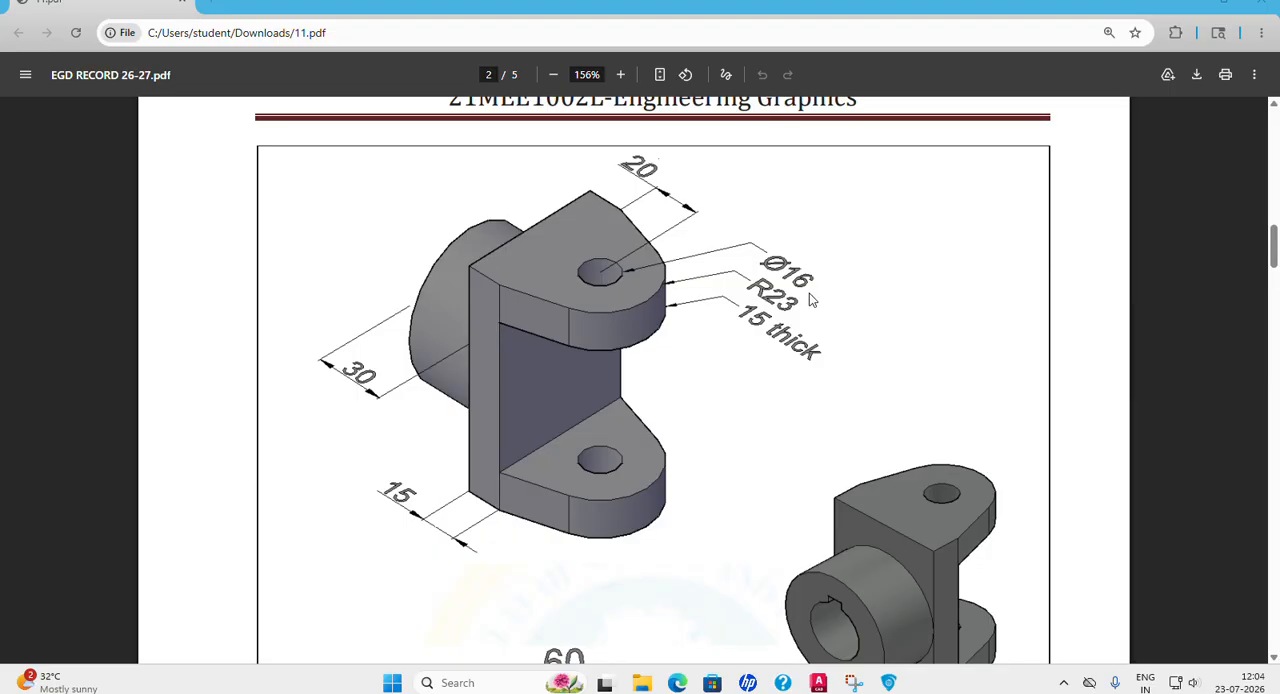
Examine the yoke's isometric view and dimensioned front view in the PDF for the plate, boss, keyway and lug dimensions.
scroll(549, 329, "down", 3)
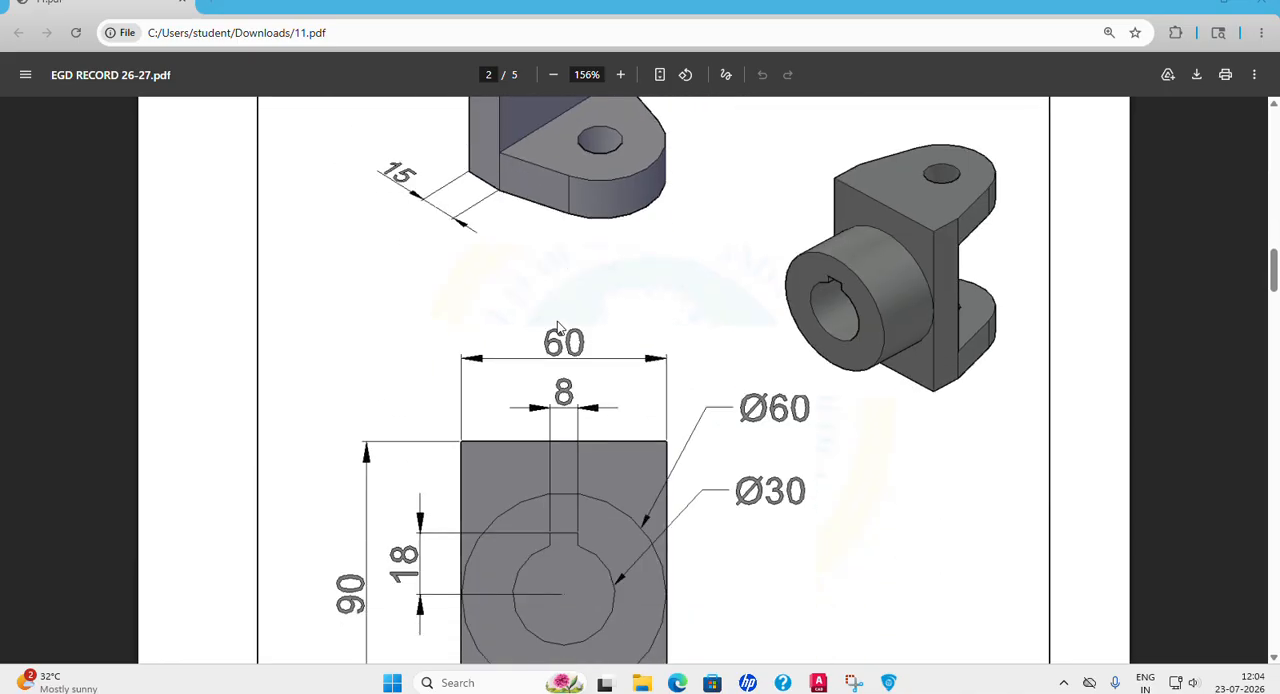
scroll(557, 330, "down", 2)
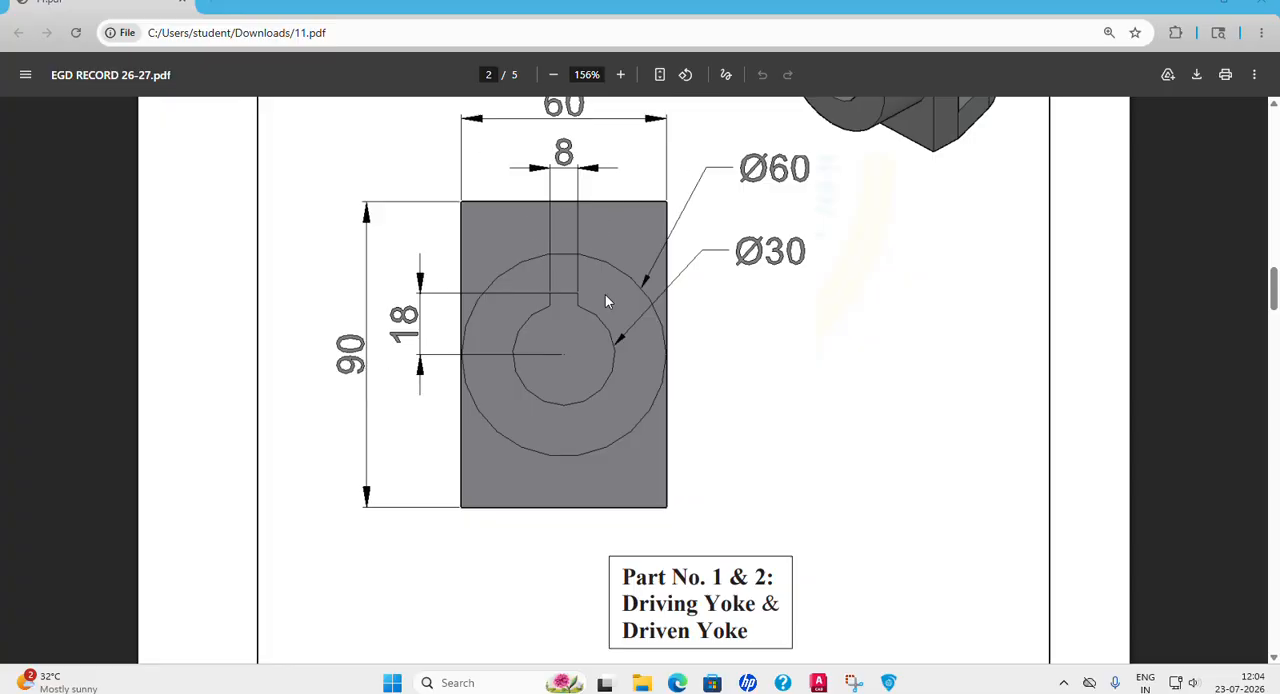
scroll(605, 294, "up", 4)
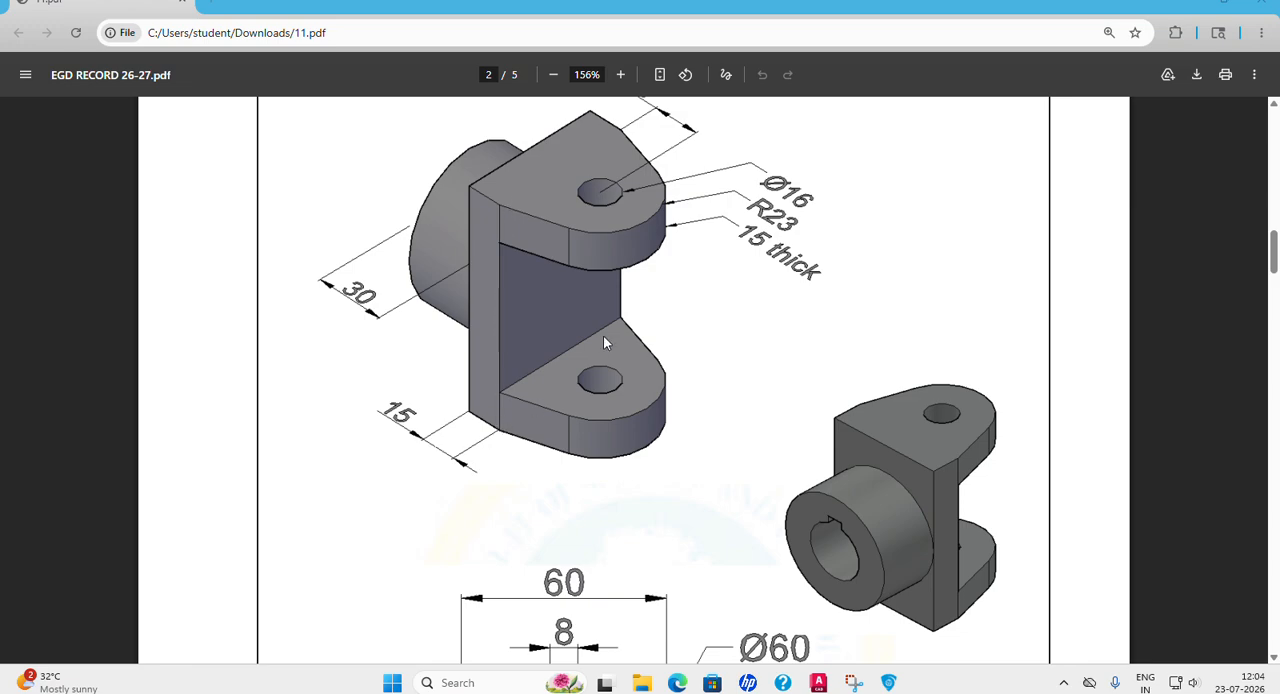
scroll(603, 342, "up", 1)
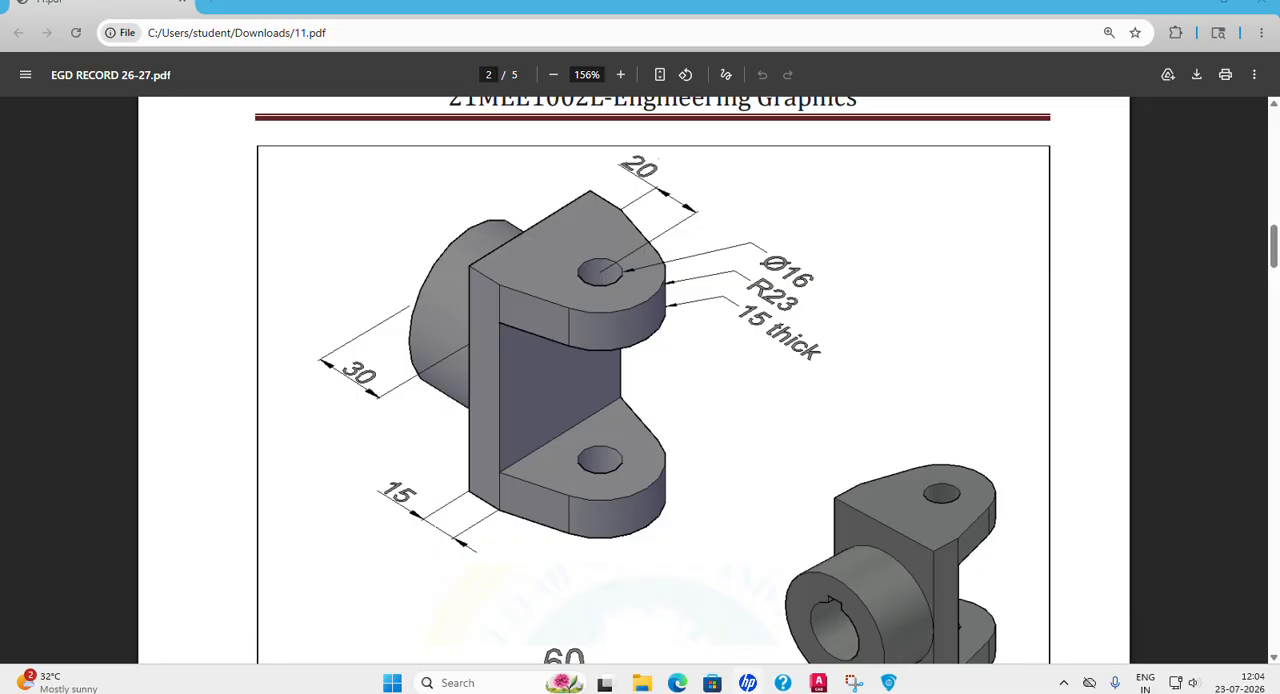
Switch to AutoCAD, set the drawing to the SE Isometric view and turn Ortho mode on.
left_click(818, 684)
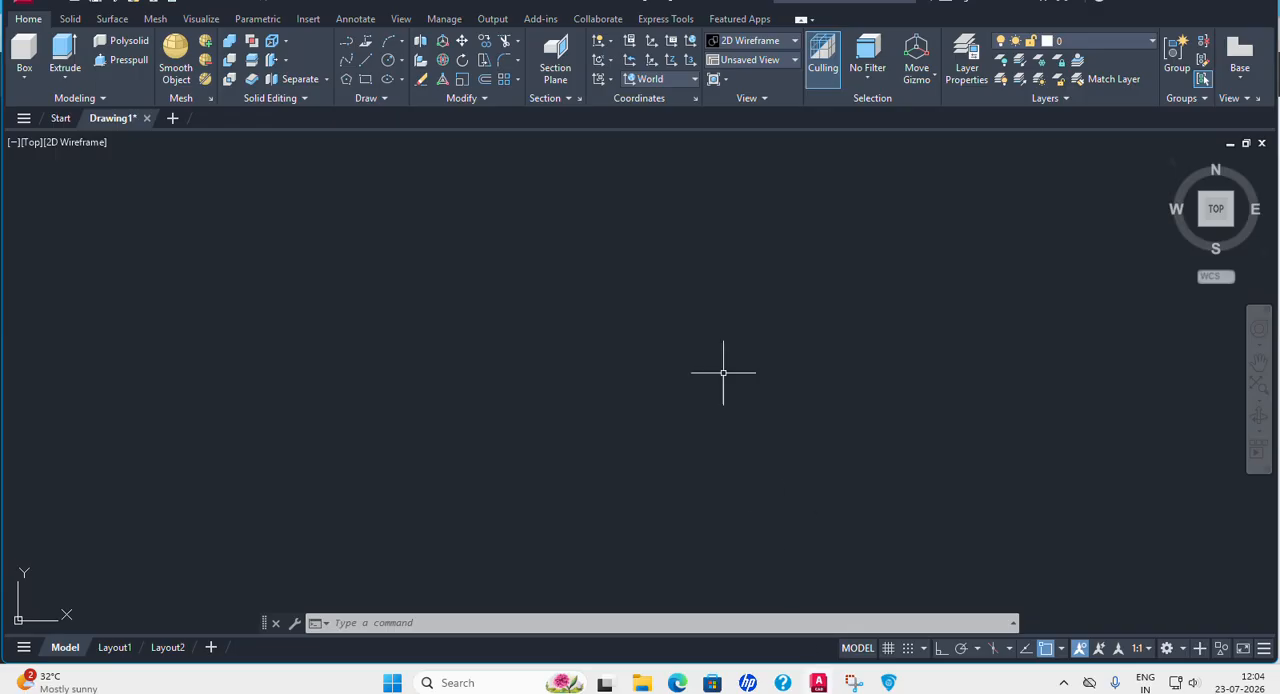
left_click(31, 142)
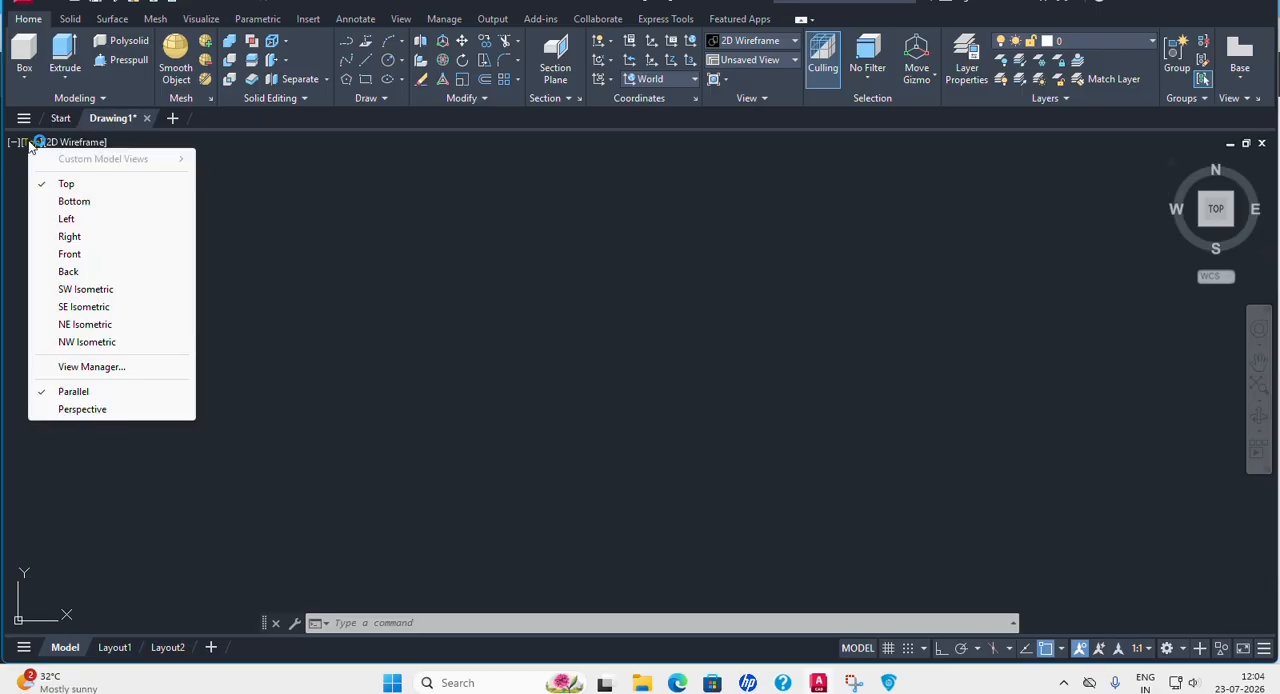
left_click(84, 307)
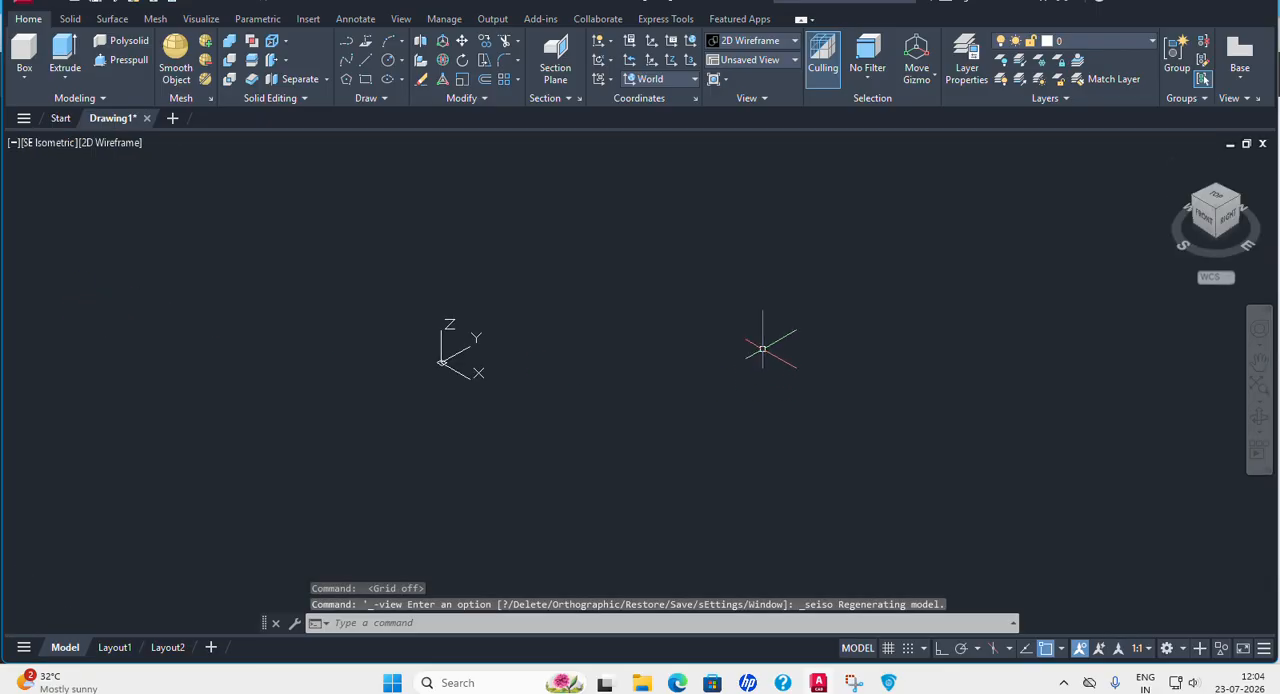
left_click(940, 652)
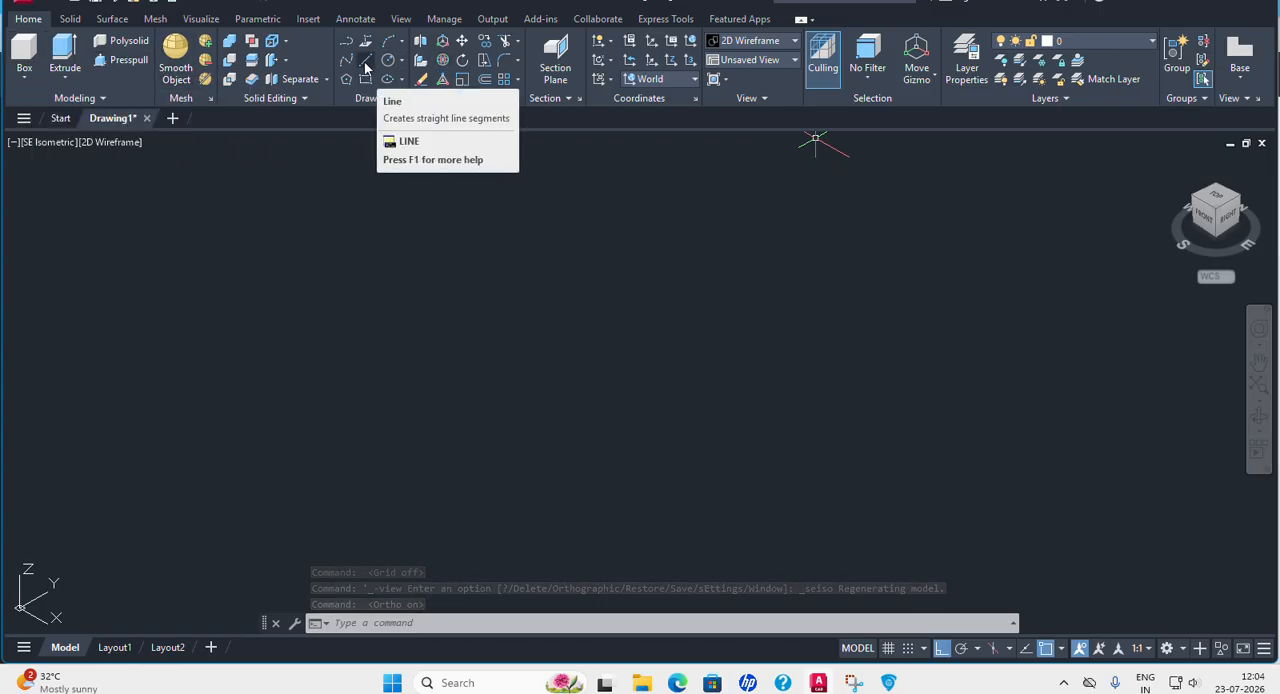
Draw two connected lines in the XY plane, 60 long in the Y direction, then 15 long in the X direction.
left_click(366, 66)
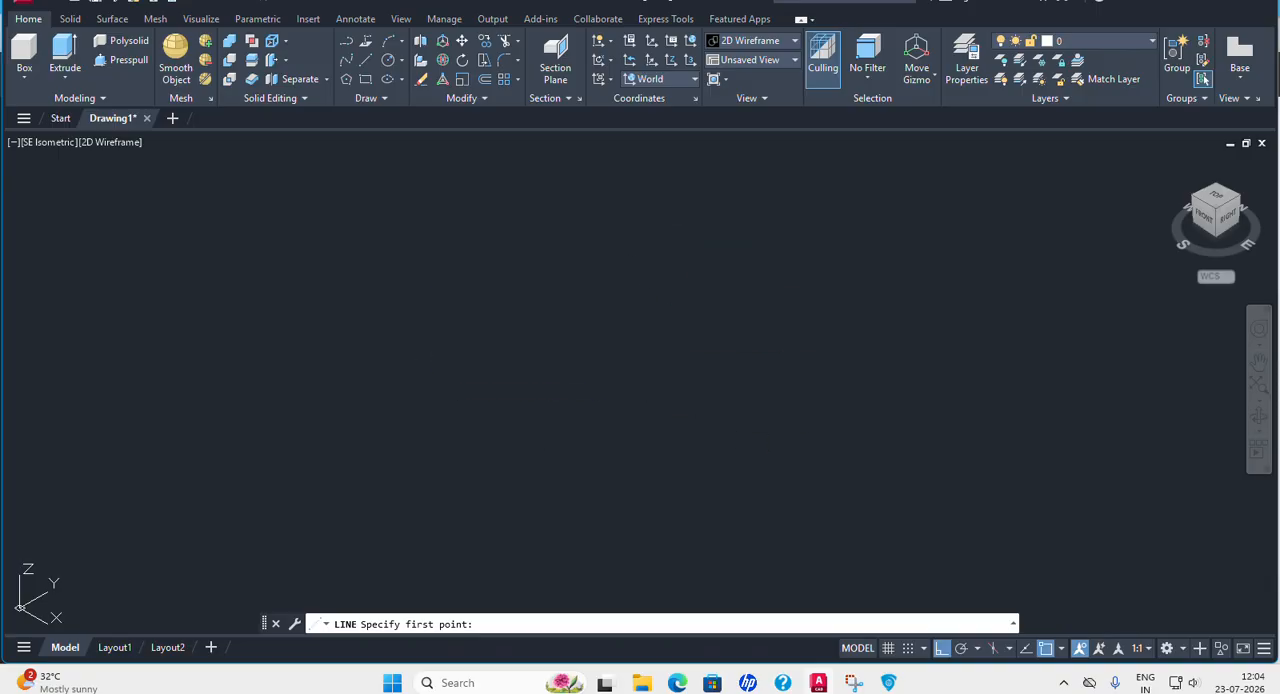
left_click(424, 329)
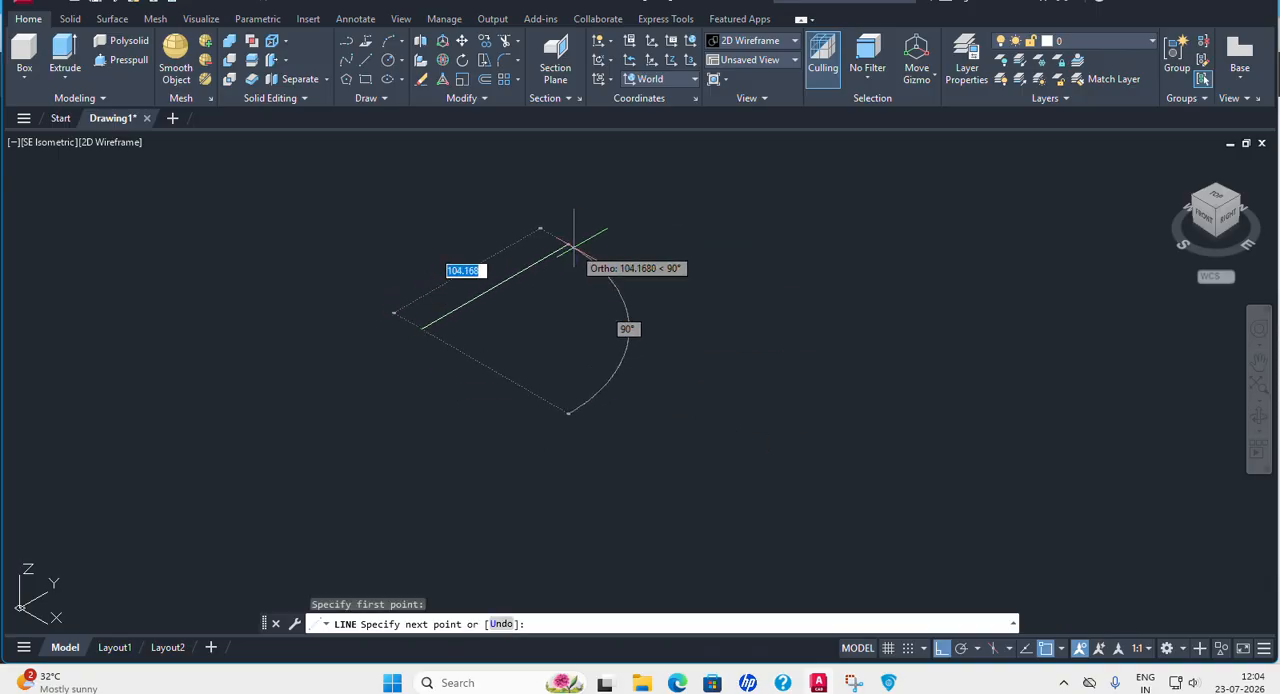
type("60")
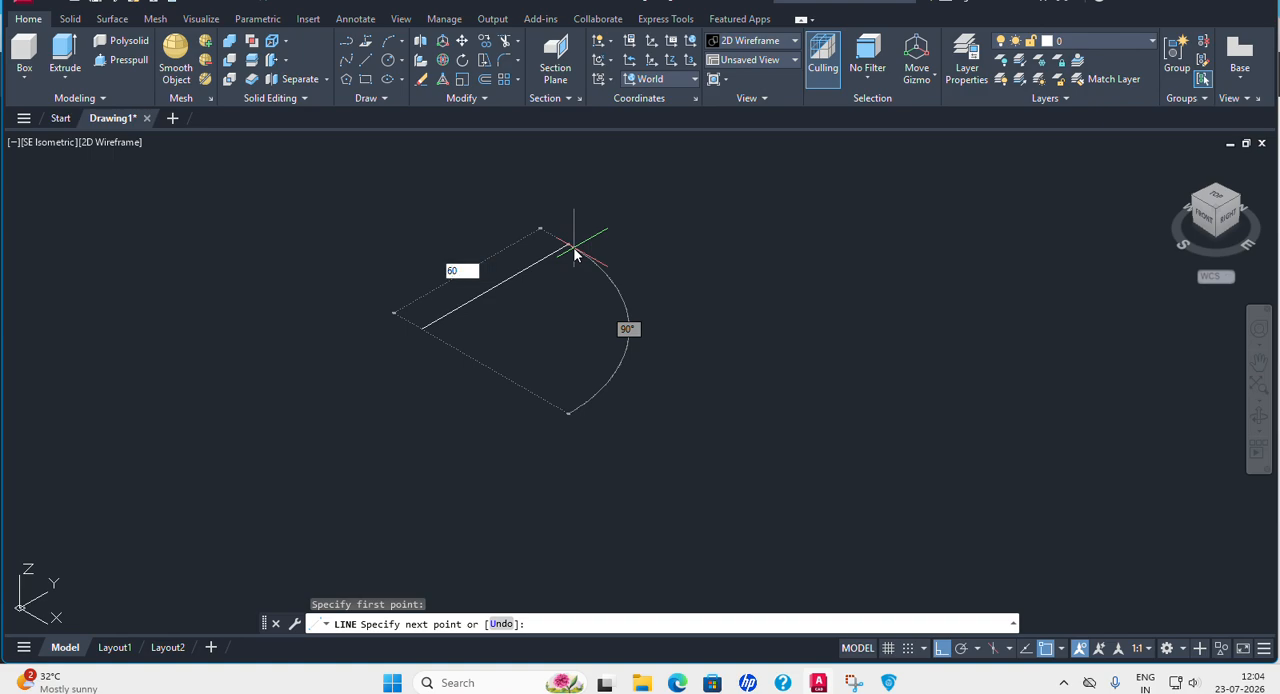
key("Return")
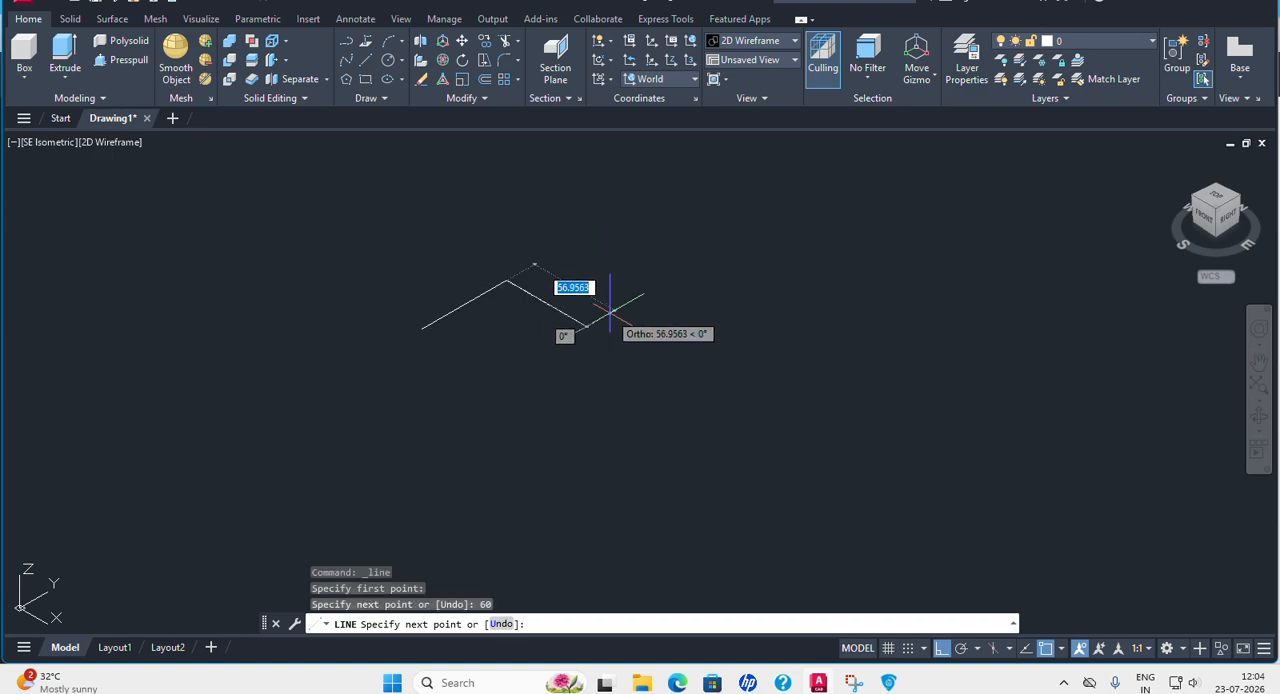
type("15")
key("Return")
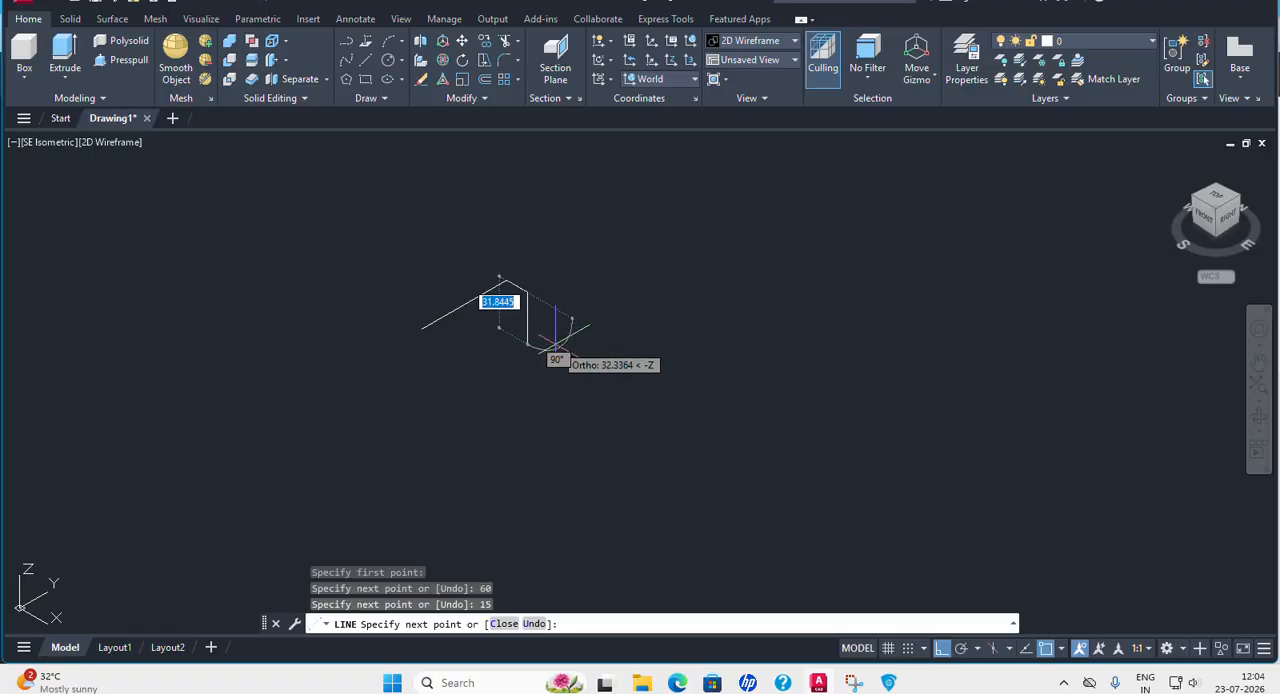
key("Return")
key("Return")
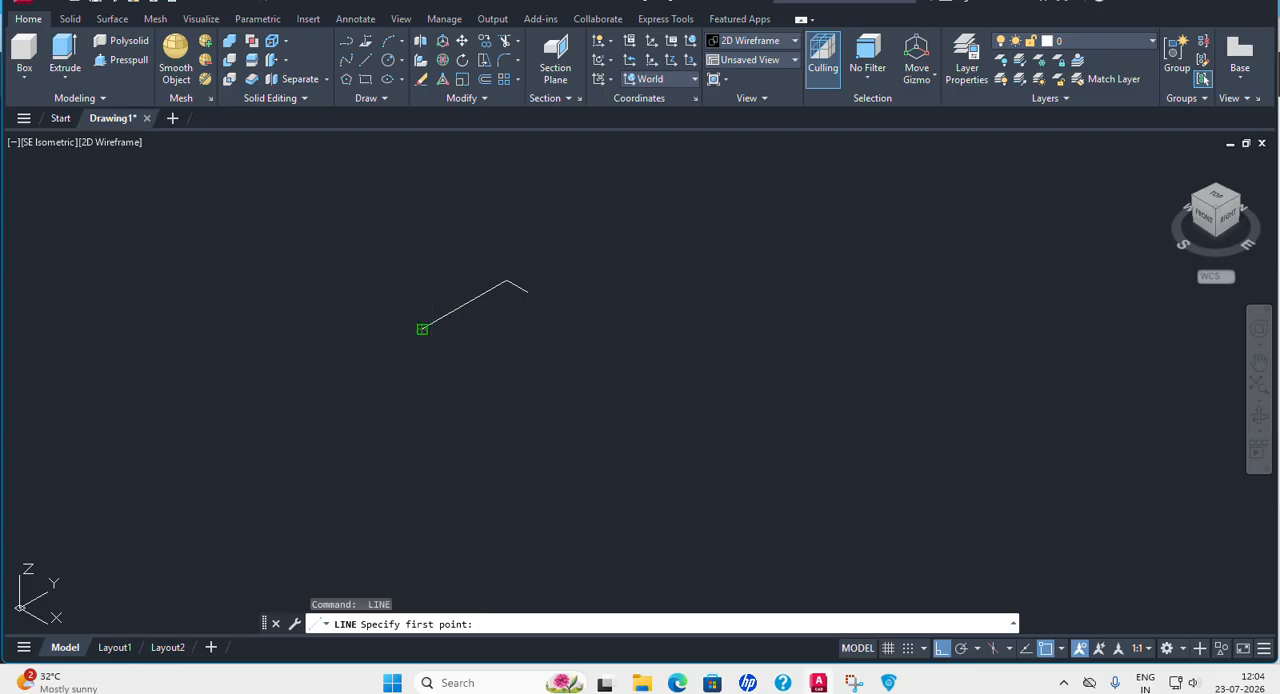
Complete the rectangle with a 15 line in the X direction from the first start point and a line to the open end.
left_click(422, 329)
type("1")
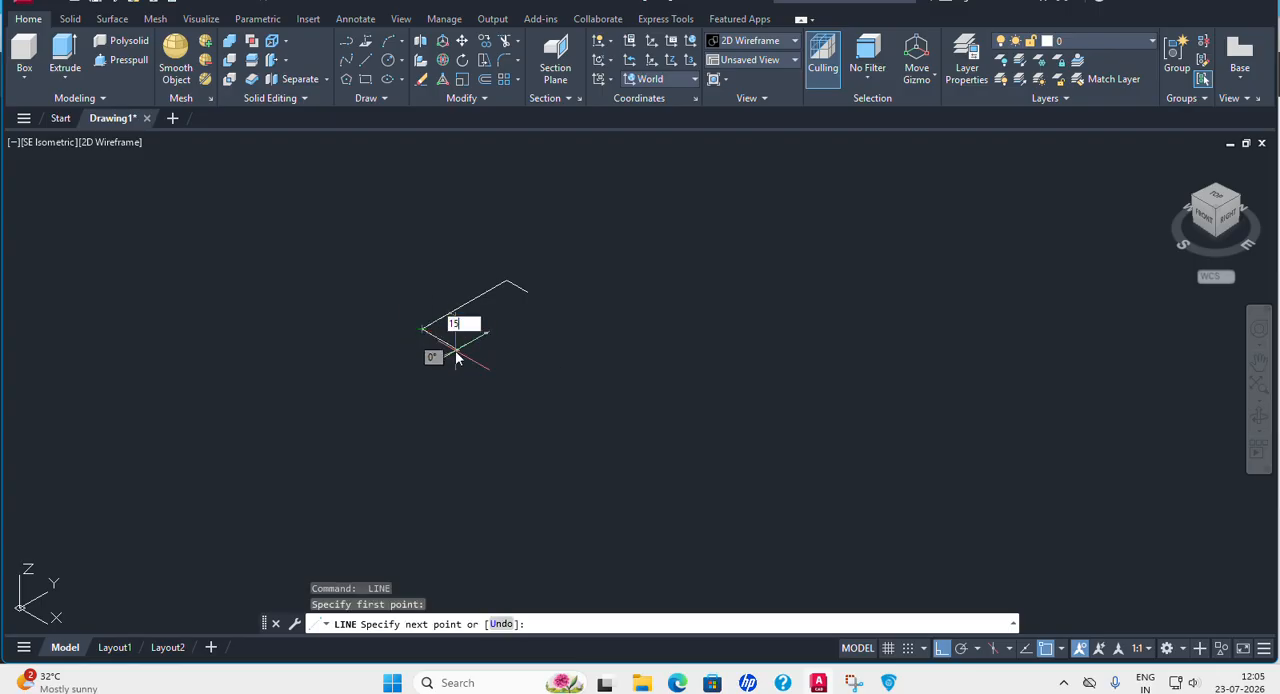
type("5")
key("Return")
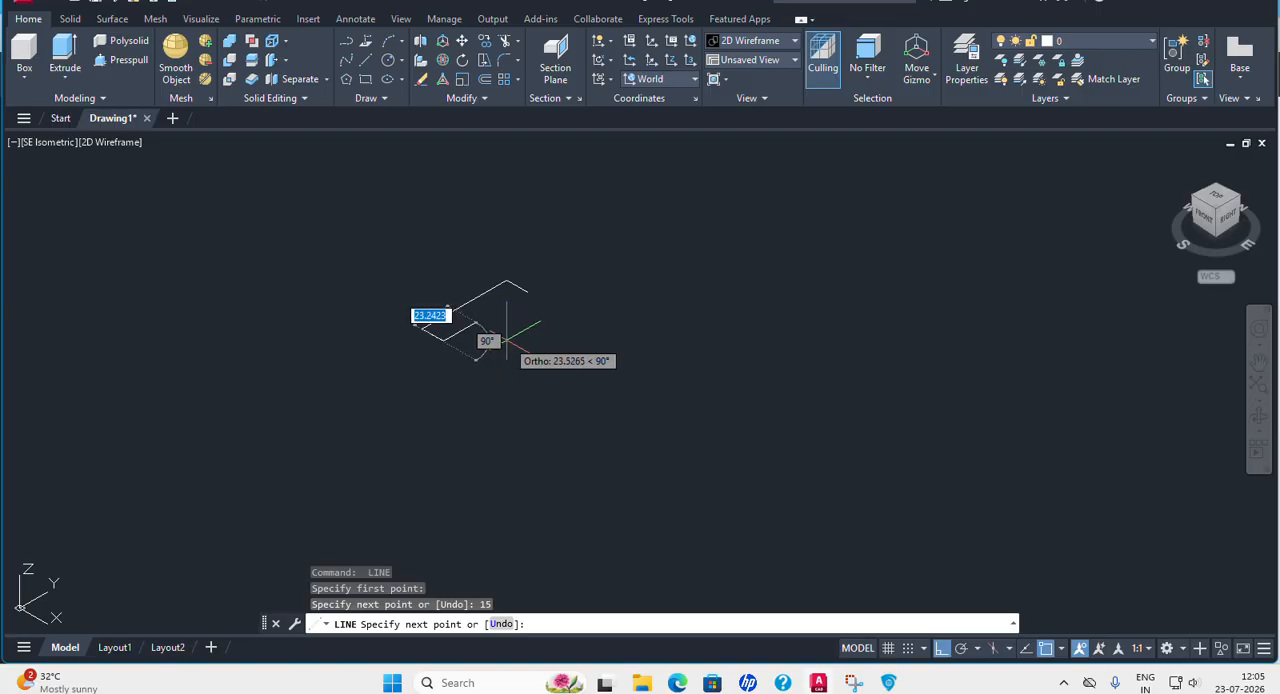
left_click(527, 292)
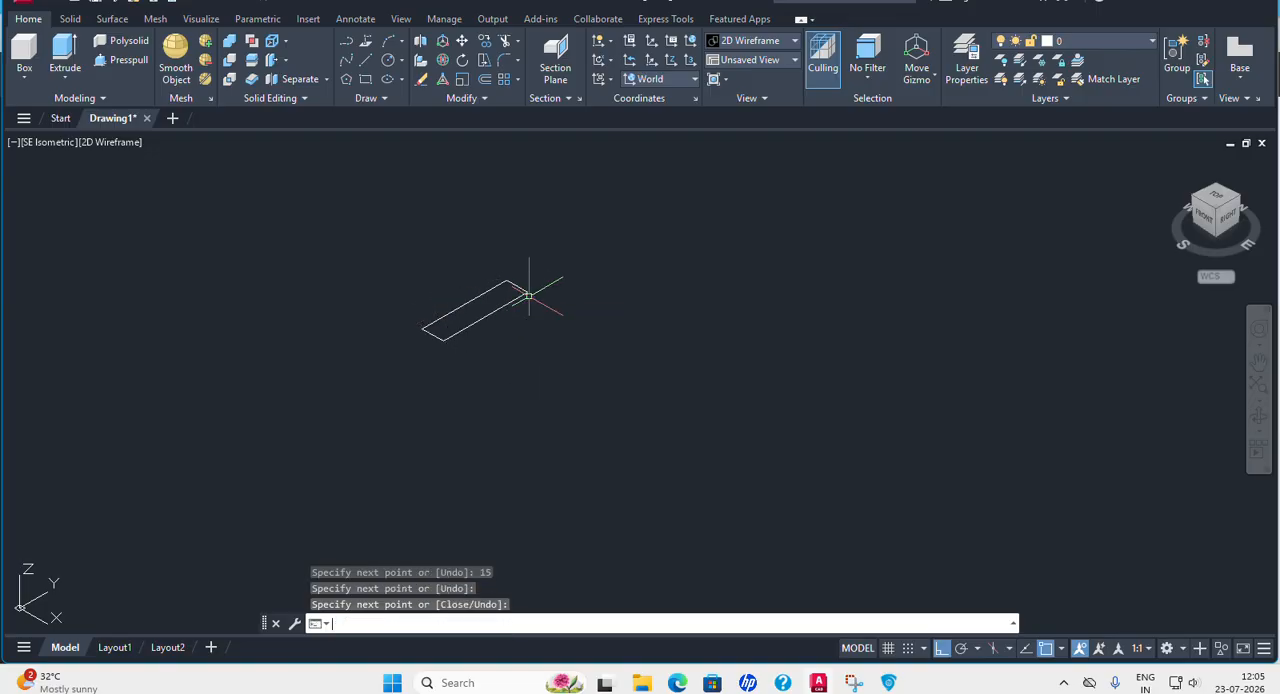
key("Return")
left_click(379, 63)
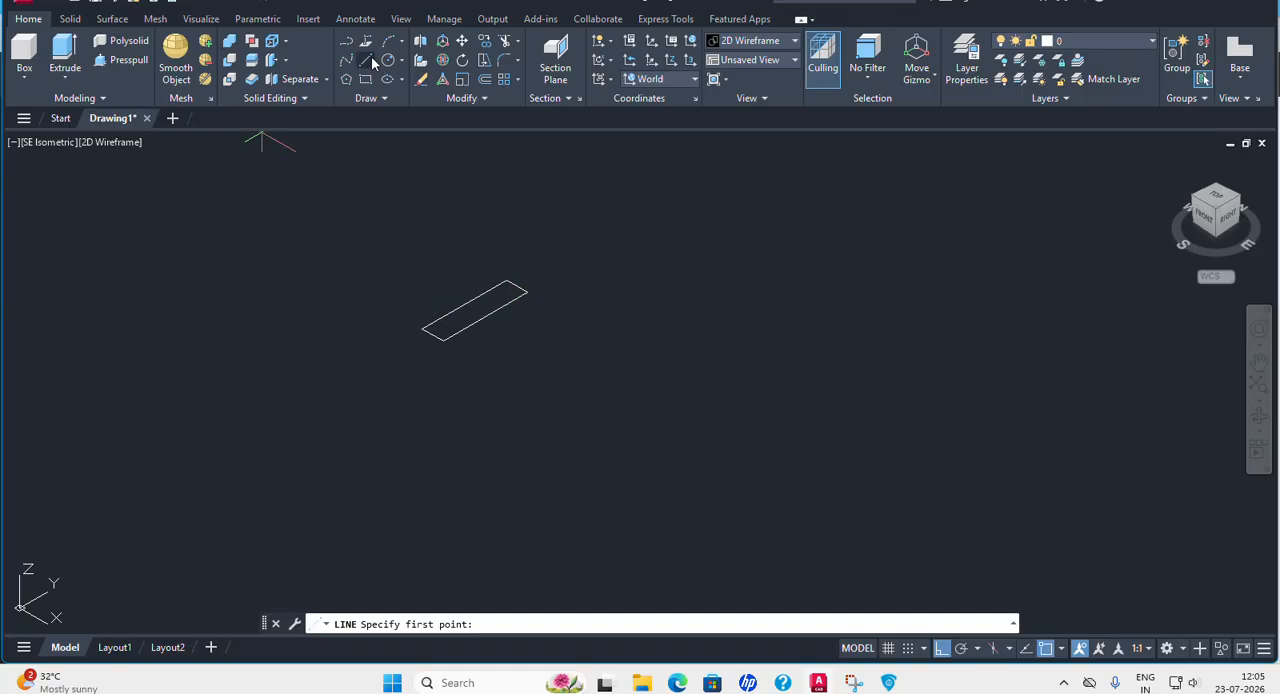
left_click(486, 316)
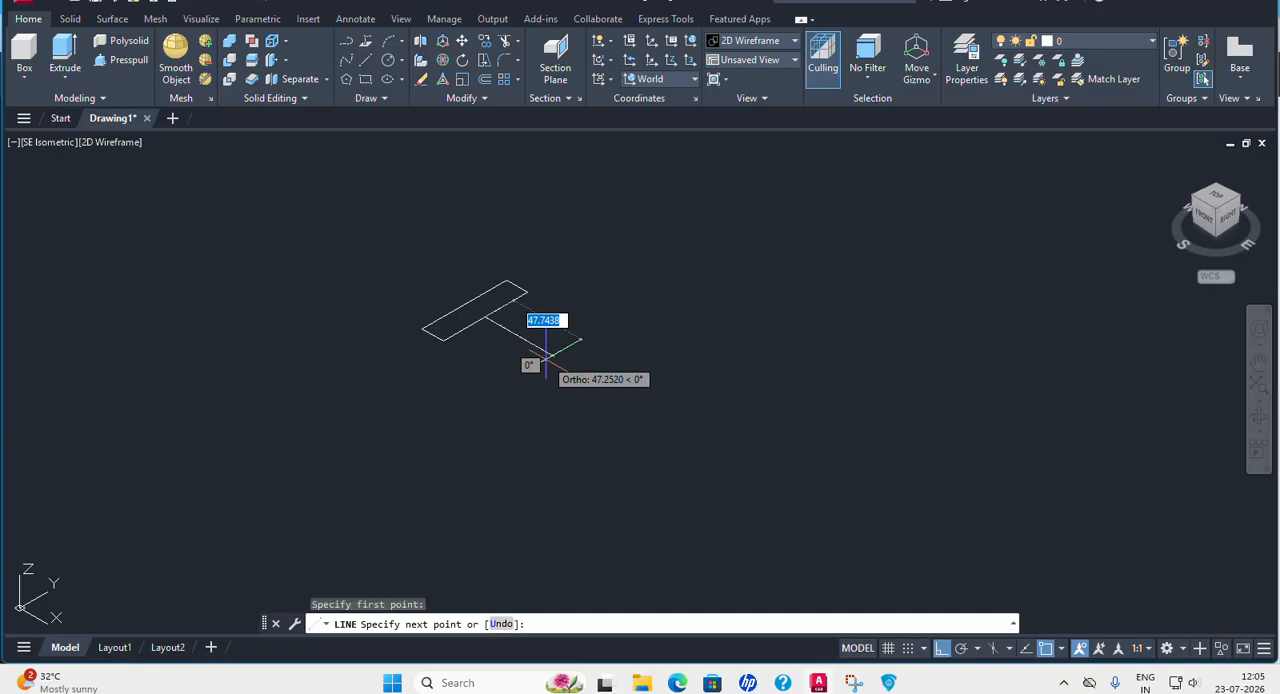
key("Escape")
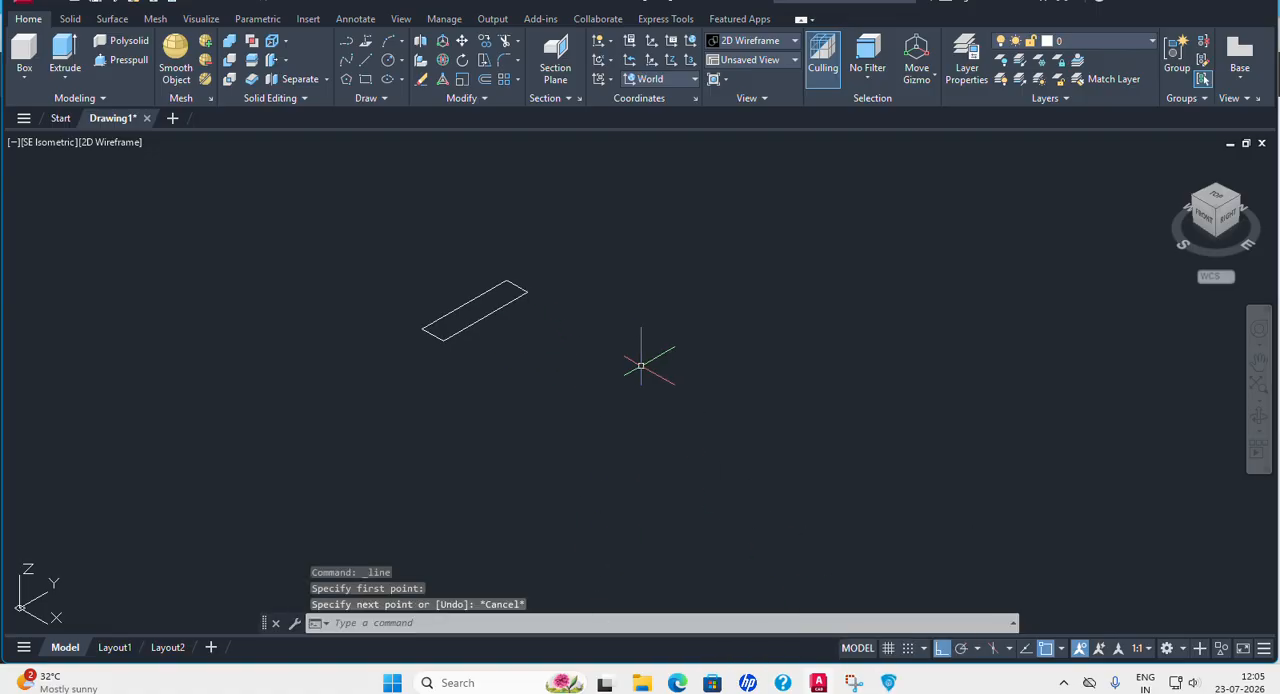
Check the lug radius in the PDF, then draw a circle of radius 23 centred on the midpoint of the rectangle's outer long edge.
left_click(888, 683)
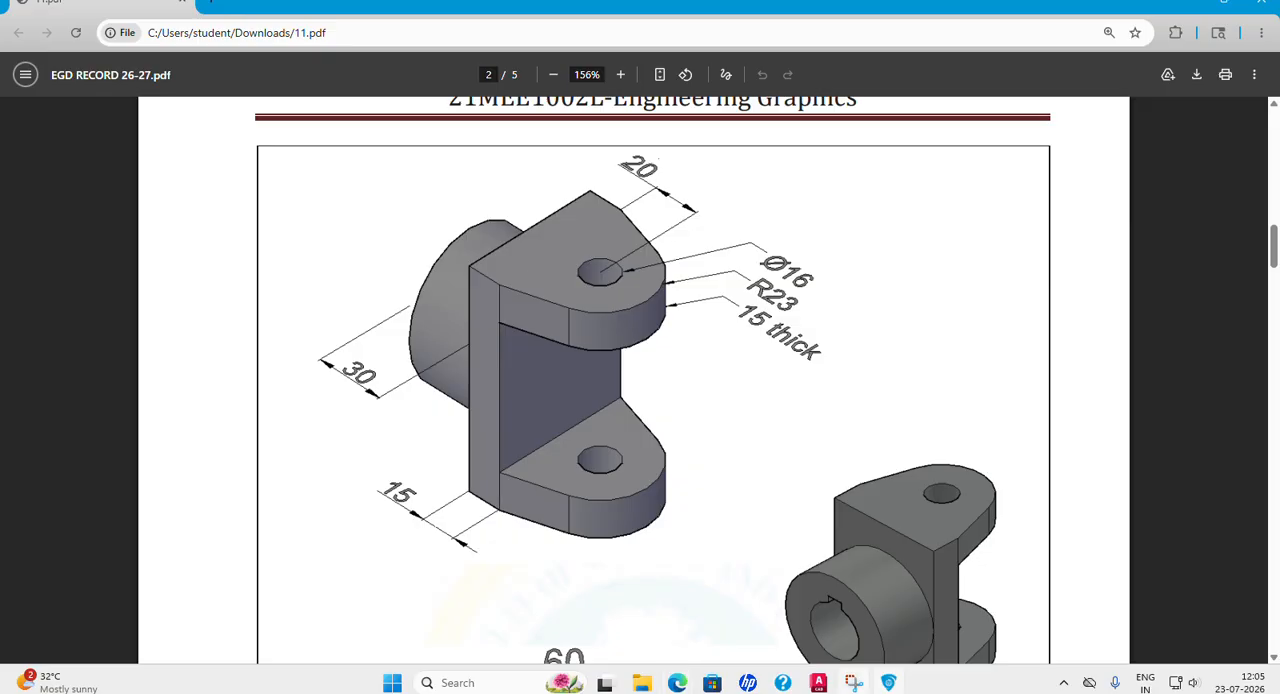
left_click(818, 683)
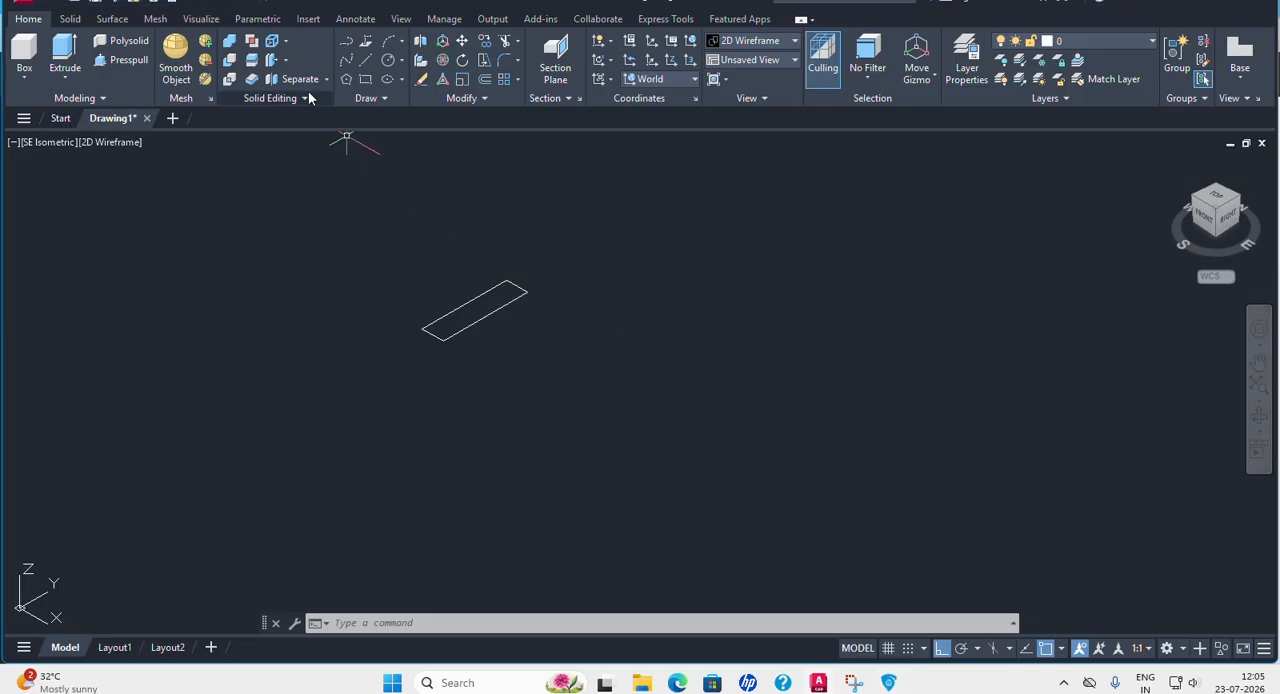
left_click(401, 62)
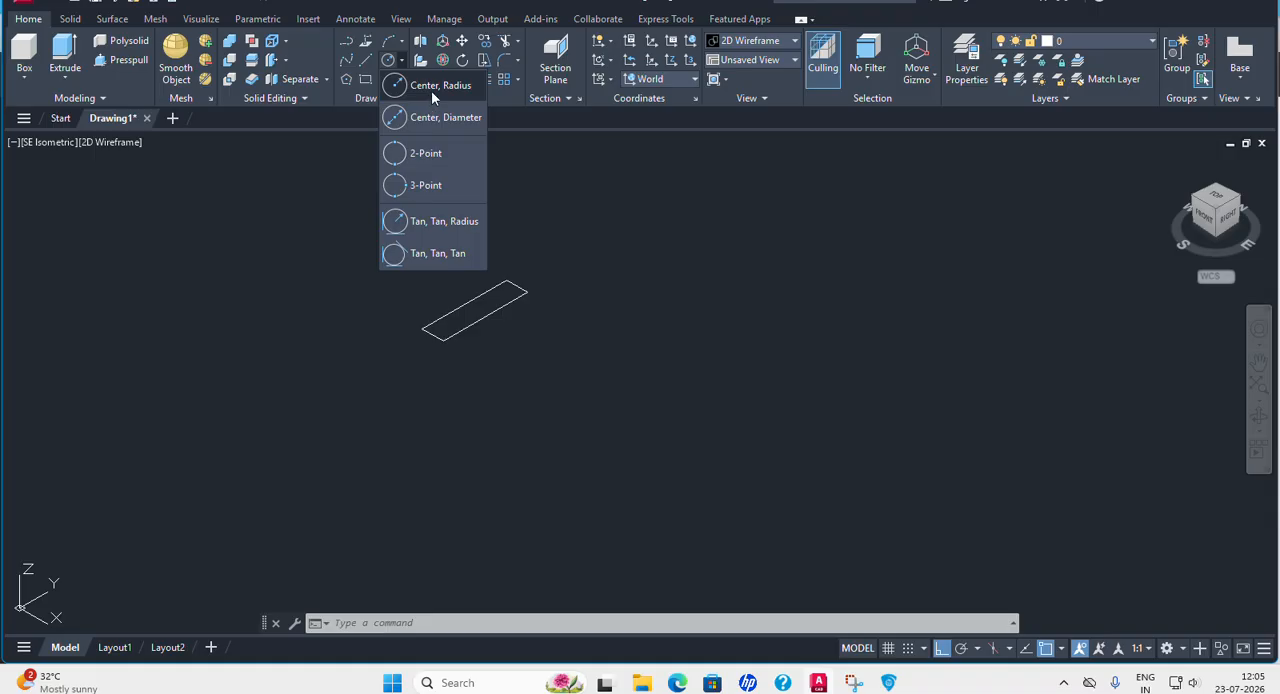
left_click(415, 86)
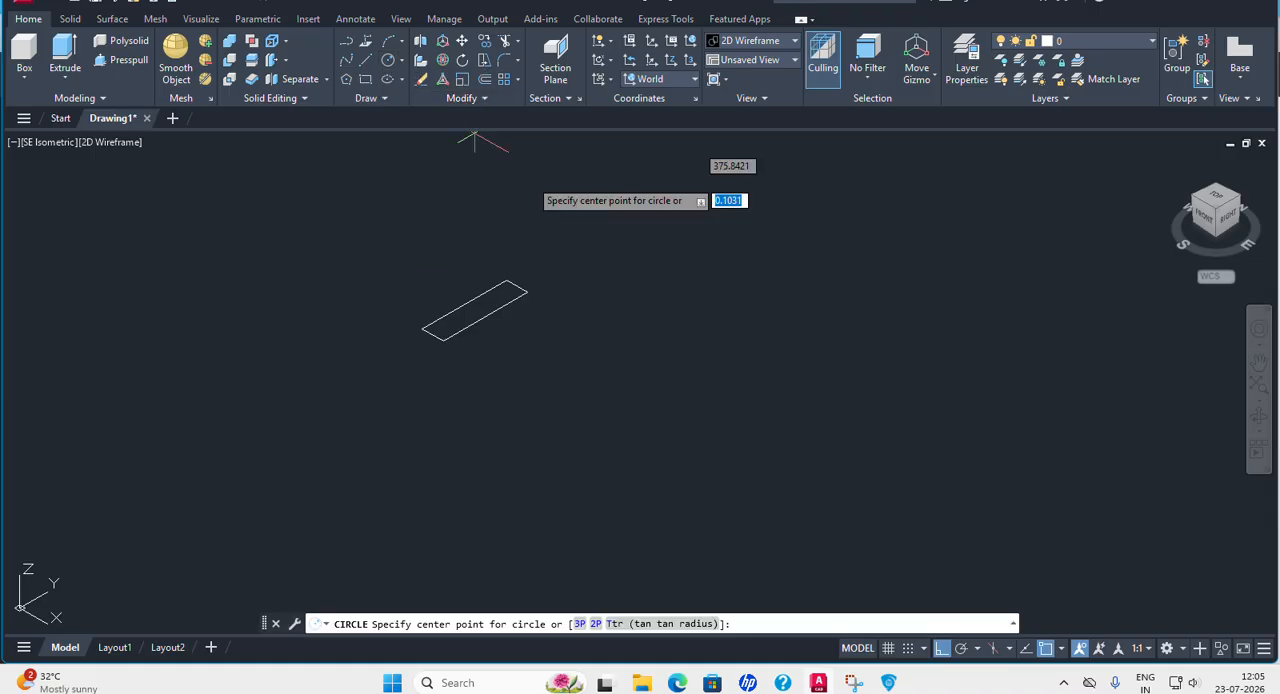
left_click(488, 316)
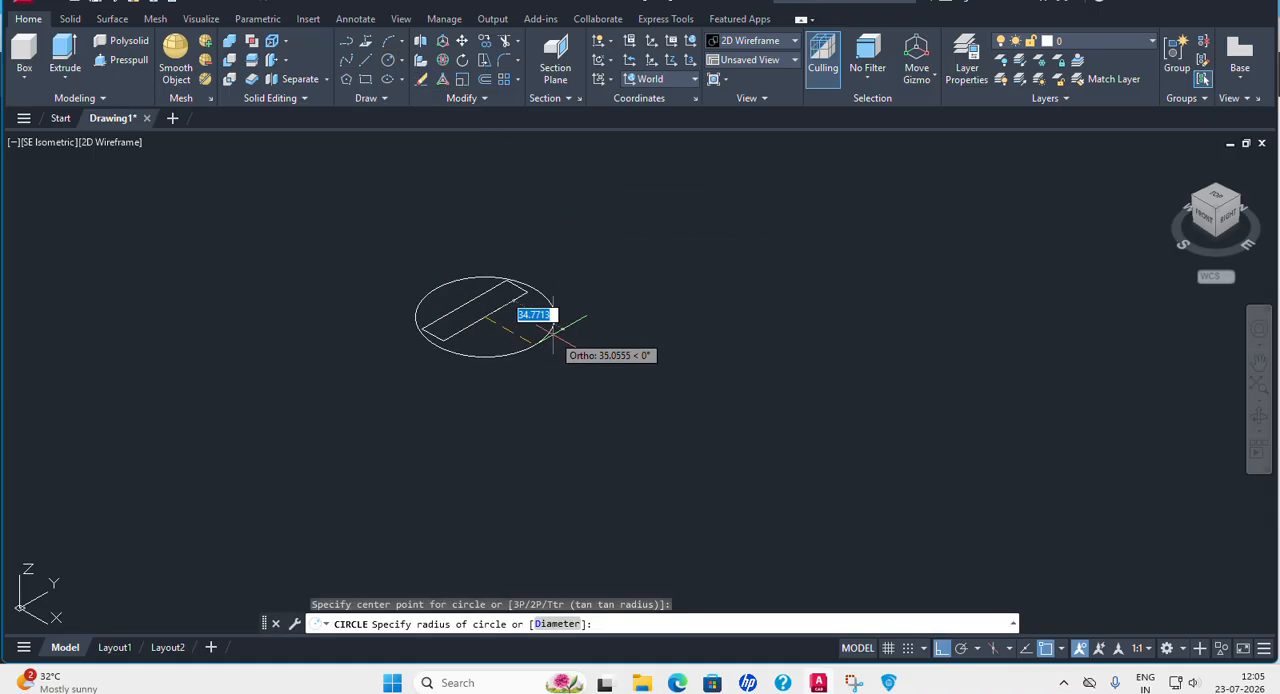
type("23")
key("Return")
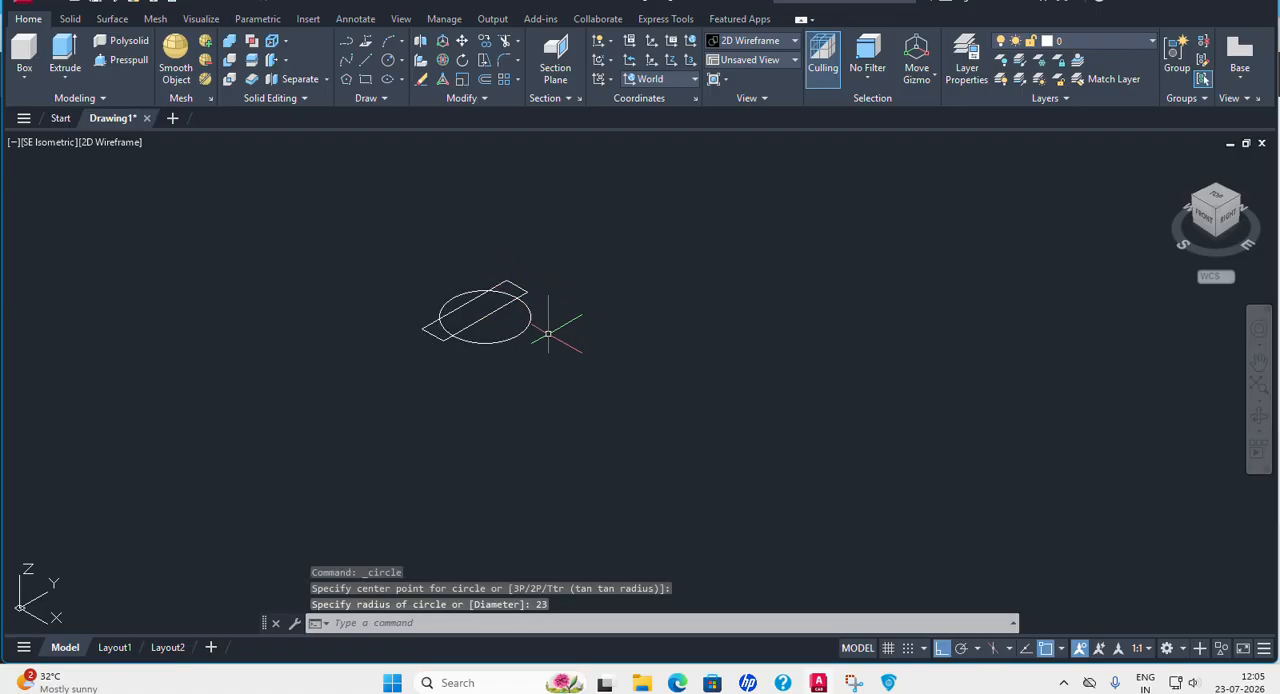
Move the circle 20 away from the rectangle in the X direction.
left_click(463, 43)
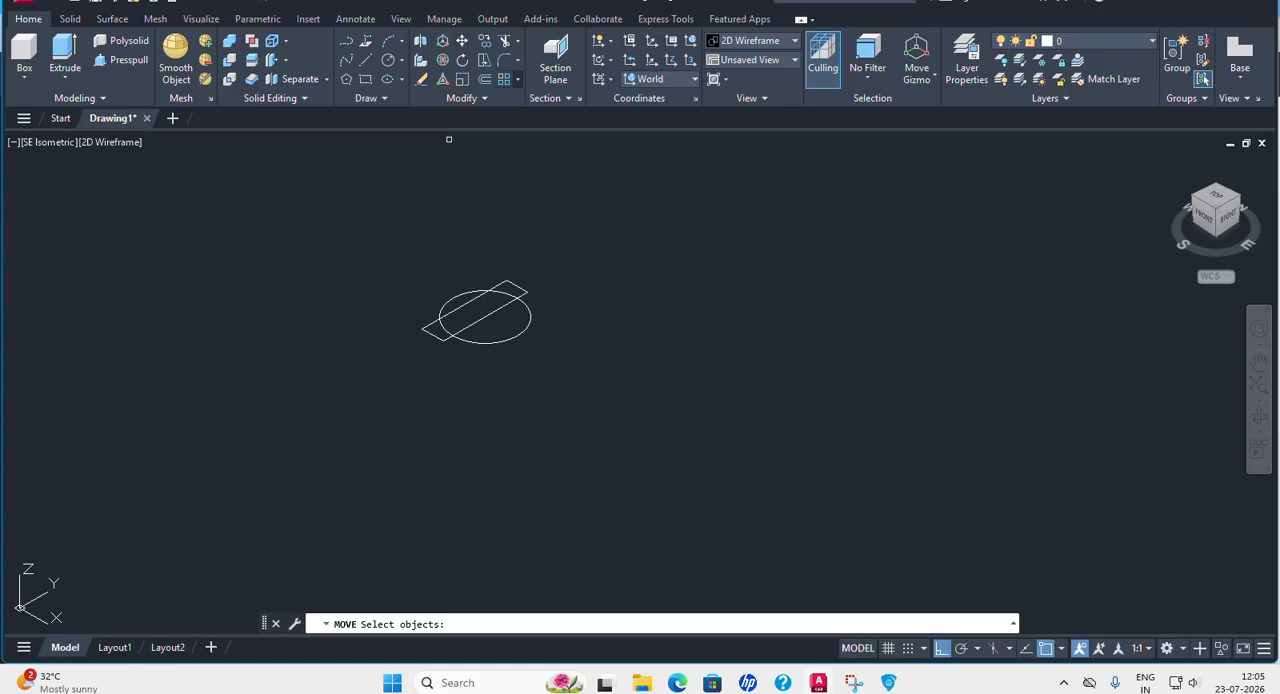
left_click(531, 316)
key("Return")
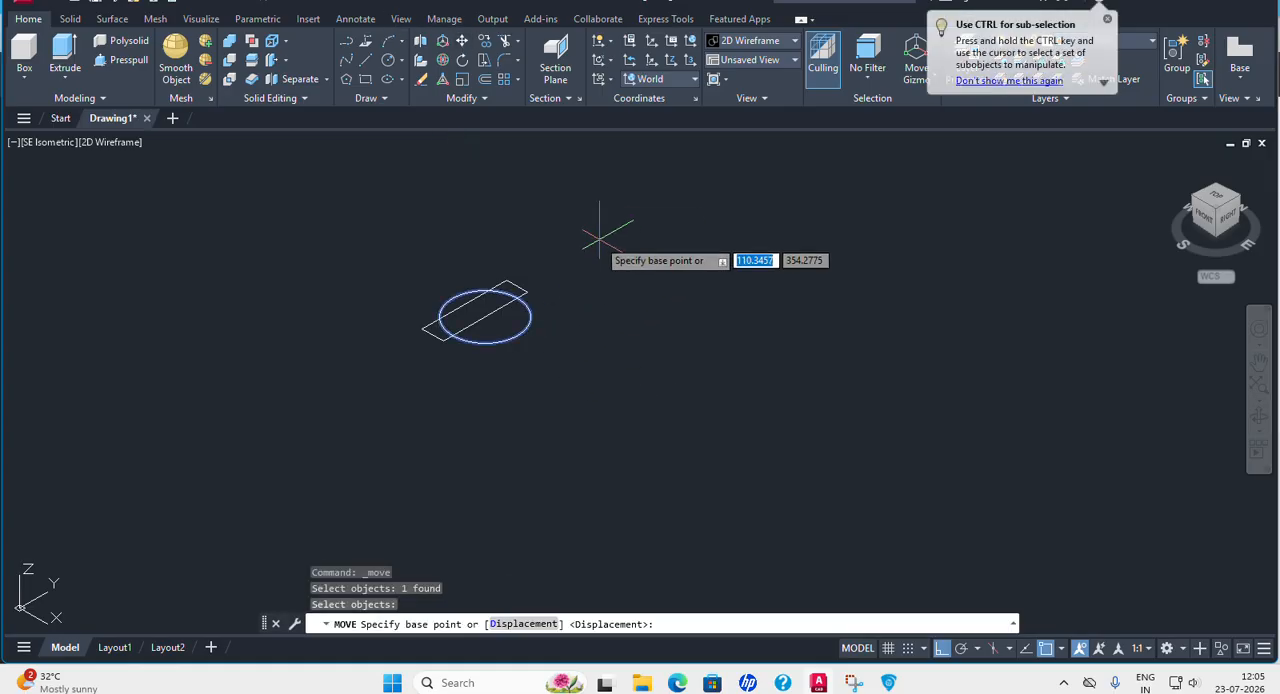
left_click(591, 237)
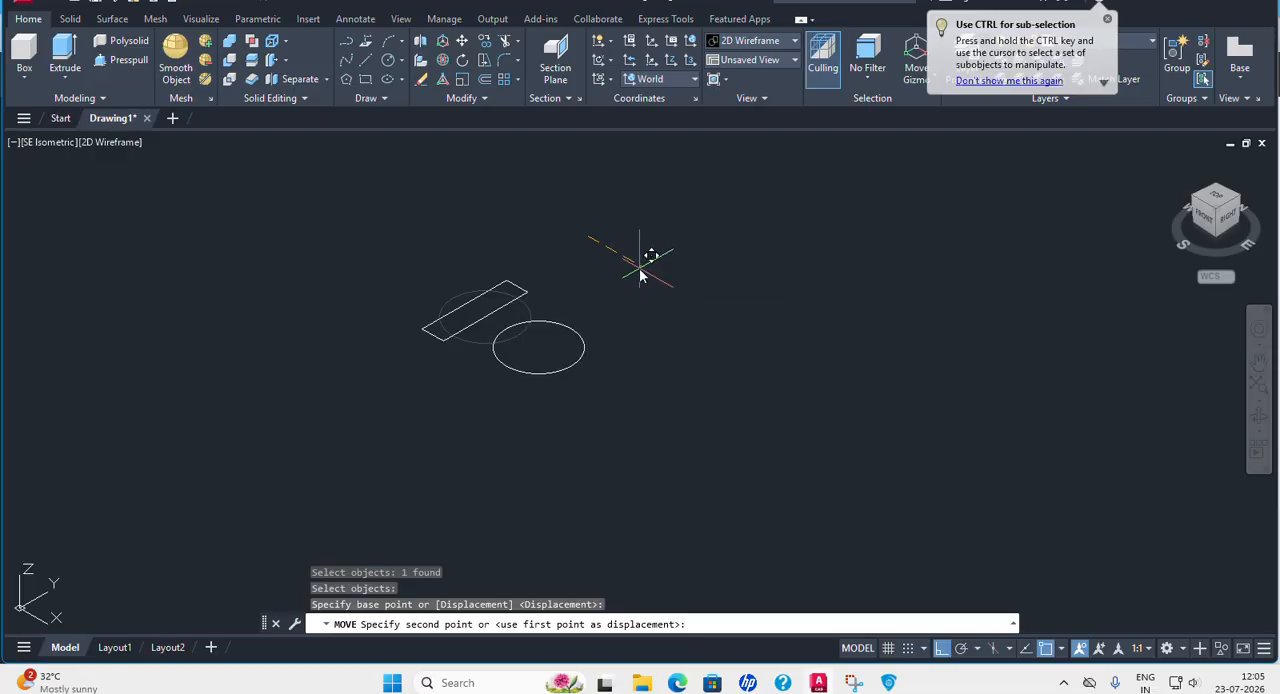
type("20")
key("Return")
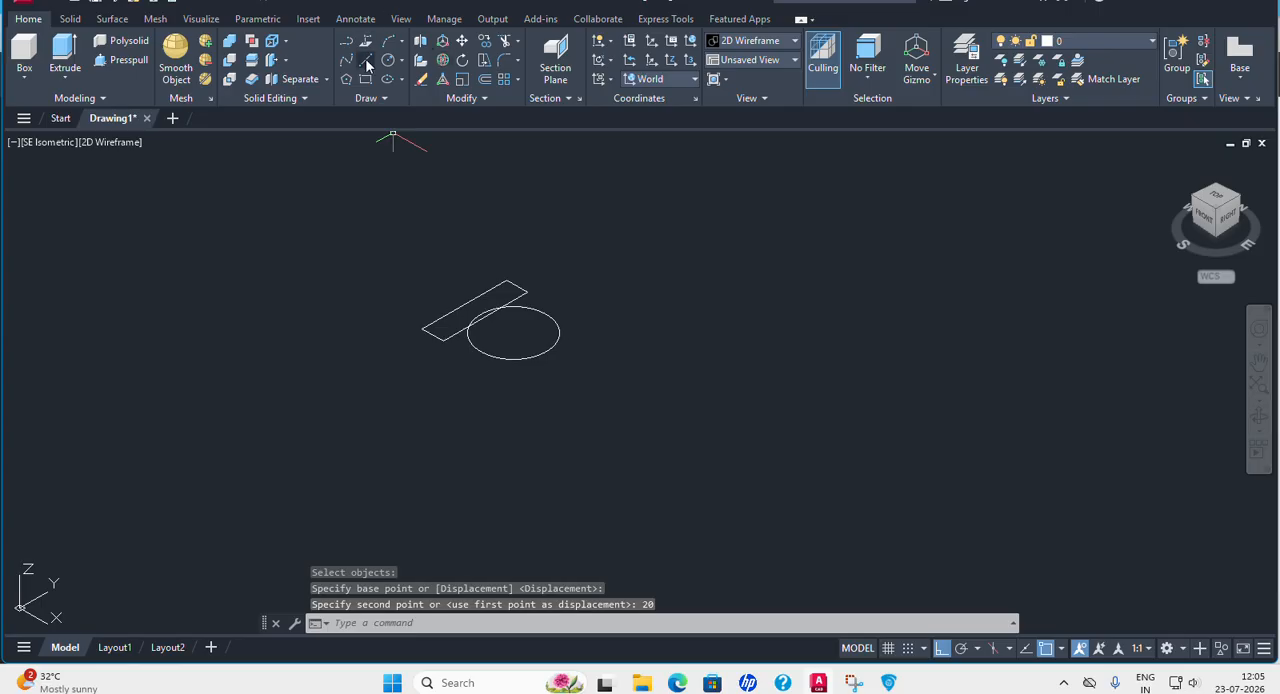
left_click(401, 61)
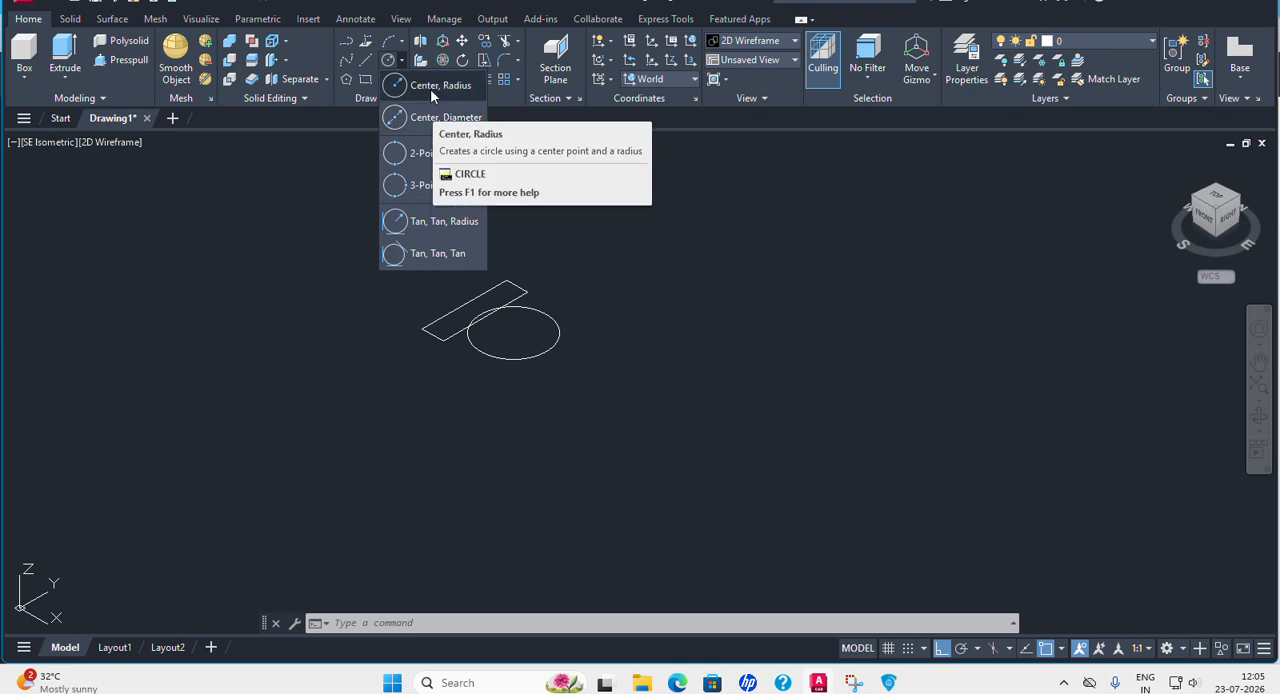
mouse_move(878, 682)
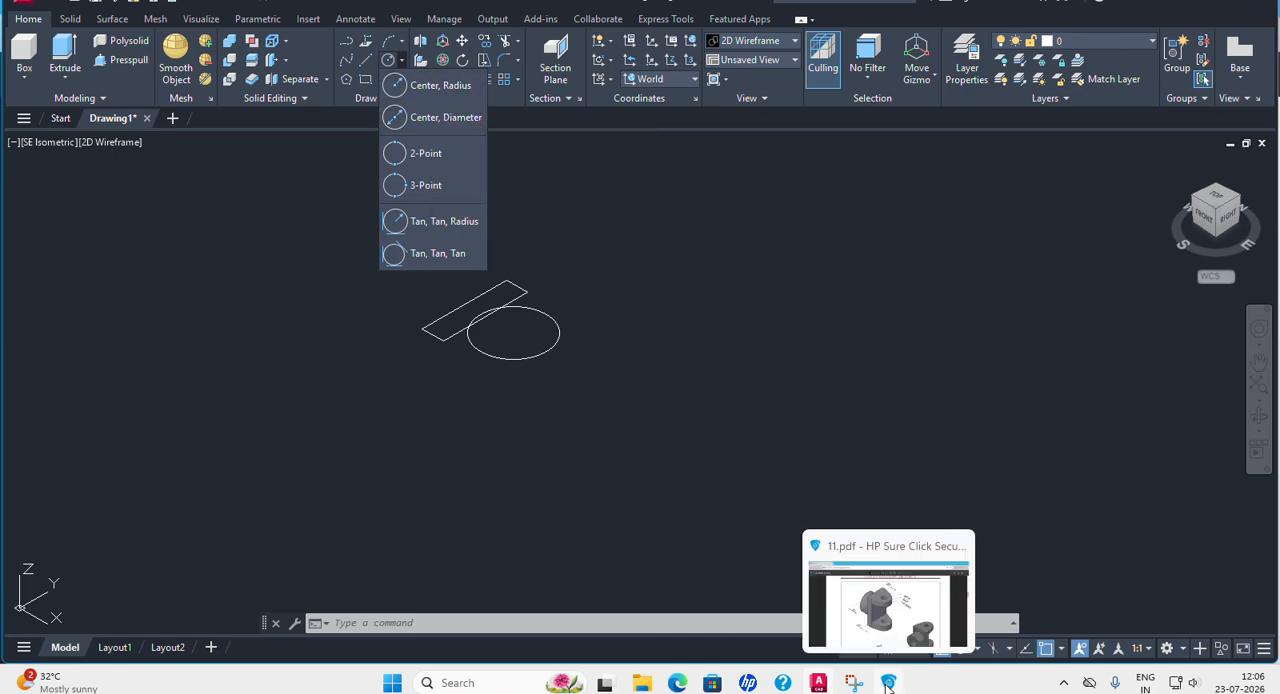
left_click(857, 371)
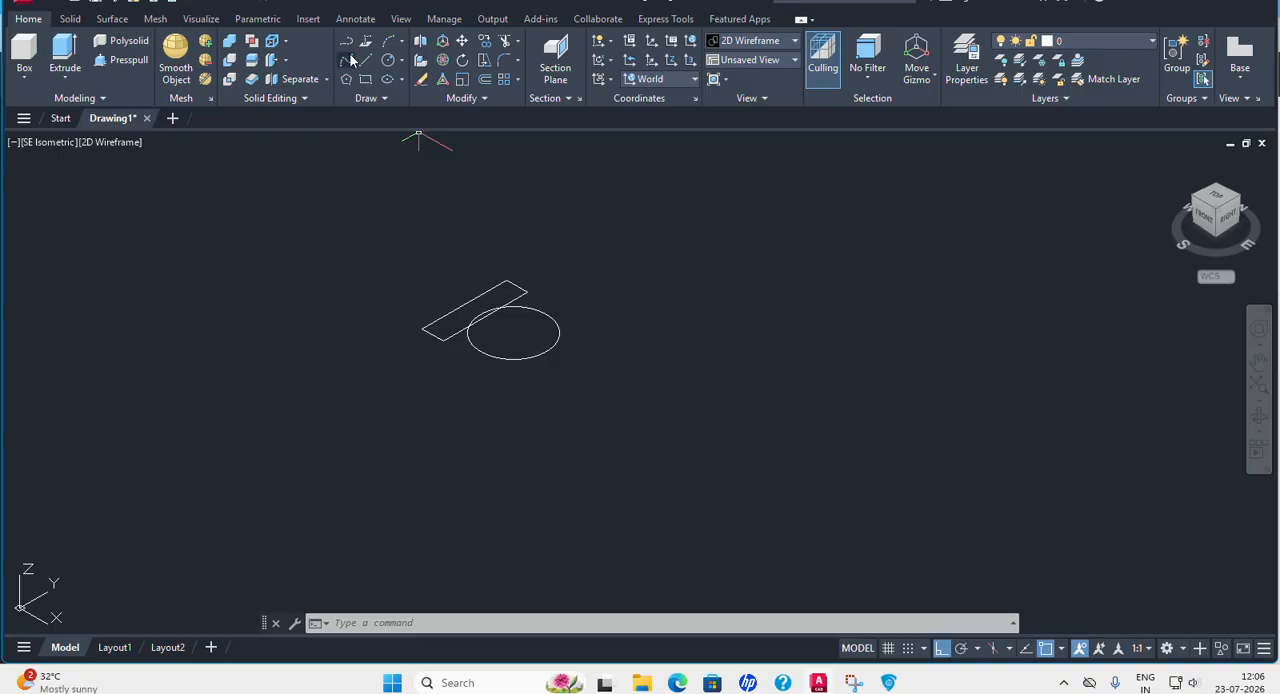
Draw two lines from the rectangle's outer corners to the near points on the circle, forming the lug's sloping sides.
left_click(365, 61)
scroll(440, 340, "up", 2)
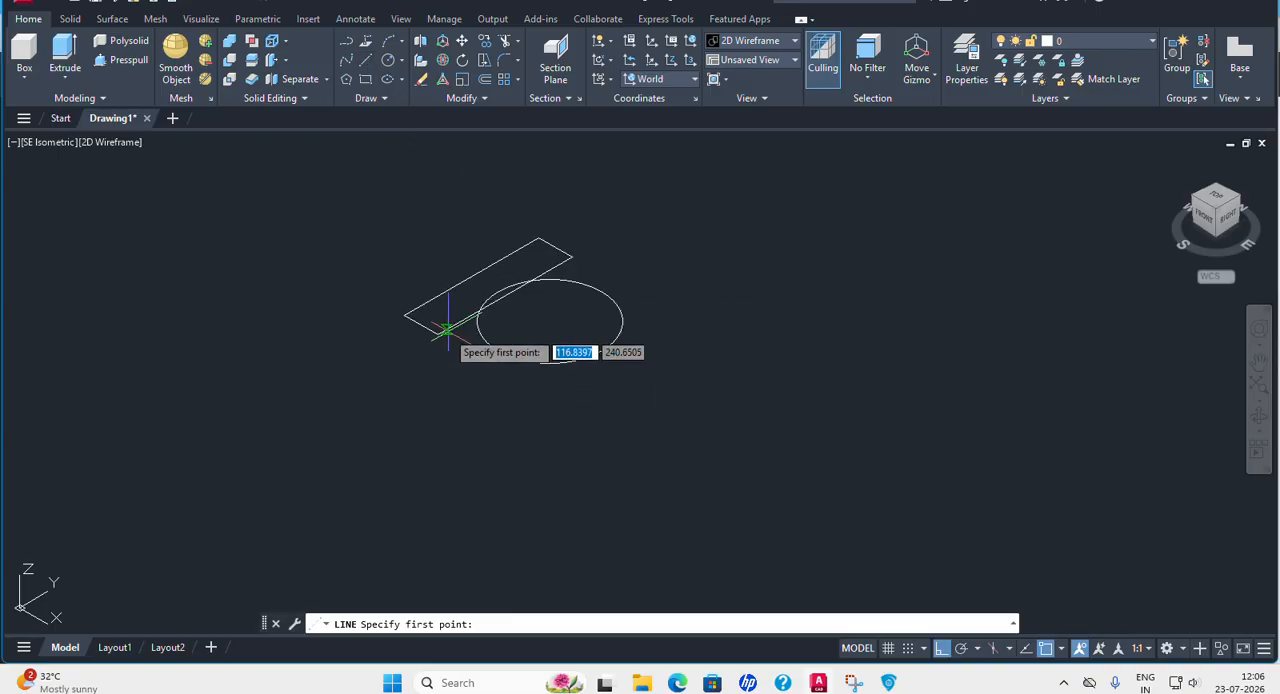
left_click(438, 334)
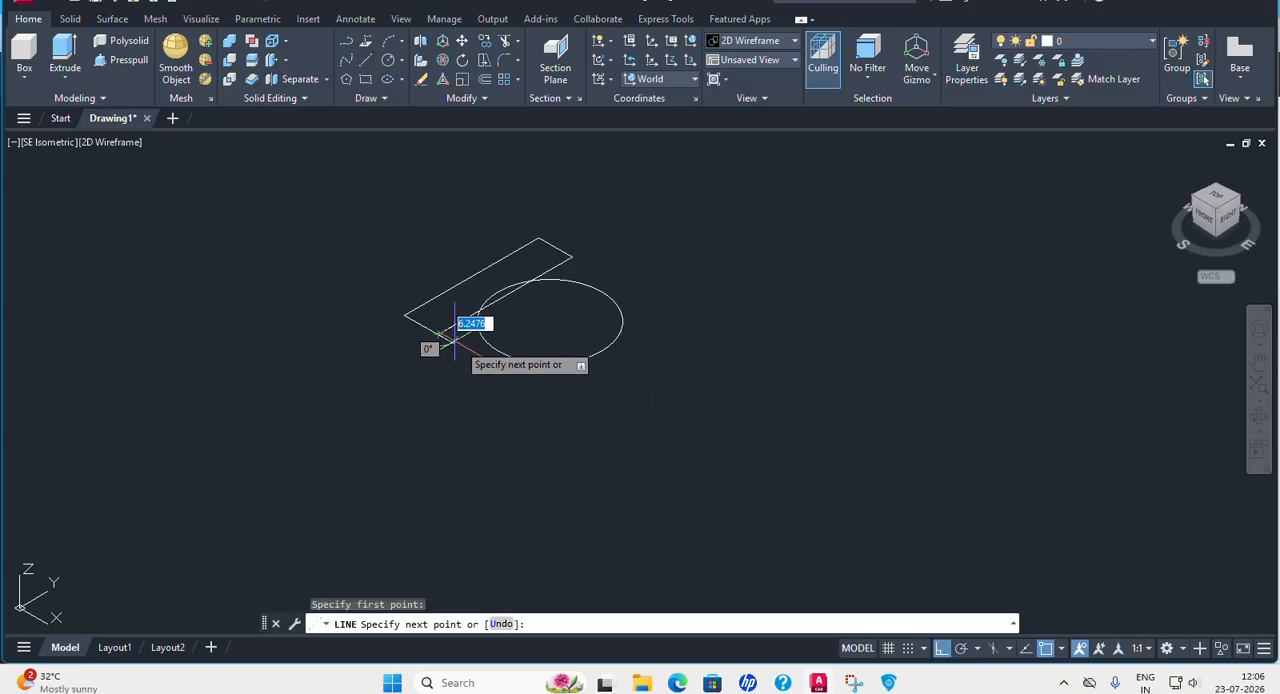
left_click(514, 359)
key("Return")
key("Return")
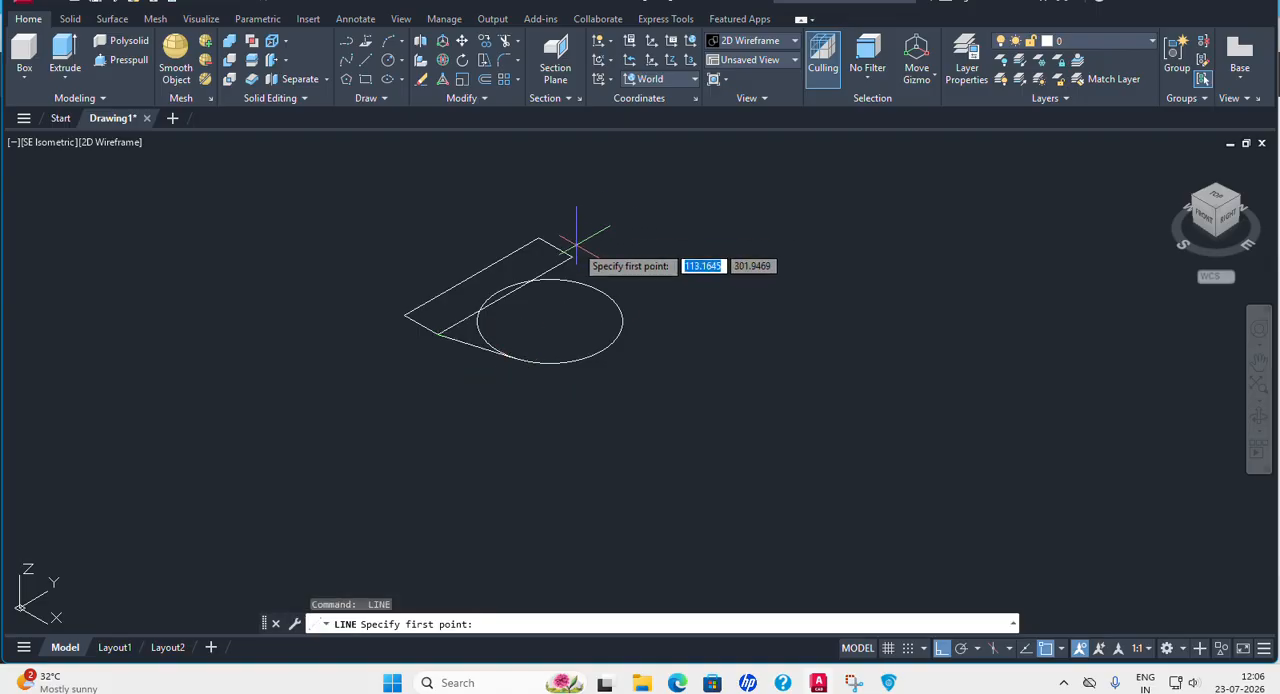
left_click(572, 258)
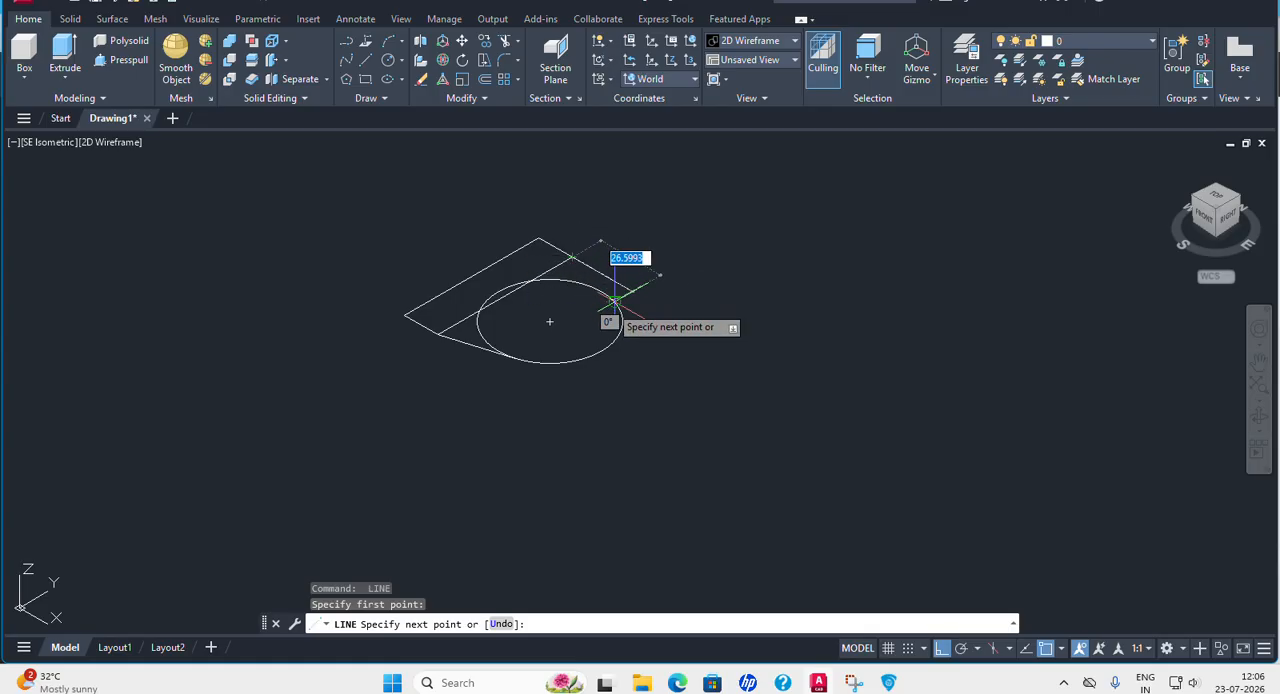
left_click(614, 300)
key("Return")
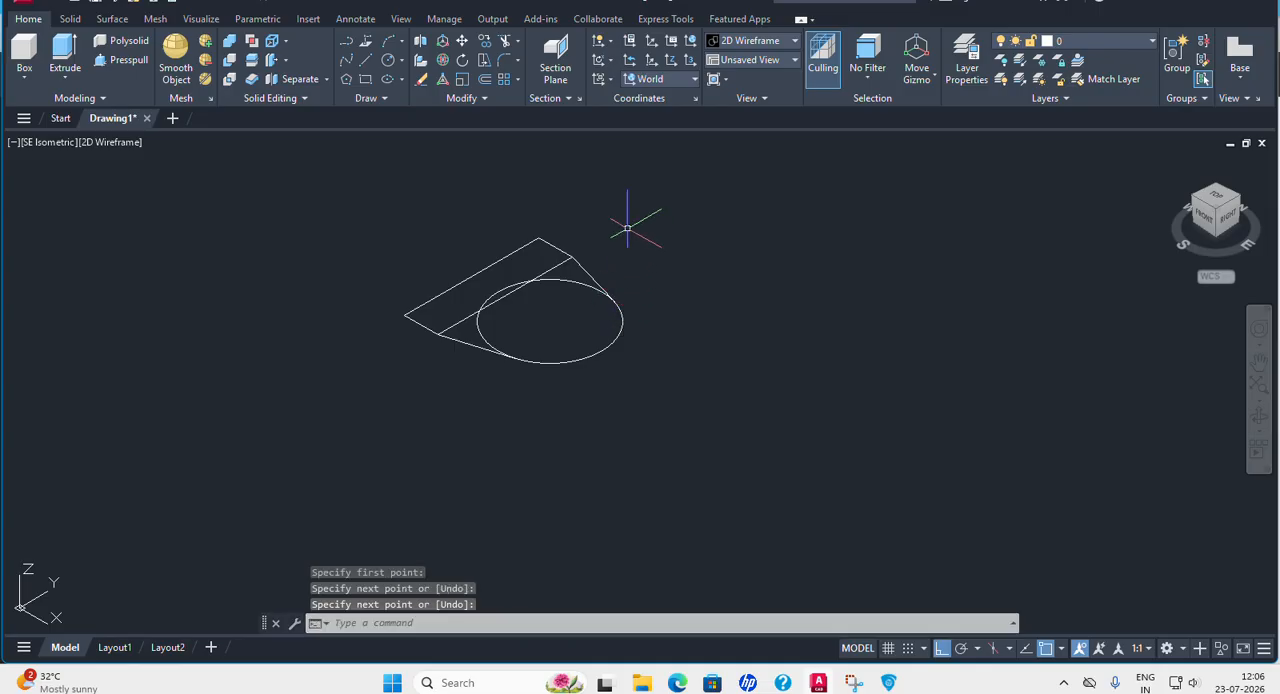
Trim away the circle's inner arc and the rectangle's long edge inside the lug, leaving only the outer outline.
left_click(505, 42)
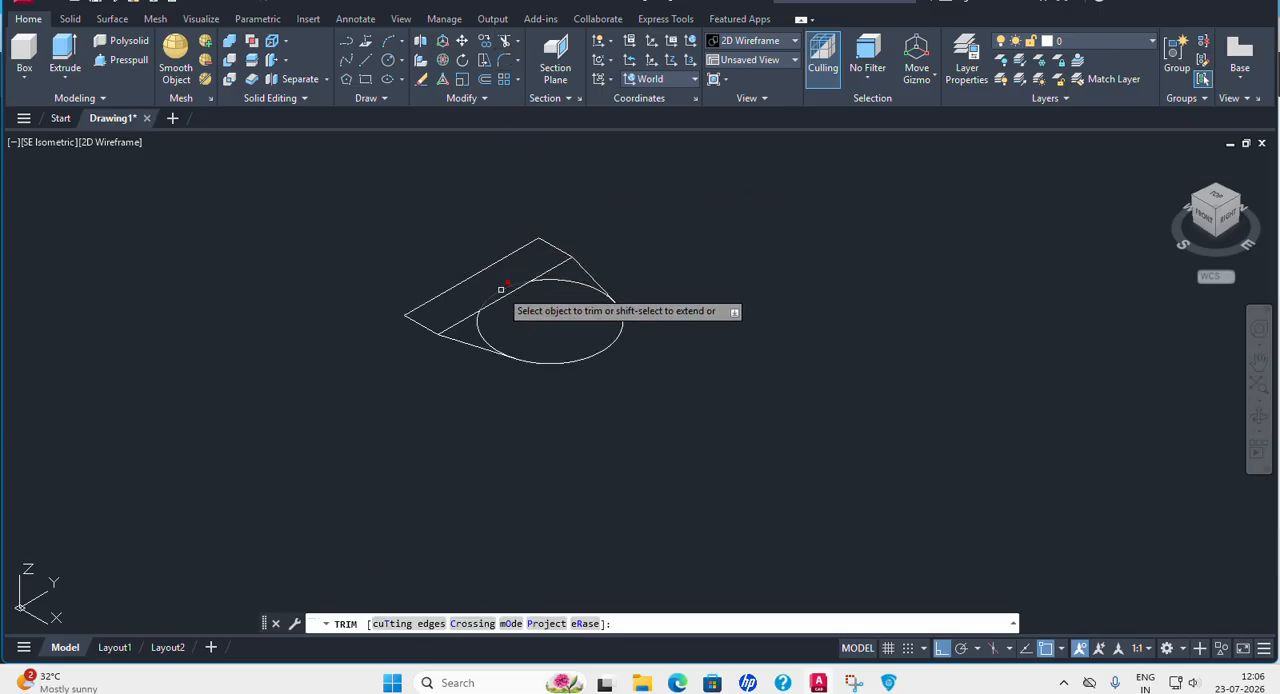
left_click(479, 322)
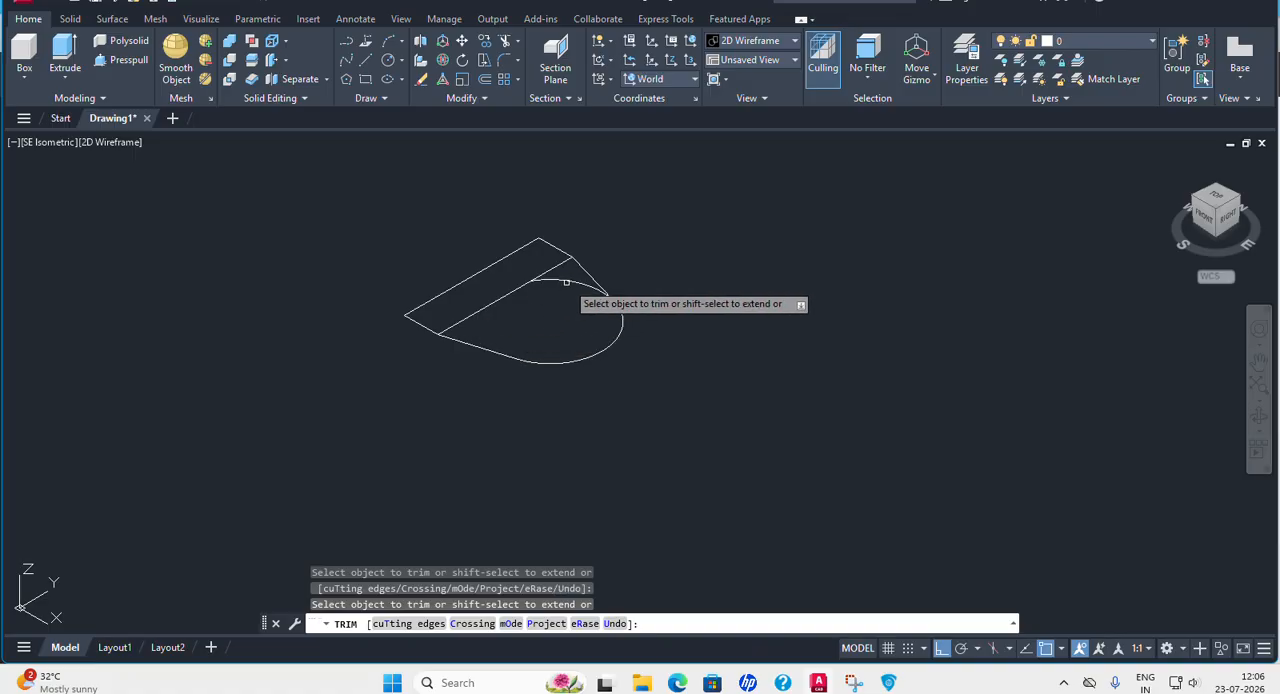
left_click(566, 283)
left_click(555, 269)
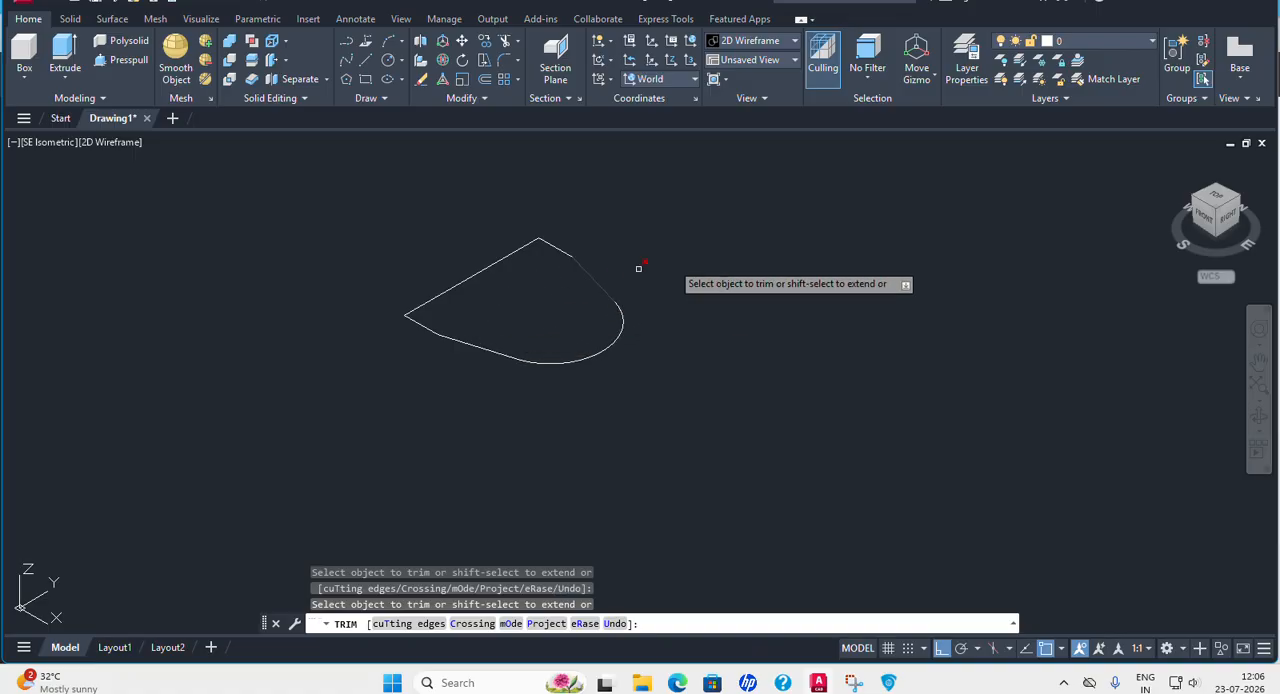
key("Return")
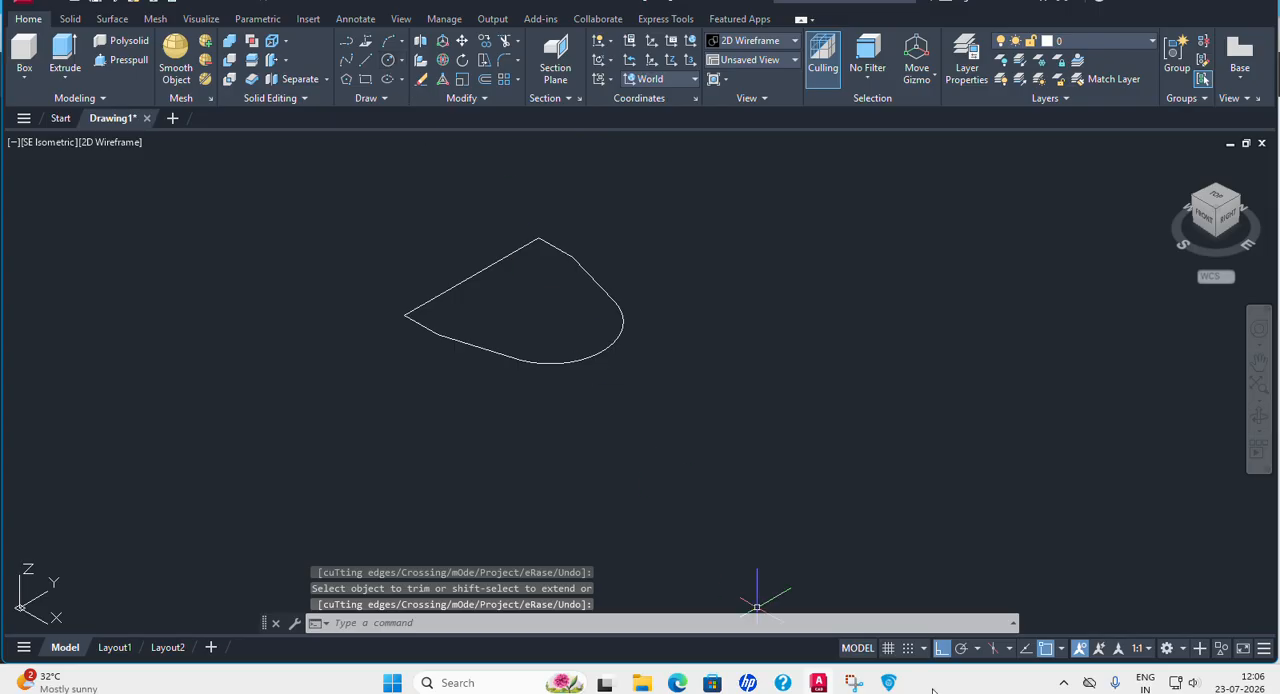
Check the hole diameter in the PDF, then draw a circle of diameter 16 at the centre of the lug's rounded end.
left_click(889, 683)
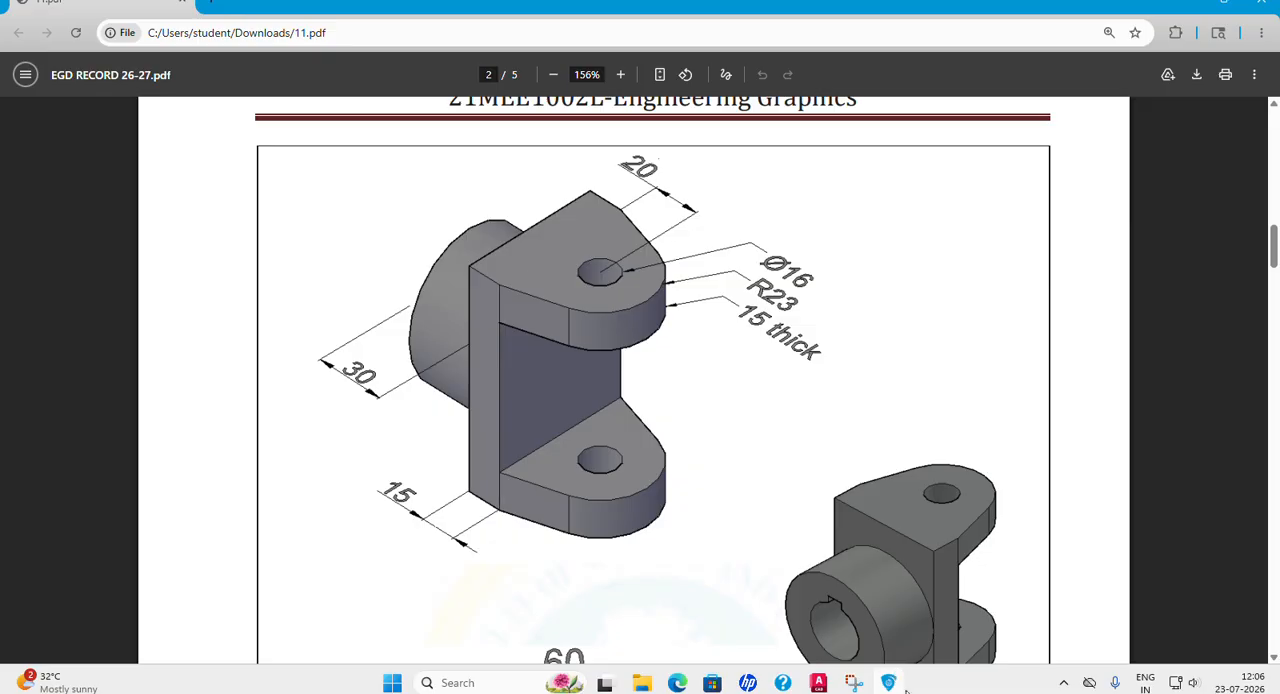
left_click(818, 682)
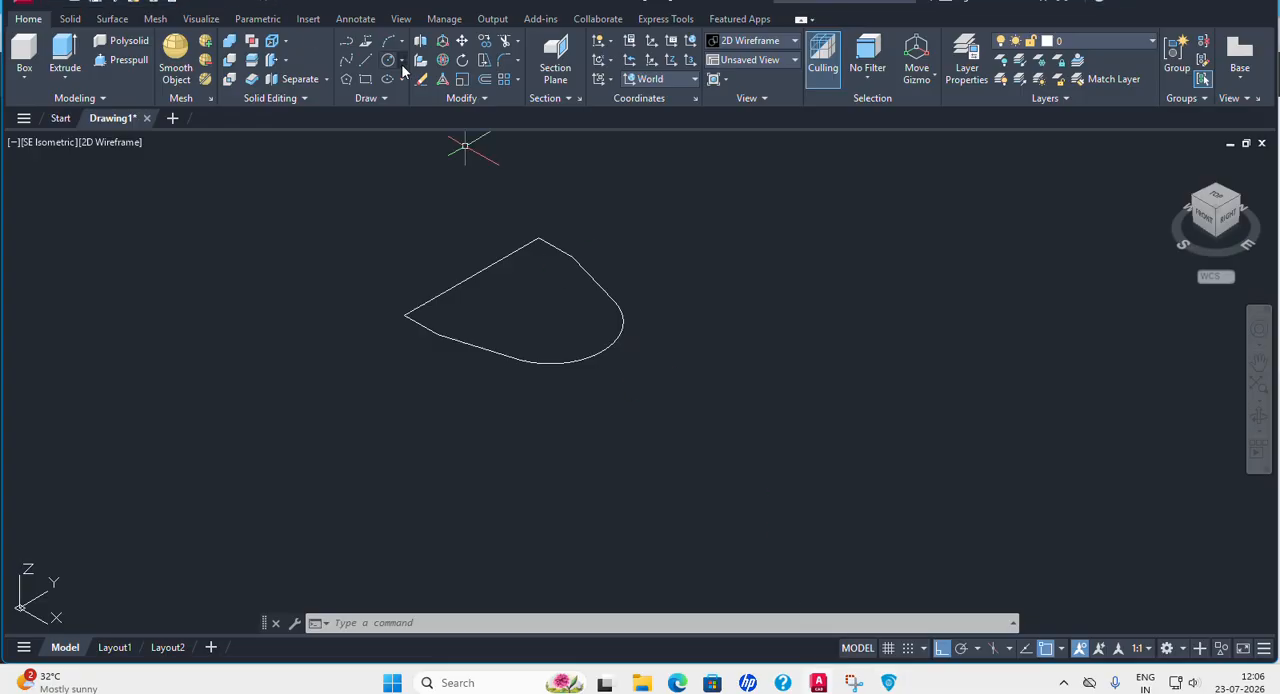
left_click(402, 62)
left_click(430, 115)
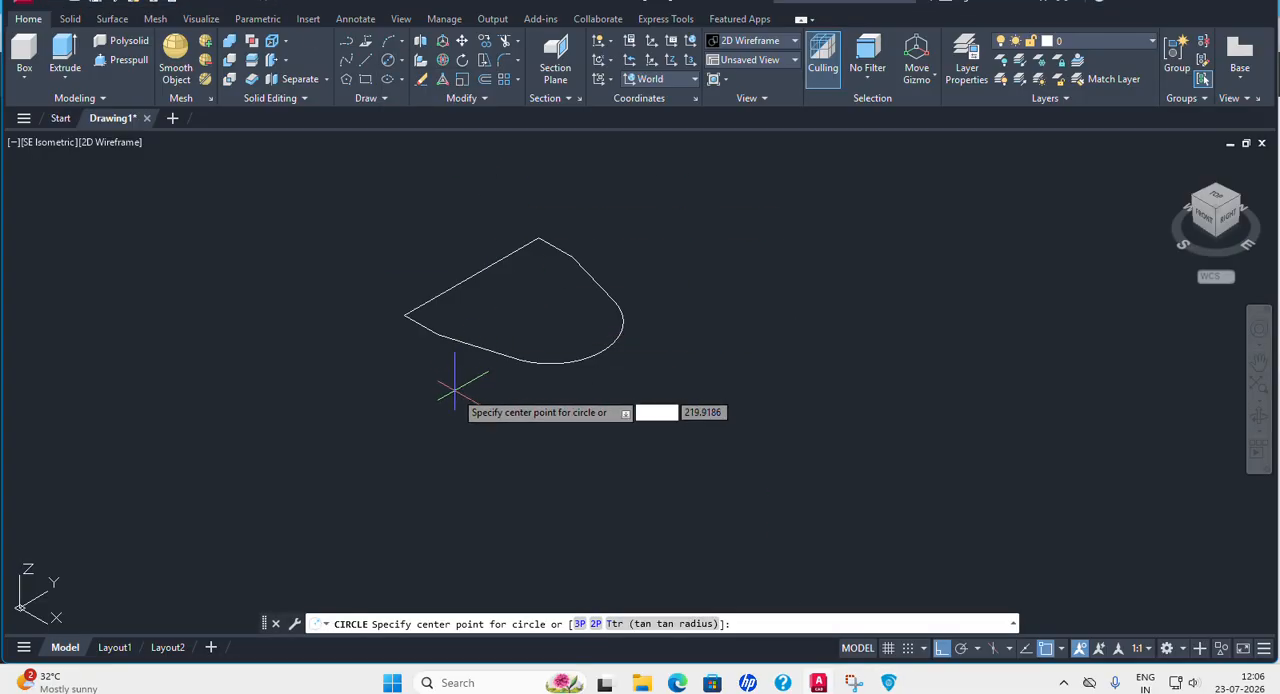
left_click(546, 321)
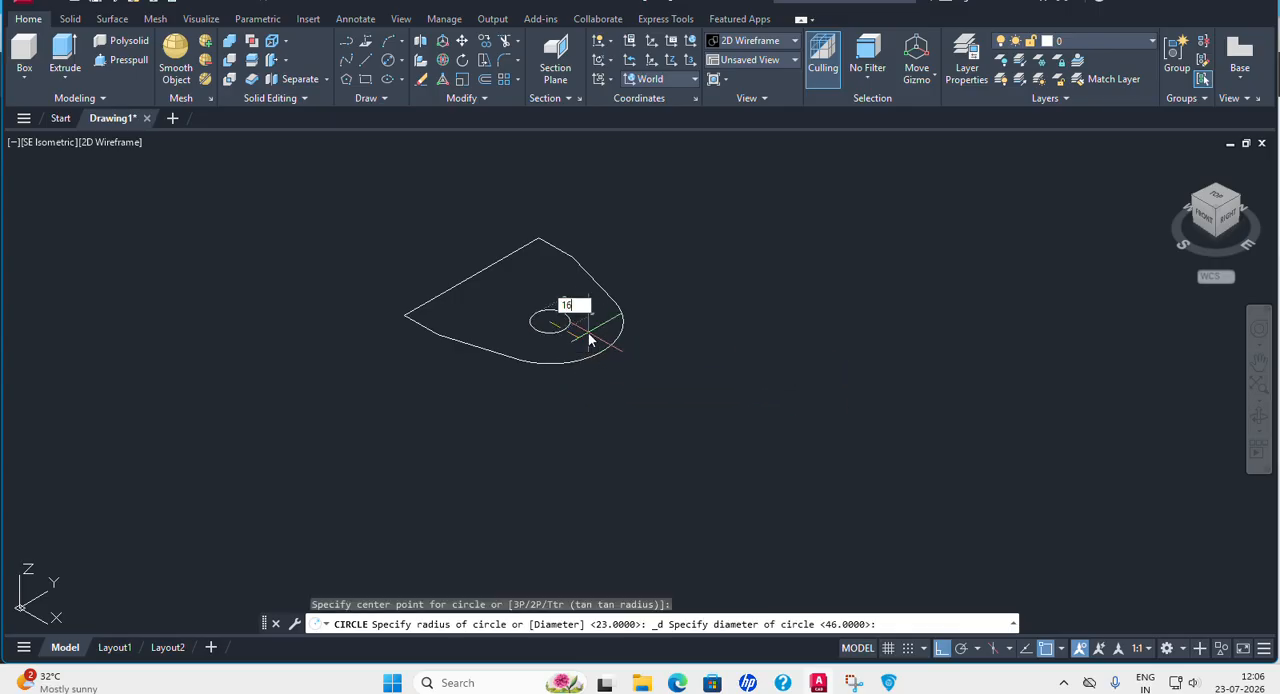
key("Return")
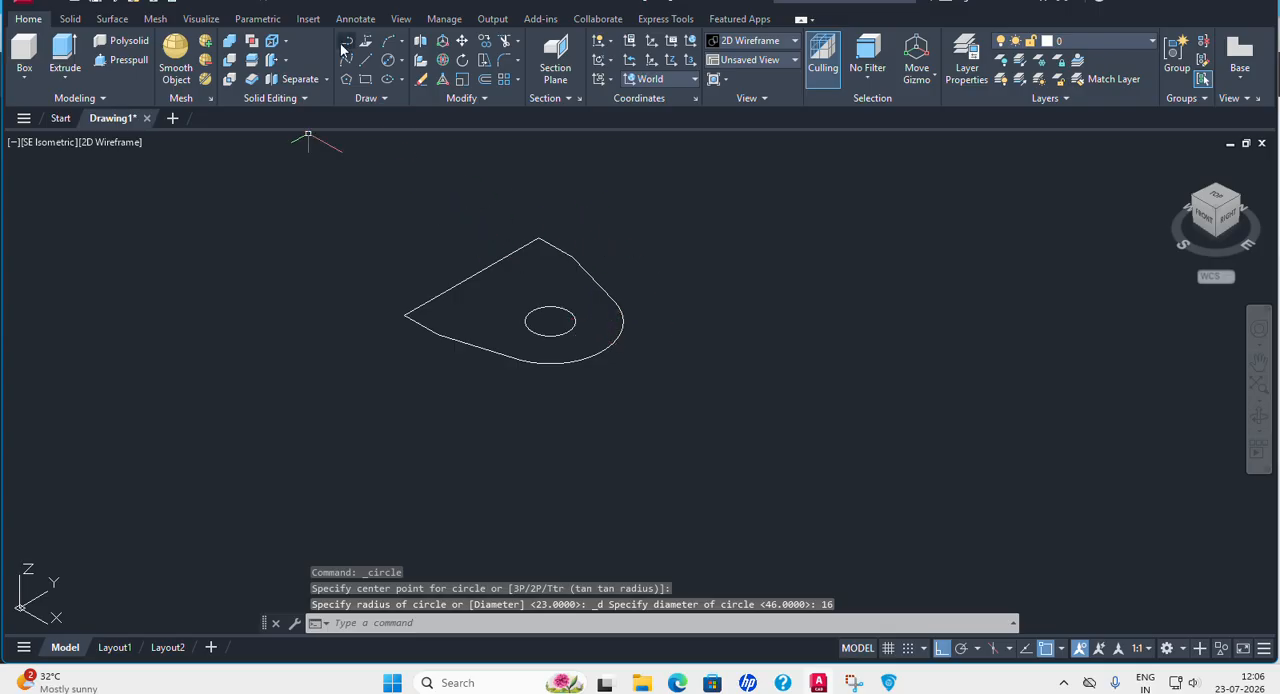
Join the lines and arc of the lug outline into a single polyline.
left_click(487, 98)
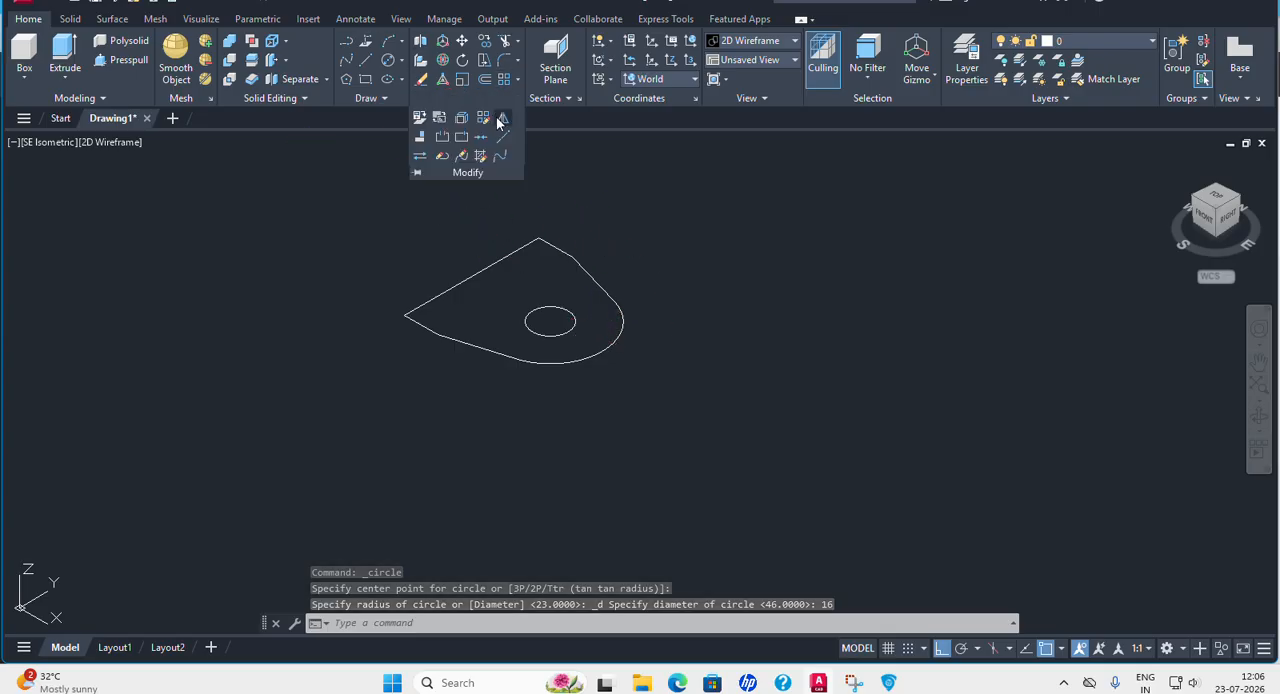
left_click(485, 141)
left_click(294, 174)
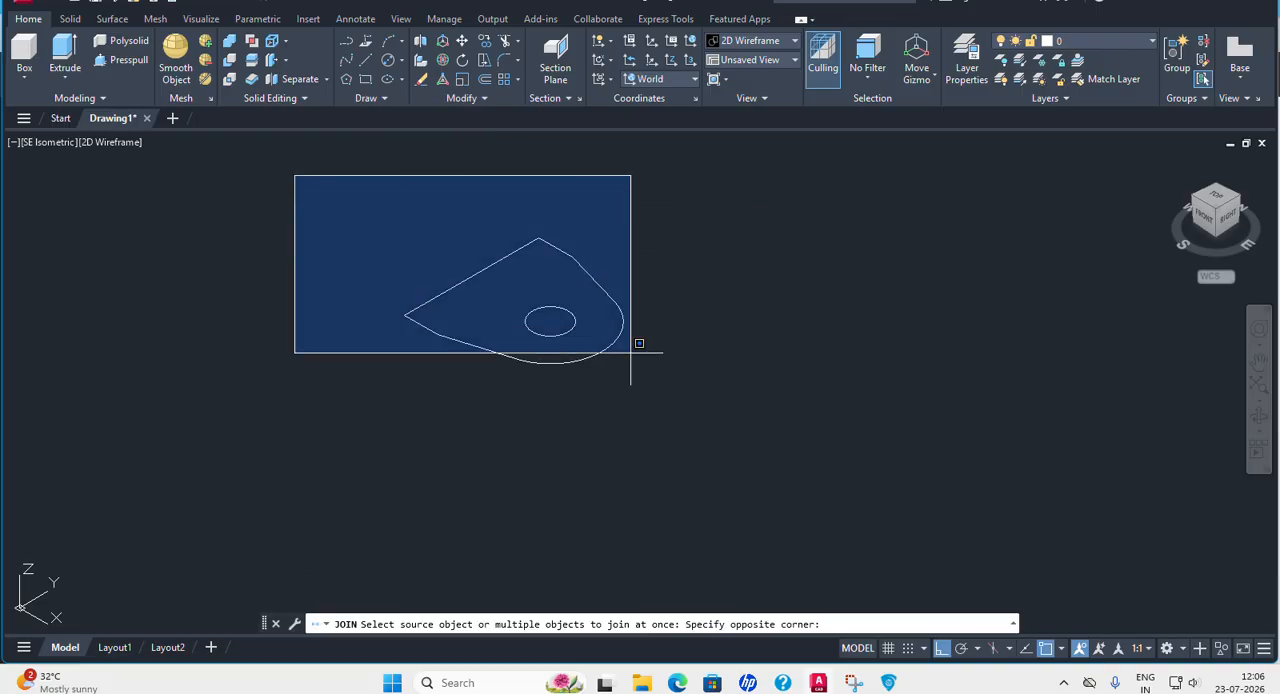
left_click(776, 448)
key("Return")
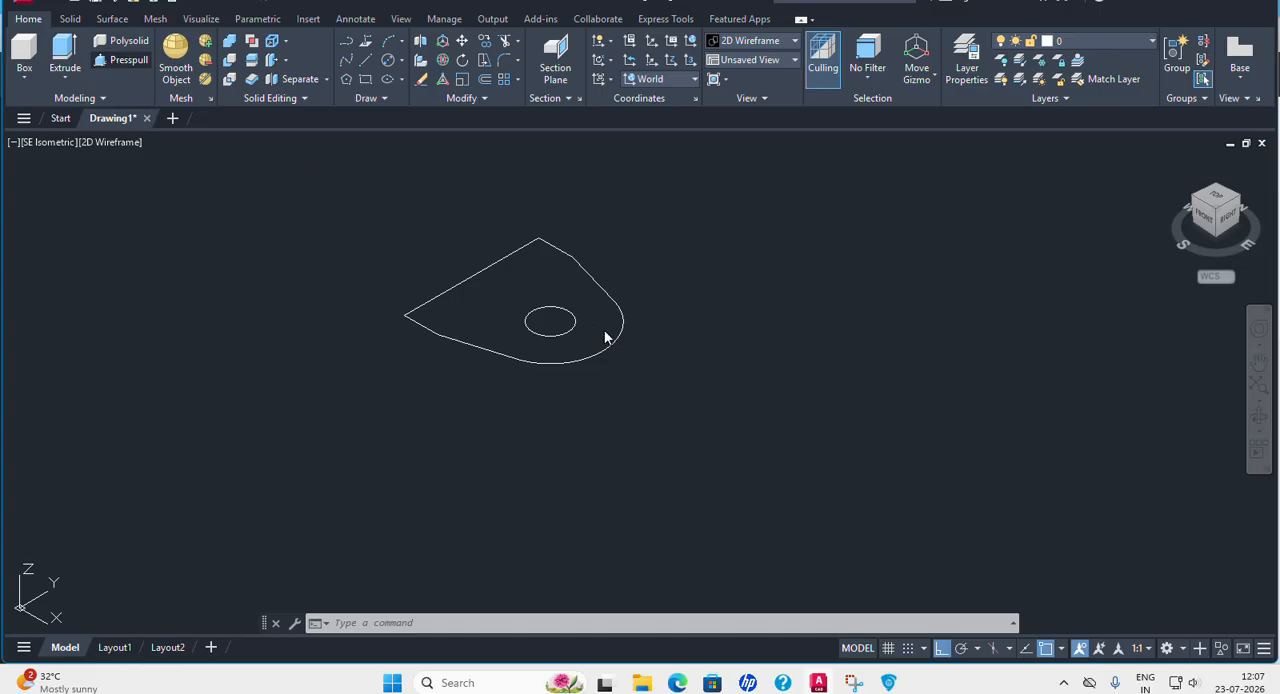
Presspull the area between the lug outline and the hole upward by 90.
key("ctrl+shift+e")
left_click(548, 282)
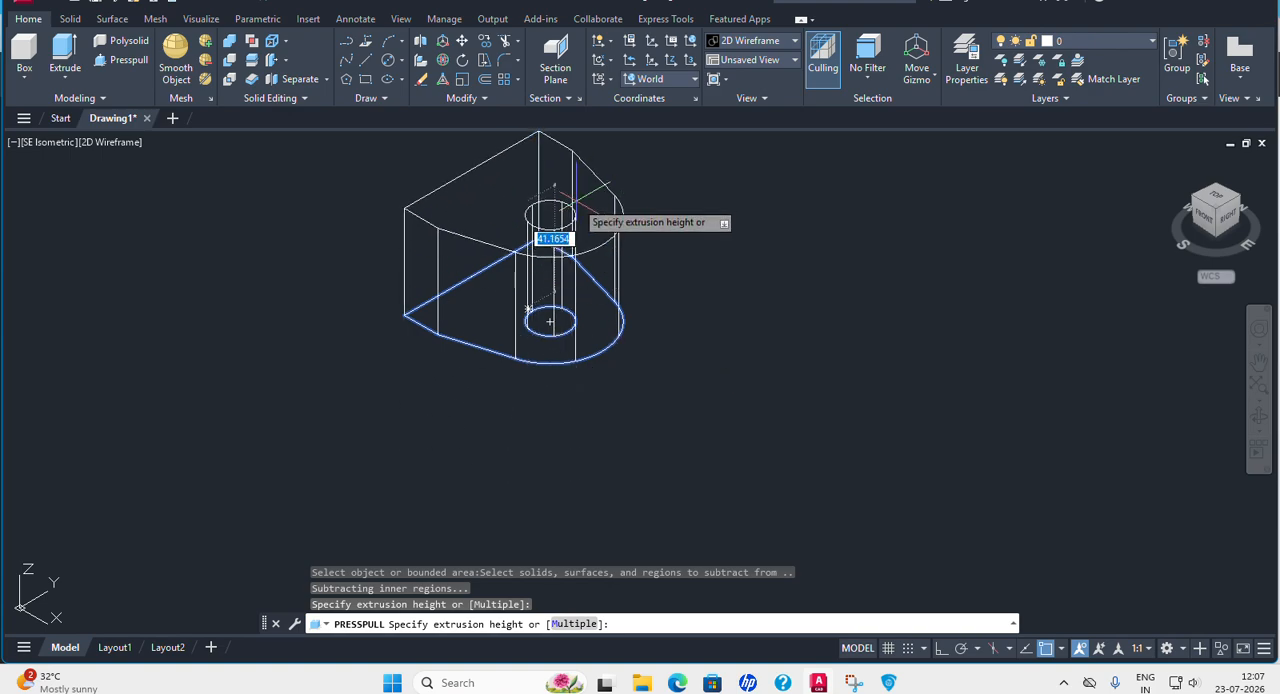
middle_click_drag(576, 202, 622, 372)
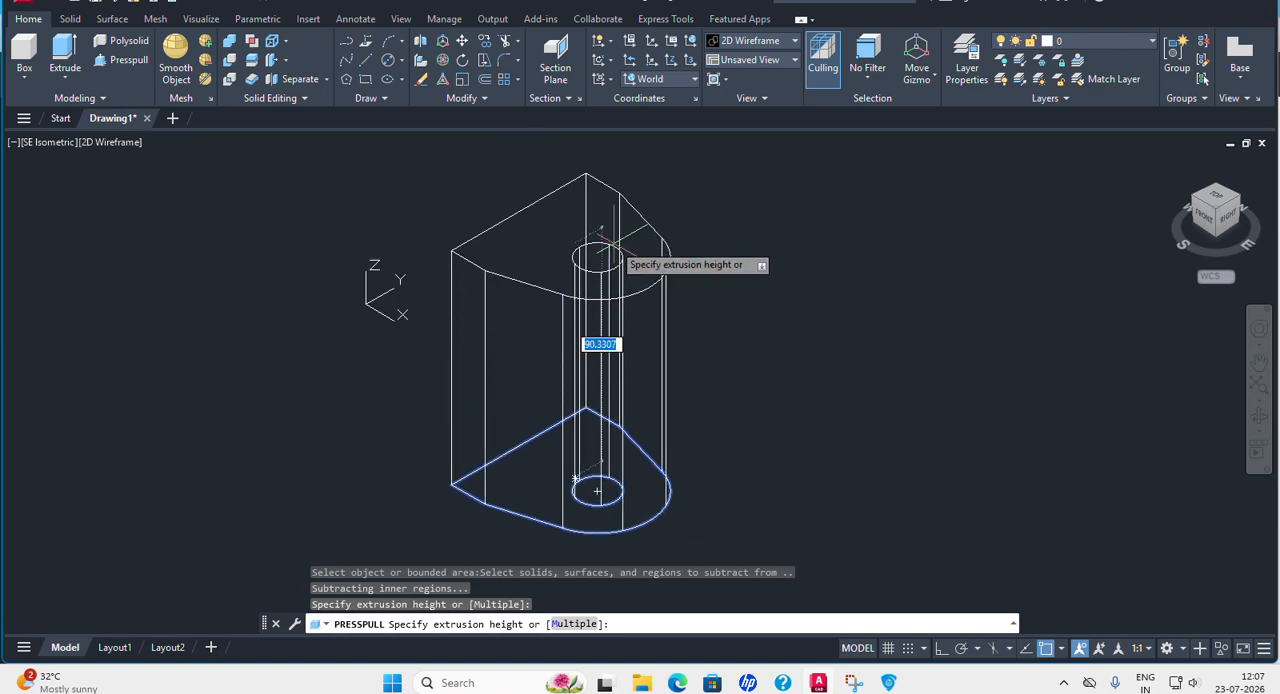
type("90")
key("Return")
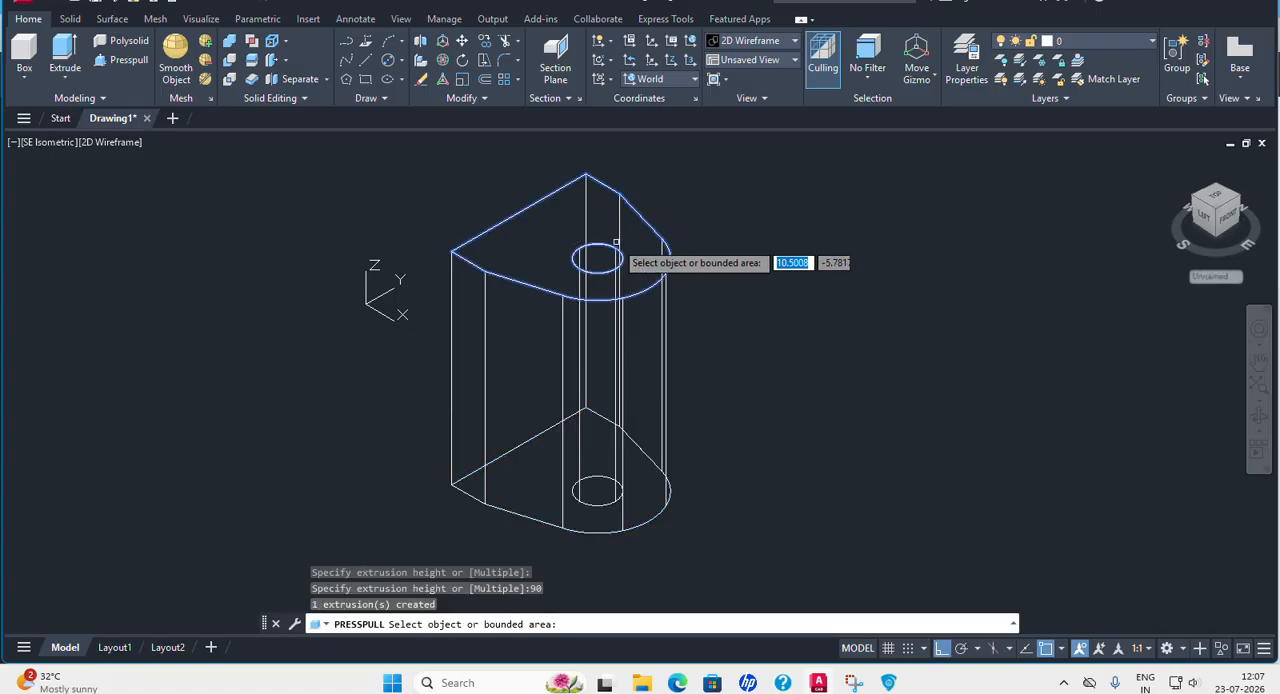
key("Escape")
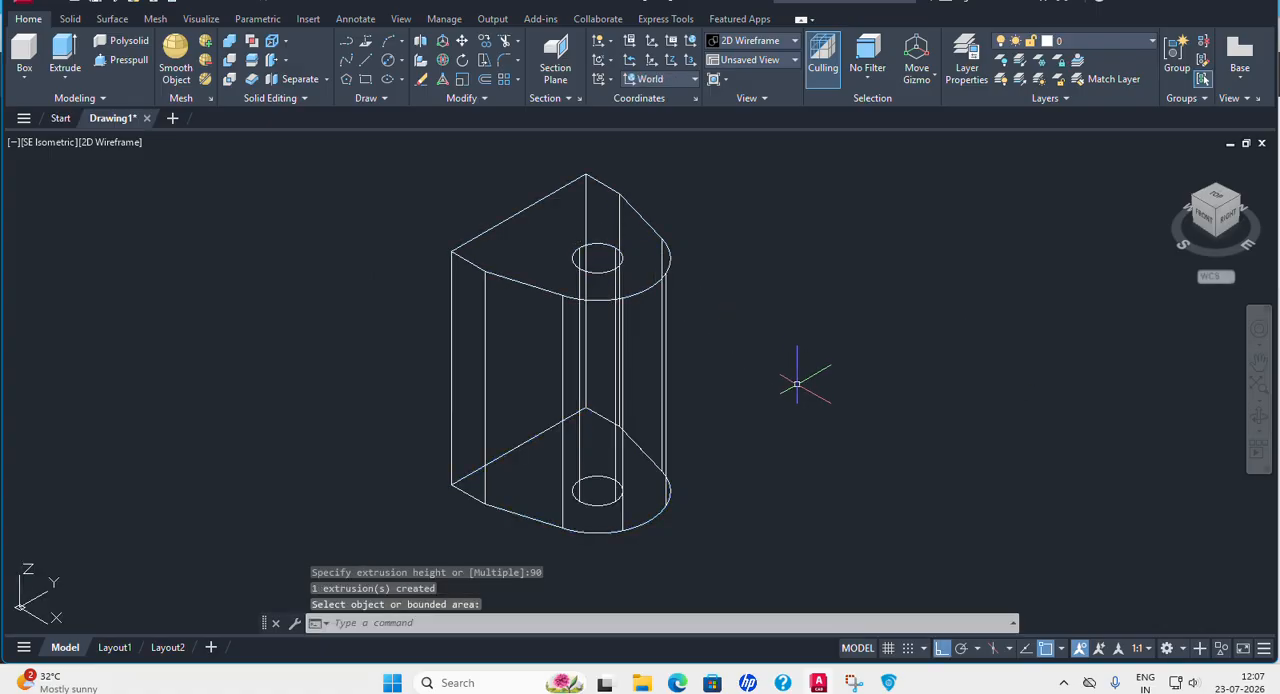
Check the yoke's dimensions in the PDF, then draw a line 60 long in the Y direction beside the solid.
middle_click_drag(794, 380, 714, 300)
middle_click_drag(733, 308, 633, 337)
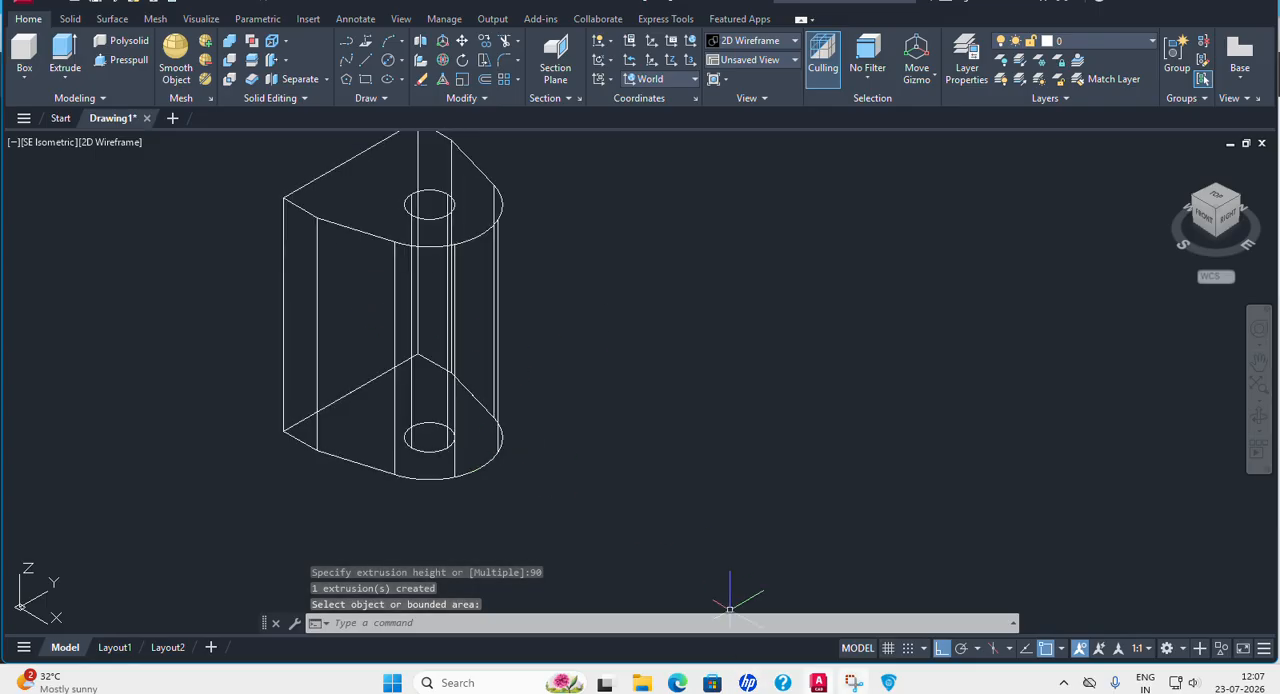
left_click(888, 683)
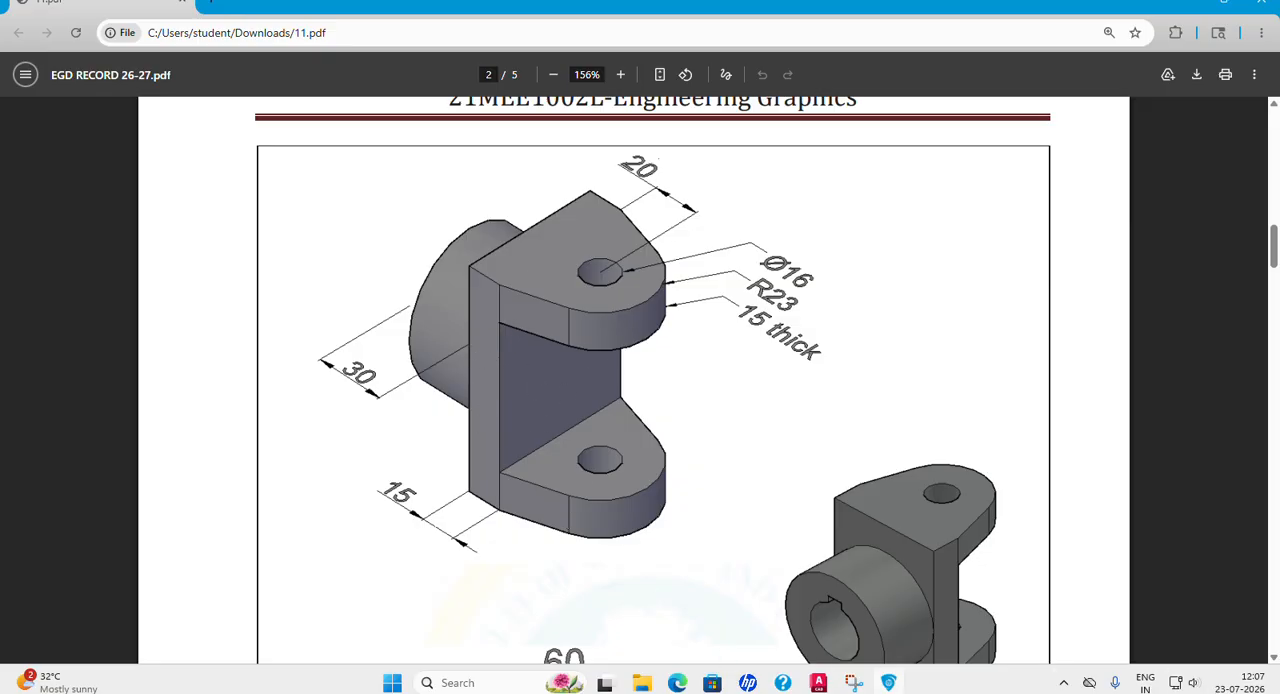
left_click(818, 683)
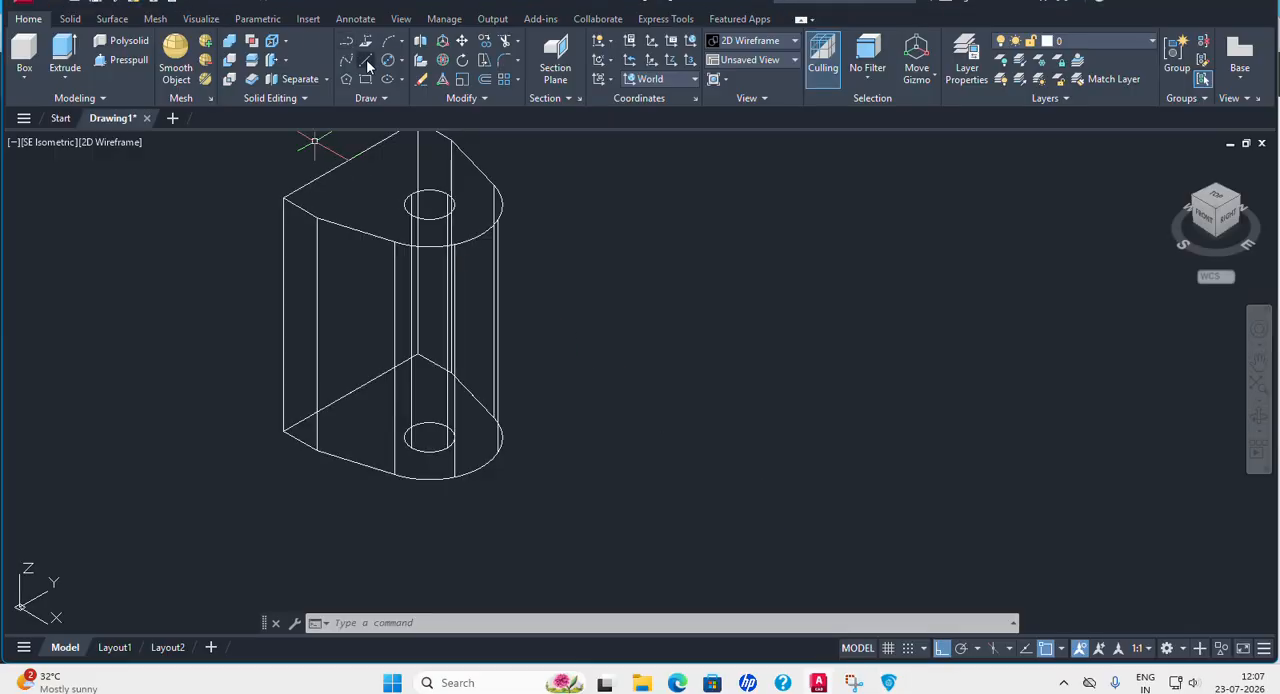
left_click(366, 59)
left_click(640, 323)
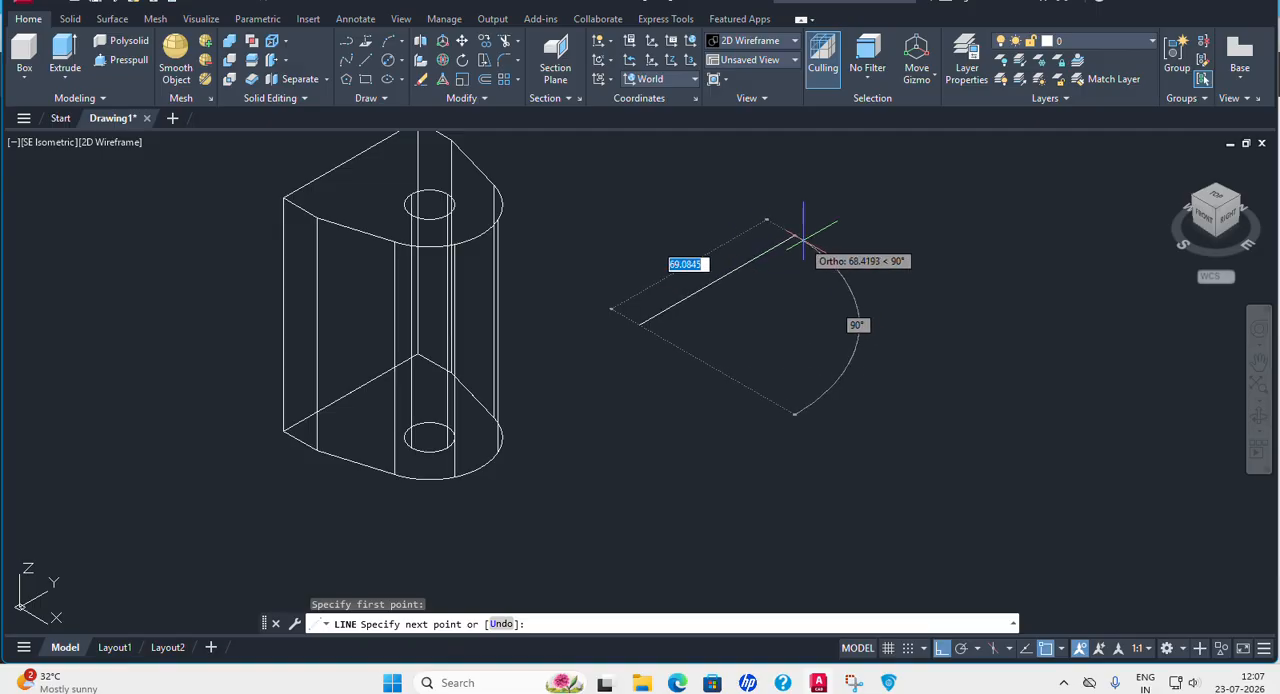
type("60")
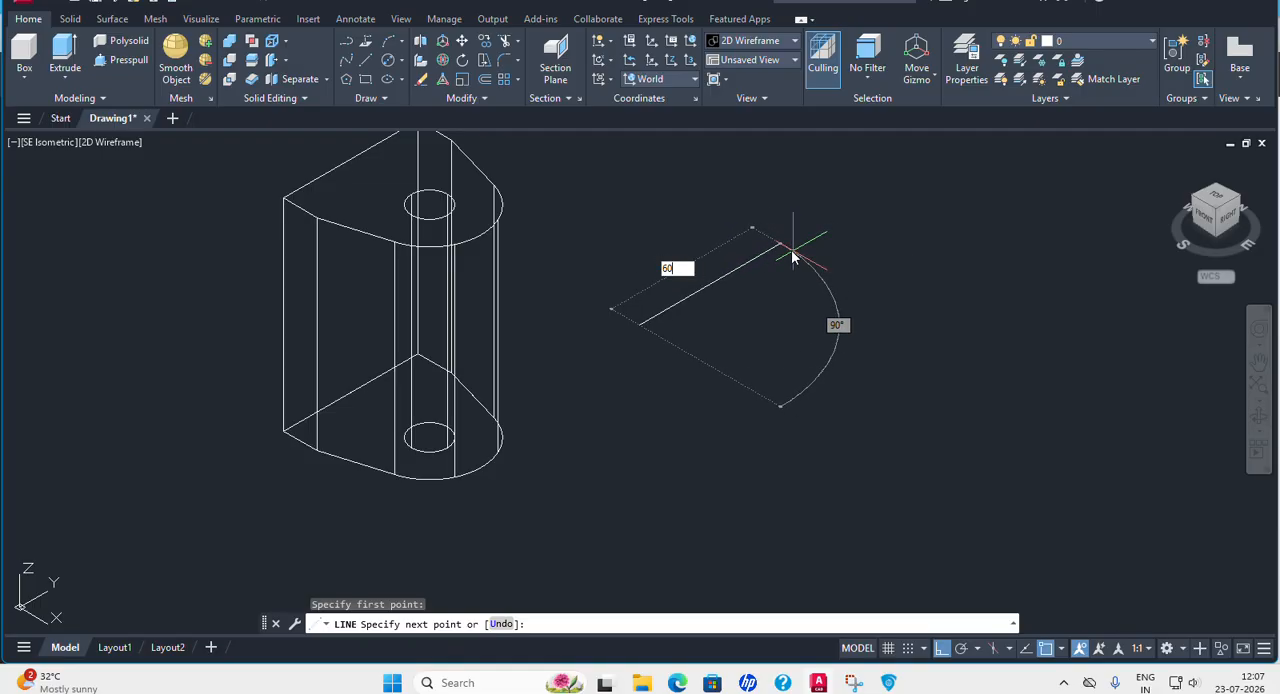
key("Return")
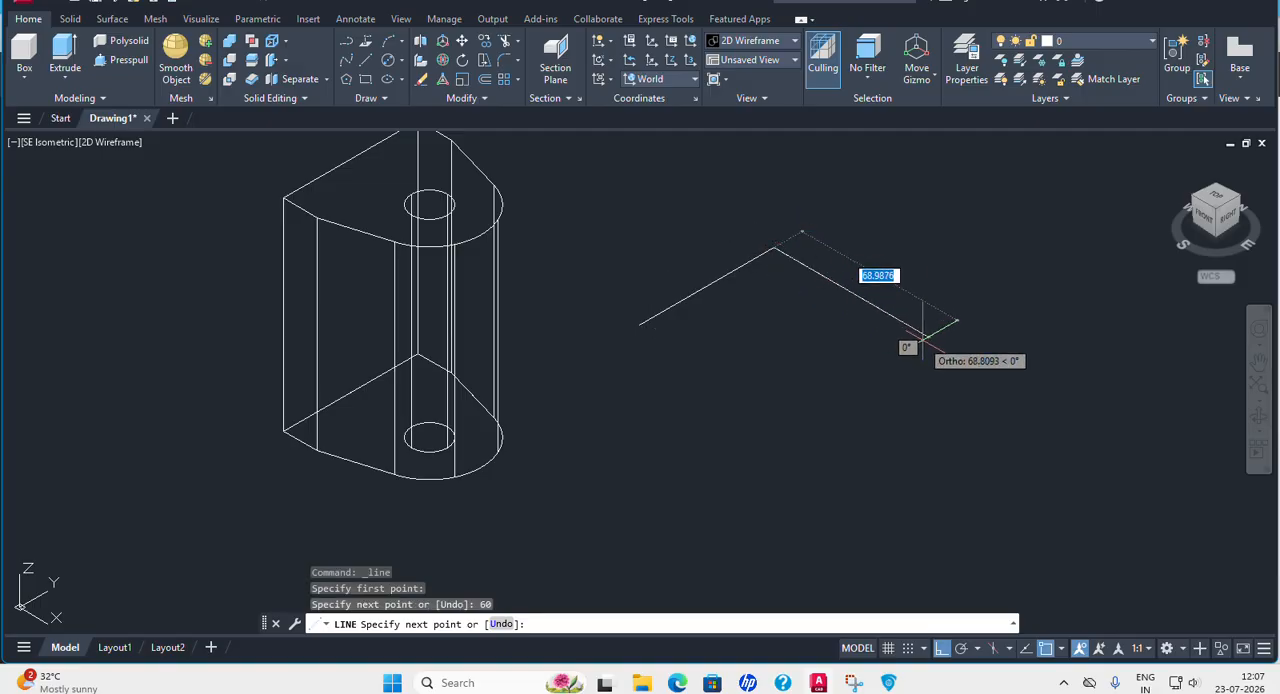
Complete the rectangle with a side about 90 long in X, a 60 side back in Y, and a line to the start point.
left_click(968, 360)
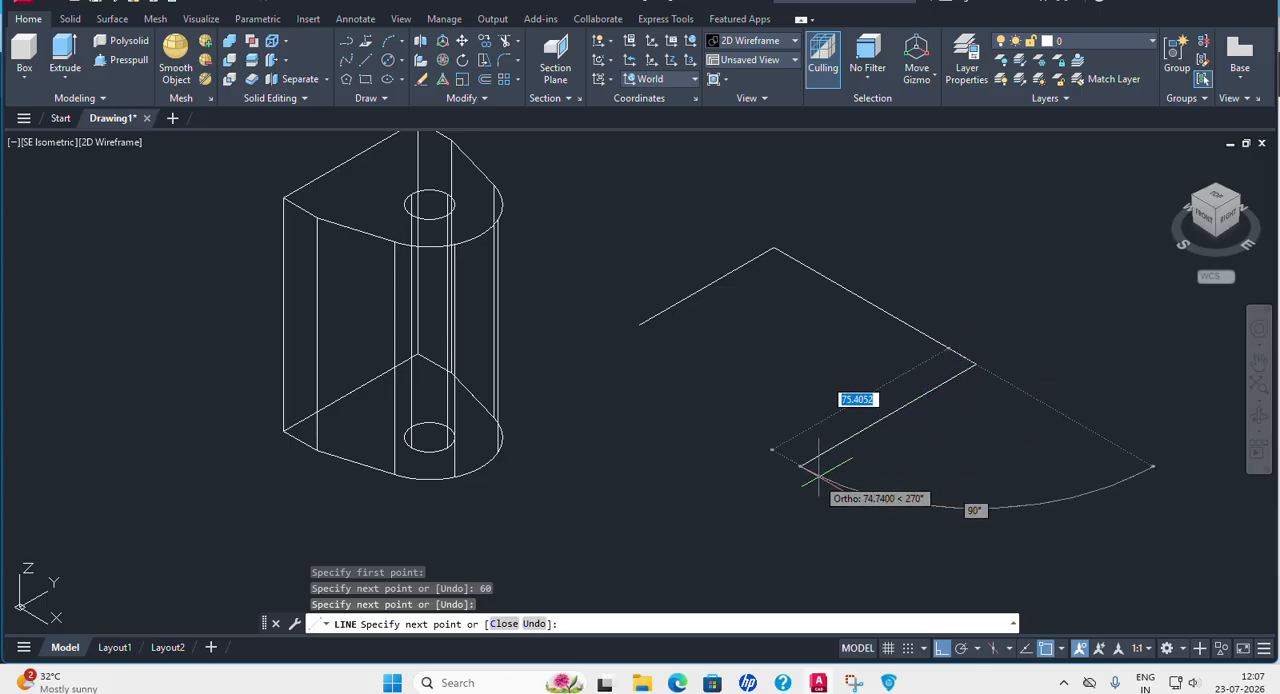
type("6")
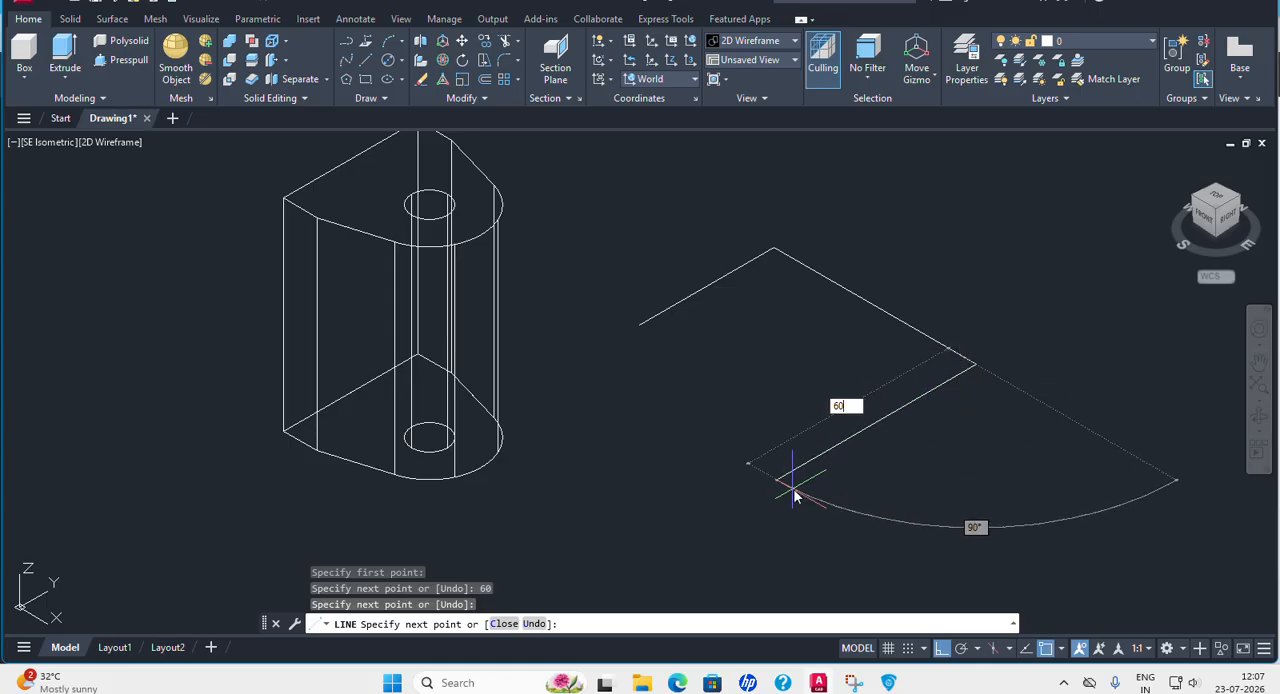
type("0")
key("Return")
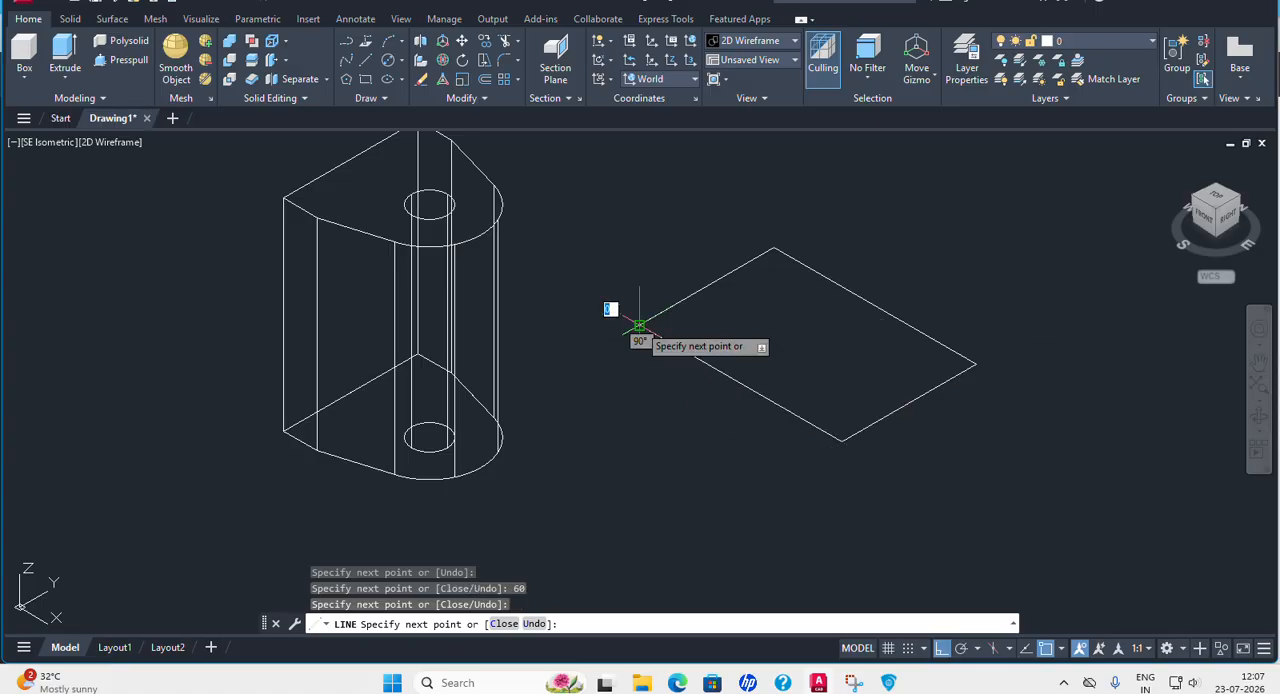
key("Return")
Join the four lines of the rectangle beside the solid into one polyline.
middle_click_drag(817, 371, 729, 277)
scroll(730, 285, "down", 2)
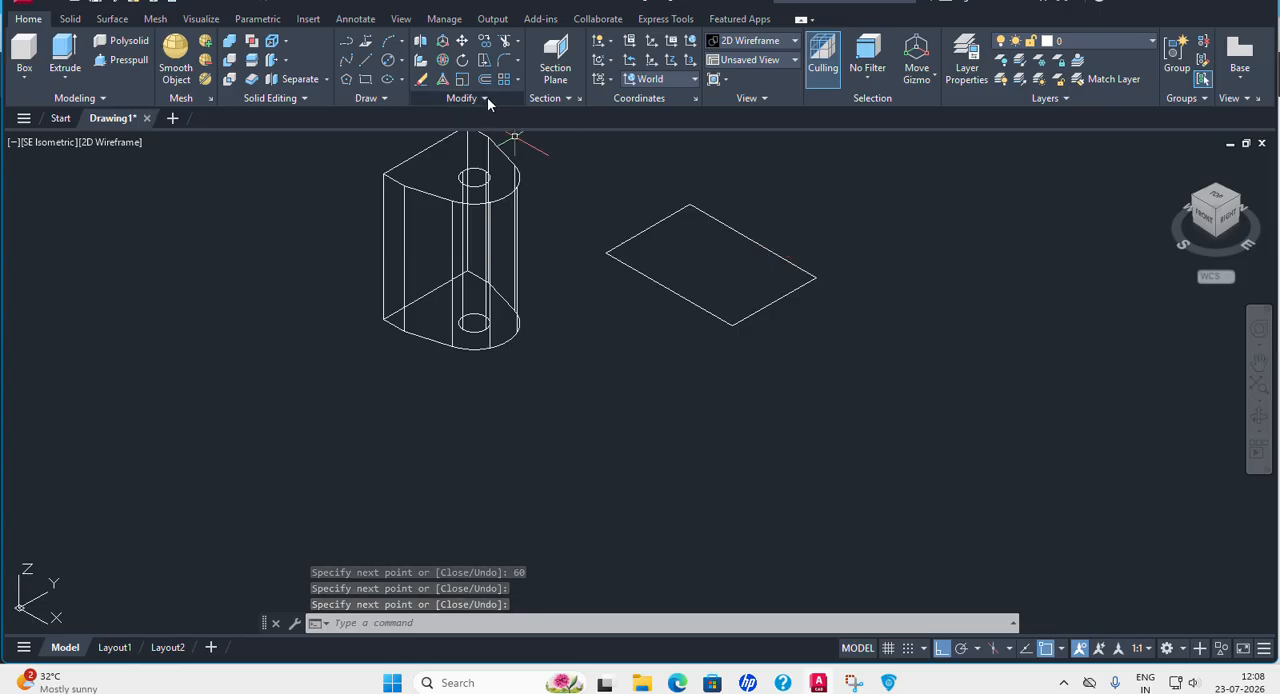
left_click(388, 97)
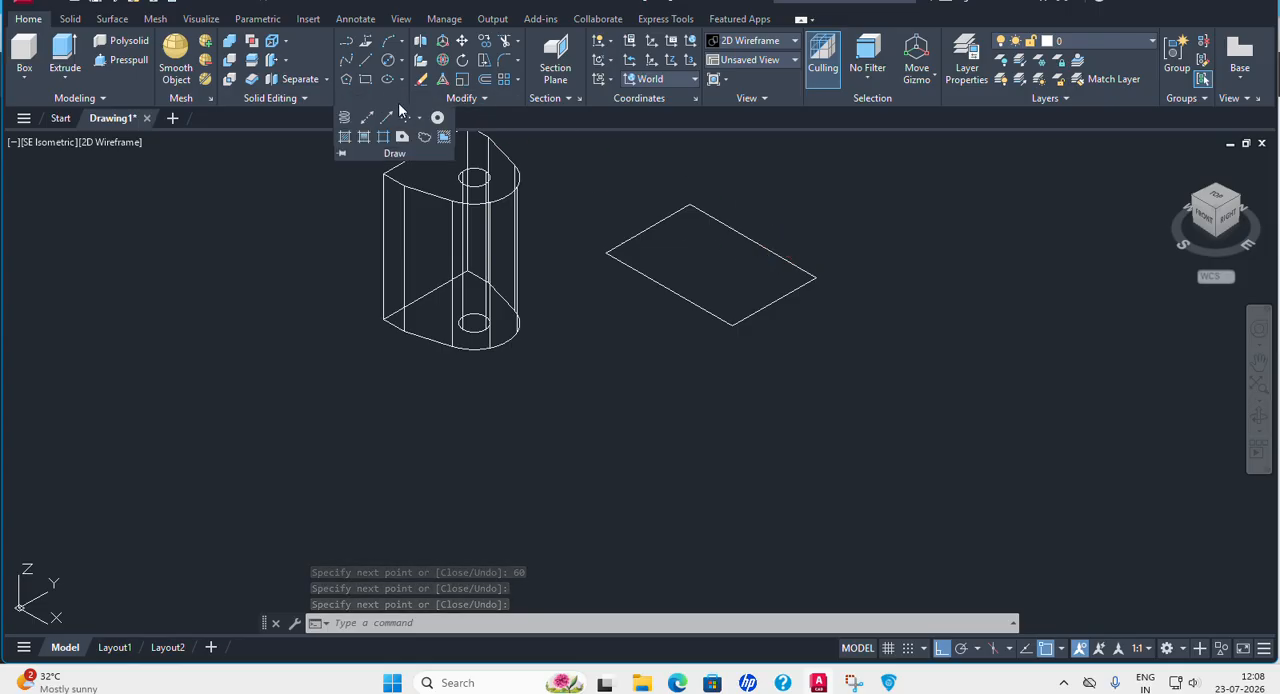
left_click(488, 98)
left_click(490, 140)
left_click(580, 171)
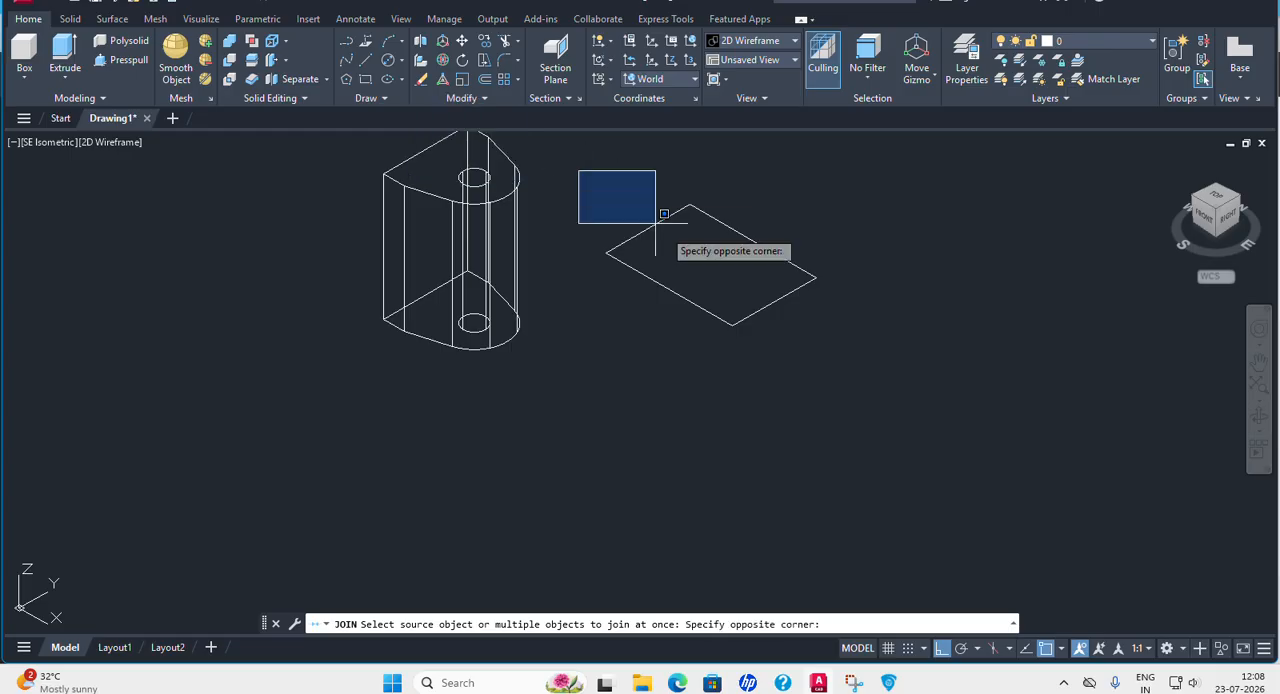
left_click(858, 366)
key("Return")
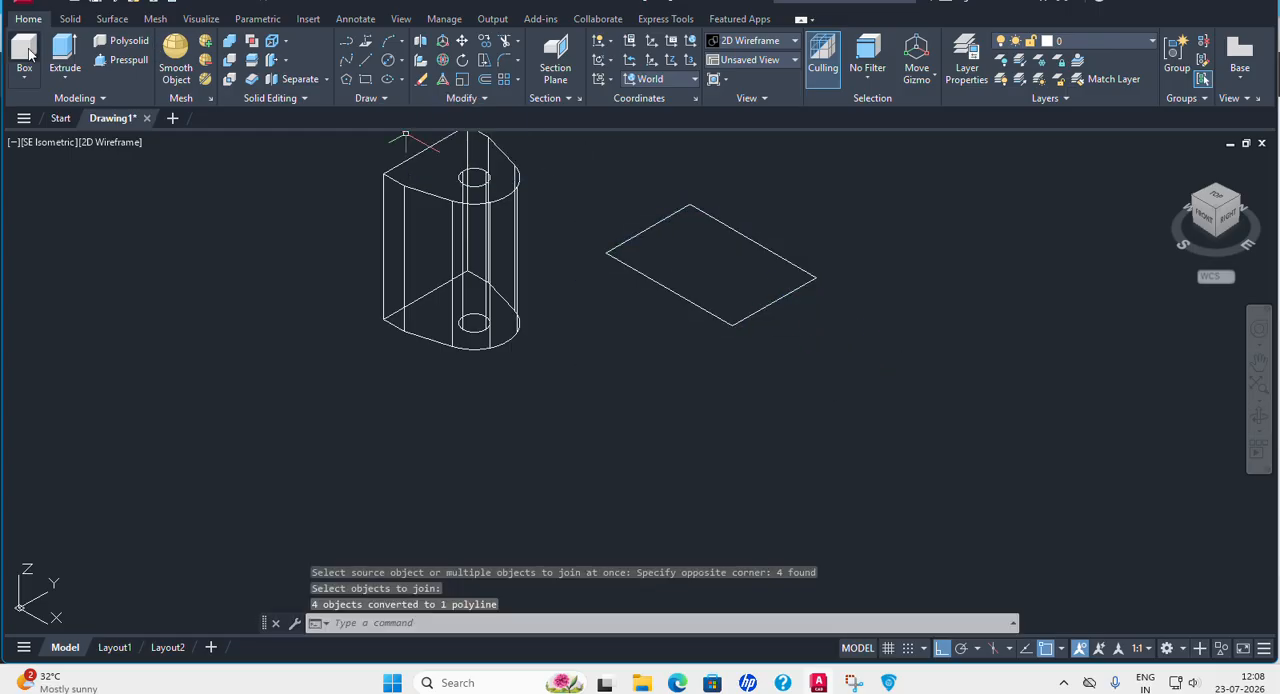
Extrude the rectangular polyline beside the lug solid 60 downward into a block.
left_click(65, 55)
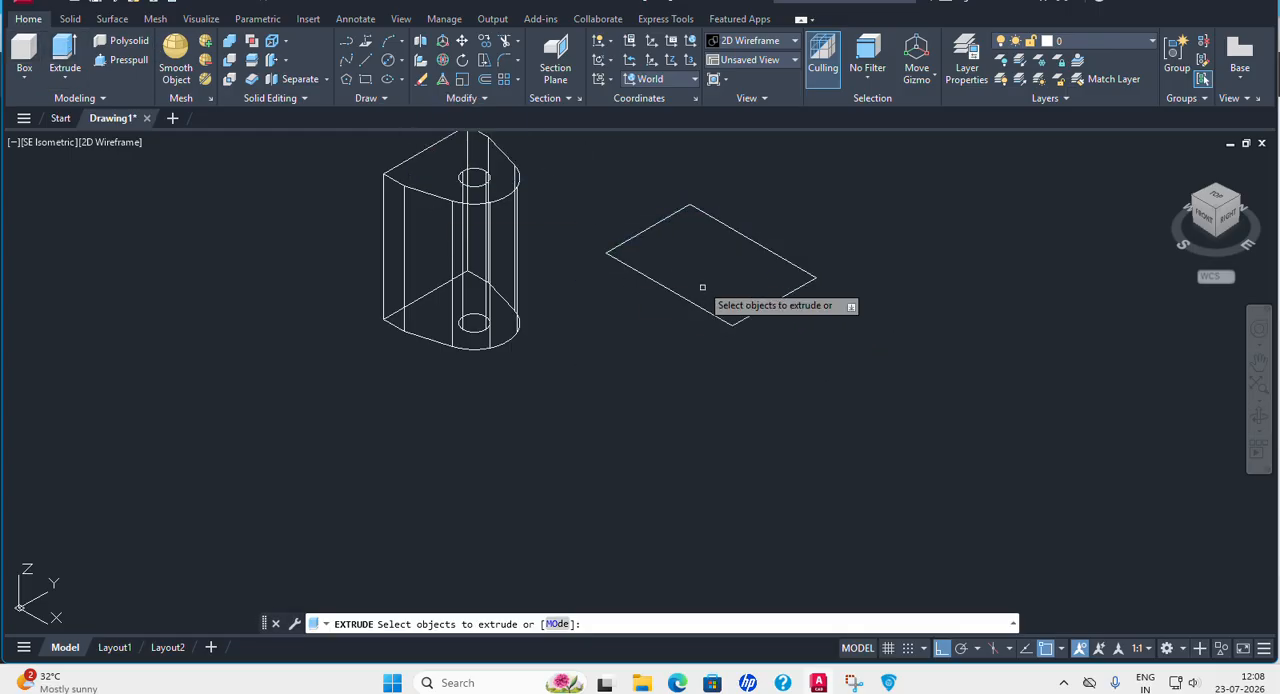
left_click(770, 252)
key("Return")
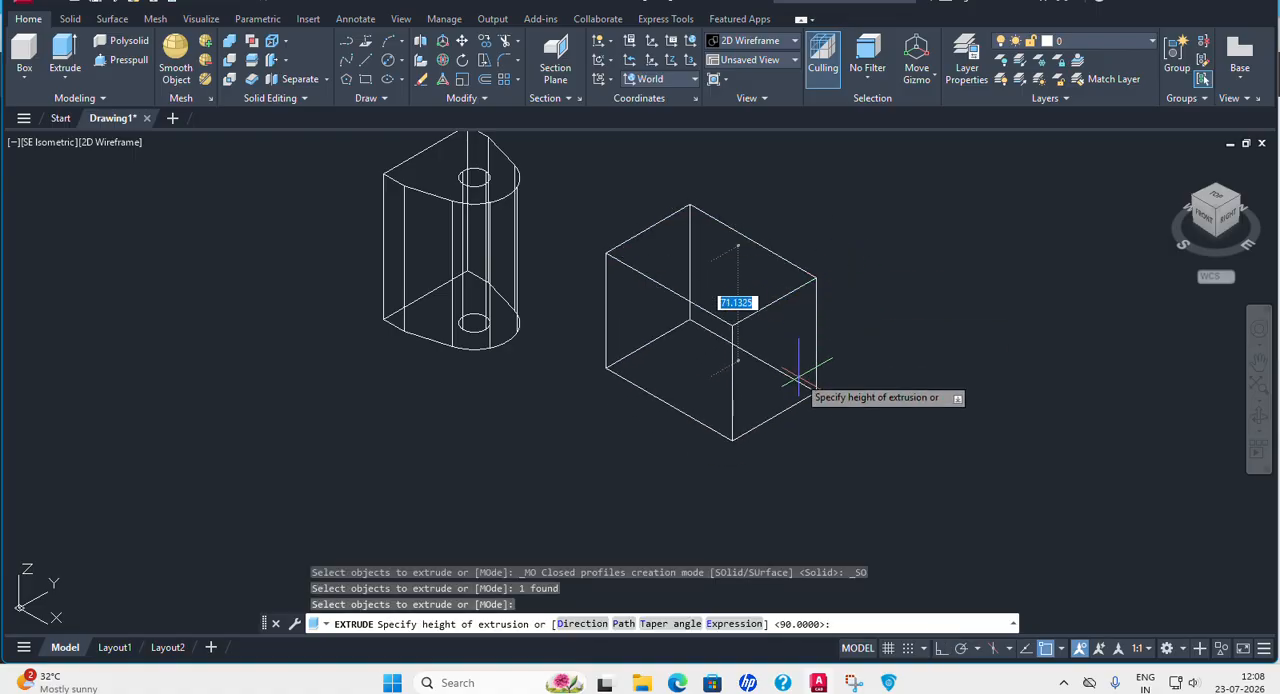
type("6")
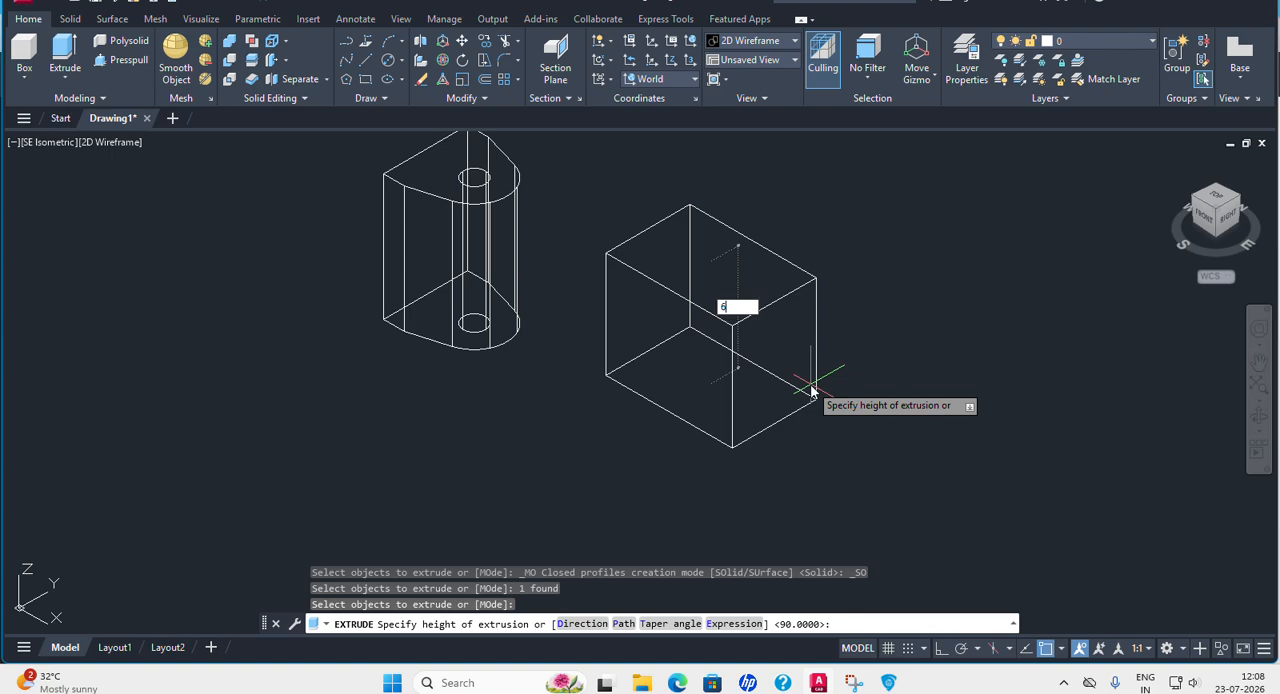
type("0")
key("Return")
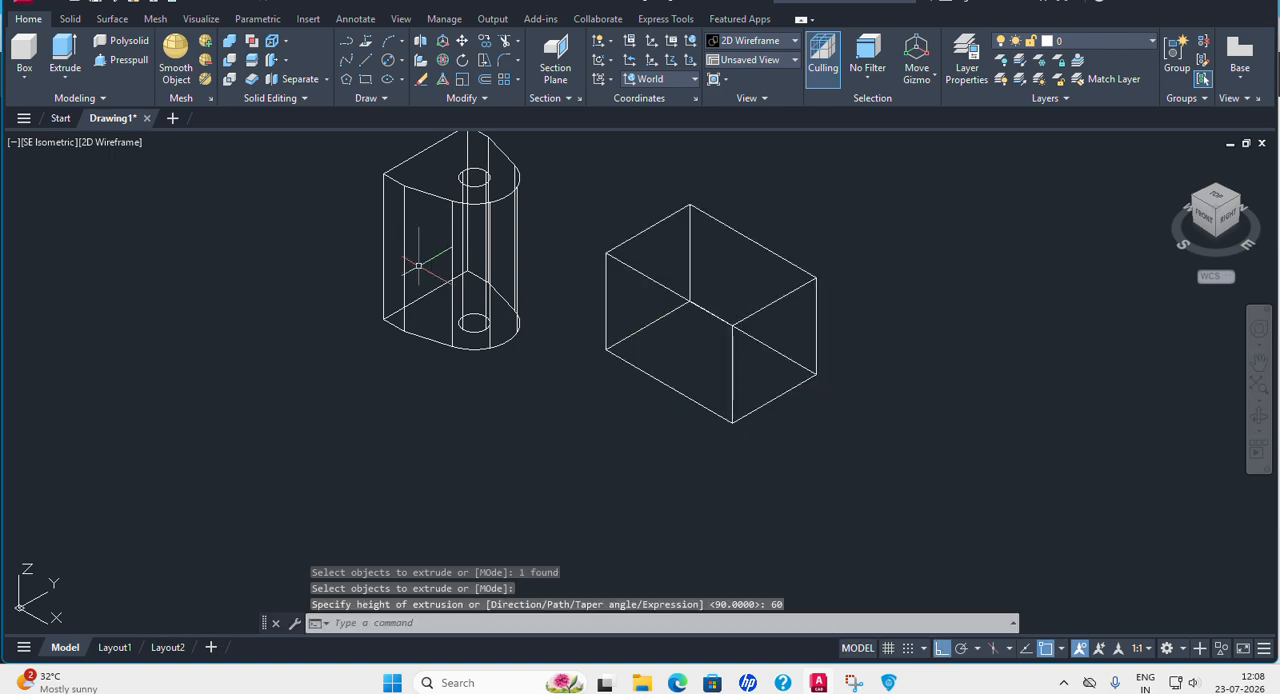
Move the block by its vertical edge's midpoint, with Ortho off, onto the midpoint of the lug solid's vertical edge where the back plate ends.
left_click(463, 47)
left_click(734, 233)
key("Return")
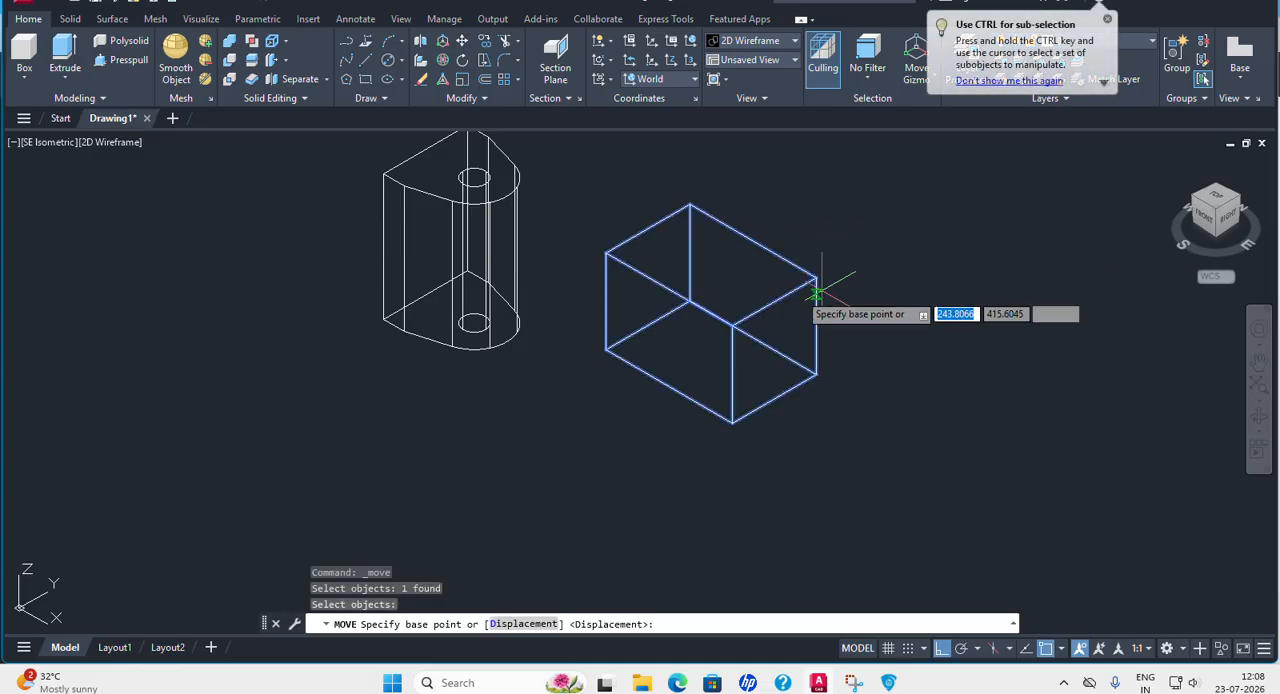
left_click(605, 300)
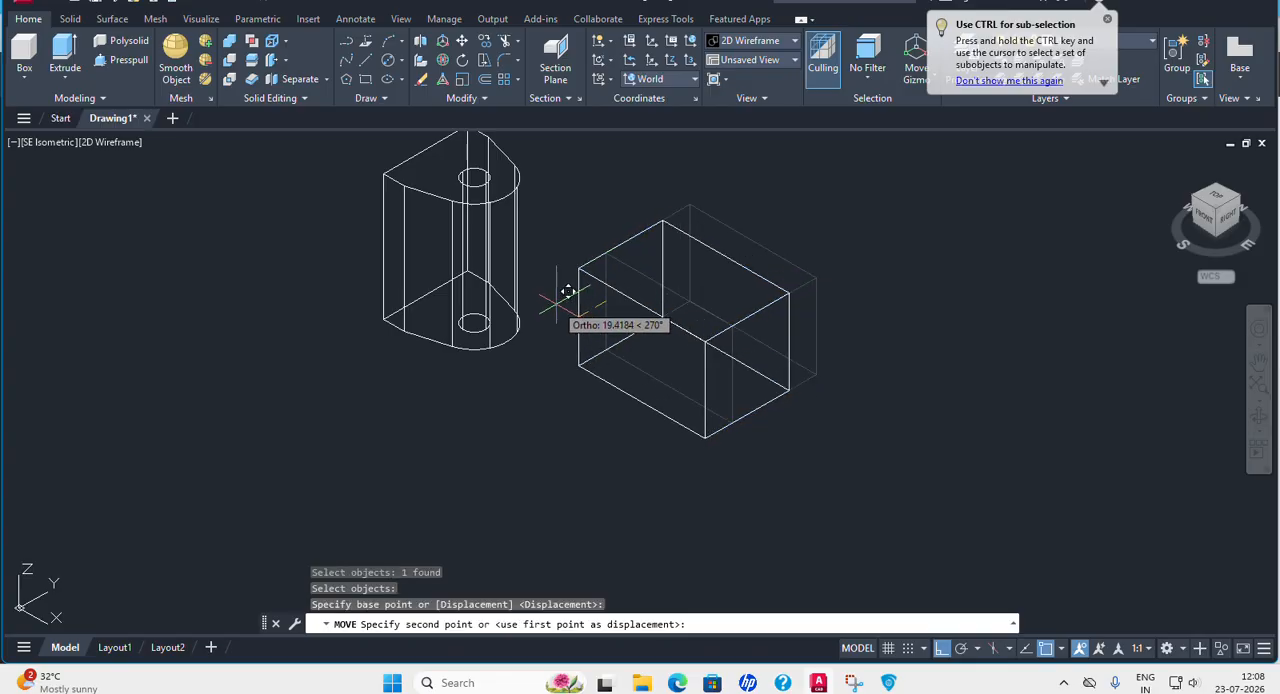
key("F8")
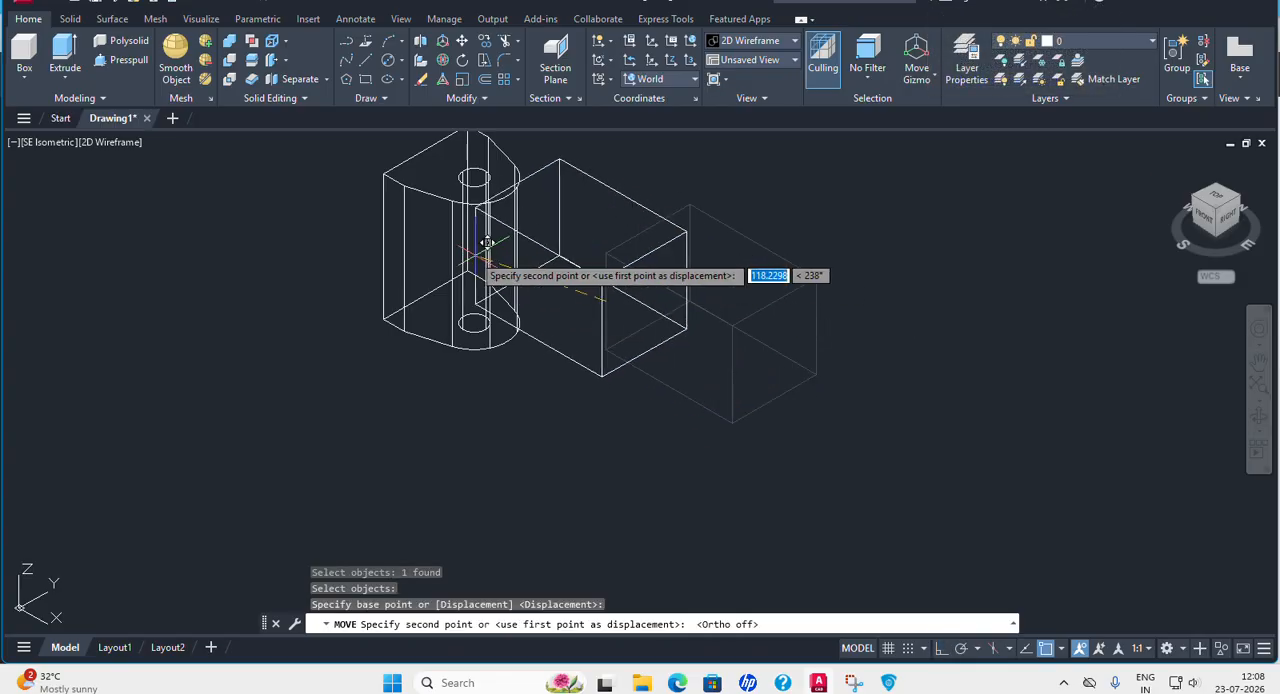
left_click(405, 256)
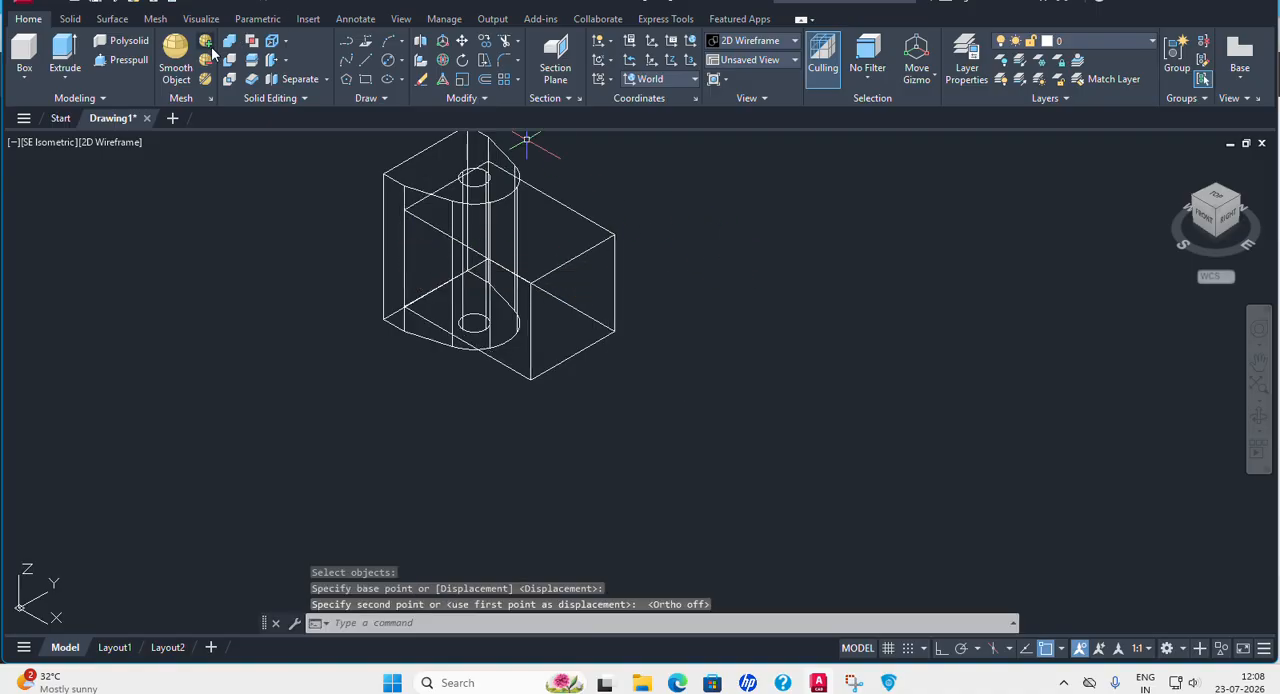
Subtract the block from the lug solid to cut the gap between the two lugs.
left_click(228, 61)
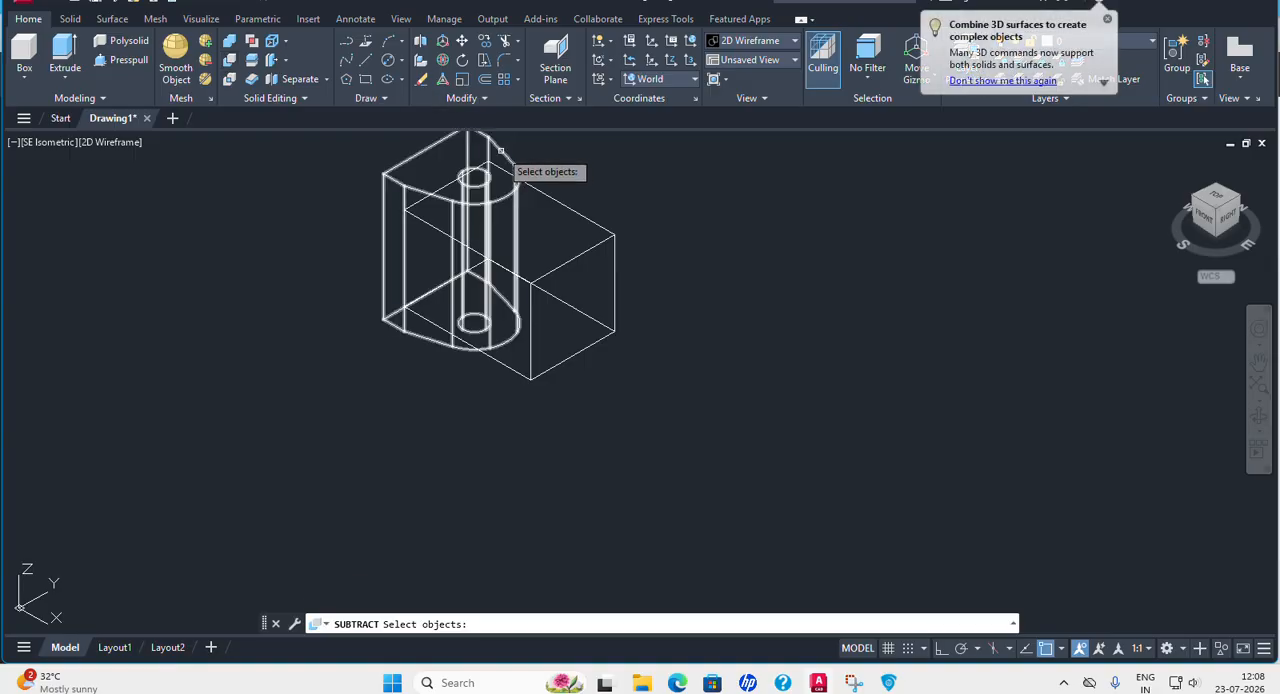
left_click(508, 168)
key("Return")
left_click(589, 221)
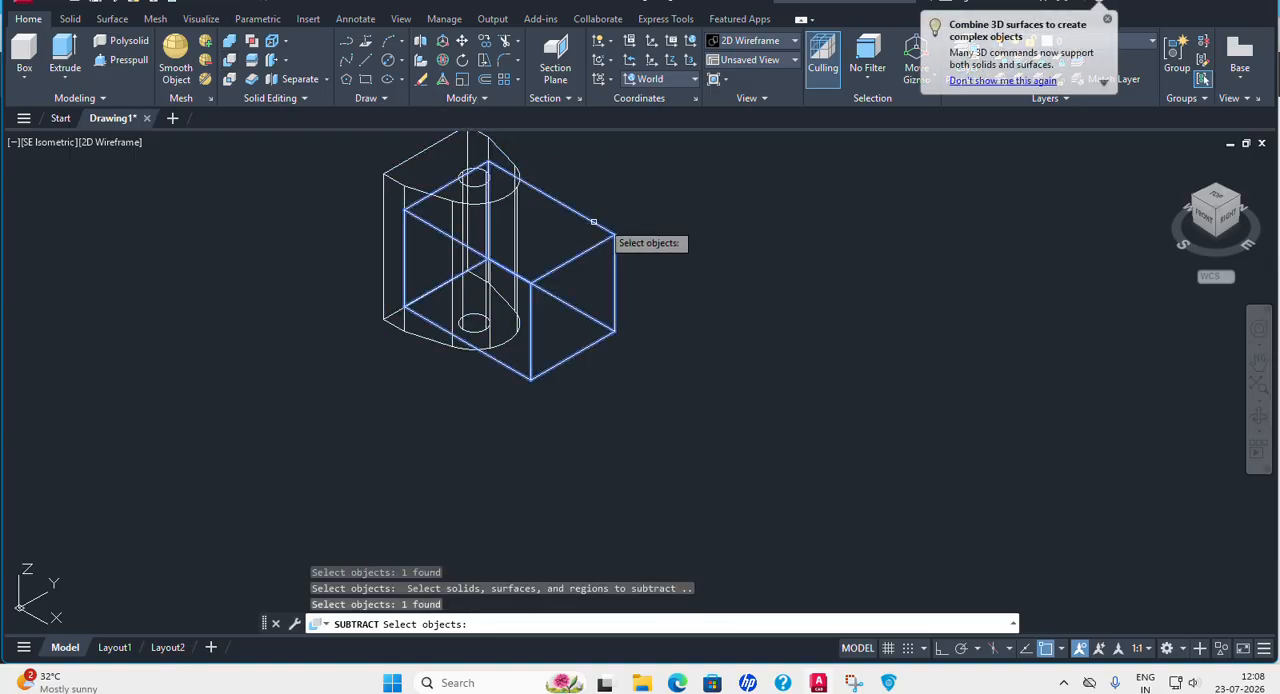
key("Return")
middle_click_drag(640, 306, 784, 392)
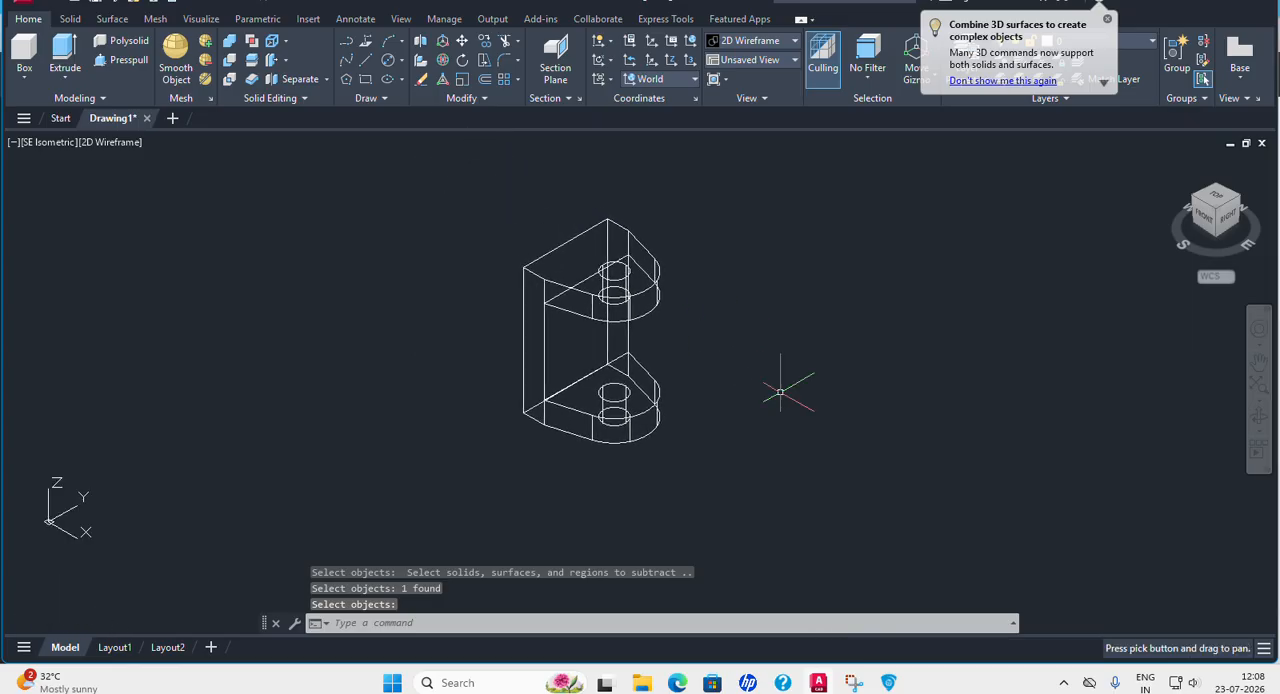
Inspect the yoke in the Conceptual visual style, and return to 2D Wireframe.
left_click(106, 142)
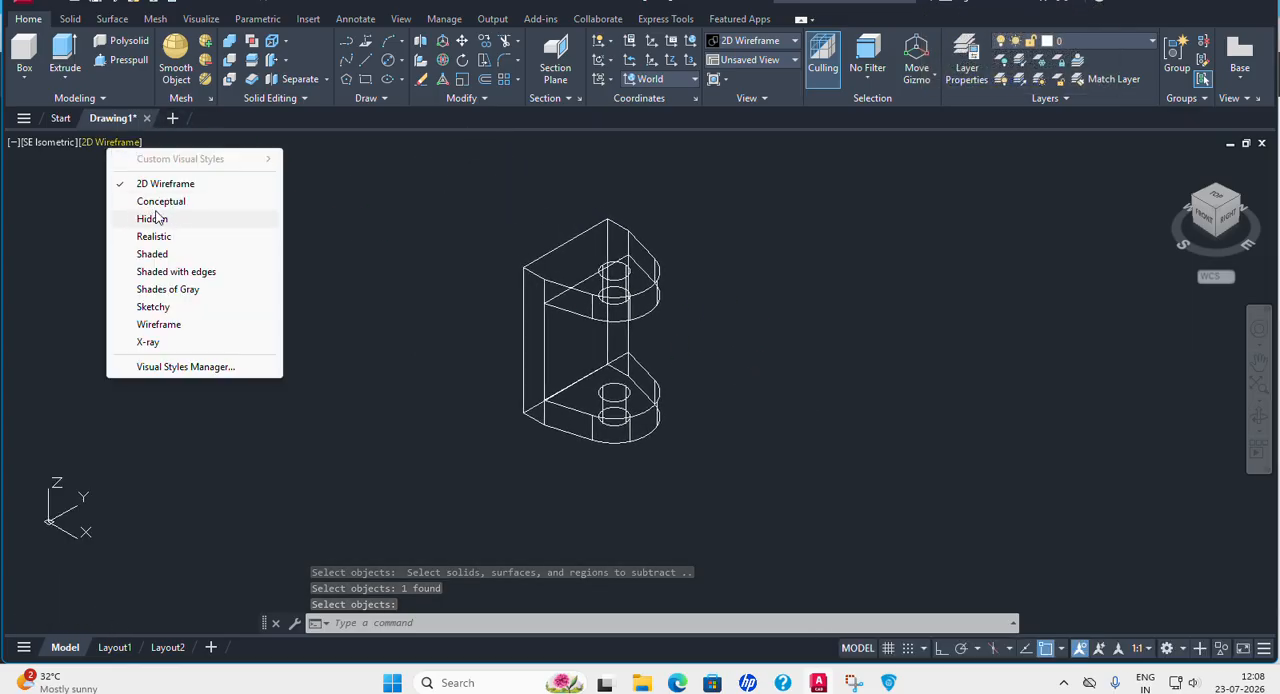
left_click(160, 202)
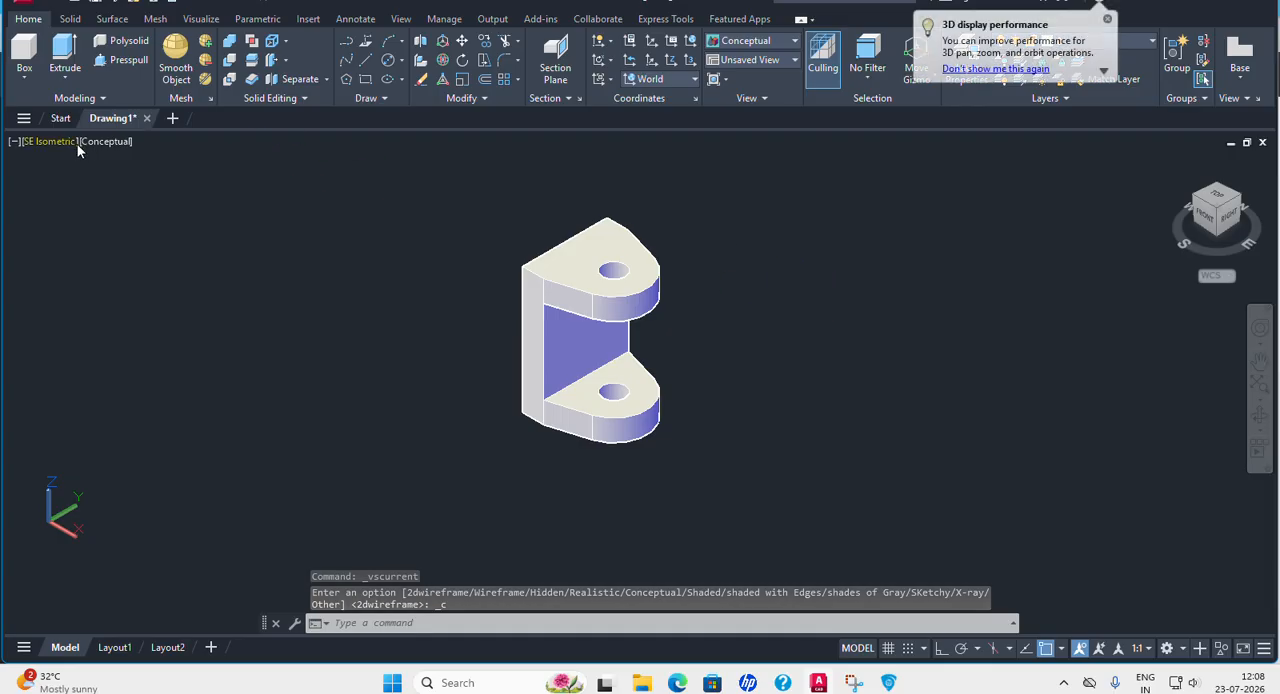
left_click(111, 145)
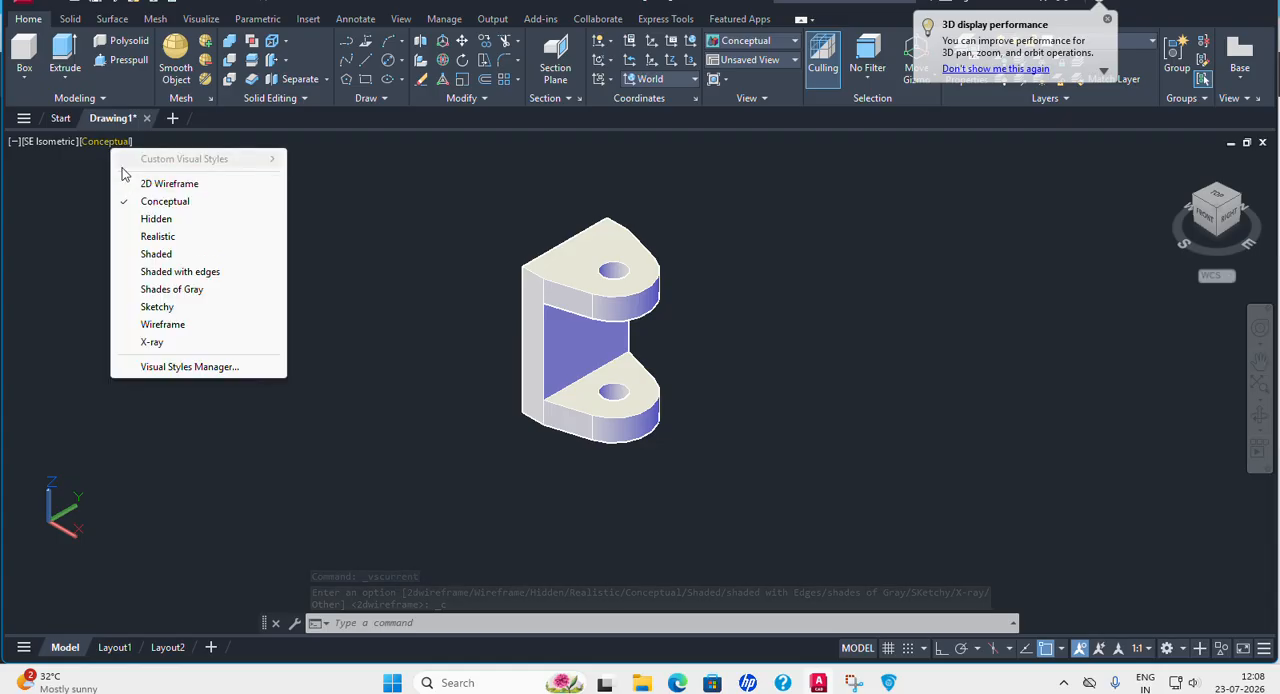
left_click(165, 182)
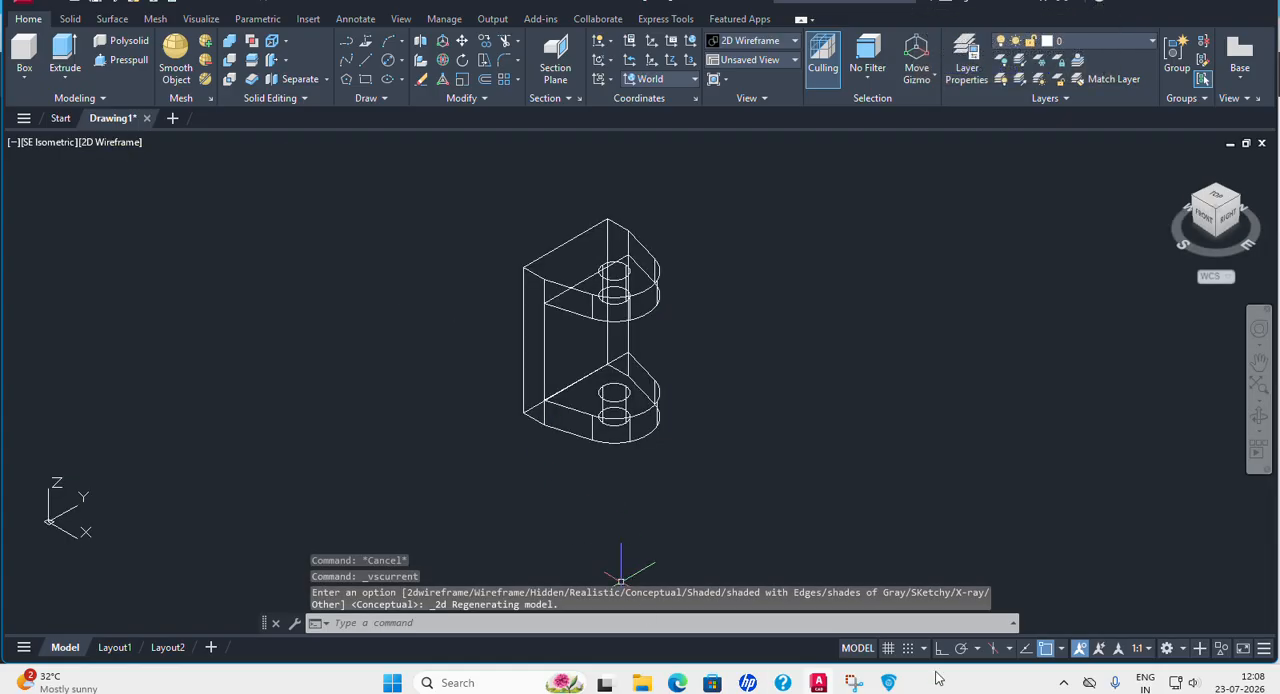
Examine the boss length, the boss and bore diameters and the keyway dimensions in the PDF drawing.
left_click(888, 683)
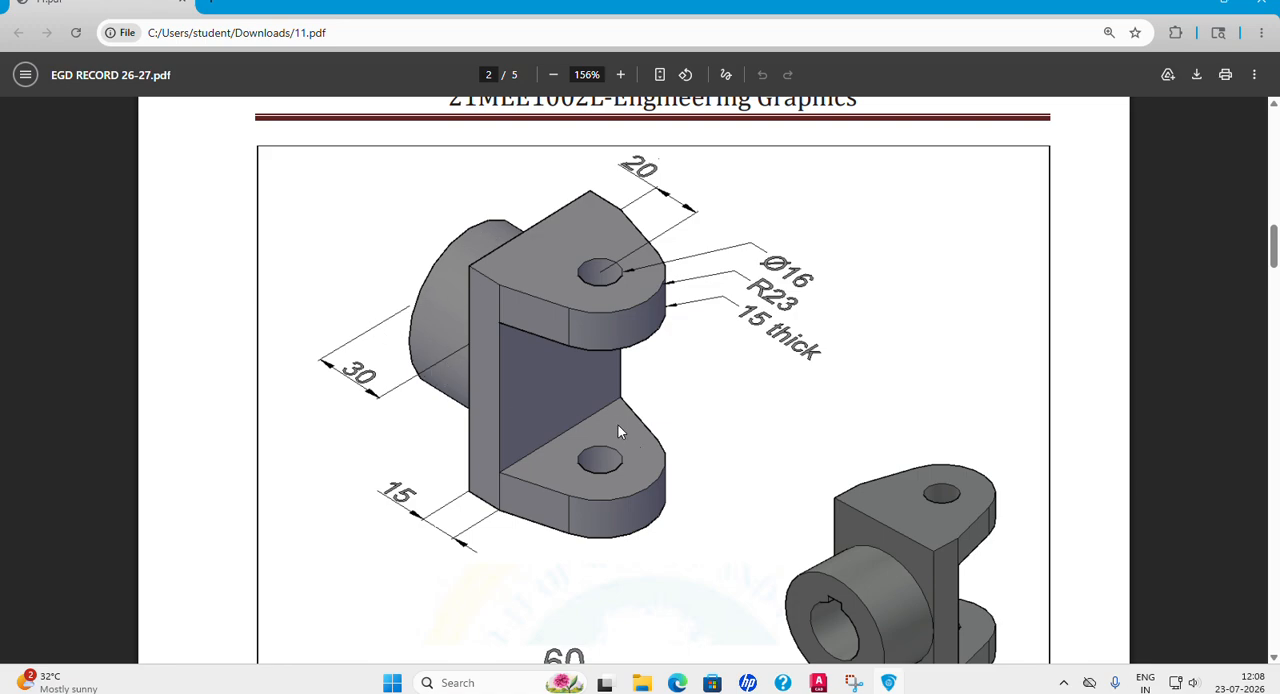
scroll(618, 430, "down", 4)
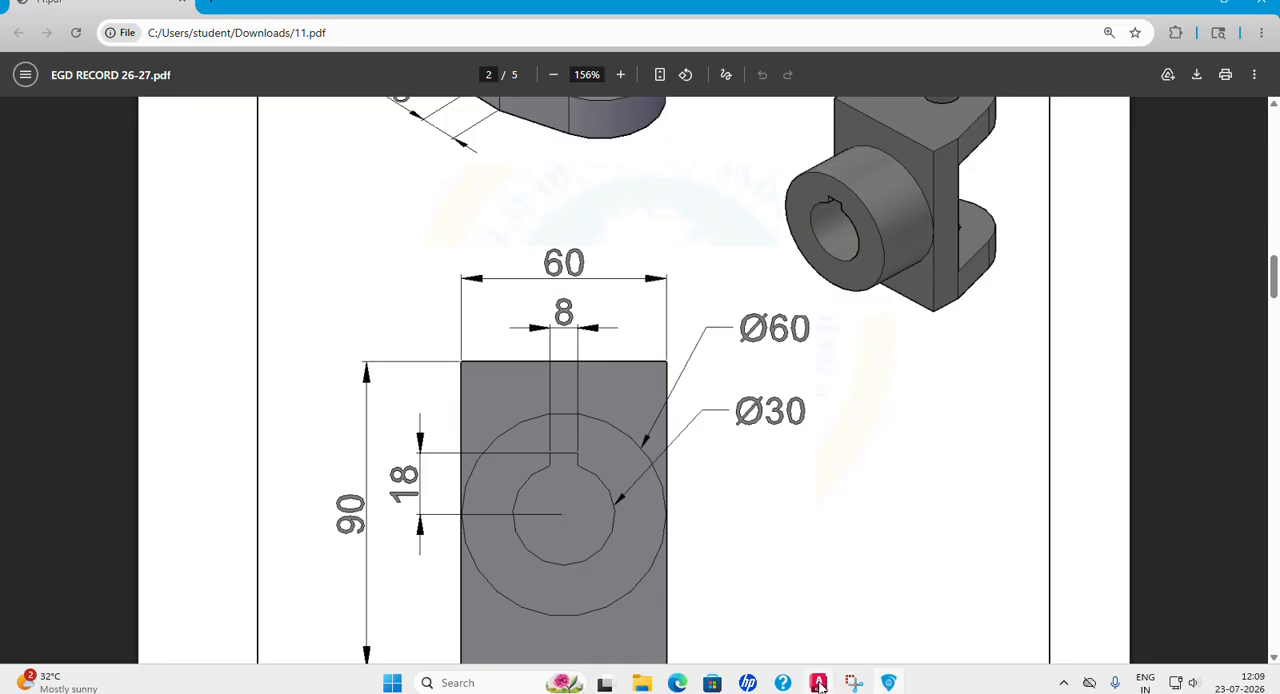
mouse_move(819, 685)
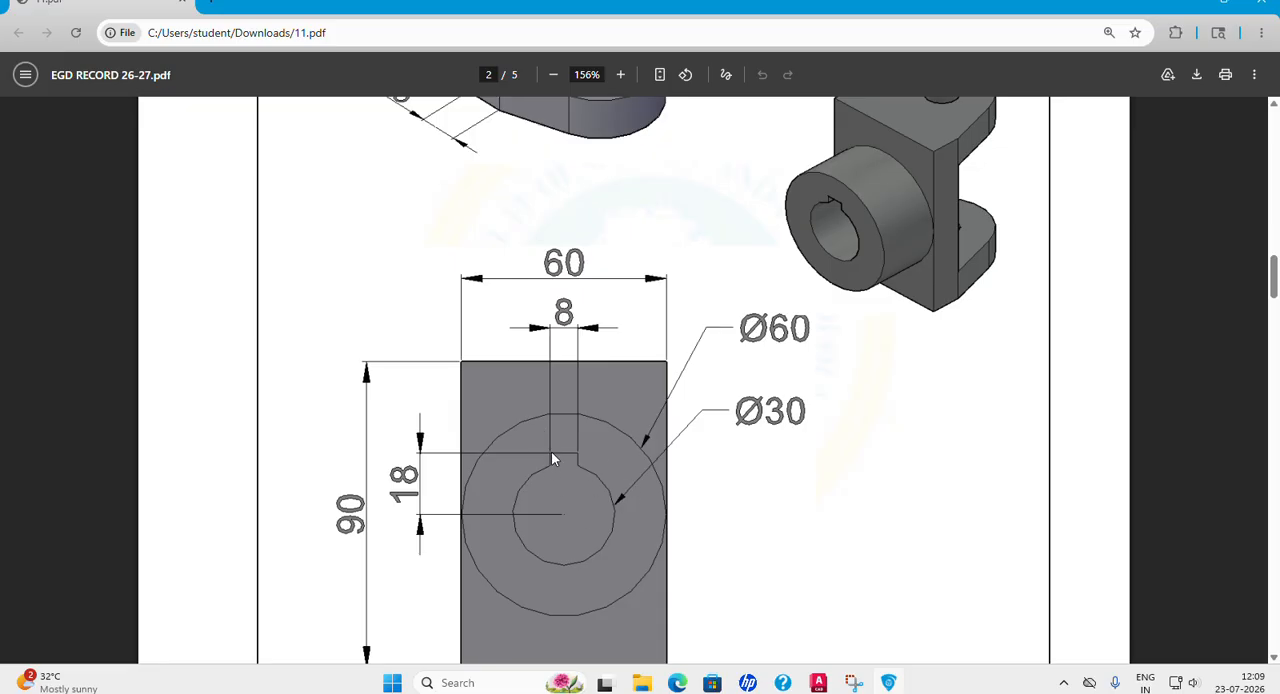
Return to AutoCAD and set the model to the SW Isometric view.
left_click(818, 683)
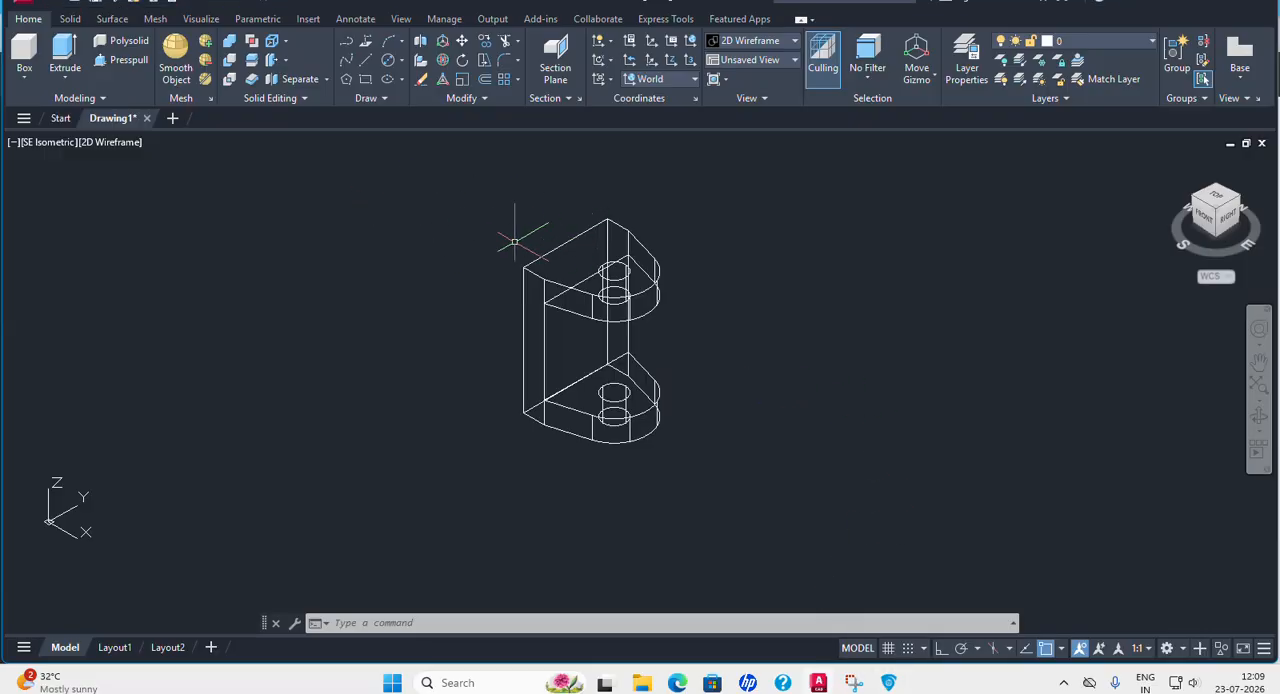
left_click(44, 143)
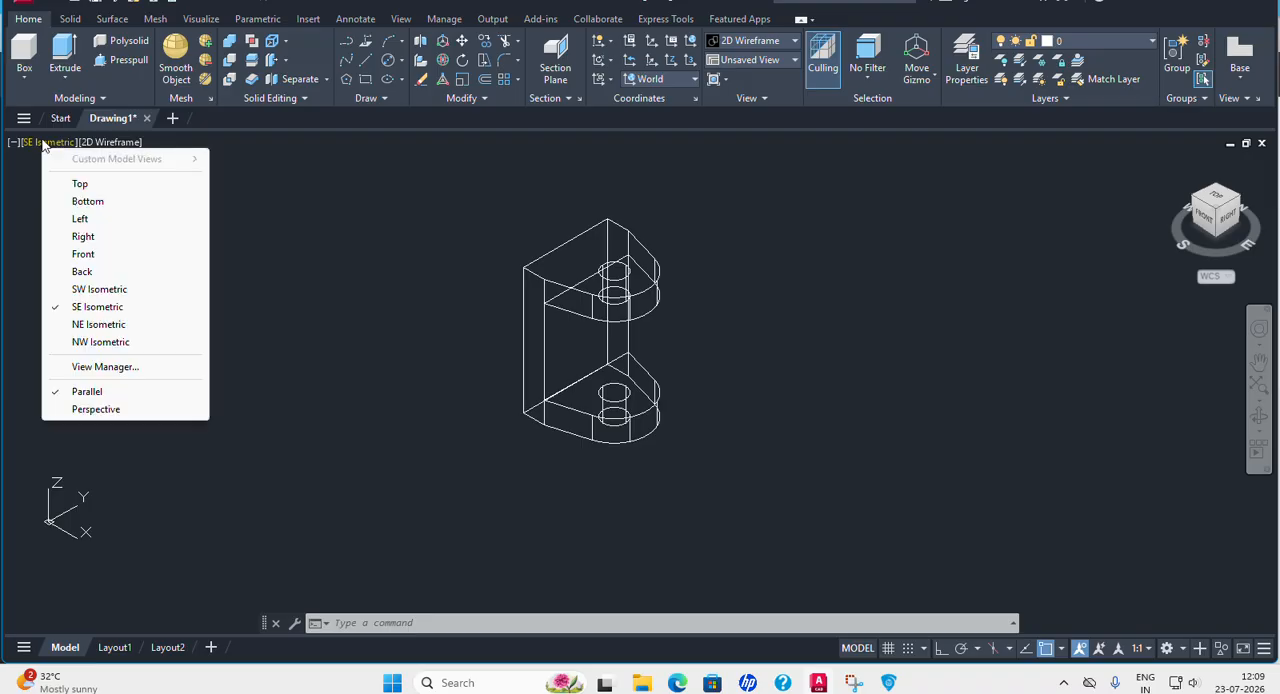
left_click(91, 290)
scroll(451, 331, "down", 5)
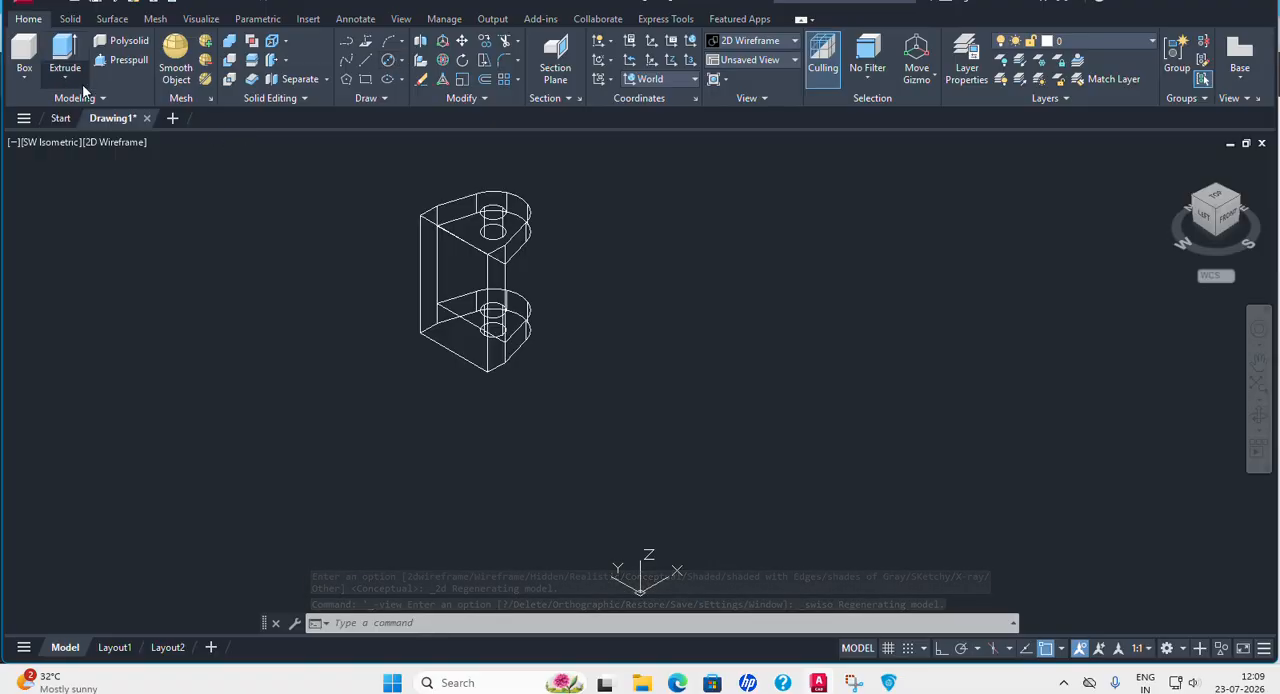
left_click(24, 55)
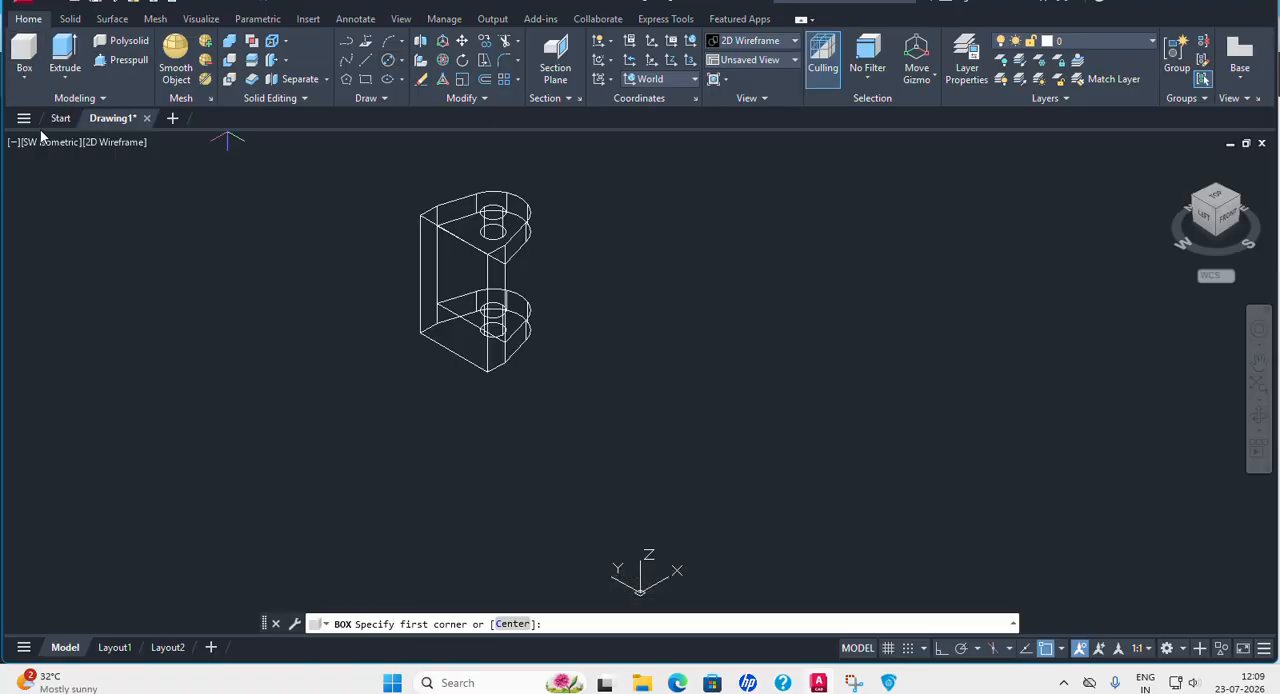
left_click(24, 77)
left_click(40, 134)
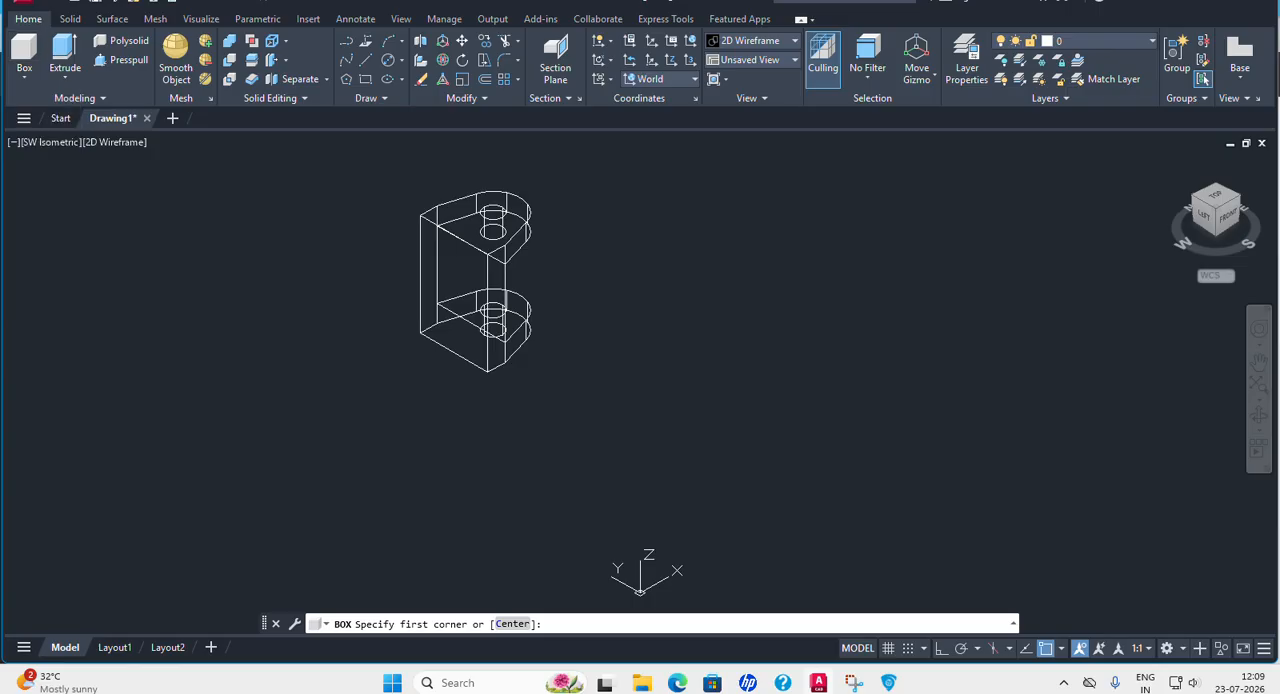
left_click(664, 393)
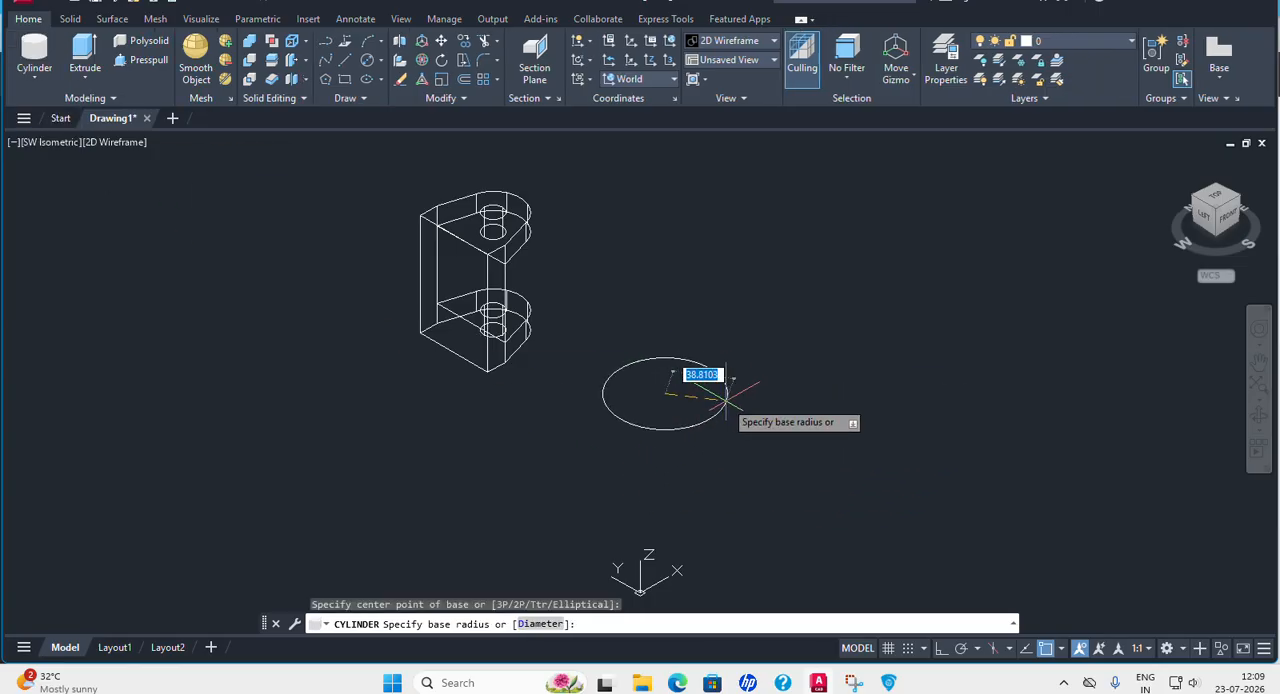
key("Escape")
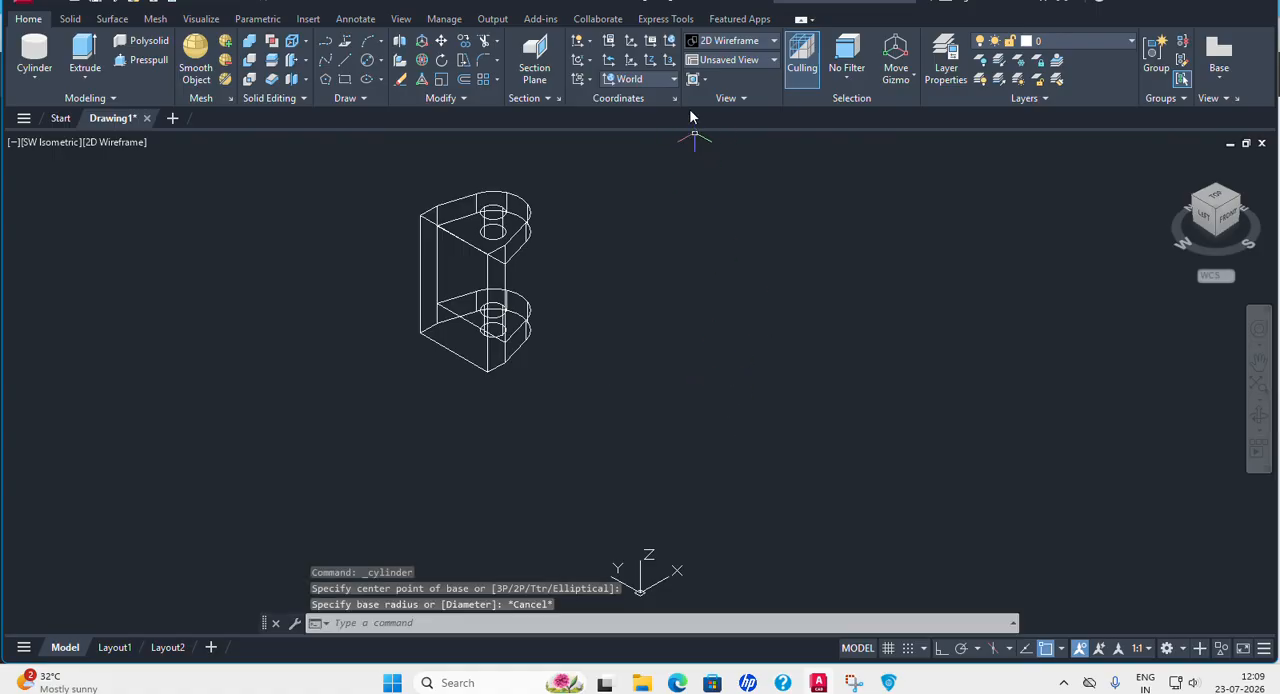
left_click(673, 81)
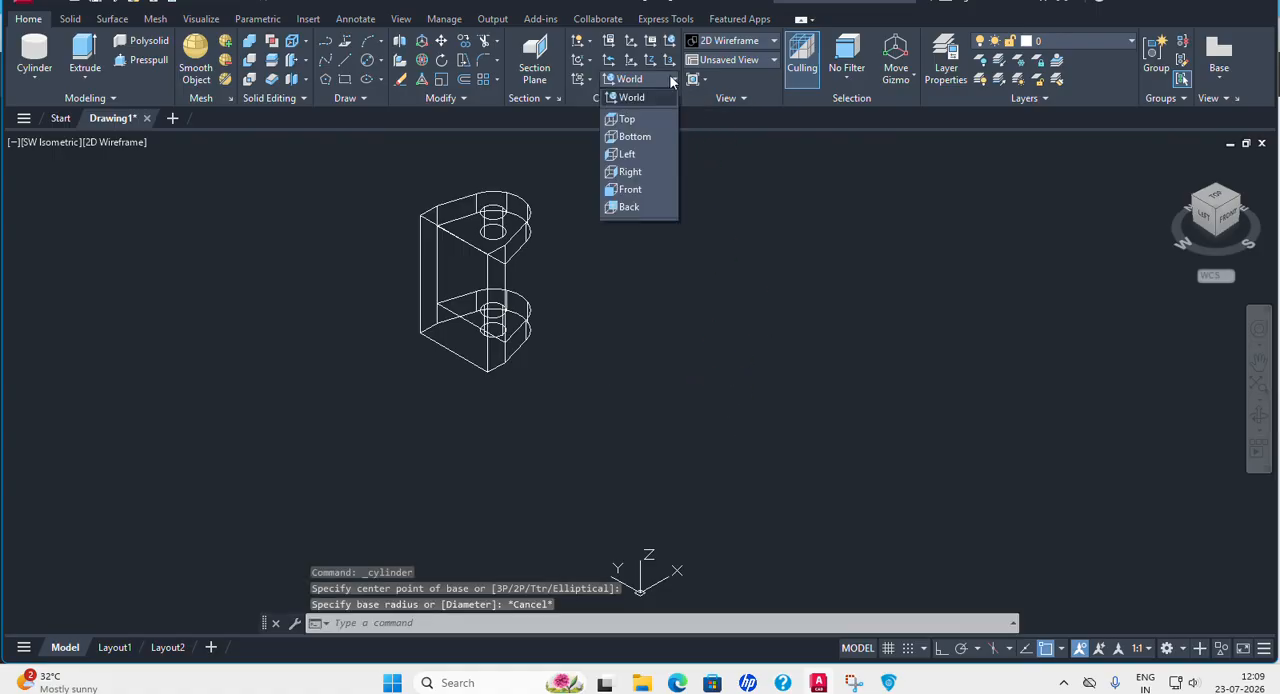
left_click(630, 189)
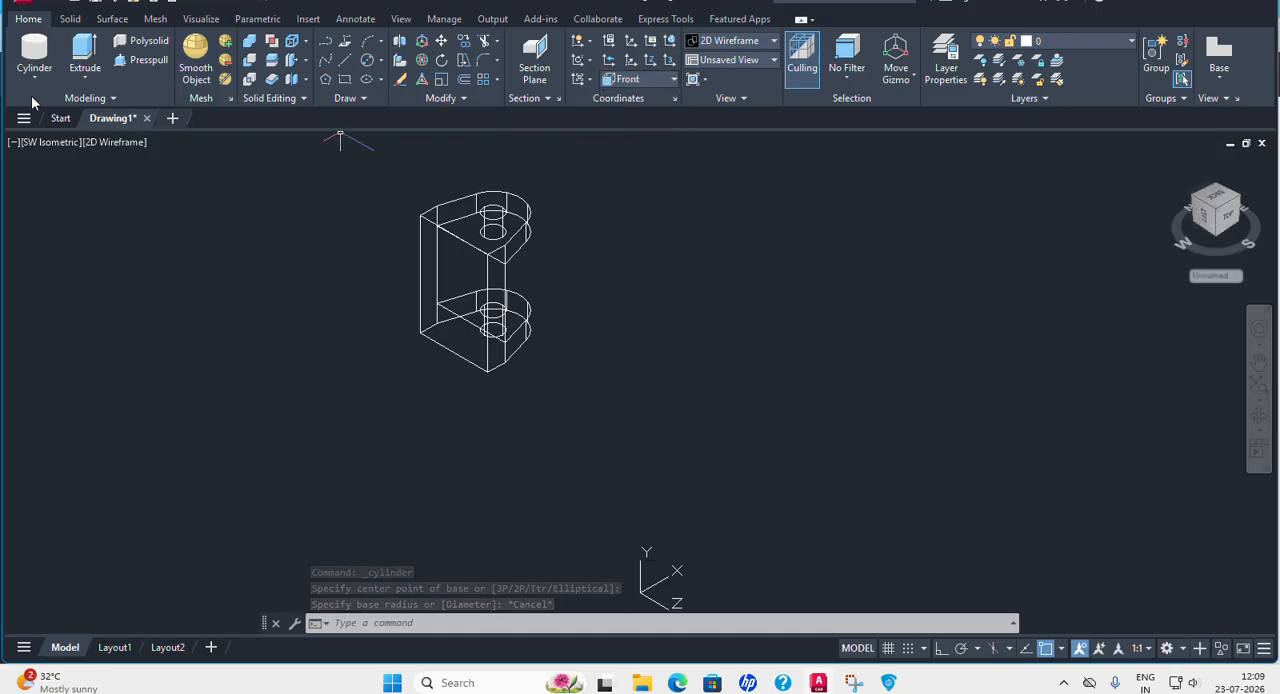
left_click(30, 45)
left_click(684, 326)
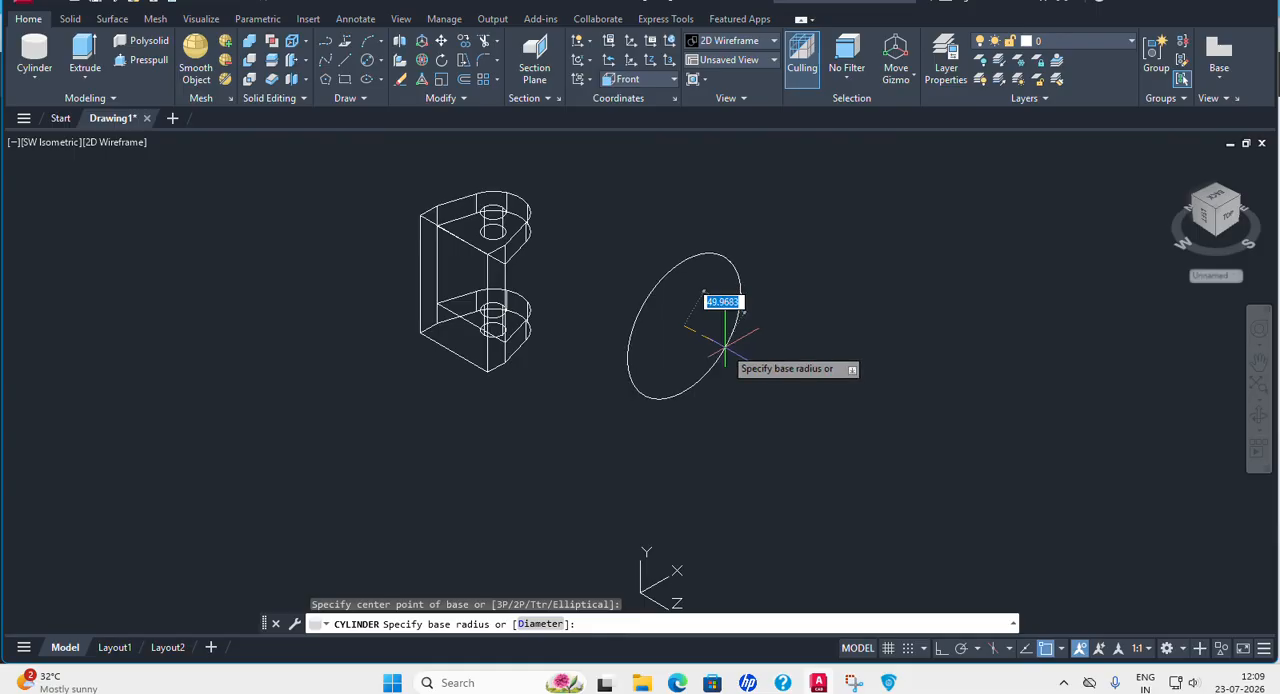
key("Escape")
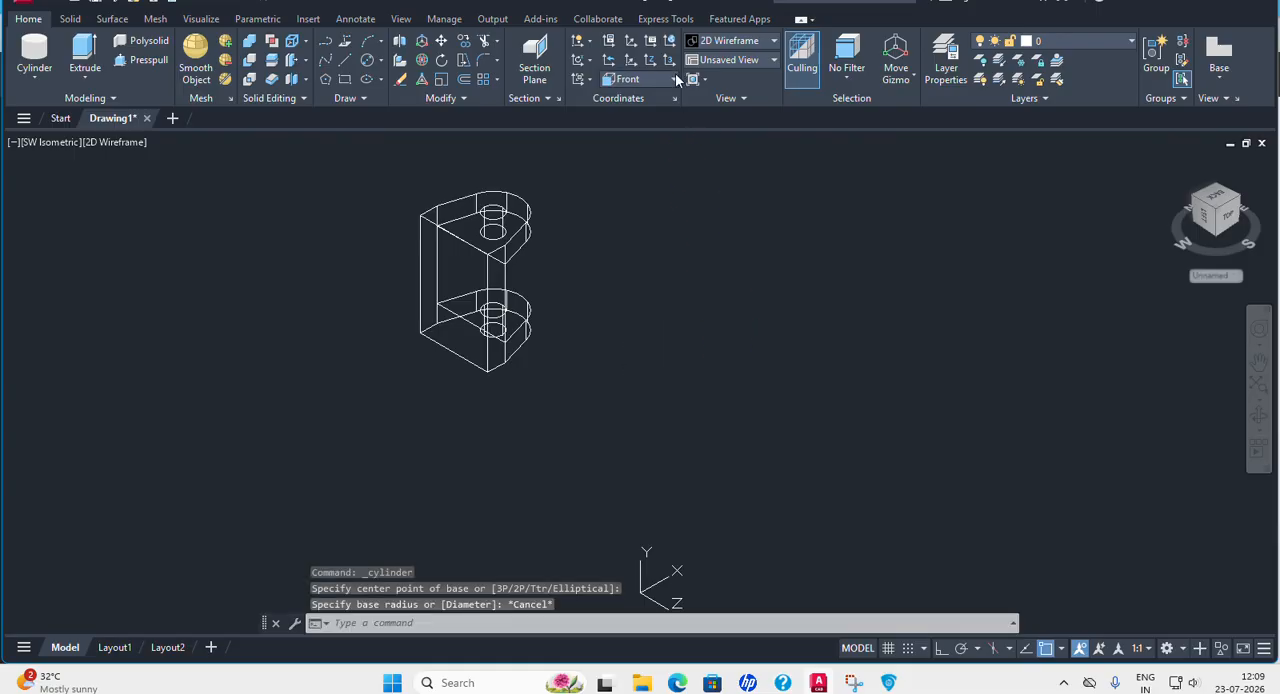
Set the UCS to Right and create a cylinder of diameter 60 and height 30 toward negative Z, beside the yoke.
left_click(674, 79)
left_click(630, 176)
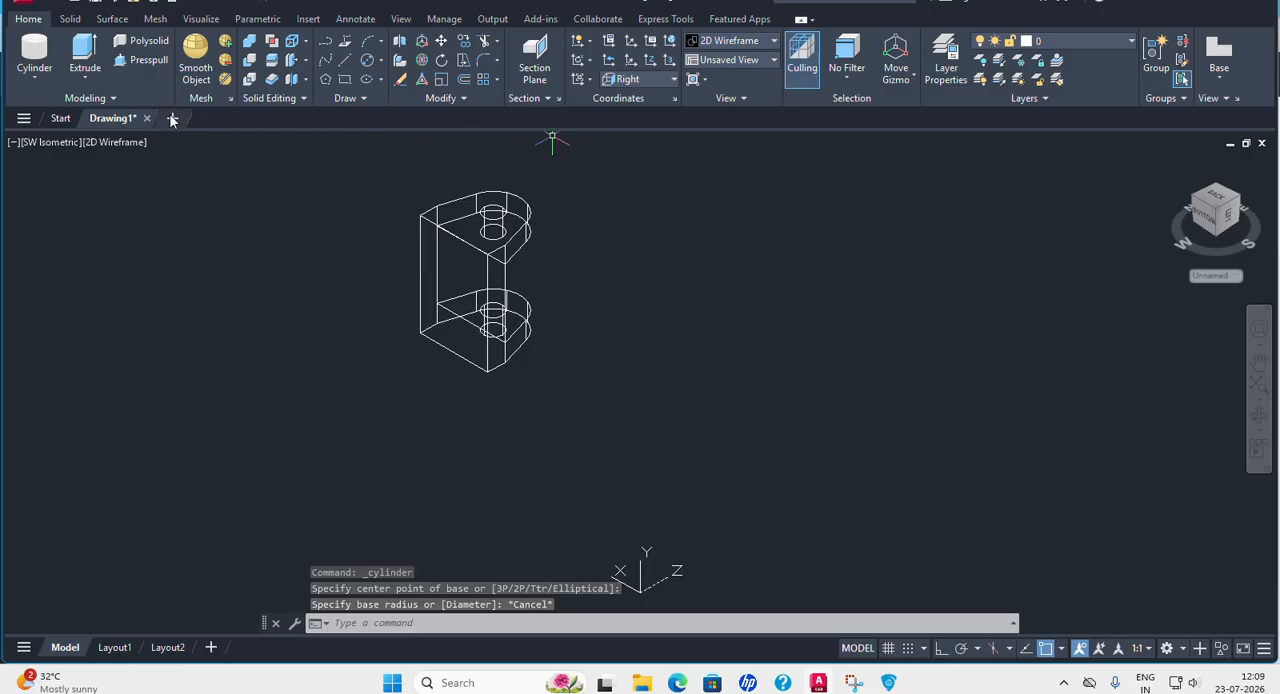
left_click(34, 55)
left_click(706, 318)
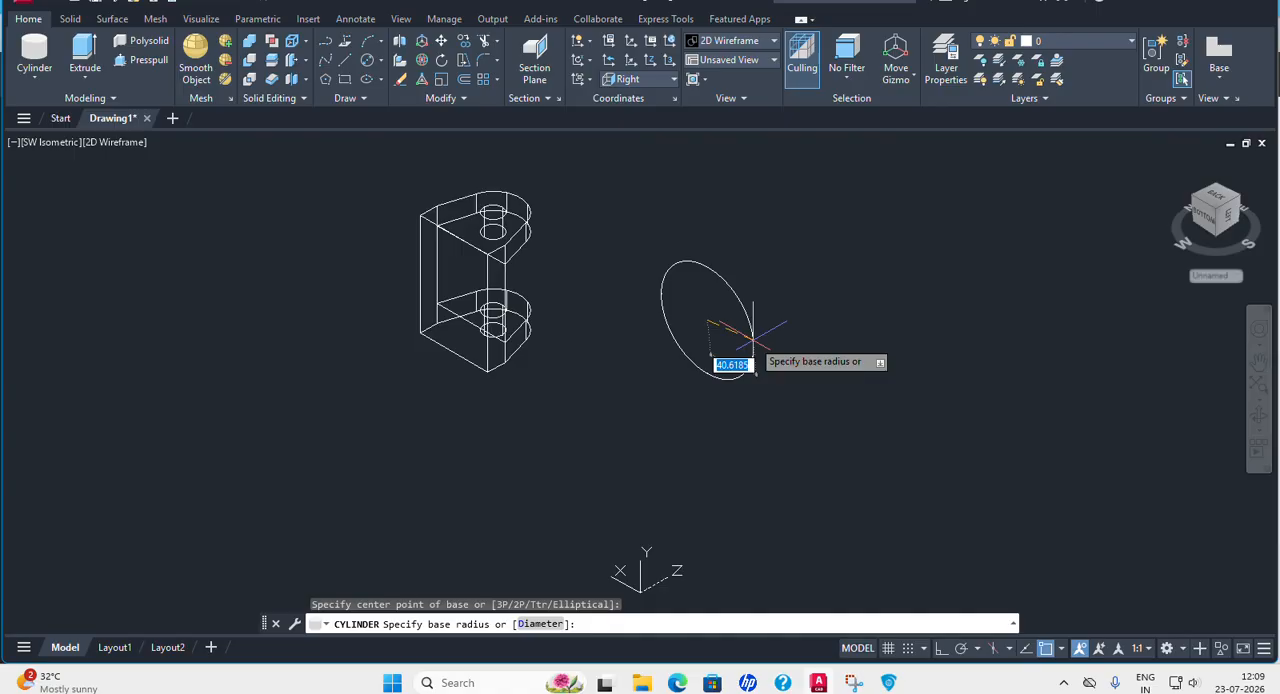
left_click(540, 624)
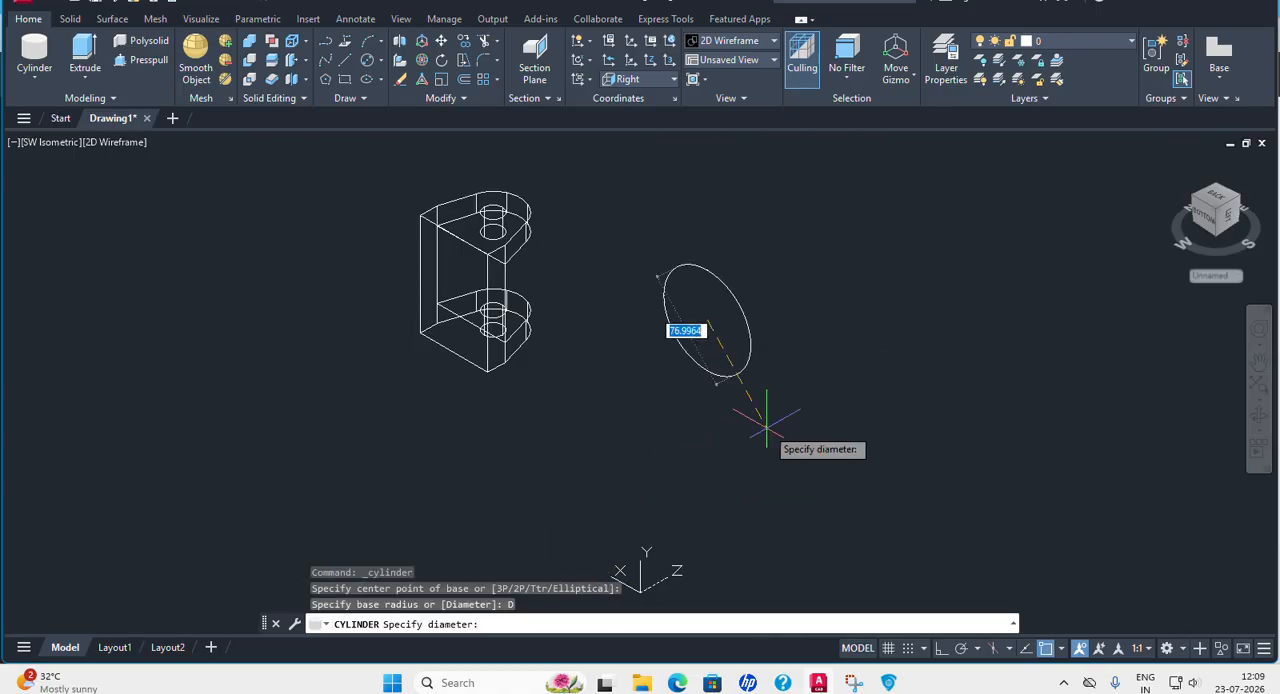
type("60")
key("Return")
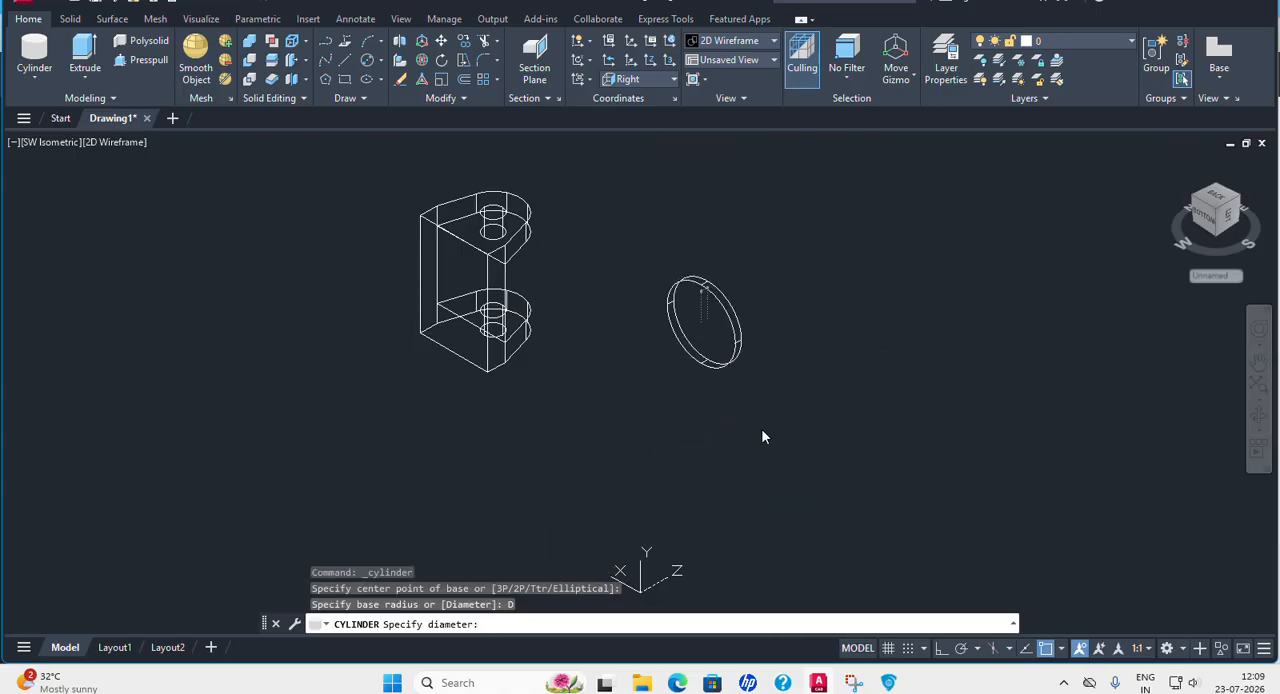
type("3")
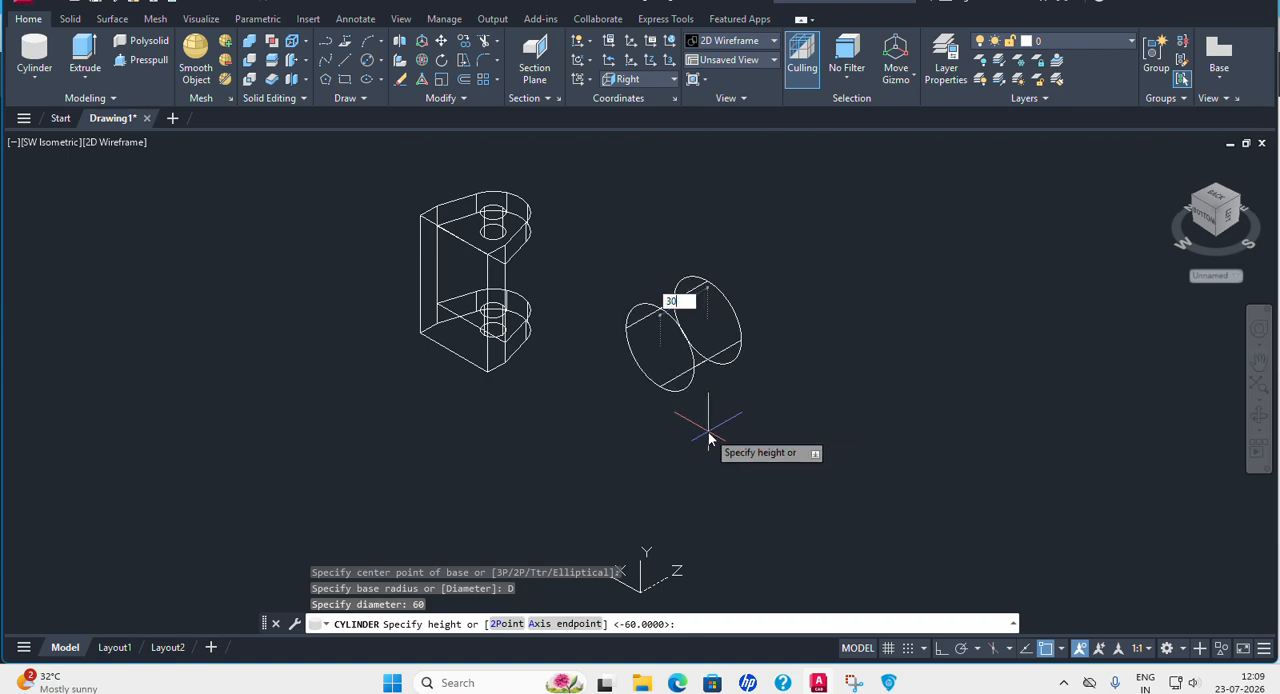
type("0")
key("Return")
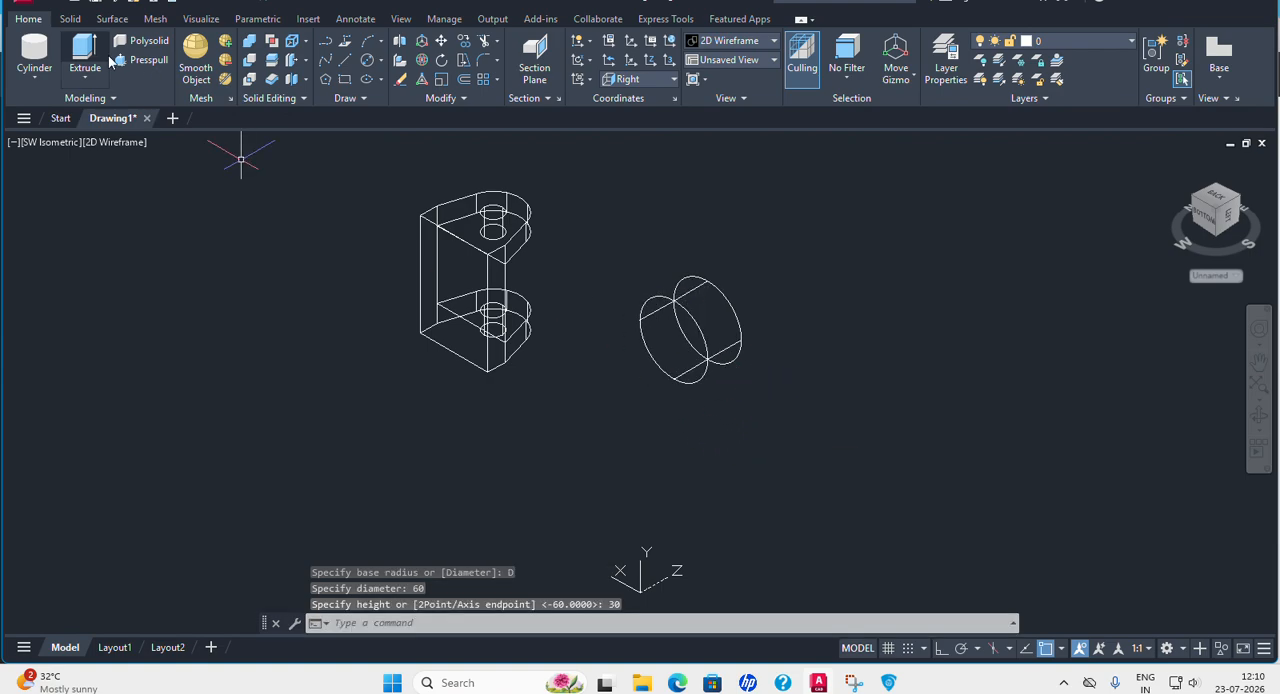
Create a cylinder of diameter 30 and height 50 toward negative Z beside the boss cylinder, checking the bore dimensions in the PDF drawing.
left_click(36, 84)
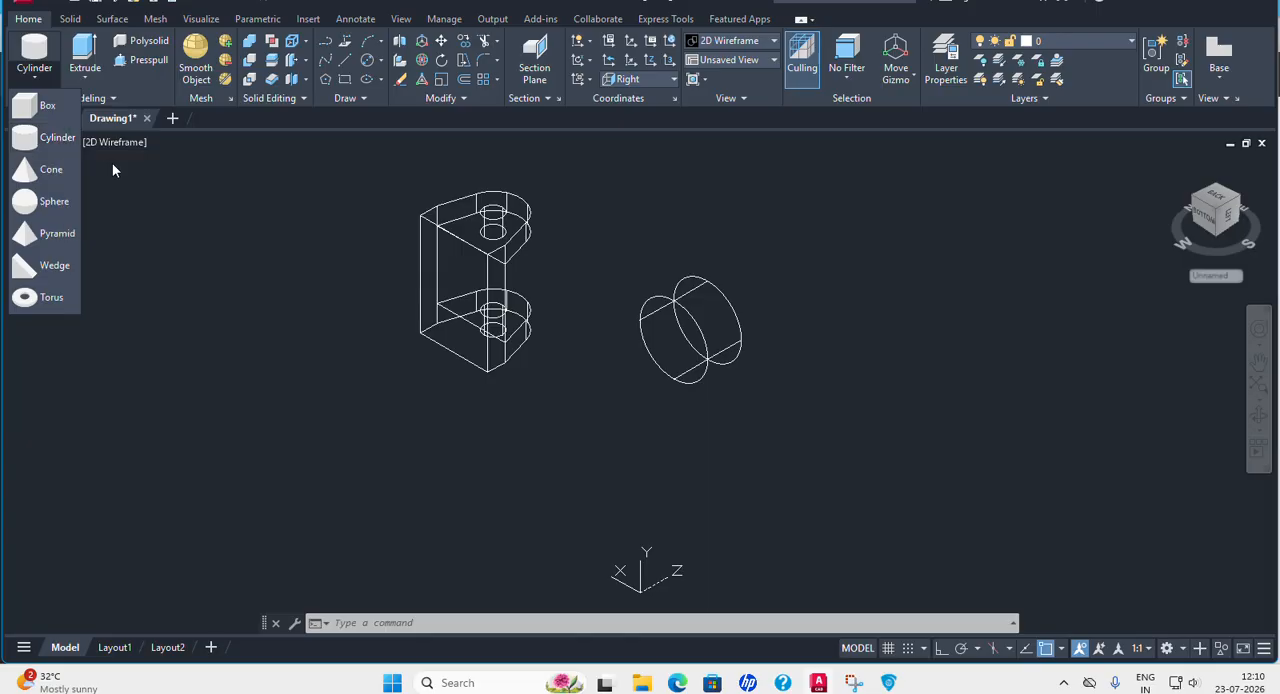
left_click(46, 138)
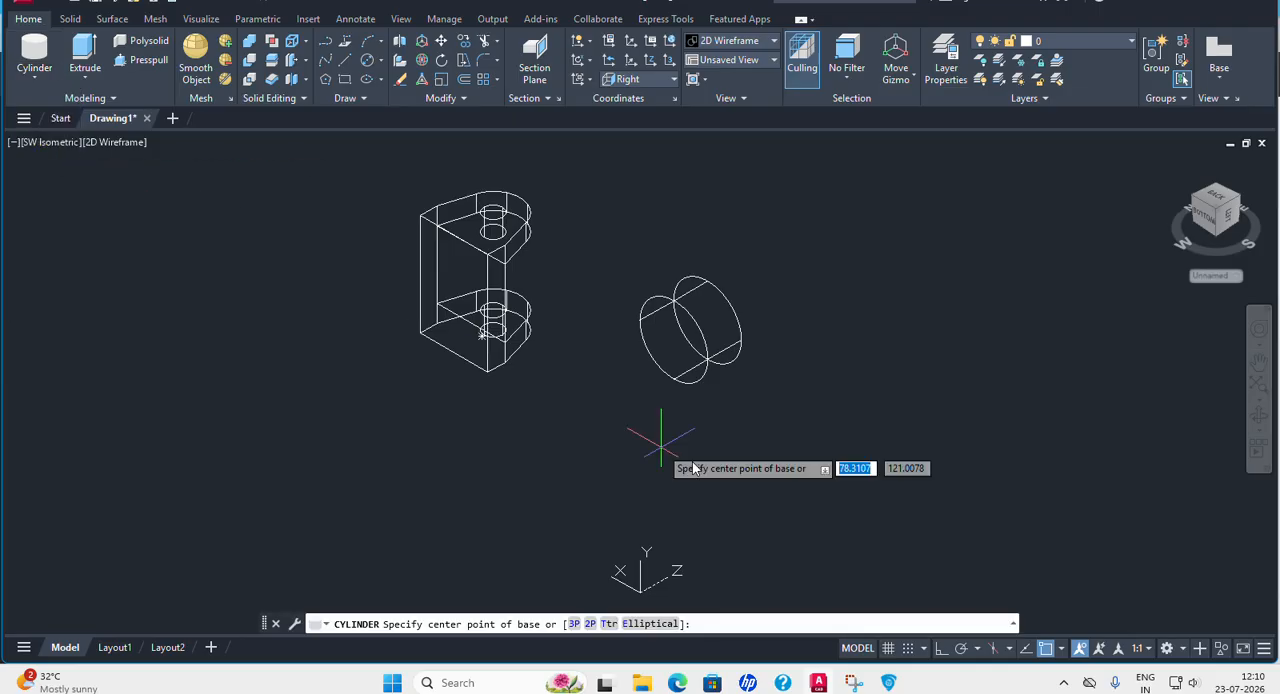
middle_click_drag(914, 444, 749, 409)
left_click(720, 361)
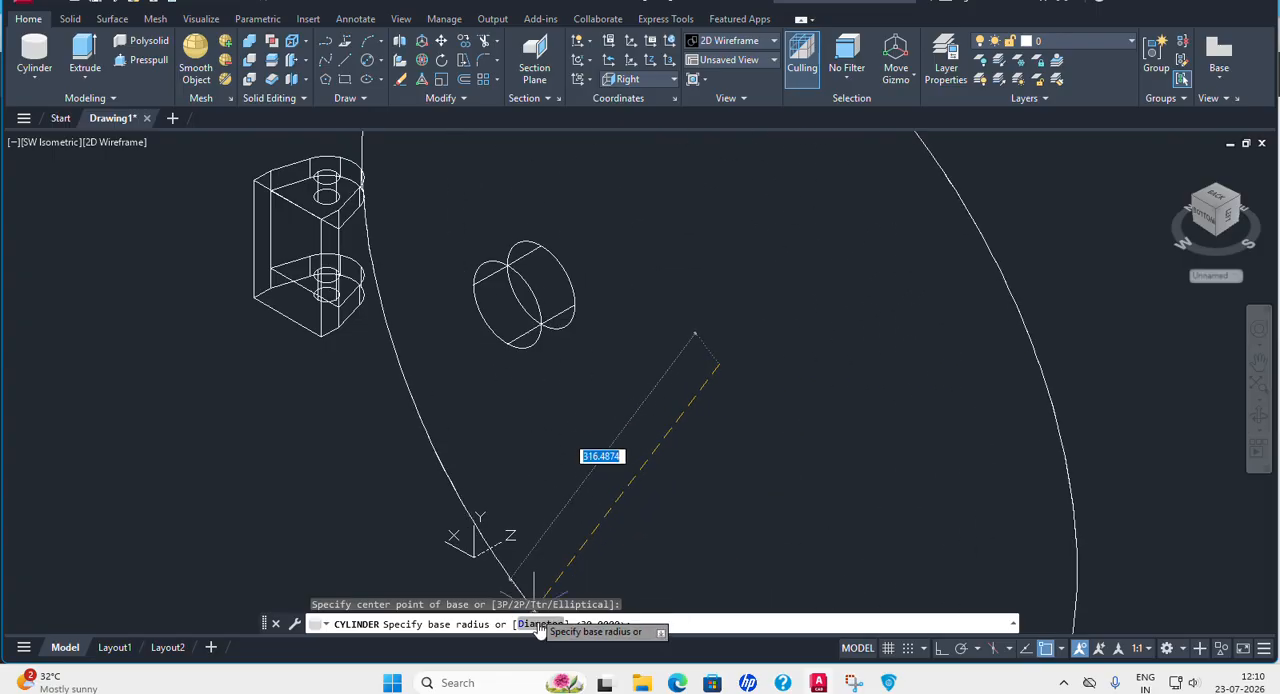
left_click(888, 682)
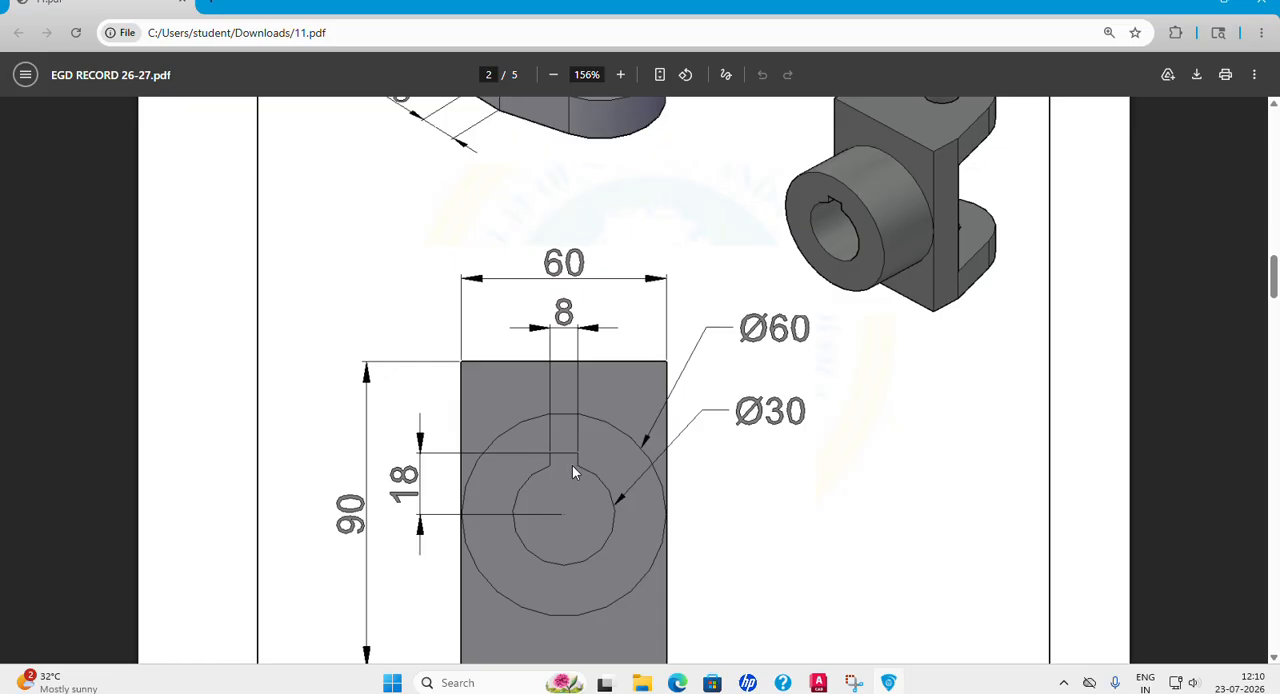
mouse_move(859, 687)
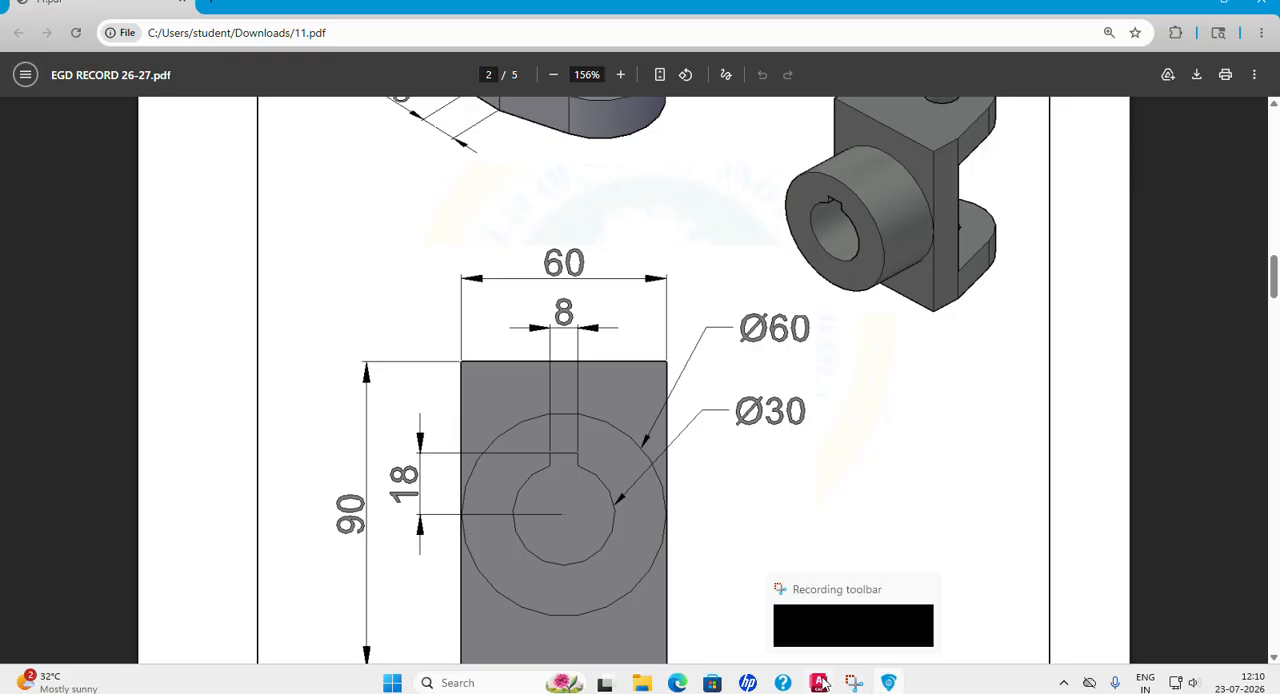
left_click(819, 683)
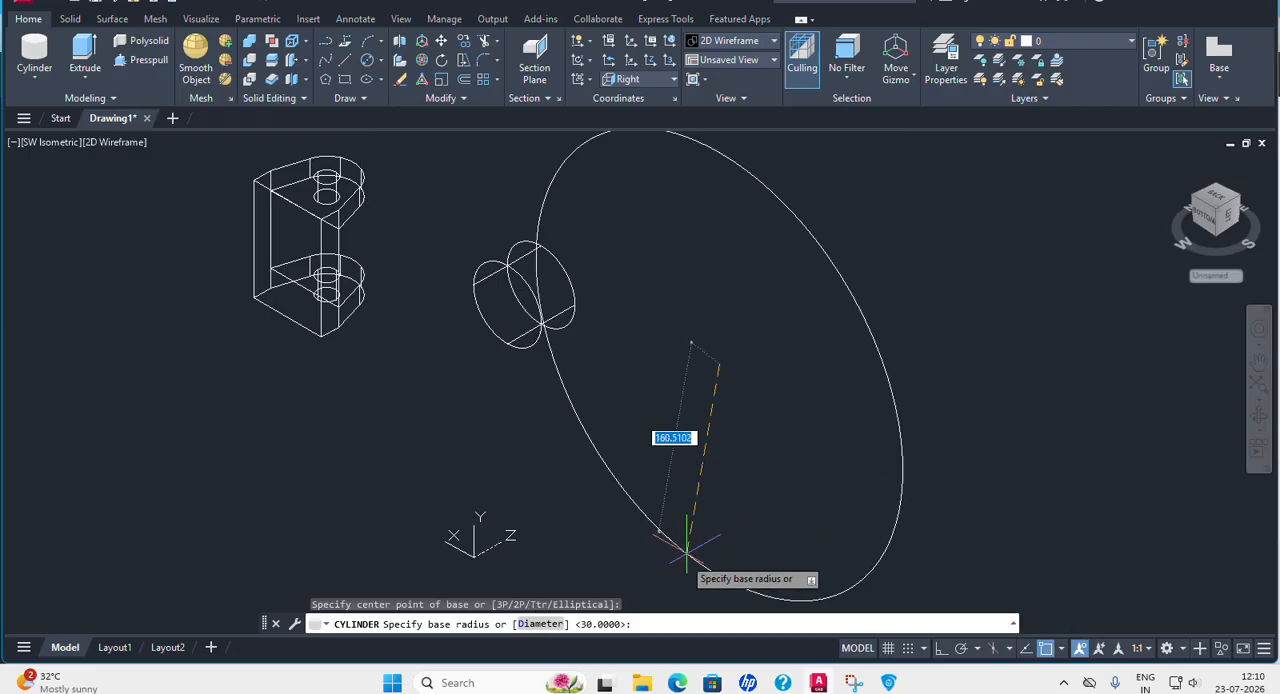
left_click(541, 624)
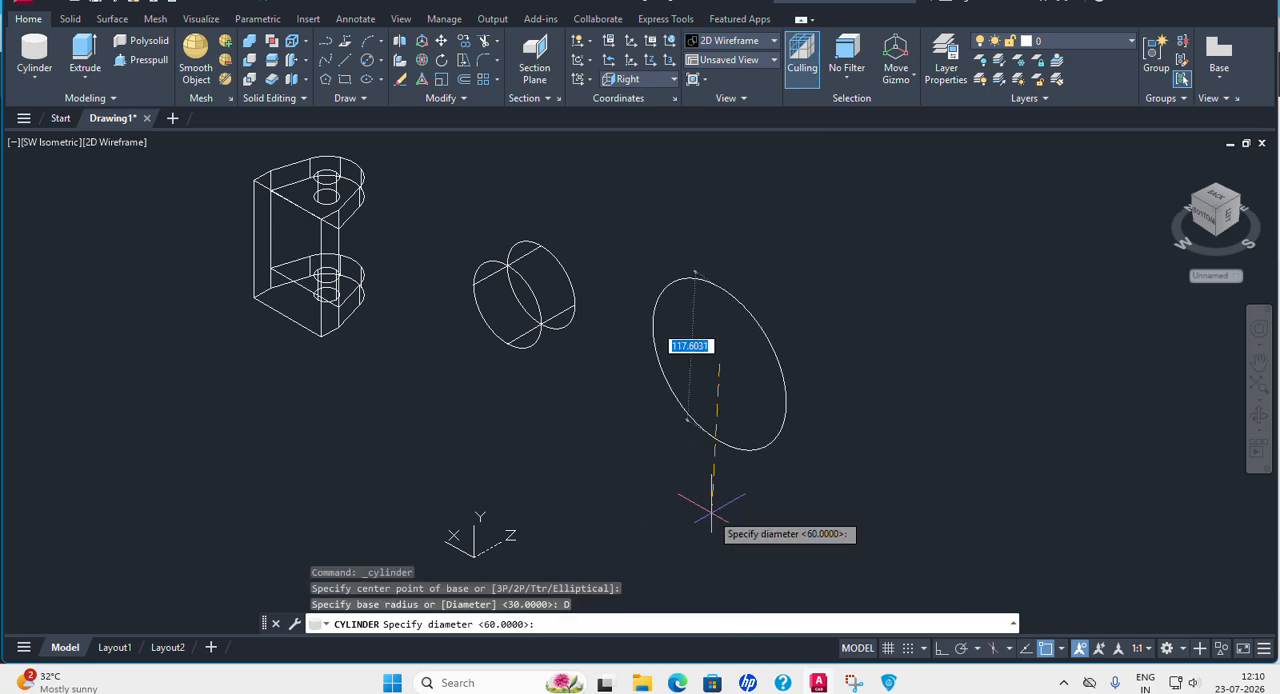
type("30")
key("Return")
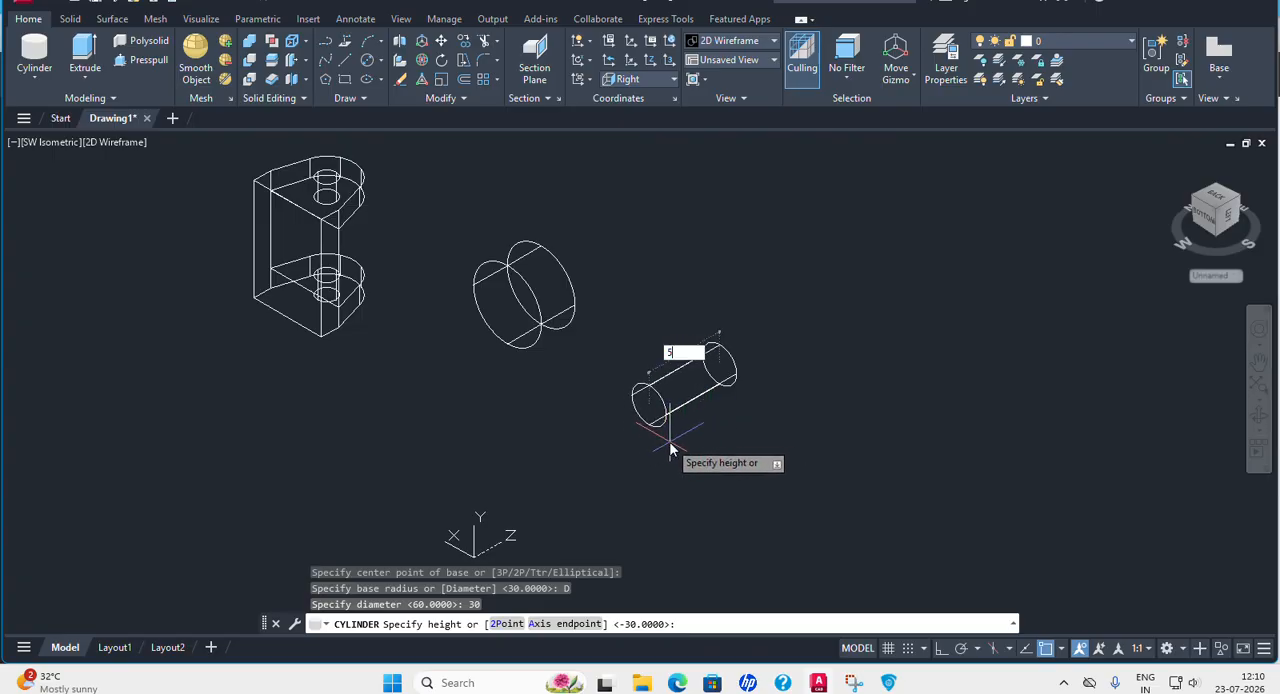
key("Return")
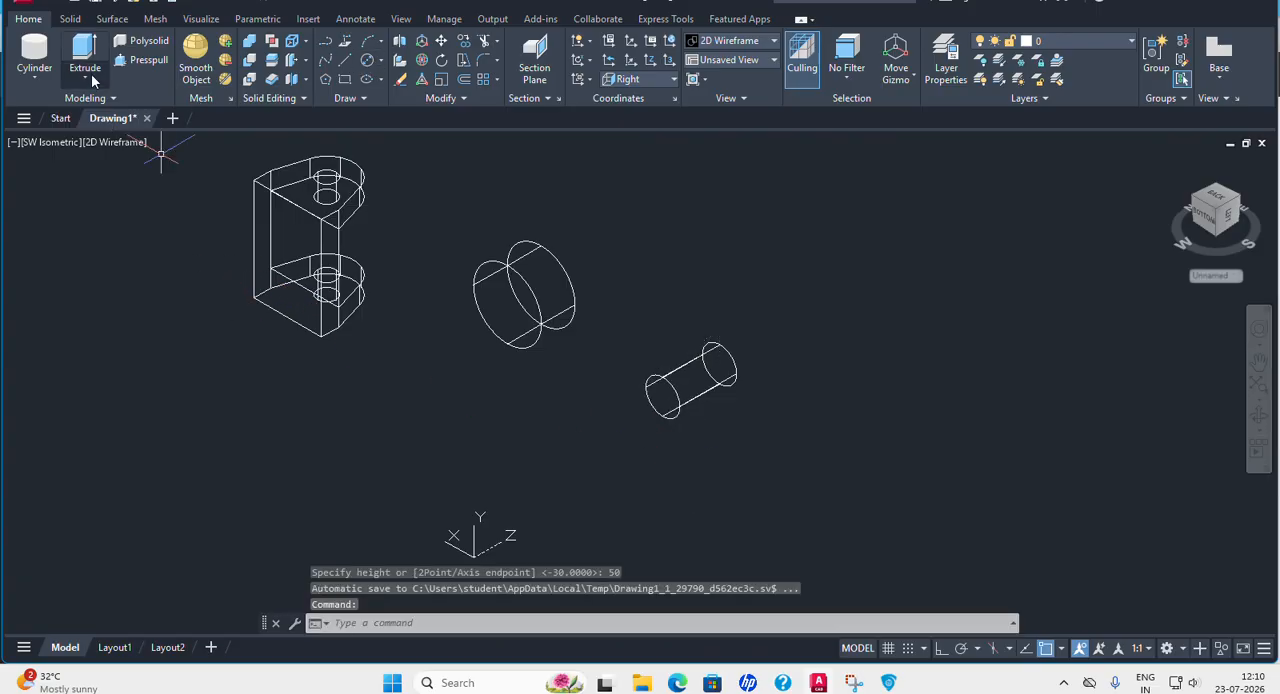
Create a box beside the bore cylinder with length 8, width 18 and height 50 toward negative Z, with Ortho on.
left_click(34, 76)
left_click(30, 110)
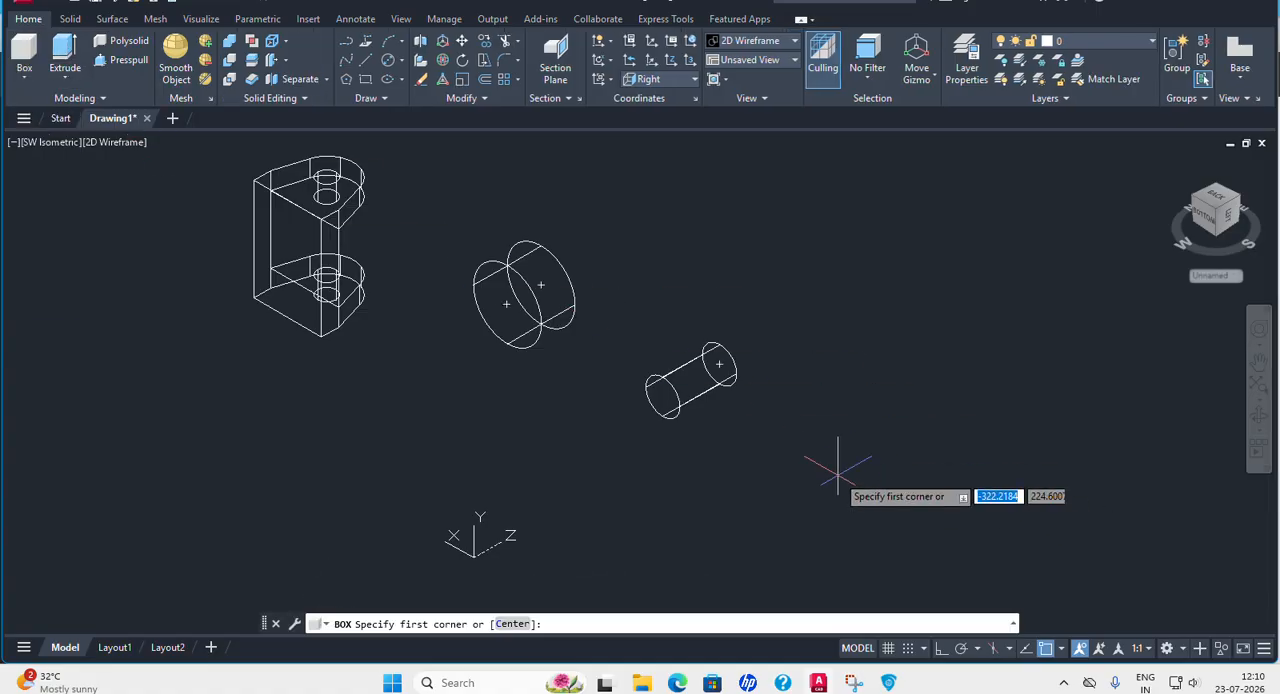
middle_click_drag(838, 467, 729, 409)
left_click(774, 352)
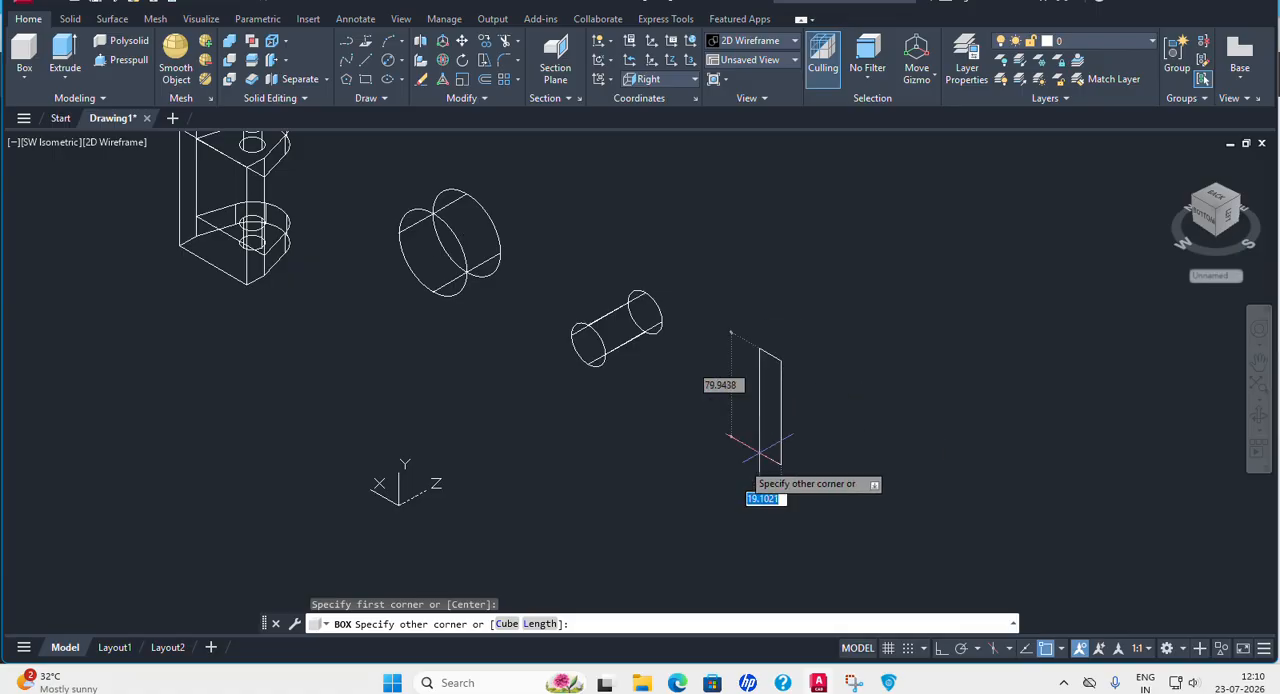
left_click(539, 624)
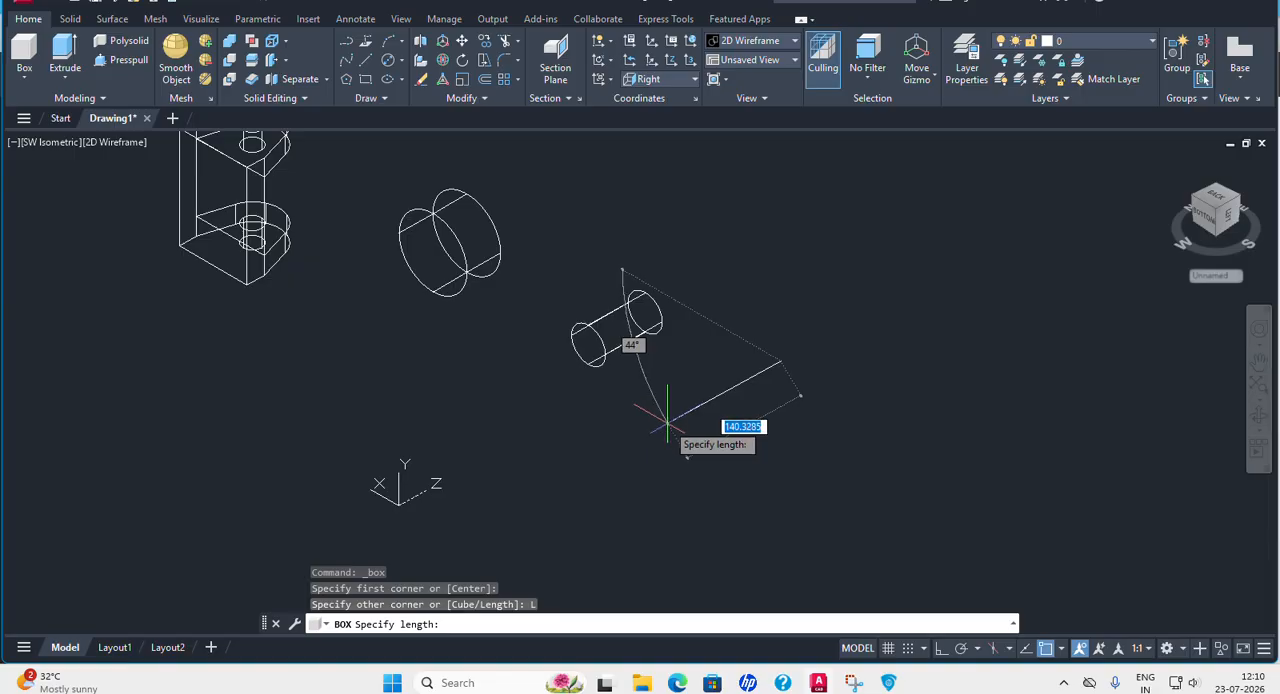
key("F8")
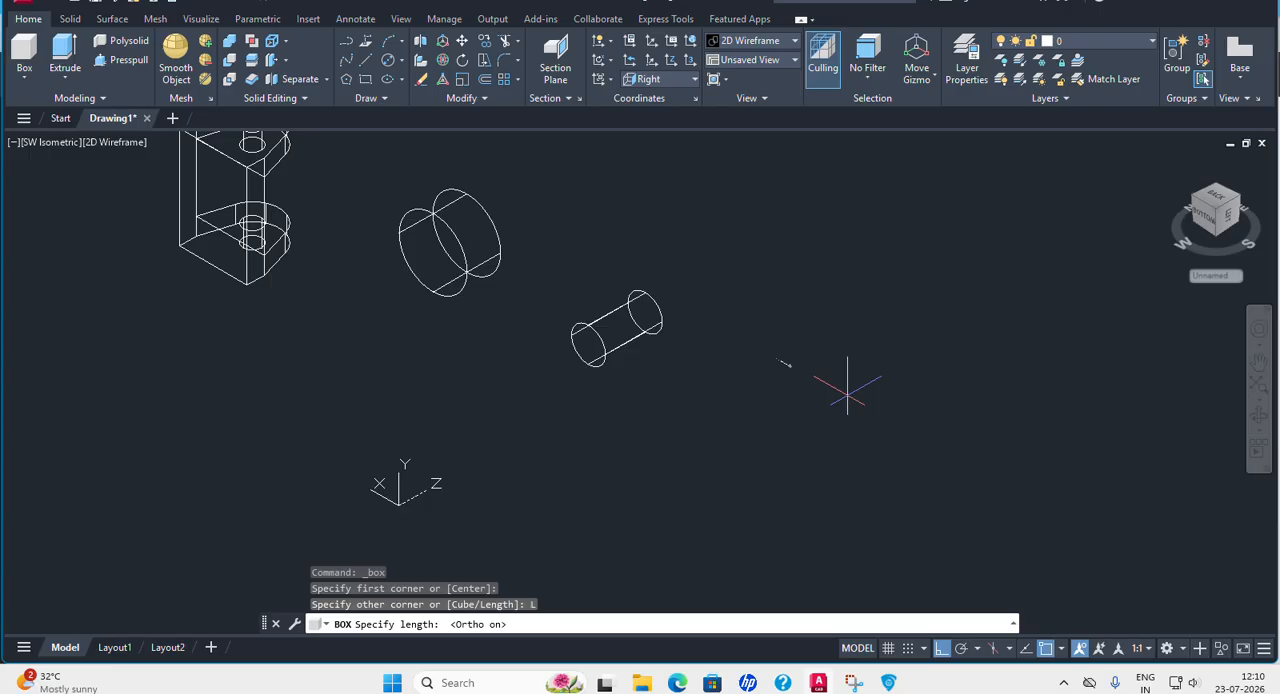
type("8")
key("Return")
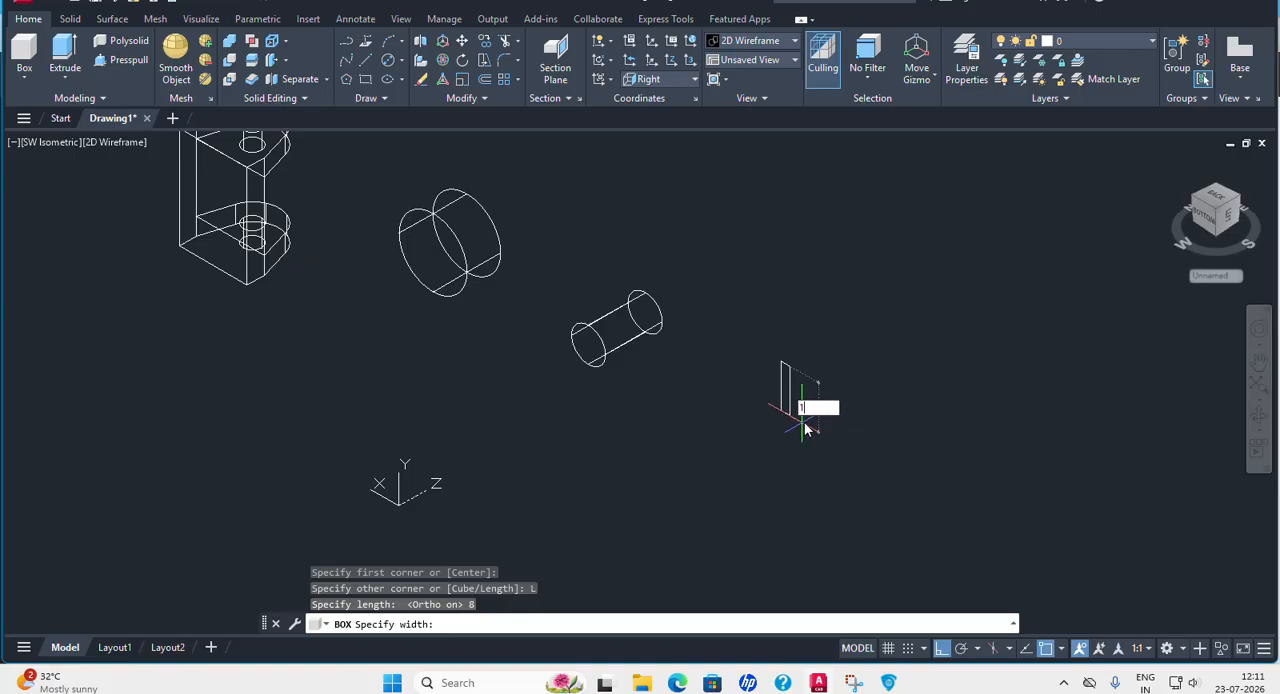
type("18")
key("Return")
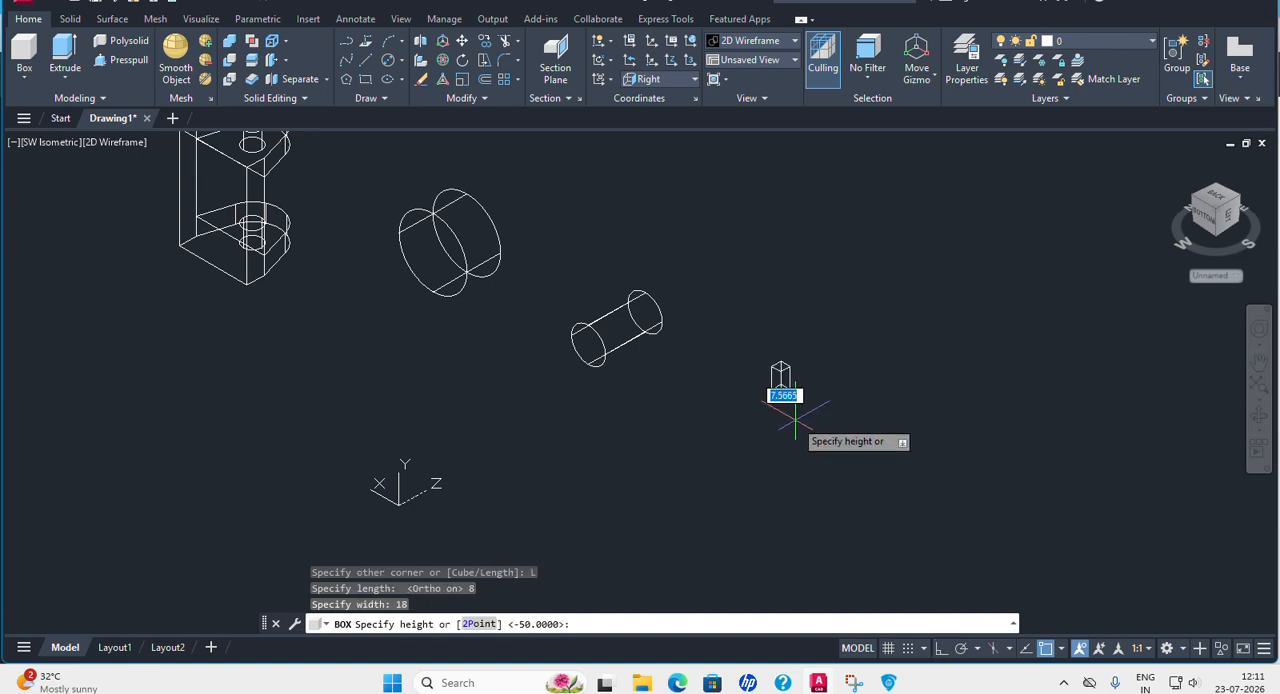
type("50")
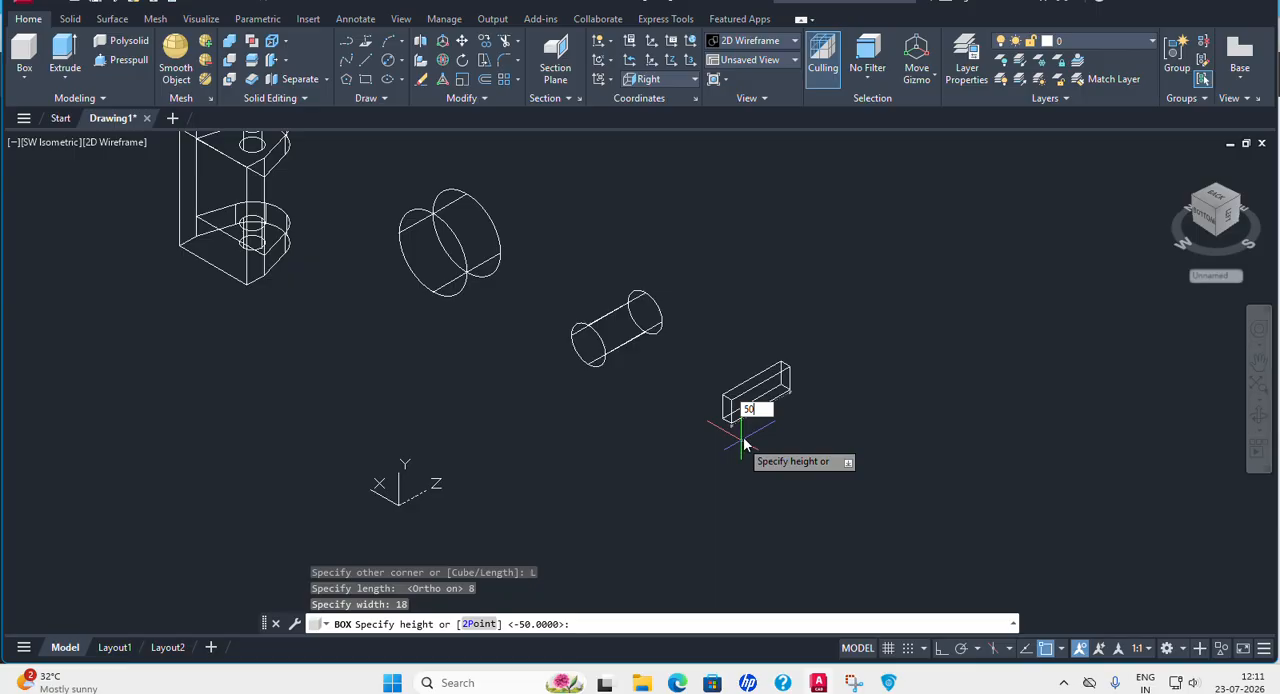
key("Return")
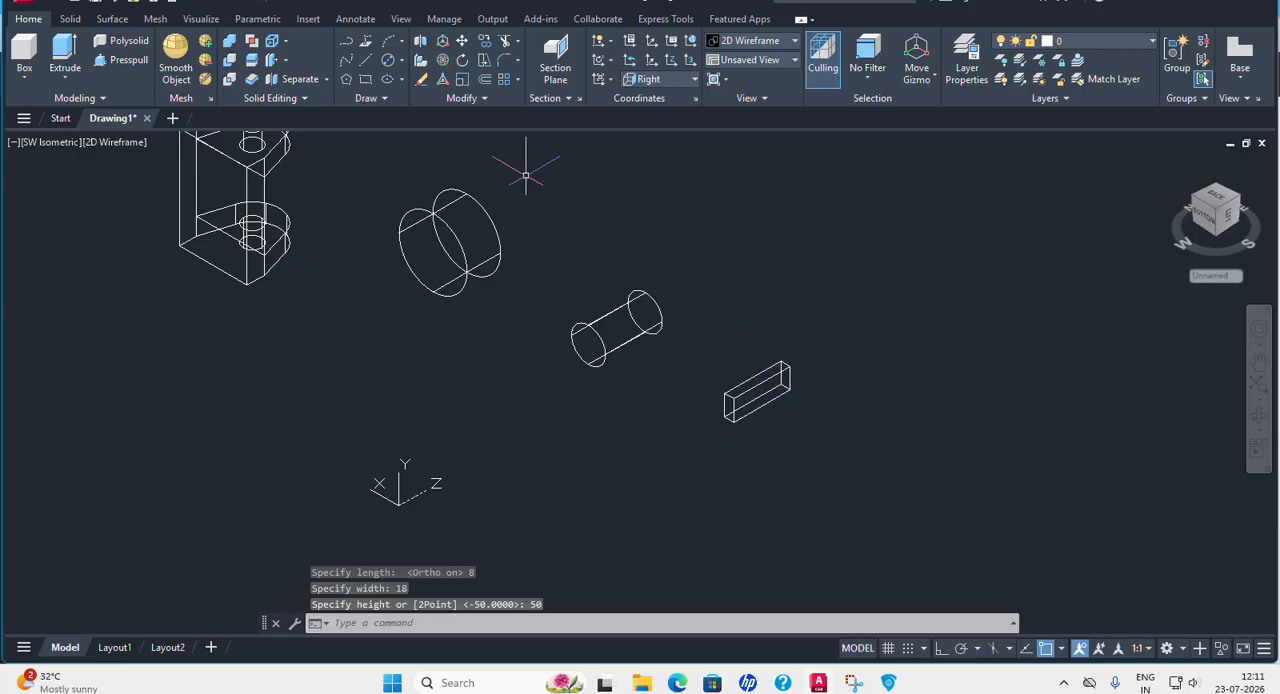
Move the keyway box by the midpoint of its lower front edge onto the front face centre of the bore cylinder.
left_click(462, 41)
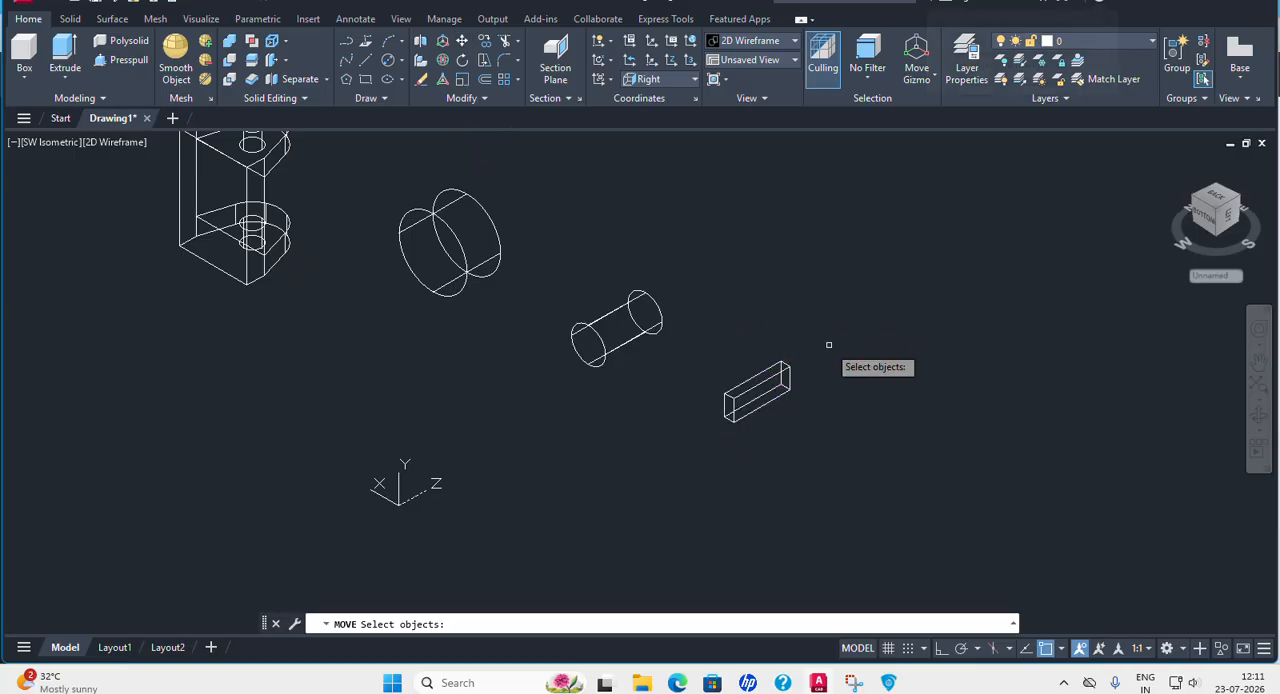
left_click(782, 371)
key("Return")
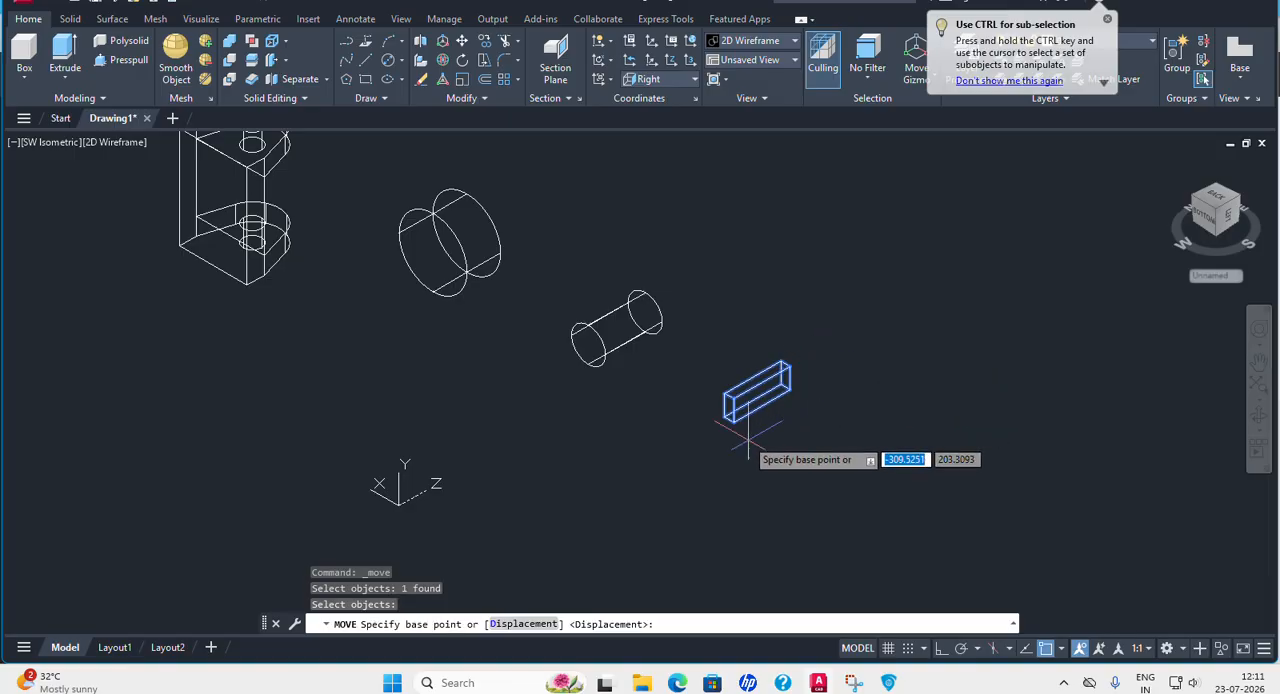
scroll(710, 405, "up", 5)
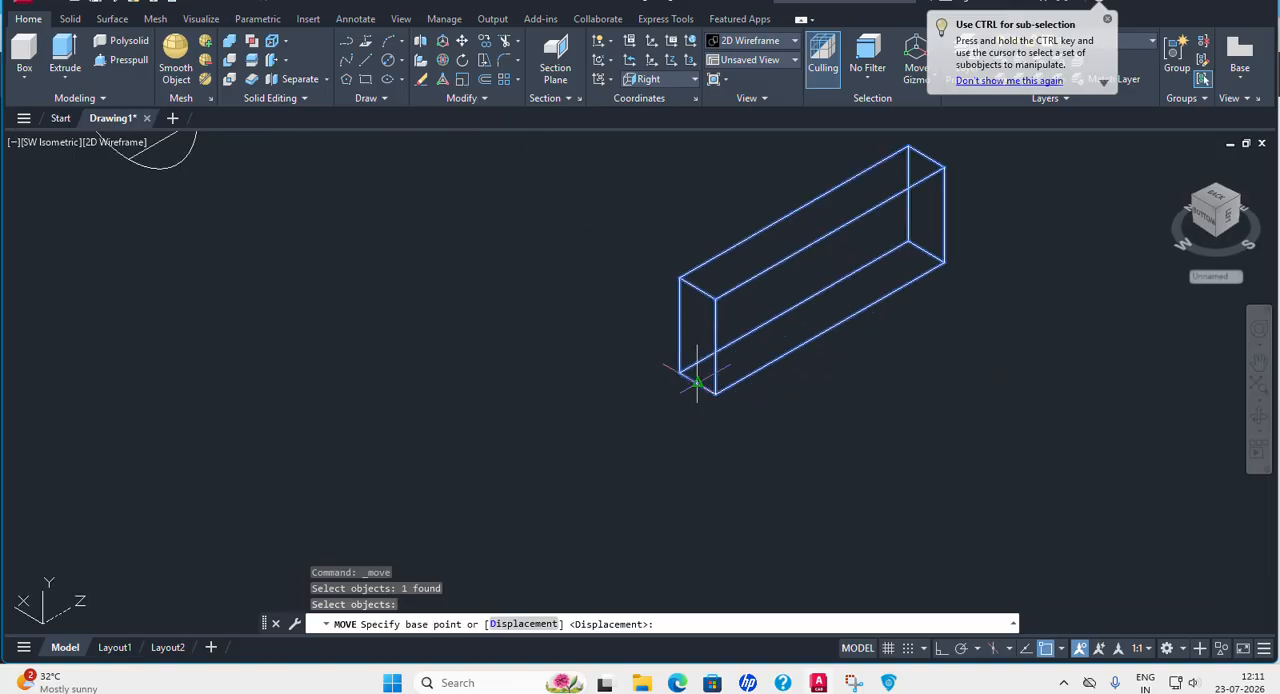
left_click(680, 372)
middle_click_drag(437, 208, 960, 469)
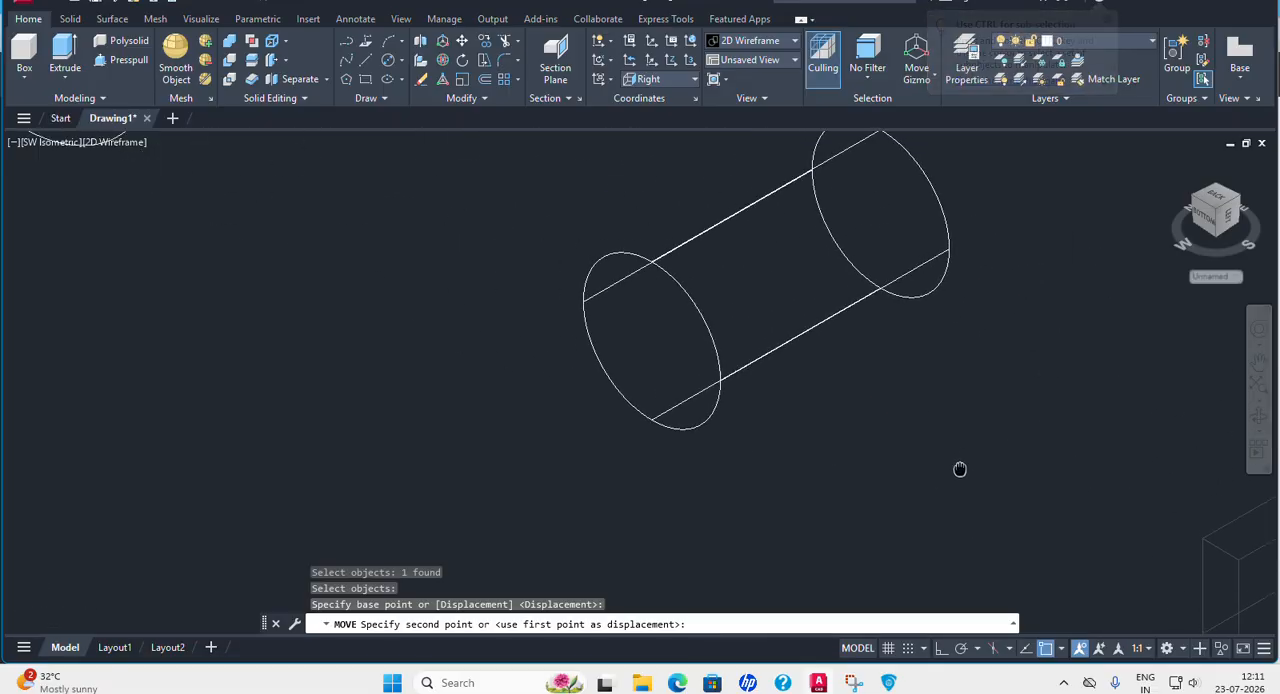
left_click(661, 330)
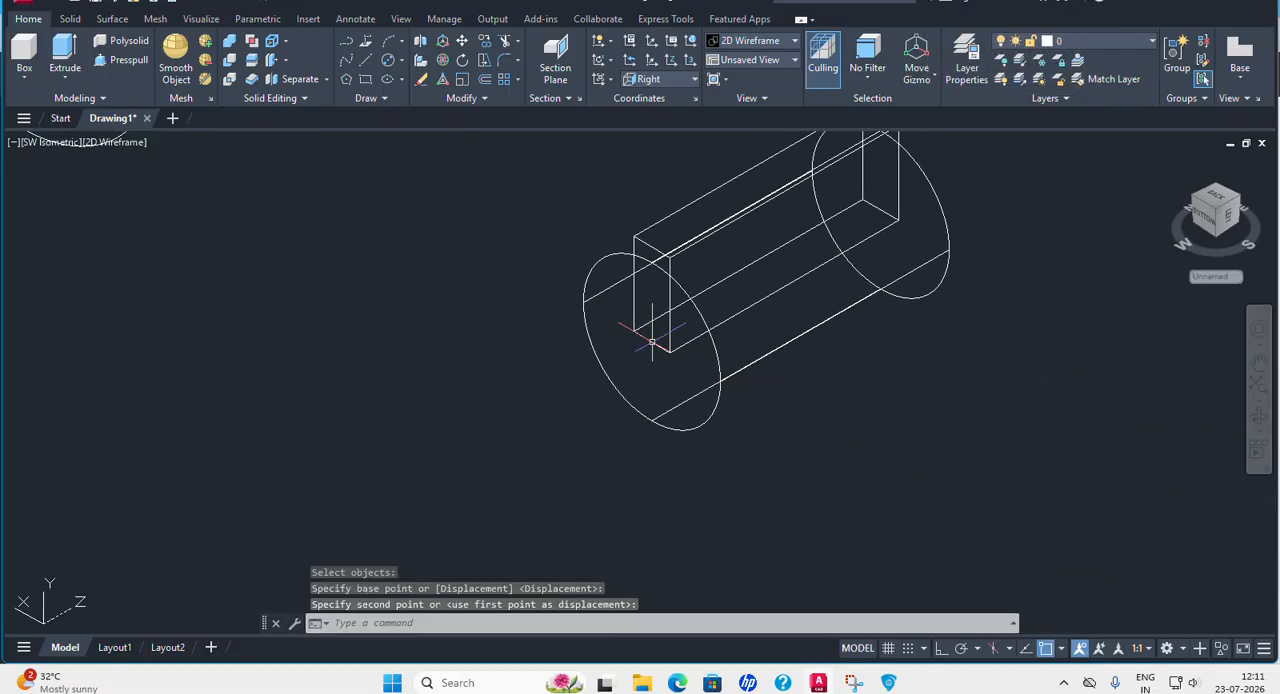
scroll(829, 351, "down", 5)
middle_click_drag(919, 412, 861, 472)
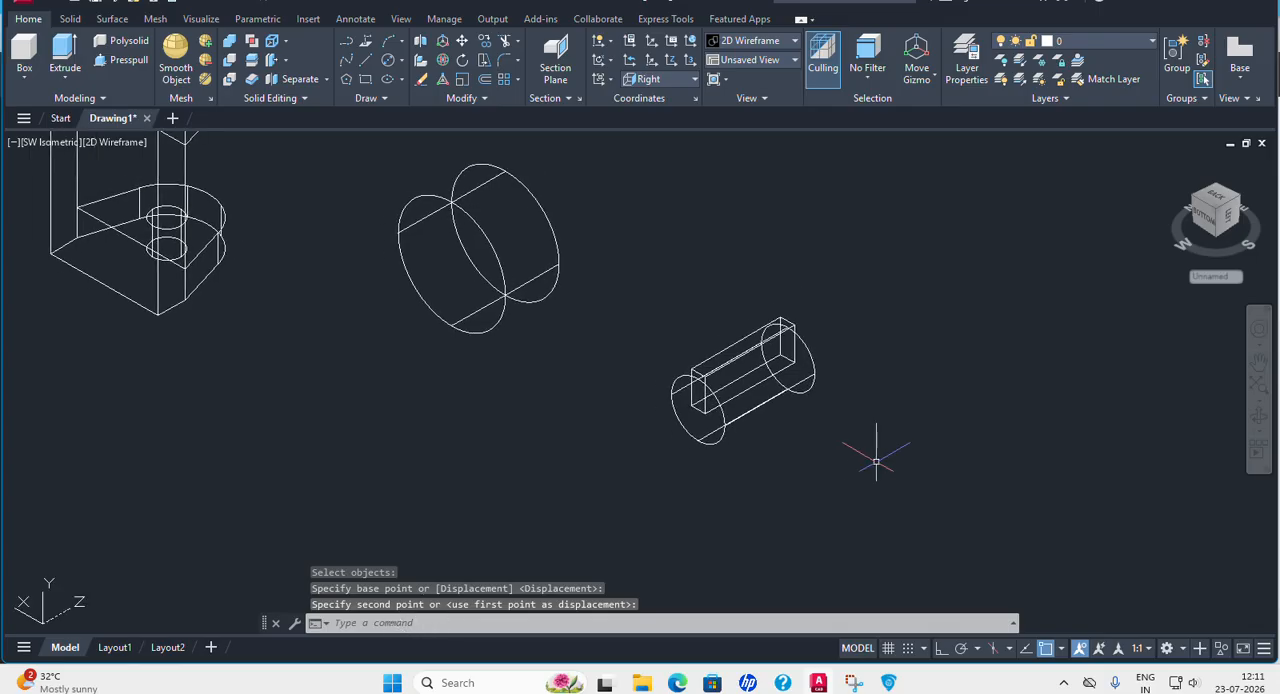
Switch to the Conceptual visual style and union the keyway box with the bore cylinder.
left_click(133, 145)
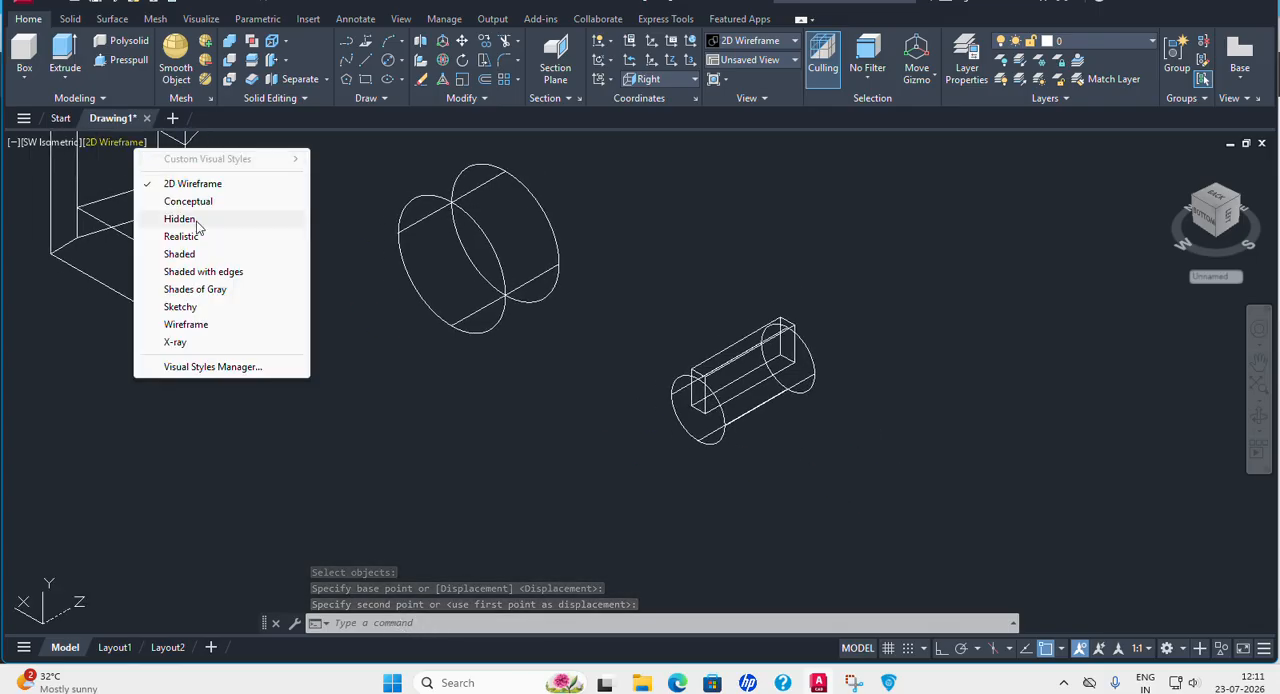
left_click(208, 201)
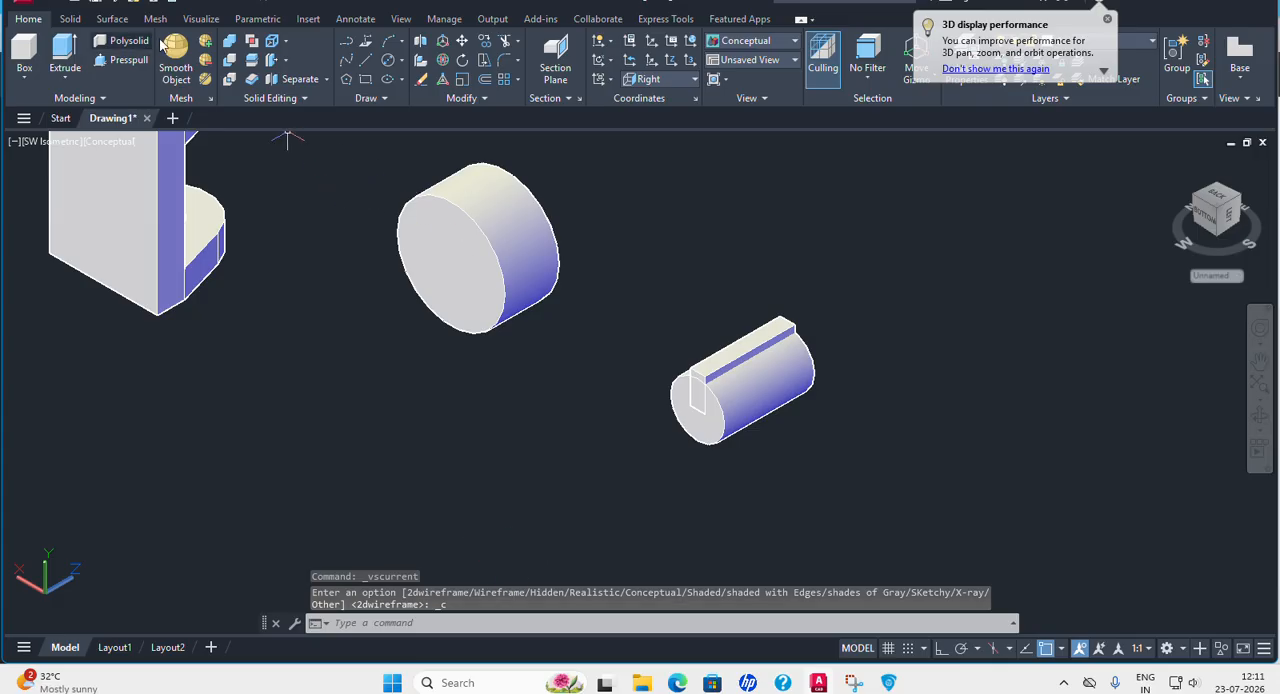
left_click(230, 50)
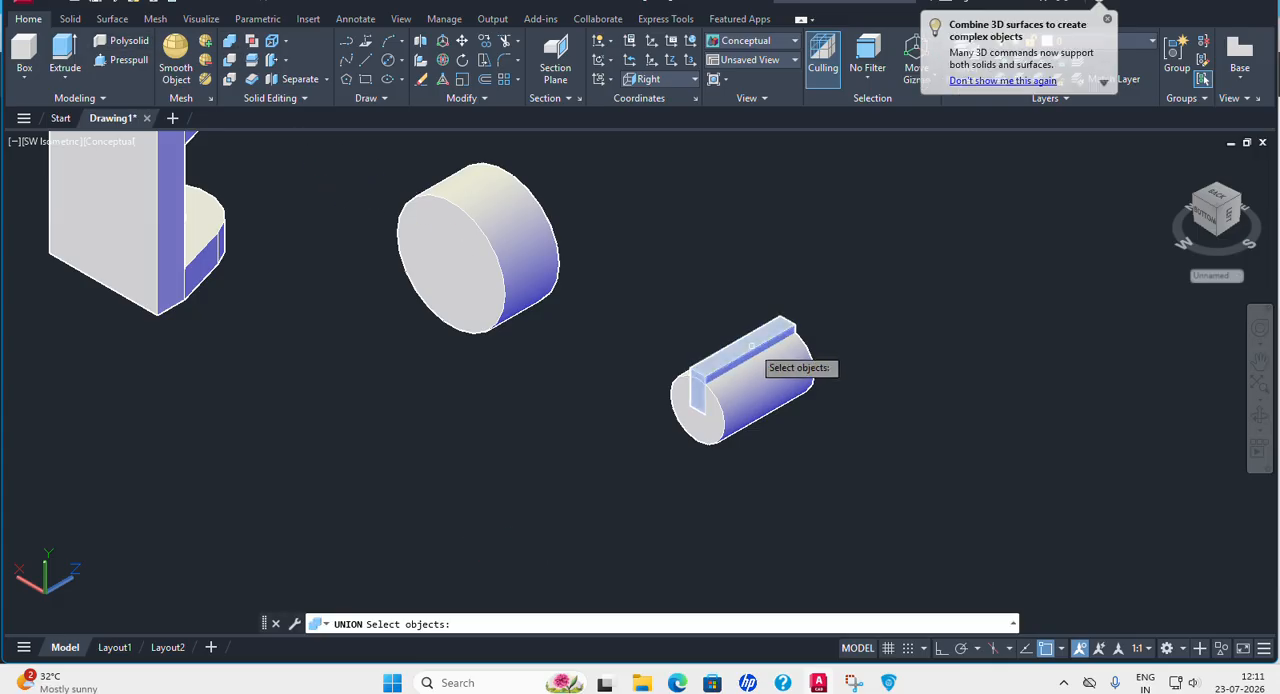
left_click(760, 352)
left_click(775, 383)
key("Return")
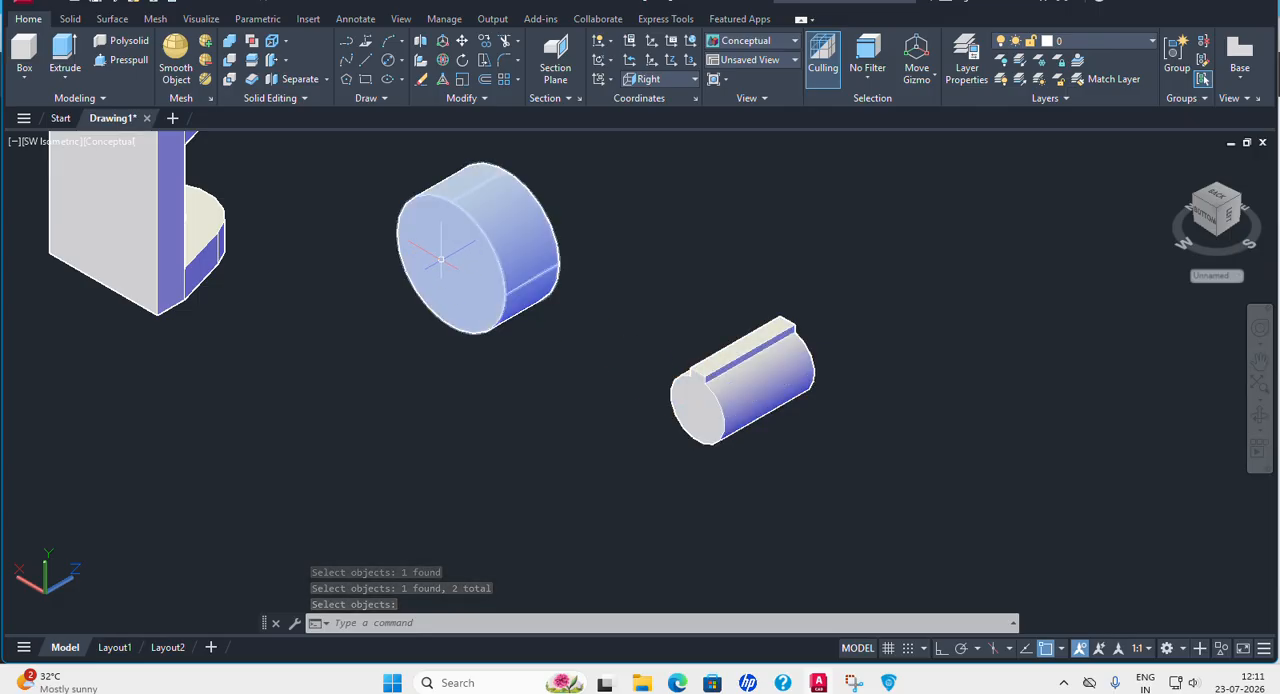
left_click(463, 42)
left_click(776, 367)
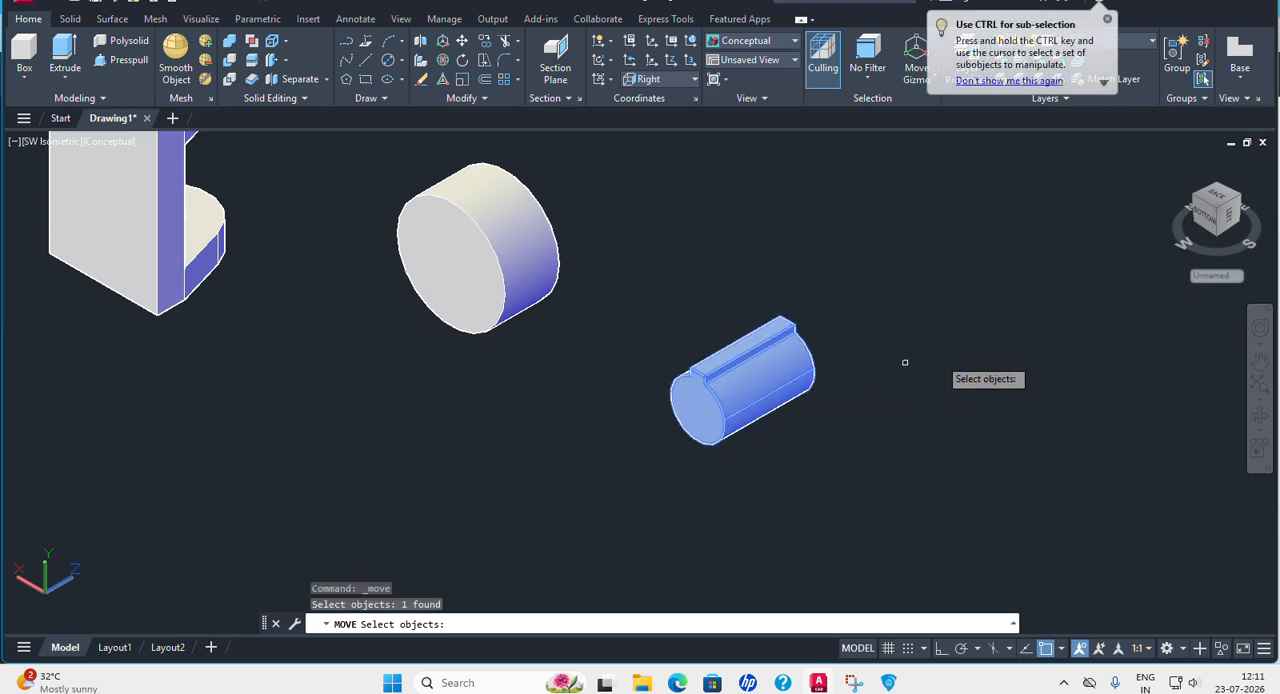
key("Escape")
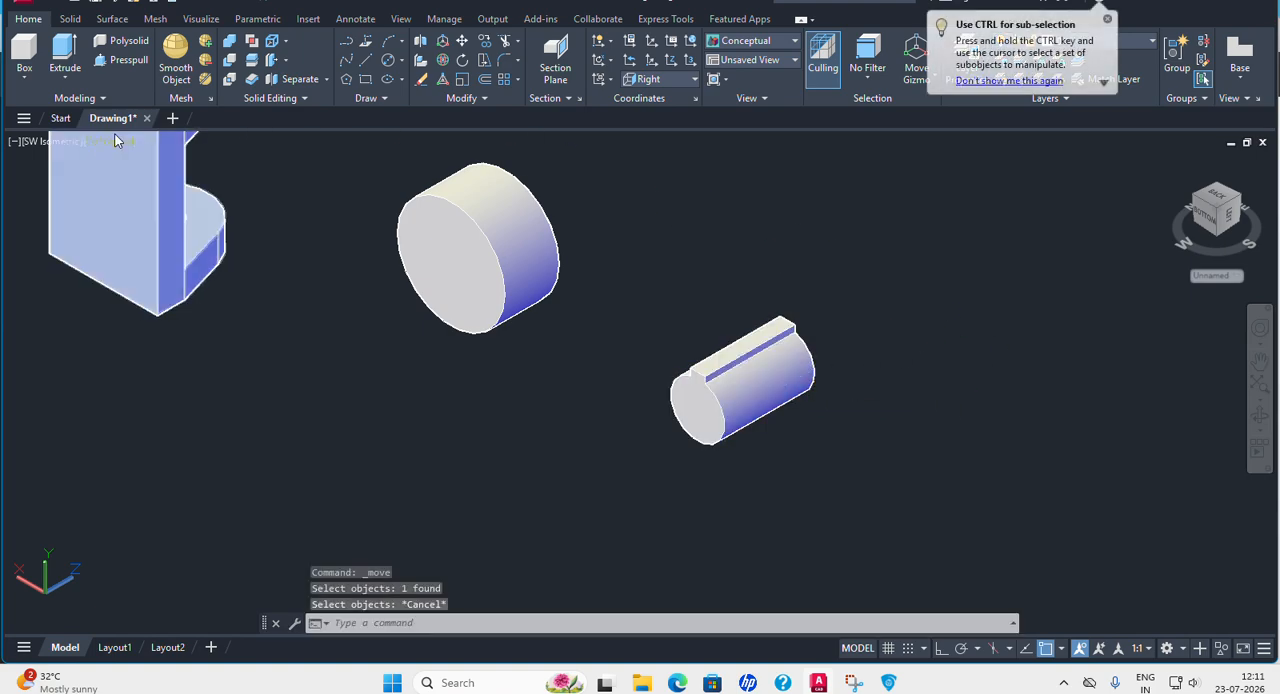
Bring the yoke and both loose solids into view and return to the 2D Wireframe visual style.
middle_click_drag(441, 360, 641, 473)
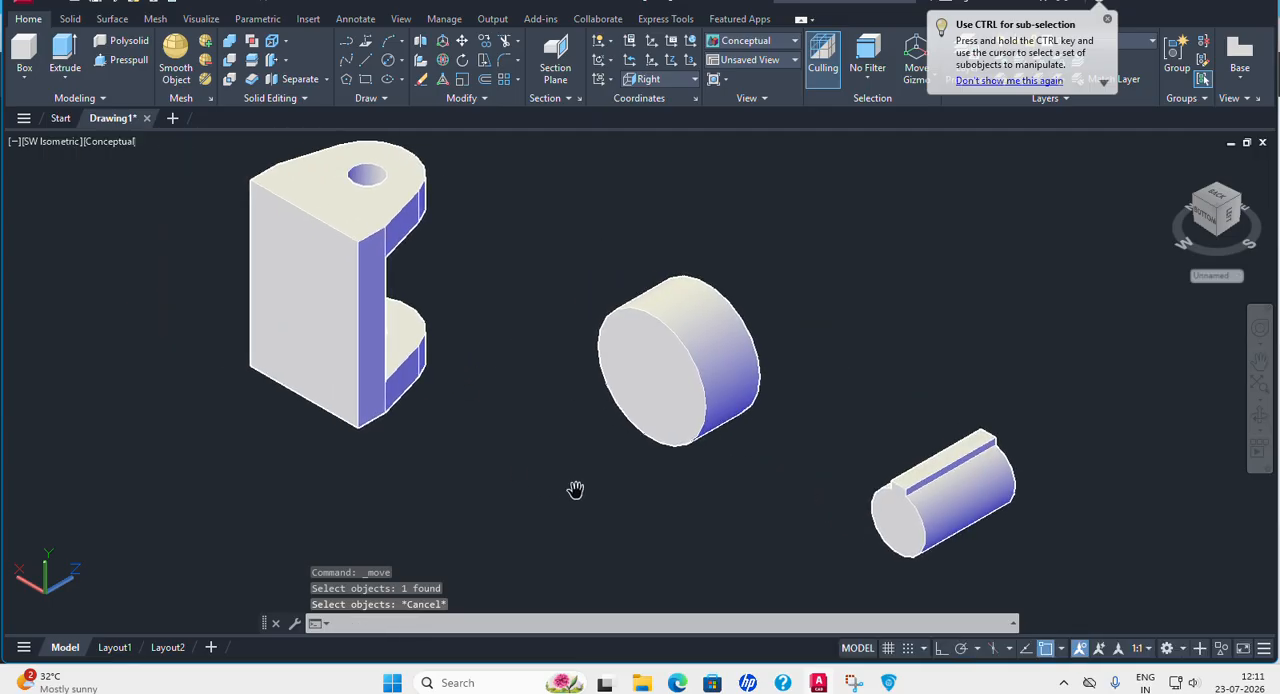
left_click(119, 142)
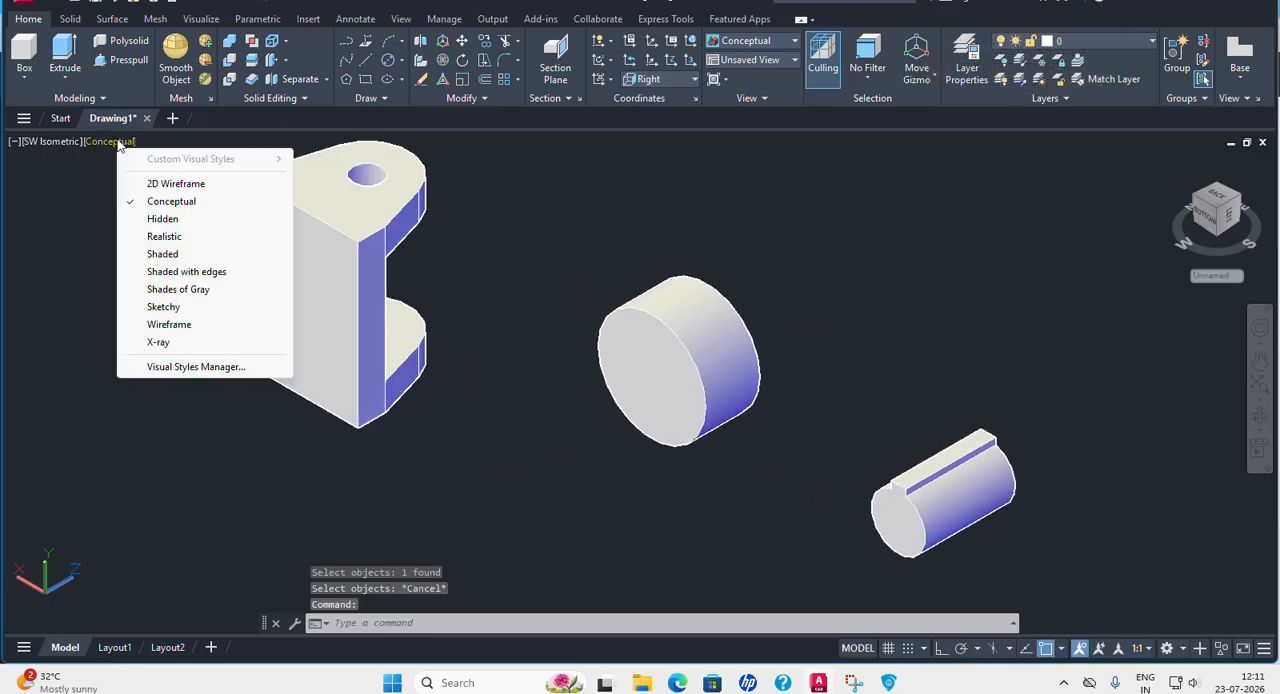
left_click(175, 186)
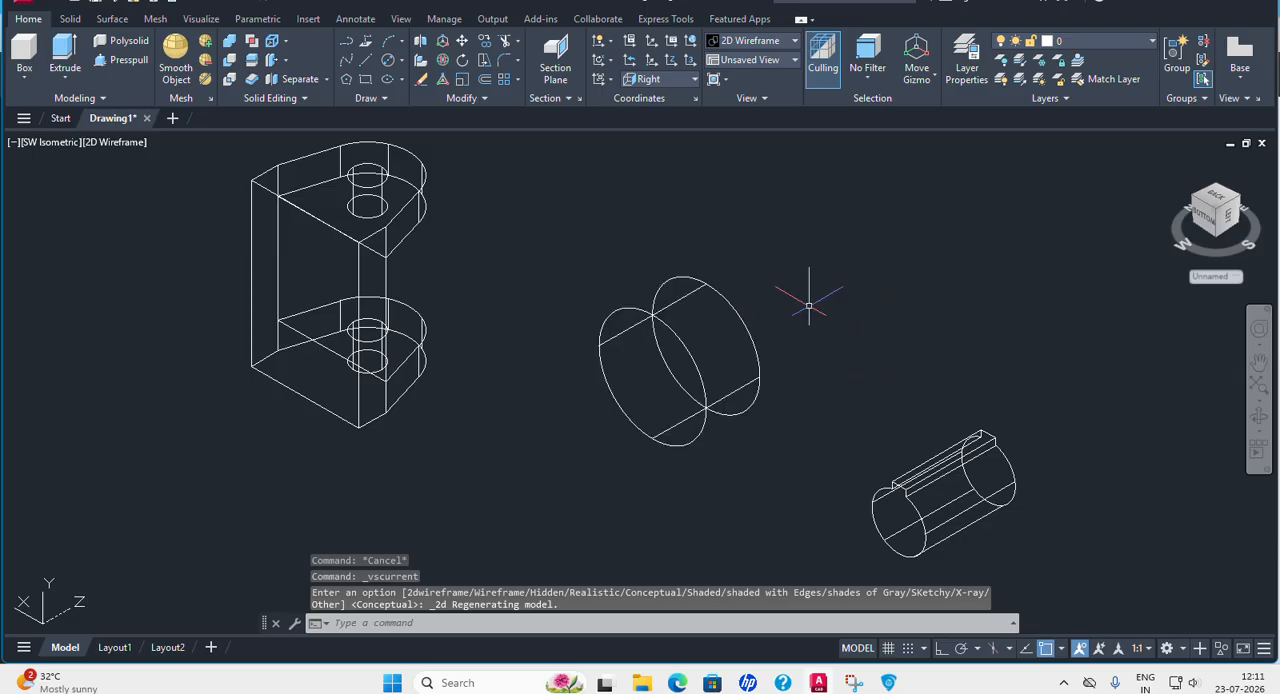
left_click(462, 45)
left_click(982, 480)
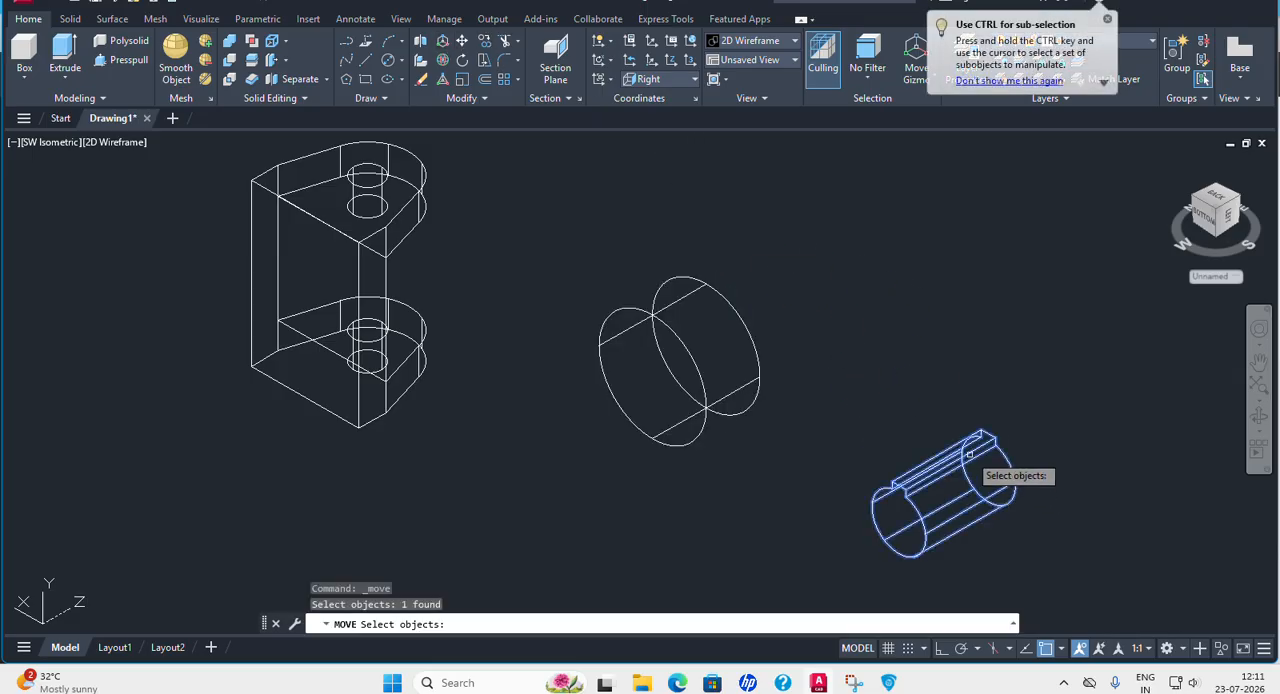
key("Return")
left_click(899, 522)
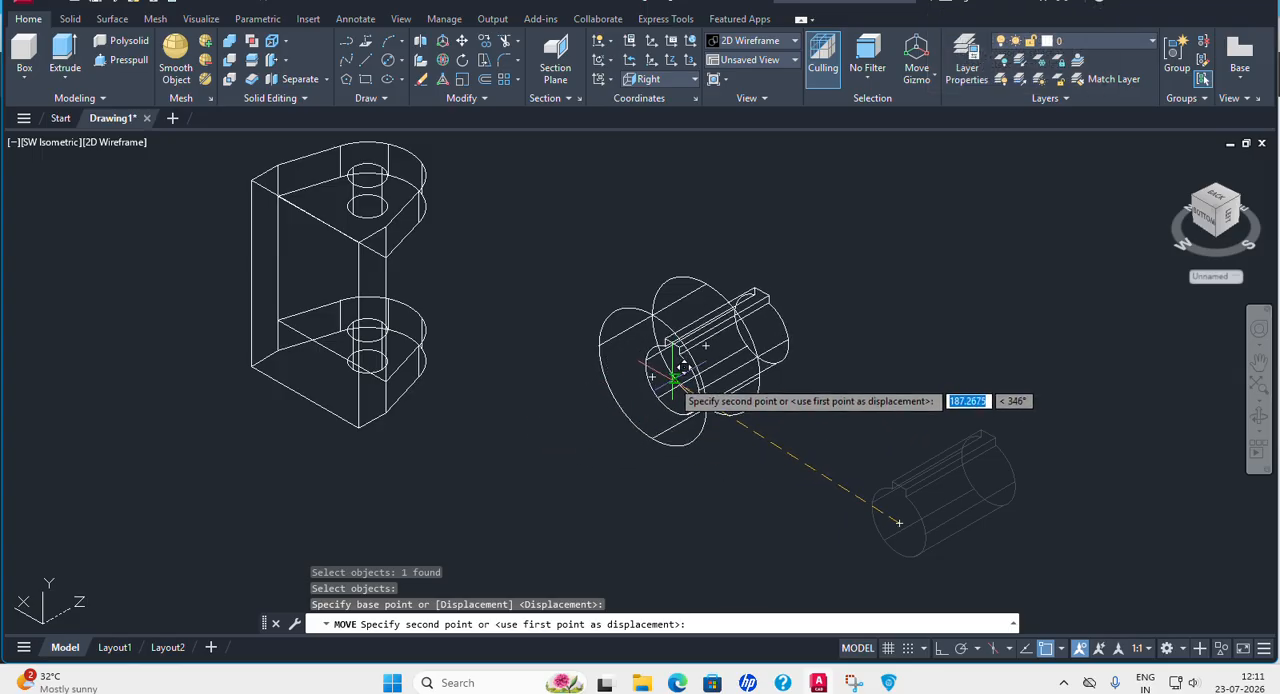
key("Escape")
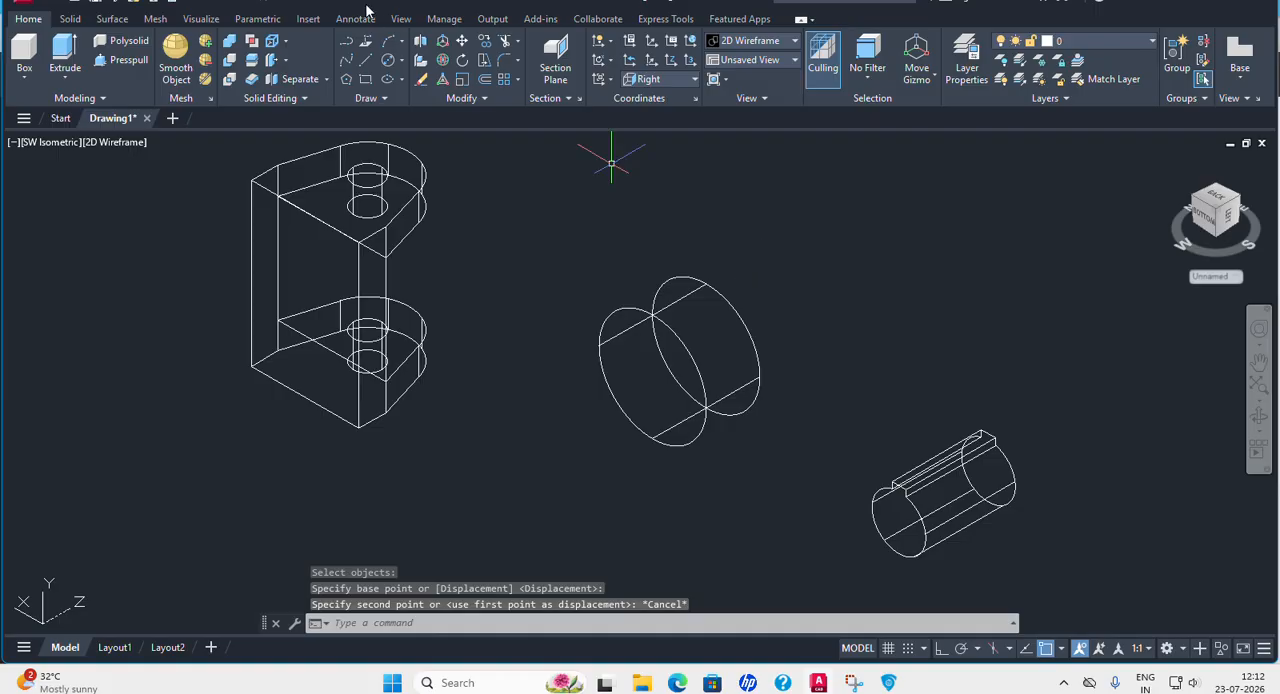
Move the keyed bore solid by the centre of its rear face onto the centre of the boss cylinder's rear face.
left_click(463, 42)
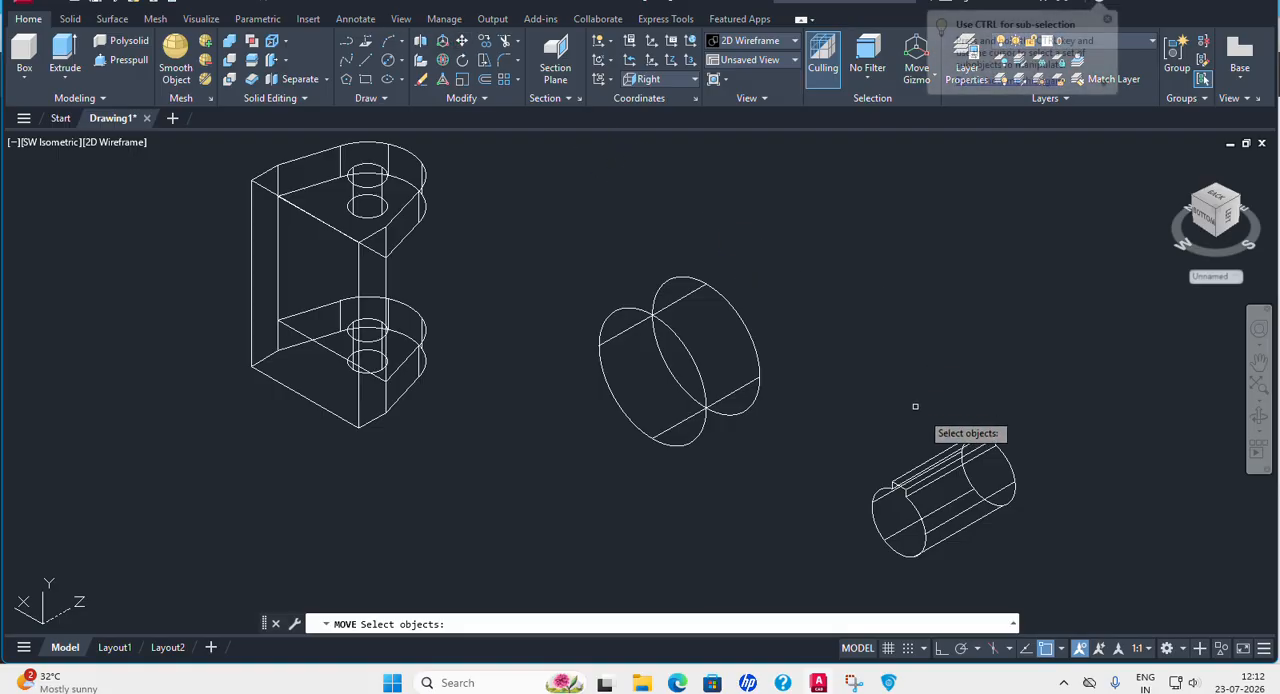
left_click(988, 462)
key("Return")
left_click(988, 470)
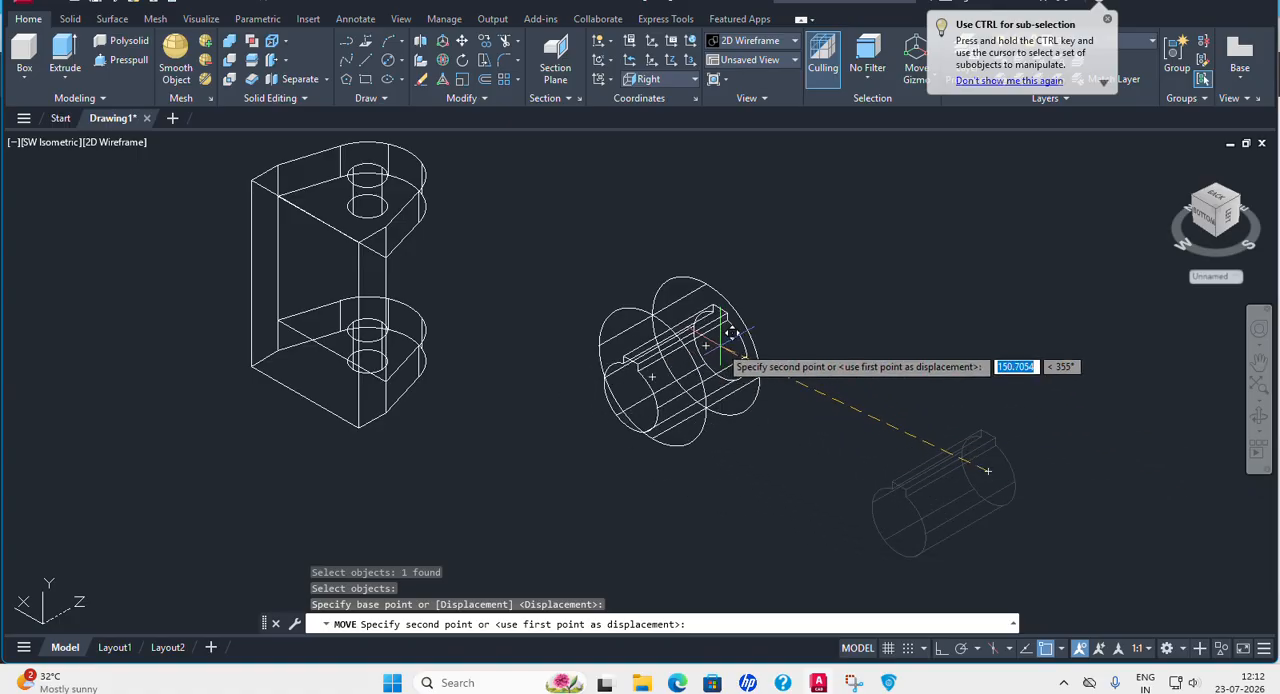
left_click(704, 343)
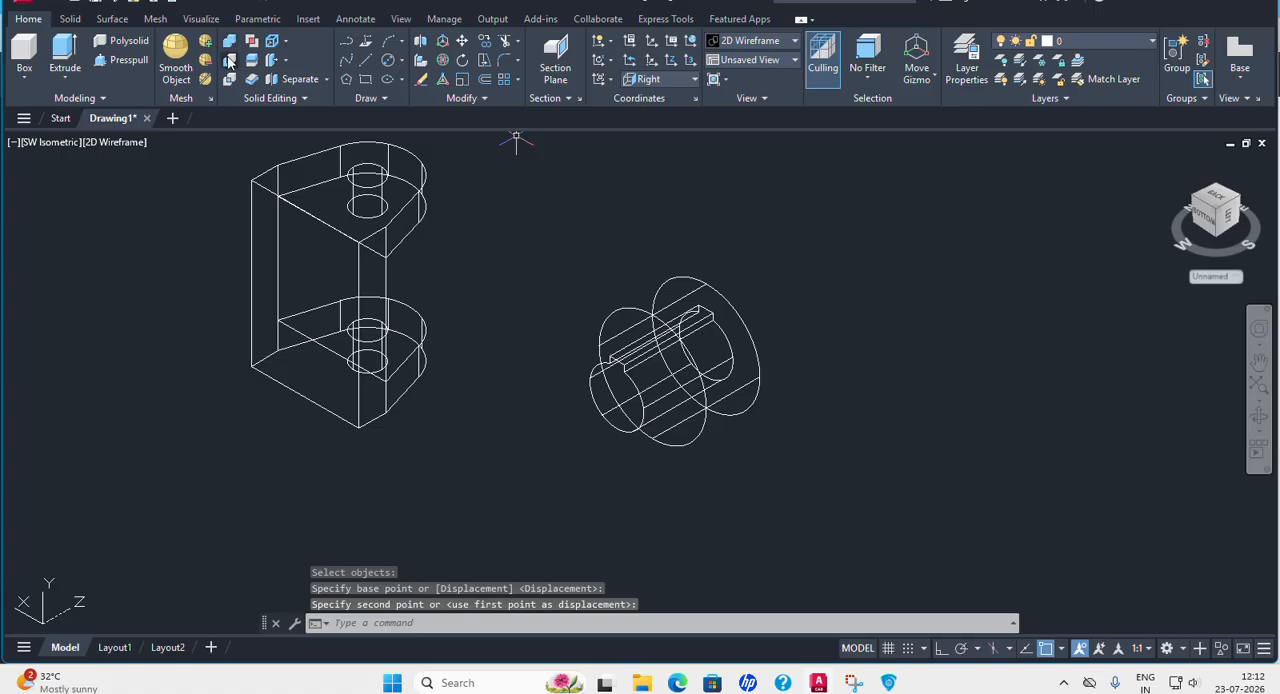
Subtract the keyed bore solid from the boss cylinder.
left_click(229, 61)
left_click(711, 279)
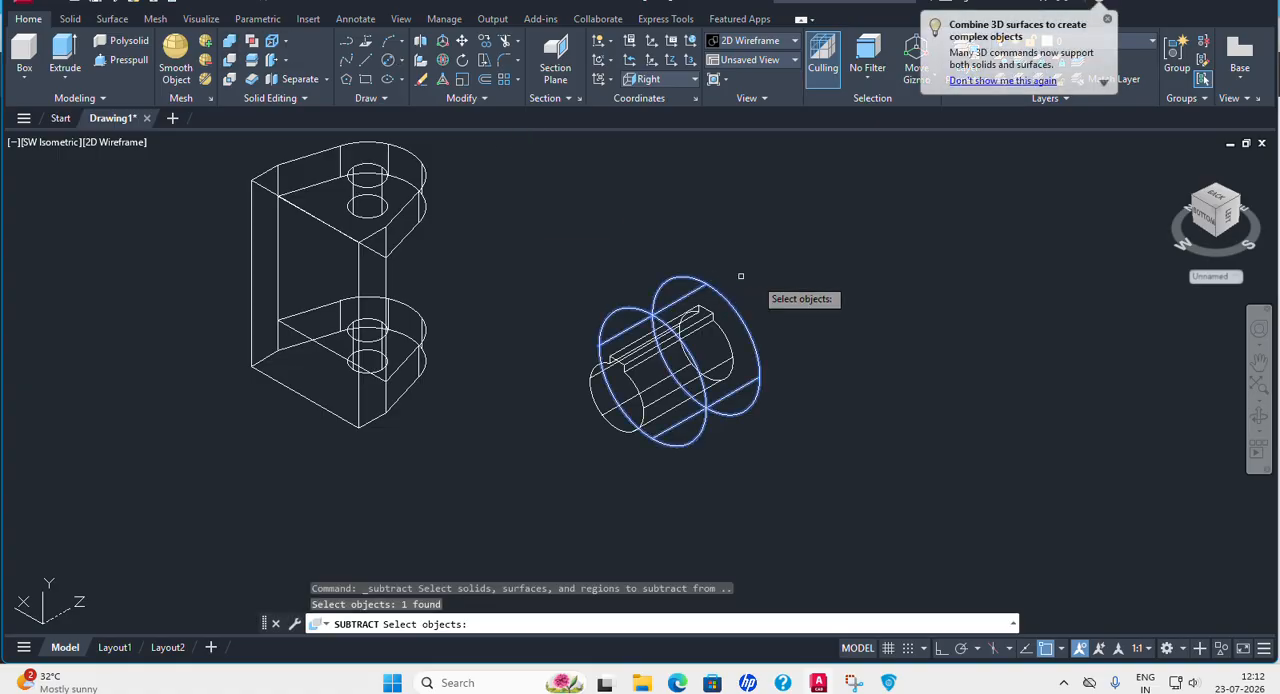
key("Return")
left_click(706, 320)
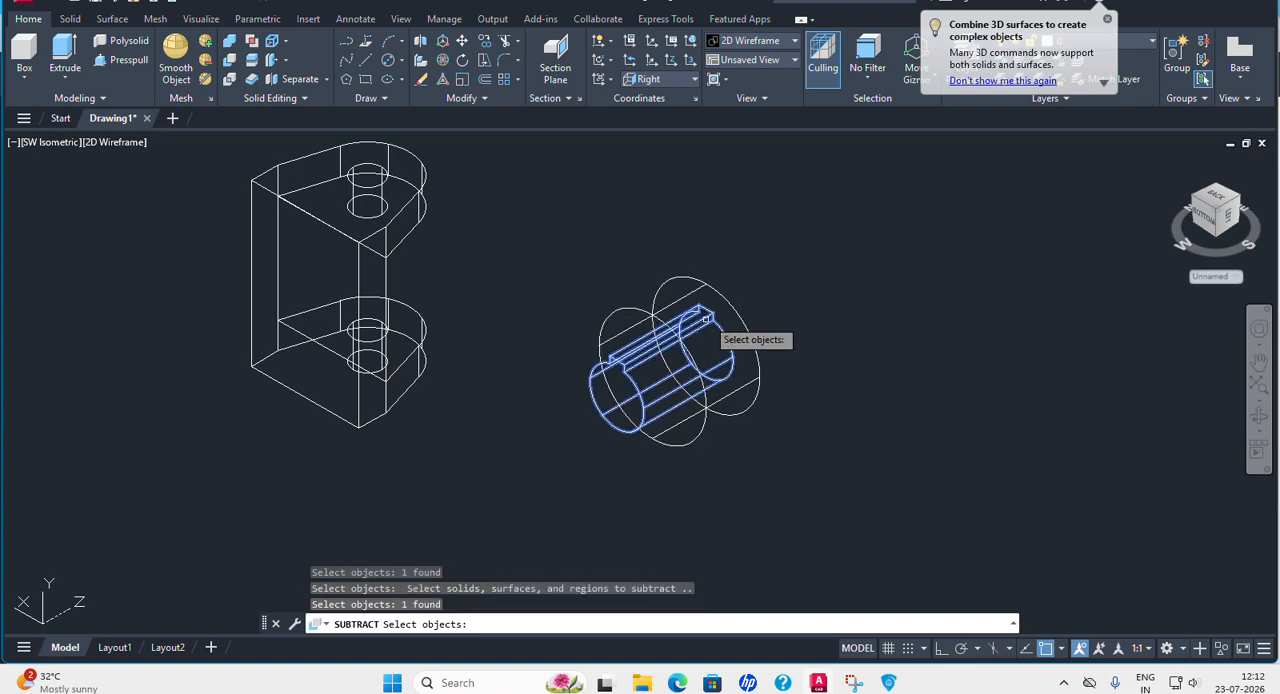
key("Return")
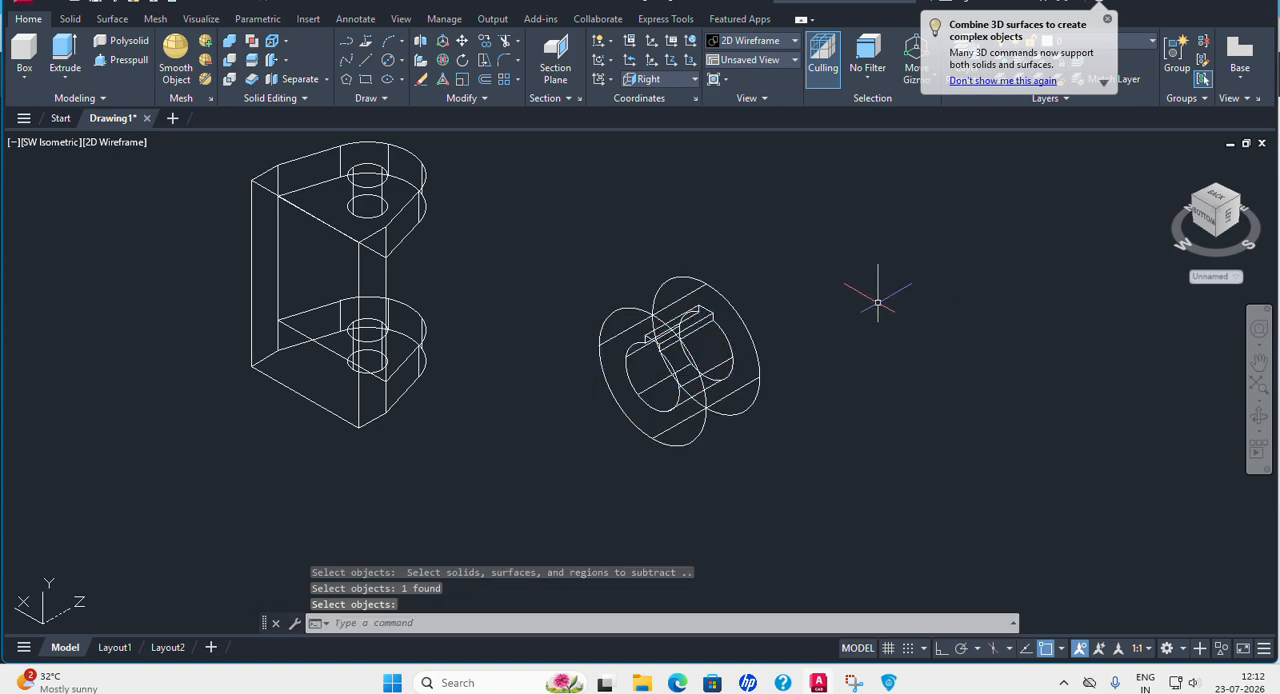
Check the keyed bore in the Conceptual visual style and return to 2D Wireframe.
left_click(130, 143)
left_click(203, 202)
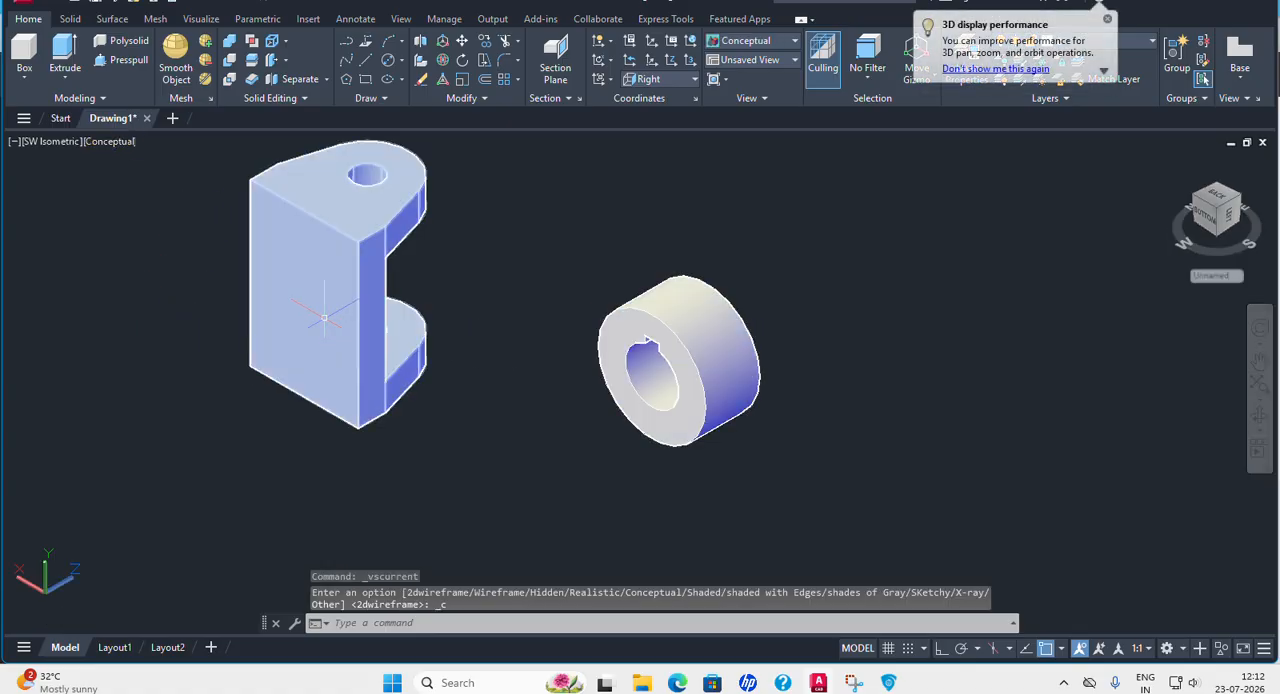
left_click(113, 145)
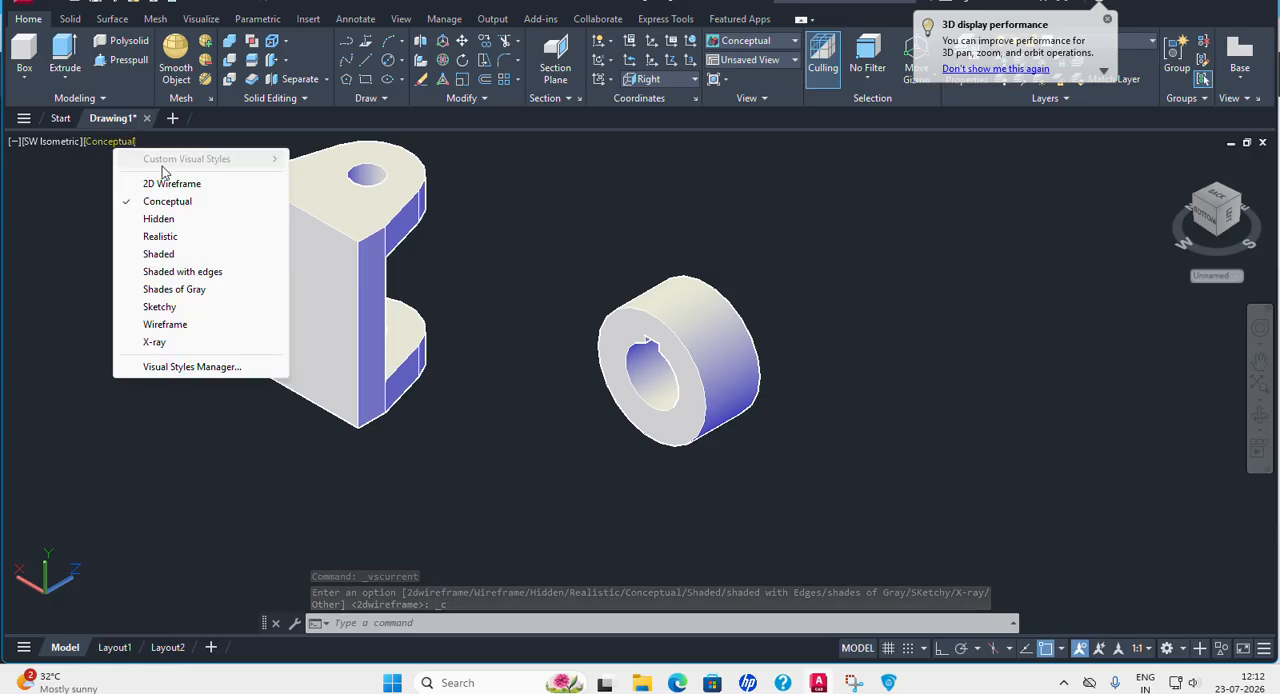
left_click(200, 178)
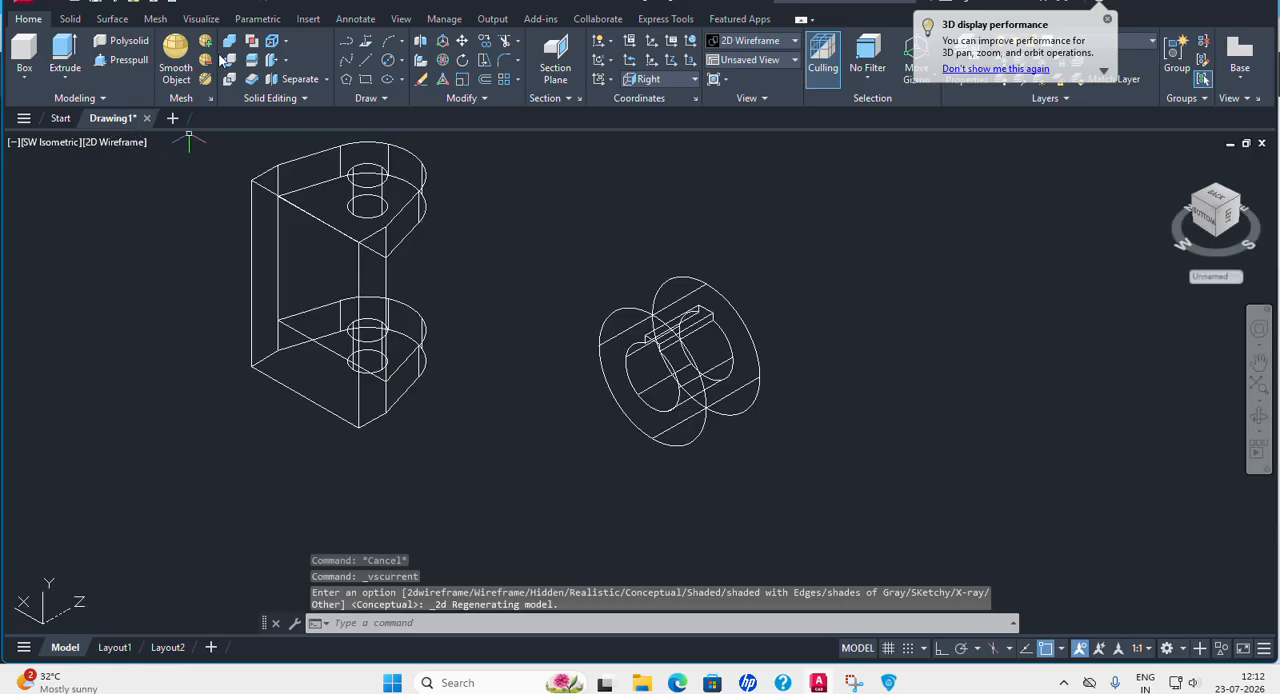
Try to move the boss by its rear face quadrant onto the vertical edge of the yoke's back, and undo the move.
left_click(462, 40)
left_click(682, 310)
key("Return")
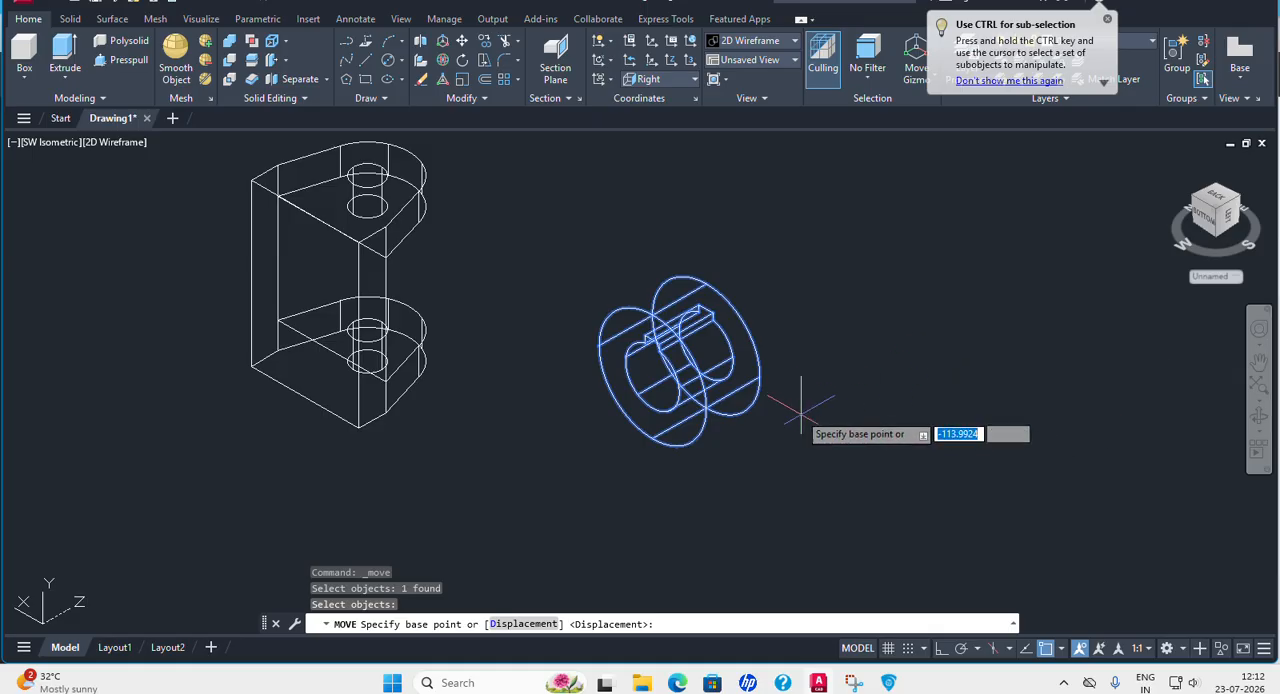
left_click(760, 377)
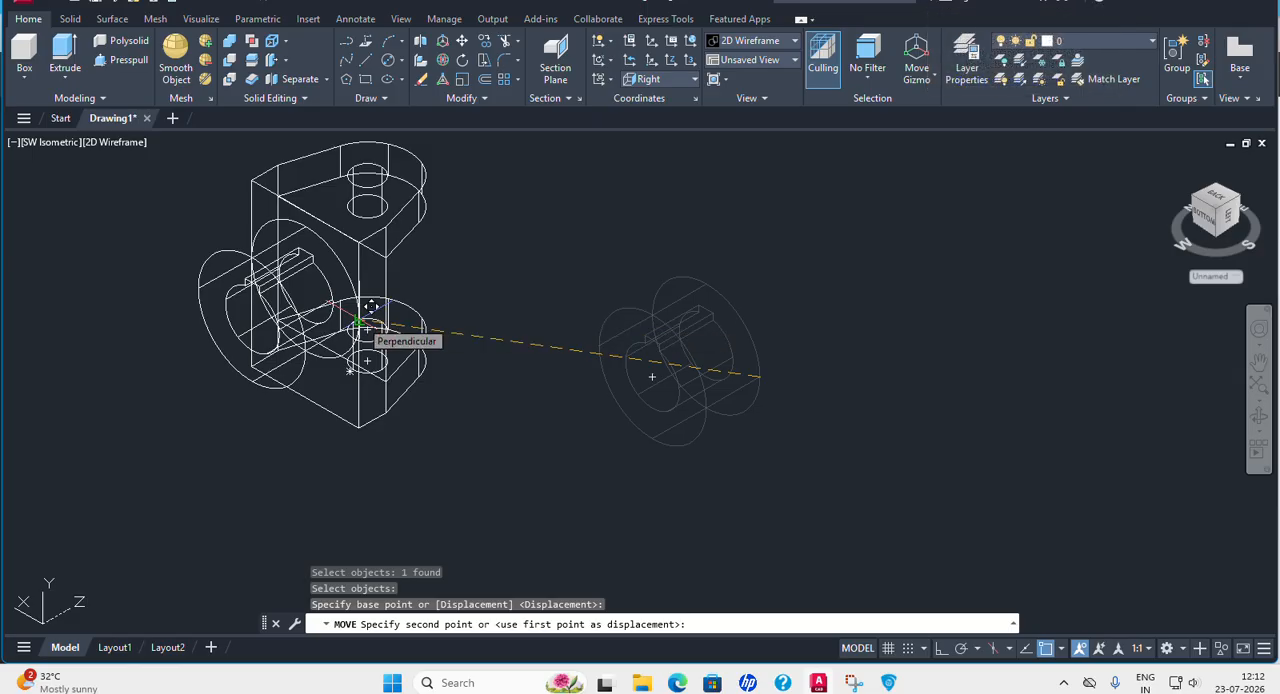
left_click(360, 322)
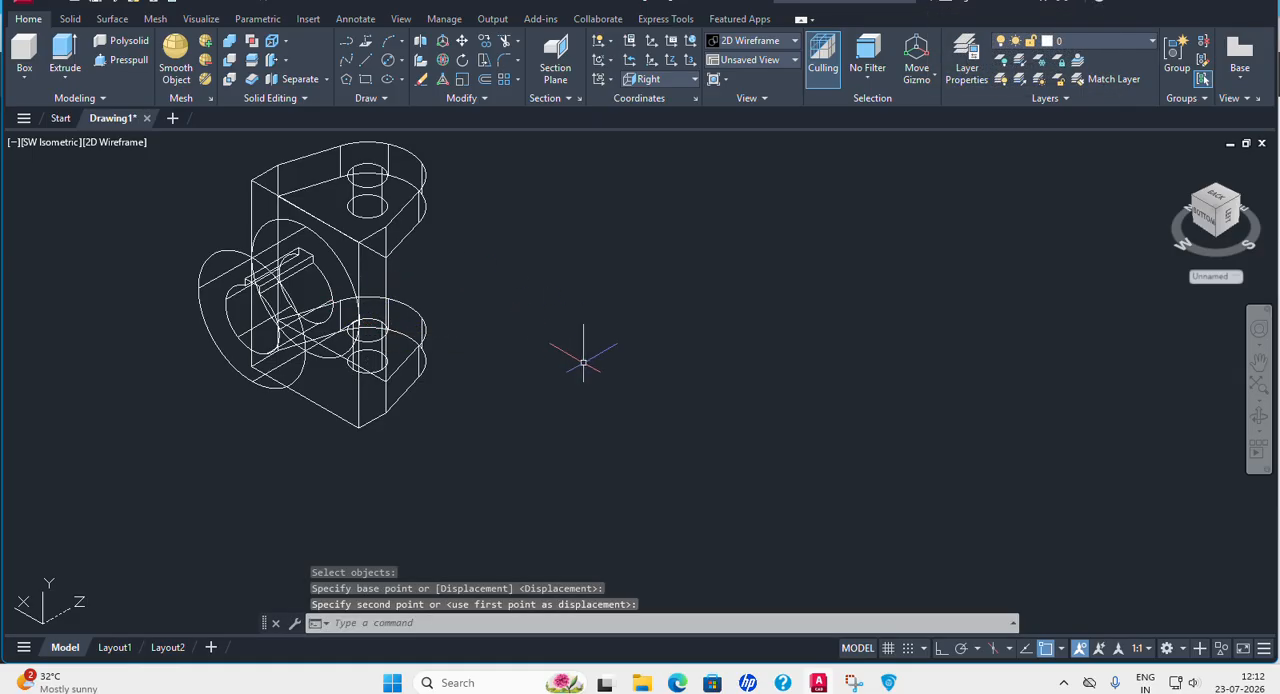
middle_click_drag(628, 377, 638, 341, "shift")
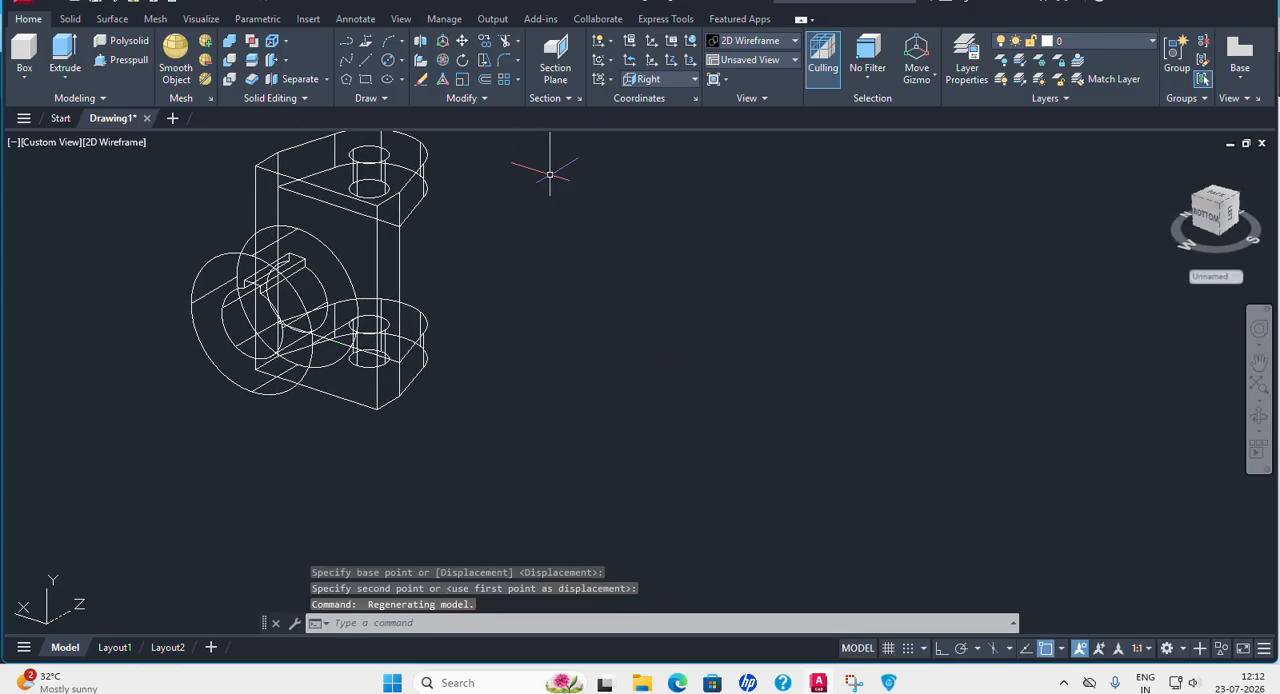
key("ctrl+z")
key("ctrl+z")
key("ctrl+z")
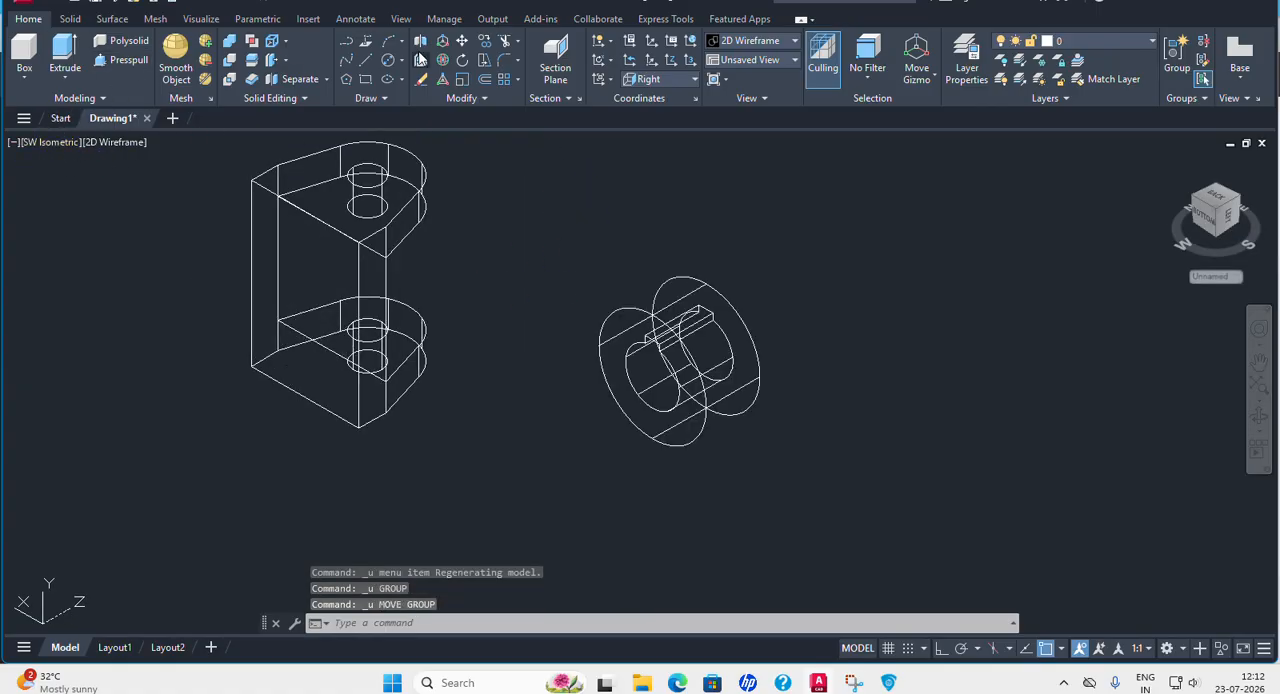
Move the boss by its rear face centre onto the midpoint of the far vertical edge of the yoke's back face.
left_click(461, 46)
left_click(732, 314)
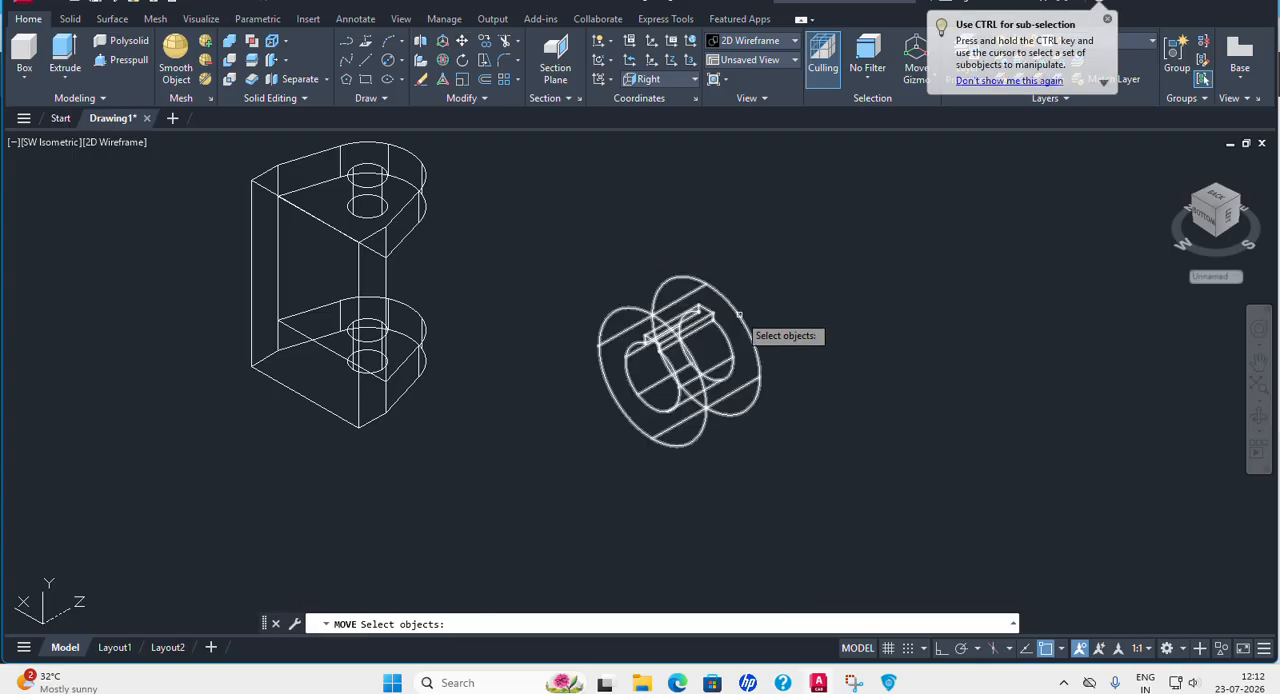
key("Return")
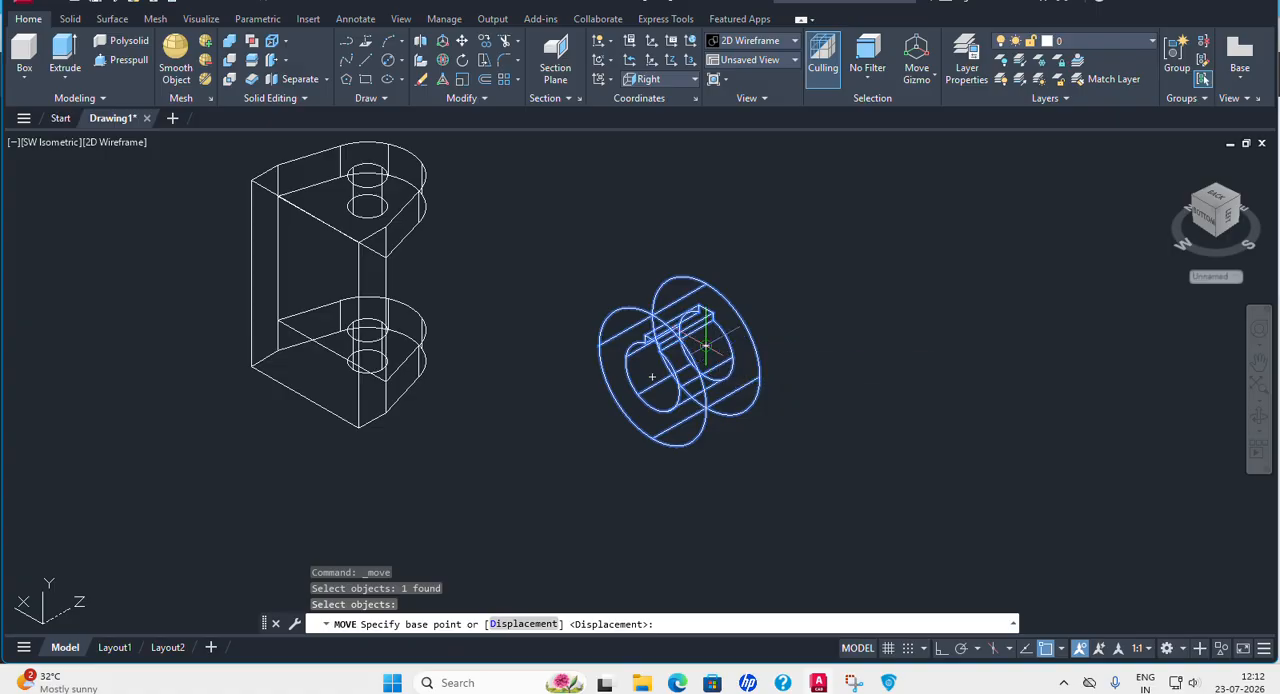
left_click(705, 345)
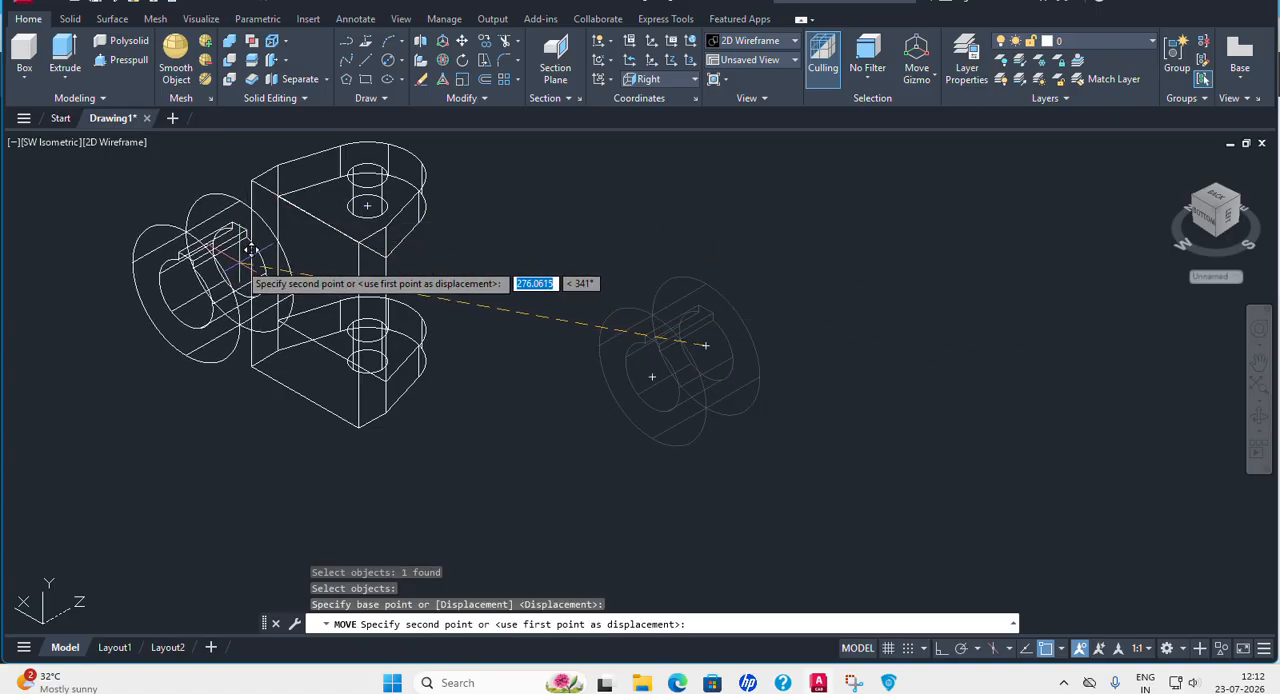
left_click(253, 266)
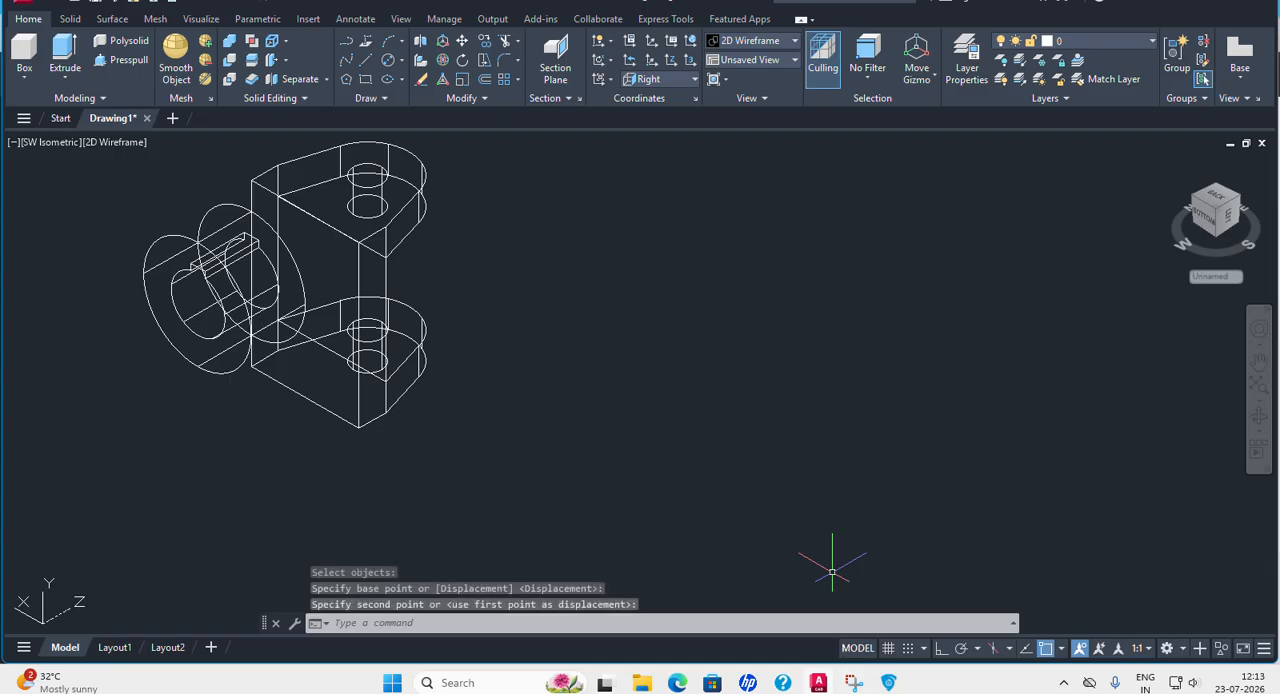
With Ortho on, move the boss 30 along negative X toward the middle of the yoke's back face.
left_click(942, 650)
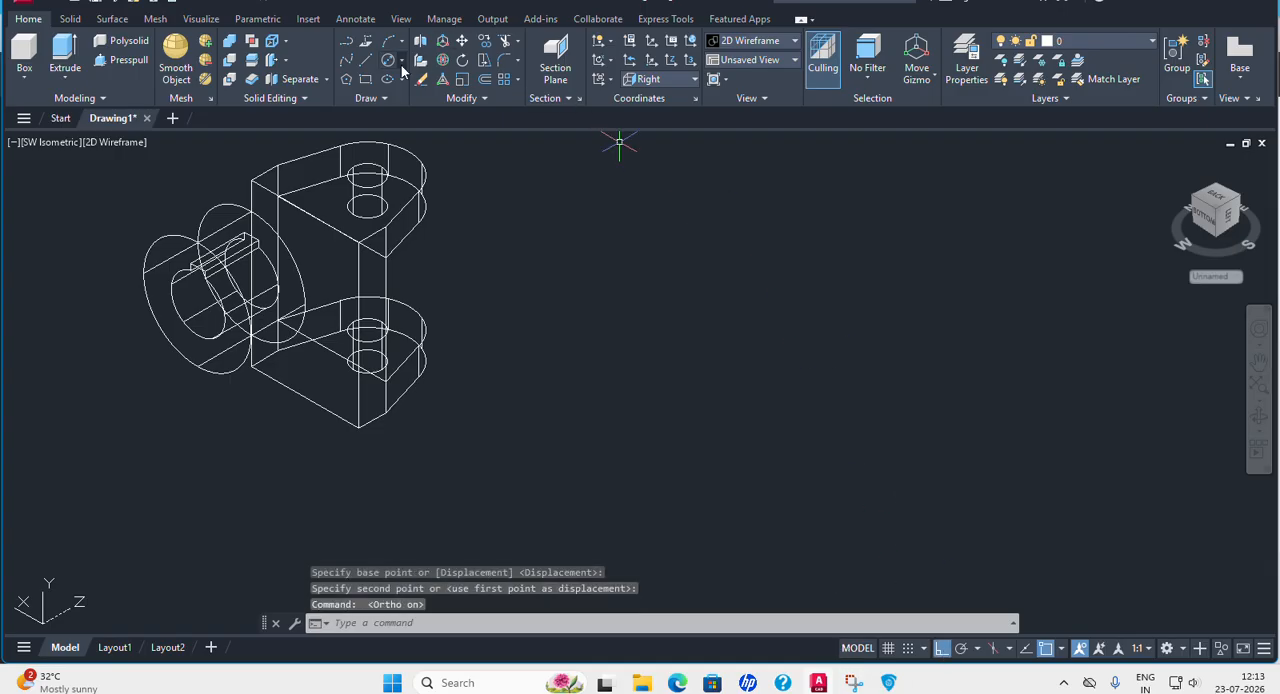
left_click(462, 41)
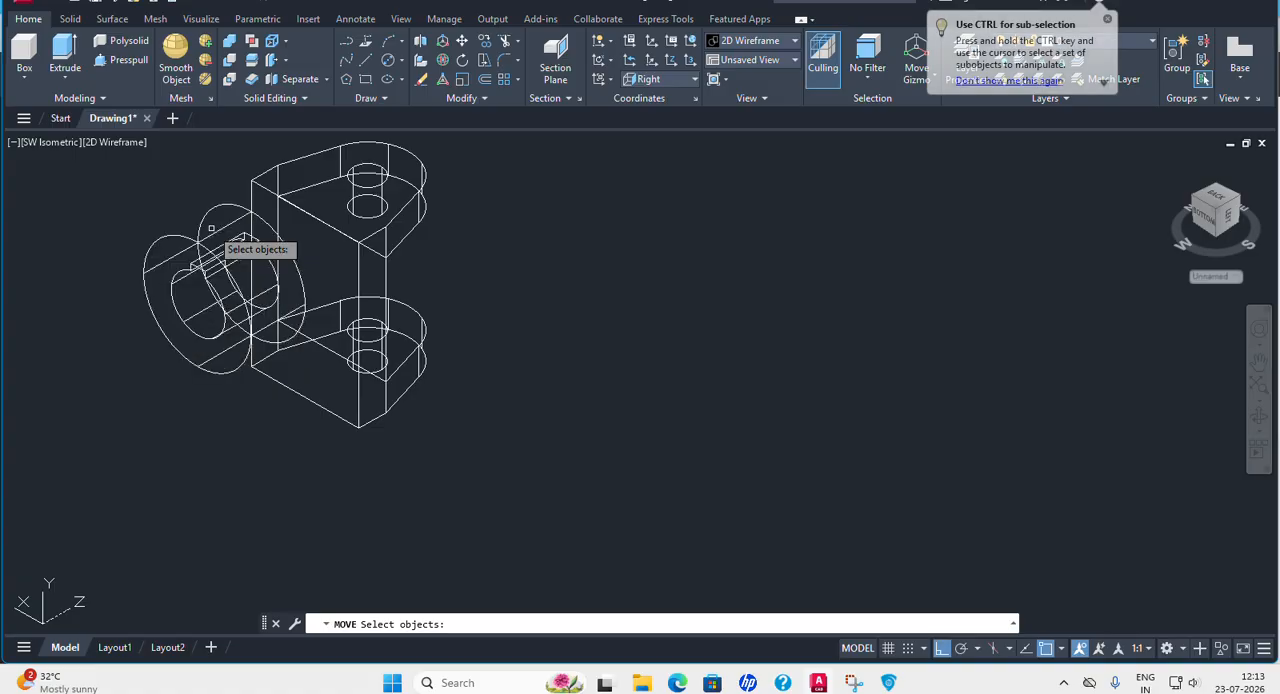
left_click(223, 228)
left_click(223, 228)
left_click(204, 238)
key("Return")
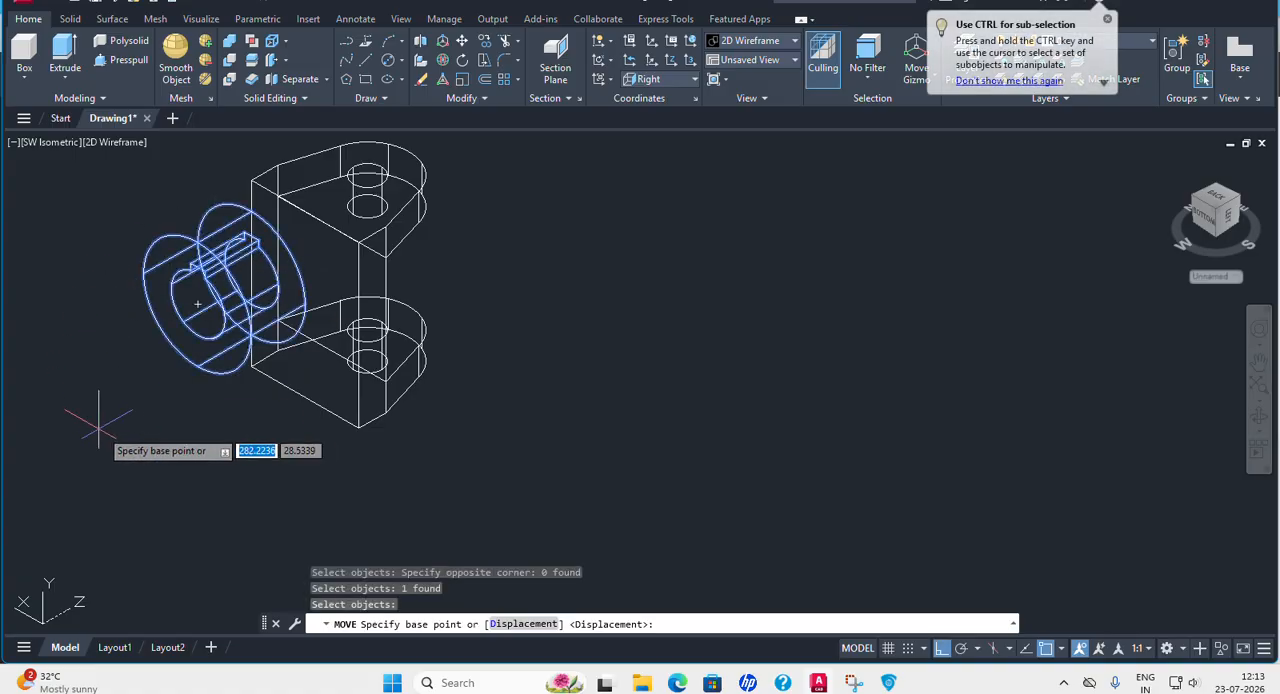
left_click(108, 430)
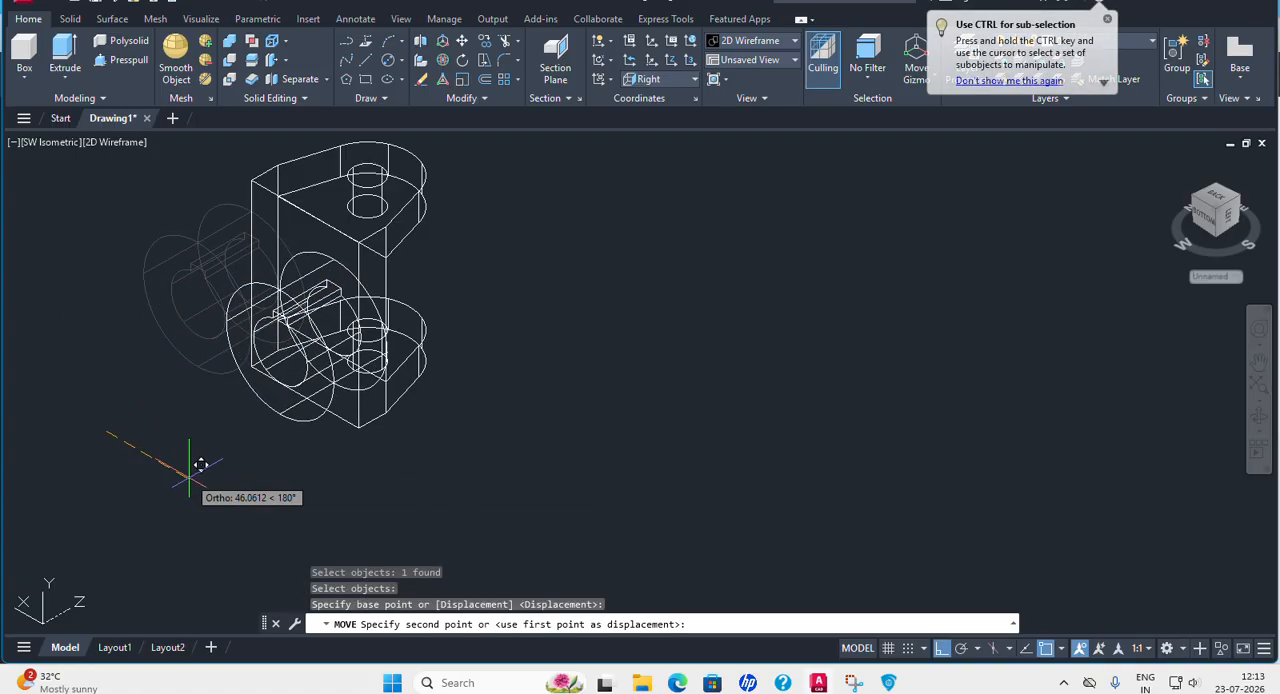
type("30")
key("Return")
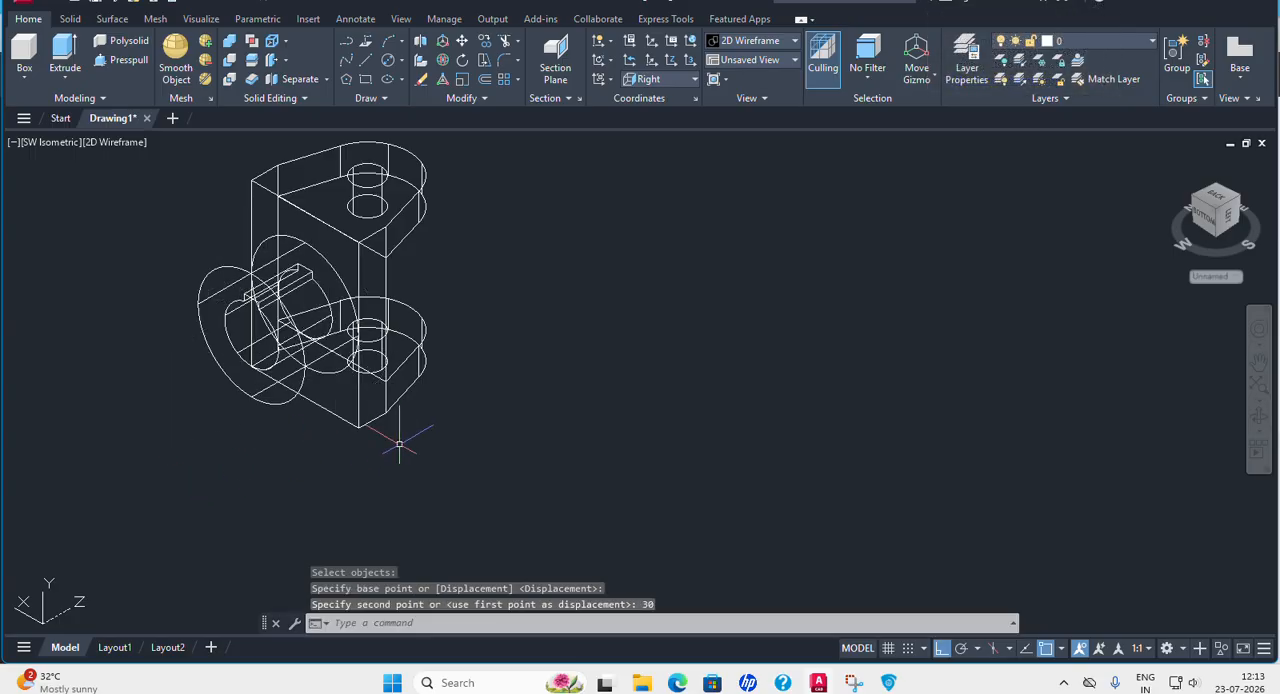
Switch to the Conceptual visual style and orbit around the yoke to check the boss placement.
left_click(136, 144)
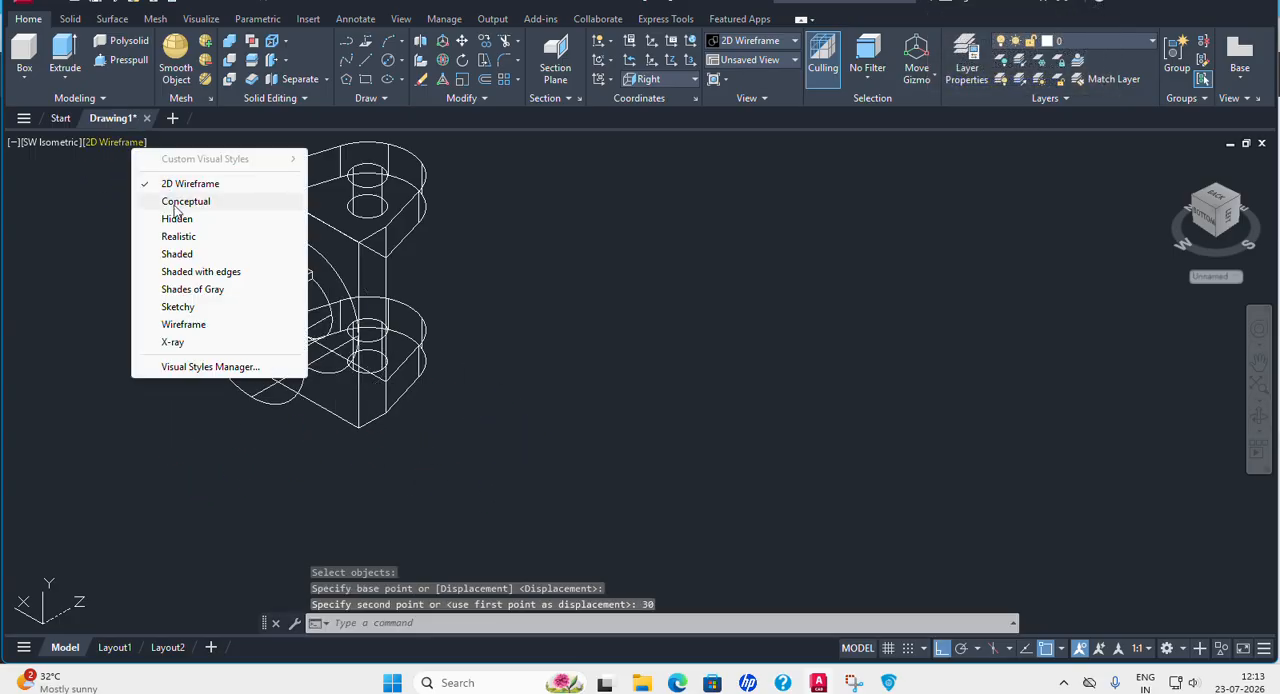
left_click(194, 201)
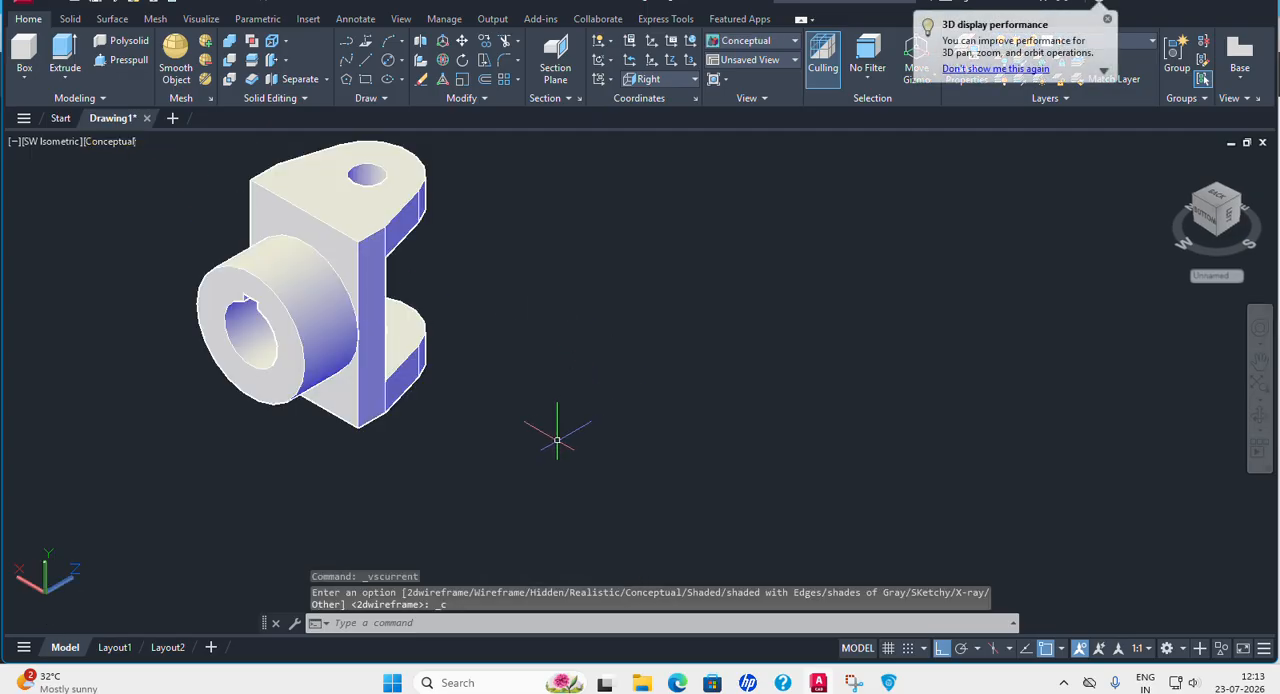
mouse_move(574, 427)
middle_mouse_down("shift")
mouse_move(657, 337)
mouse_move(714, 349)
mouse_move(583, 366)
mouse_move(518, 342)
middle_mouse_up("shift")
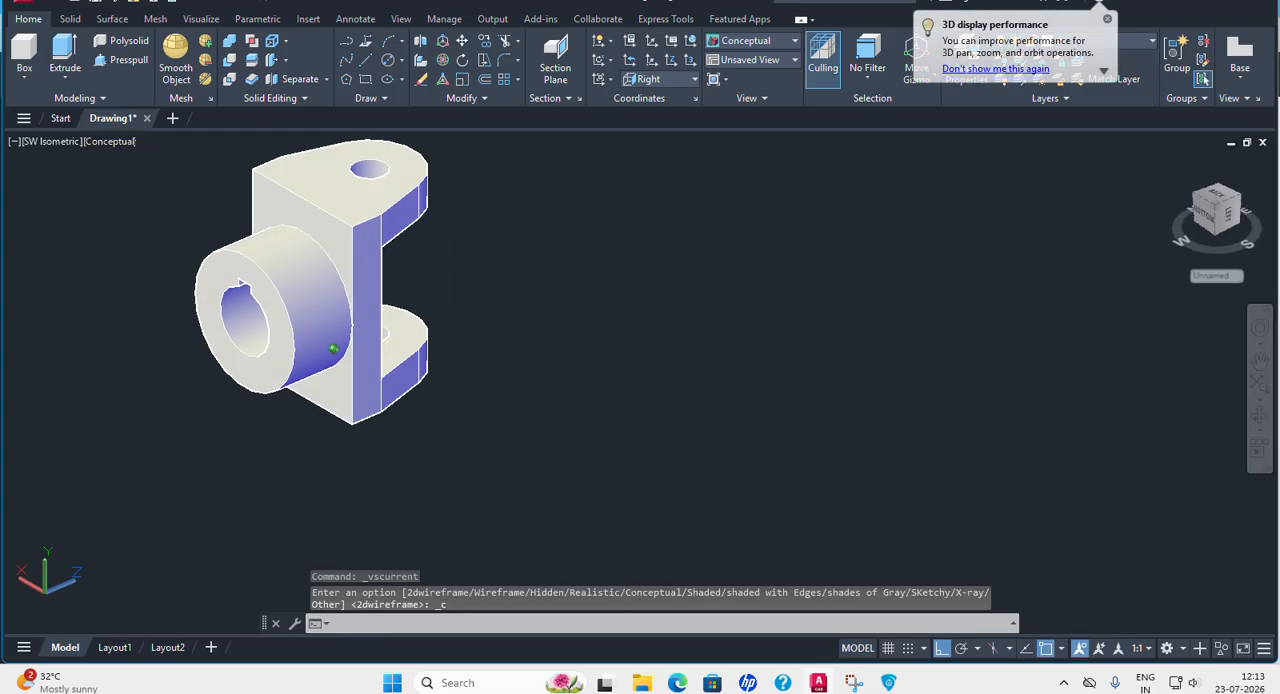
Examine the yoke and boss from the SE Isometric view and the SW Isometric view.
left_click(52, 142)
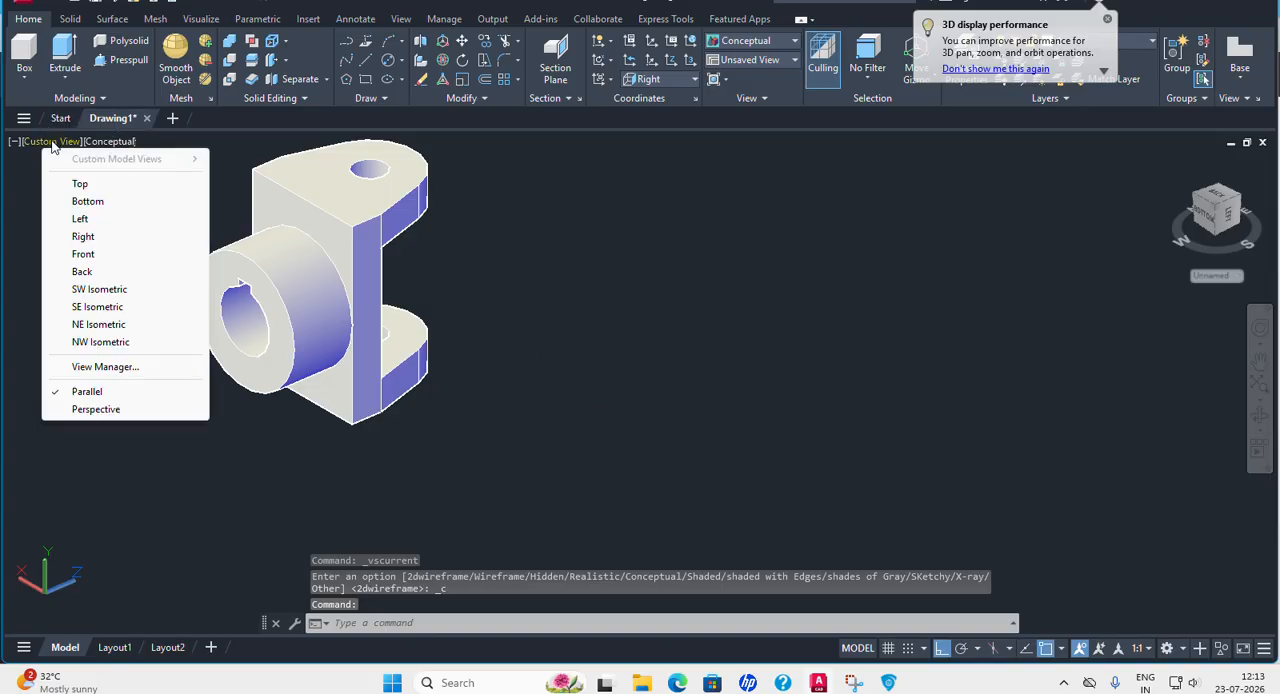
left_click(95, 307)
left_click(47, 141)
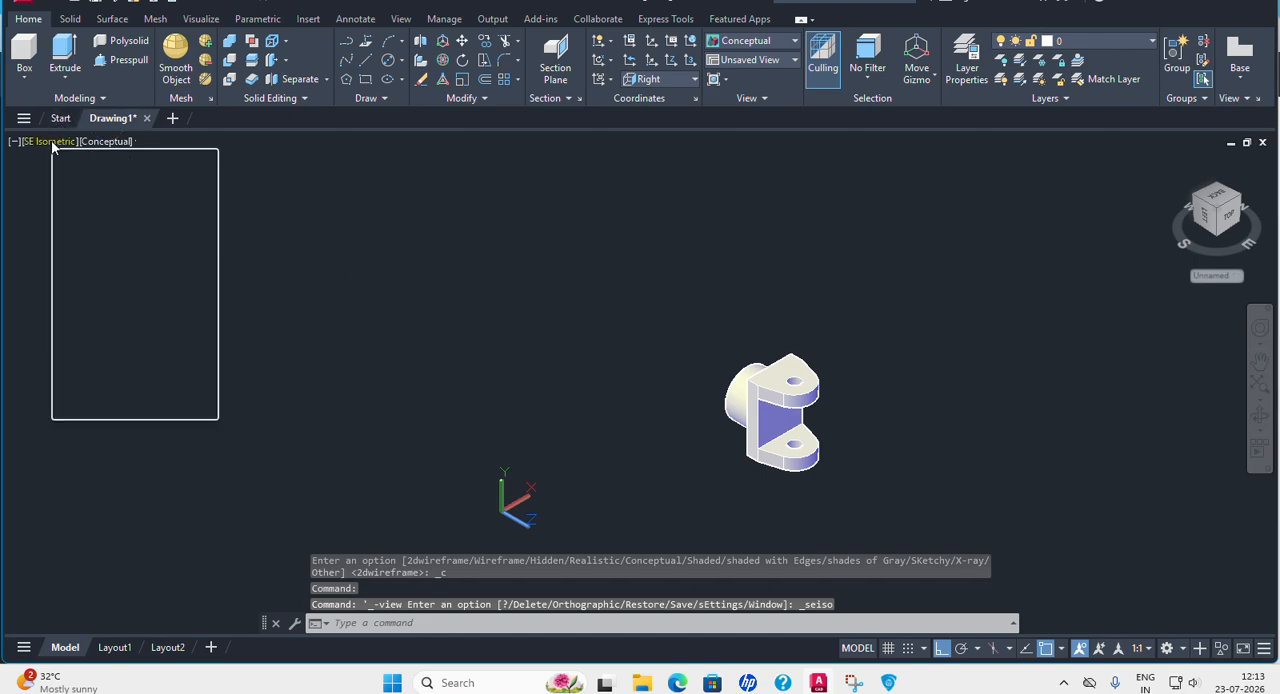
left_click(106, 308)
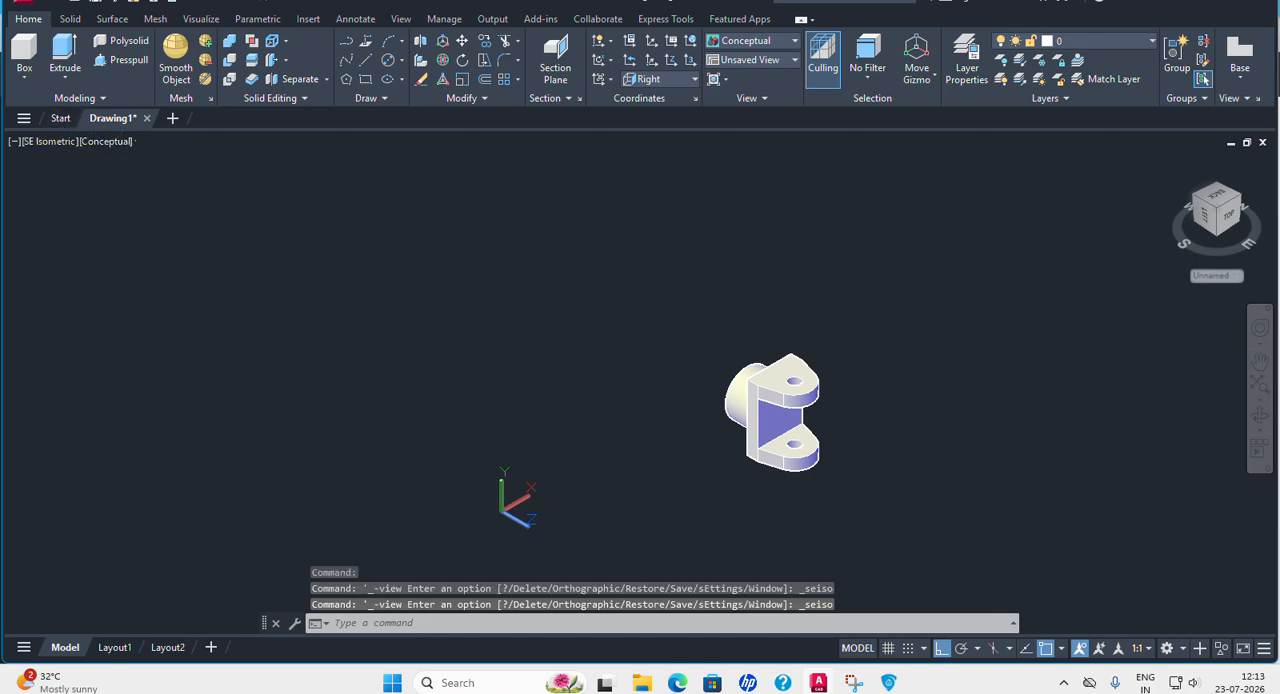
left_click(42, 143)
left_click(100, 306)
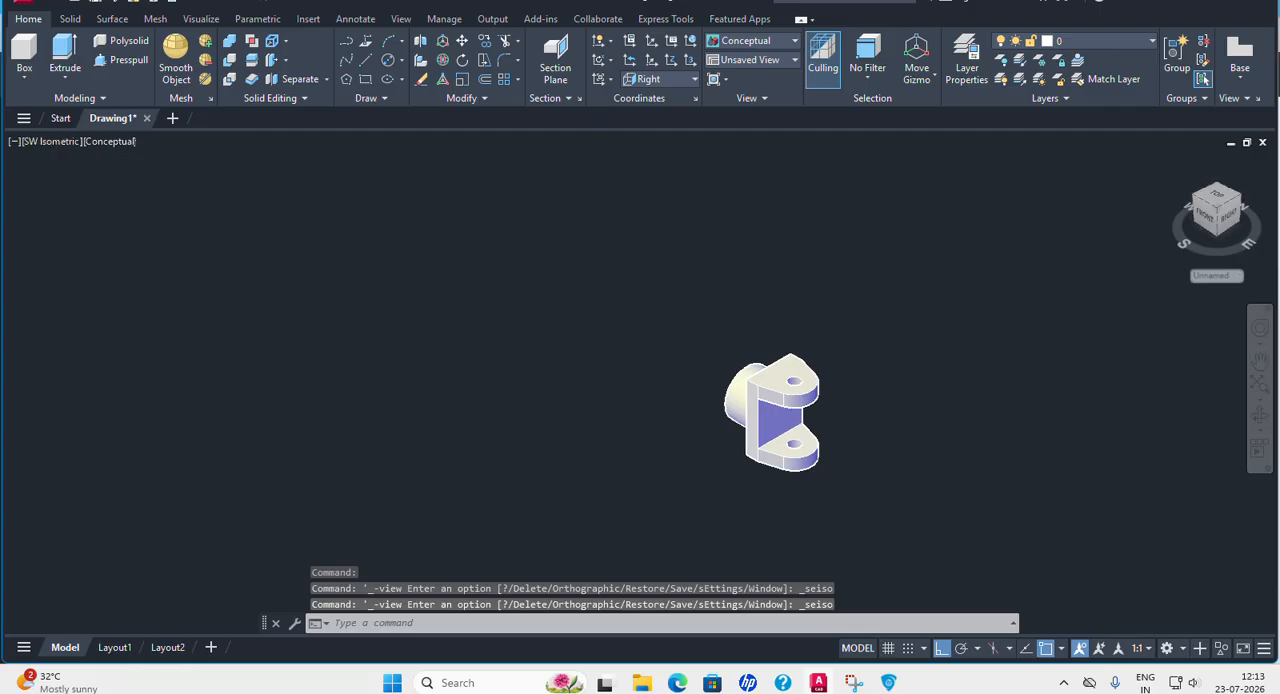
middle_click_drag(472, 373, 295, 301)
scroll(496, 292, "up", 2)
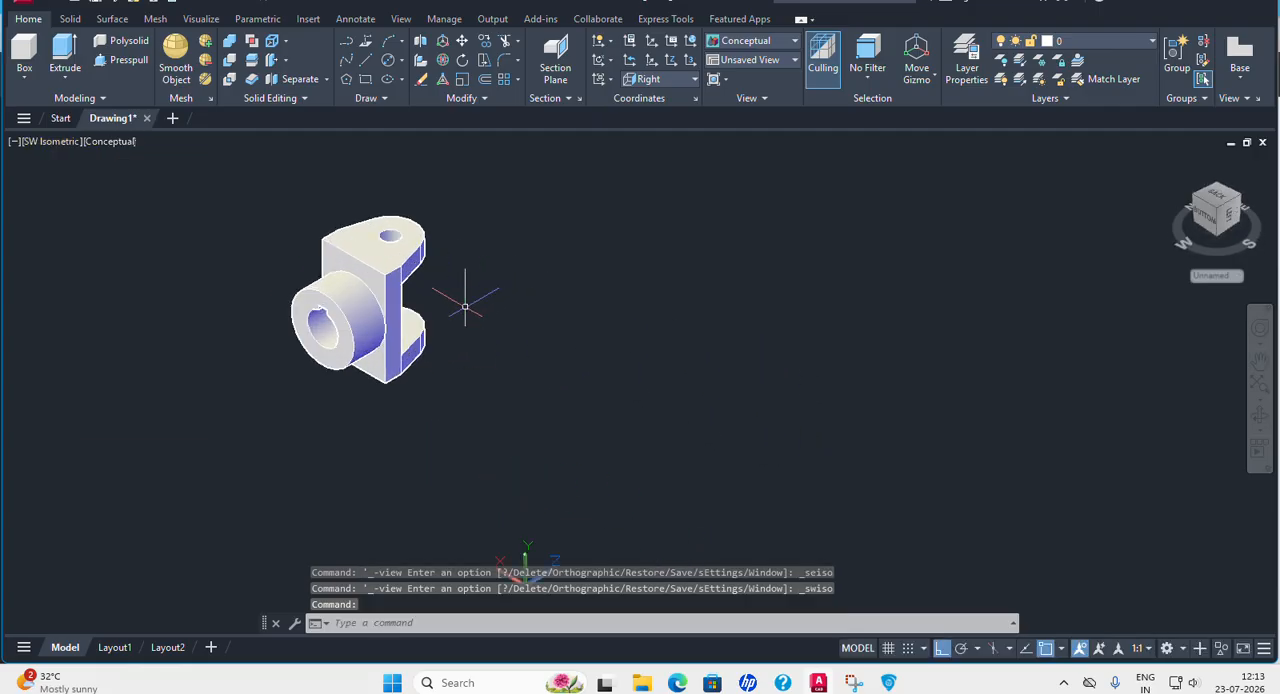
Union the yoke body with the bored boss on its back.
left_click(389, 293)
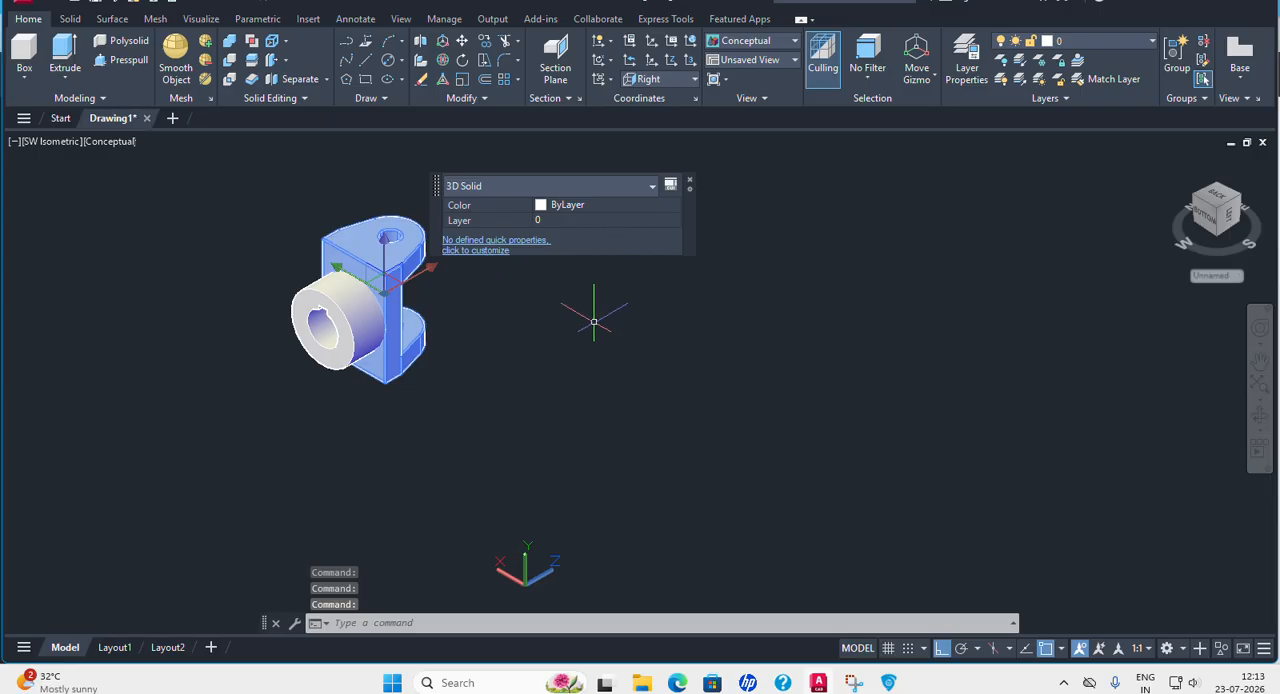
key("Escape")
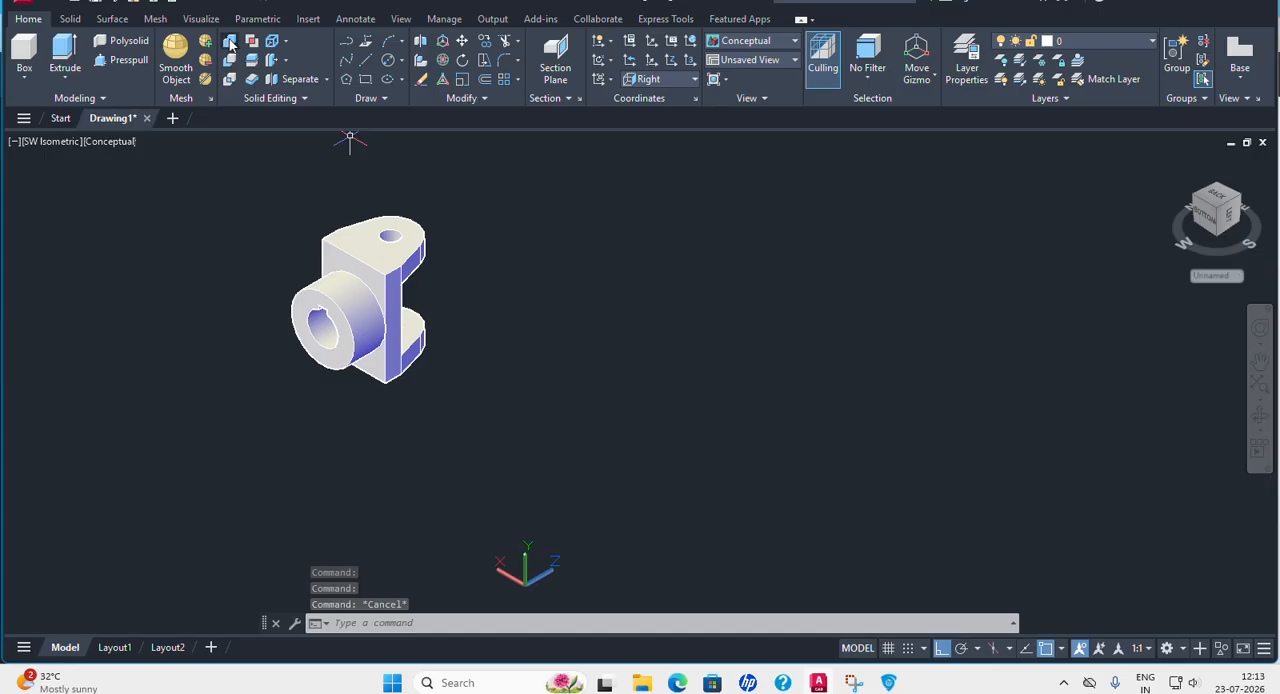
left_click(230, 44)
left_click(393, 262)
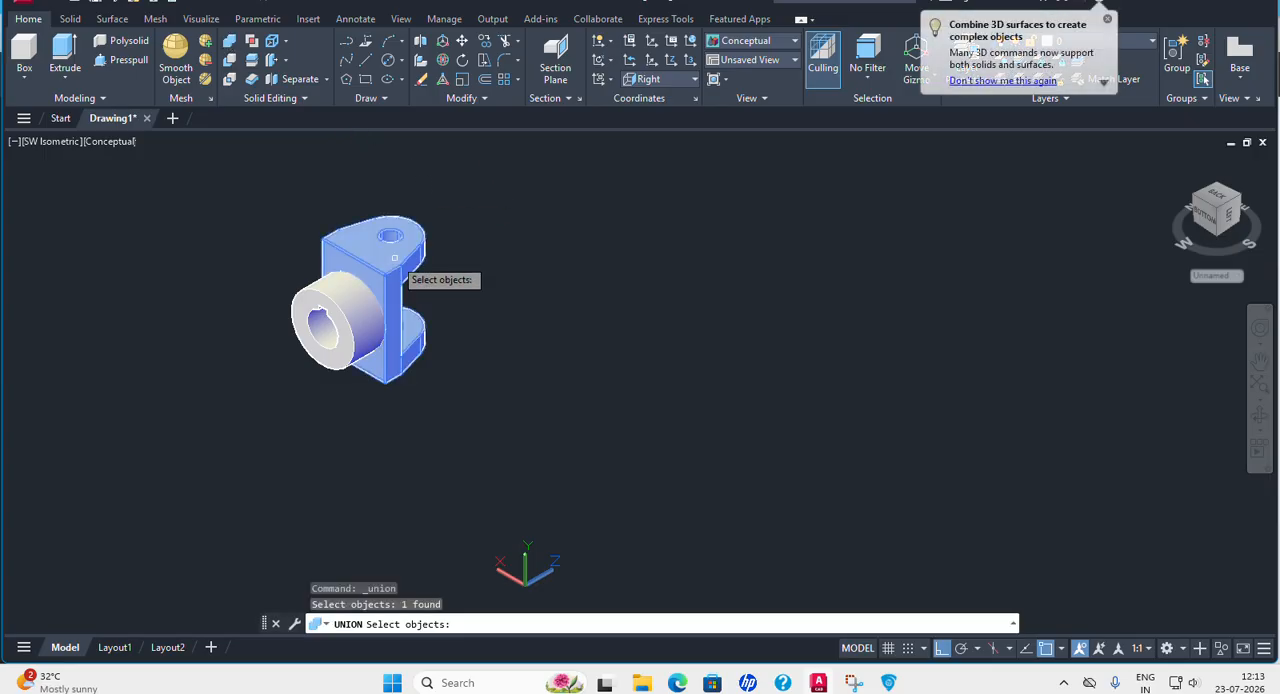
left_click(347, 297)
key("Return")
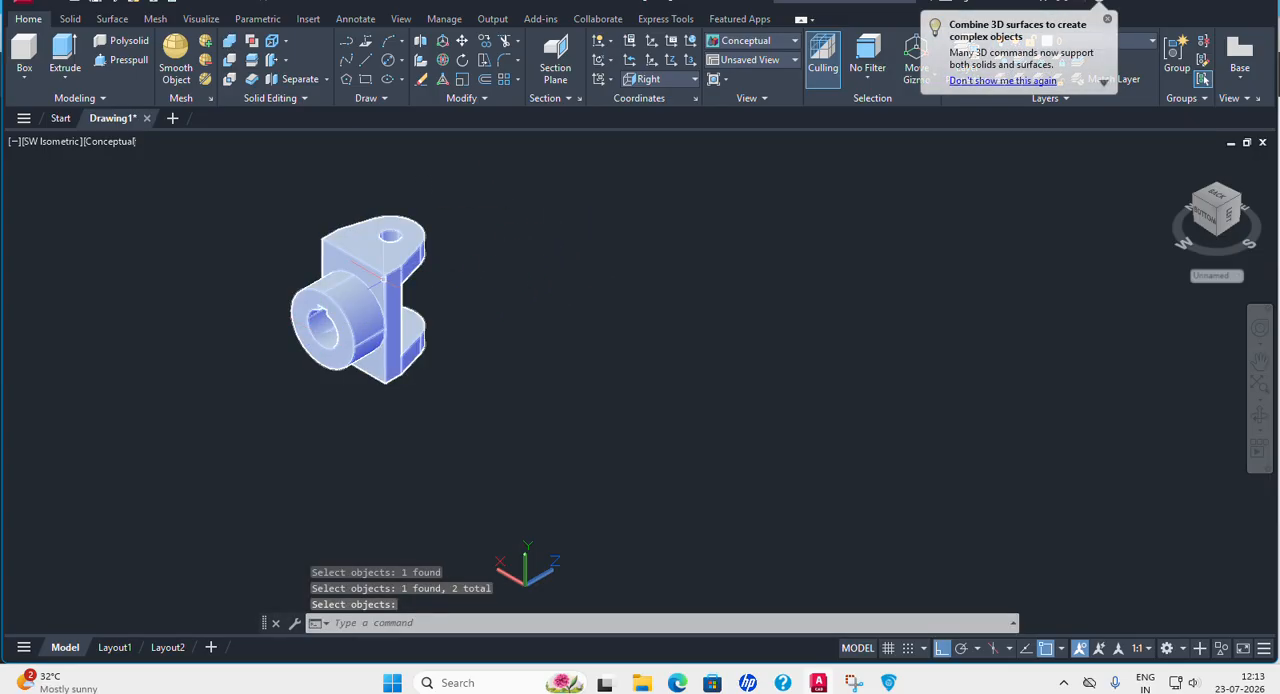
Set the color of the joined yoke solid to Green.
key("Return")
left_click(386, 269)
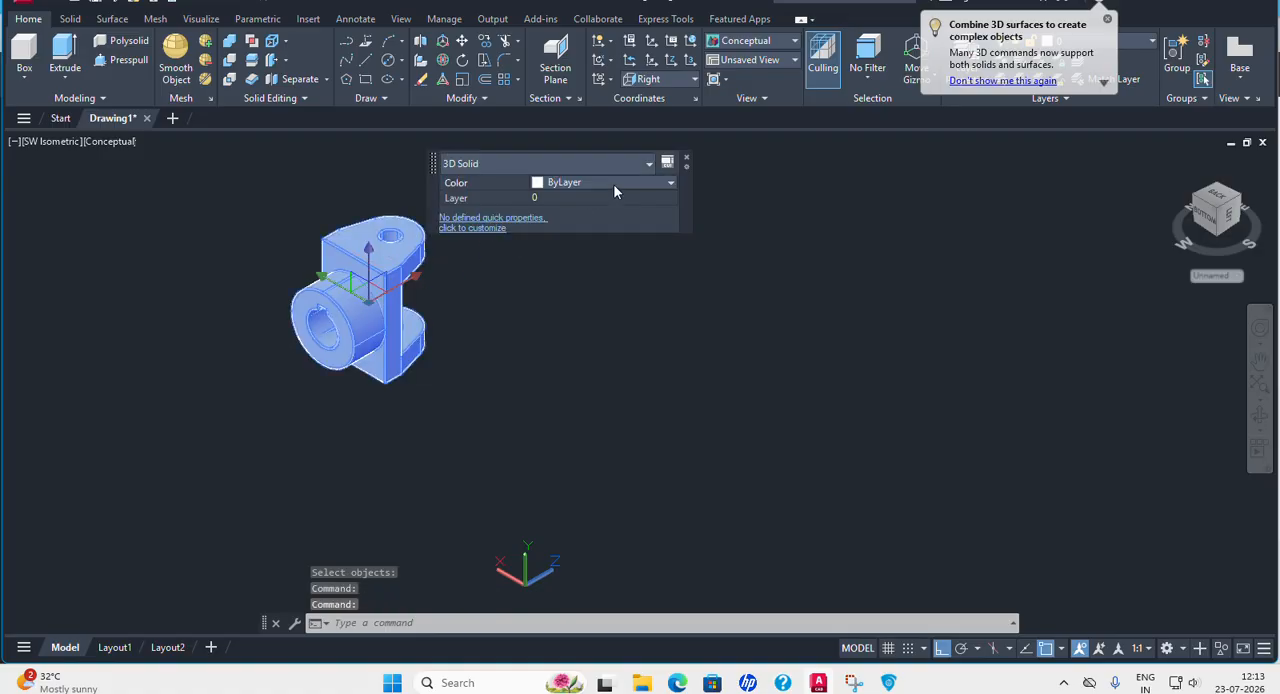
left_click(613, 184)
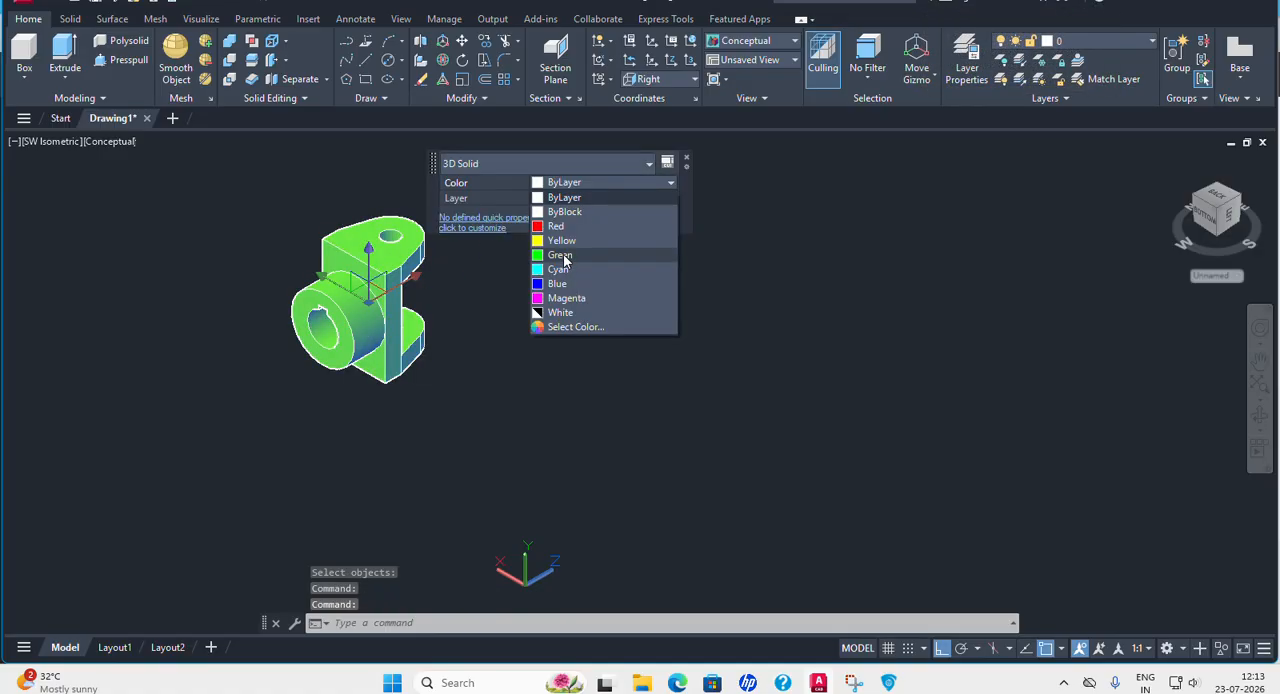
left_click(561, 256)
key("Escape")
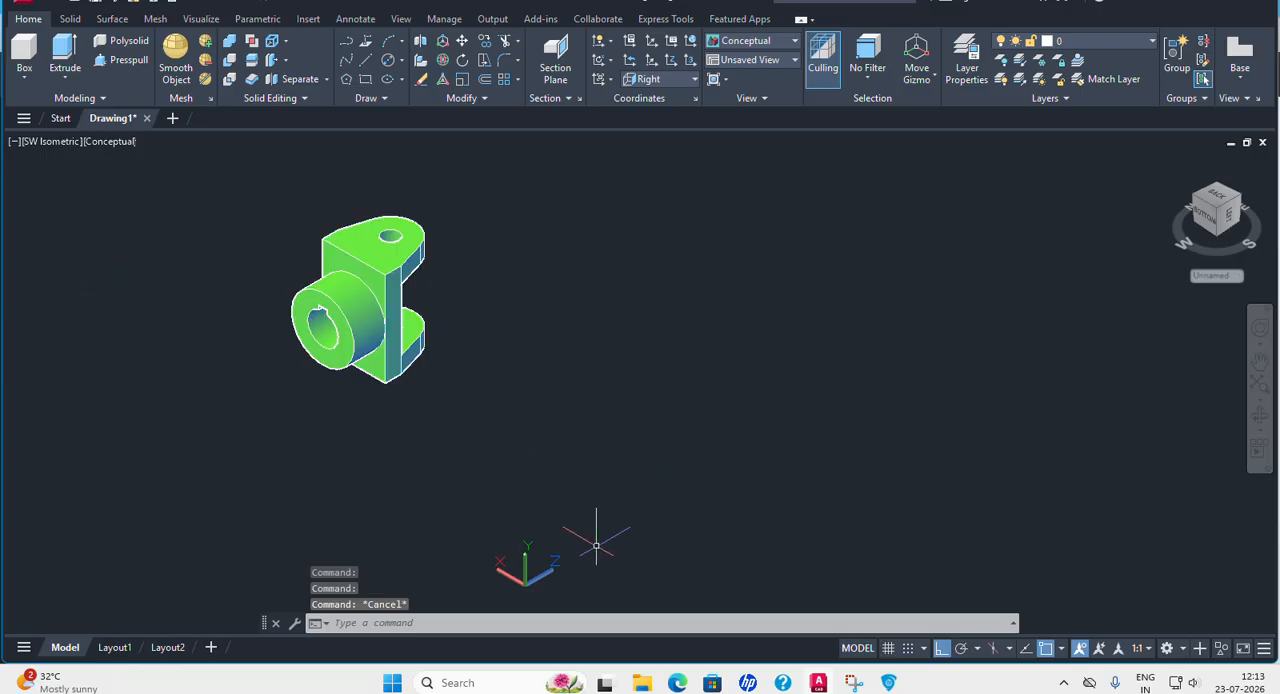
Switch to the PDF, examine the Part No. 3 Centre Block drawing for its dimensions, and return to AutoCAD.
left_click(889, 683)
scroll(865, 397, "down", 10)
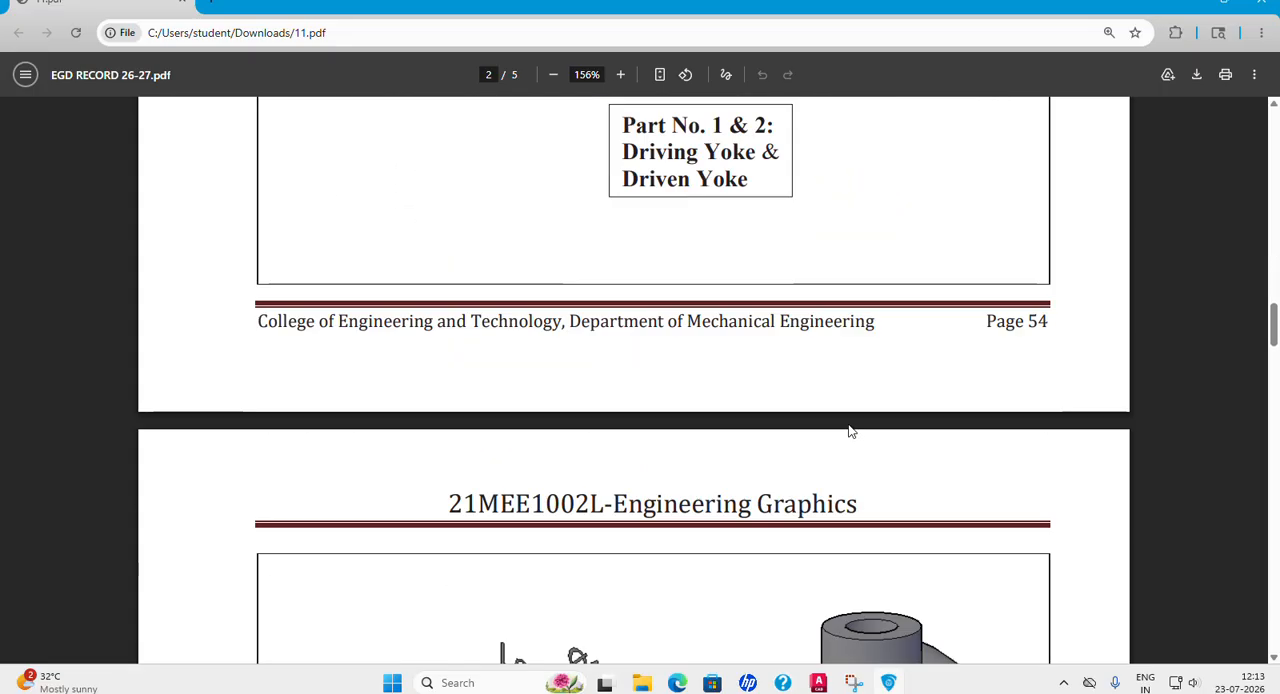
scroll(849, 425, "down", 4)
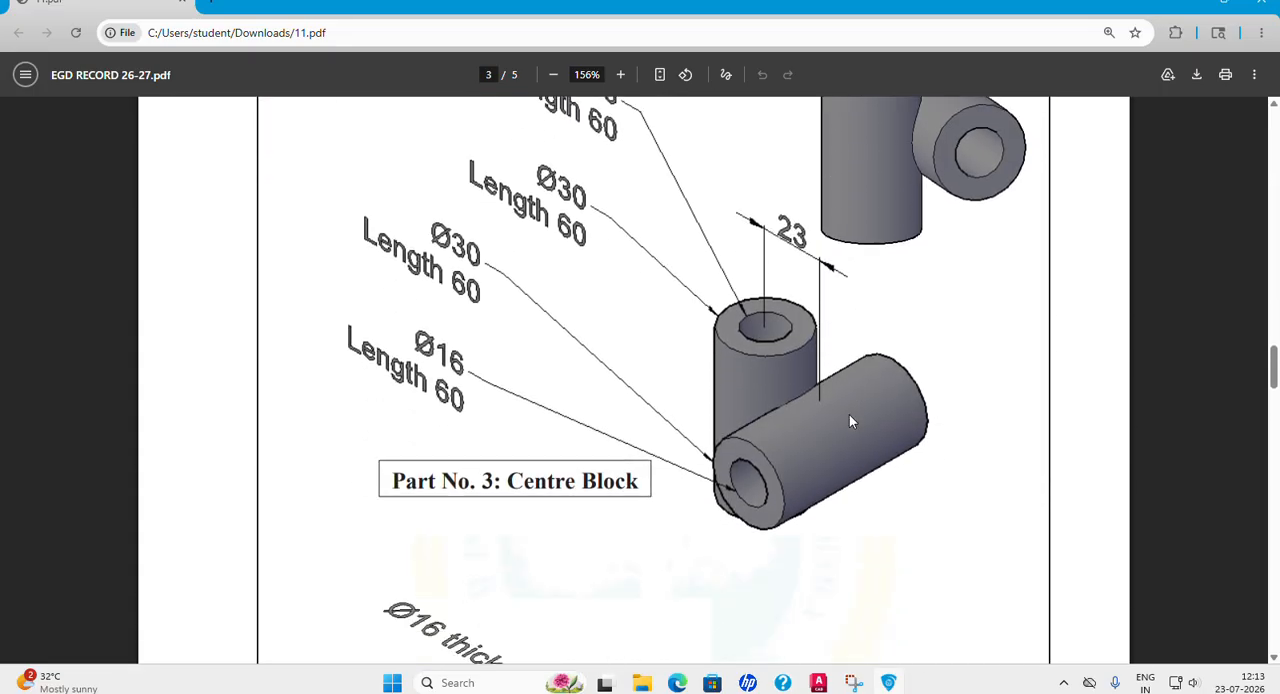
scroll(838, 357, "up", 1)
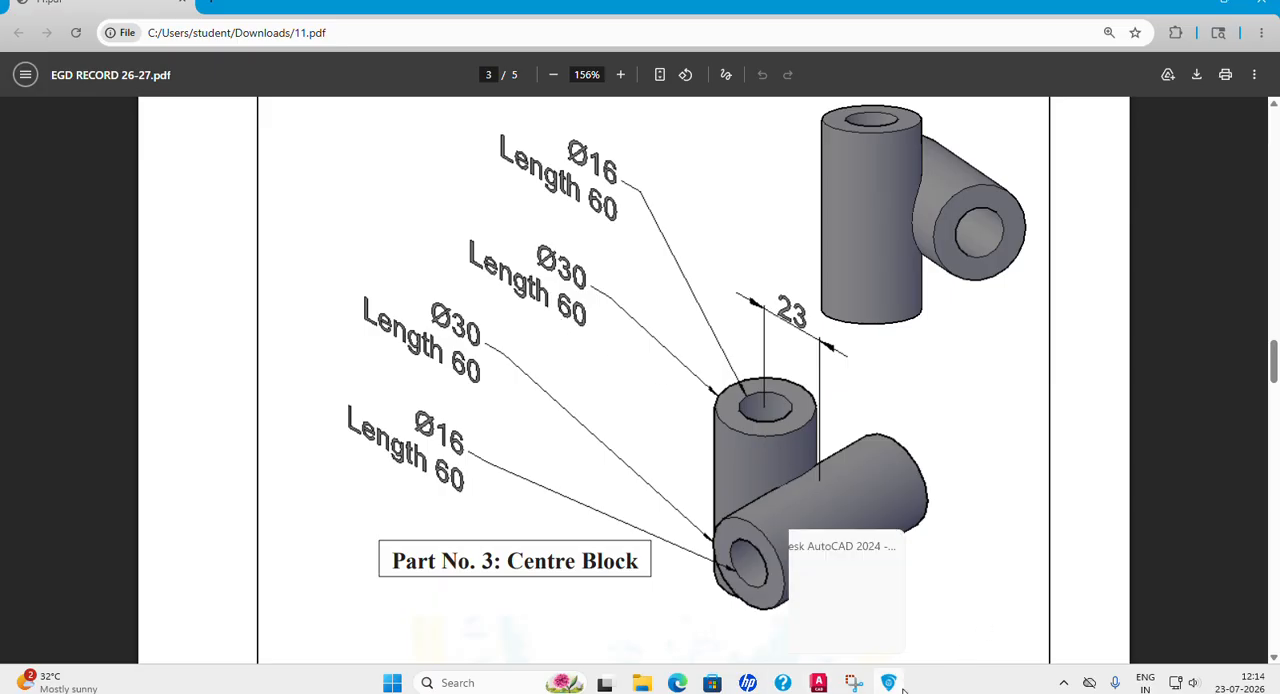
mouse_move(886, 686)
mouse_move(832, 689)
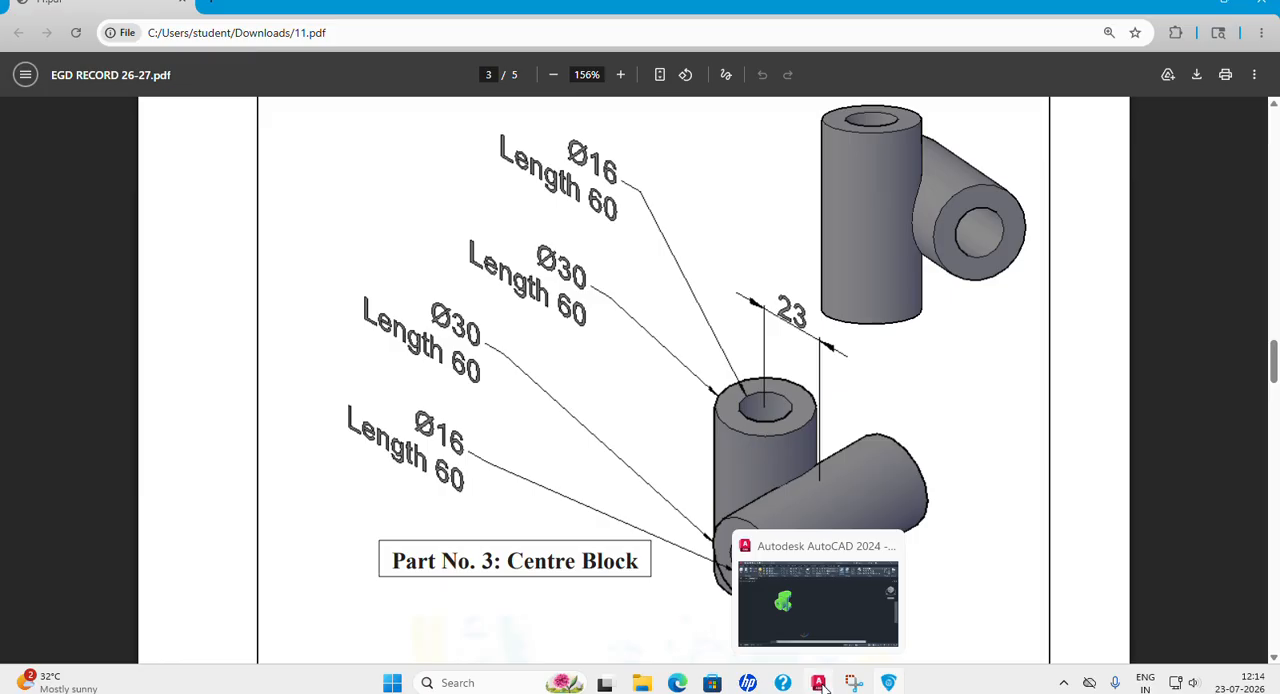
left_click(820, 684)
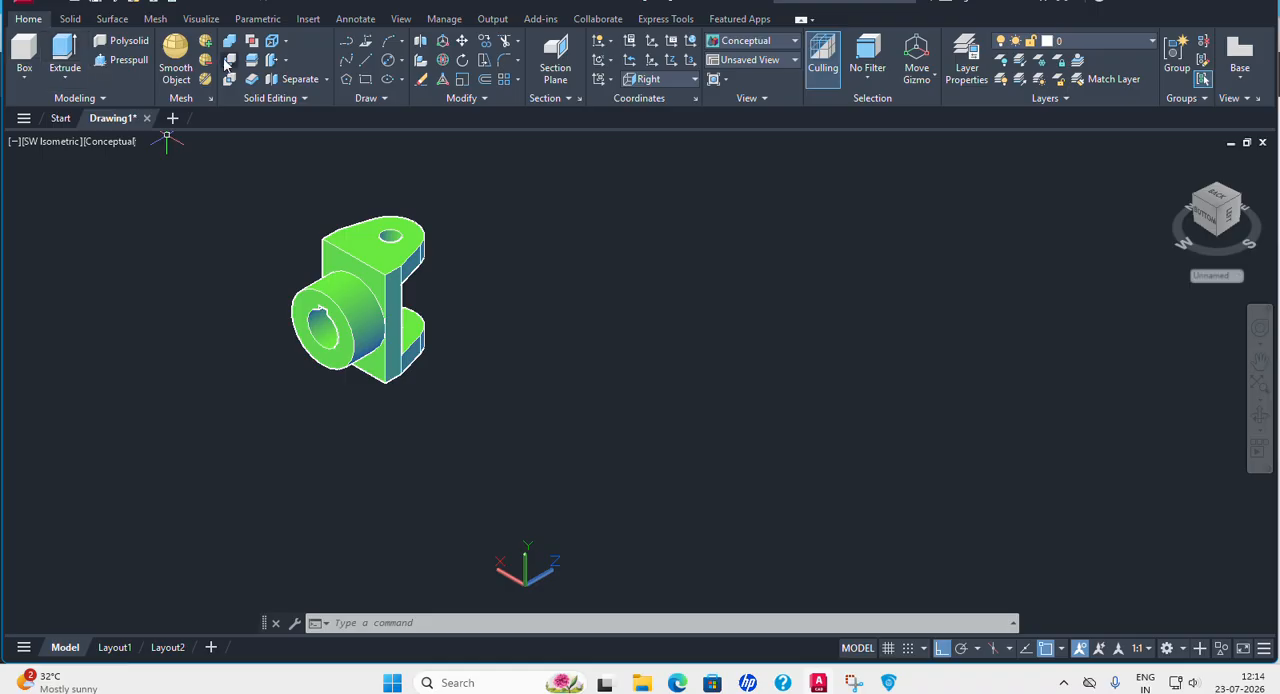
Create a cylinder of diameter 30 and height 60 in the empty space beside the yoke.
left_click(24, 77)
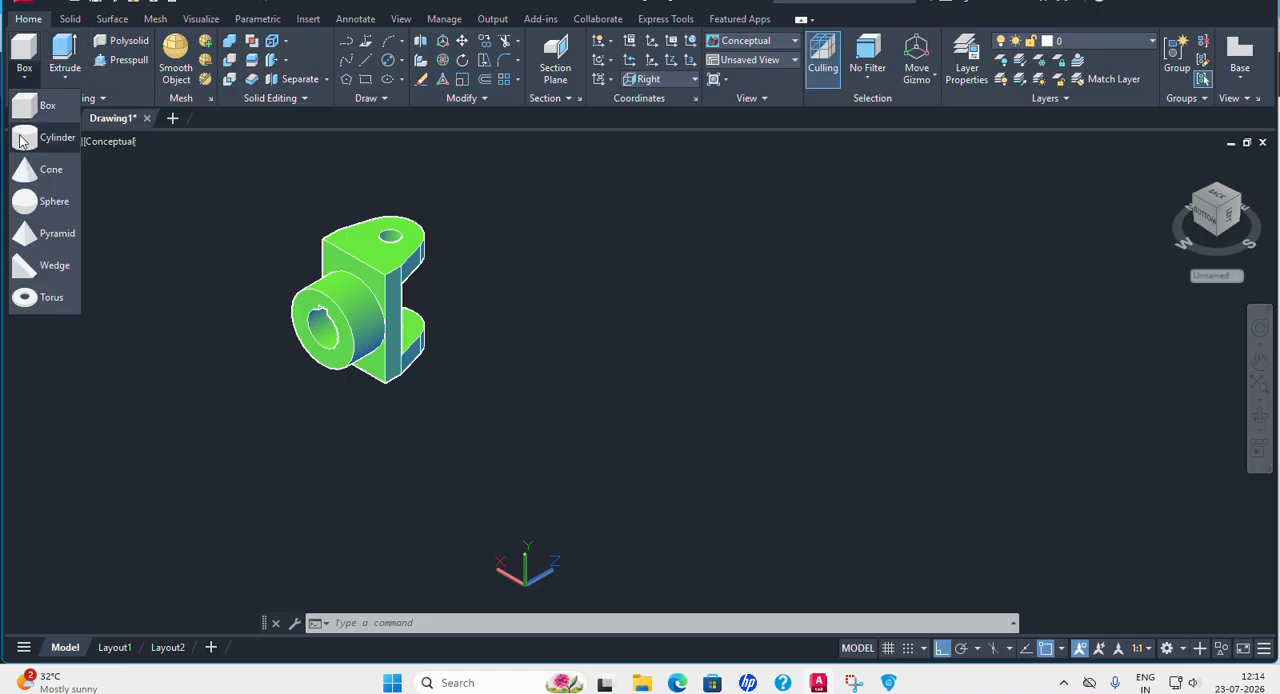
left_click(24, 138)
left_click(622, 392)
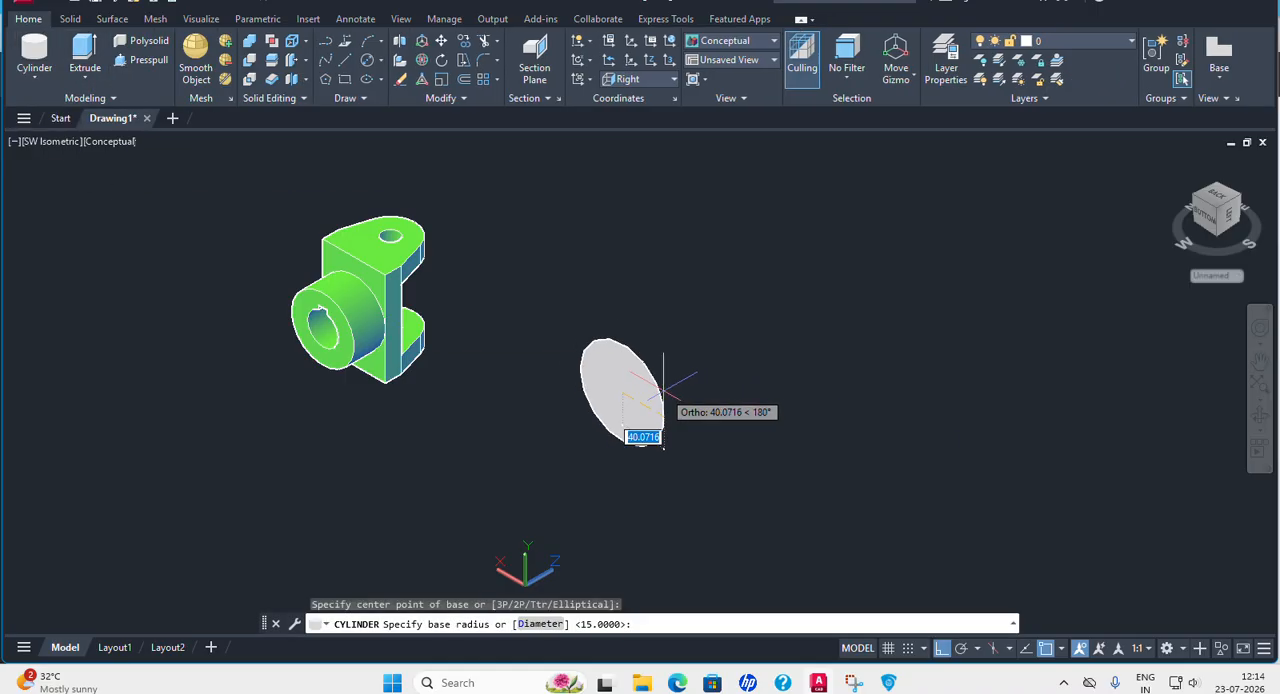
scroll(650, 390, "up", 2)
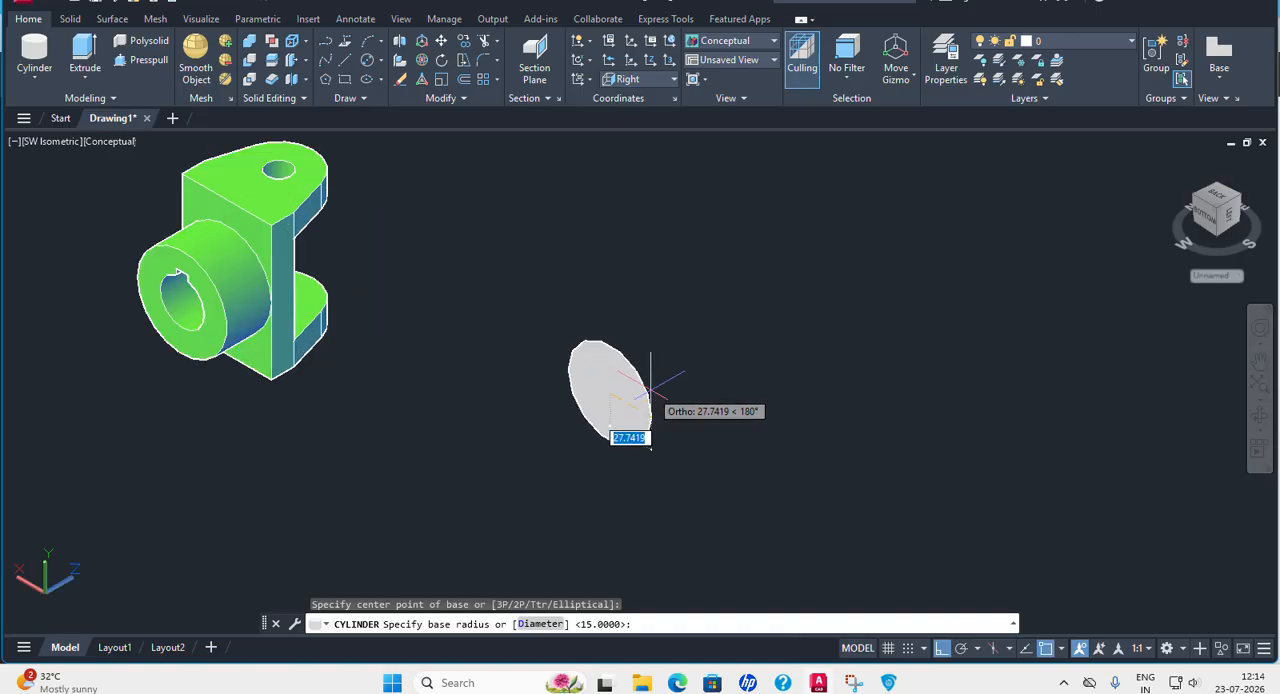
left_click(540, 623)
type("30")
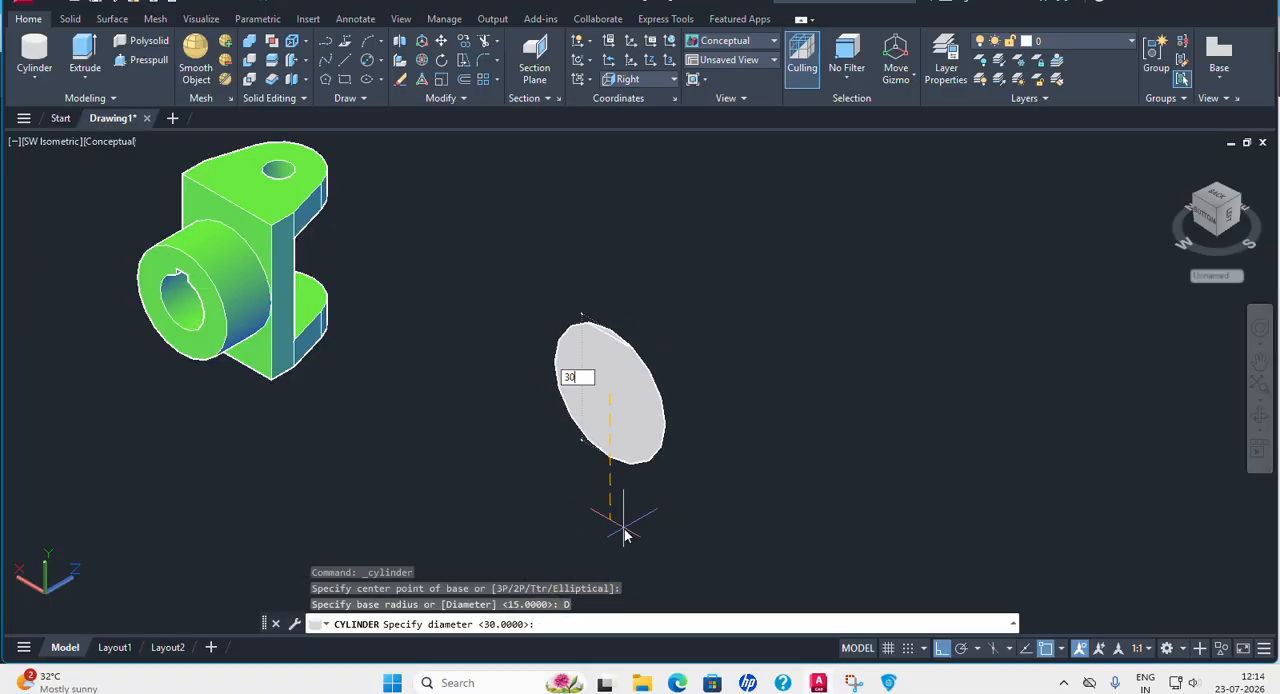
key("Return")
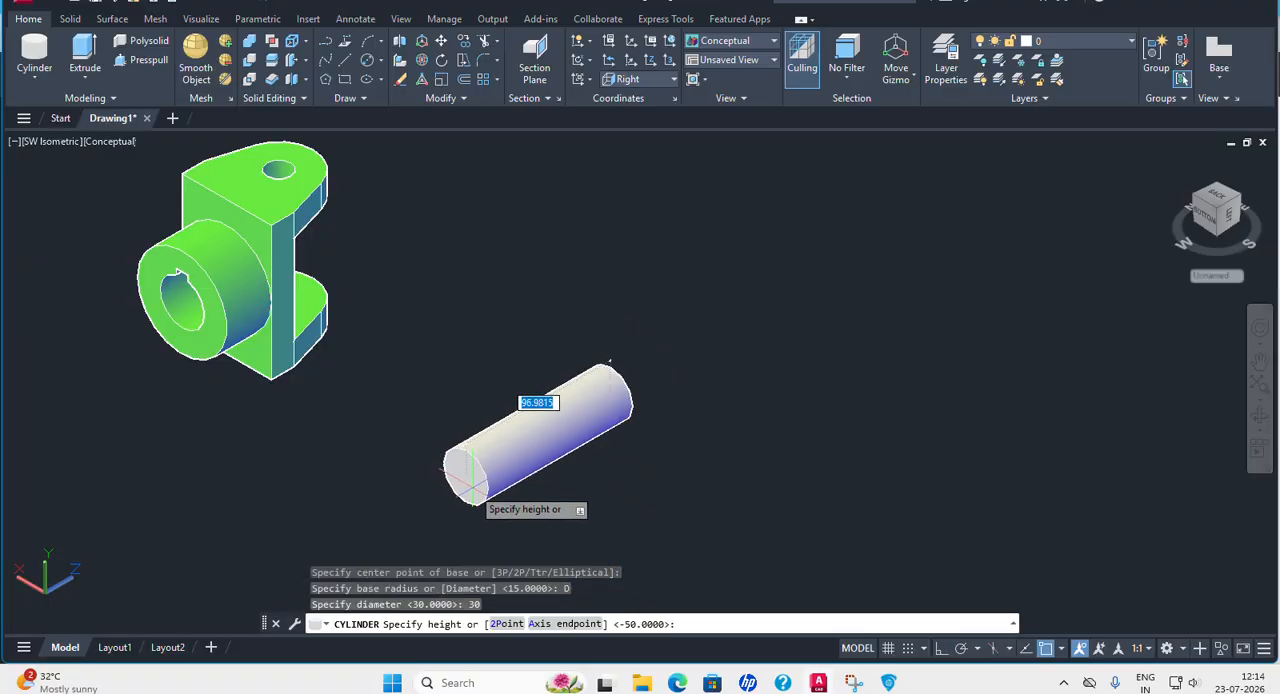
key("Return")
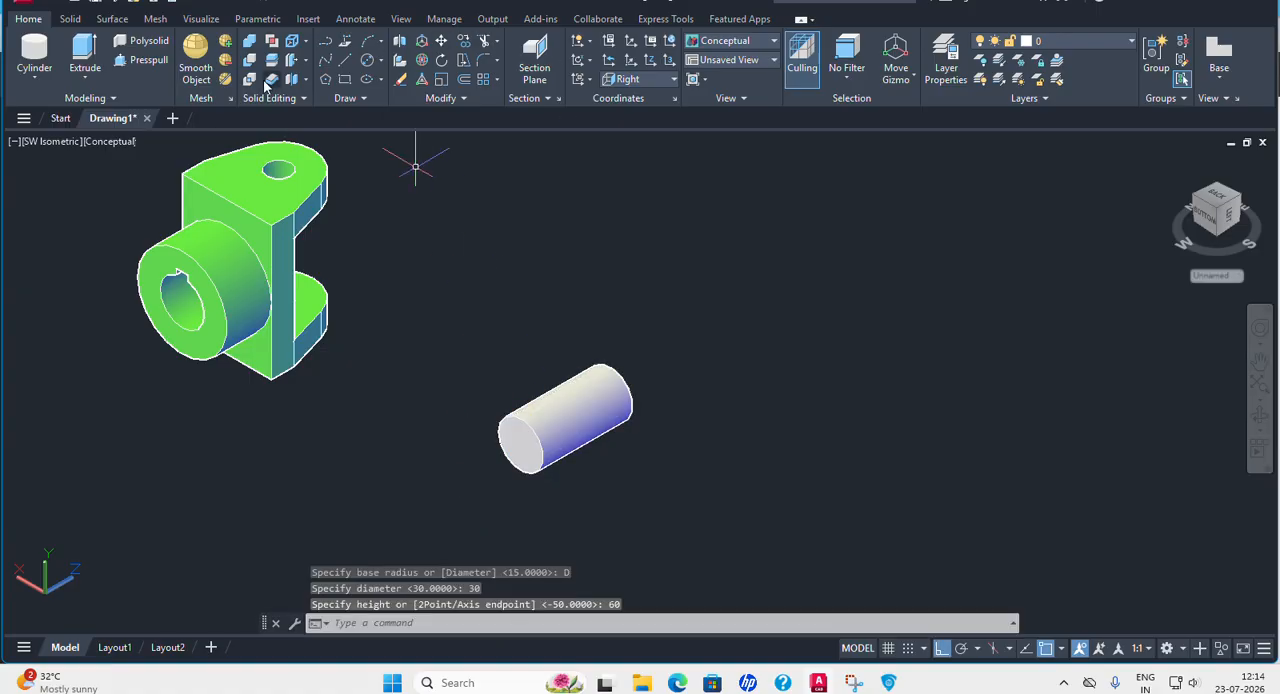
Create a second cylinder of diameter 16 and about 128 long next to the diameter 30 cylinder.
left_click(34, 77)
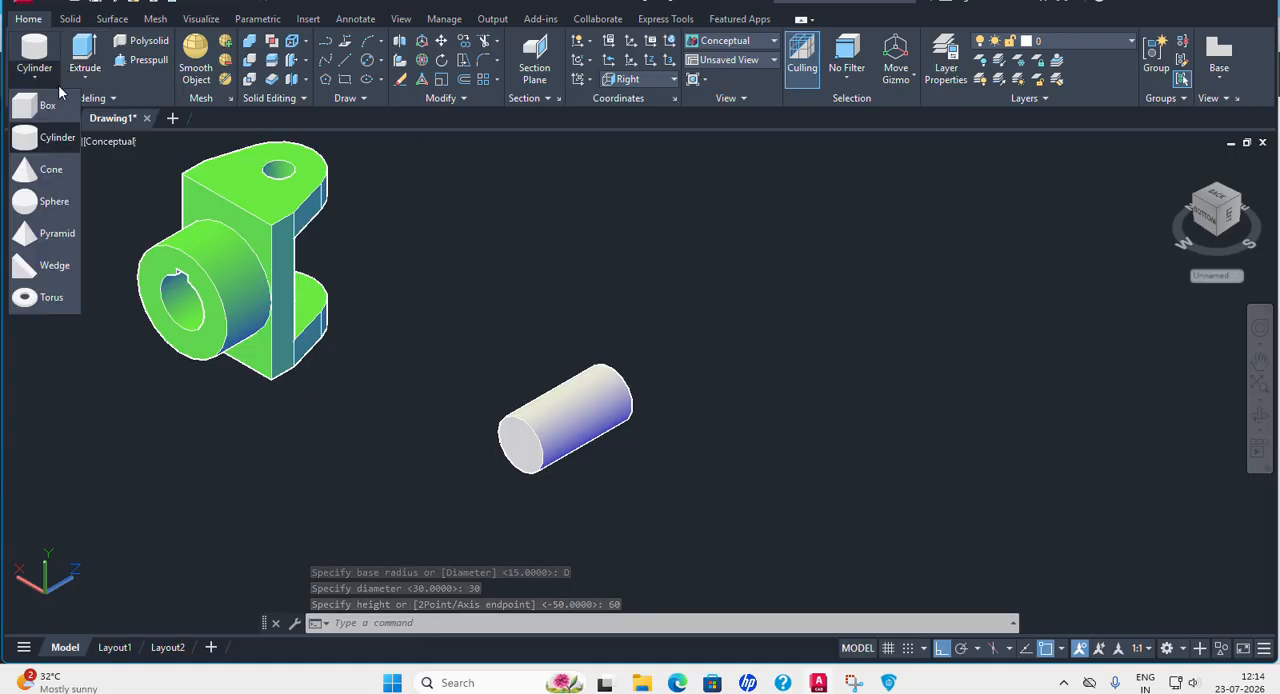
left_click(40, 140)
middle_click_drag(766, 451, 737, 400)
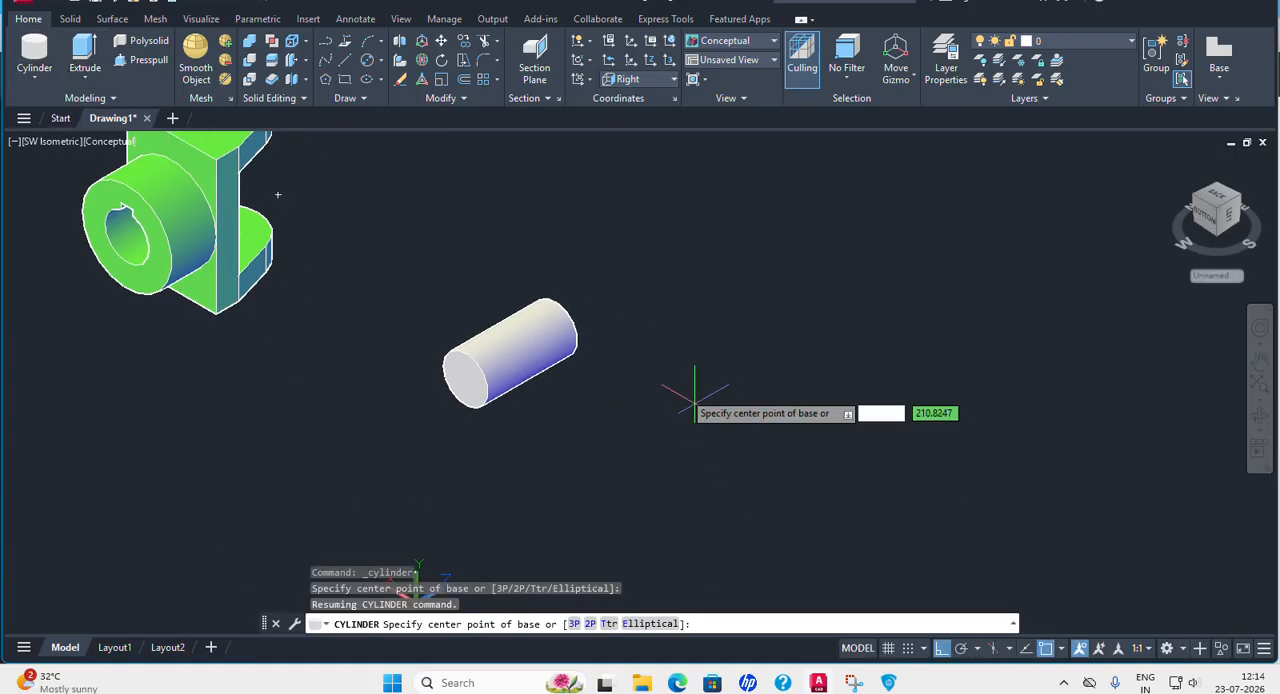
left_click(665, 380)
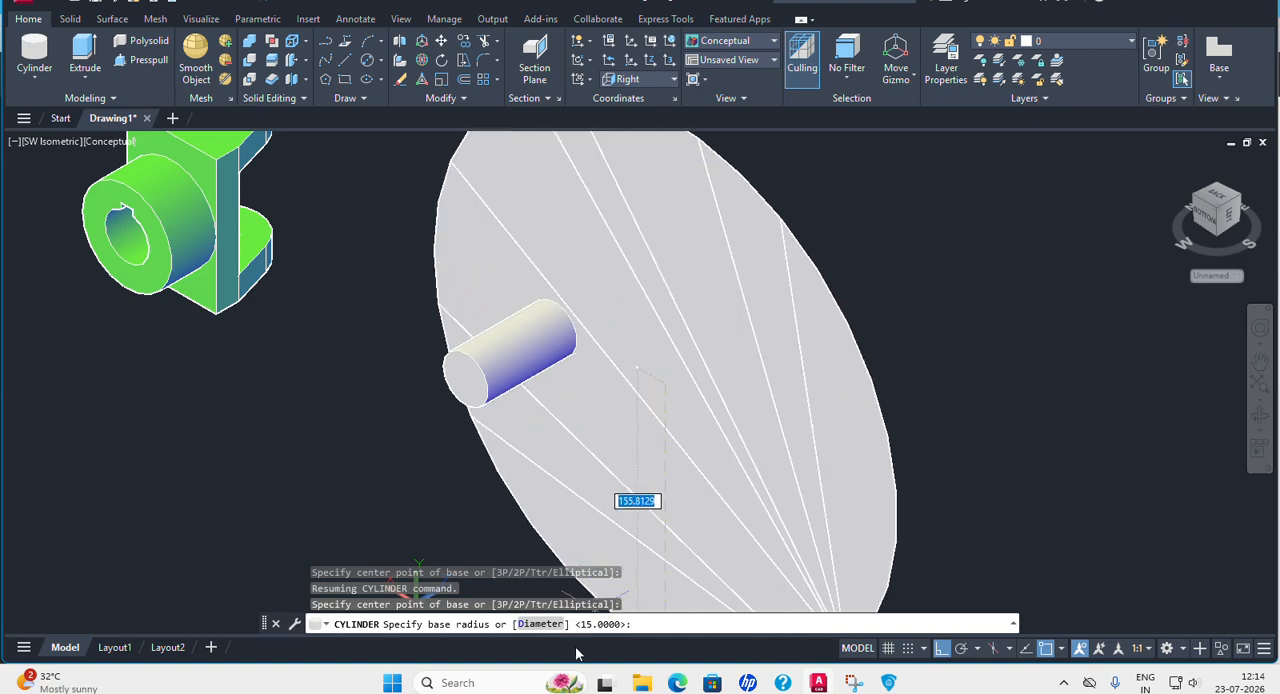
type("d")
key("Return")
type("16")
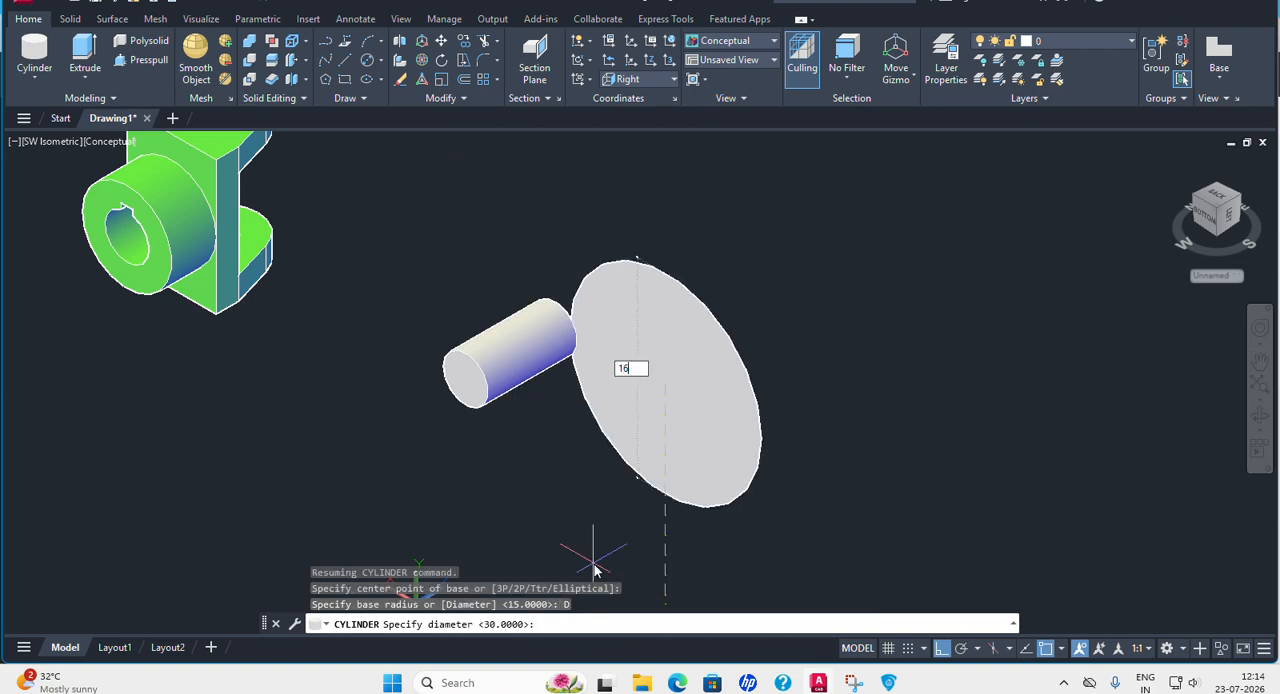
key("Return")
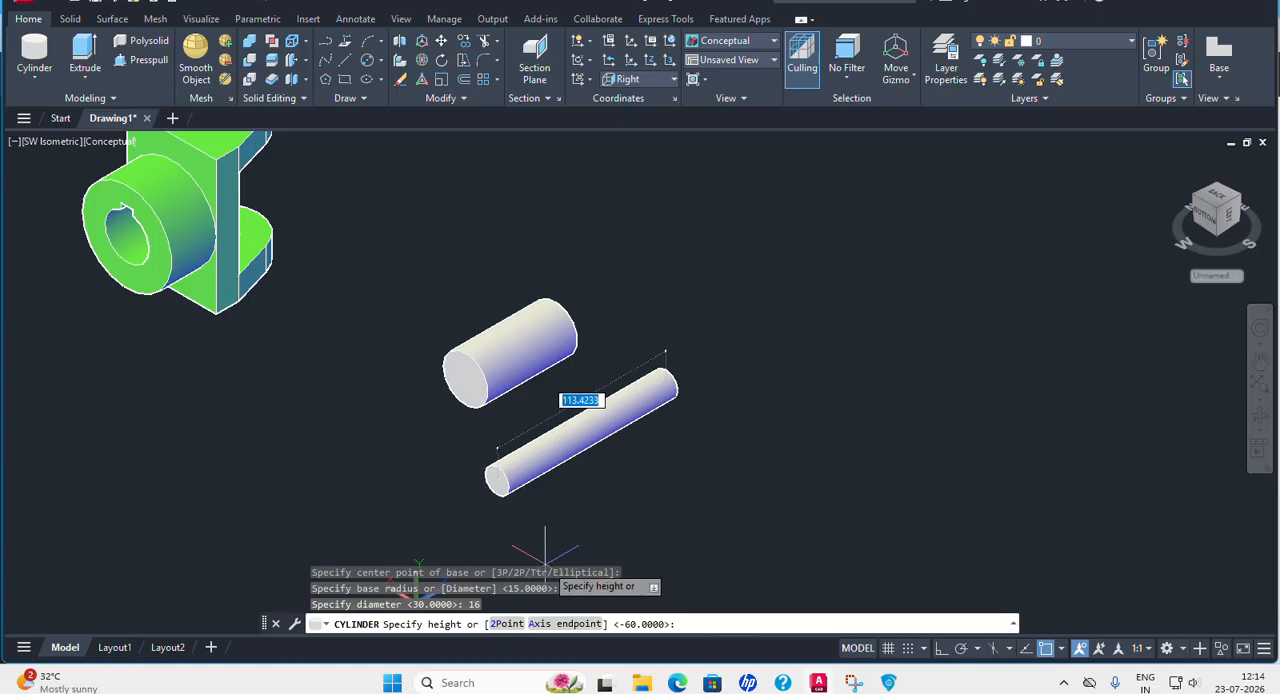
left_click(493, 521)
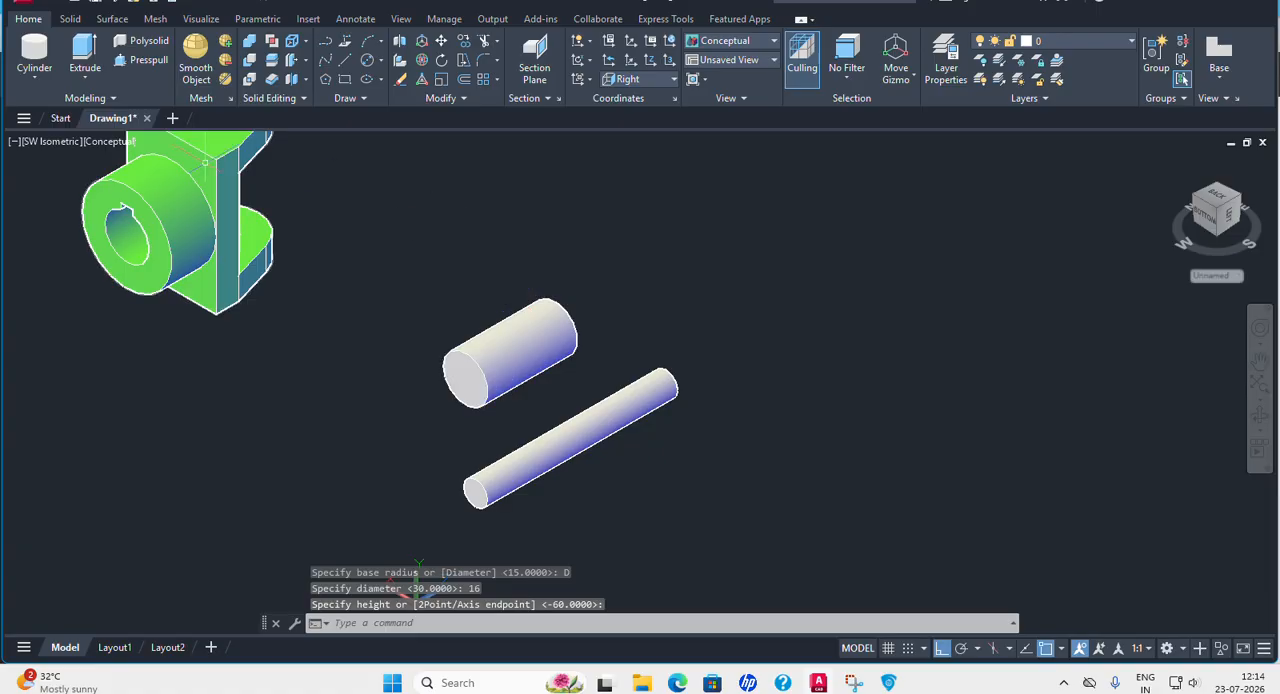
In the 2D Wireframe style, move the thin cylinder by its end center onto the thick cylinder's matching end center.
left_click(113, 147)
left_click(150, 183)
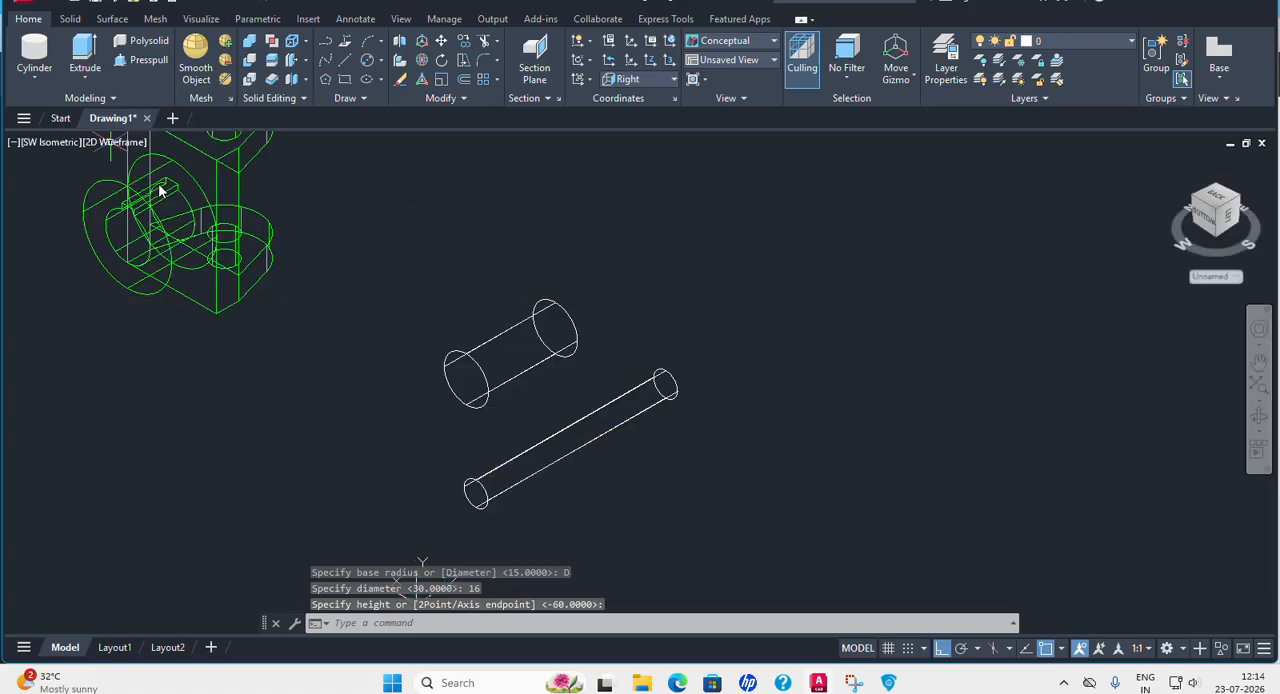
left_click(441, 40)
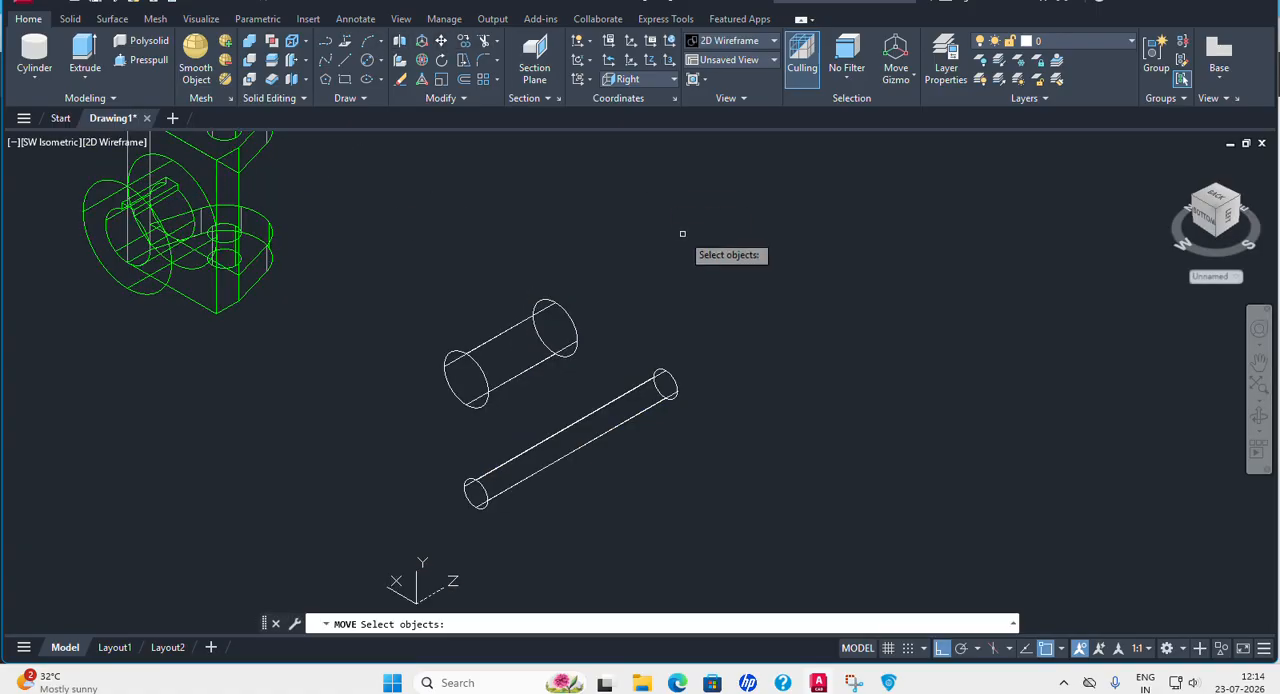
left_click(665, 392)
key("Return")
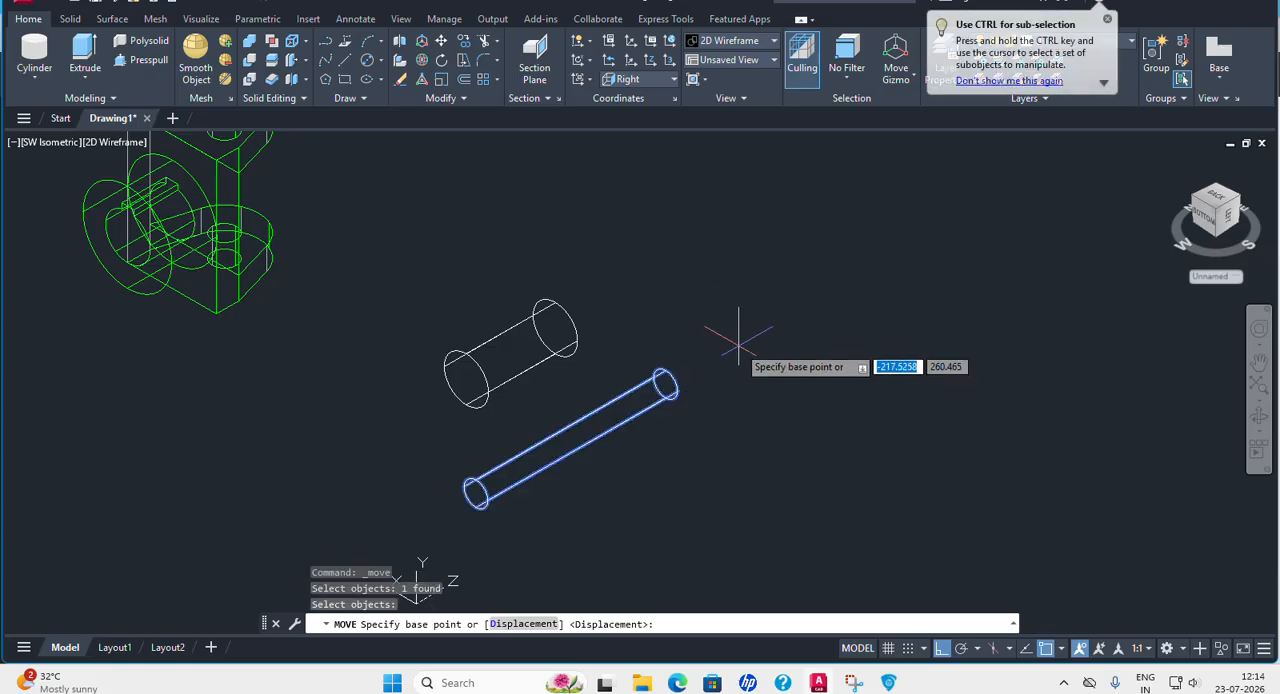
left_click(665, 384)
left_click(560, 320)
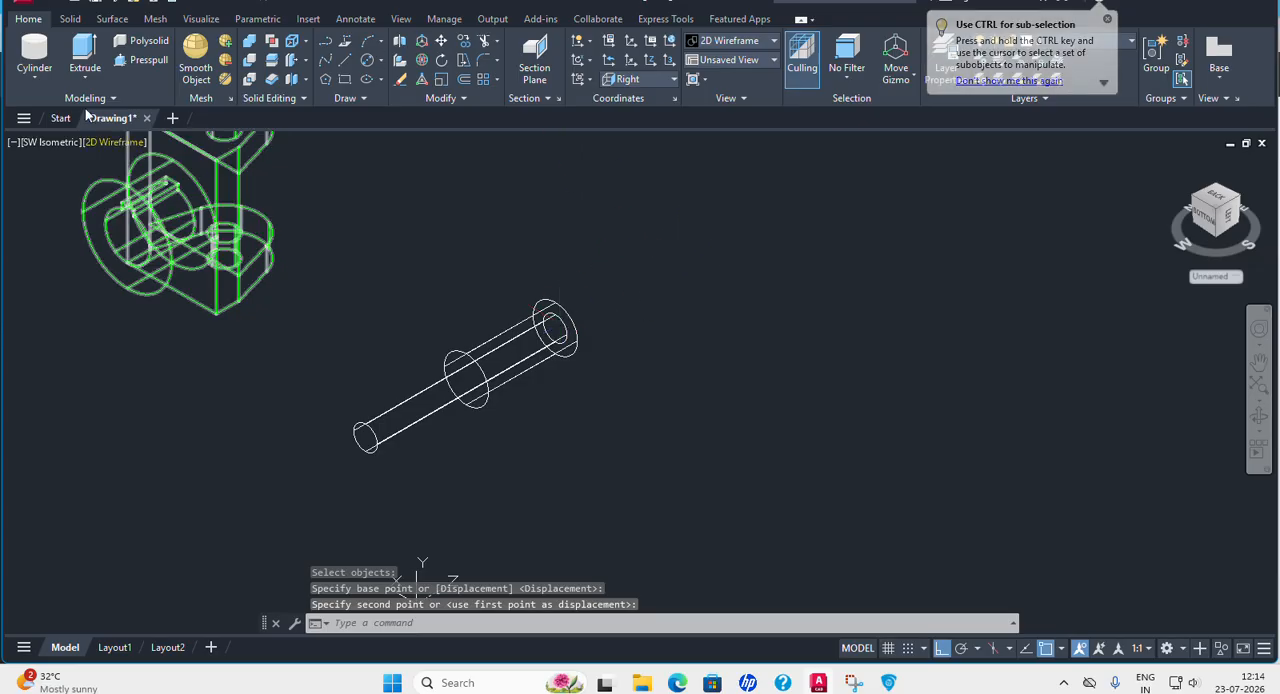
Subtract the thin cylinder from the thick one to bore it through, and return to the Conceptual visual style.
left_click(251, 61)
left_click(549, 307)
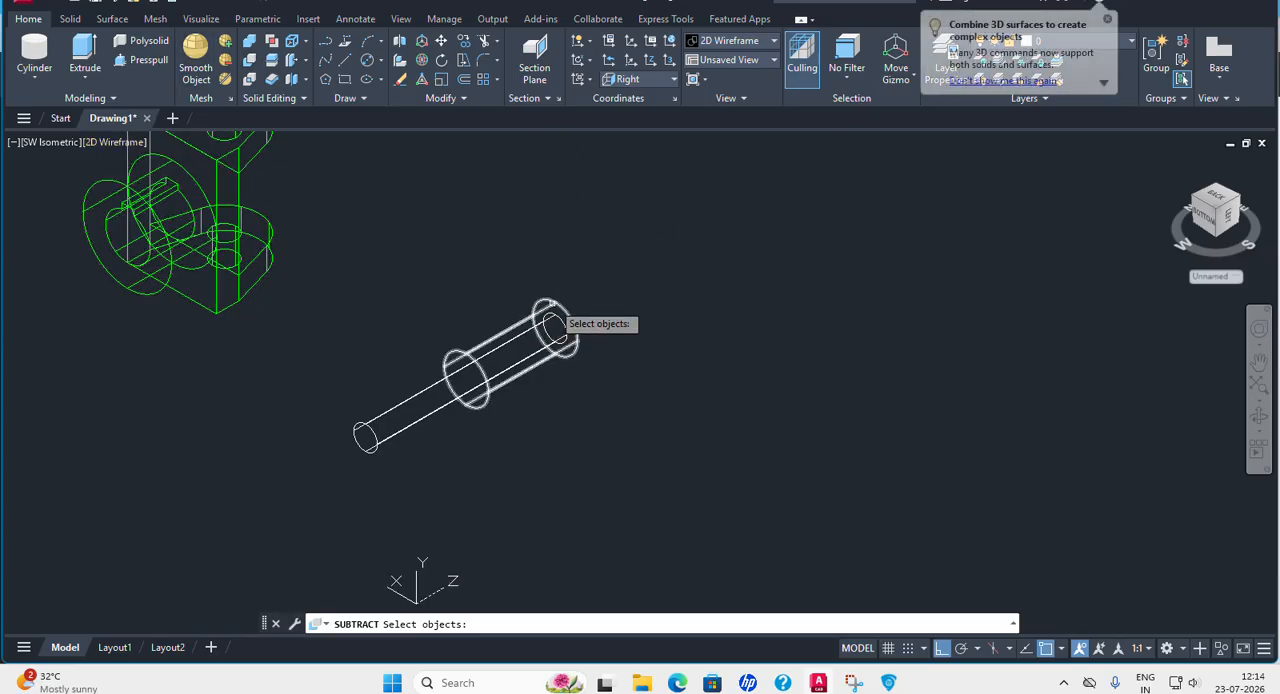
key("Return")
left_click(453, 413)
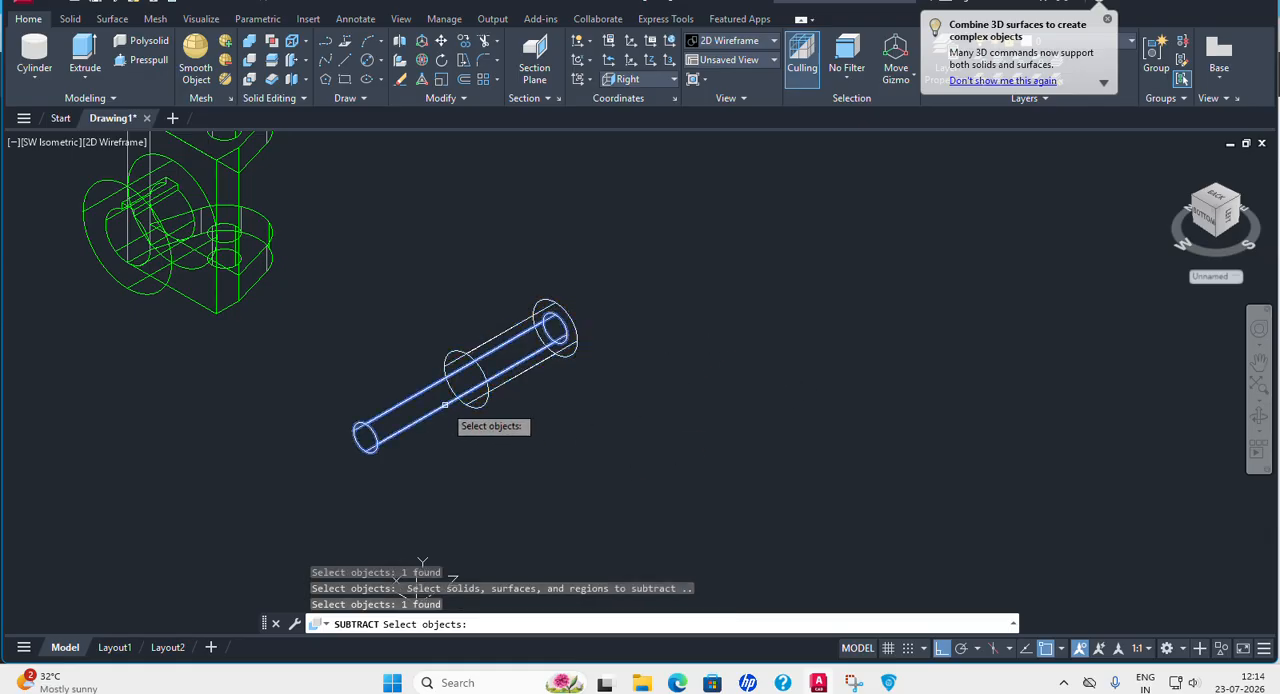
key("Return")
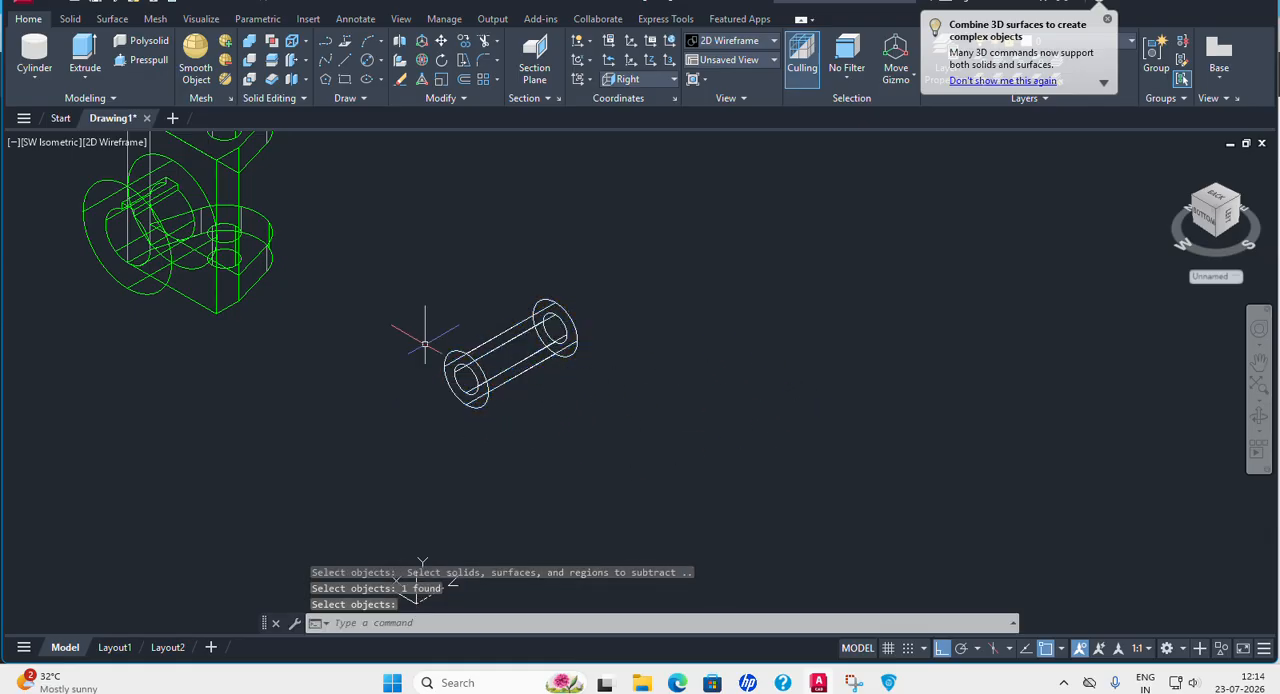
left_click(116, 142)
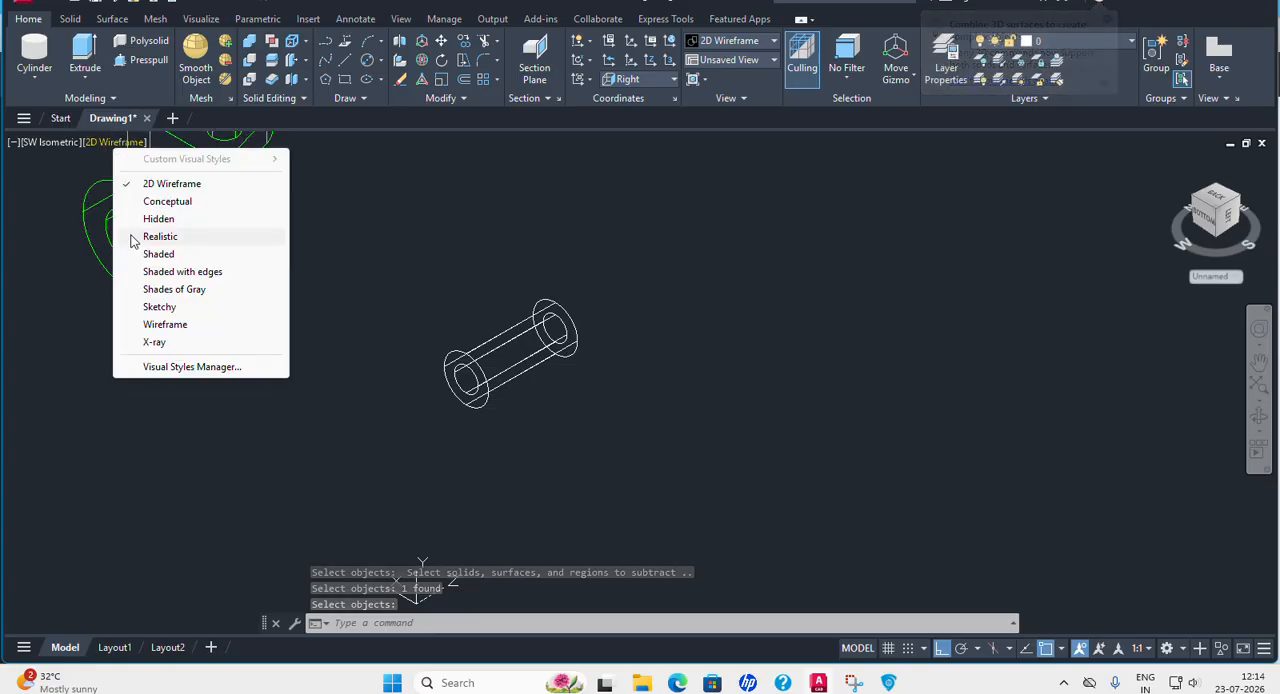
left_click(145, 198)
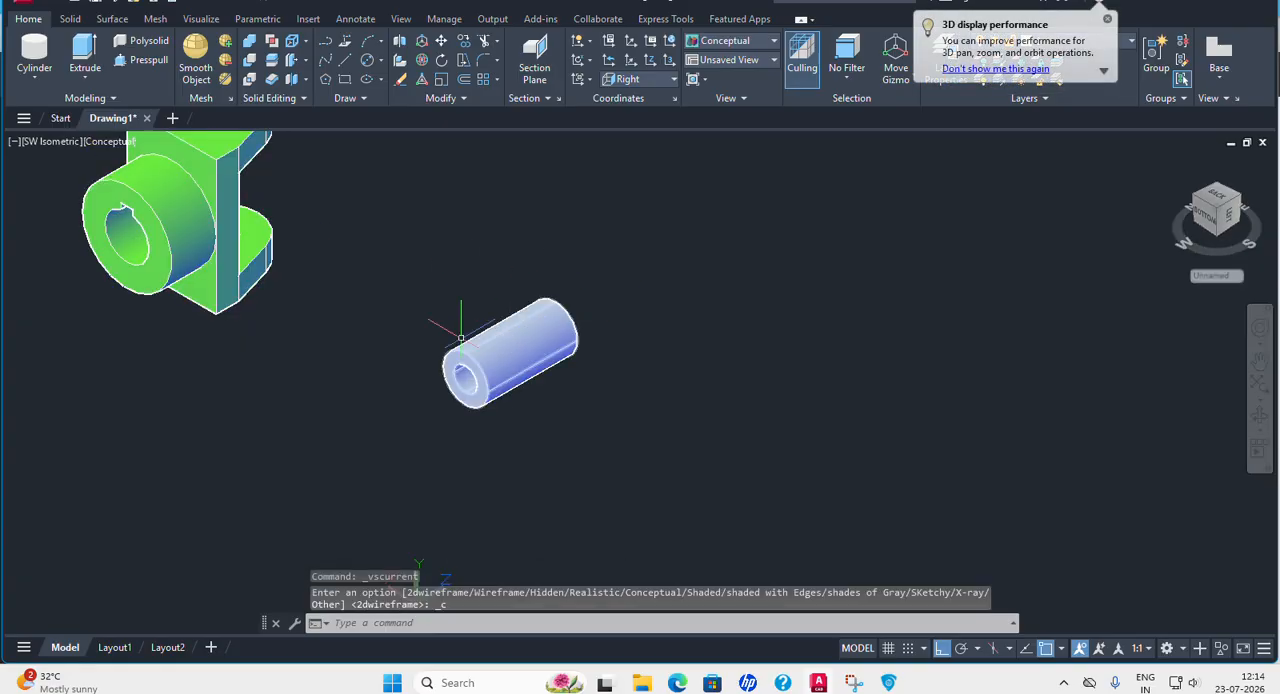
Copy the bored cylinder along positive Z to a clear spot beyond the original.
scroll(396, 303, "down", 2)
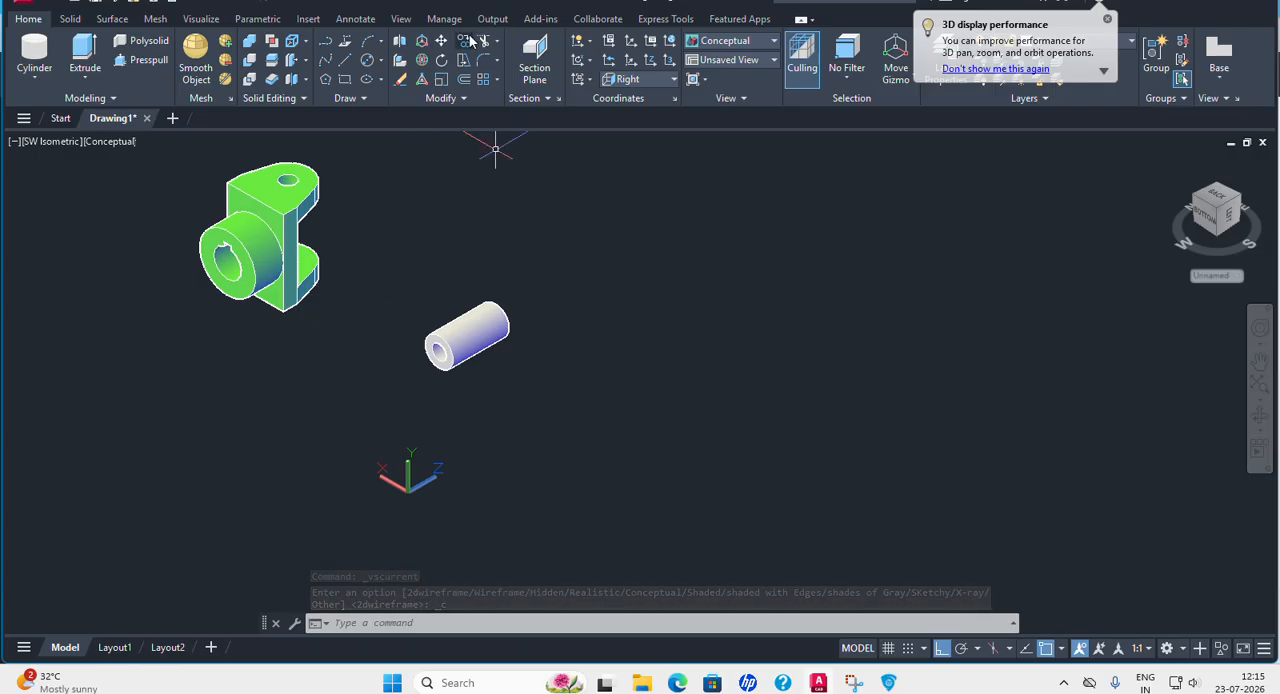
left_click(482, 81)
left_click(366, 266)
left_click(582, 420)
key("Return")
left_click(537, 410)
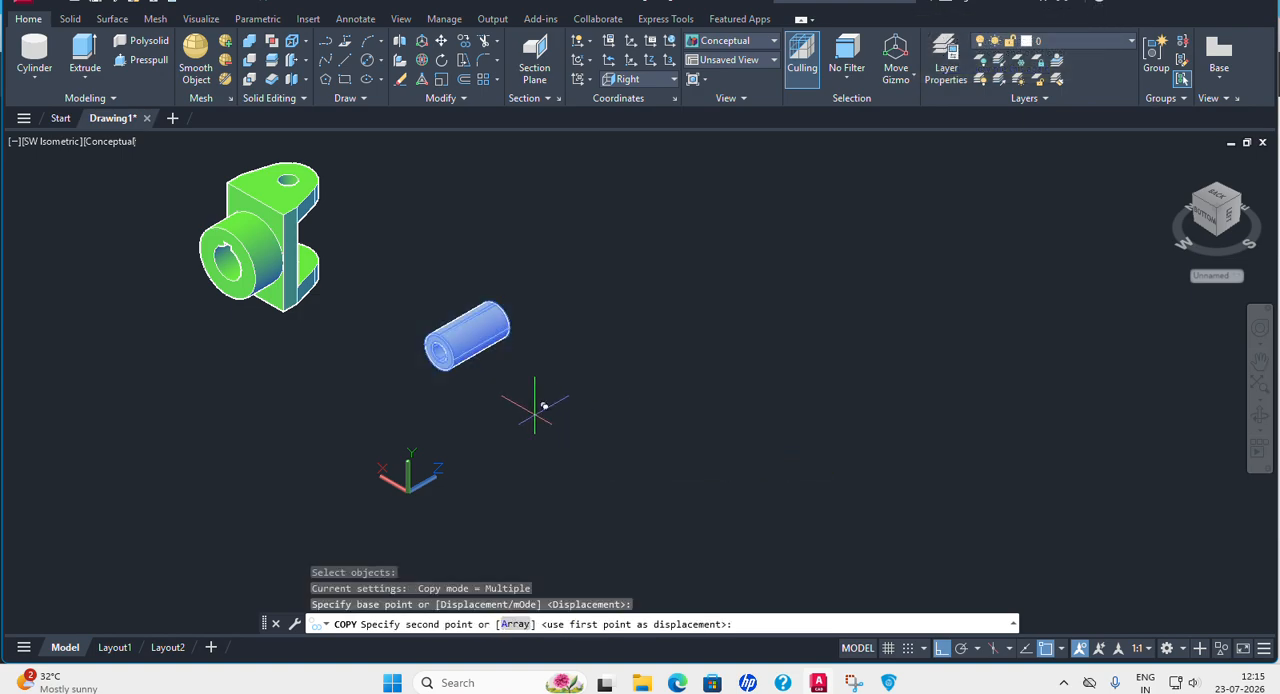
left_click(704, 394)
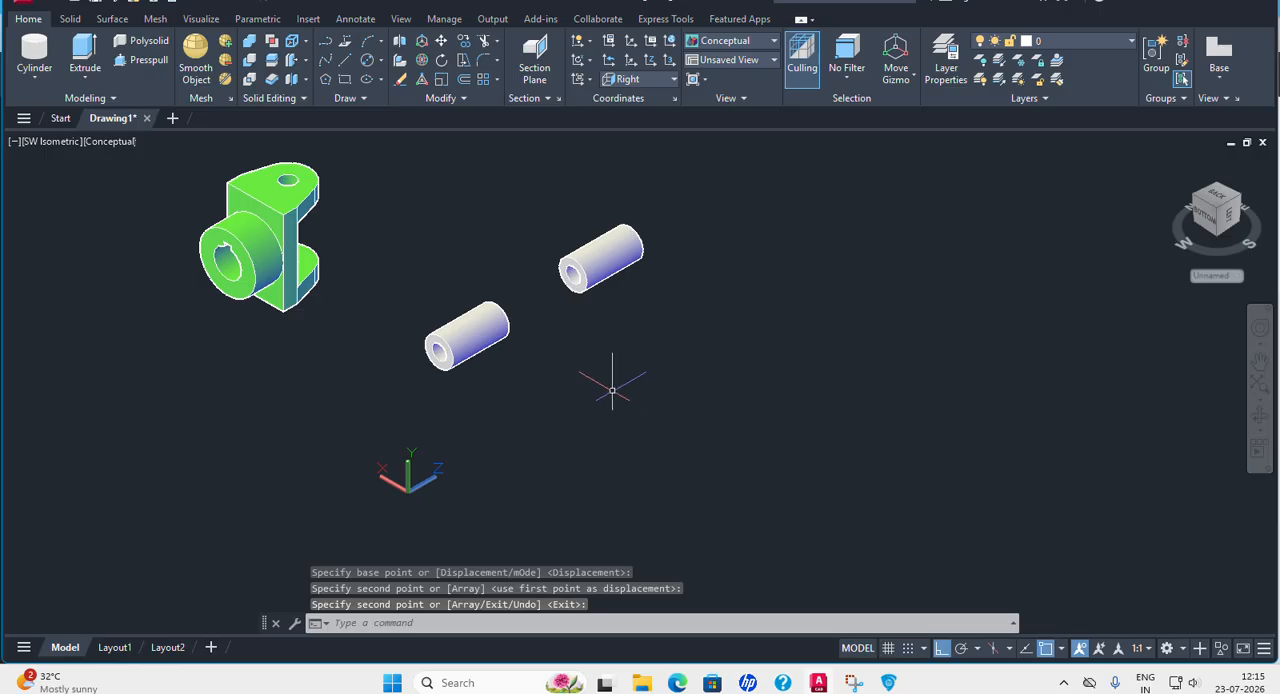
Rotate the copied bored cylinder 90 degrees about its center with 3D Rotate so that it stands vertical.
left_click(422, 60)
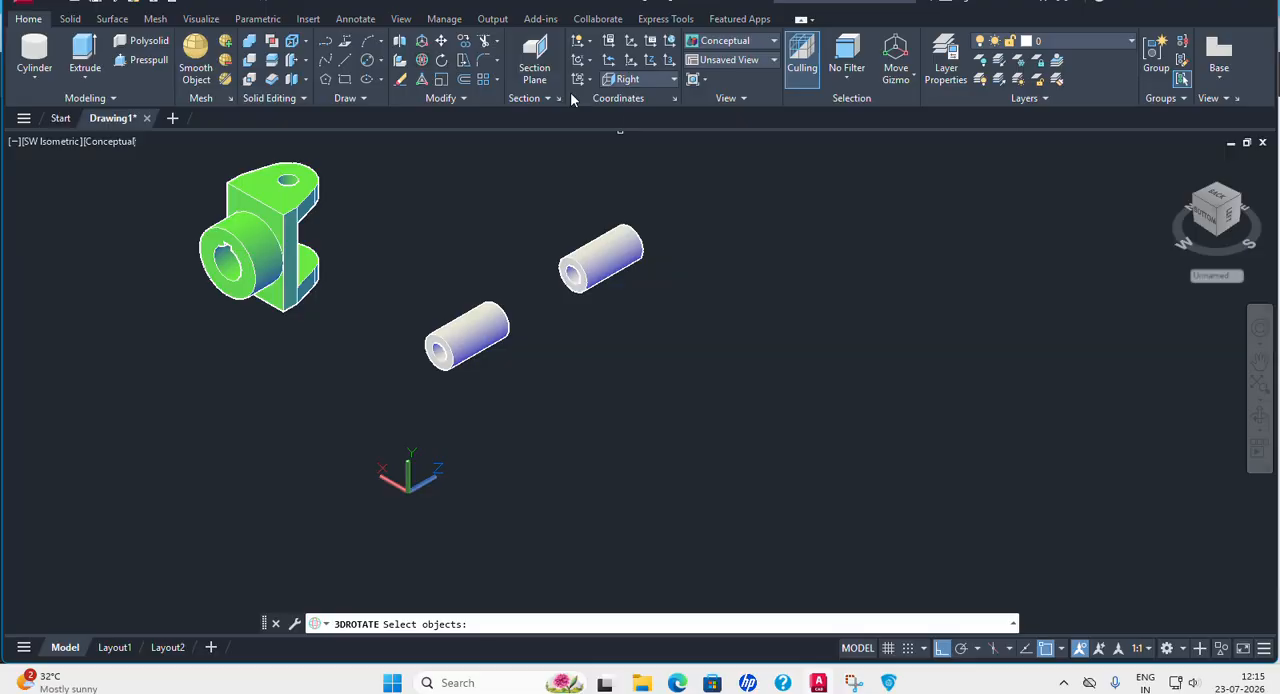
left_click(638, 252)
key("Return")
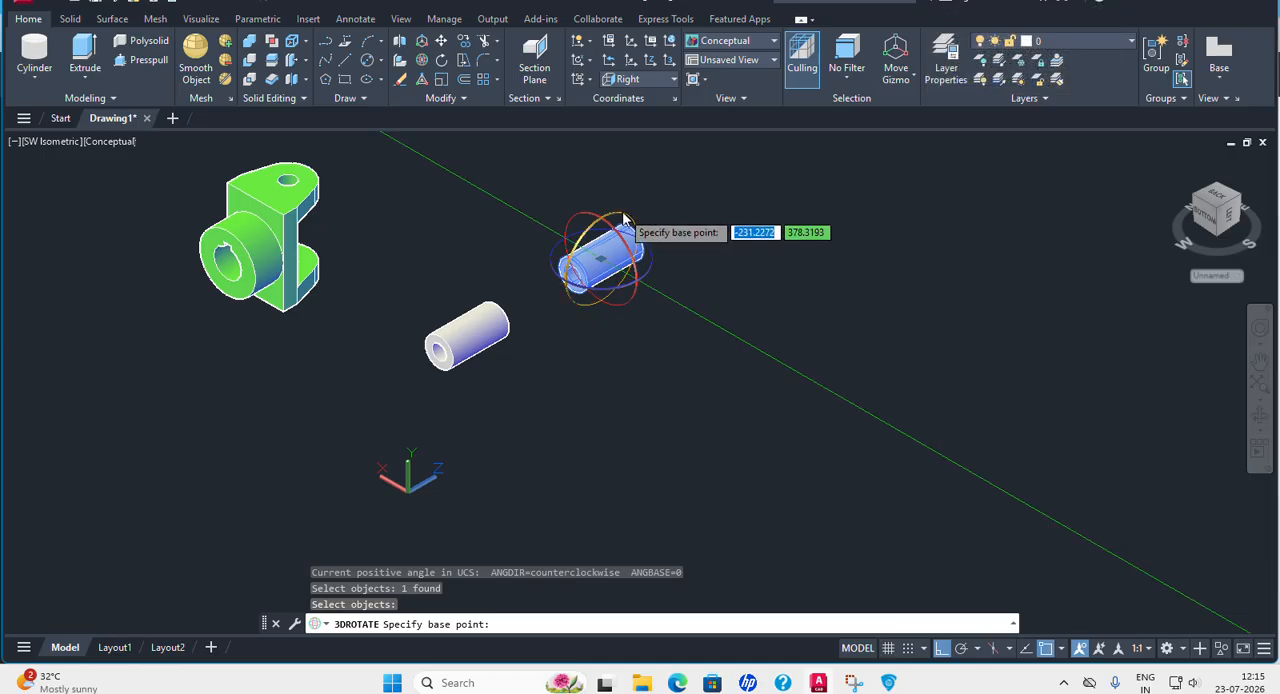
left_click(623, 218)
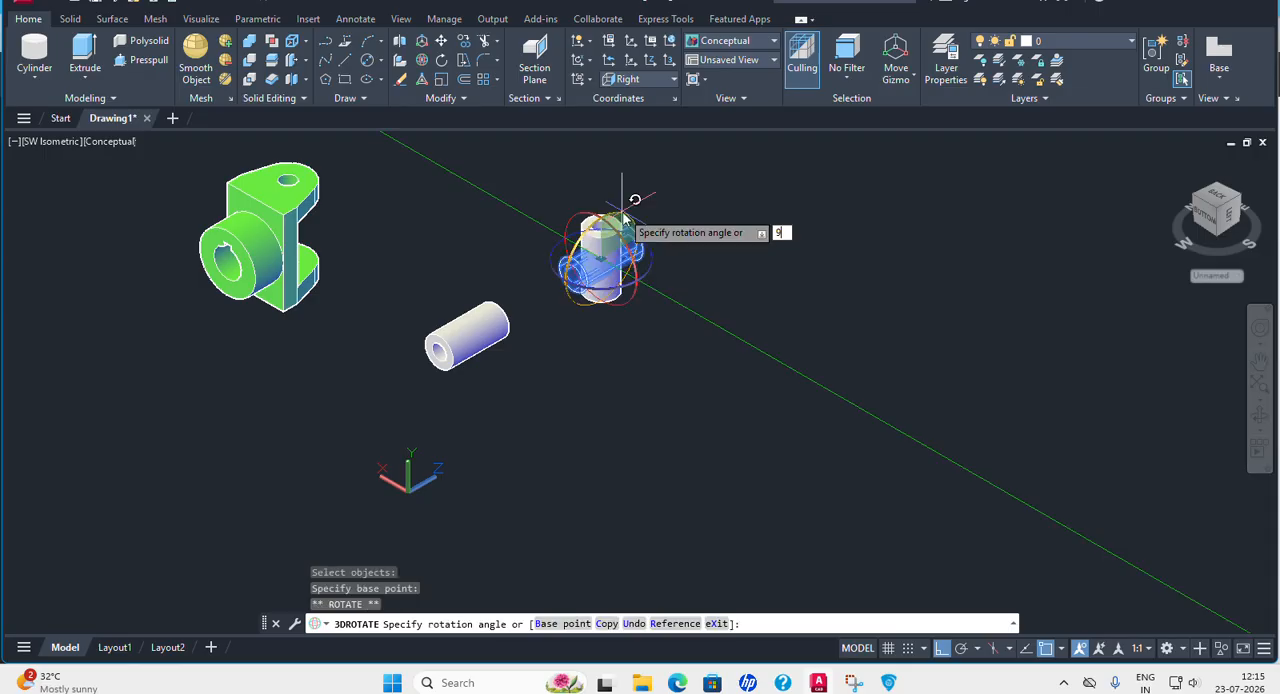
type("90")
key("Return")
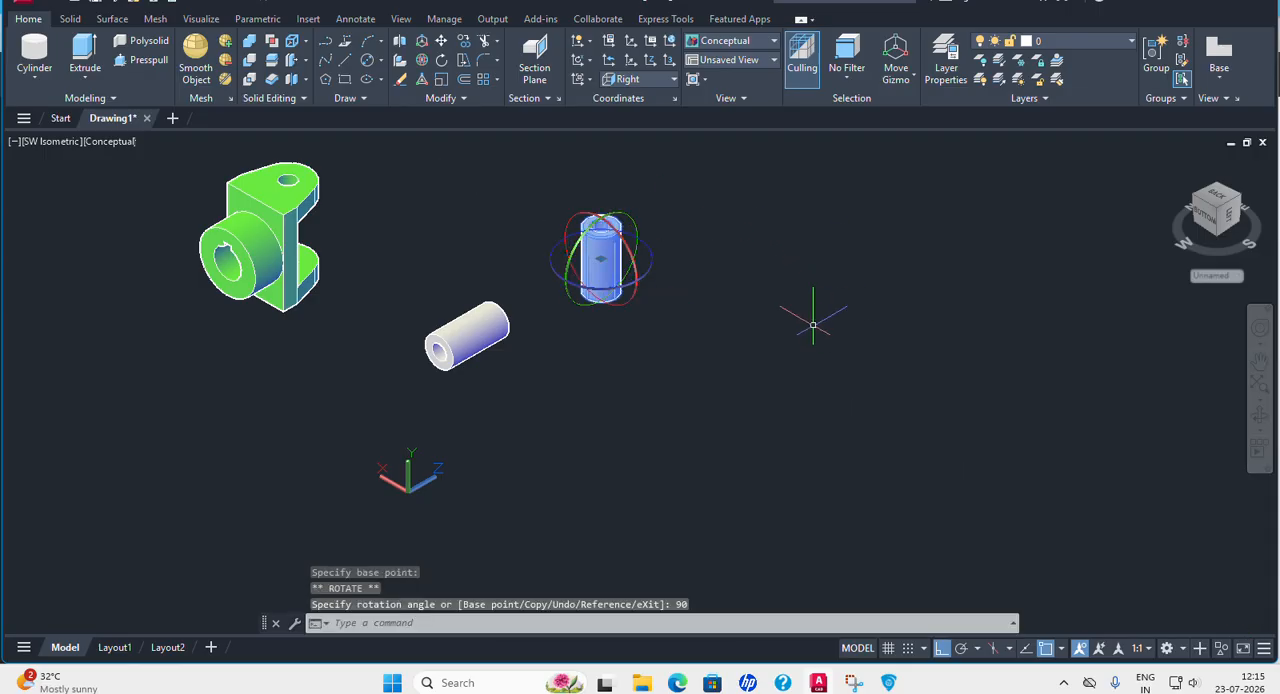
key("Escape")
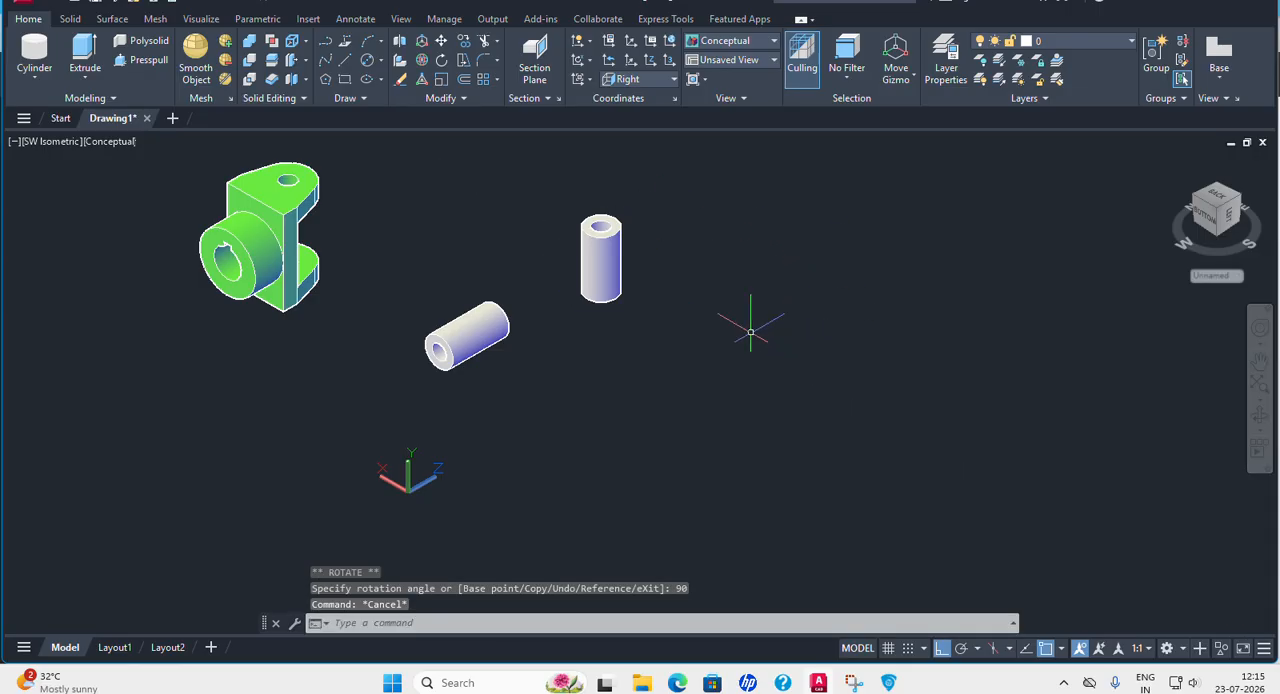
Set the visual style to 2D Wireframe and check the Centre Block dimensions in the PDF before moving the vertical cylinder.
left_click(129, 146)
left_click(175, 181)
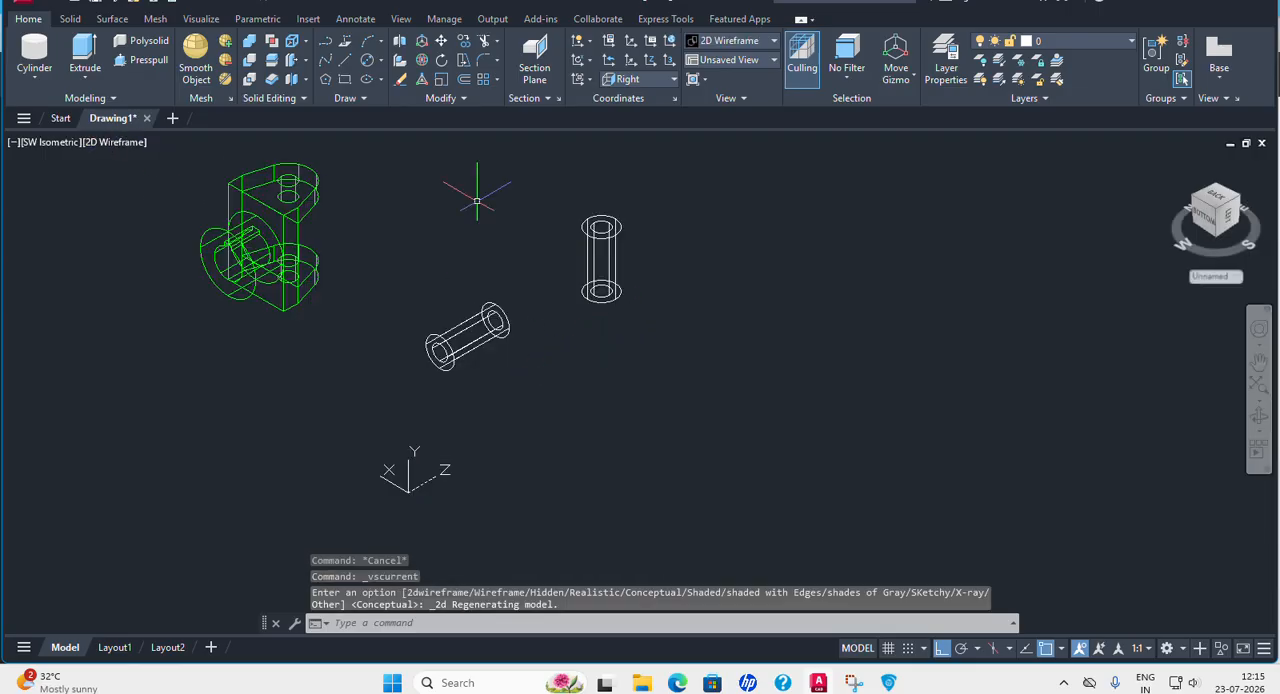
left_click(343, 62)
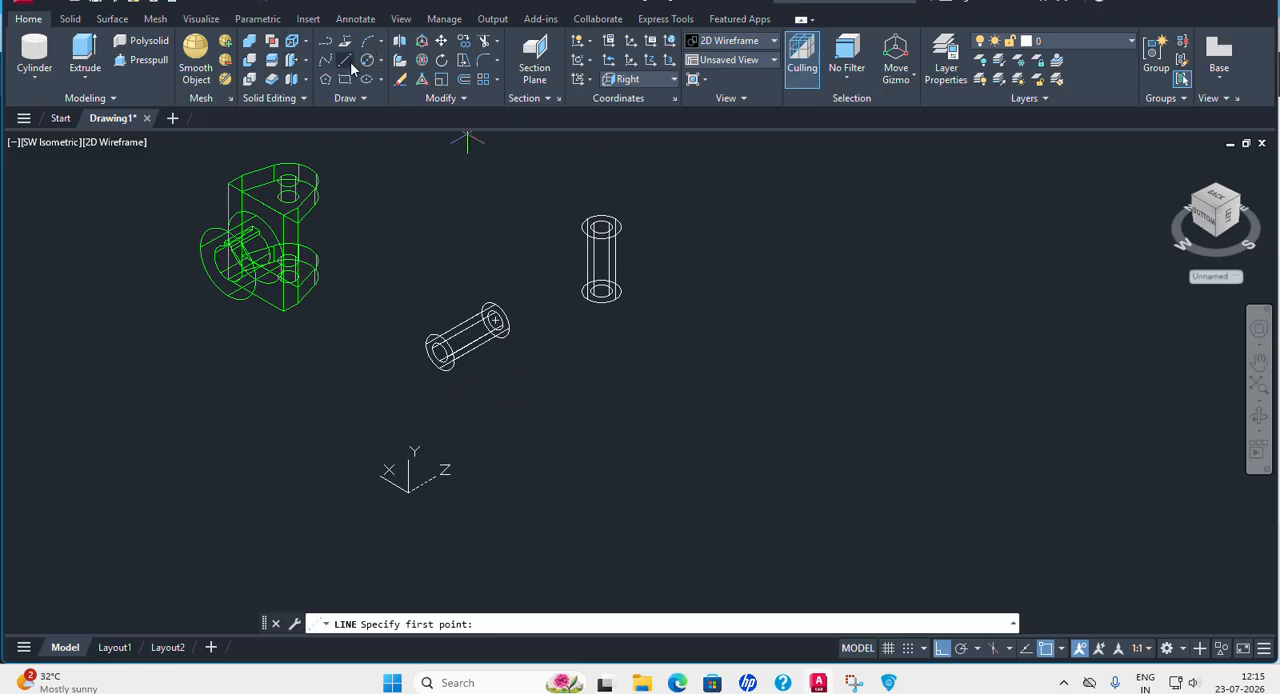
left_click(442, 41)
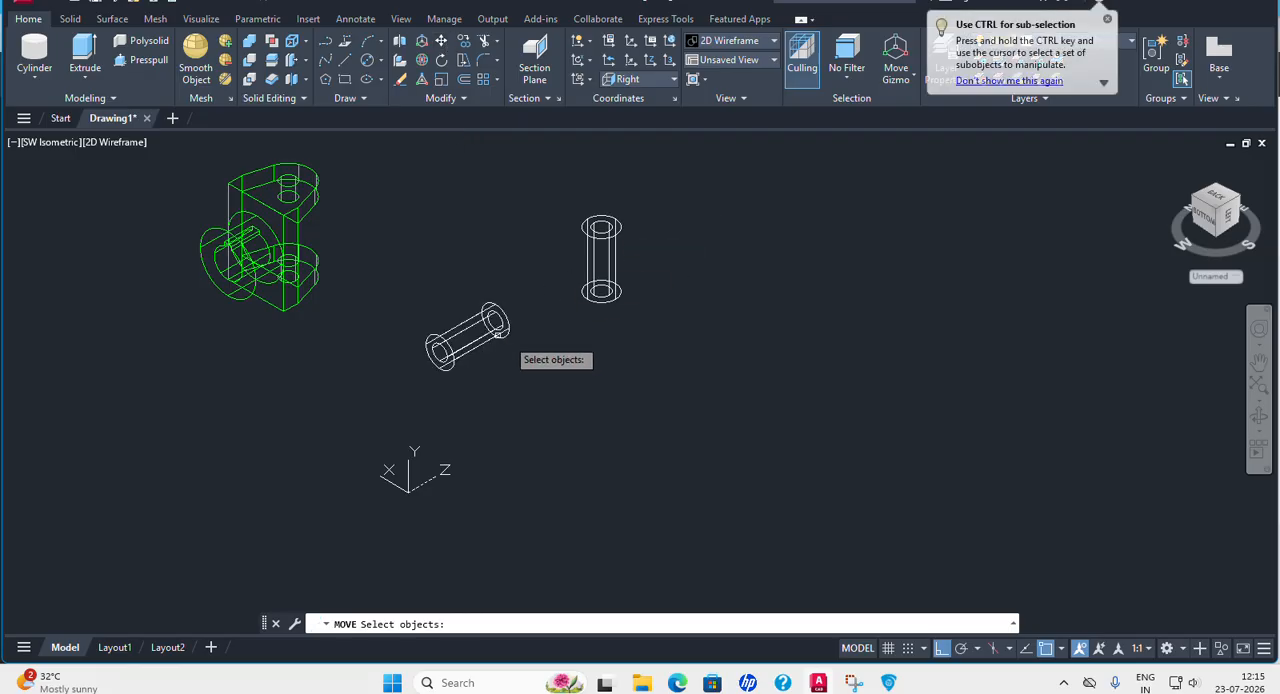
left_click(890, 683)
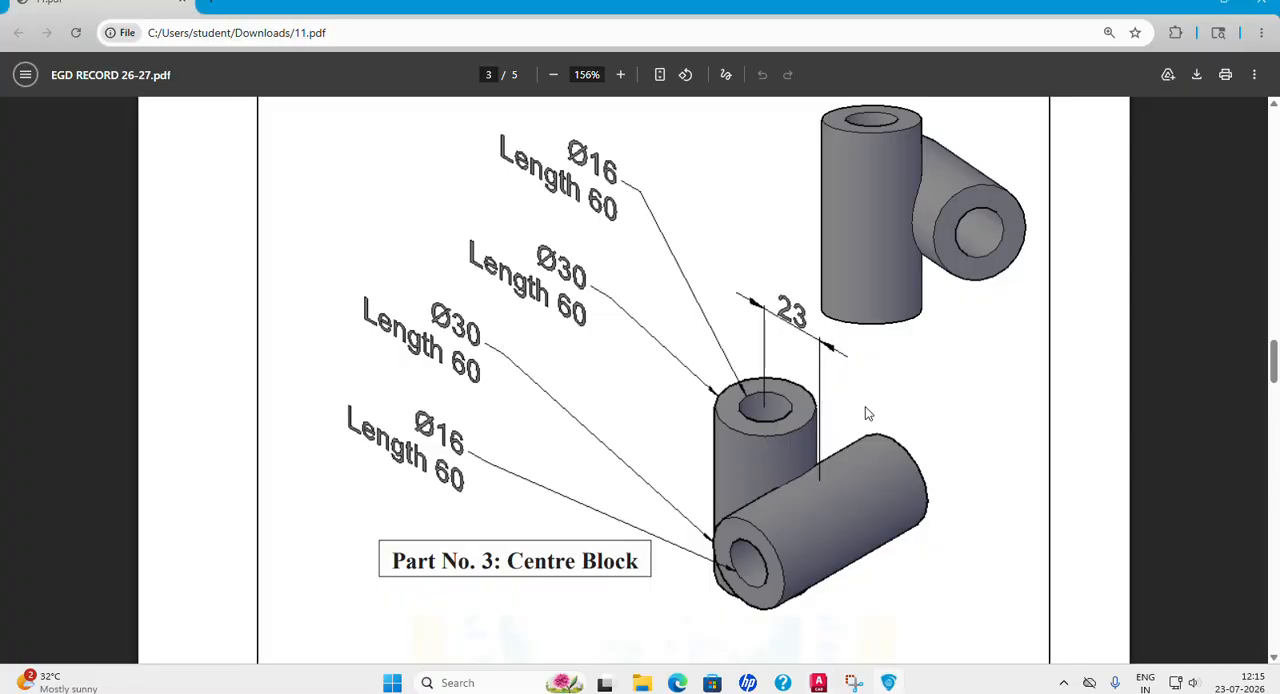
left_click(818, 683)
With Ortho off, move the vertical bored cylinder by its upper end center onto the far end center of the horizontal cylinder.
left_click(617, 240)
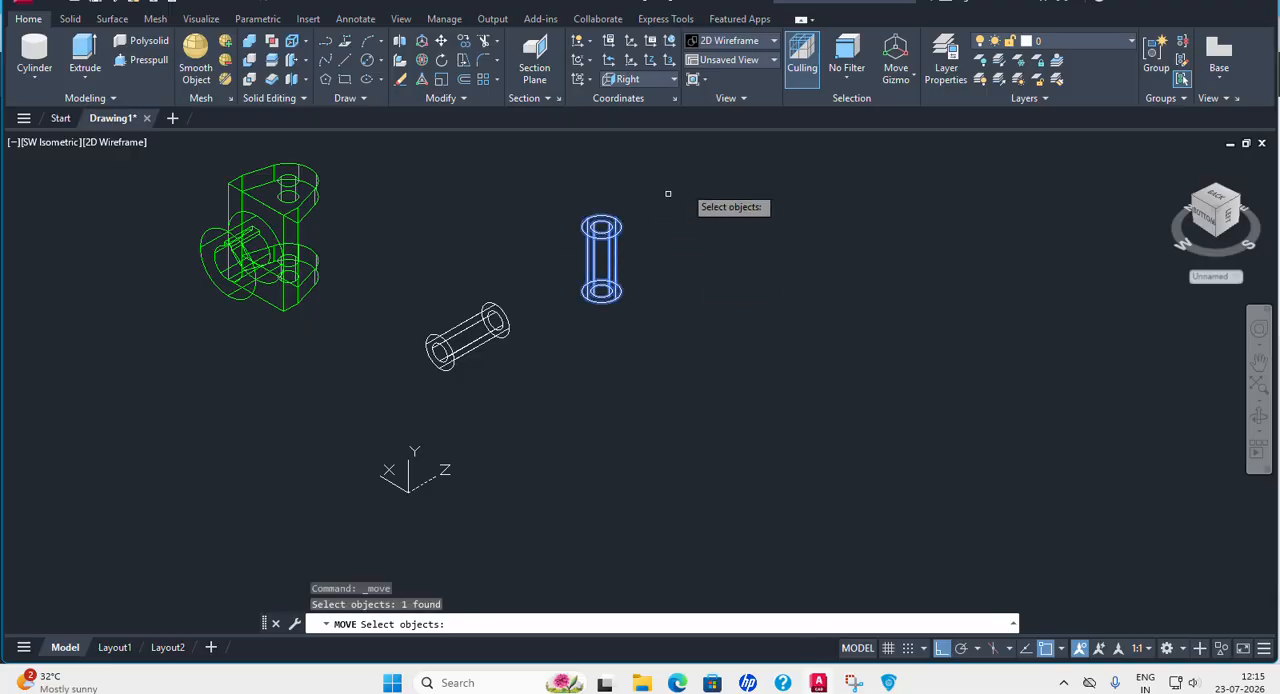
key("Return")
scroll(645, 203, "up", 4)
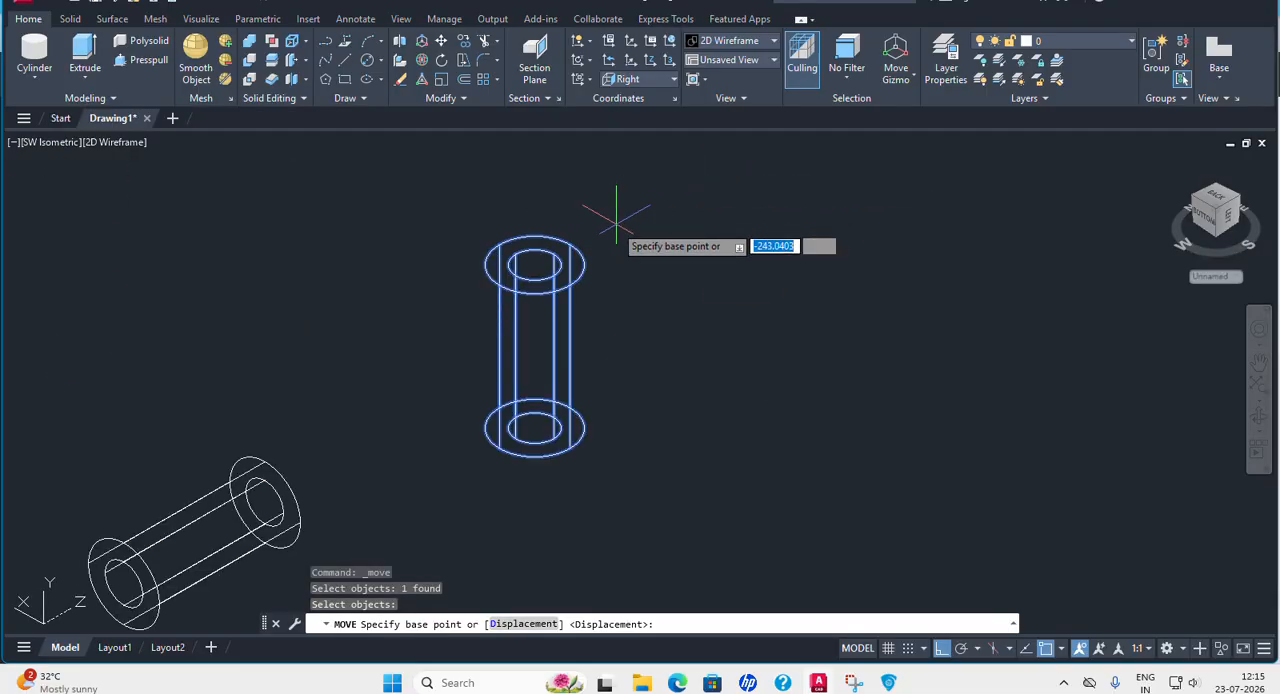
left_click(534, 264)
middle_click_drag(370, 405, 613, 246)
key("F8")
scroll(515, 330, "up", 3)
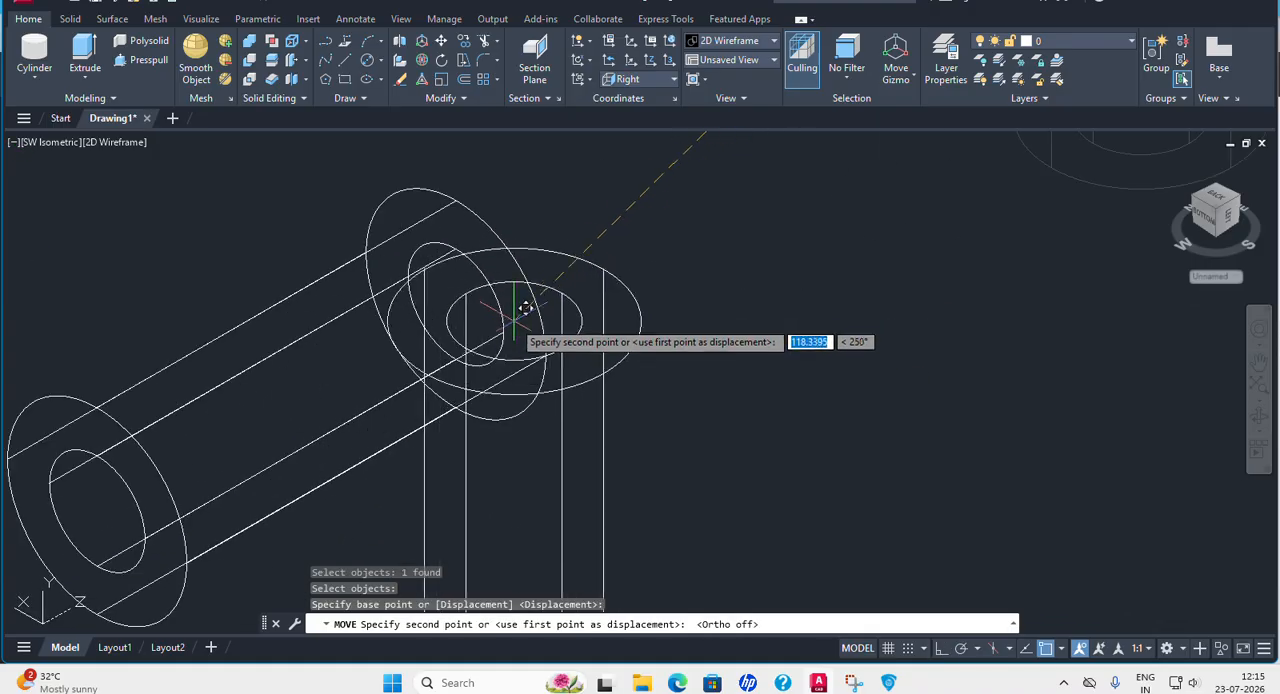
left_click(460, 300)
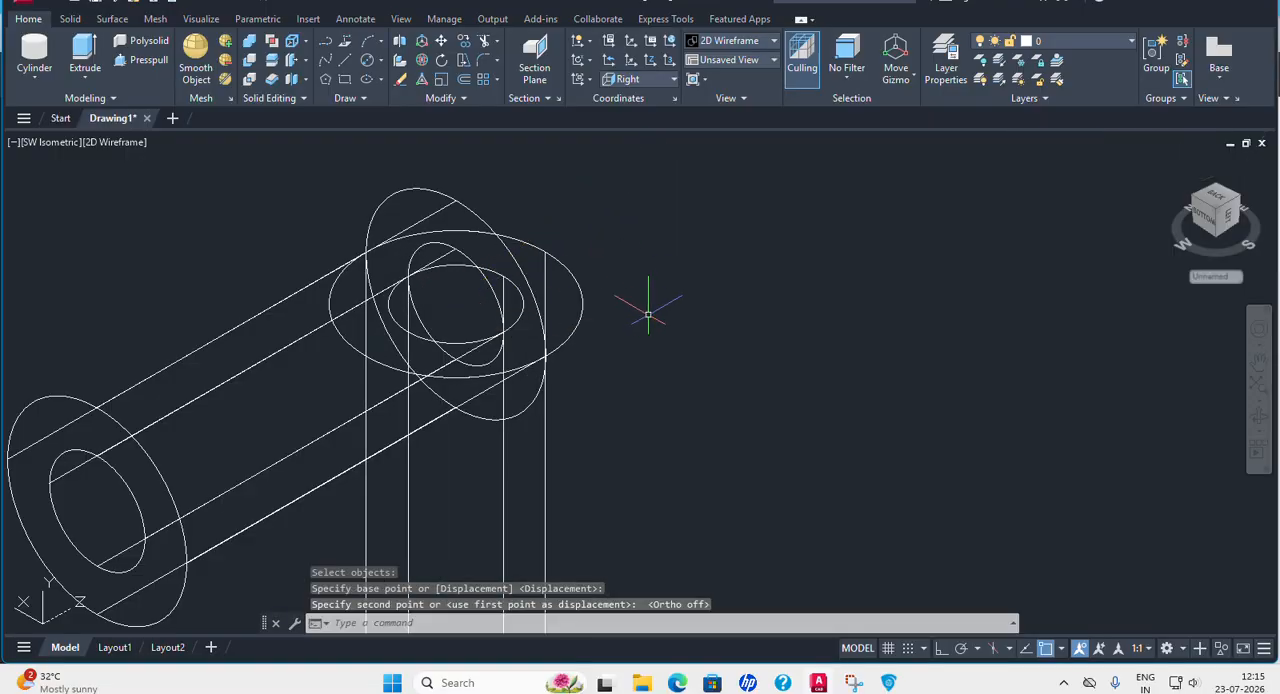
With Ortho on, move the vertical cylinder 30 upward along positive Y.
scroll(648, 315, "down", 5)
middle_click_drag(748, 312, 734, 307)
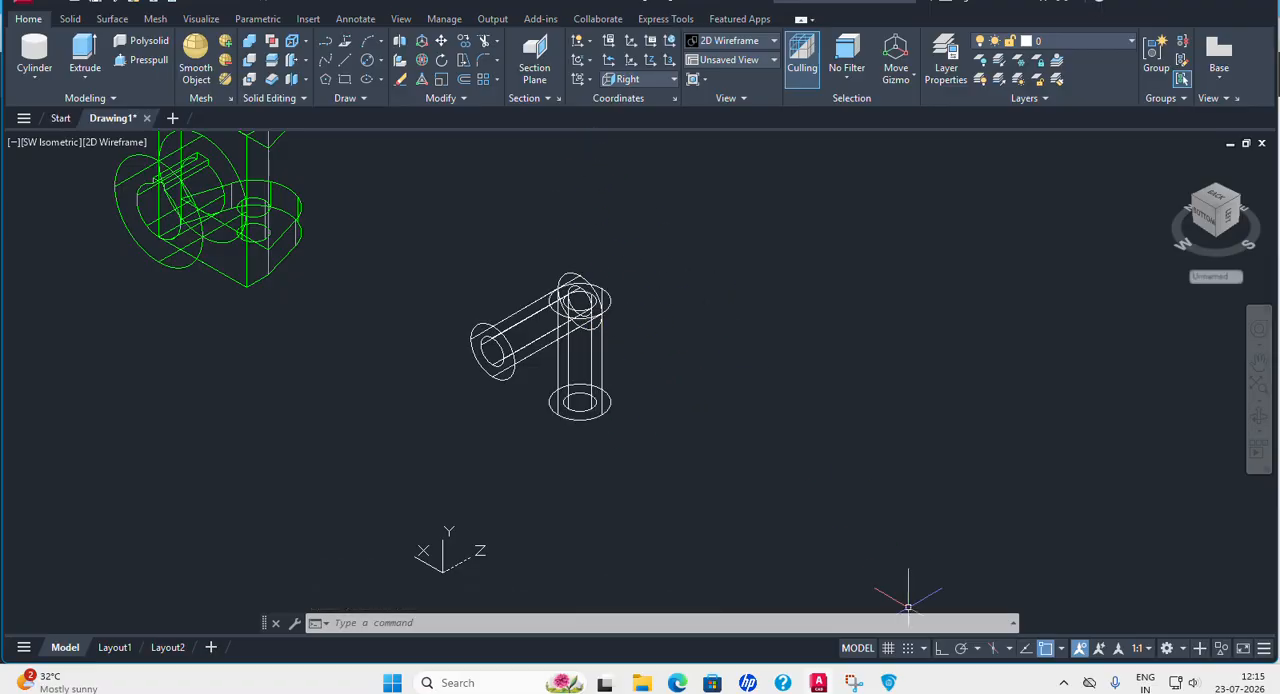
left_click(442, 41)
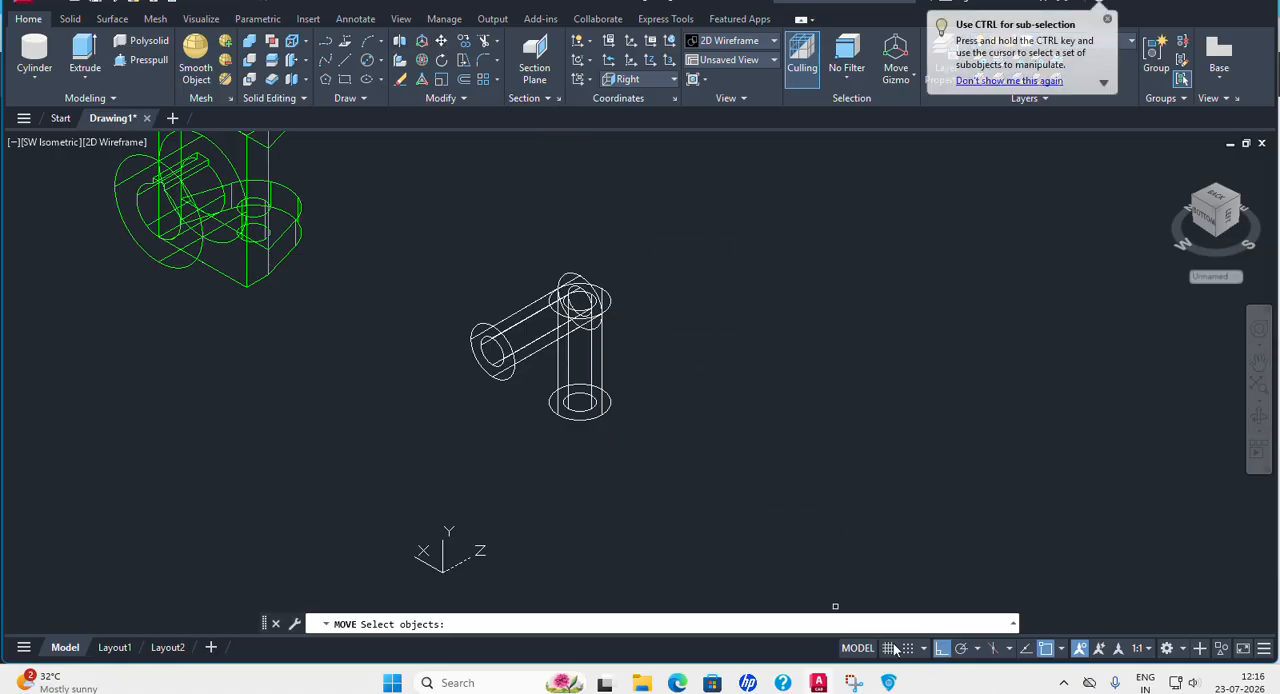
left_click(612, 398)
key("Return")
left_click(716, 395)
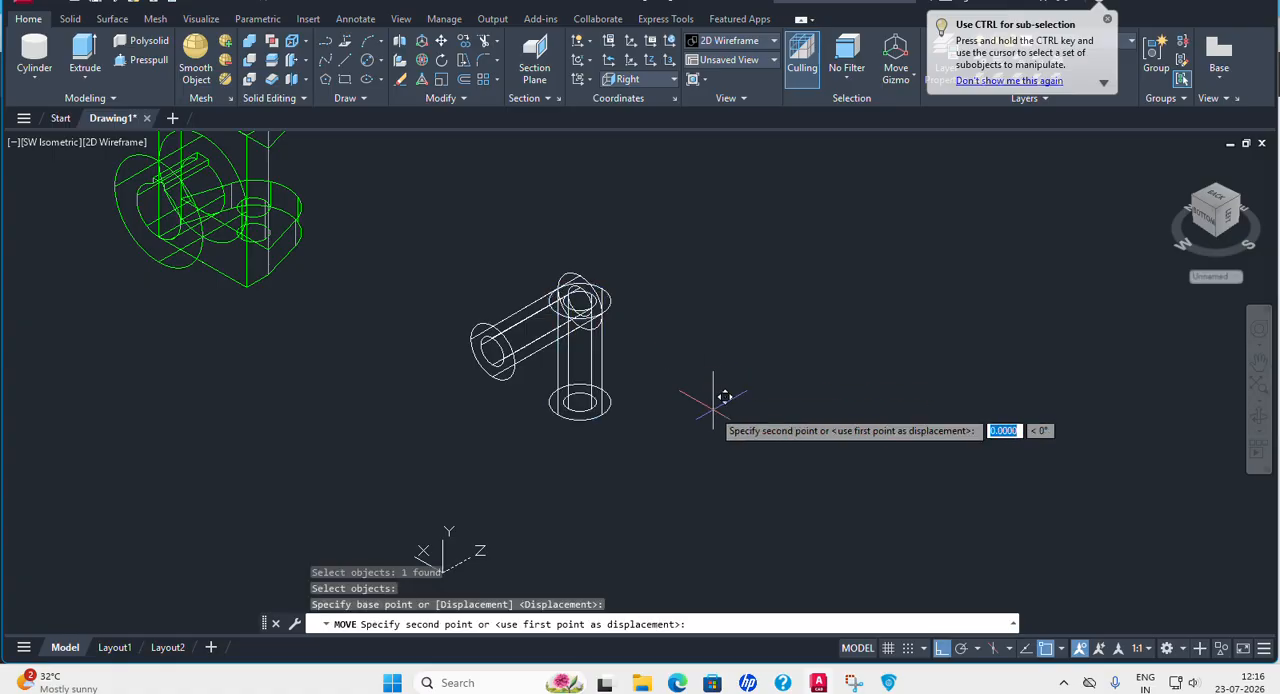
type("30")
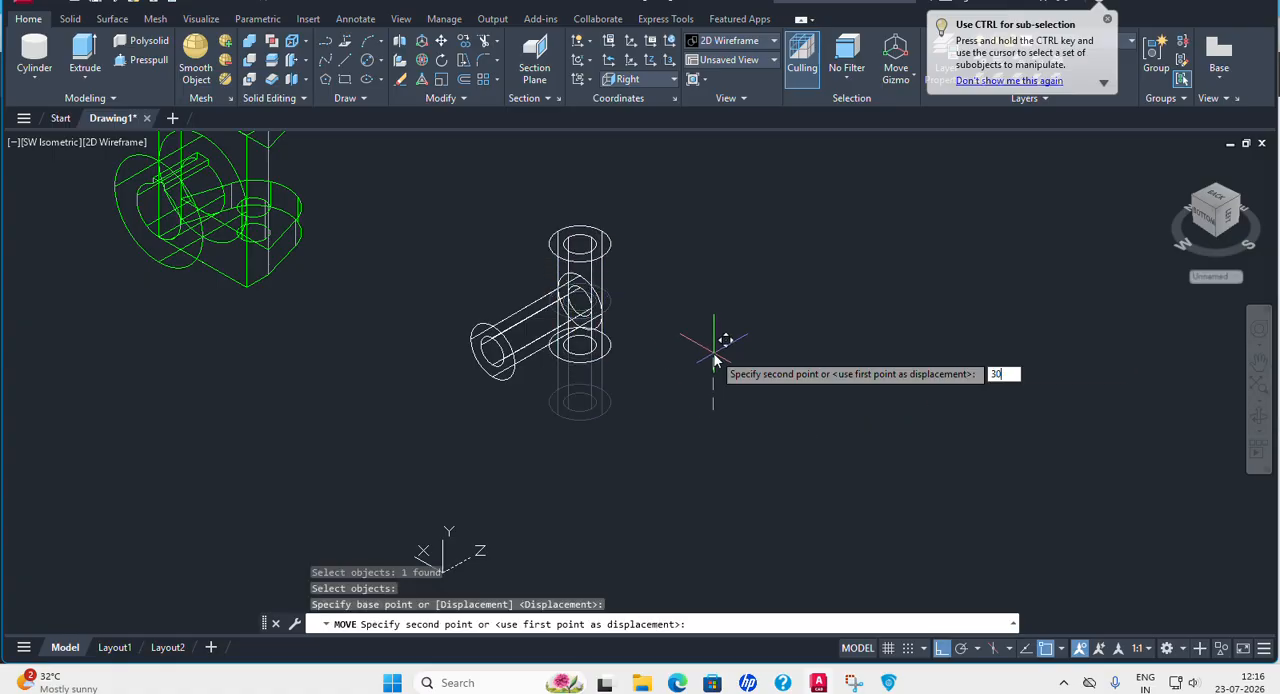
key("Return")
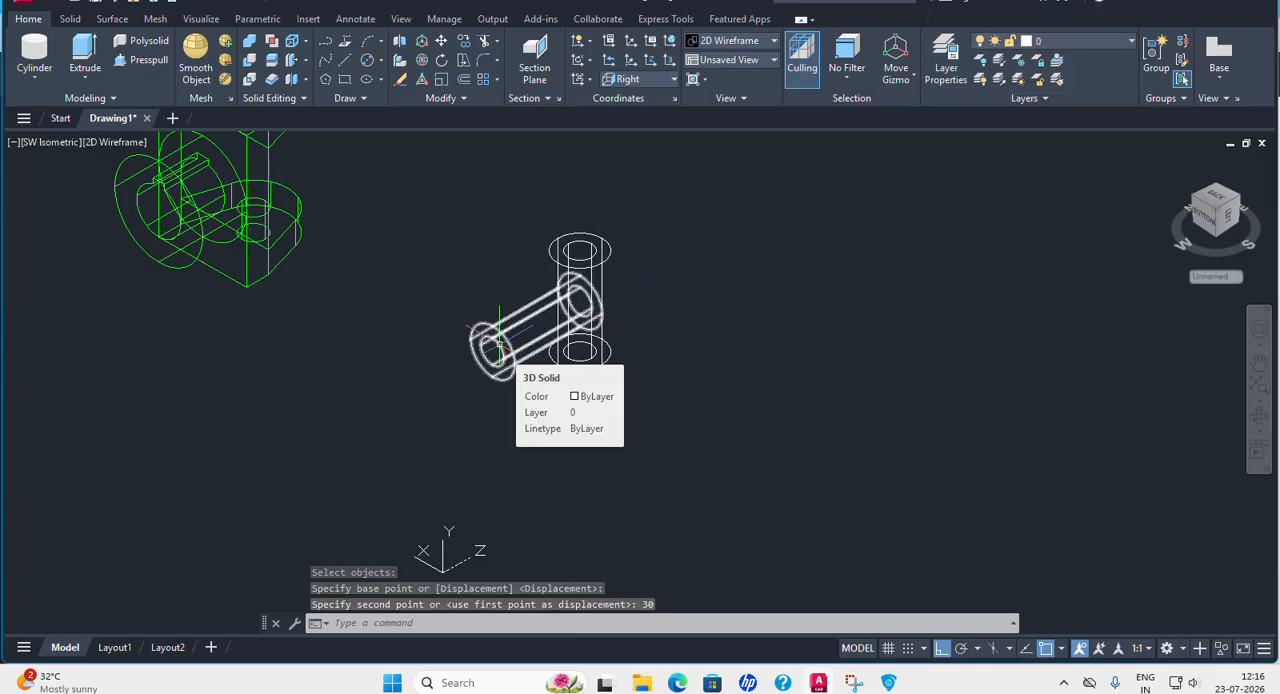
Move the vertical cylinder 30 along negative Z to the middle of the horizontal cylinder's length.
left_click(441, 41)
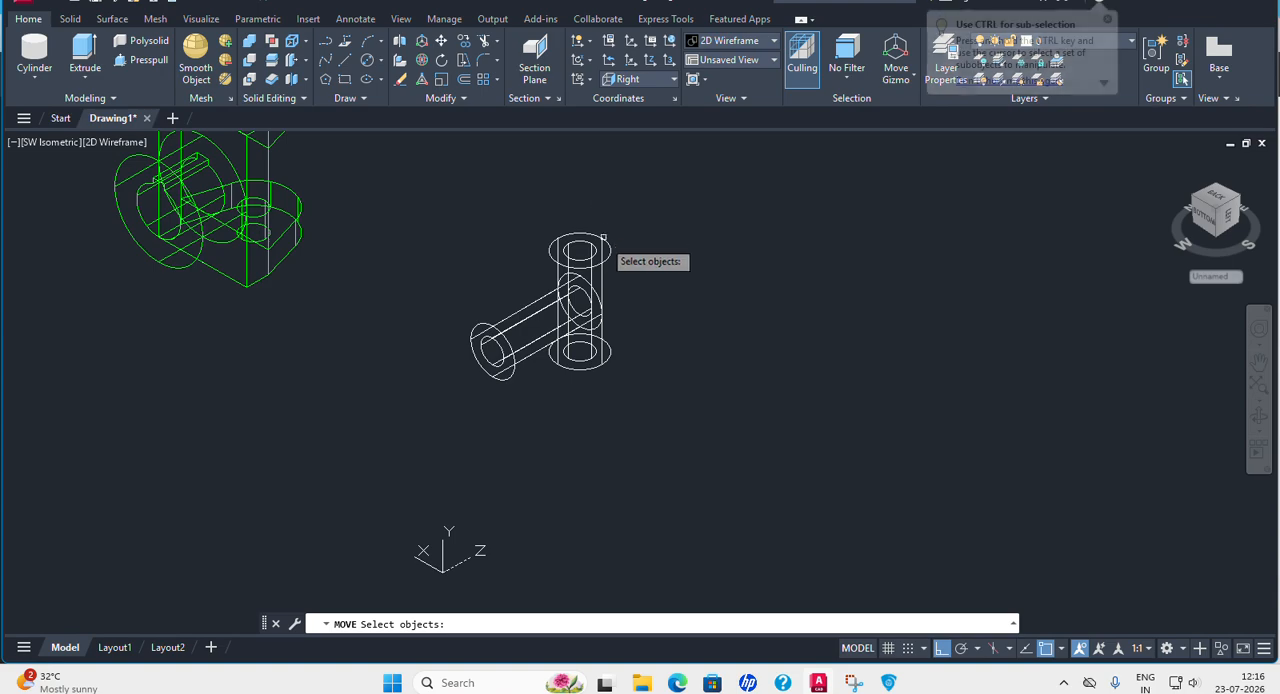
left_click(610, 244)
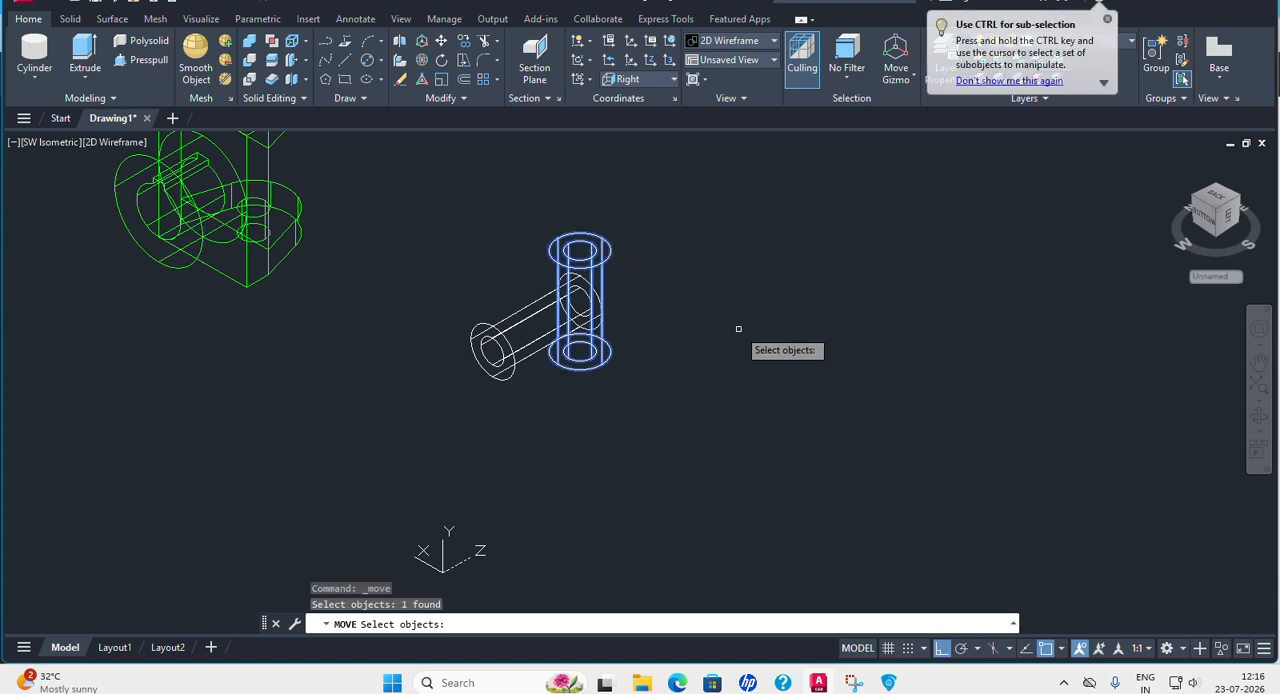
key("Return")
left_click(796, 275)
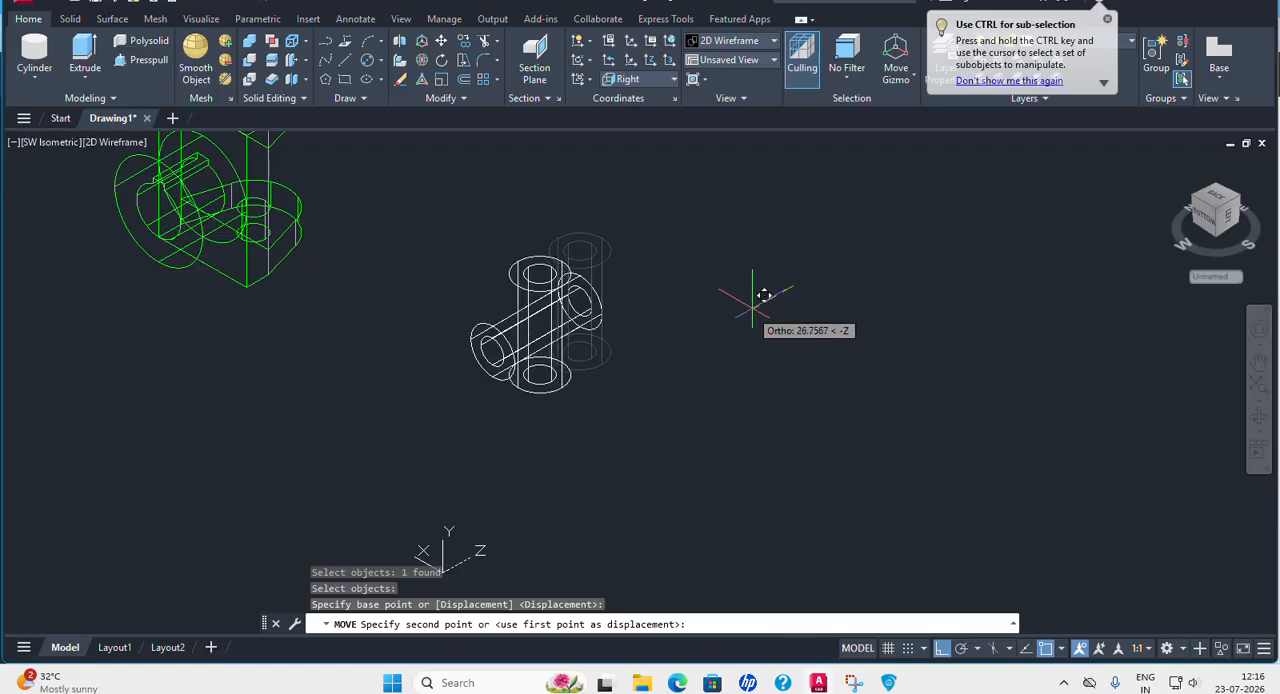
type("30")
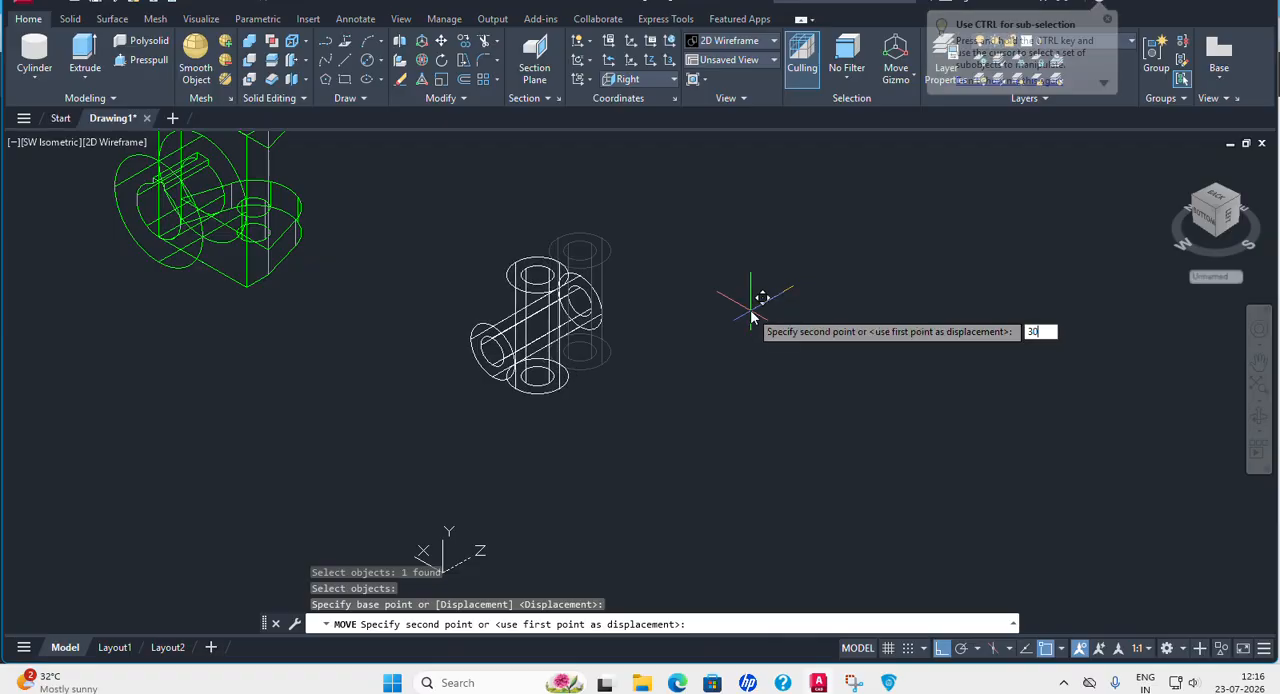
key("Return")
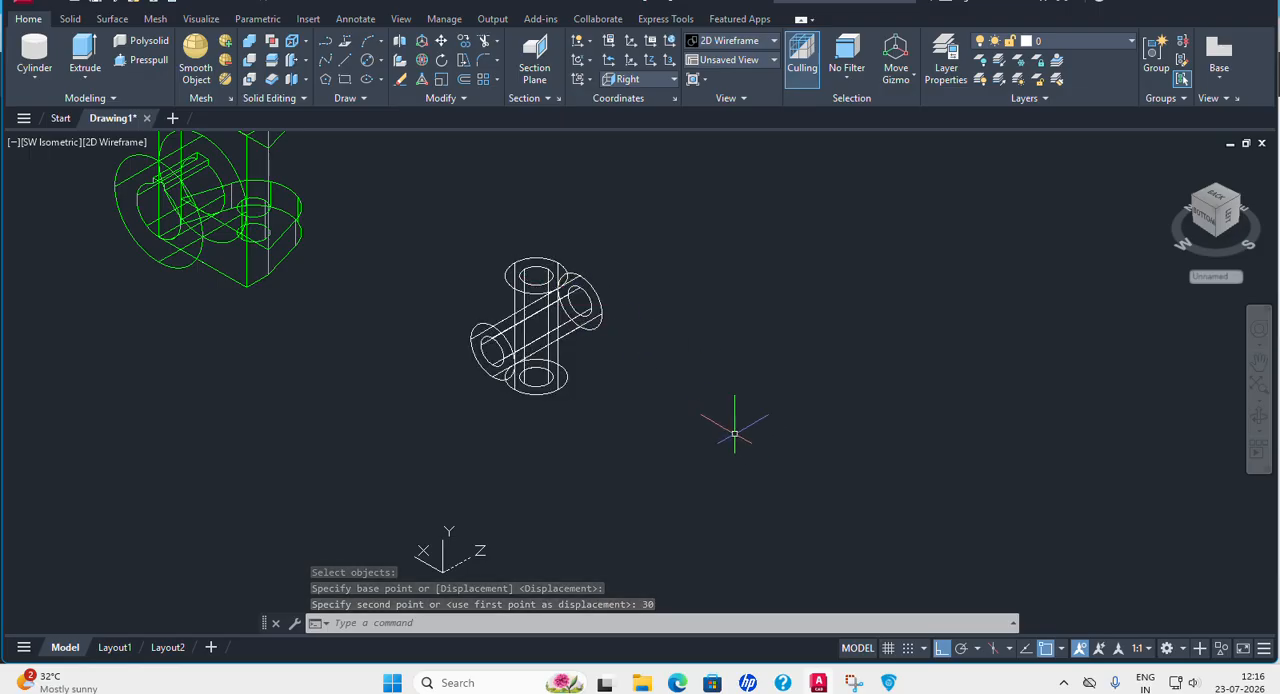
Restore the SW Isometric view and move the vertical cylinder 23 sideways along negative X, away from the horizontal cylinder's axis.
middle_click_drag(735, 434, 735, 406, "shift")
left_click(50, 142)
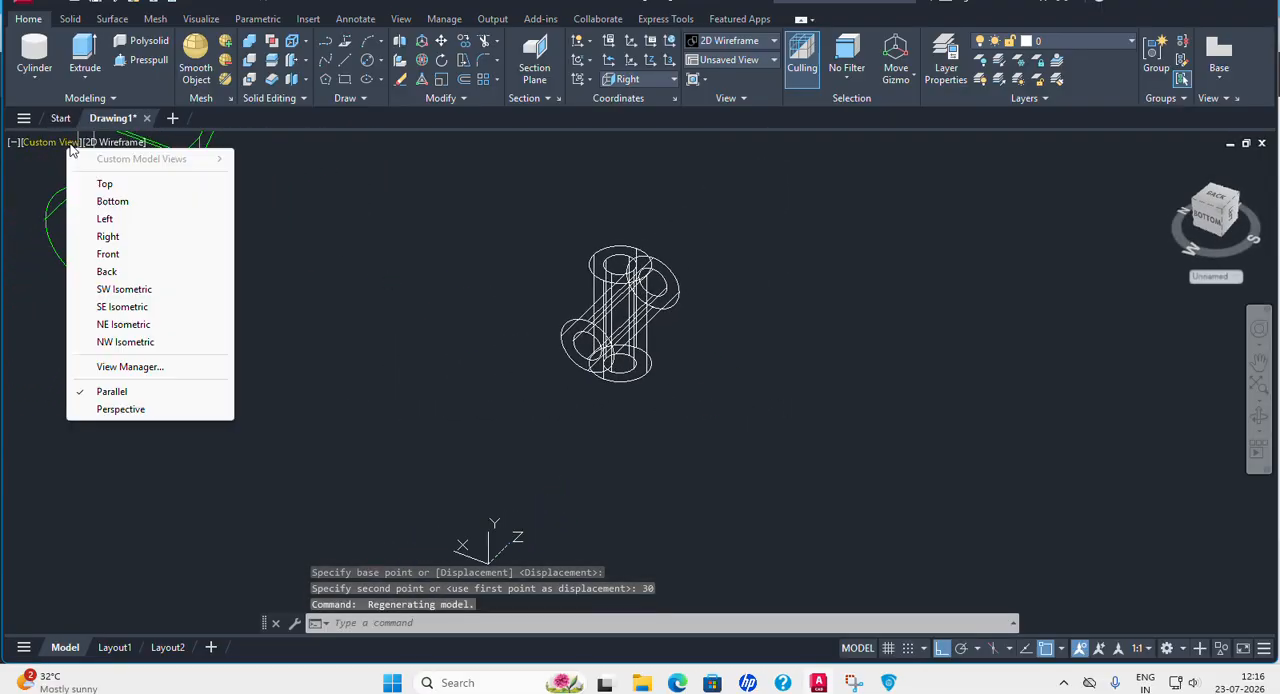
left_click(122, 290)
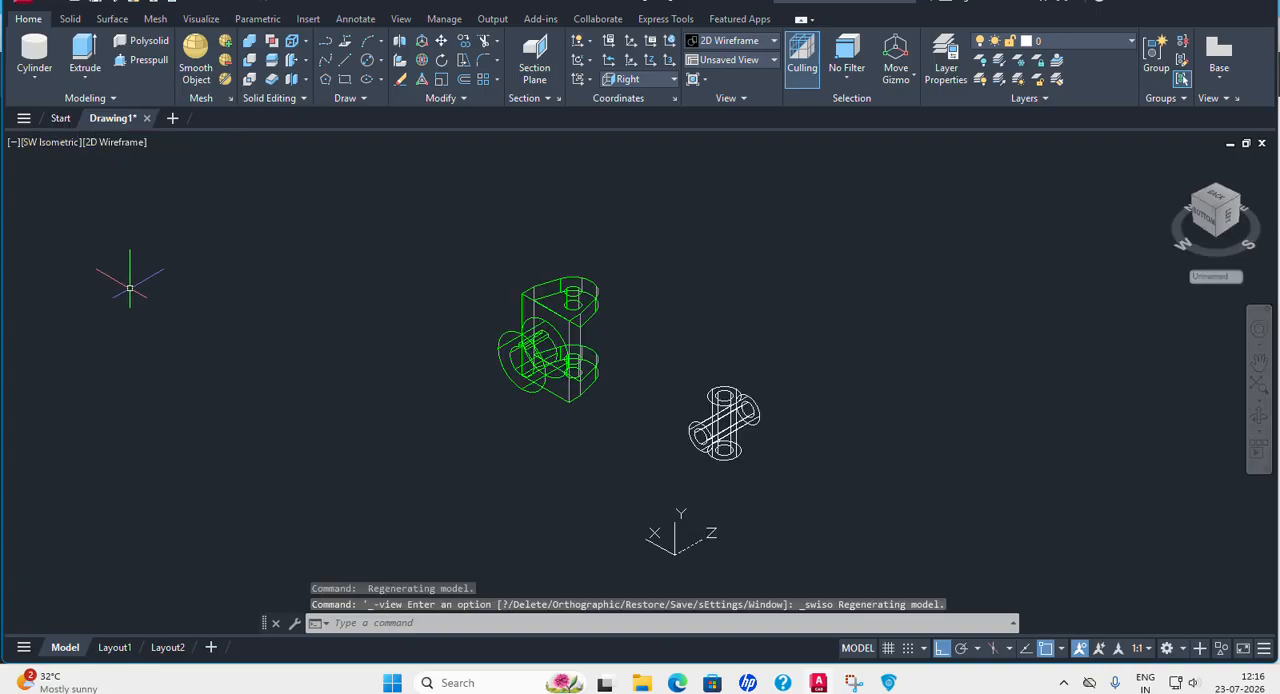
scroll(757, 440, "up", 5)
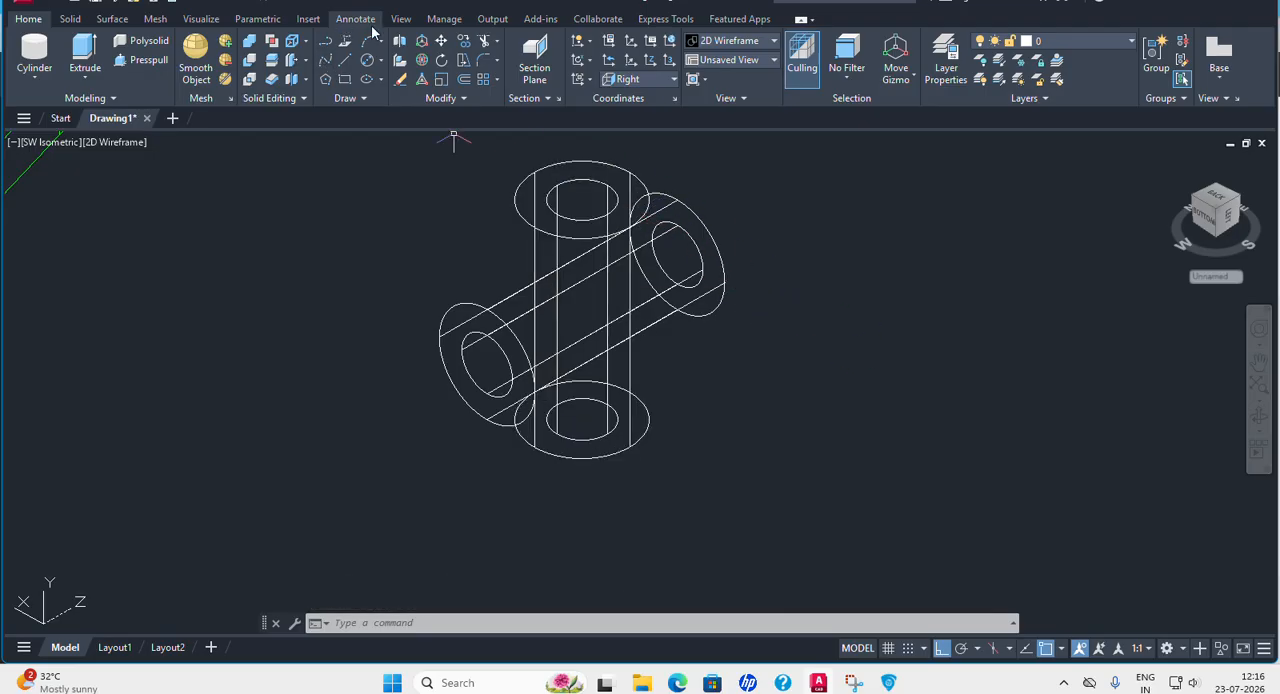
left_click(443, 41)
left_click(628, 166)
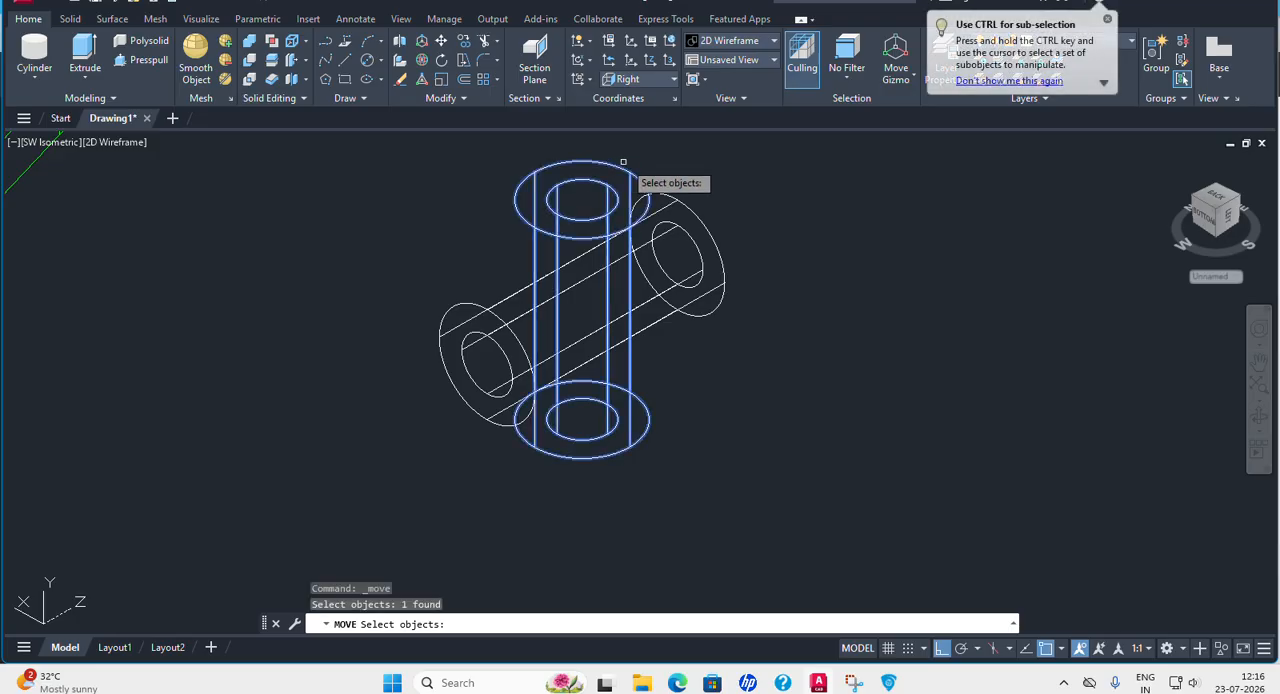
key("Return")
left_click(706, 180)
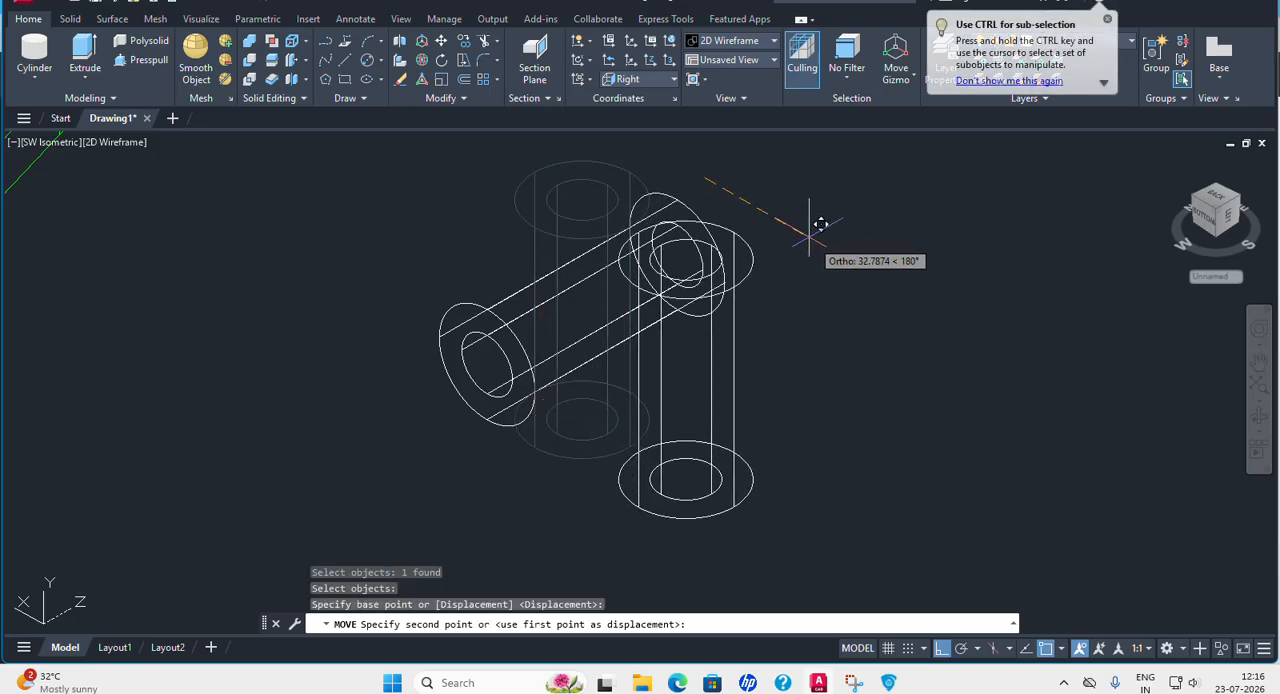
type("23")
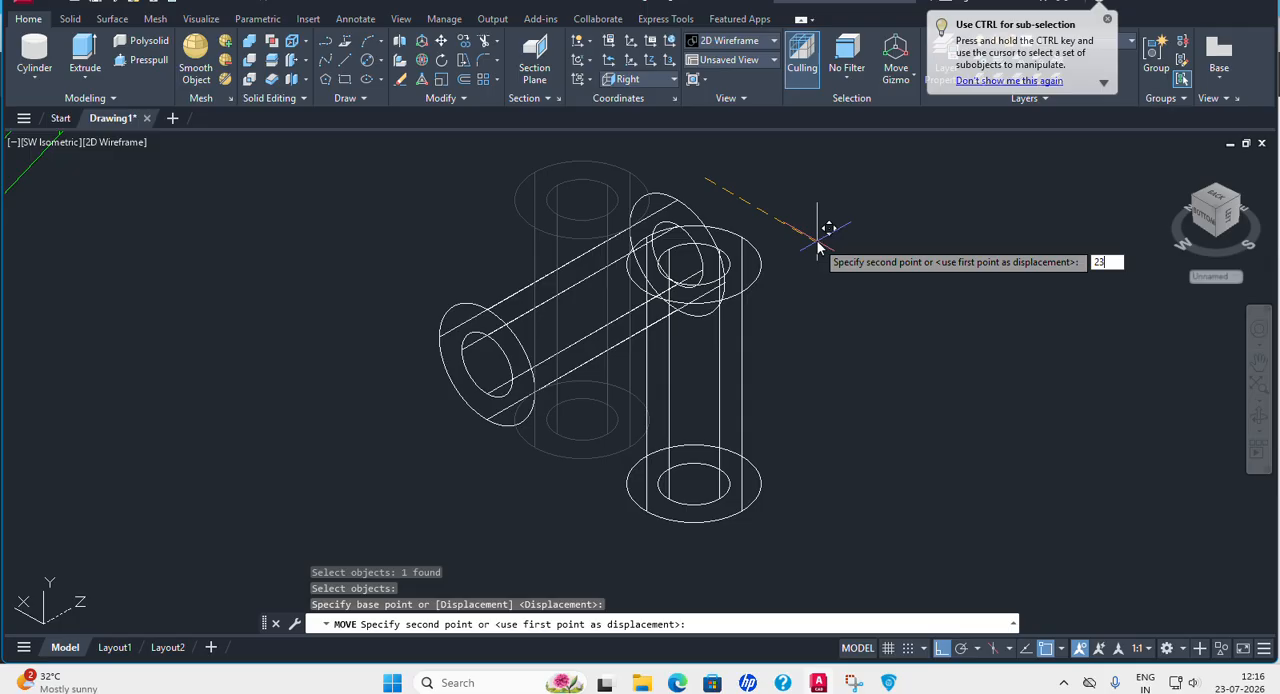
key("Return")
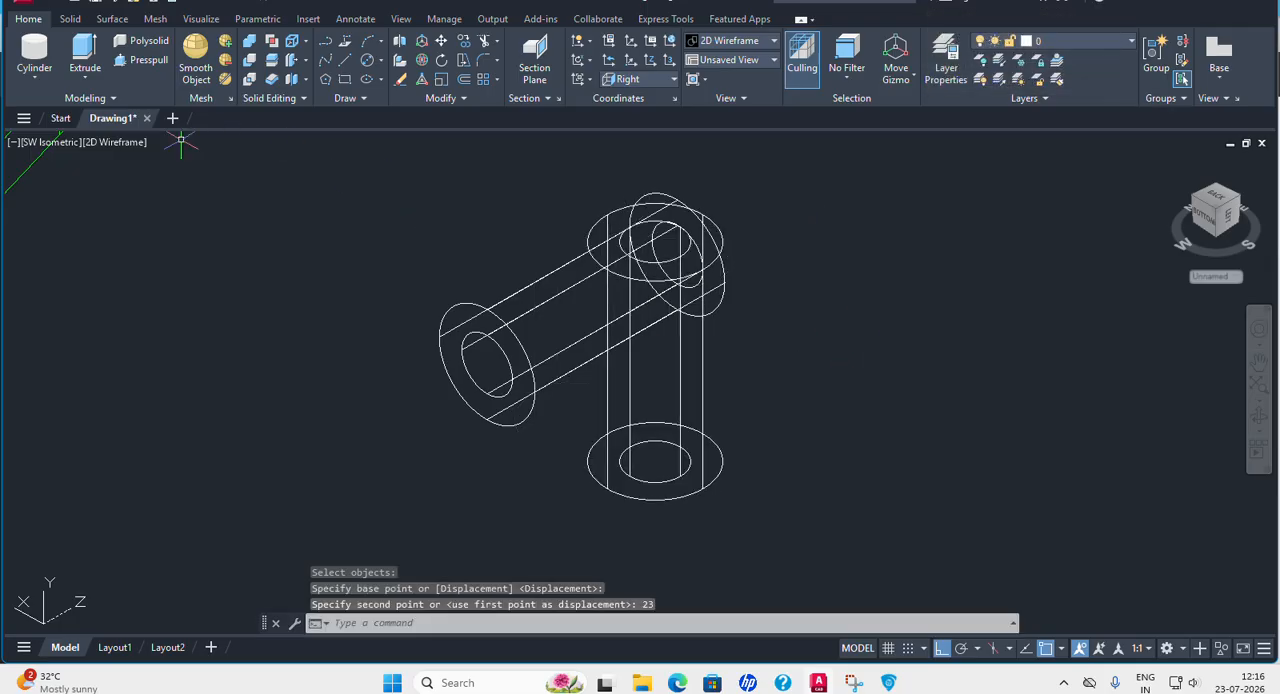
Inspect where the two offset cylinders intersect in the Realistic style, and return to 2D Wireframe.
left_click(125, 142)
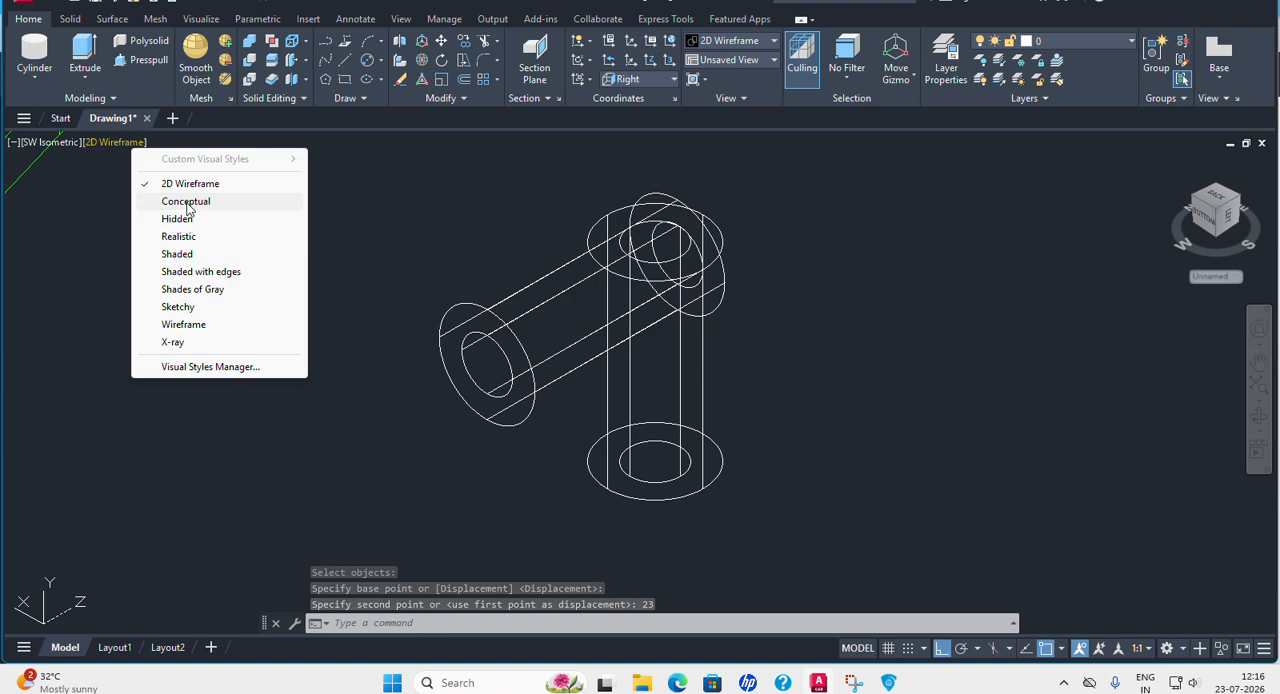
left_click(180, 236)
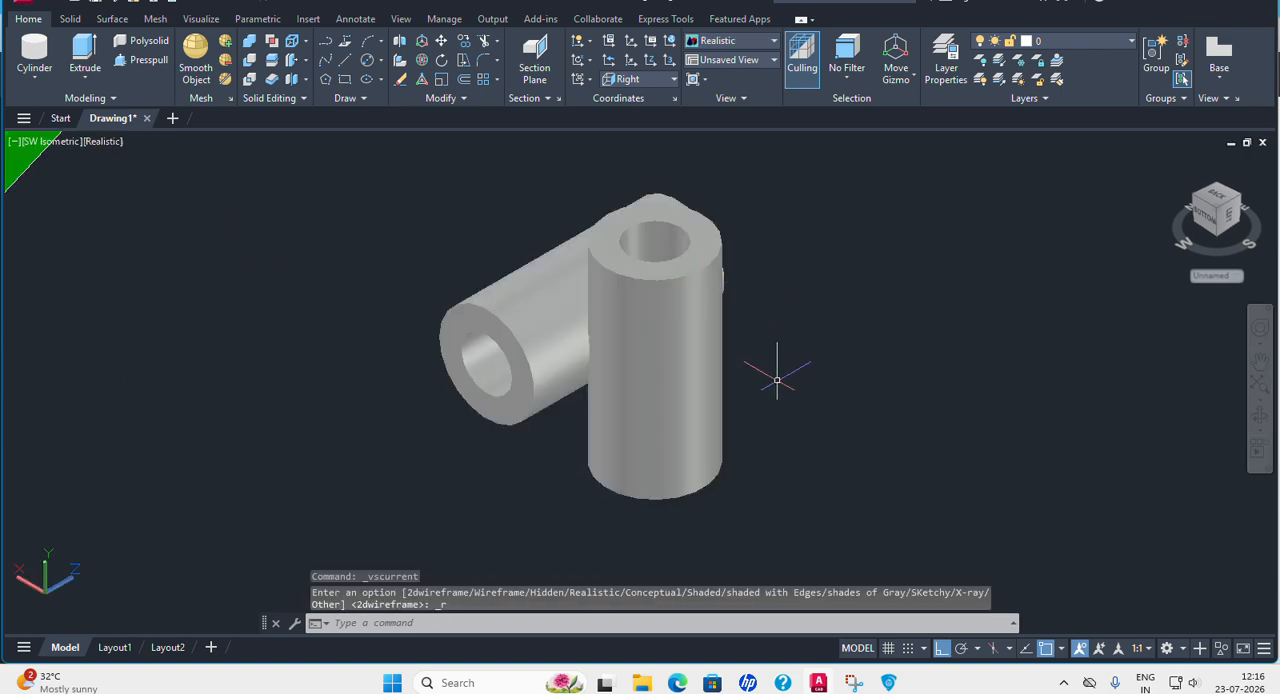
middle_click_drag(743, 367, 720, 290, "shift")
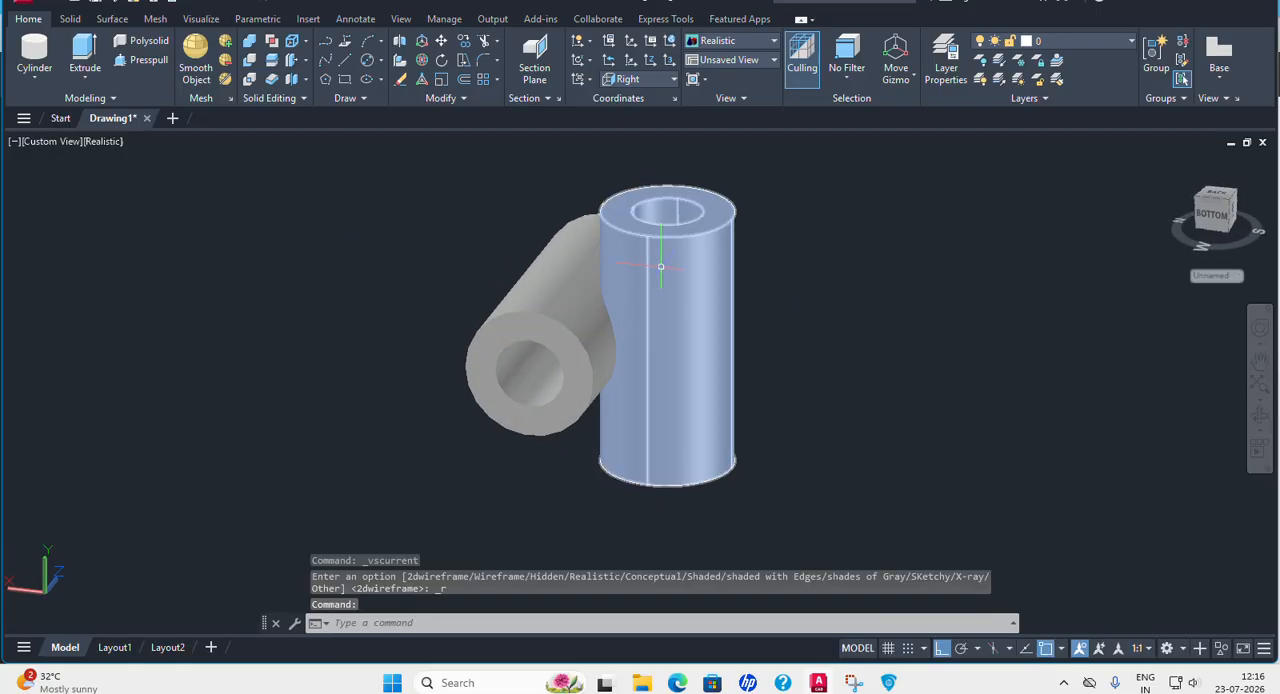
left_click(630, 278)
left_click(569, 297)
key("Escape")
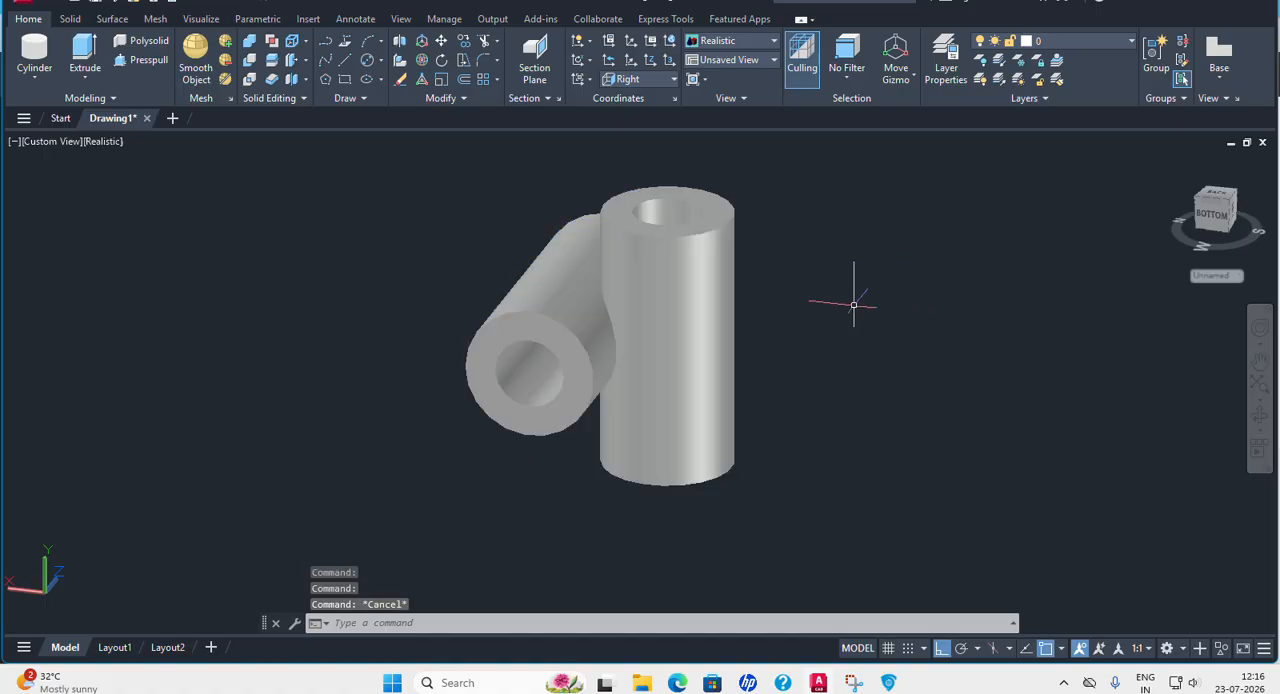
left_click(97, 145)
left_click(158, 179)
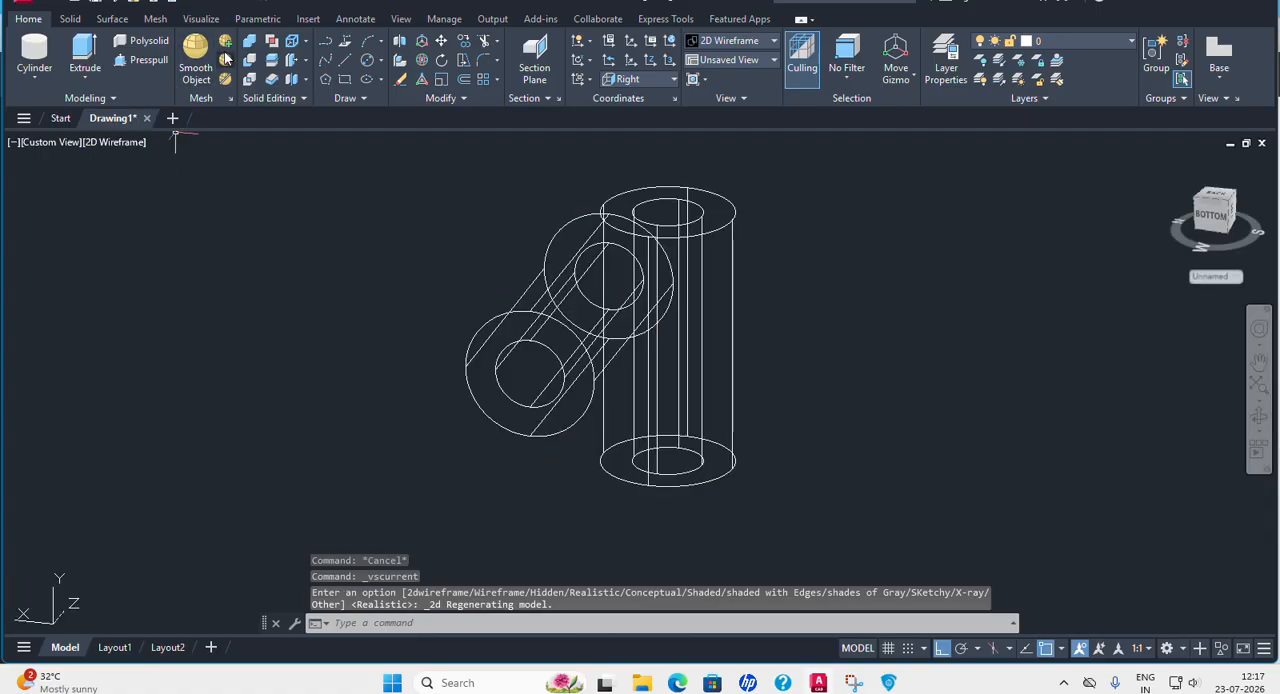
Union the horizontal and vertical bored cylinders into a single Centre Block solid.
left_click(250, 42)
left_click(570, 228)
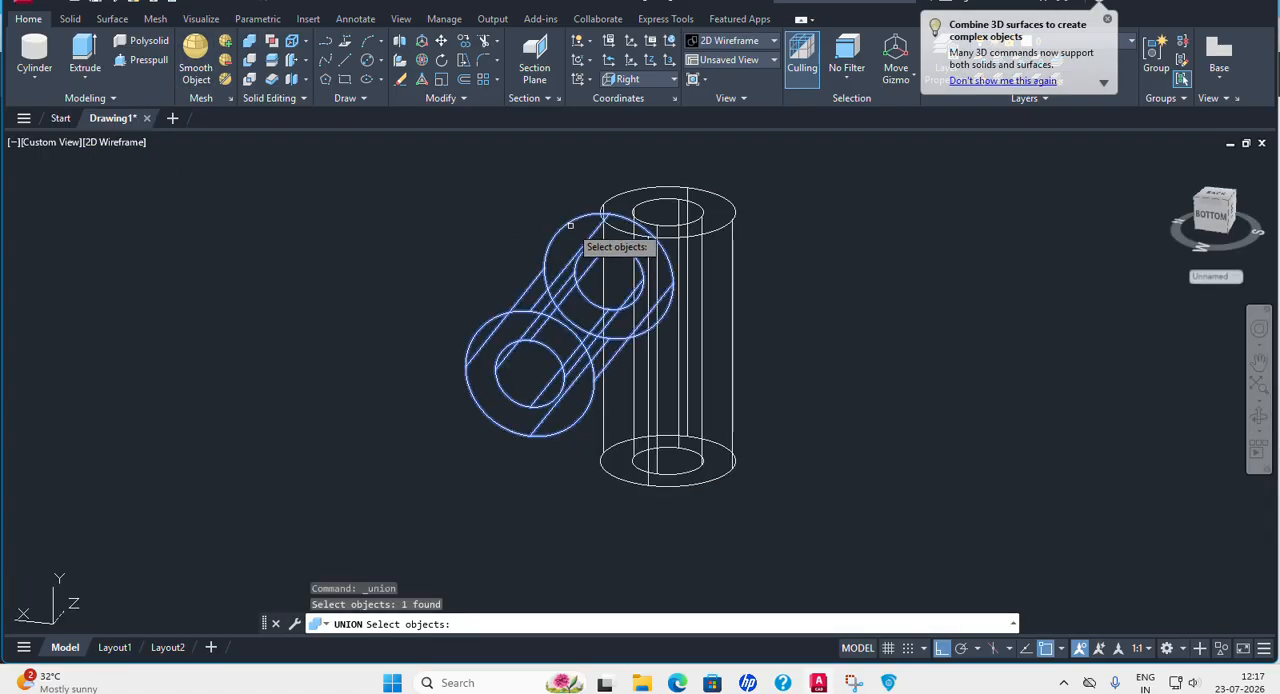
left_click(656, 186)
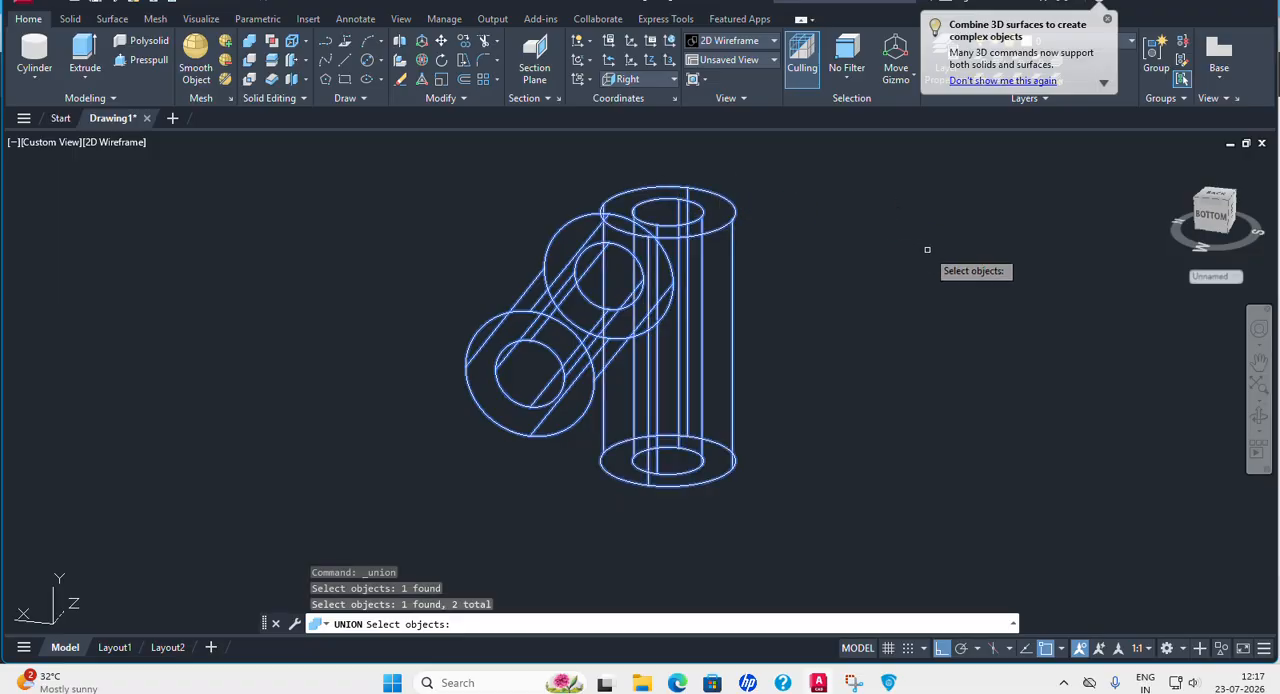
key("Return")
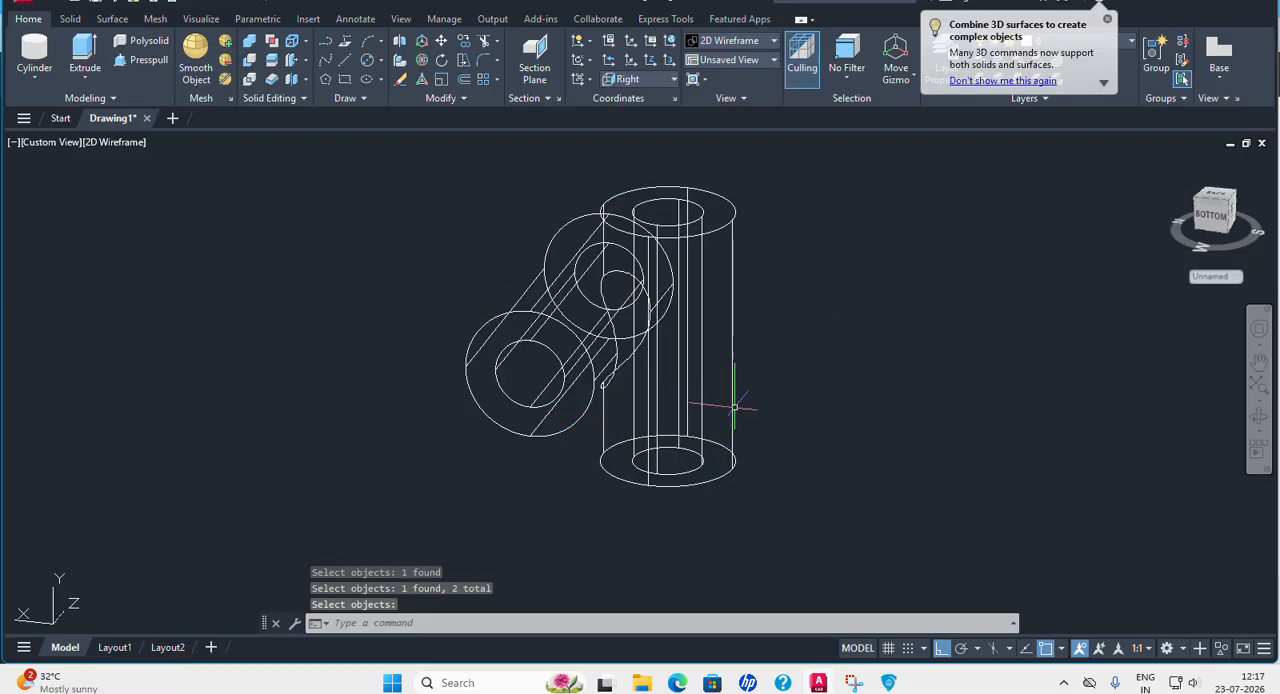
Set the colour of the joined Centre Block solid to Red.
scroll(735, 330, "down", 3)
left_click(719, 294)
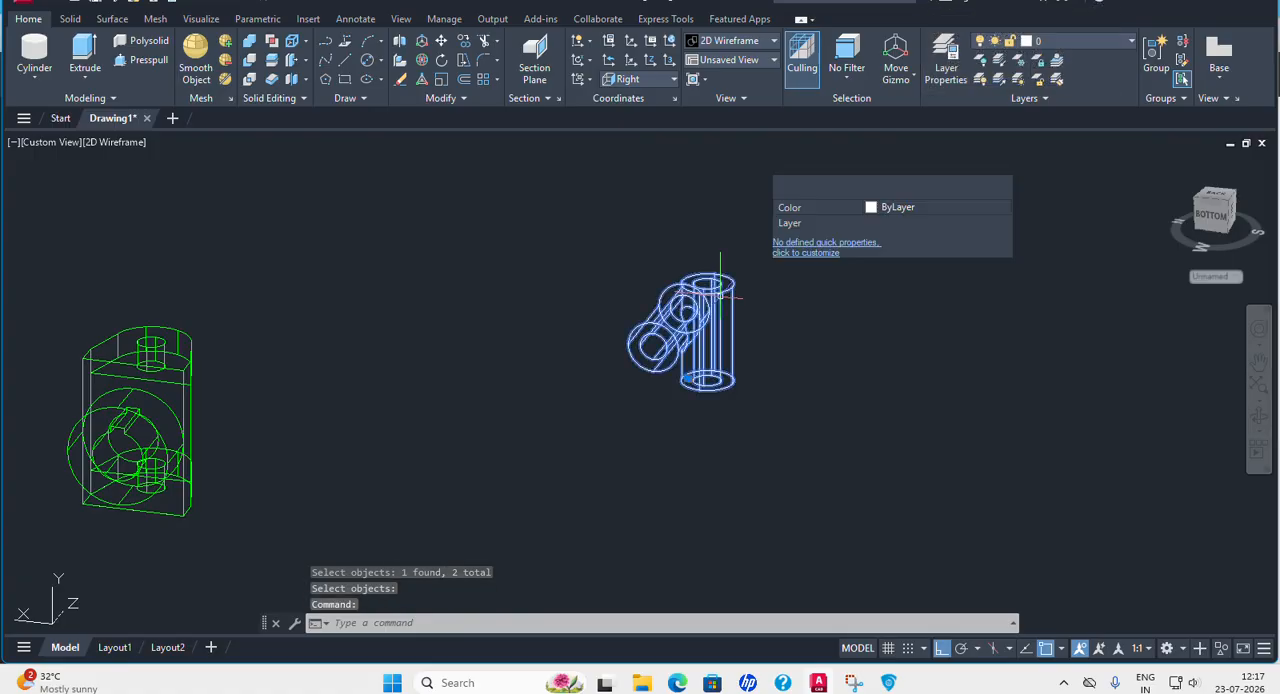
left_click(958, 207)
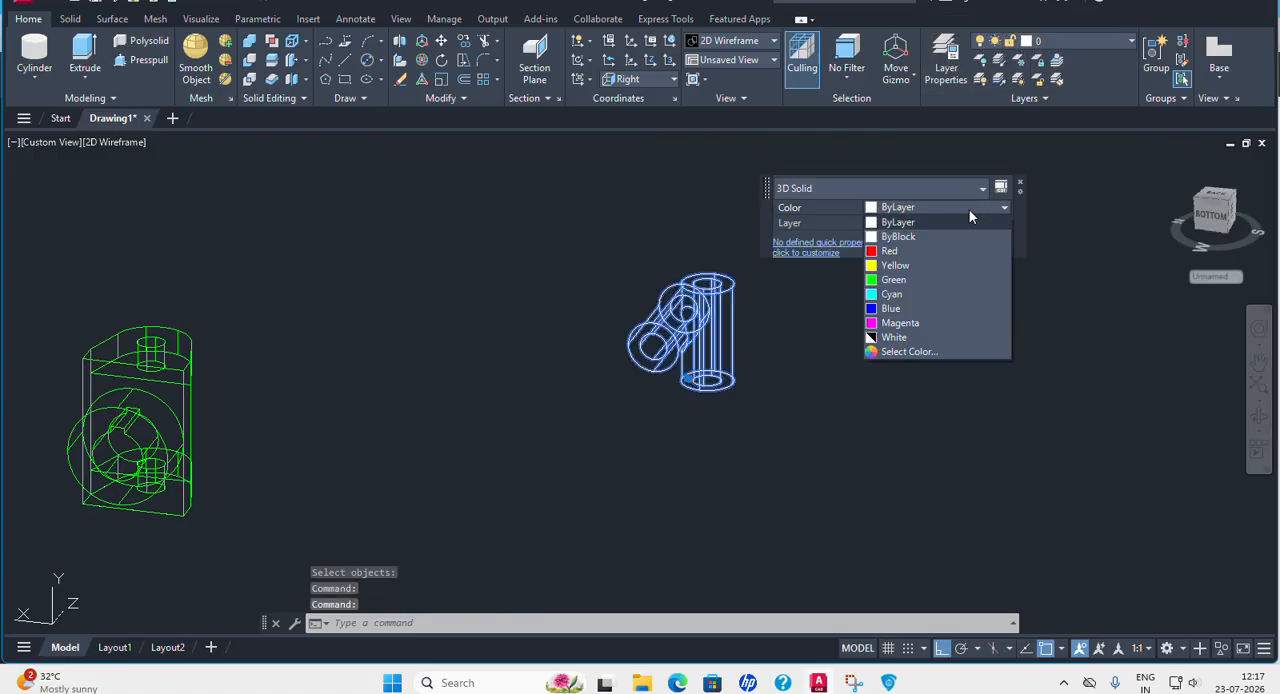
left_click(889, 251)
key("Escape")
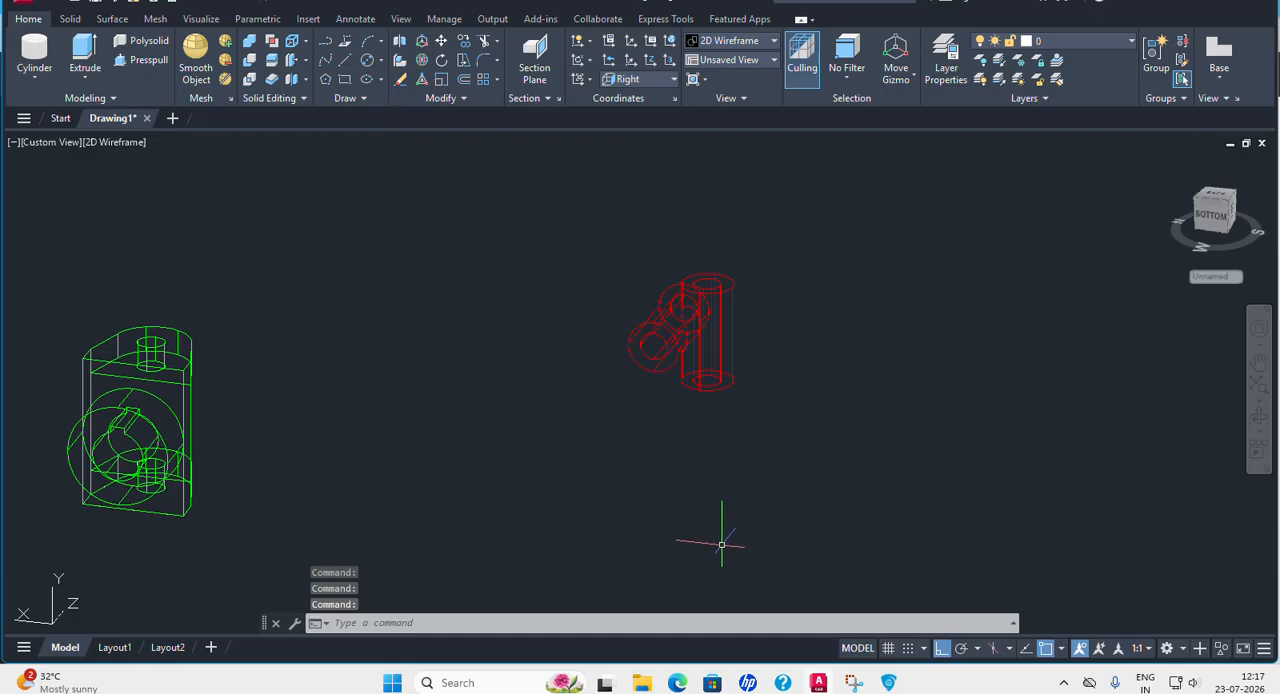
Turn Ortho off and move the red Centre Block freely to a spot close beside the green fork part.
middle_click_drag(849, 413, 846, 413)
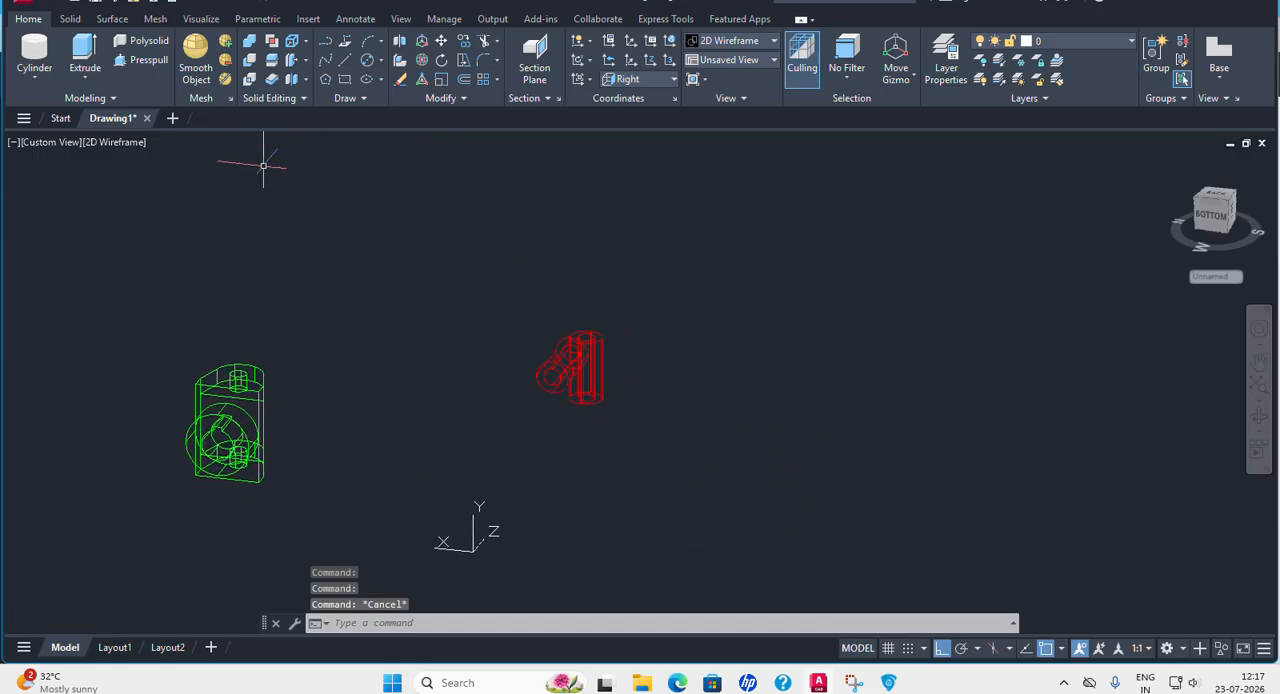
left_click(443, 44)
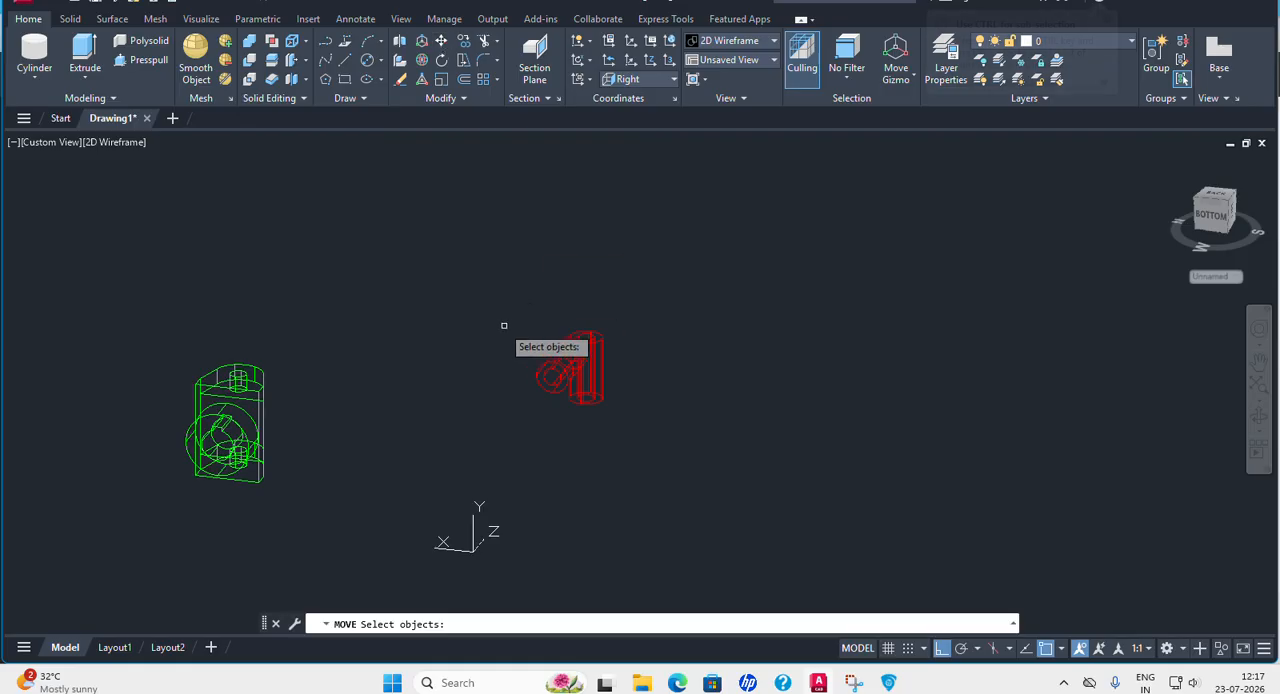
left_click(492, 314)
left_click(665, 445)
key("Return")
left_click(778, 349)
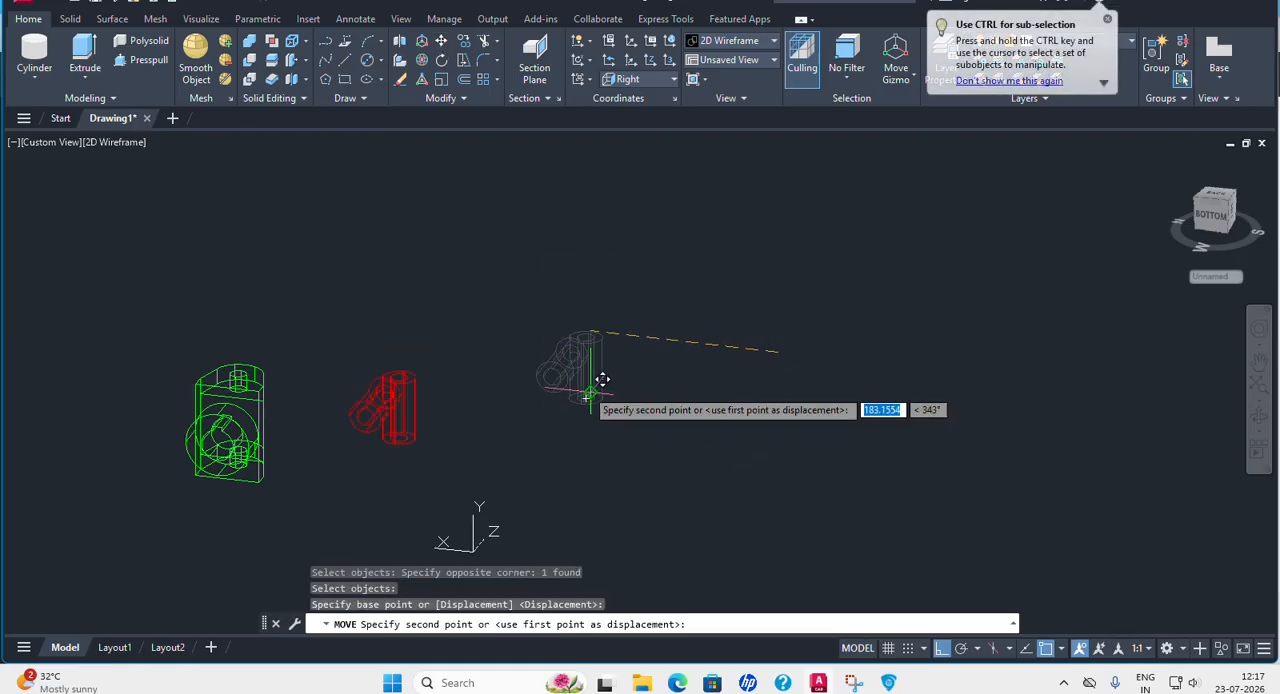
key("F8")
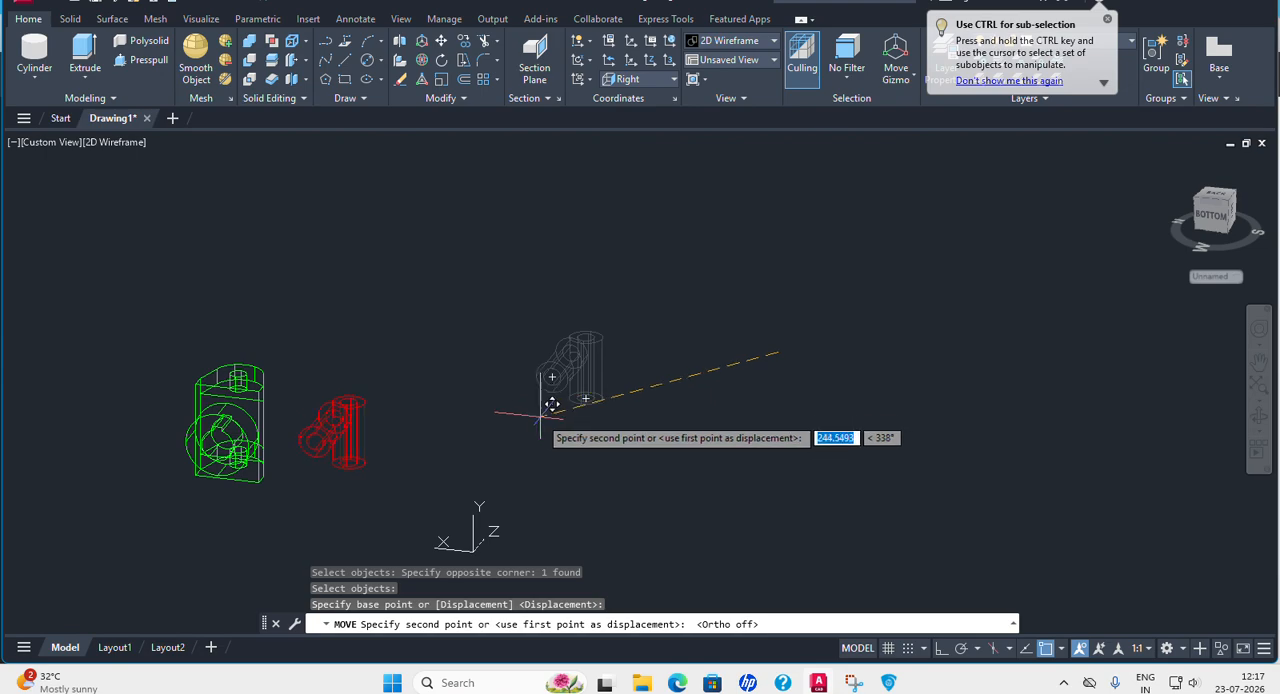
left_click(562, 408)
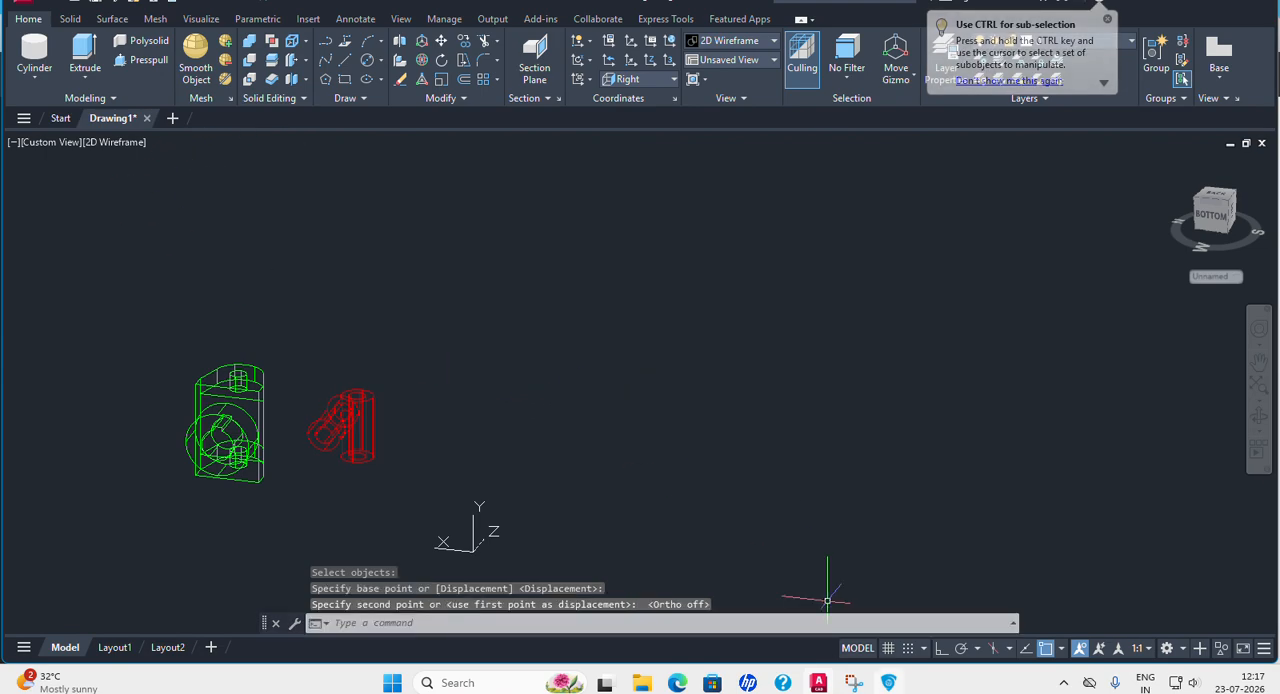
Read the dimensions of Part No. 4, the Collar, in the PDF and return to AutoCAD.
left_click(888, 683)
scroll(789, 417, "down", 6)
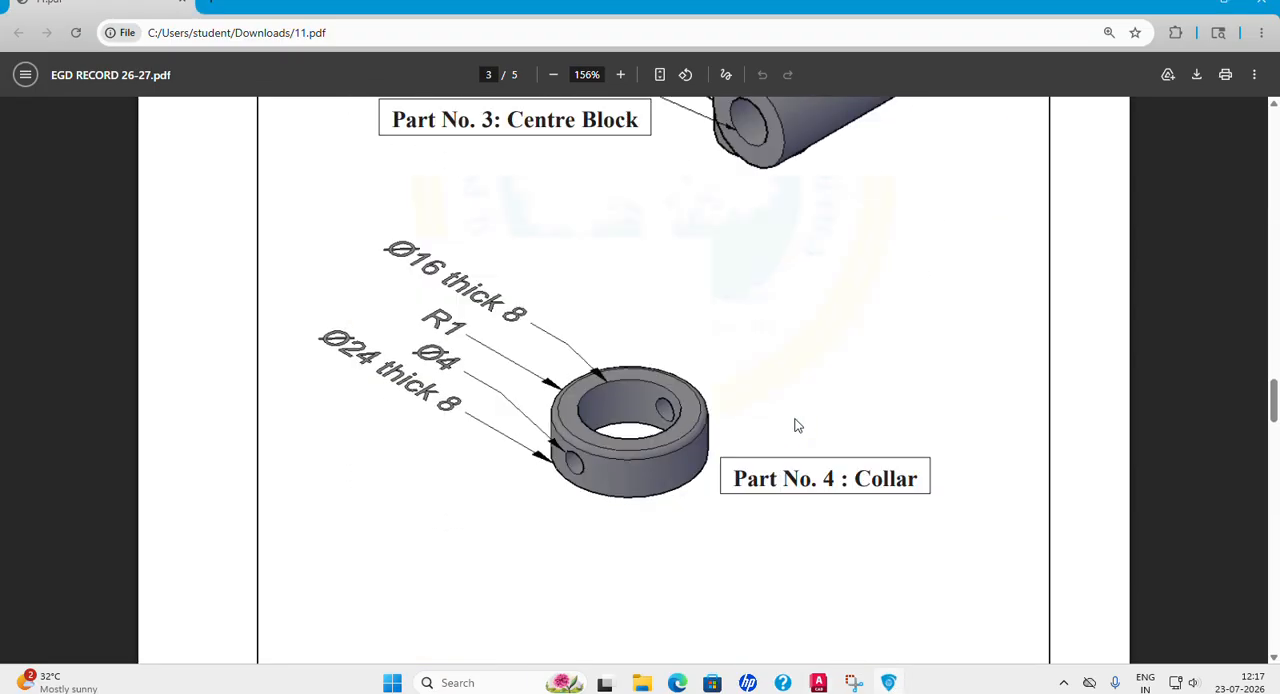
scroll(665, 335, "up", 1)
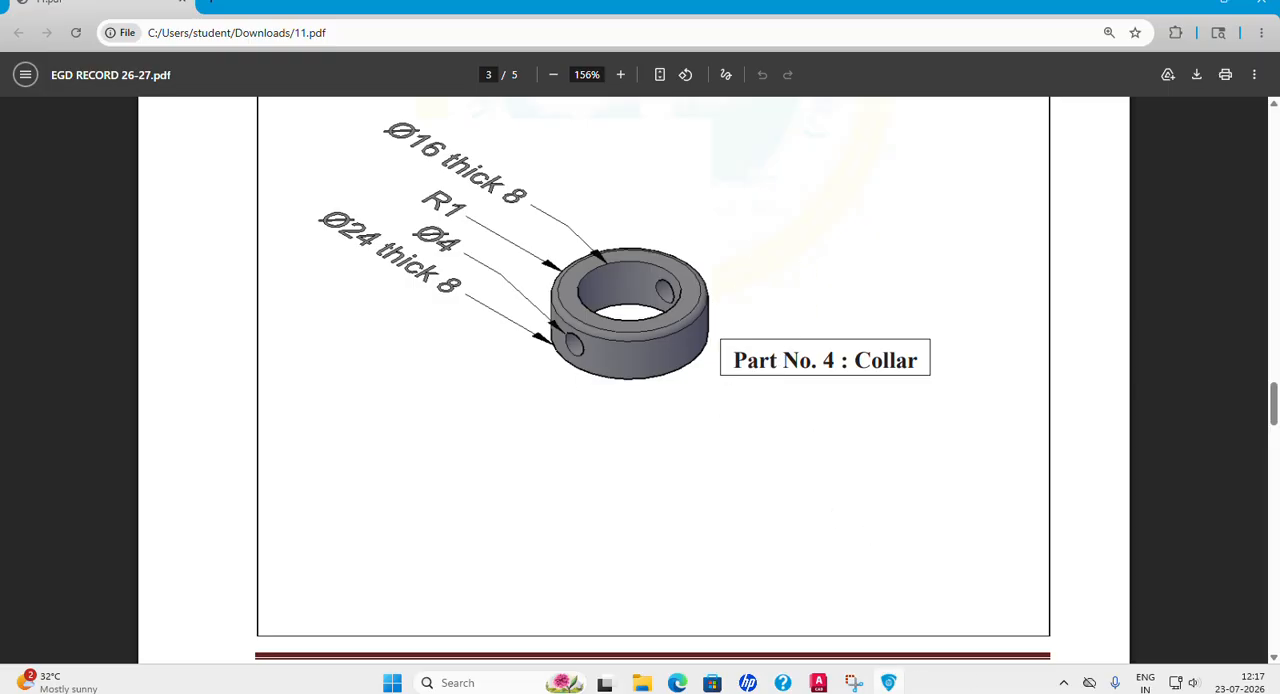
mouse_move(820, 682)
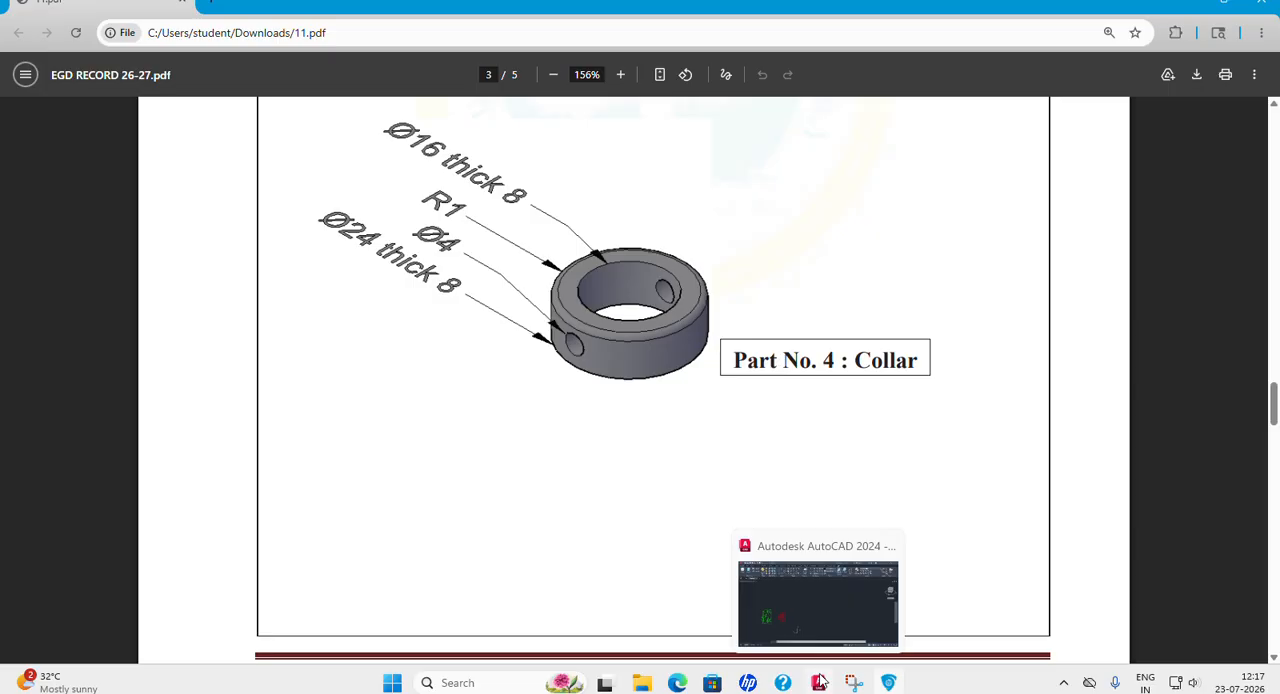
left_click(819, 682)
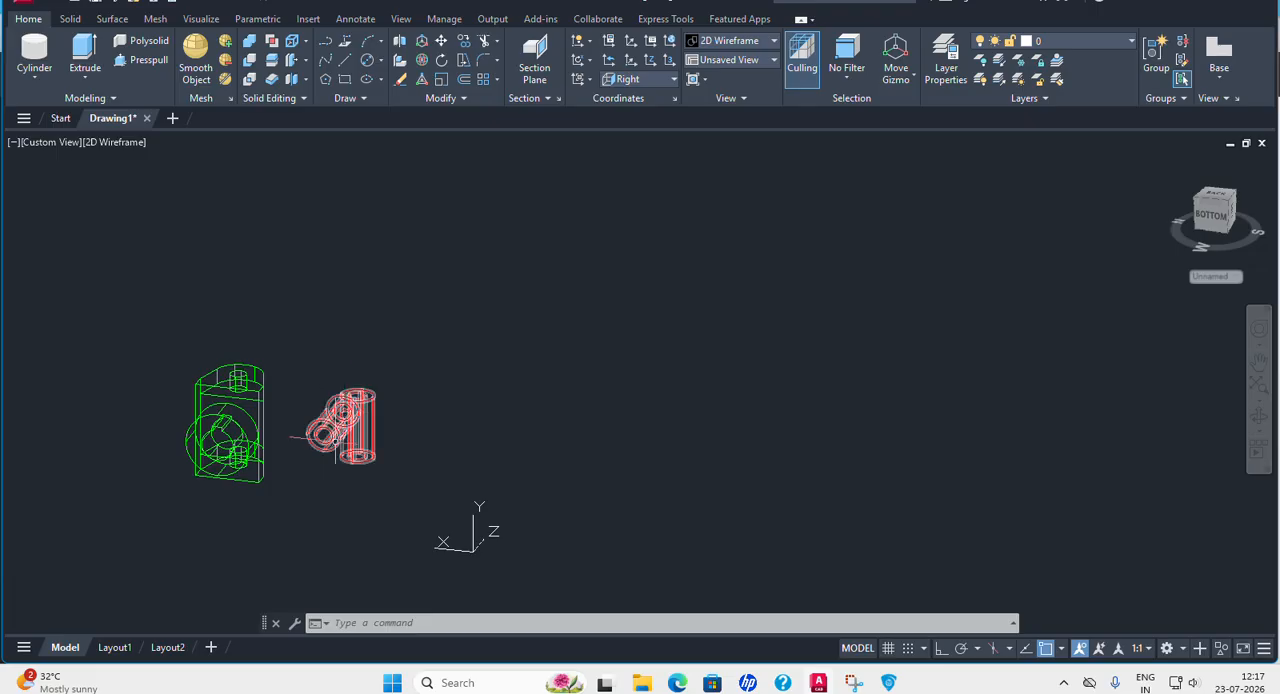
Check the spacing of the two parts in the SW and SE Isometric views, finishing in SW Isometric.
scroll(321, 461, "up", 5)
left_click(48, 143)
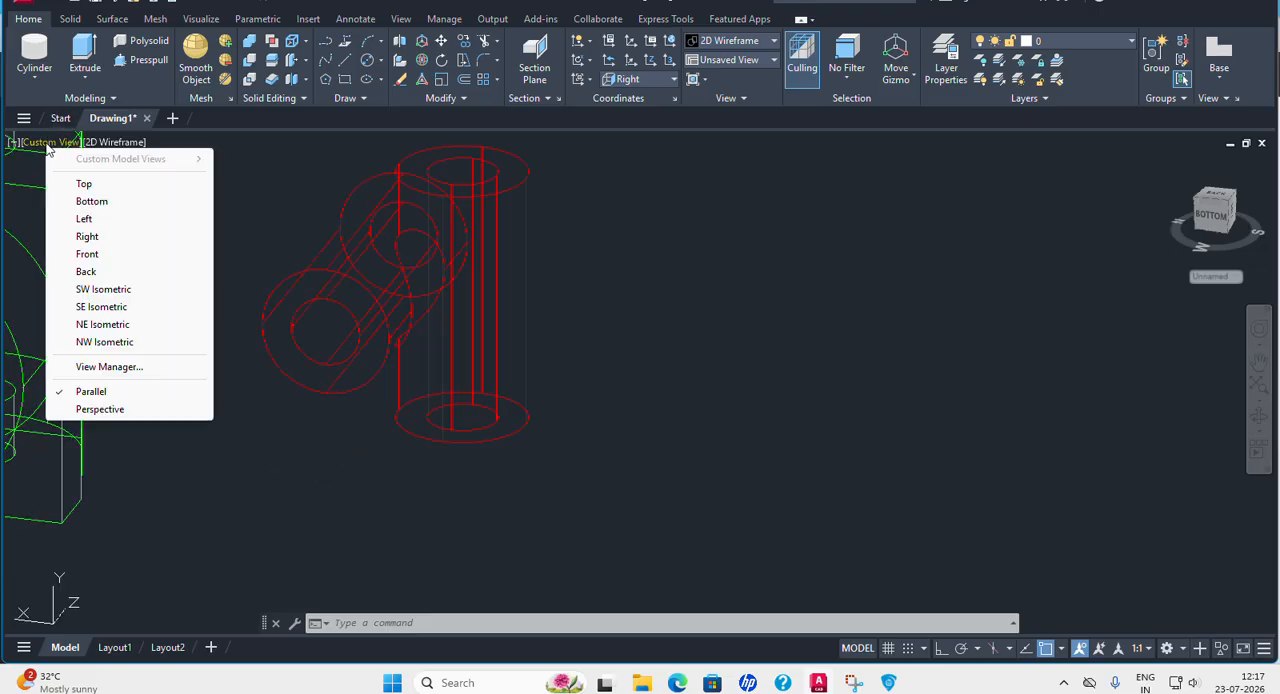
left_click(103, 289)
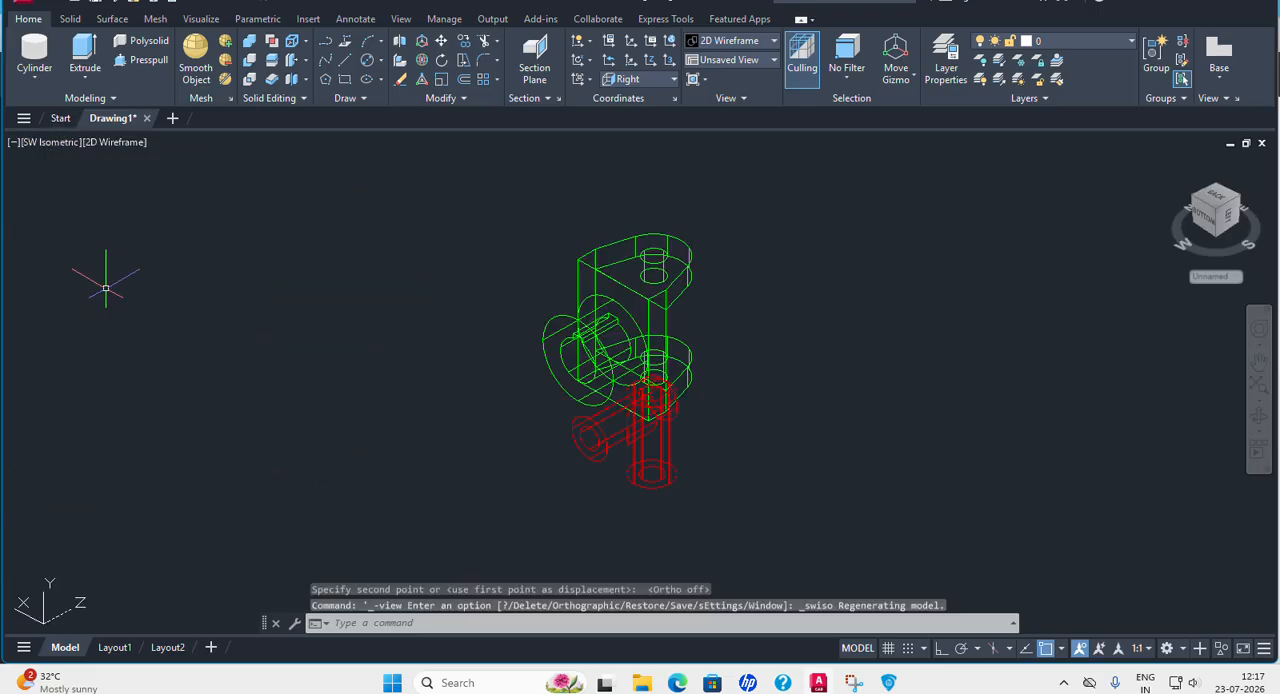
left_click(50, 143)
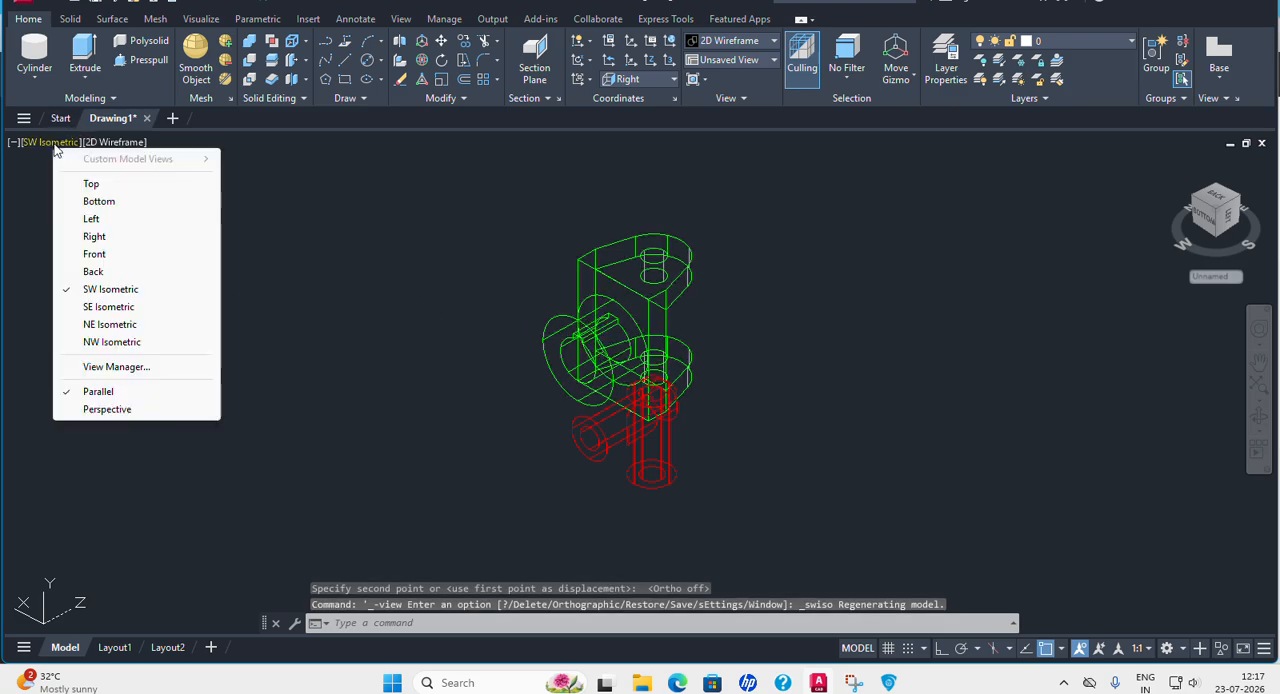
left_click(100, 307)
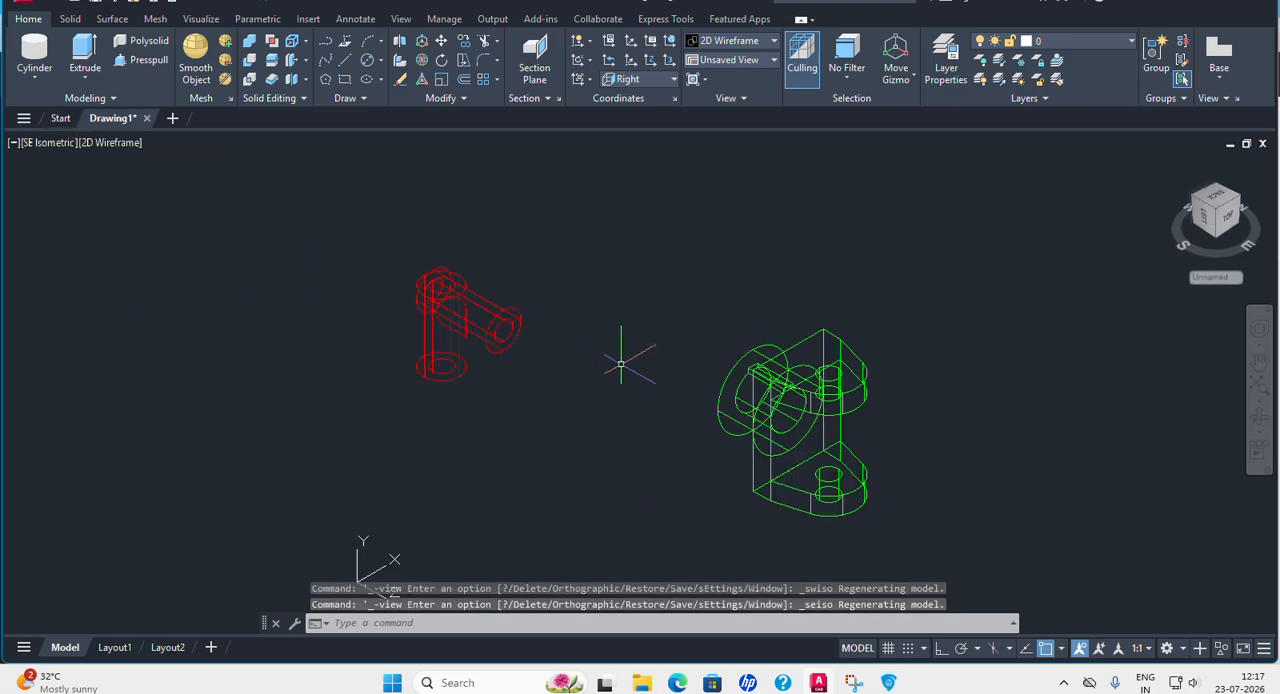
left_click(57, 143)
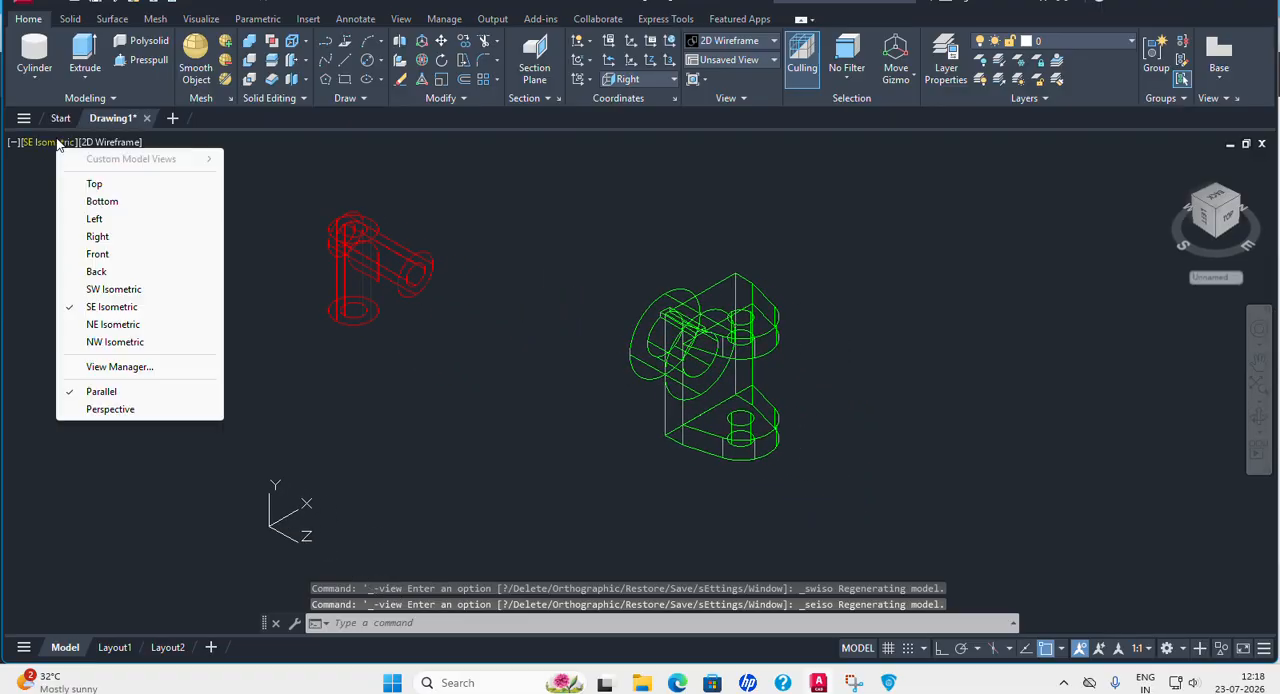
left_click(110, 289)
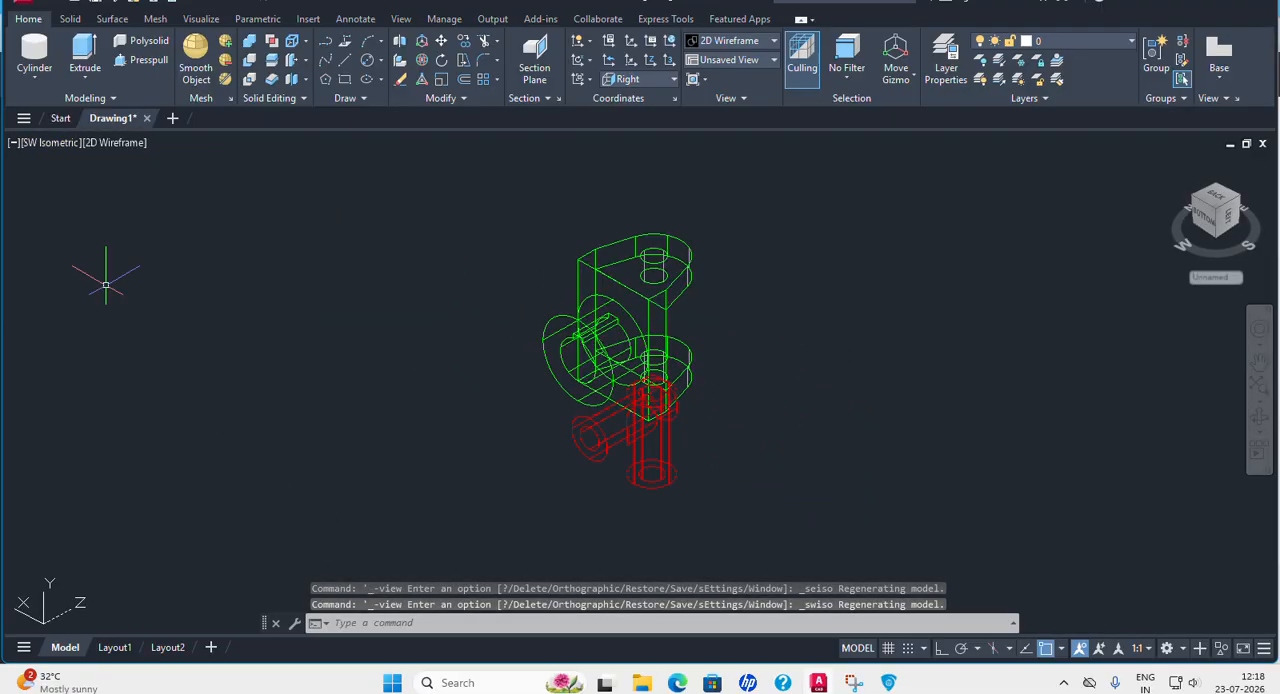
Move the red Centre Block sideways so it stands clear of the green fork part.
left_click(441, 40)
left_click(515, 360)
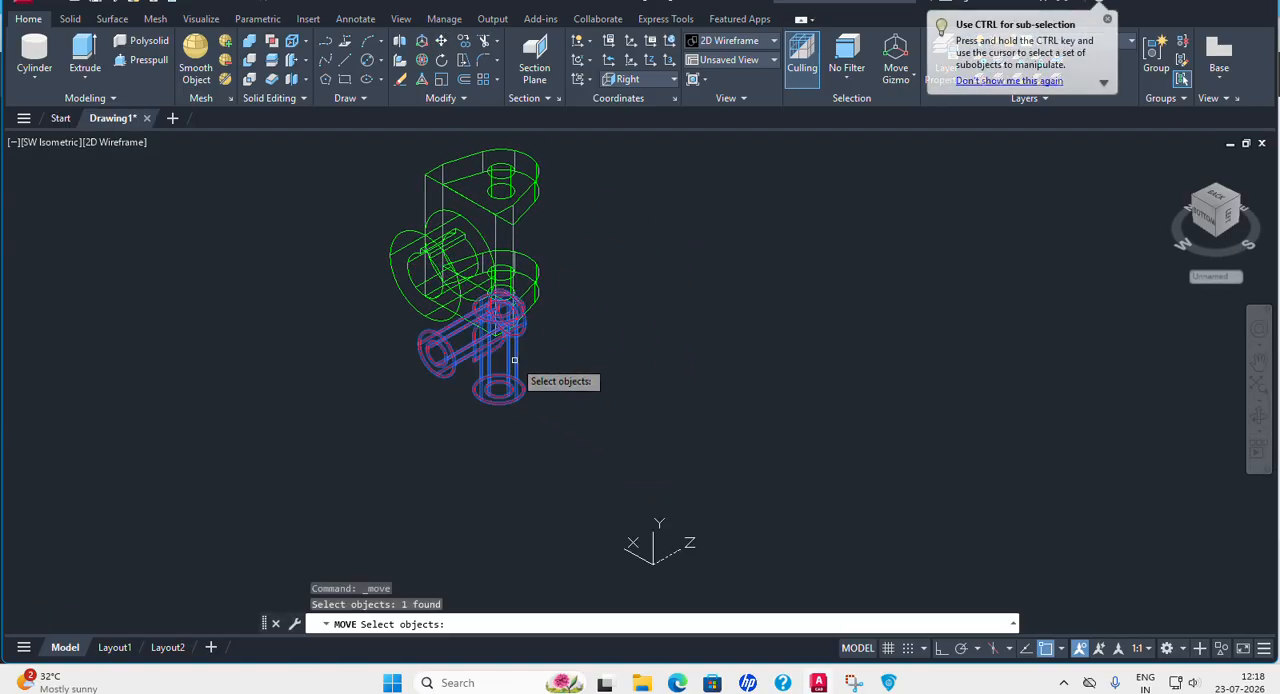
key("Return")
left_click(556, 366)
left_click(724, 318)
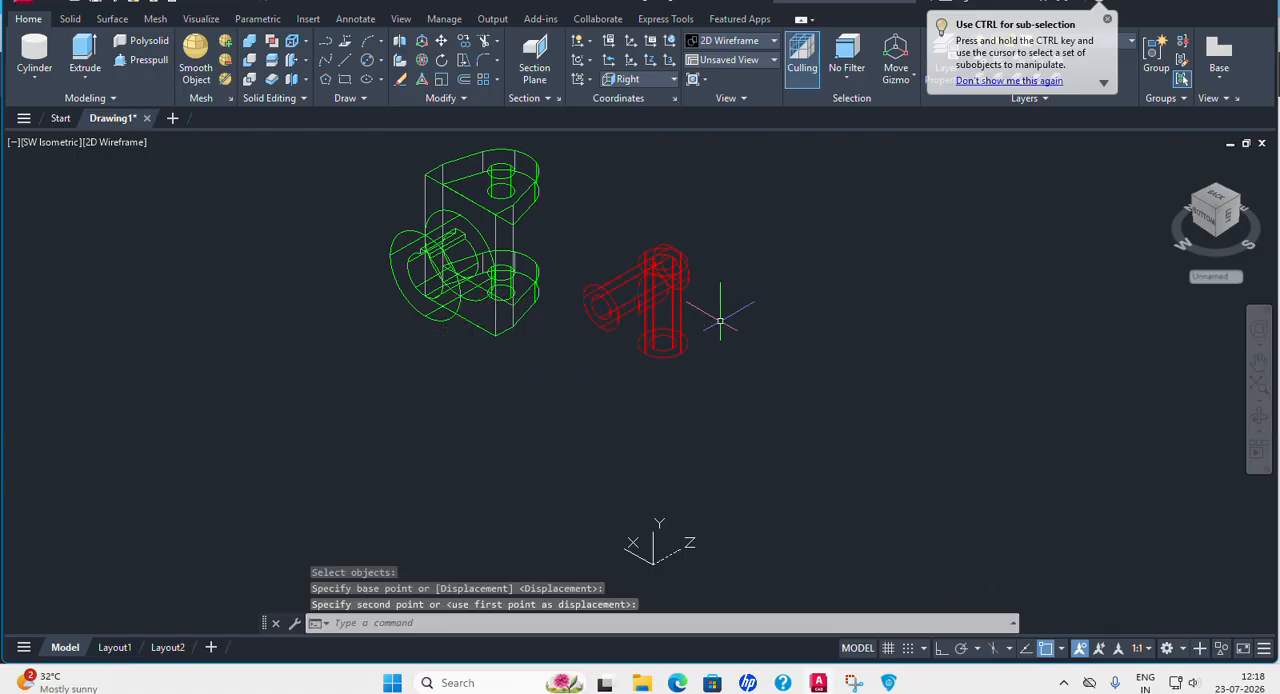
middle_click_drag(813, 272, 738, 232)
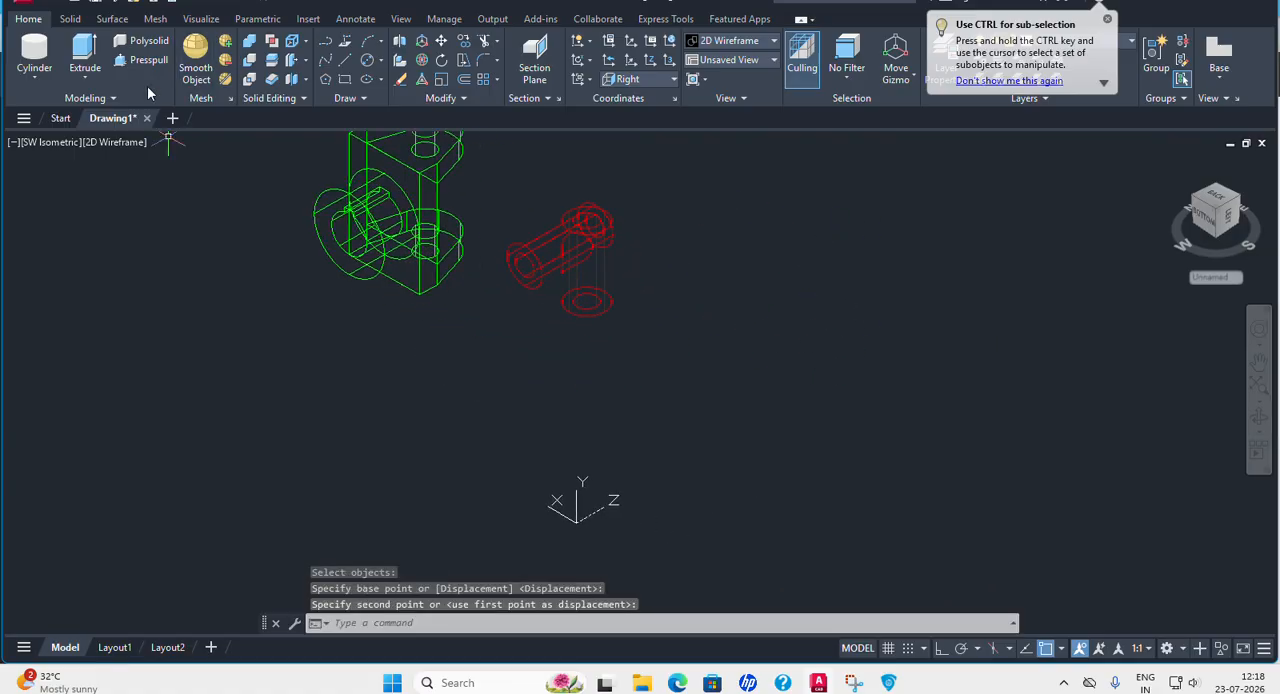
left_click(35, 80)
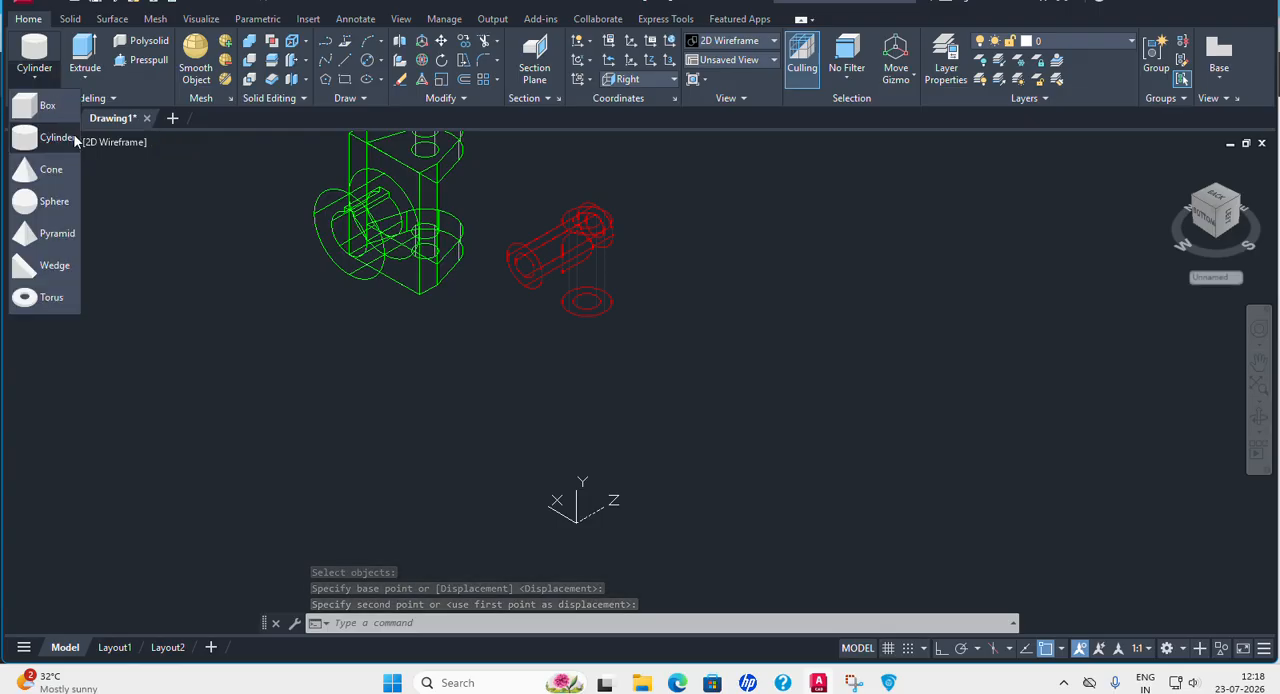
left_click(40, 131)
left_click(733, 358)
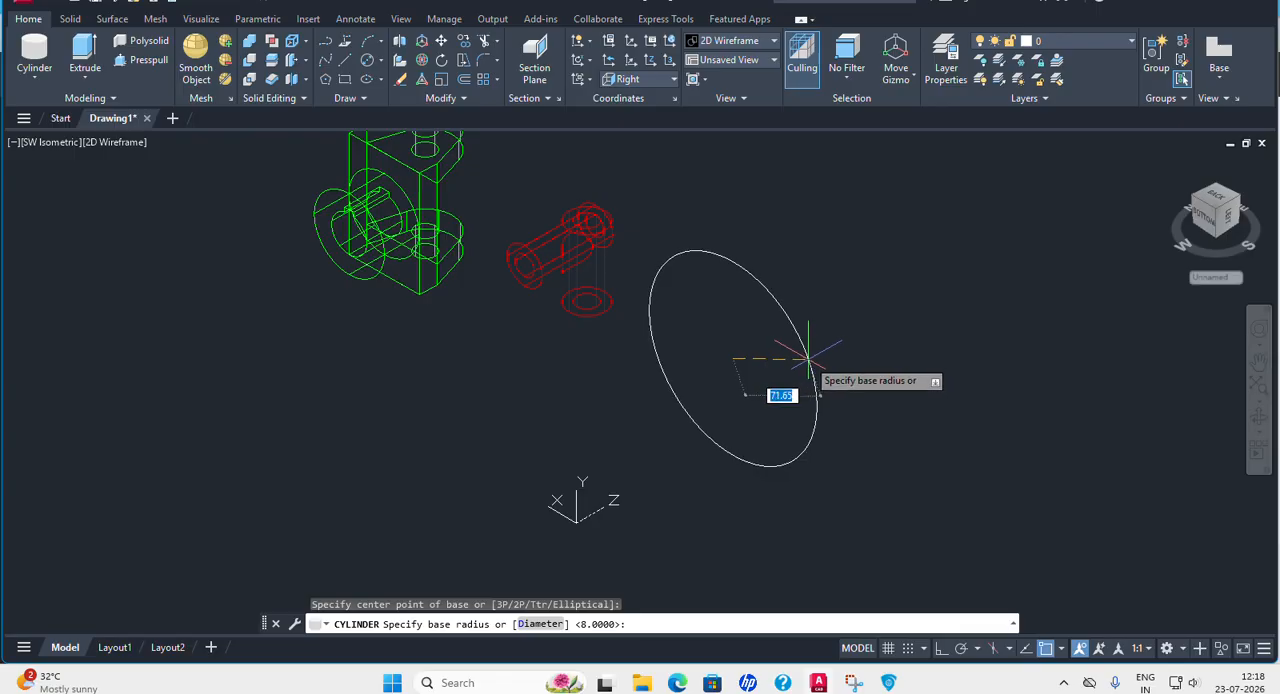
key("Escape")
Set the UCS to Top and start a cylinder for the Collar.
left_click(655, 83)
left_click(640, 120)
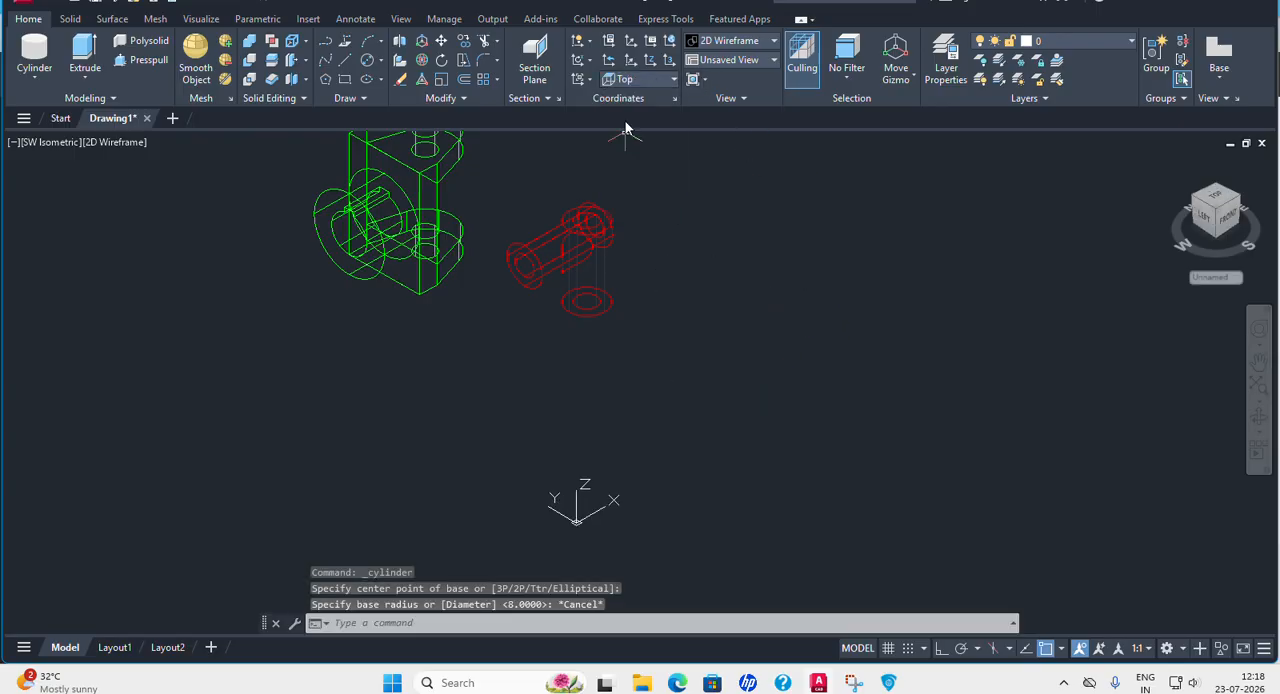
left_click(33, 52)
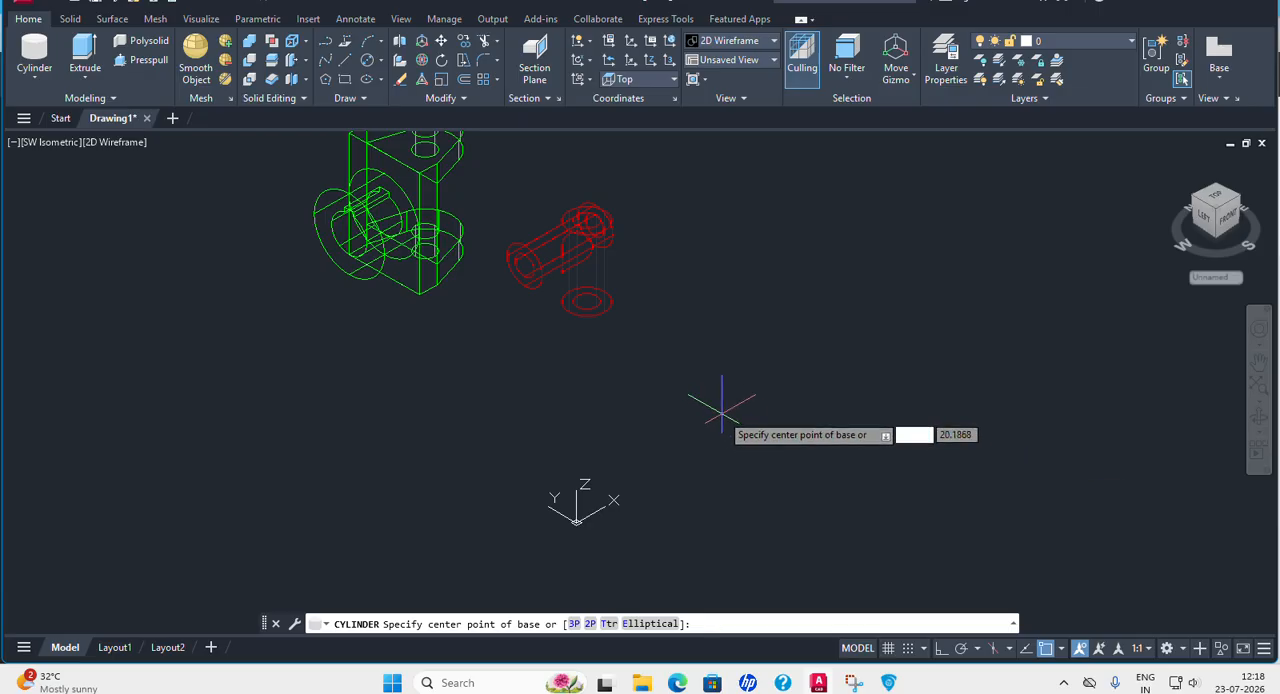
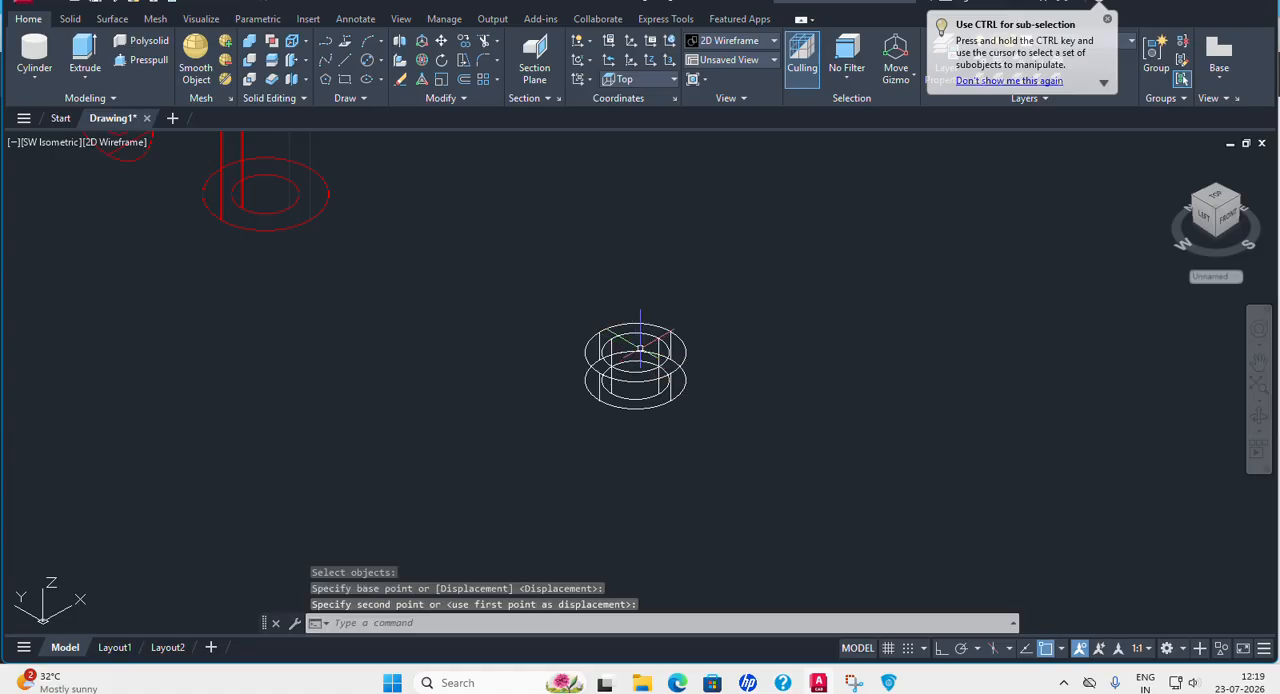
Subtract the inner cylinder from the outer one to form the Collar ring.
left_click(250, 60)
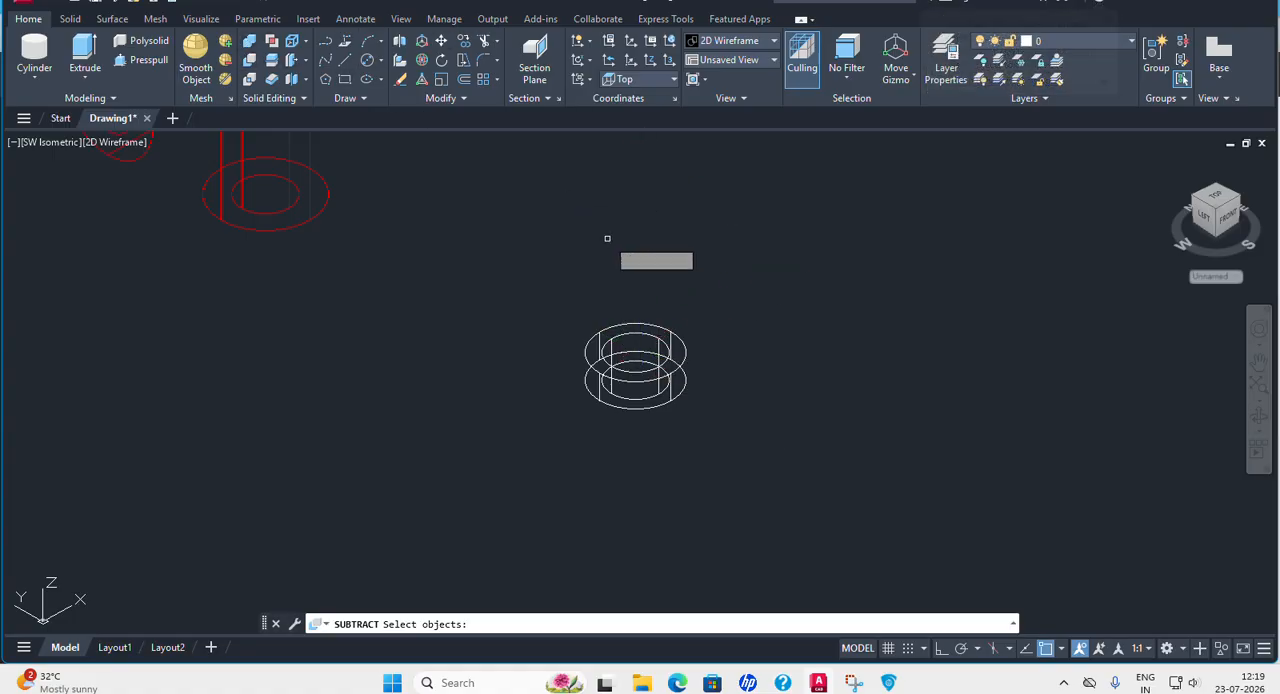
left_click(685, 343)
key("Return")
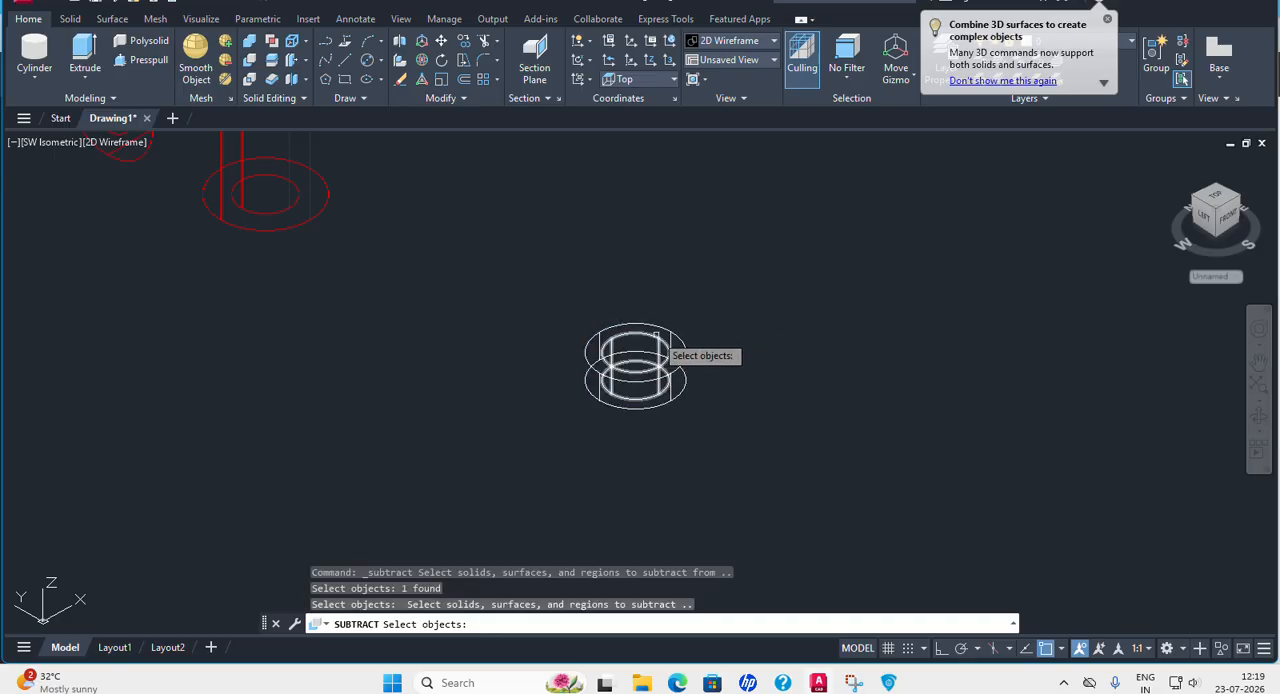
left_click(672, 334)
key("Return")
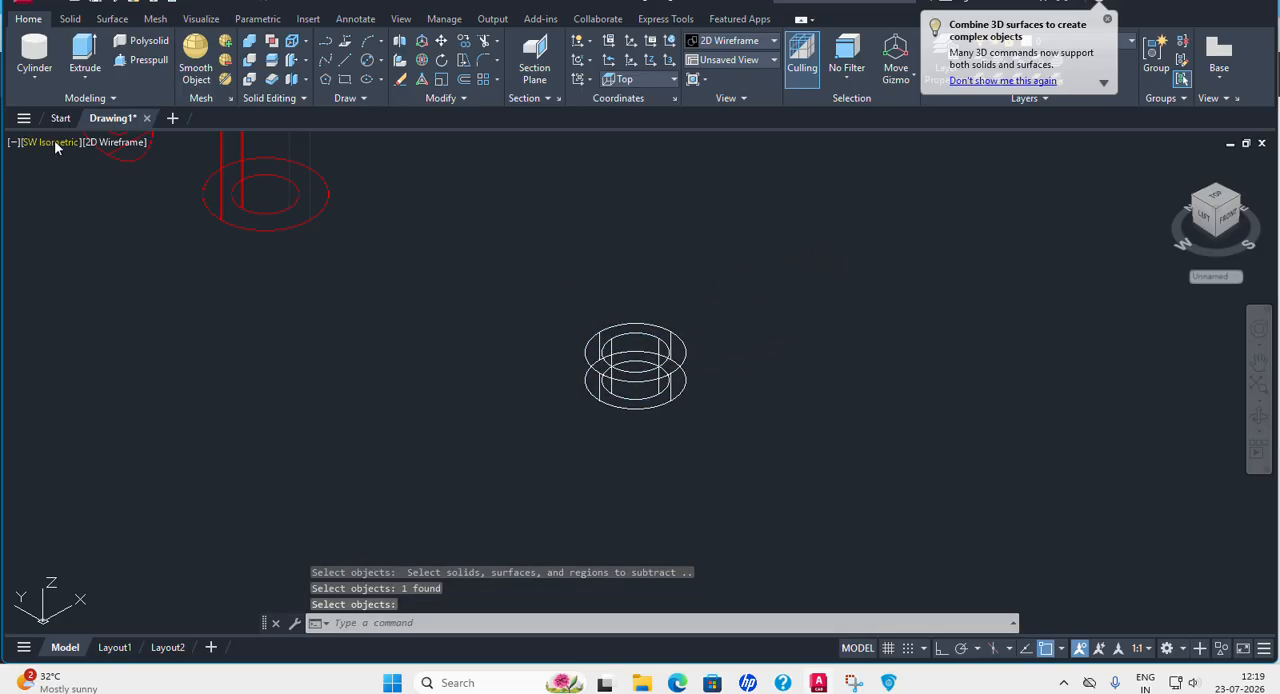
Show the Collar ring in the Conceptual visual style to inspect its through bore.
left_click(118, 145)
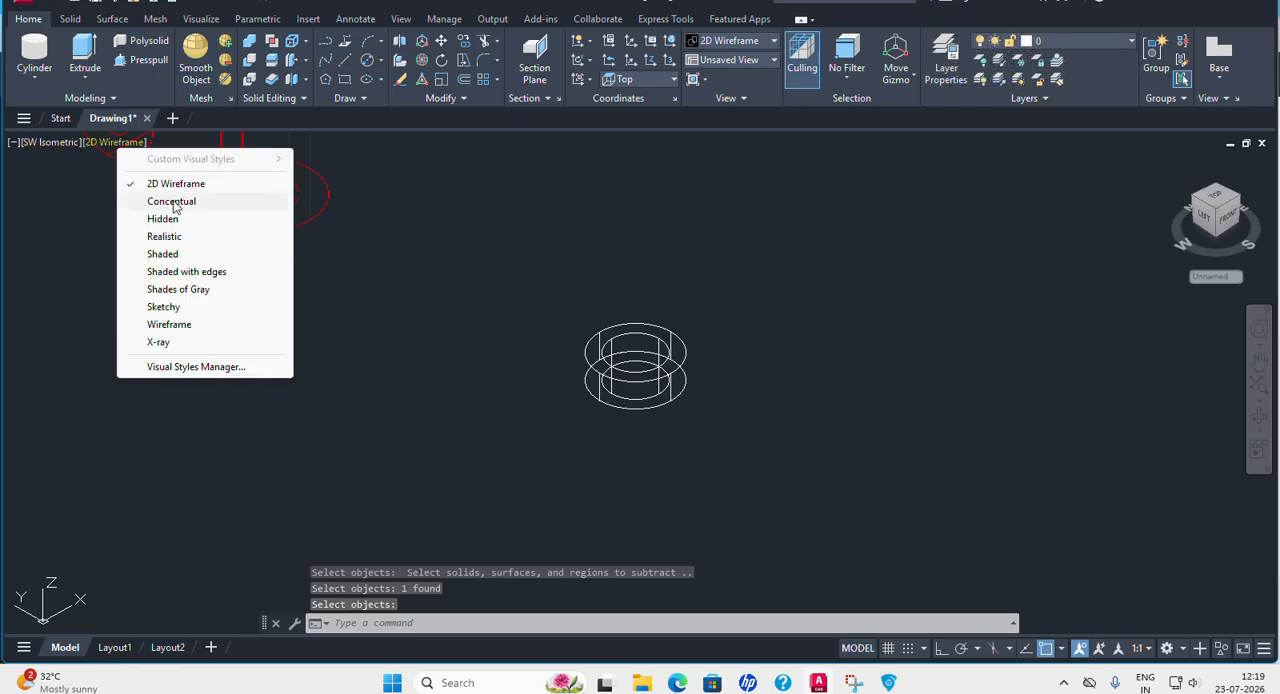
left_click(175, 202)
scroll(688, 372, "up", 2)
middle_click_drag(756, 365, 705, 326)
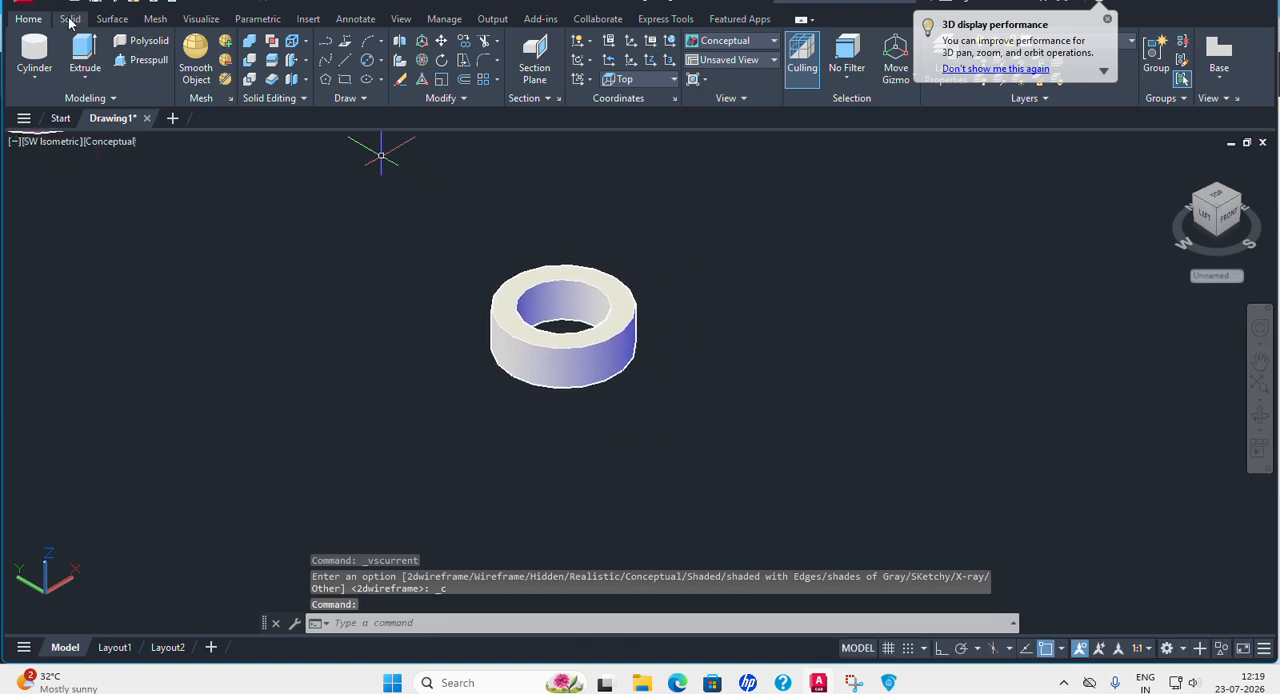
Fillet the upper and lower outer edges of the Collar with a radius of 1.
left_click(70, 19)
left_click(581, 79)
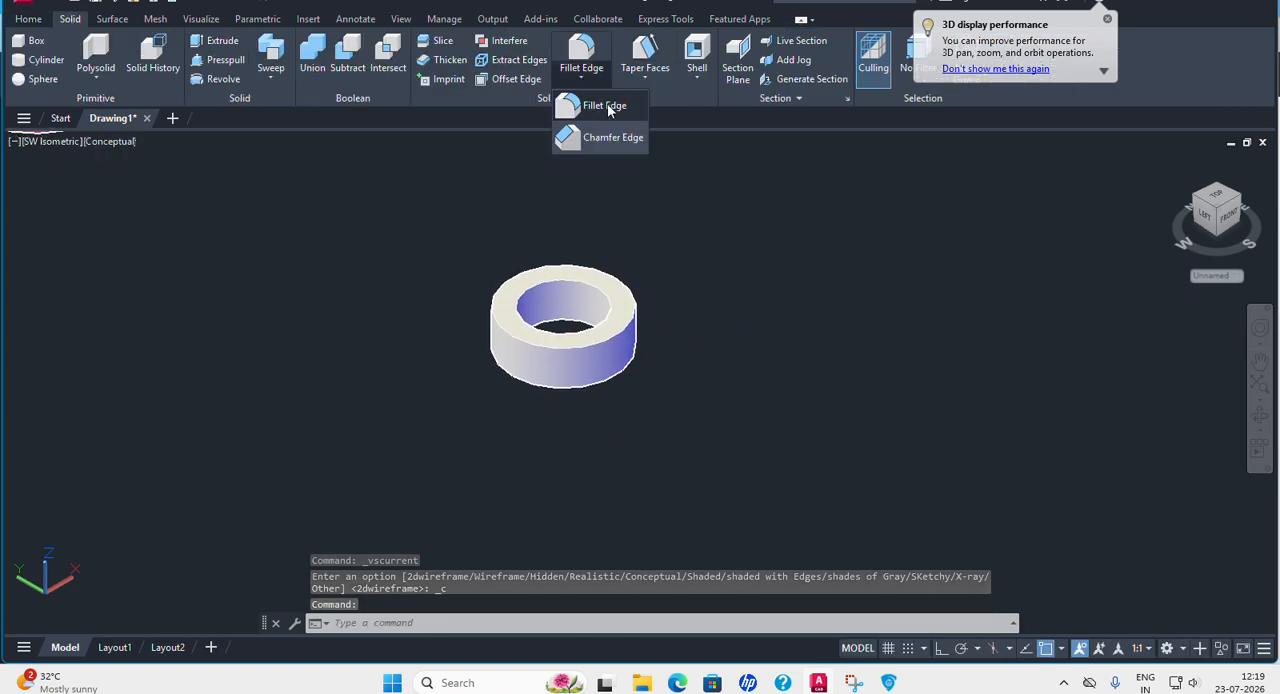
left_click(605, 106)
left_click(577, 623)
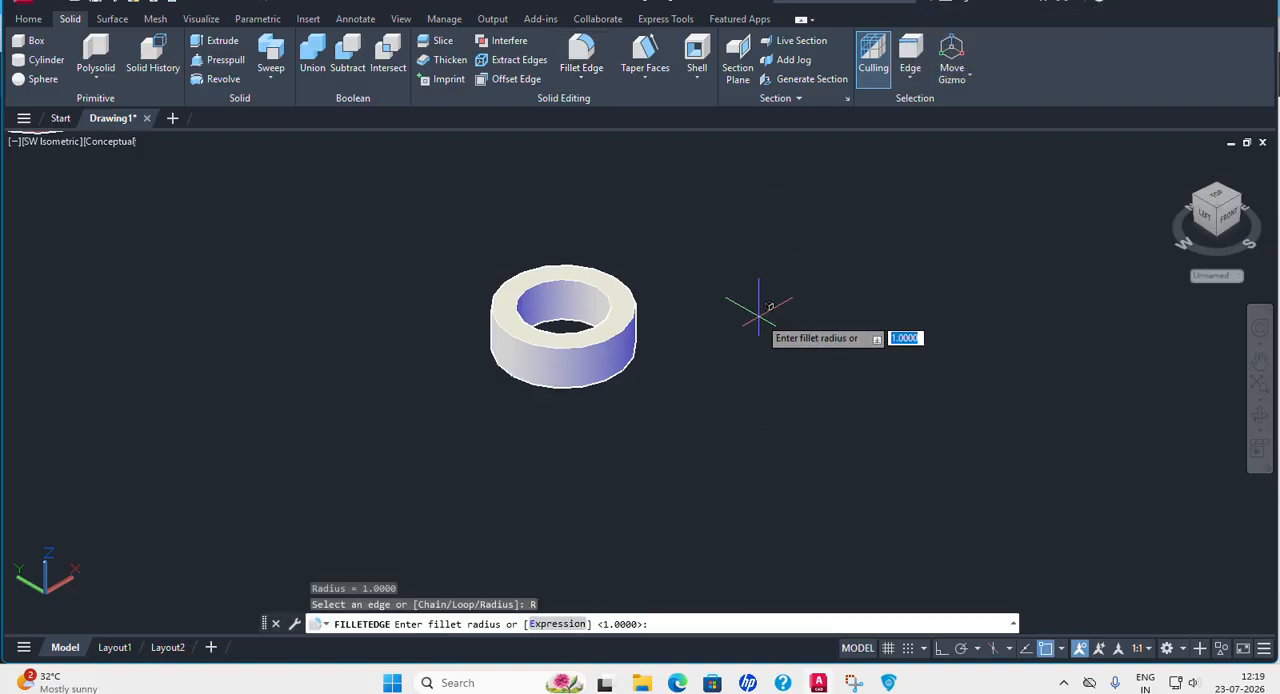
key("Return")
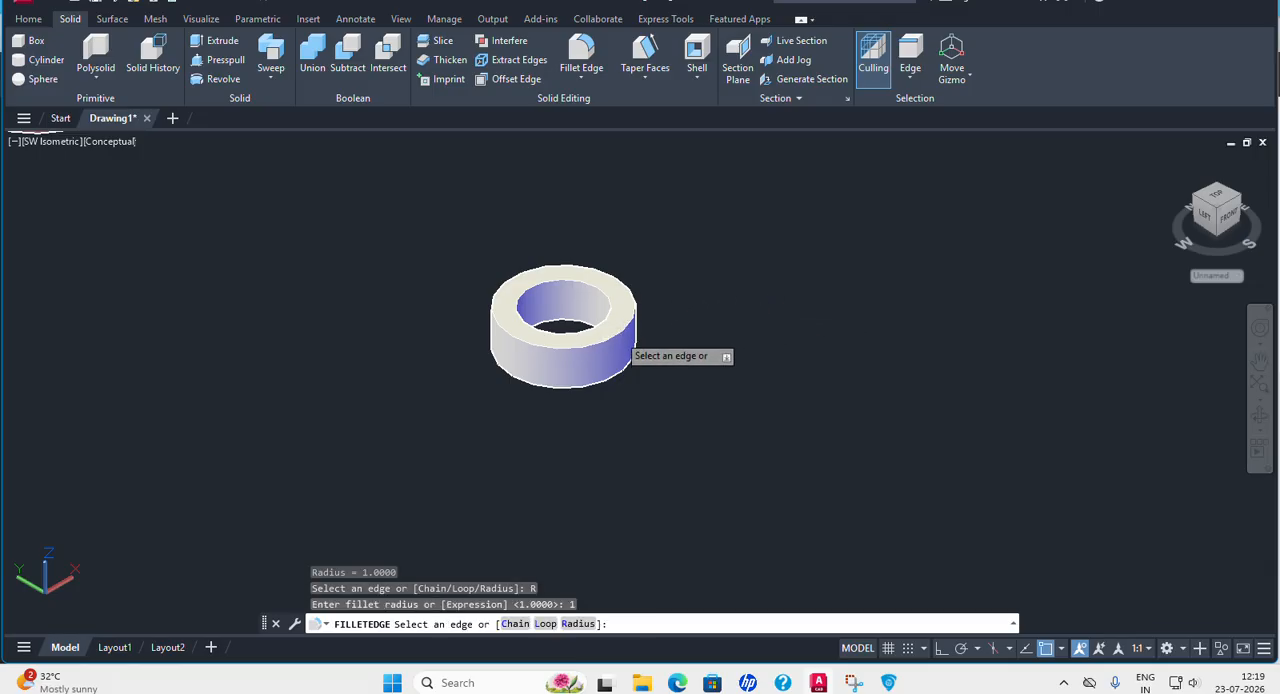
left_click(628, 327)
left_click(629, 361)
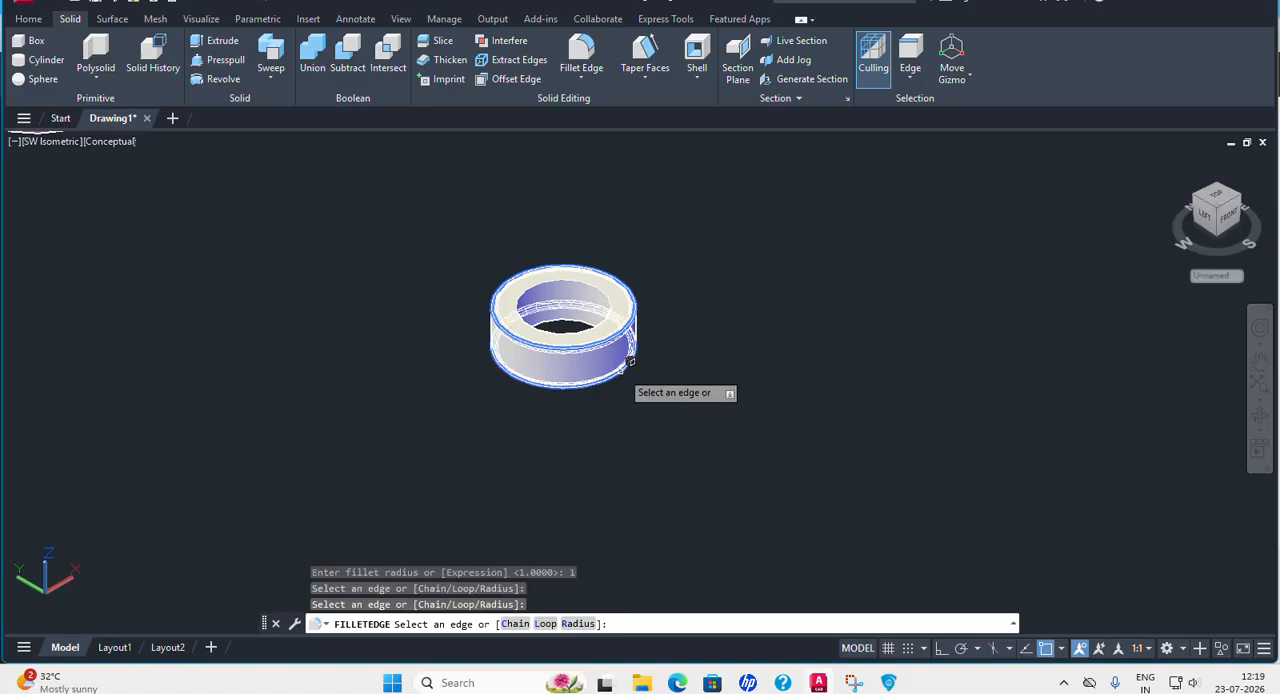
key("Return")
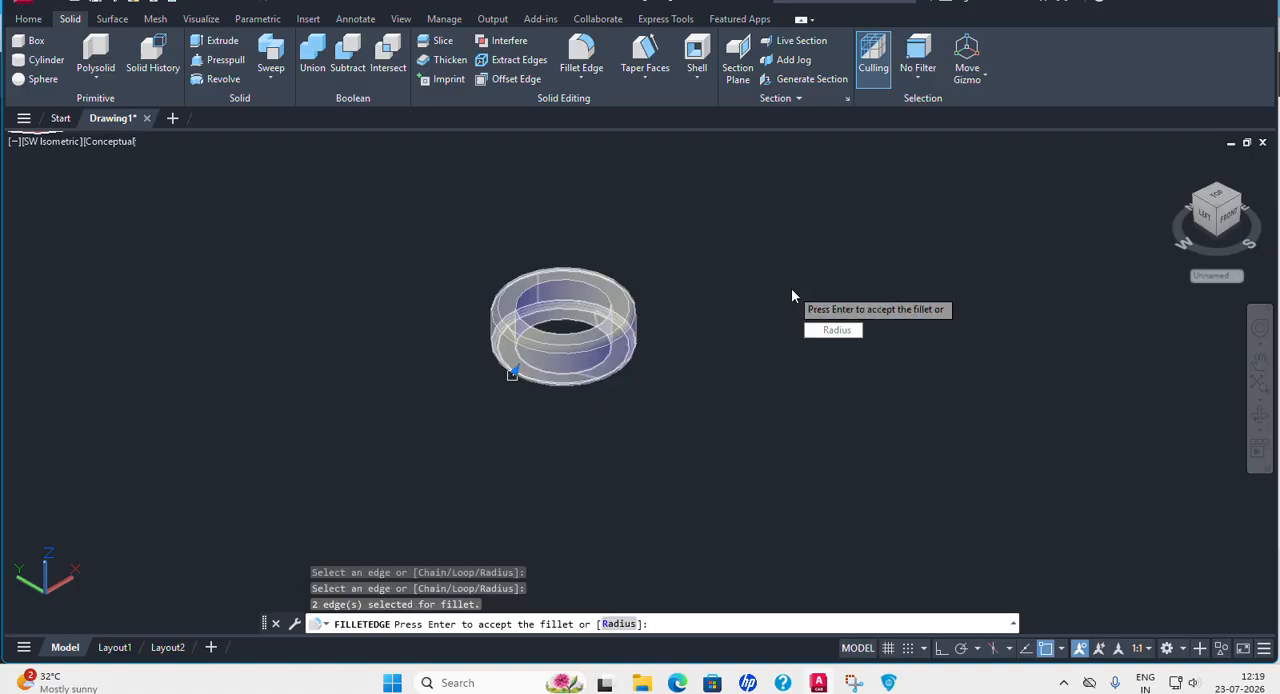
key("Return")
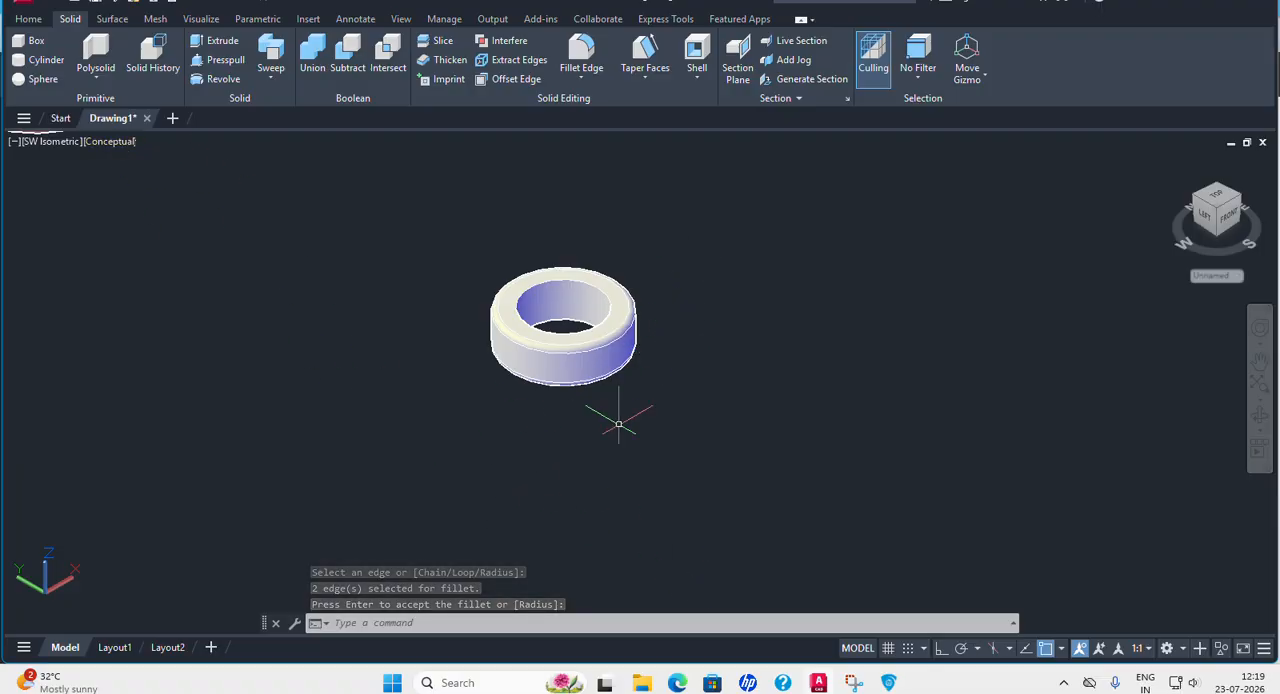
Return to the 2D Wireframe style and draw a vertical axis line between the centres of the Collar's lower and upper faces.
left_click(109, 142)
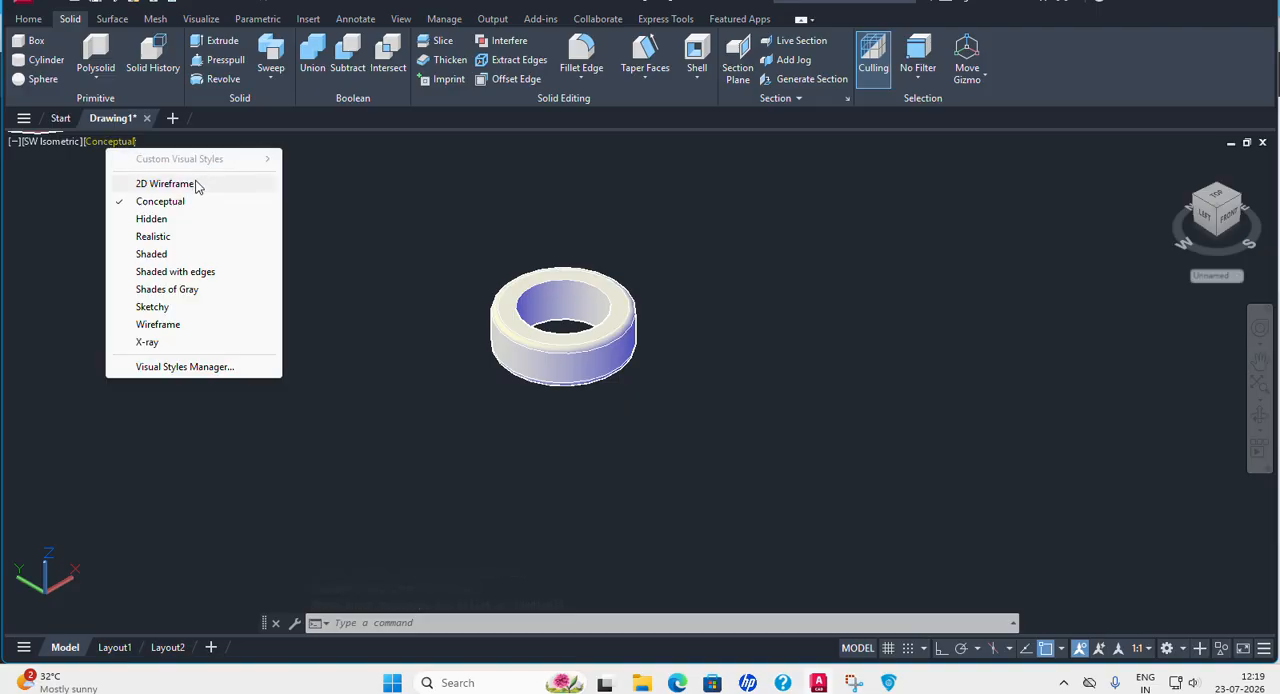
left_click(190, 181)
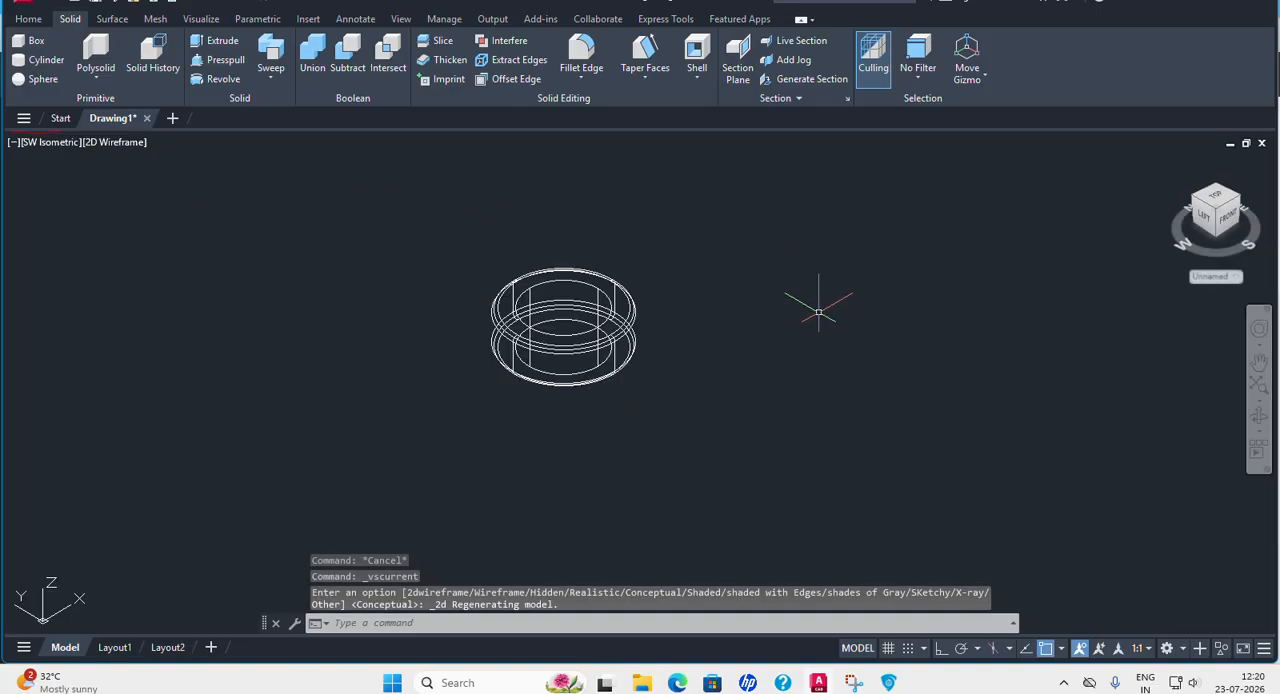
left_click(28, 18)
left_click(343, 63)
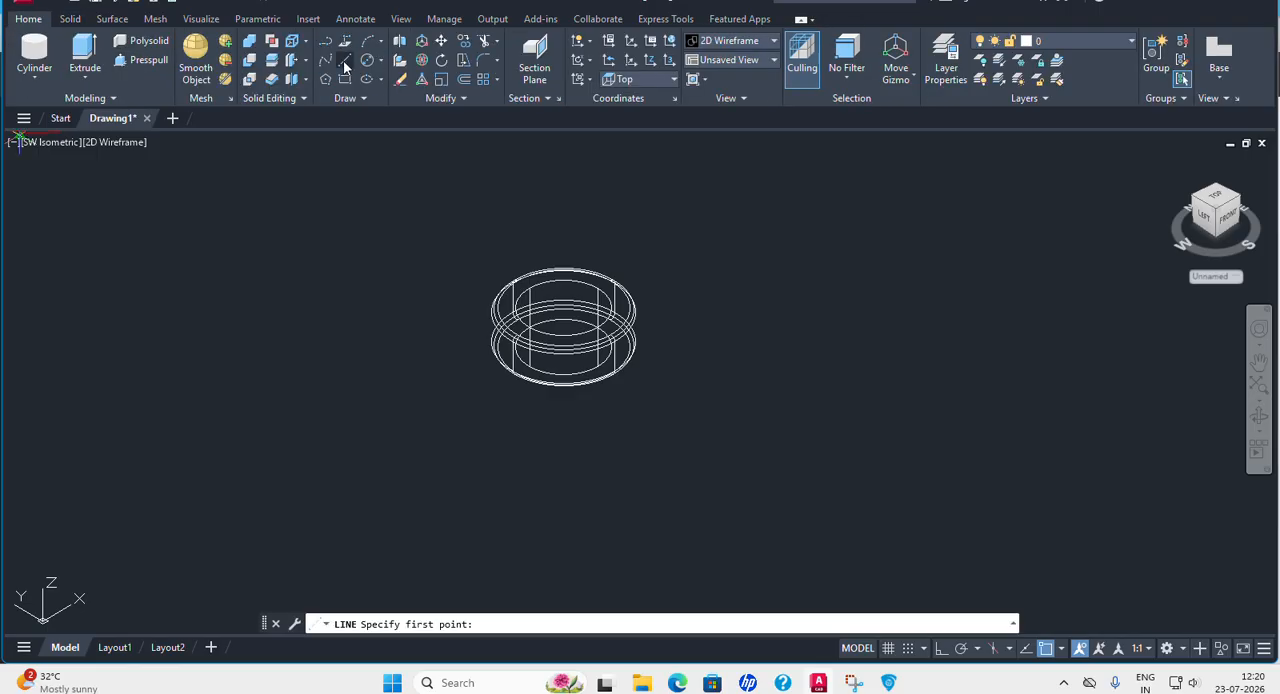
left_click(563, 345)
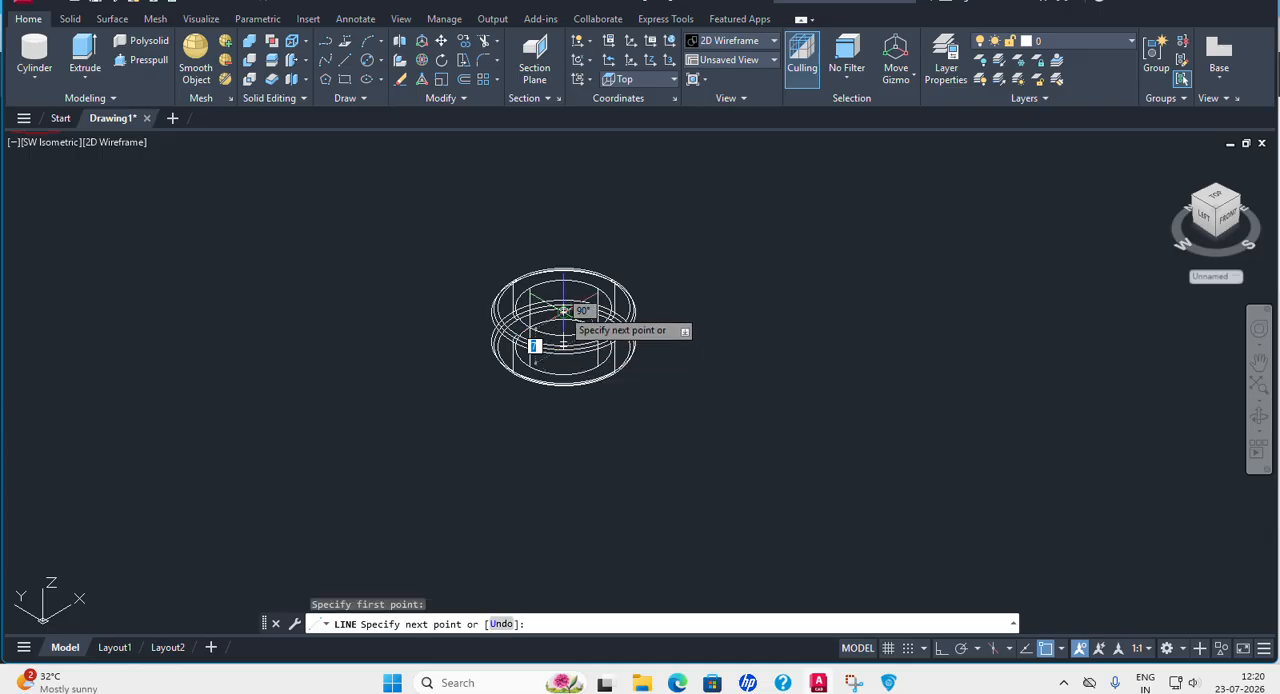
left_click(563, 310)
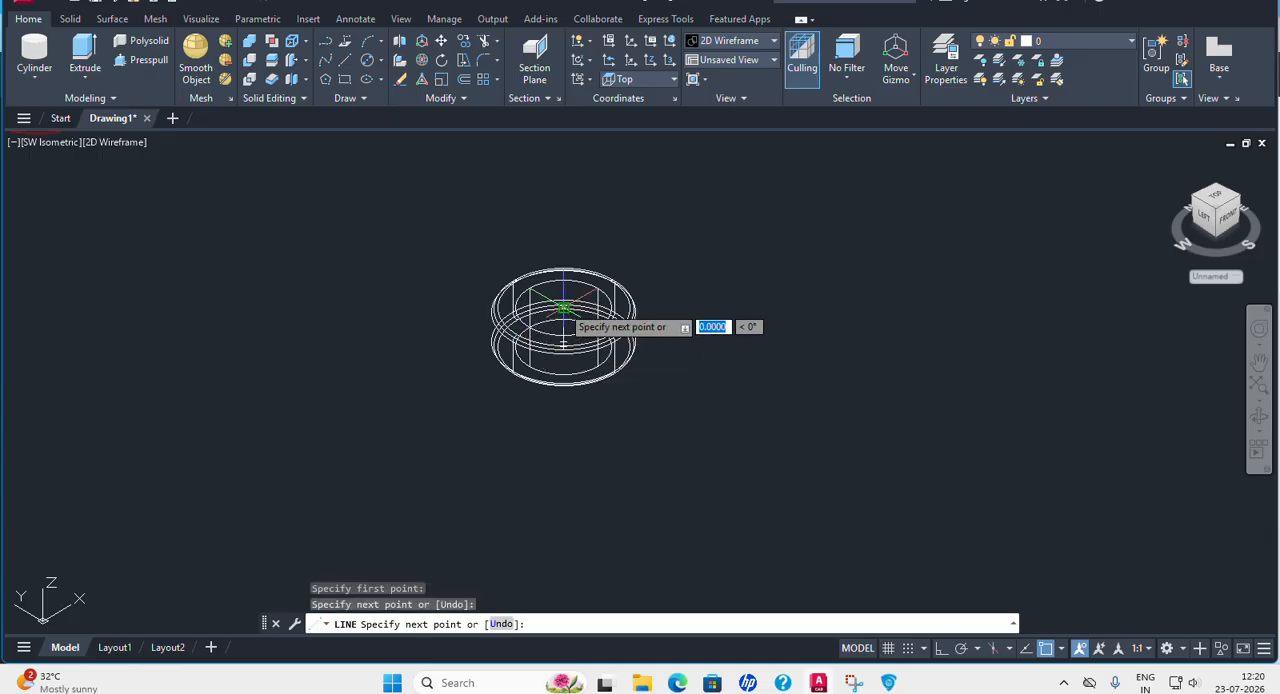
key("Return")
Restore the SW Isometric view of the Collar, read its cross-hole size in the PDF and return to AutoCAD.
mouse_move(722, 276)
middle_mouse_down("shift")
mouse_move(700, 237)
mouse_move(674, 317)
mouse_move(669, 414)
mouse_move(710, 295)
middle_mouse_up("shift")
left_click(43, 144)
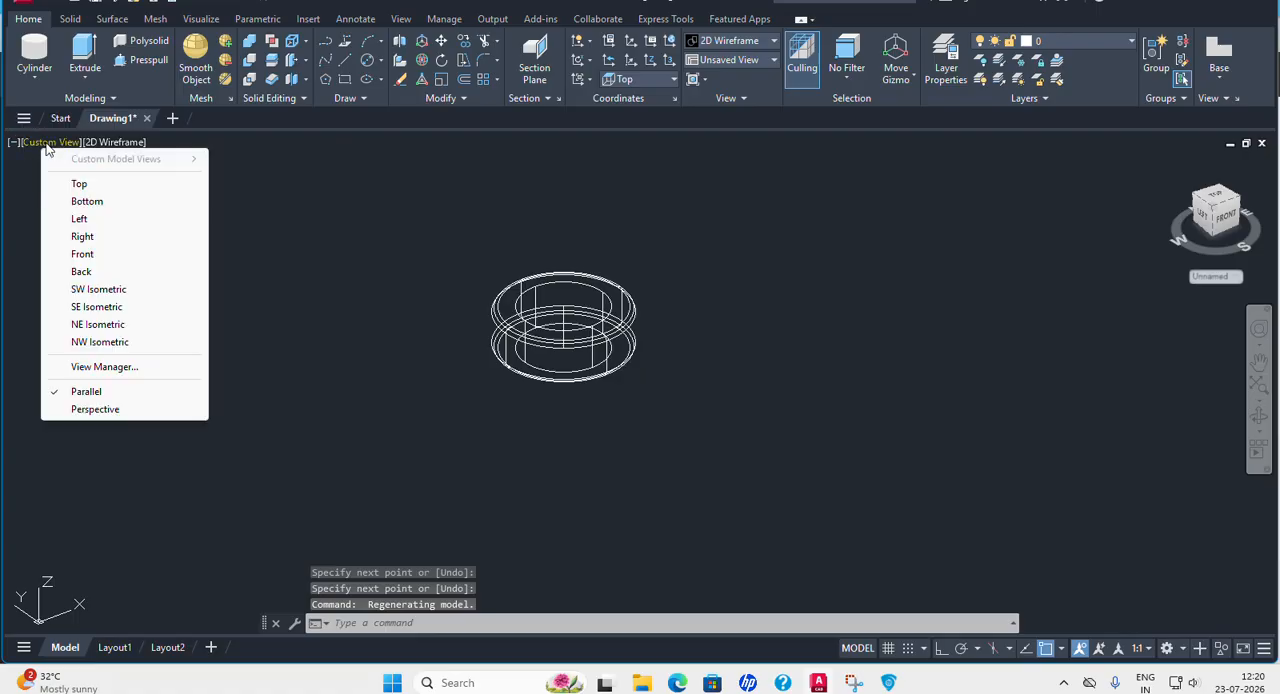
left_click(100, 289)
middle_click_drag(869, 537, 717, 474)
scroll(684, 447, "up", 6)
scroll(589, 370, "up", 4)
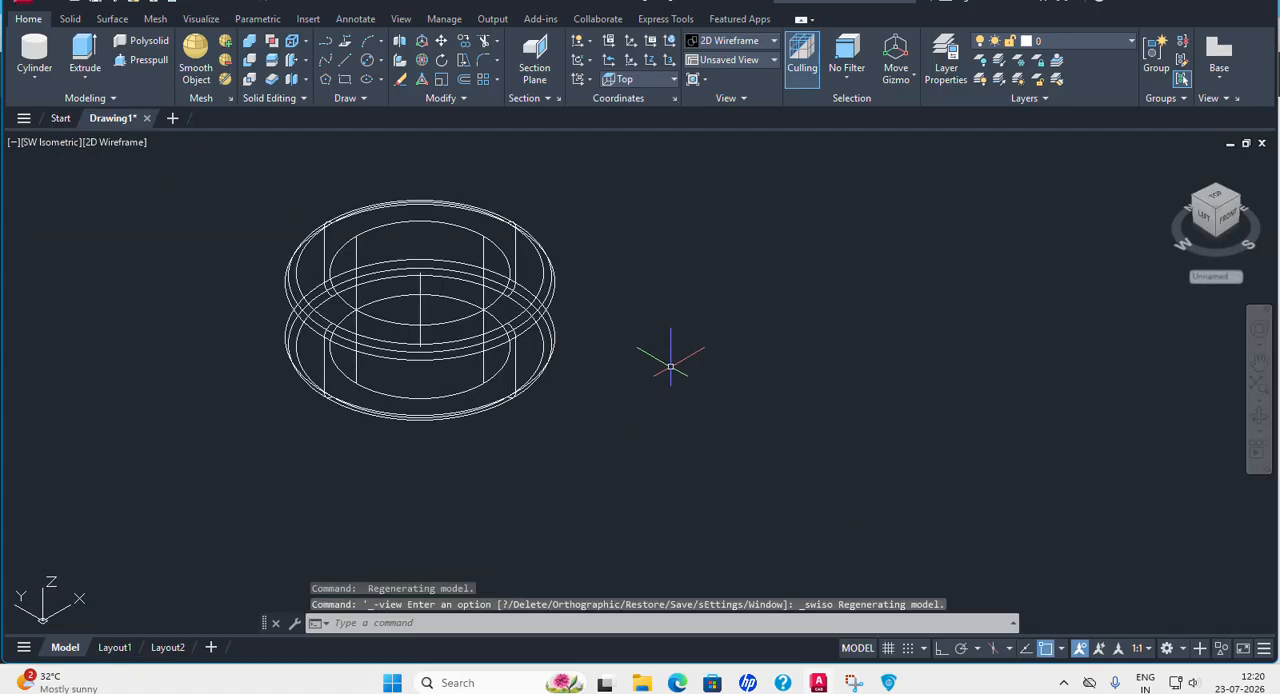
middle_click_drag(670, 368, 695, 339)
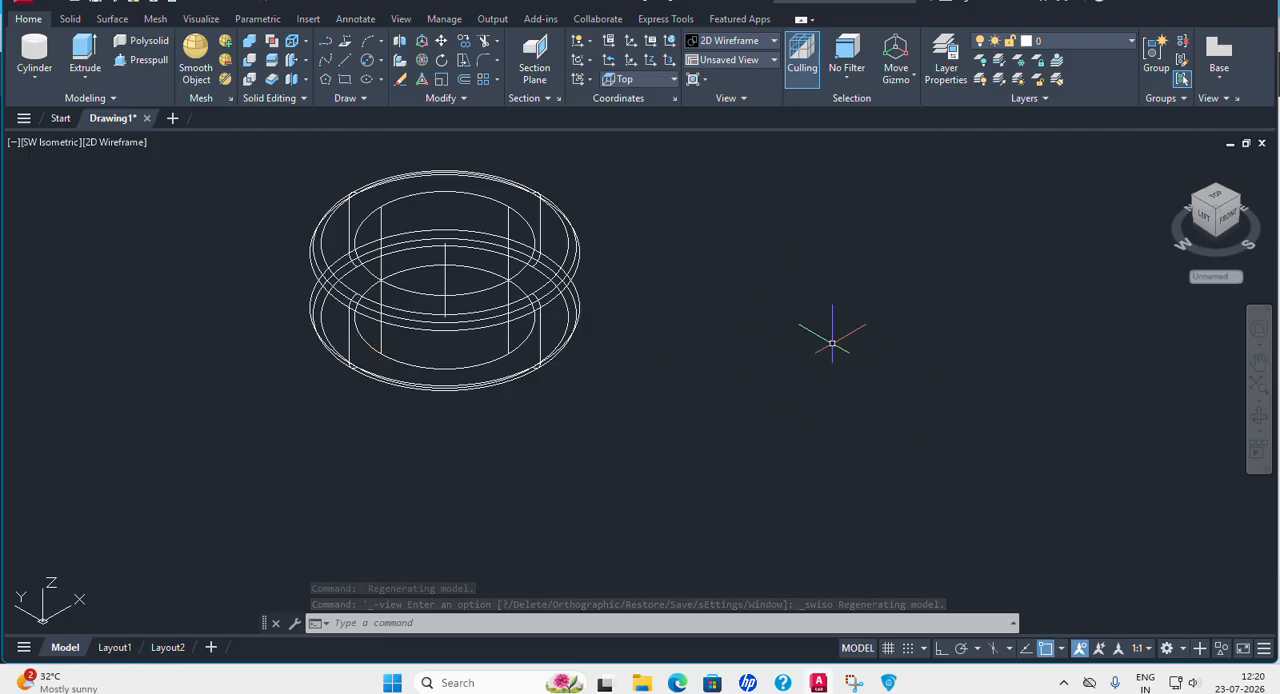
left_click(889, 683)
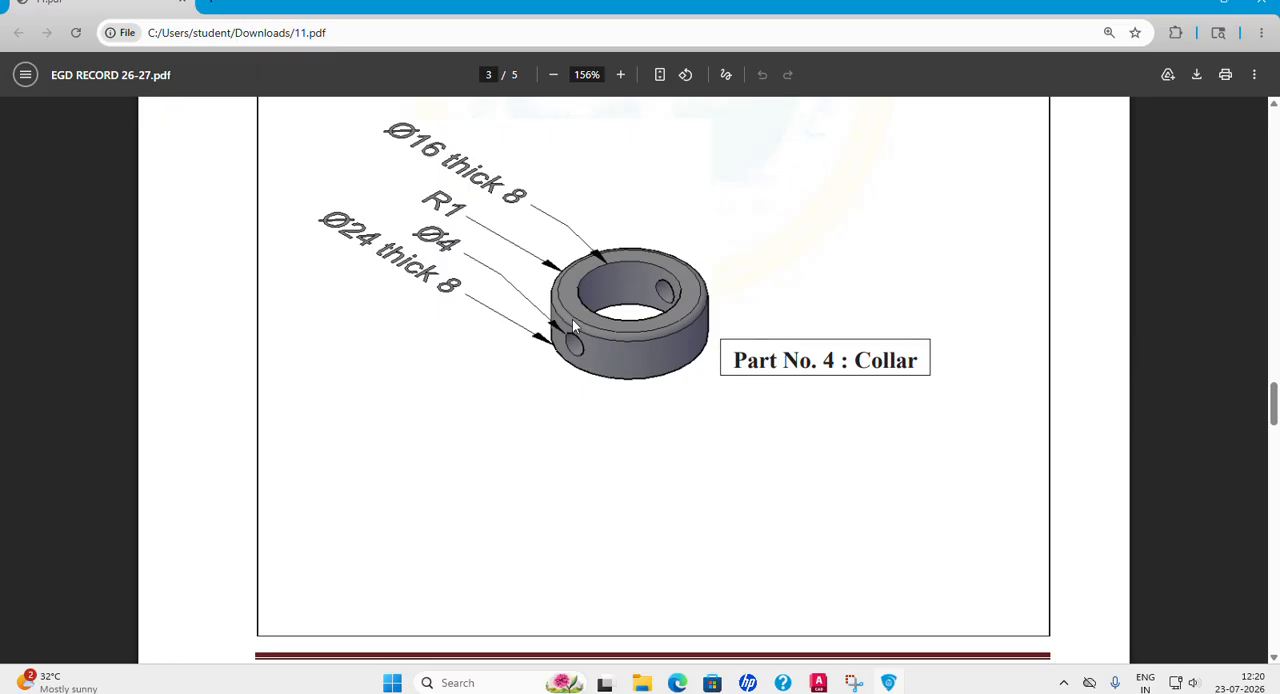
left_click(818, 683)
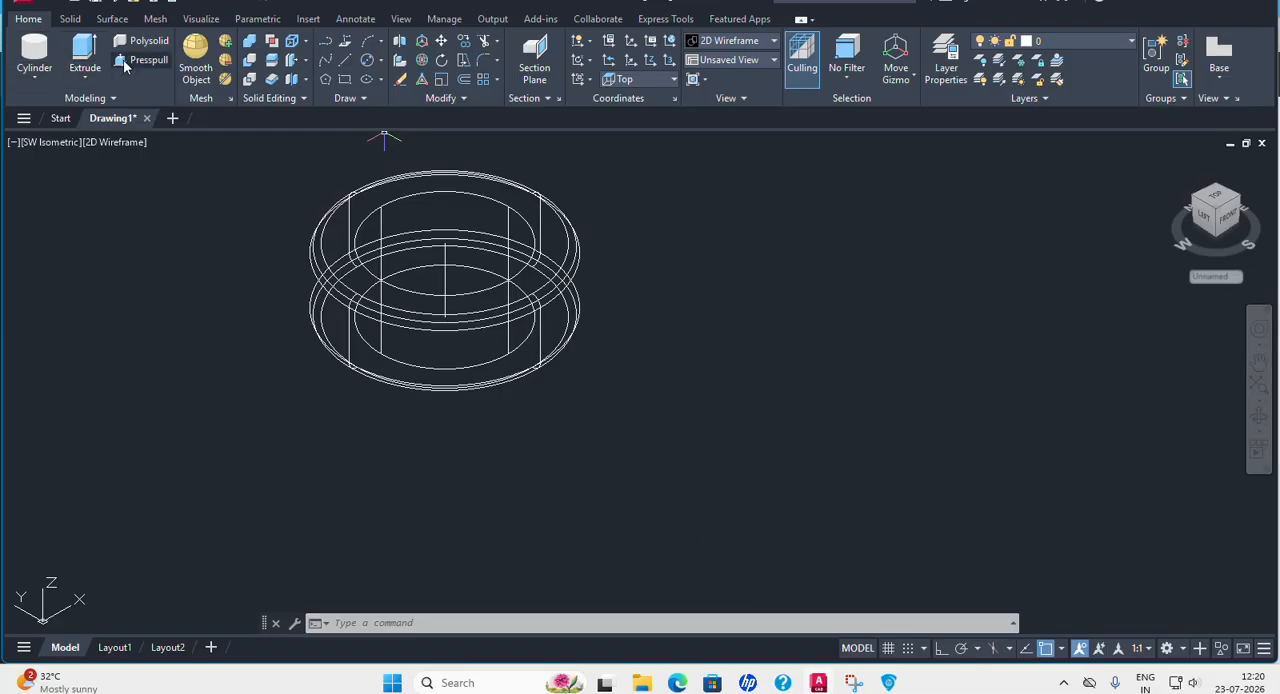
left_click(658, 84)
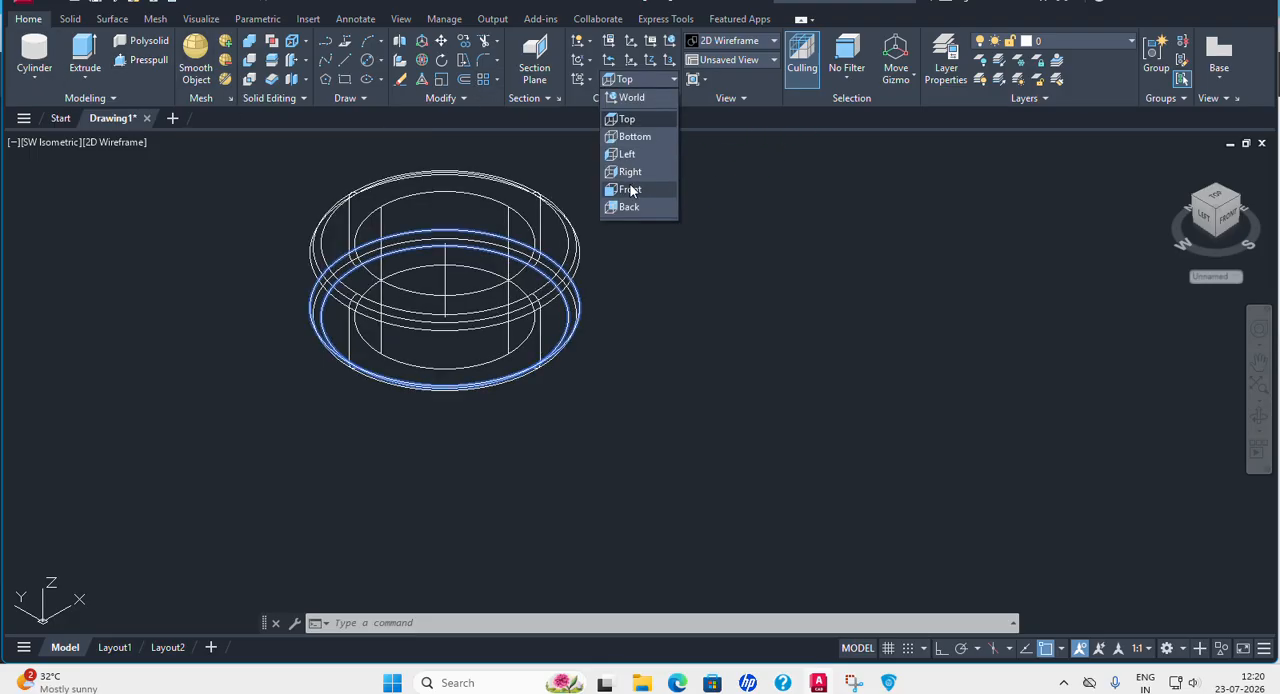
left_click(634, 186)
left_click(42, 83)
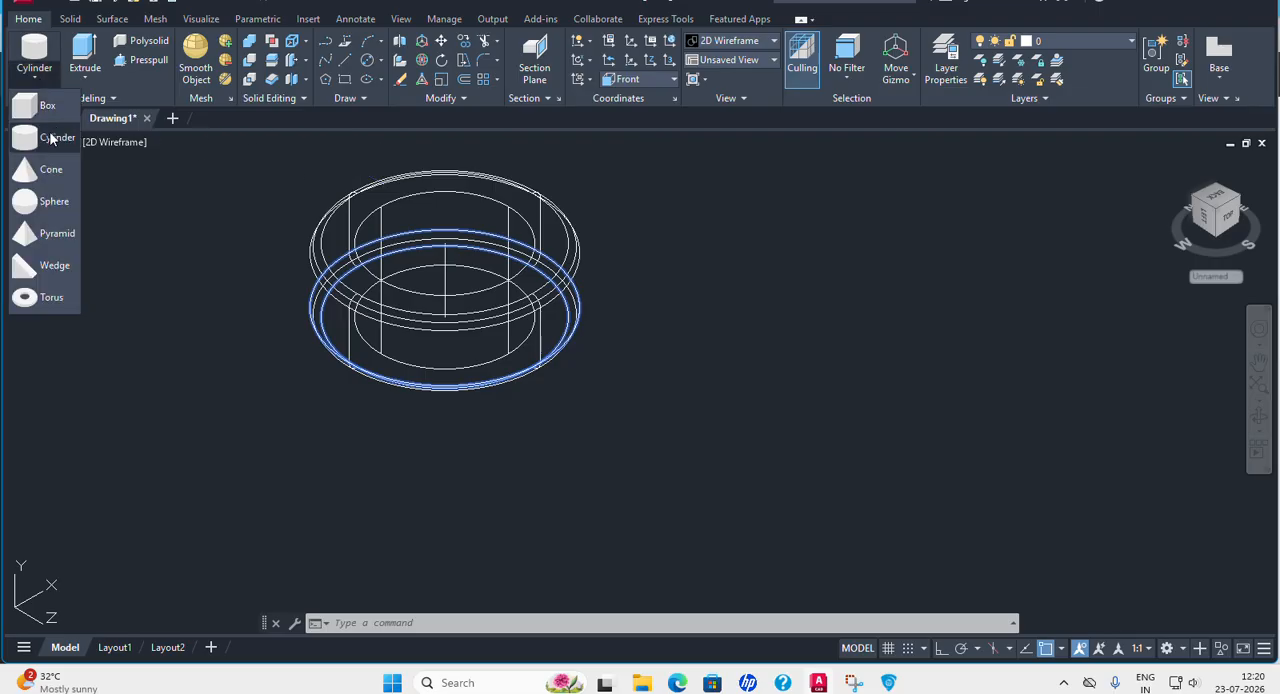
left_click(45, 133)
left_click(779, 365)
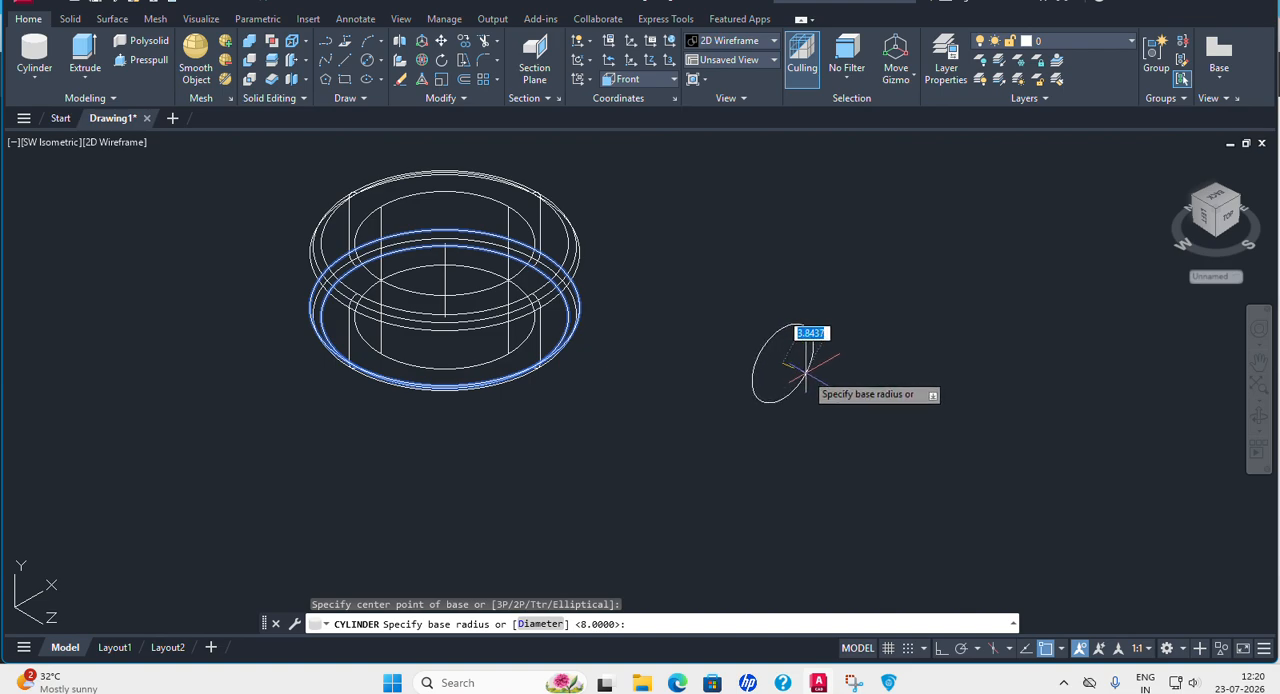
key("Escape")
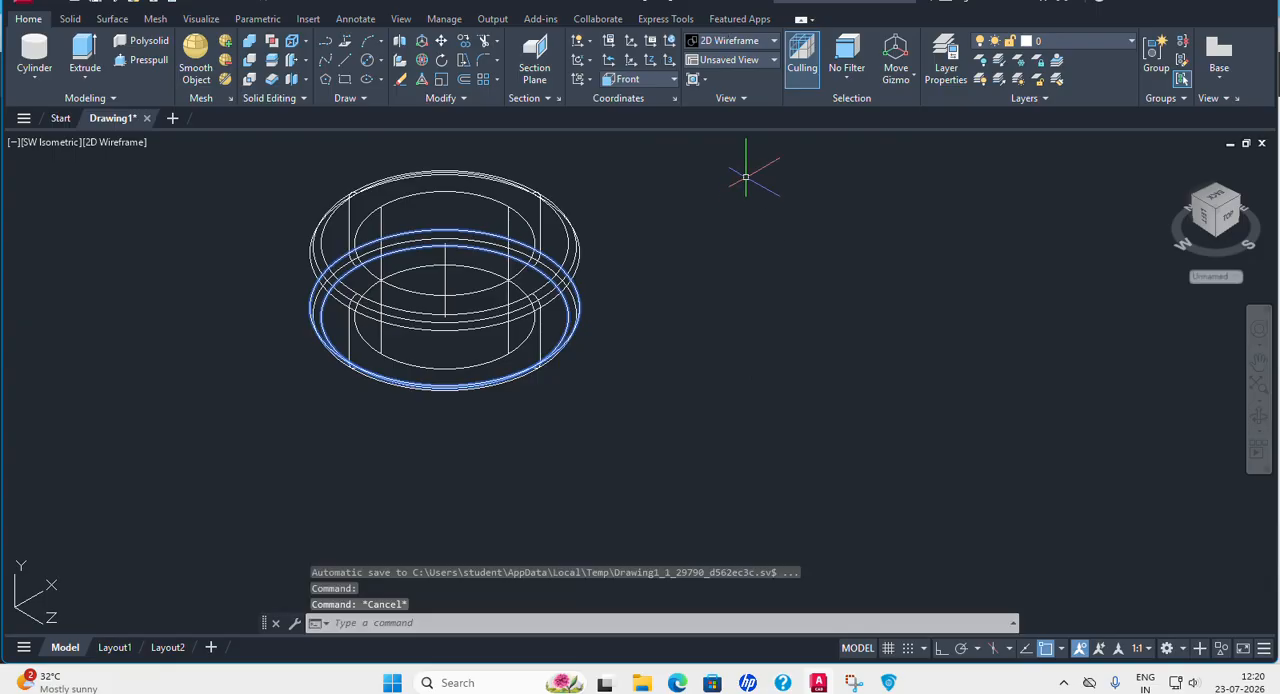
Set the UCS to Right and draw a cylinder of diameter 4 beside the Collar, long enough to pass through the whole ring.
left_click(656, 81)
left_click(630, 171)
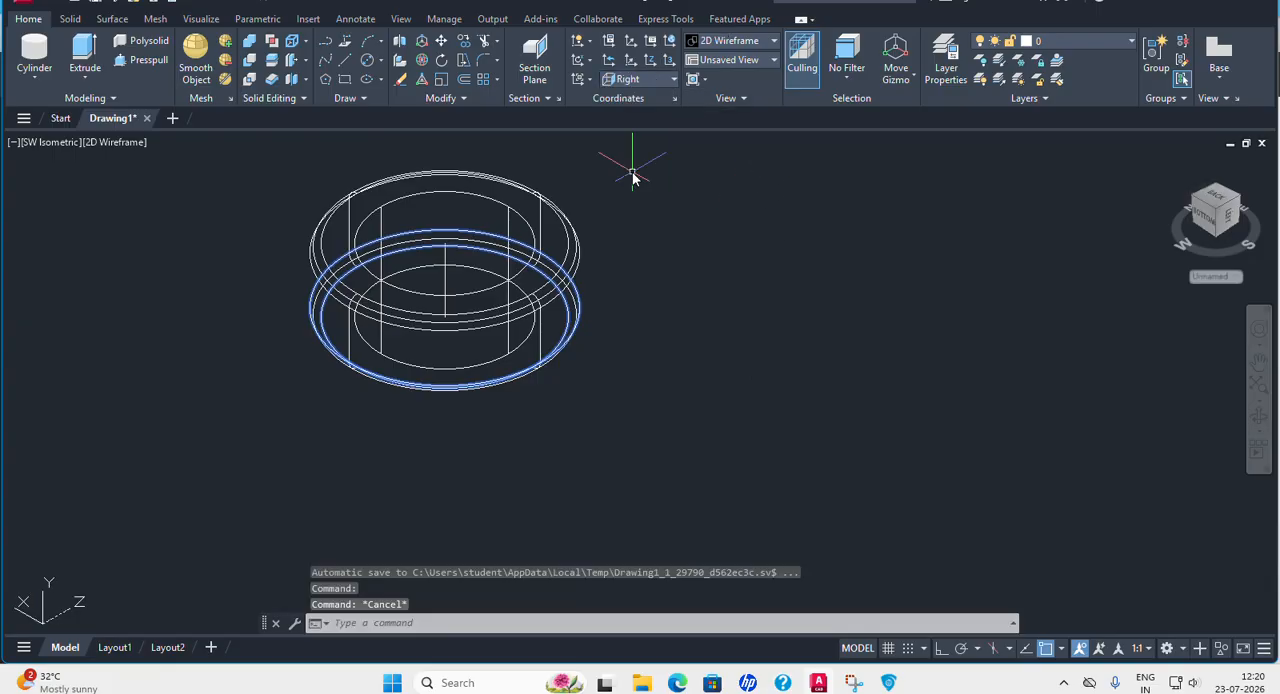
left_click(34, 80)
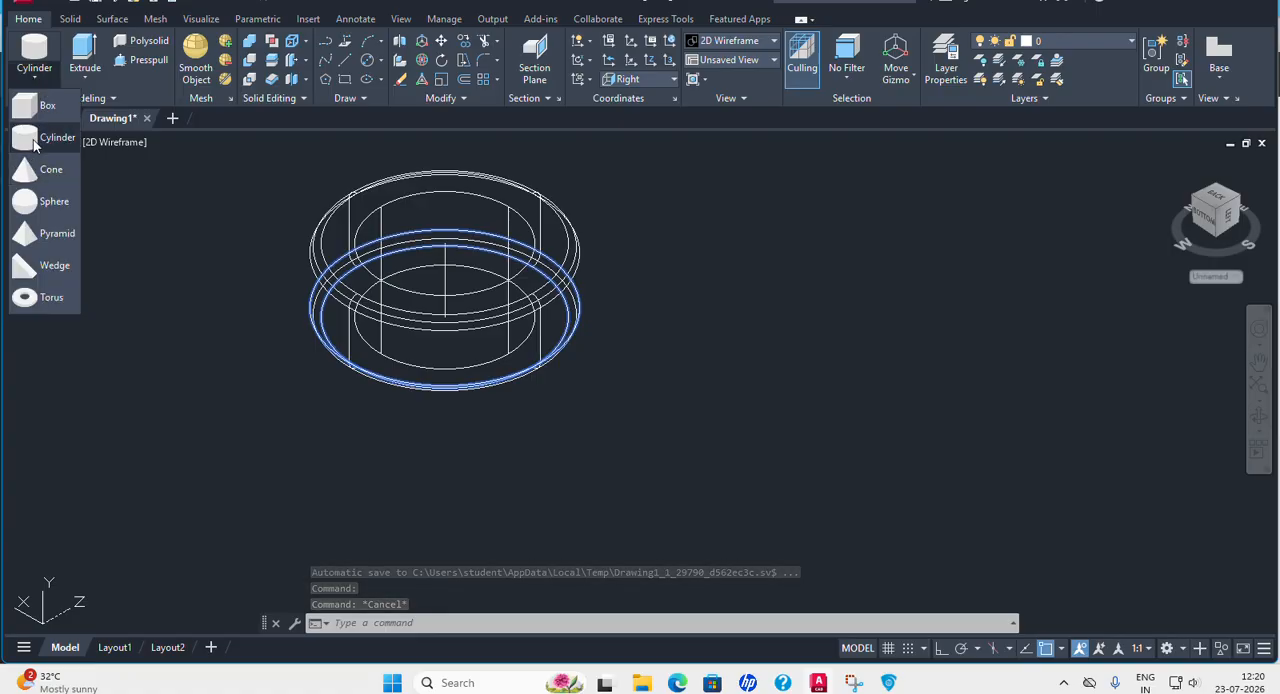
left_click(45, 137)
left_click(796, 342)
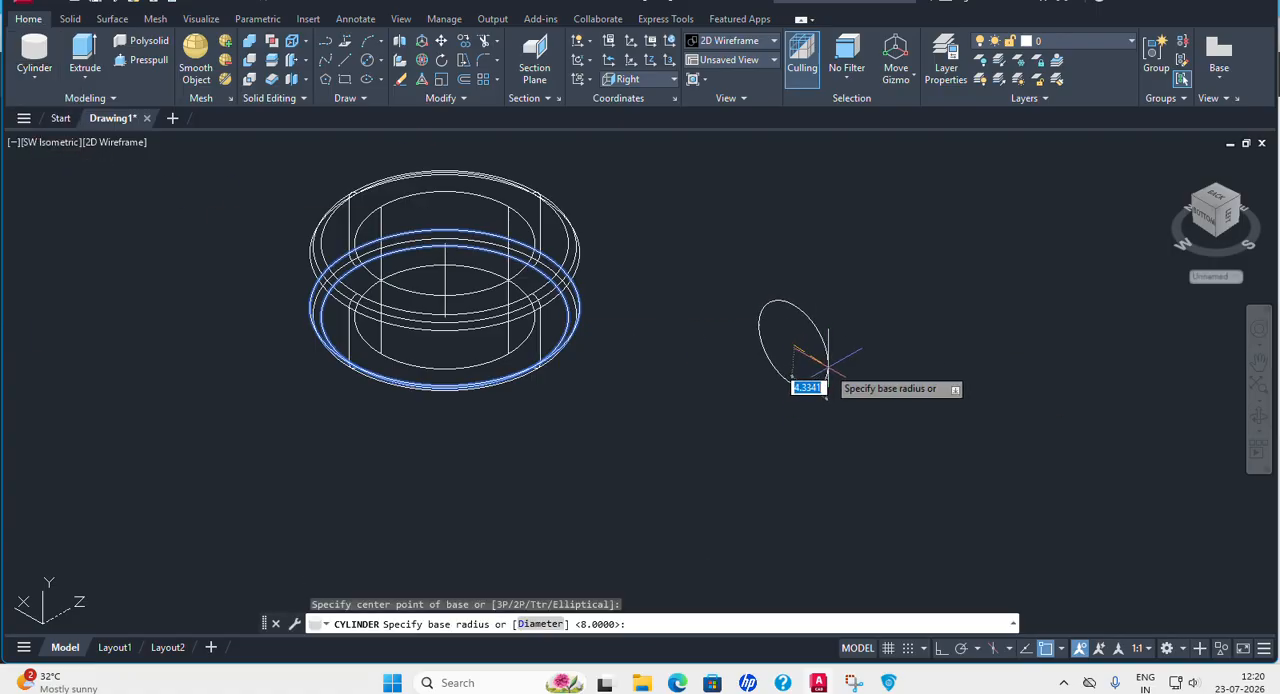
left_click(549, 624)
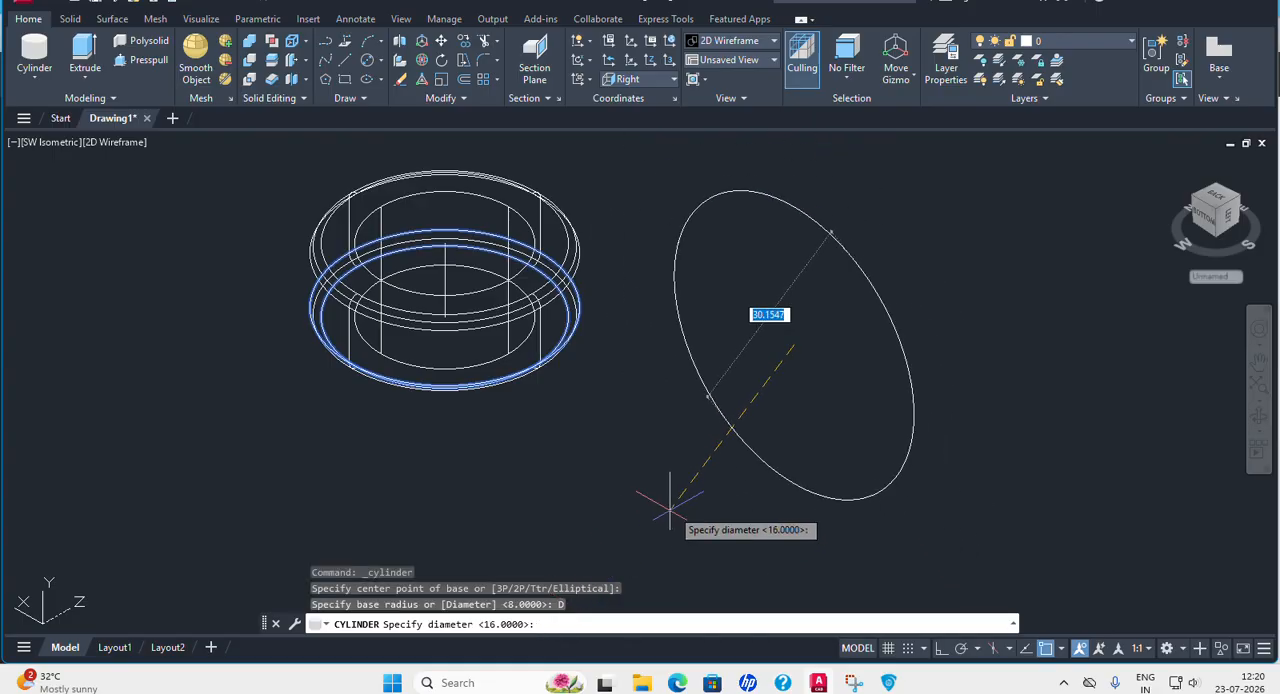
type("4")
key("Return")
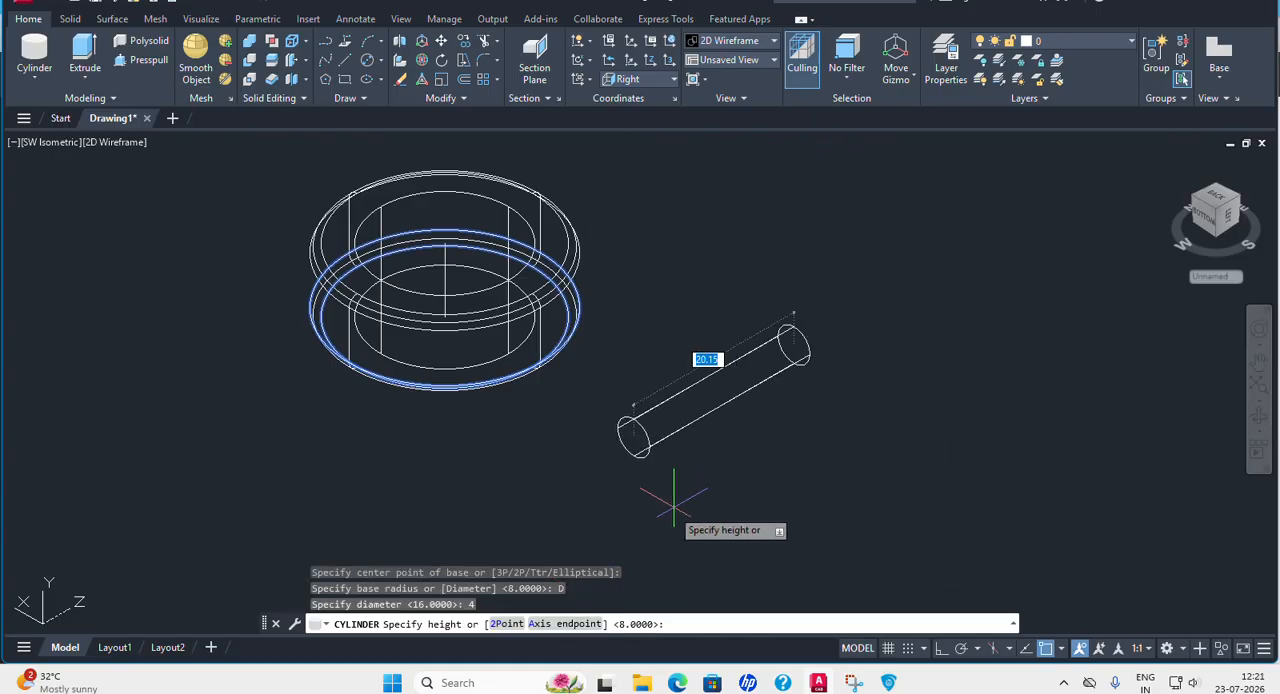
left_click(500, 512)
middle_click_drag(688, 370, 746, 346)
left_click(348, 60)
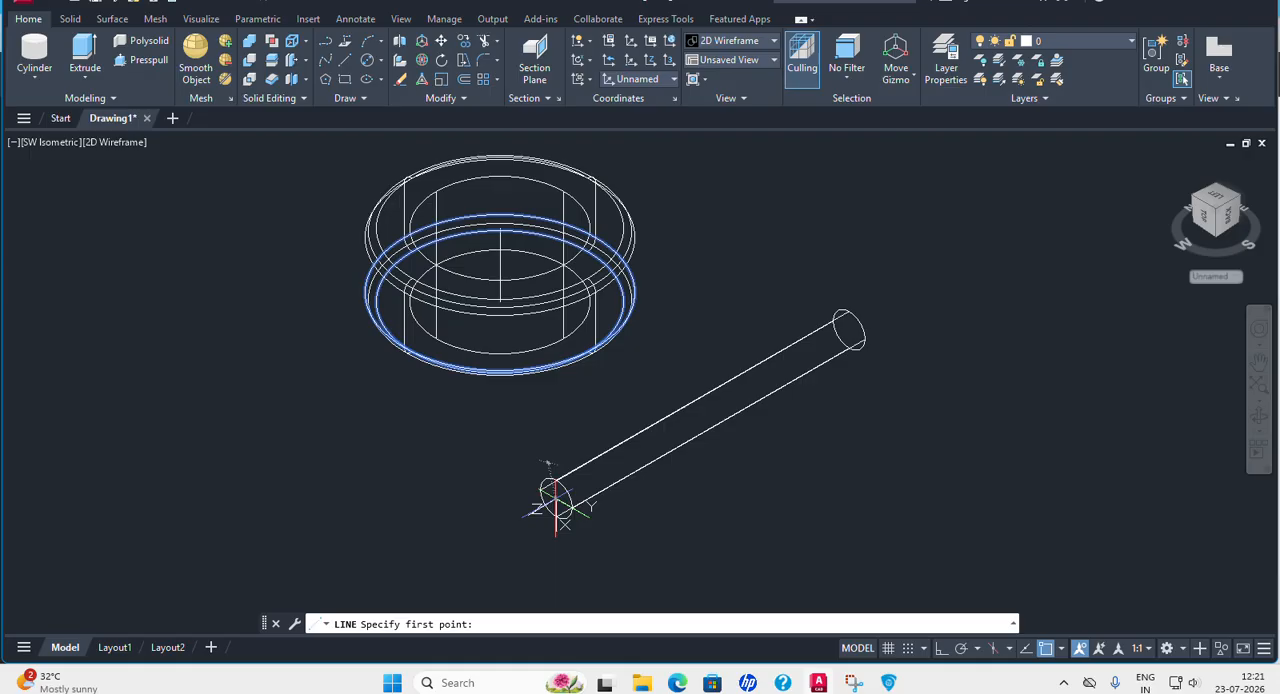
left_click(556, 505)
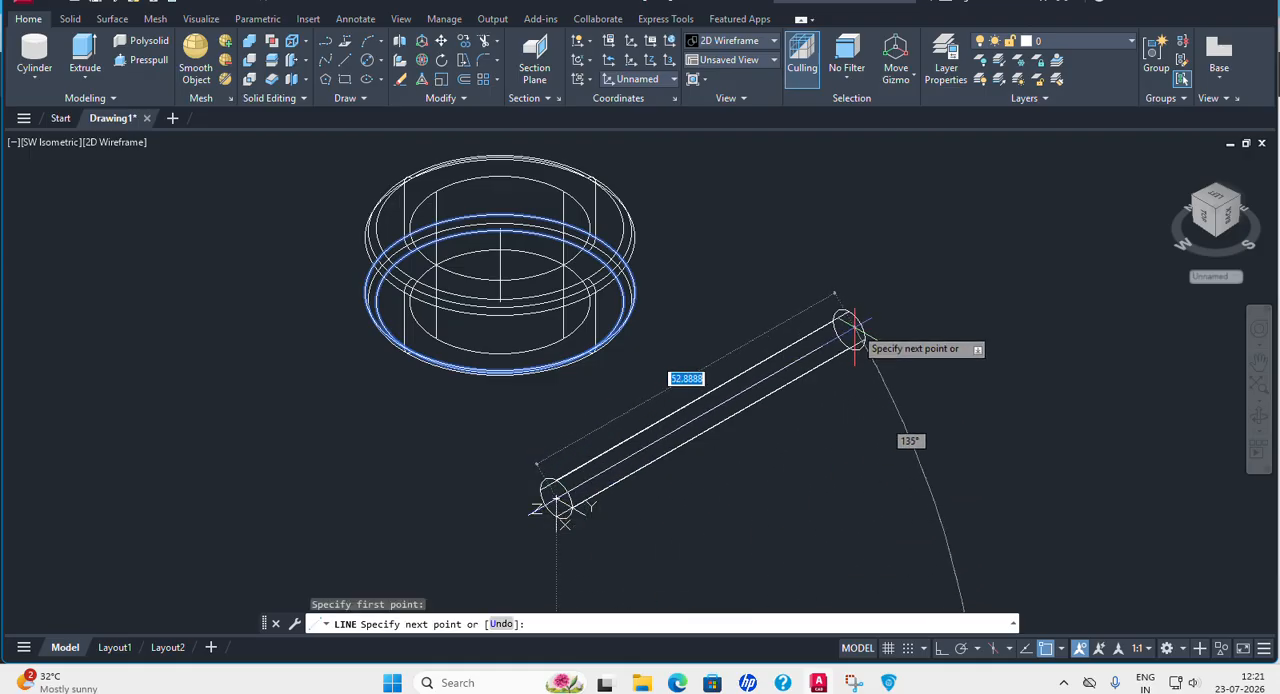
middle_click_drag(820, 352, 665, 332)
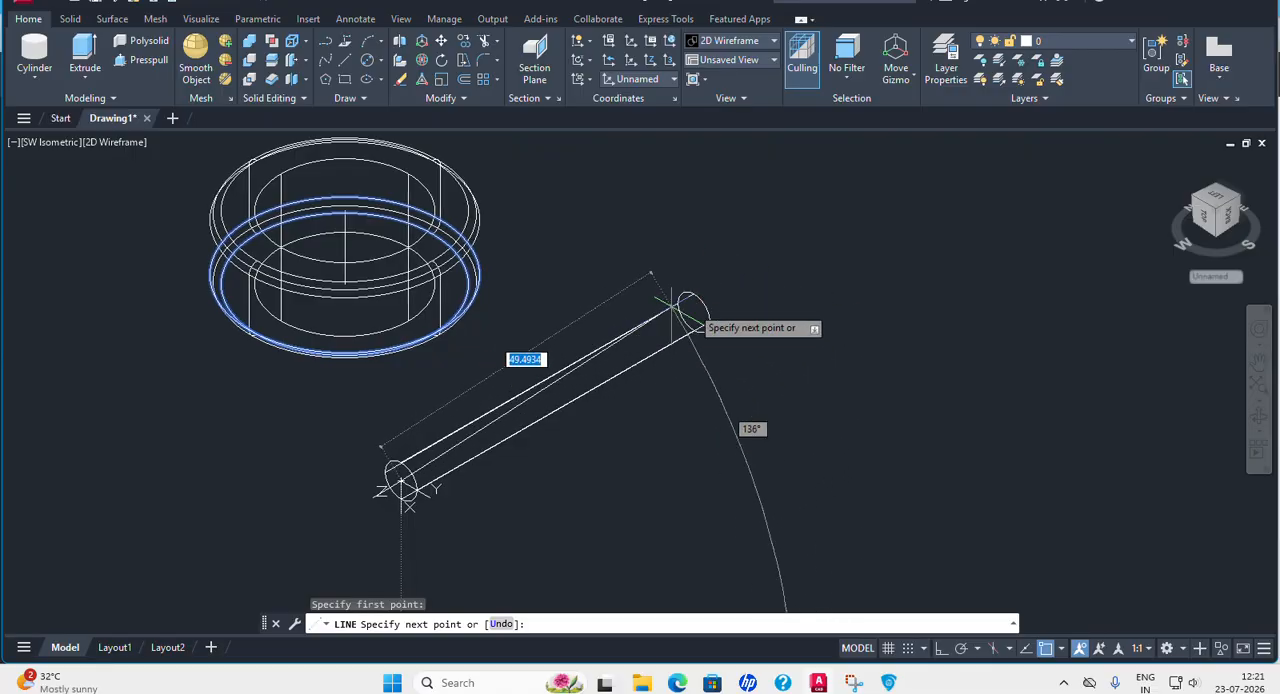
scroll(729, 300, "down", 2)
scroll(666, 306, "up", 5)
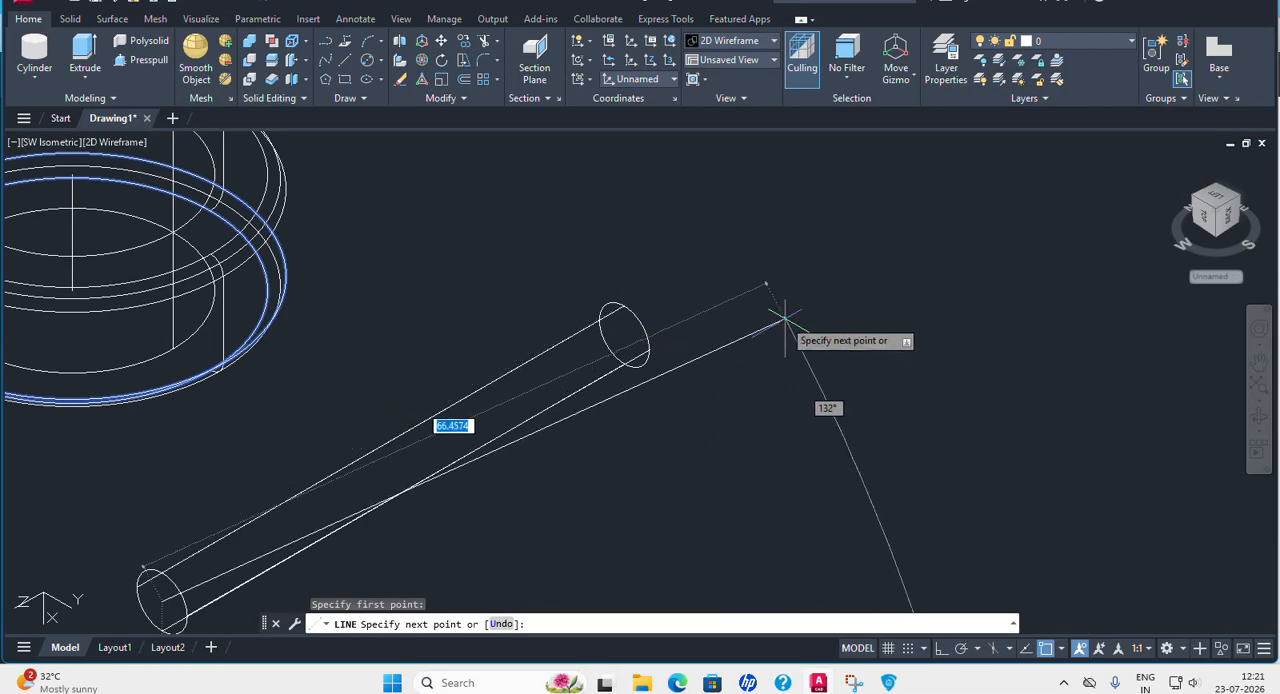
key("Escape")
middle_click_drag(490, 328, 890, 288)
scroll(695, 245, "down", 3)
scroll(681, 255, "down", 1)
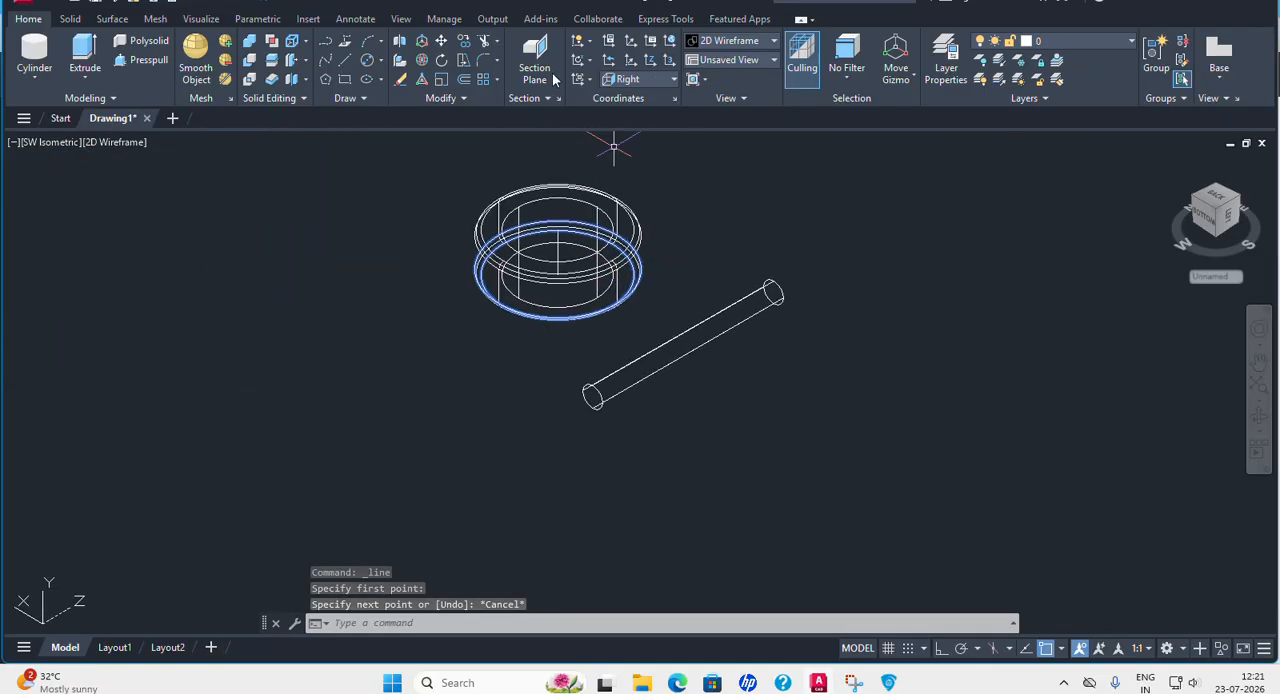
Move the diameter 4 cylinder by the centre of its near end face to the midpoint of the Collar's vertical axis line.
left_click(445, 42)
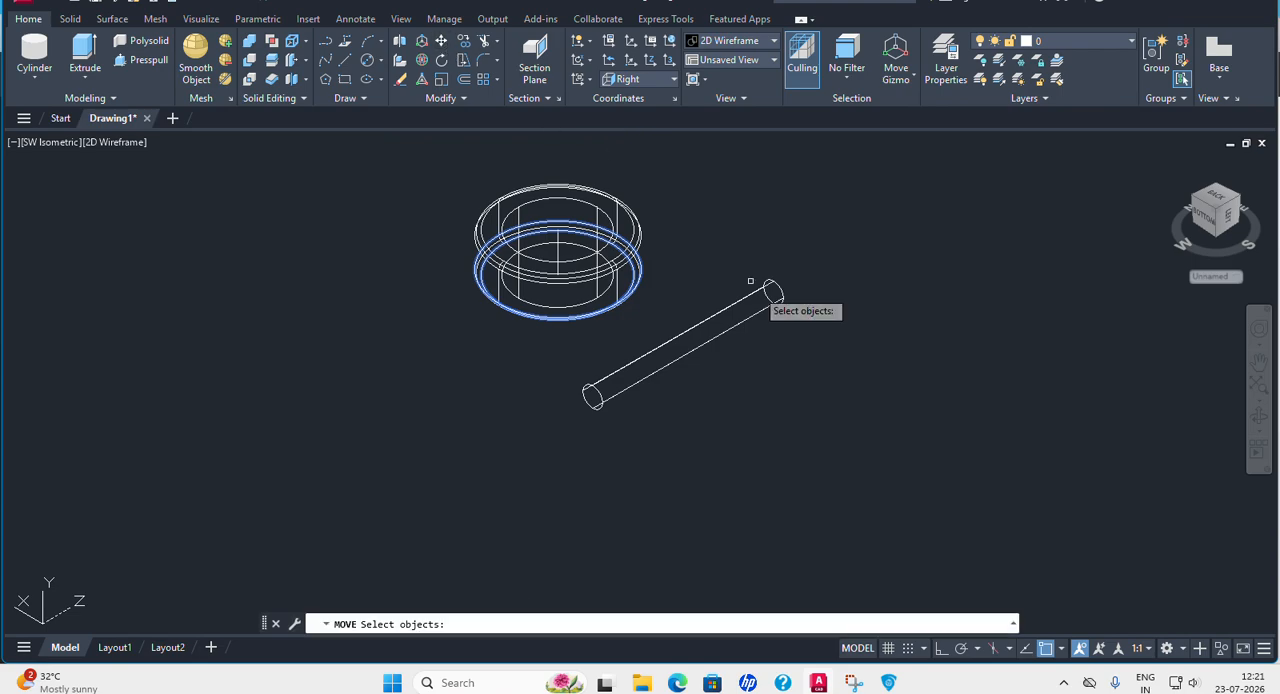
left_click(700, 337)
key("Return")
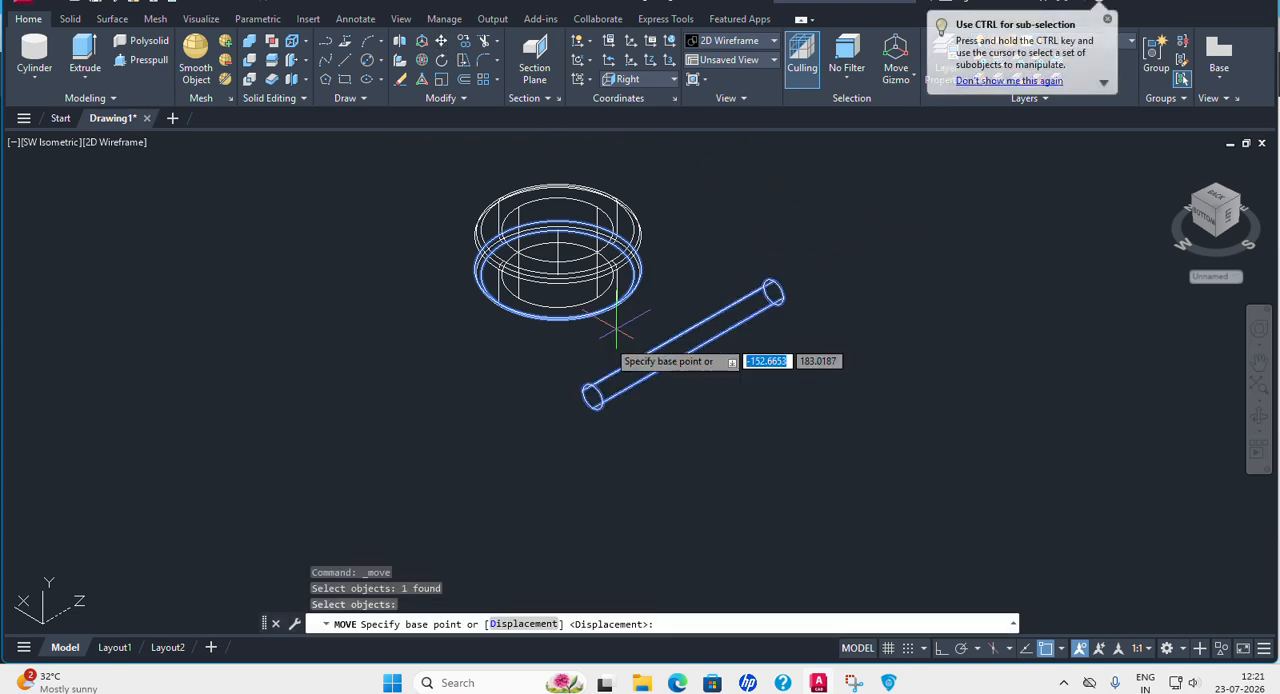
left_click(593, 397)
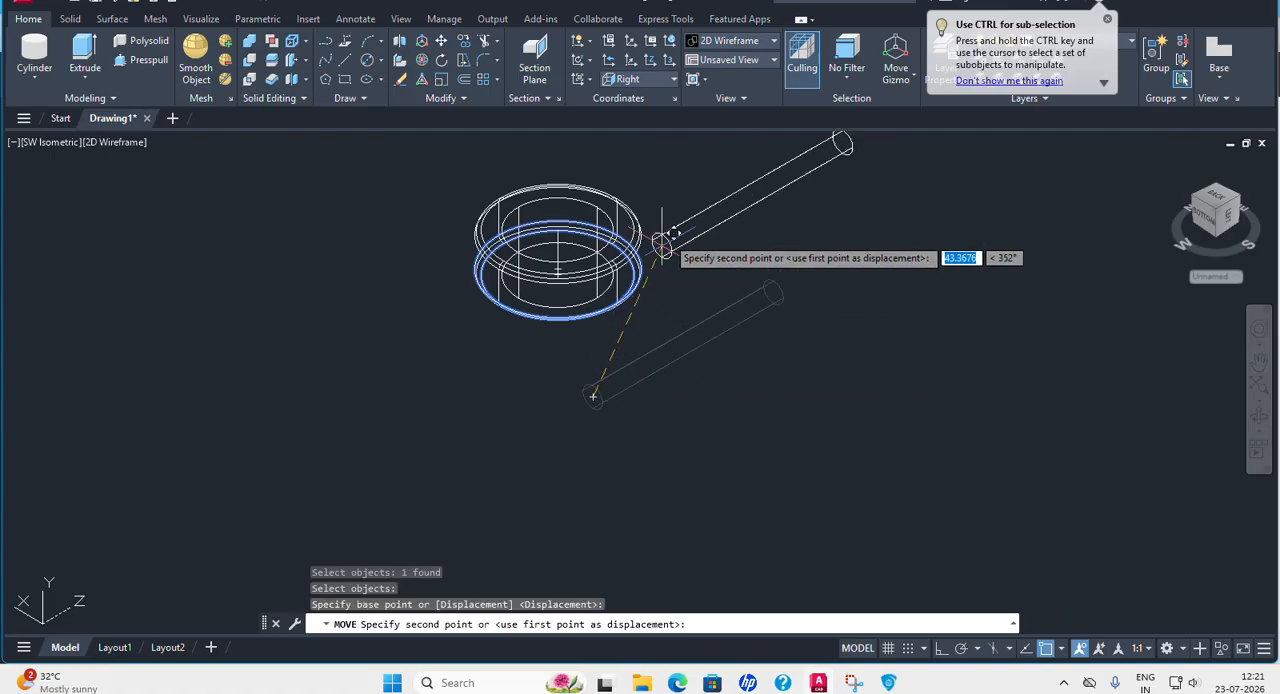
left_click(557, 250)
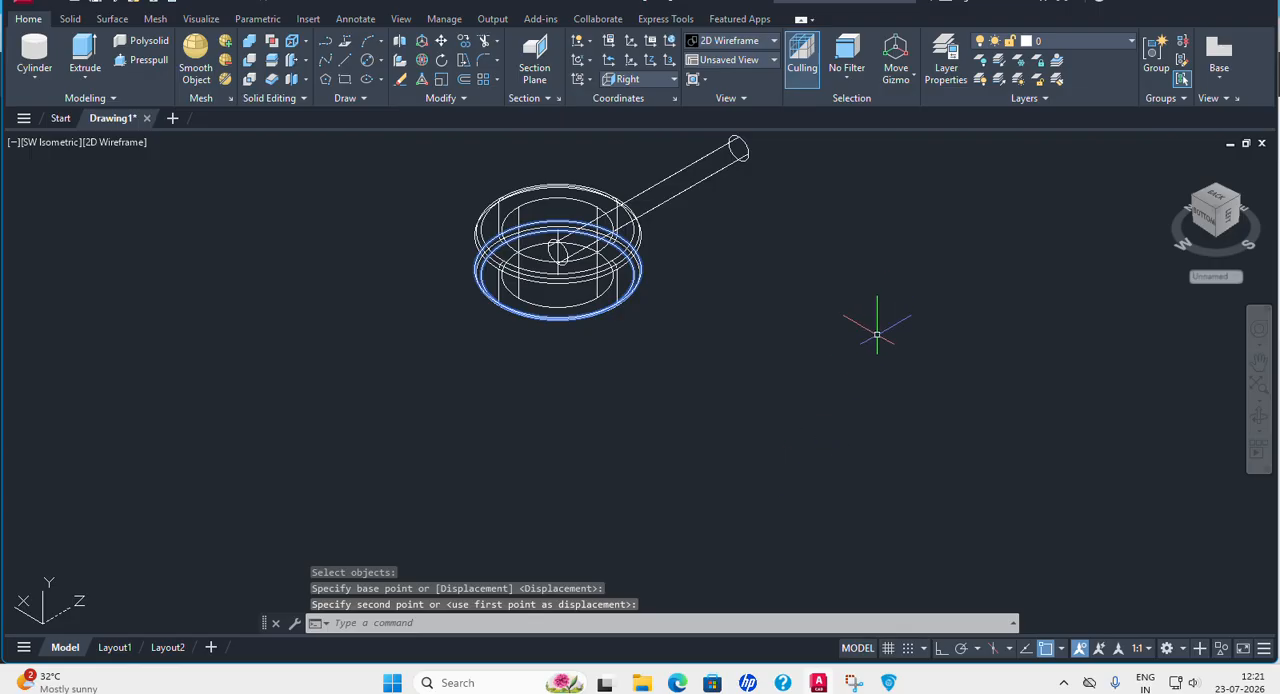
Turn on Ortho and move the cylinder back along its own axis so it sticks out on both sides of the Collar.
left_click(940, 649)
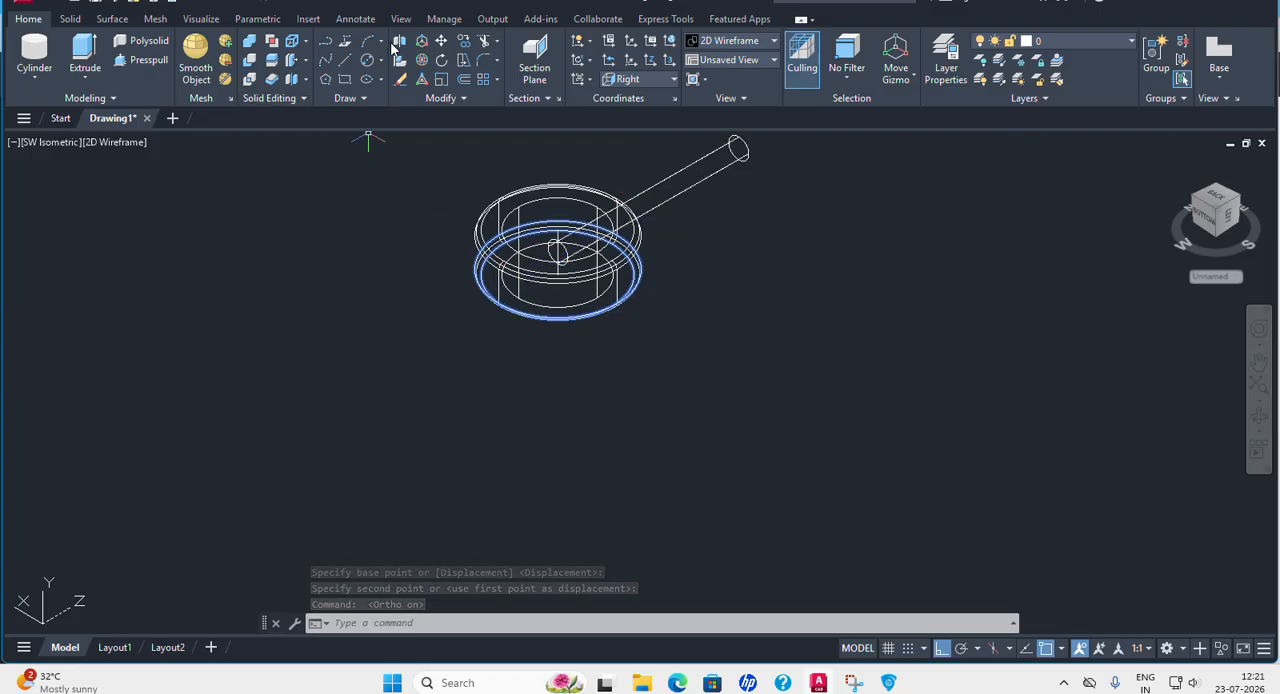
left_click(441, 41)
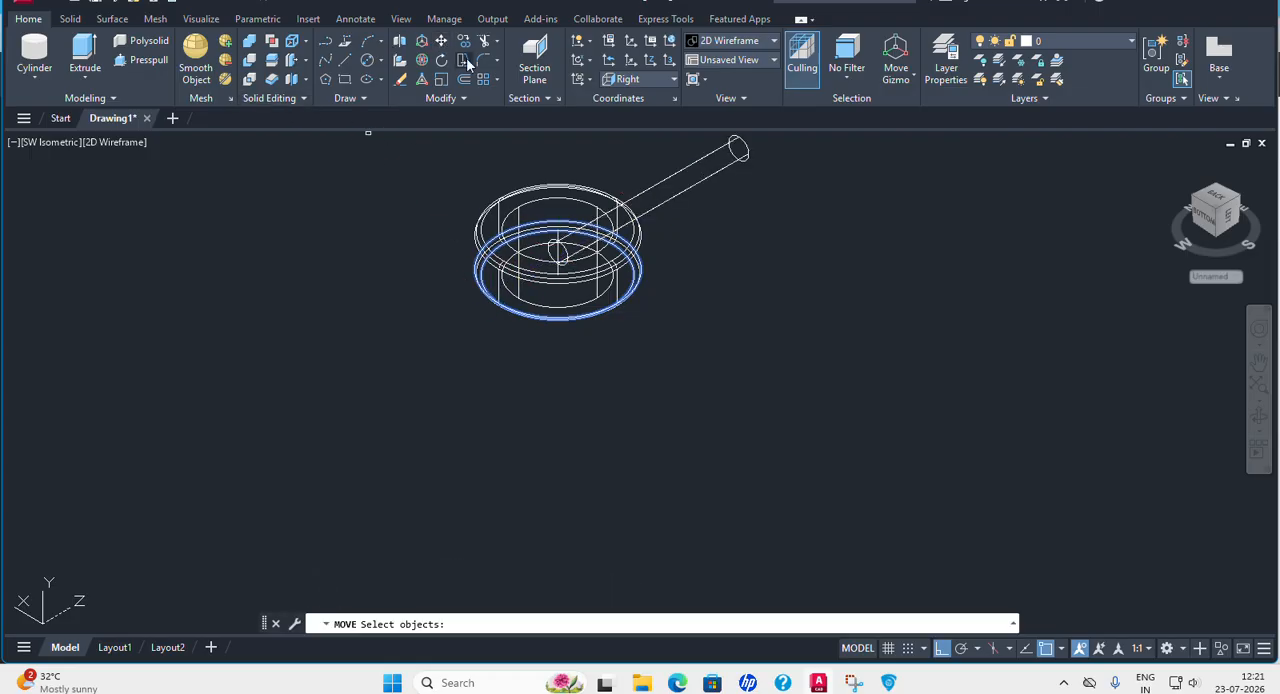
left_click(668, 180)
key("Return")
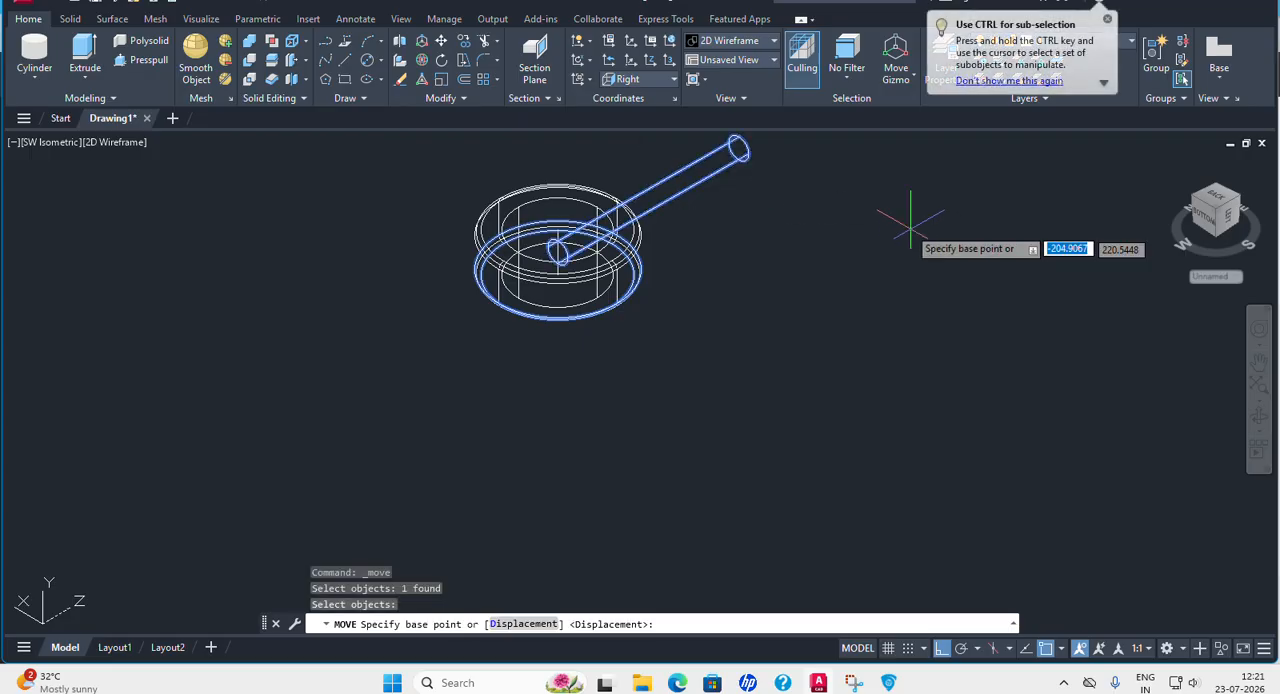
left_click(900, 222)
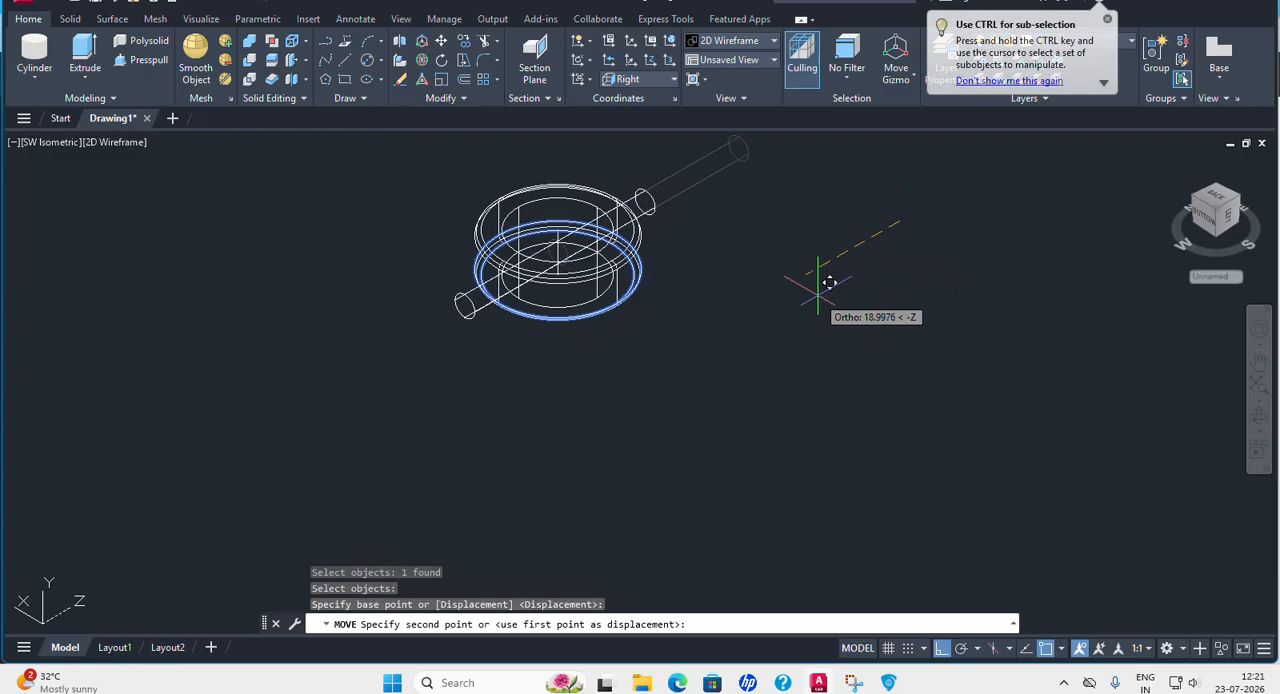
left_click(822, 290)
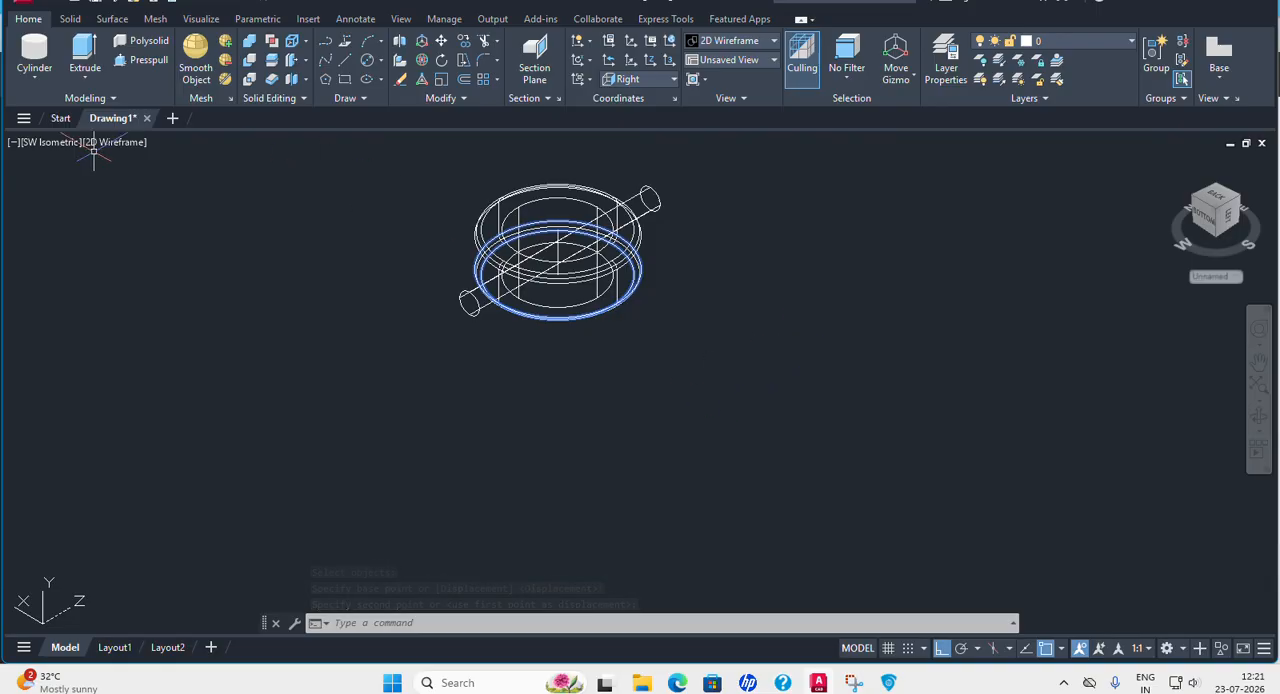
Change the viewport's visual style to Conceptual.
left_click(120, 145)
left_click(190, 183)
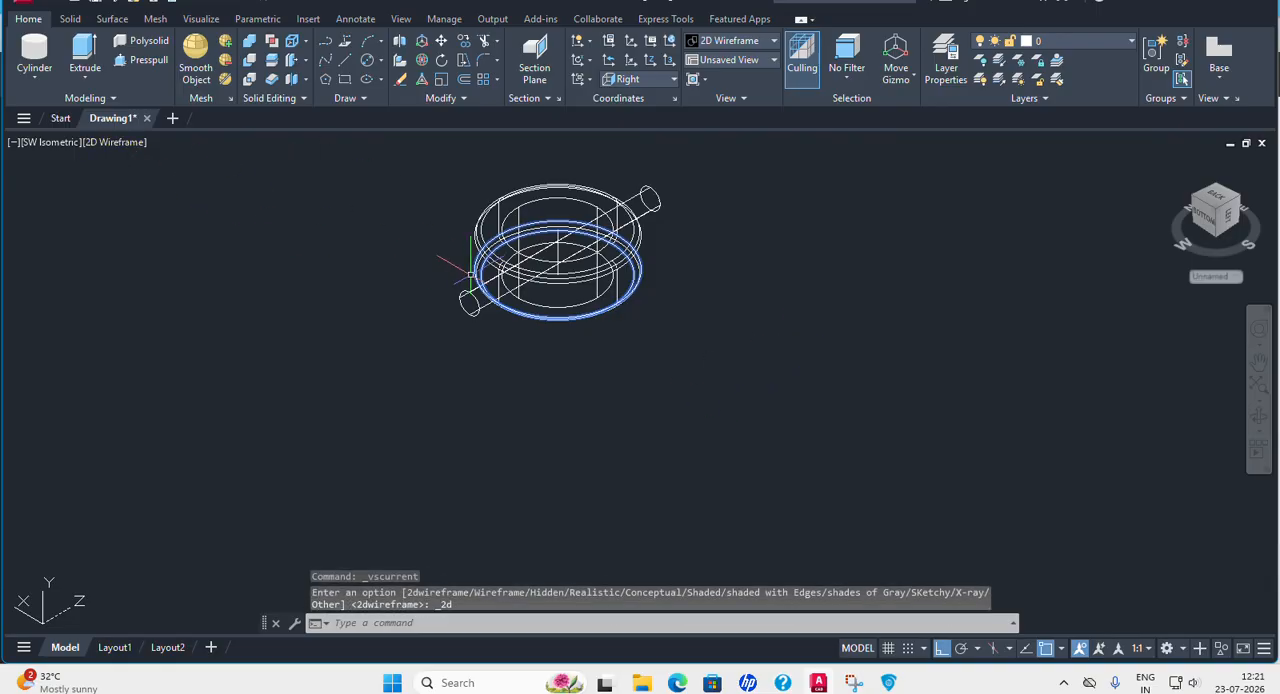
left_click(143, 145)
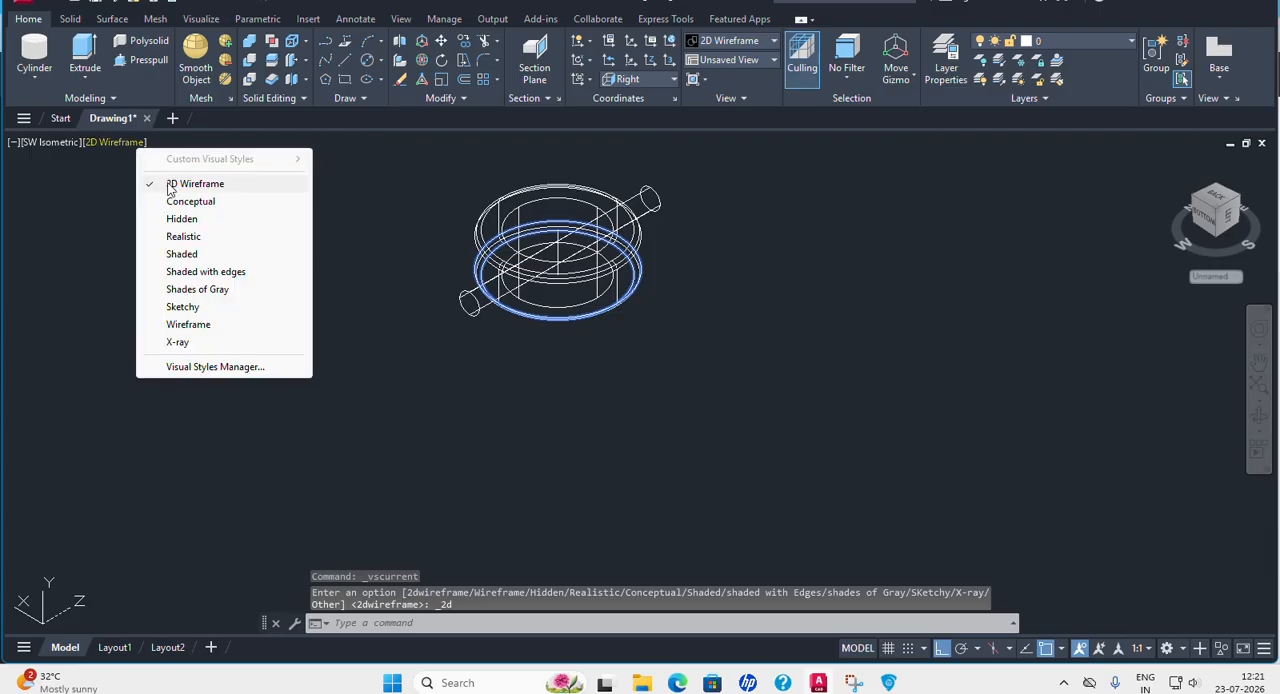
left_click(165, 178)
left_click(143, 145)
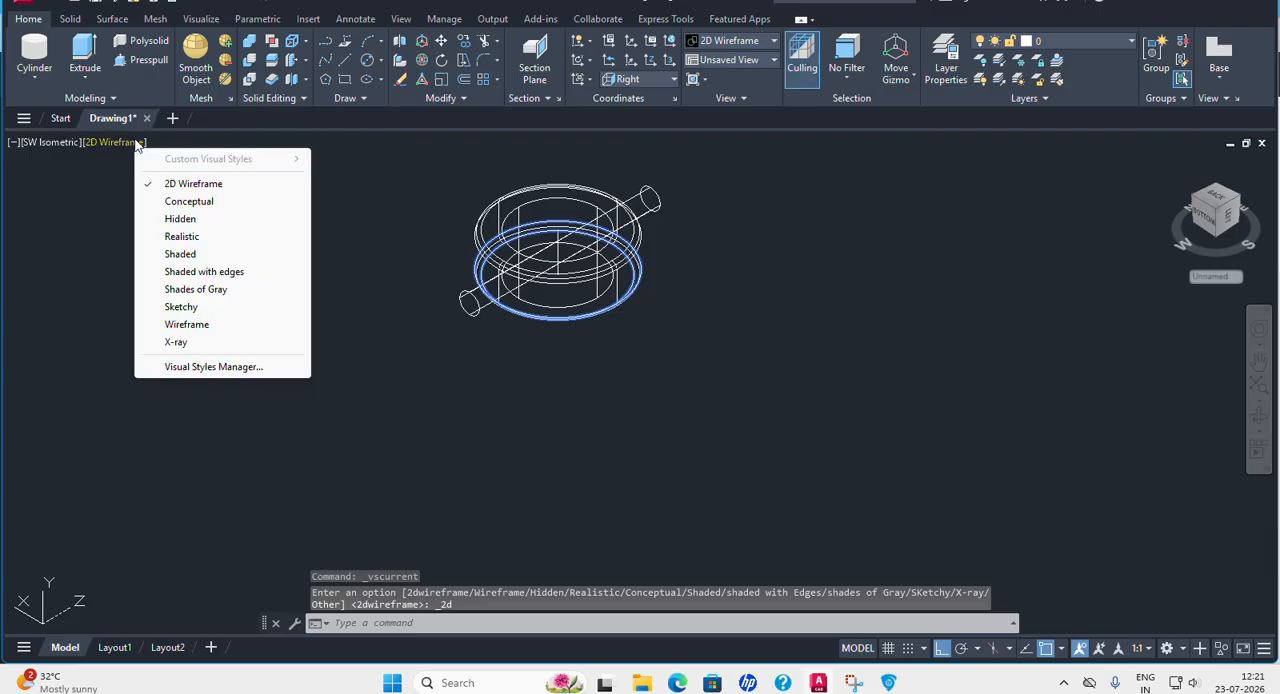
left_click(186, 204)
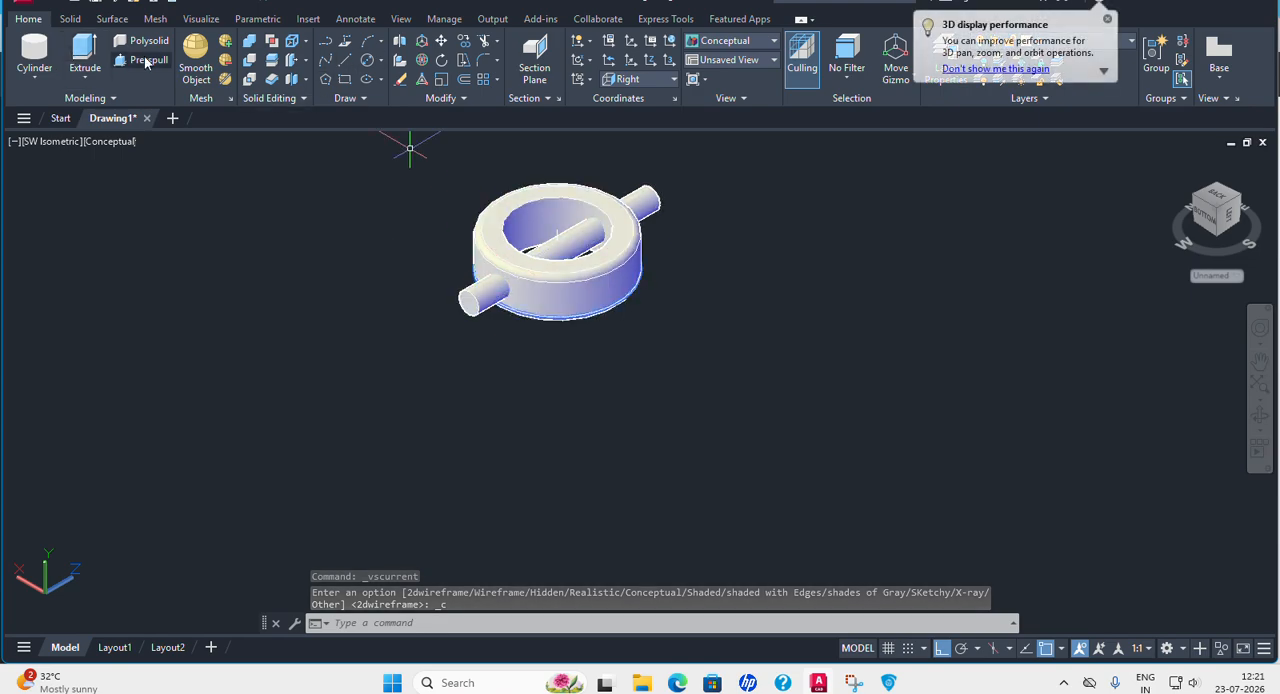
Subtract the diameter 4 cylinder from the Collar to cut the cross hole.
left_click(249, 60)
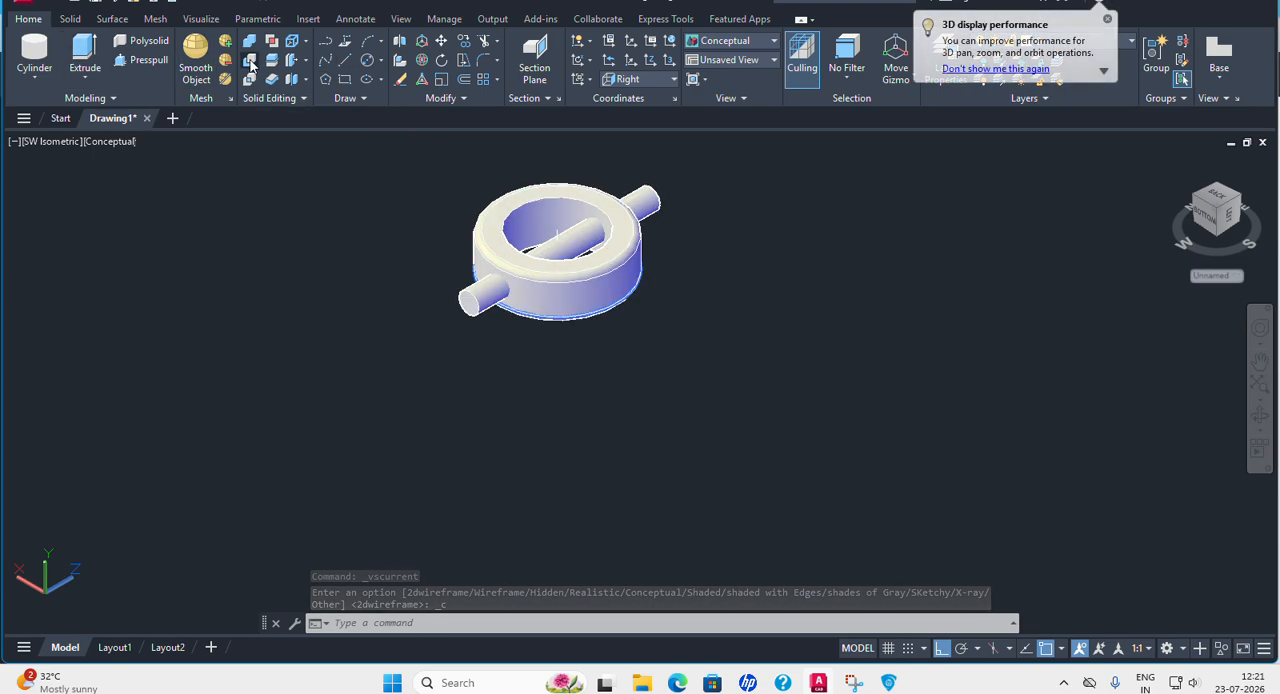
left_click(484, 204)
key("Return")
left_click(478, 292)
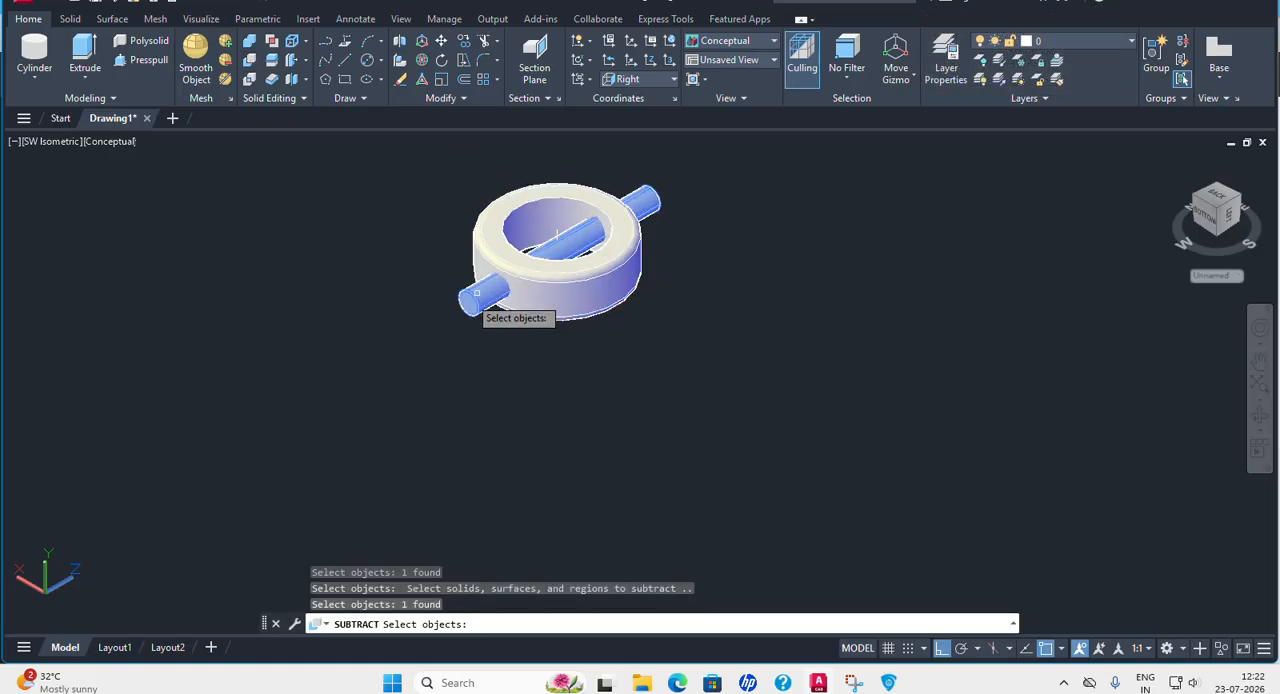
key("Return")
Set the Collar solid's color to Magenta and clear the selection.
middle_click_drag(647, 413, 678, 415)
left_click(617, 271)
left_click(817, 184)
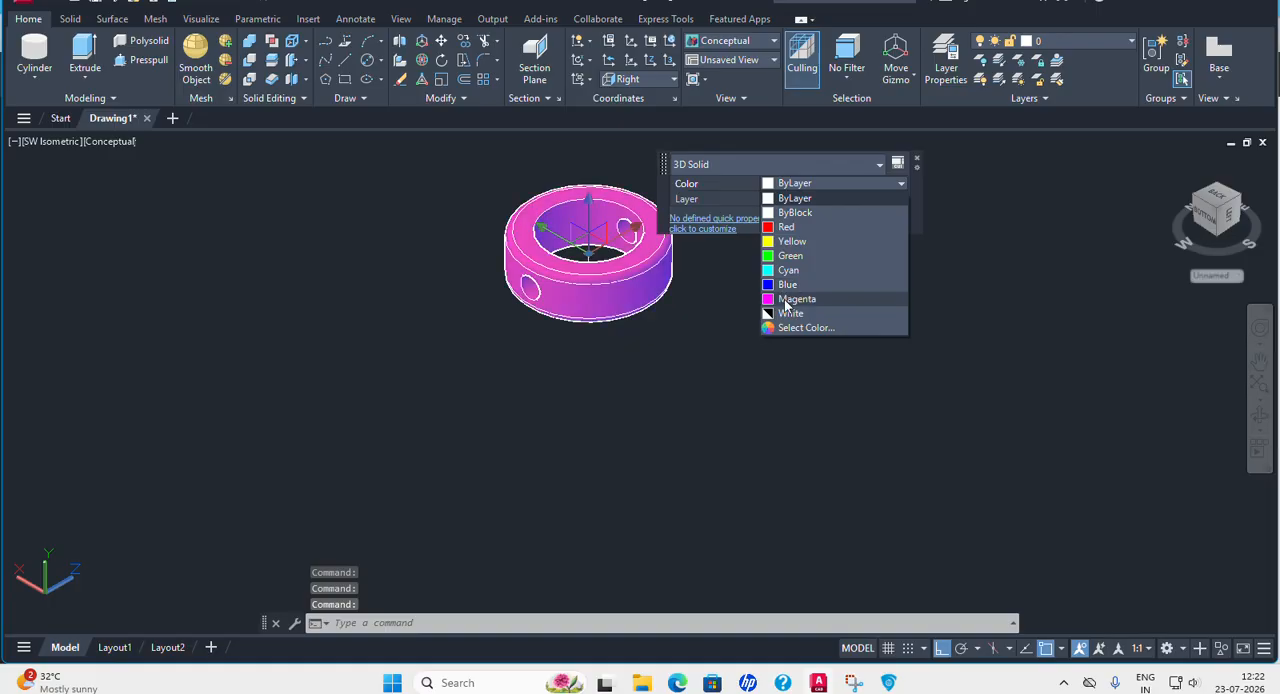
left_click(790, 298)
key("Escape")
Make free space beside the Collar, examine the dimensions of Part No. 5, the Bolt, in the PDF and return to AutoCAD.
scroll(692, 414, "down", 2)
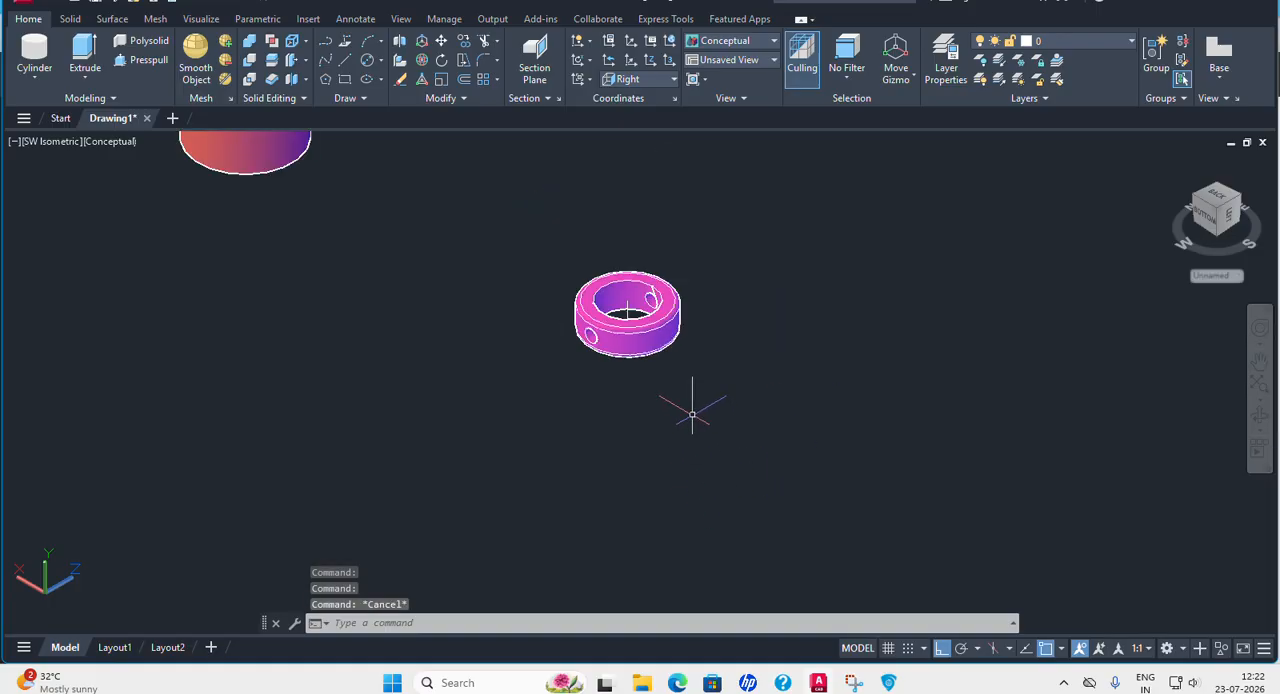
scroll(692, 414, "down", 1)
middle_click_drag(774, 434, 403, 472)
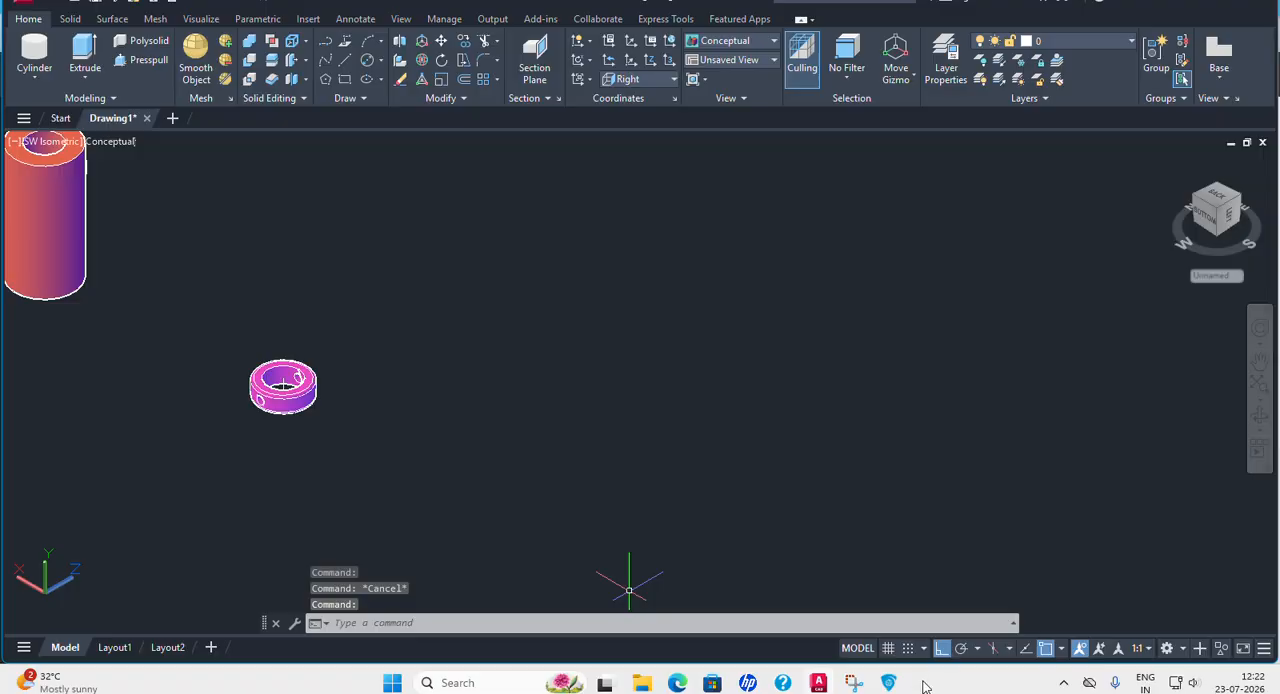
left_click(855, 600)
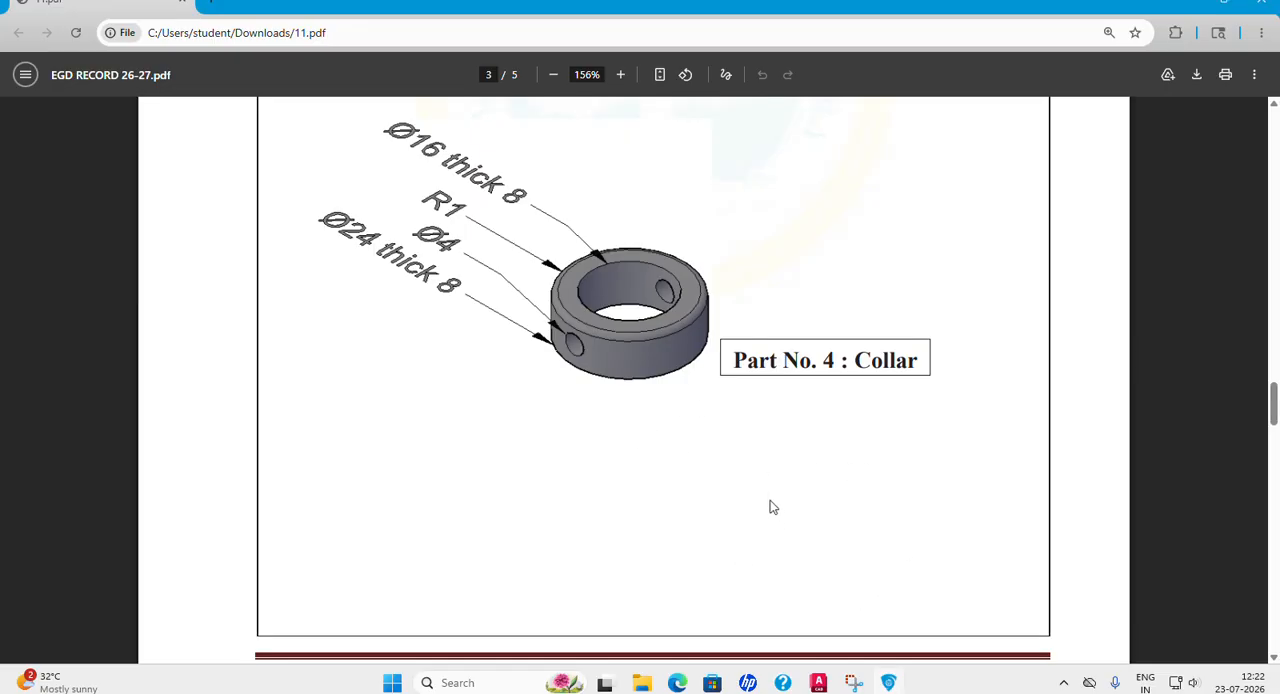
scroll(778, 515, "down", 9)
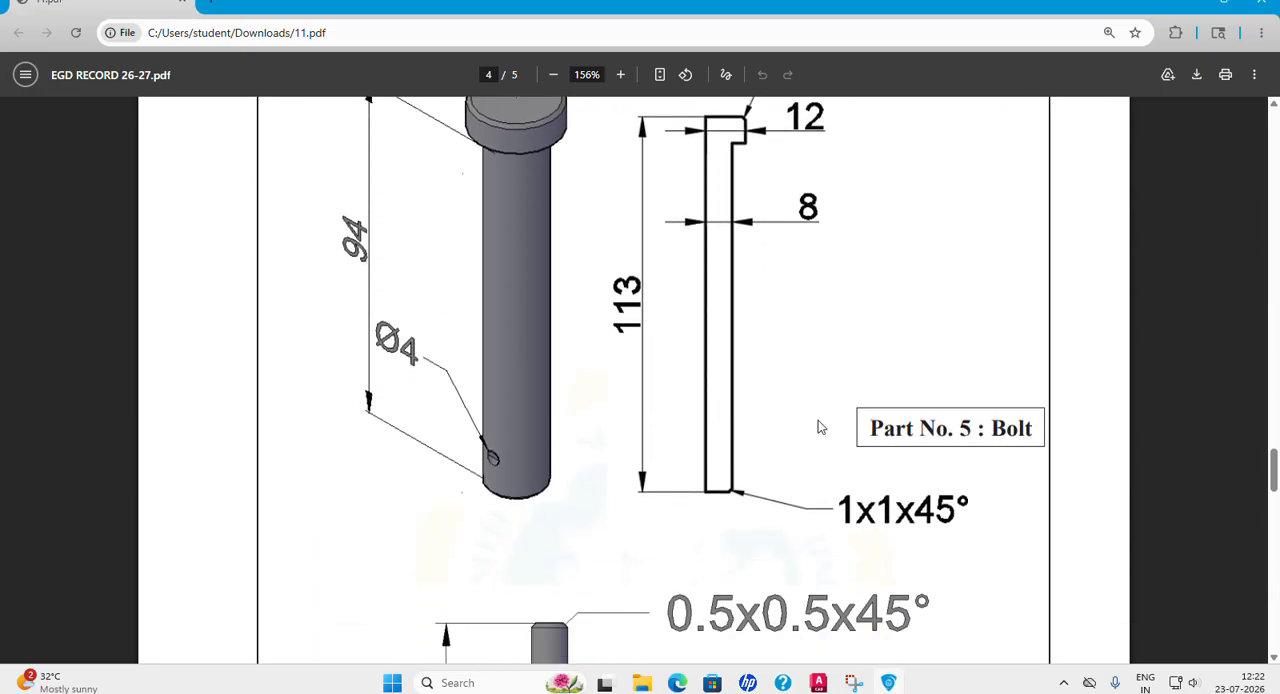
scroll(866, 416, "up", 1)
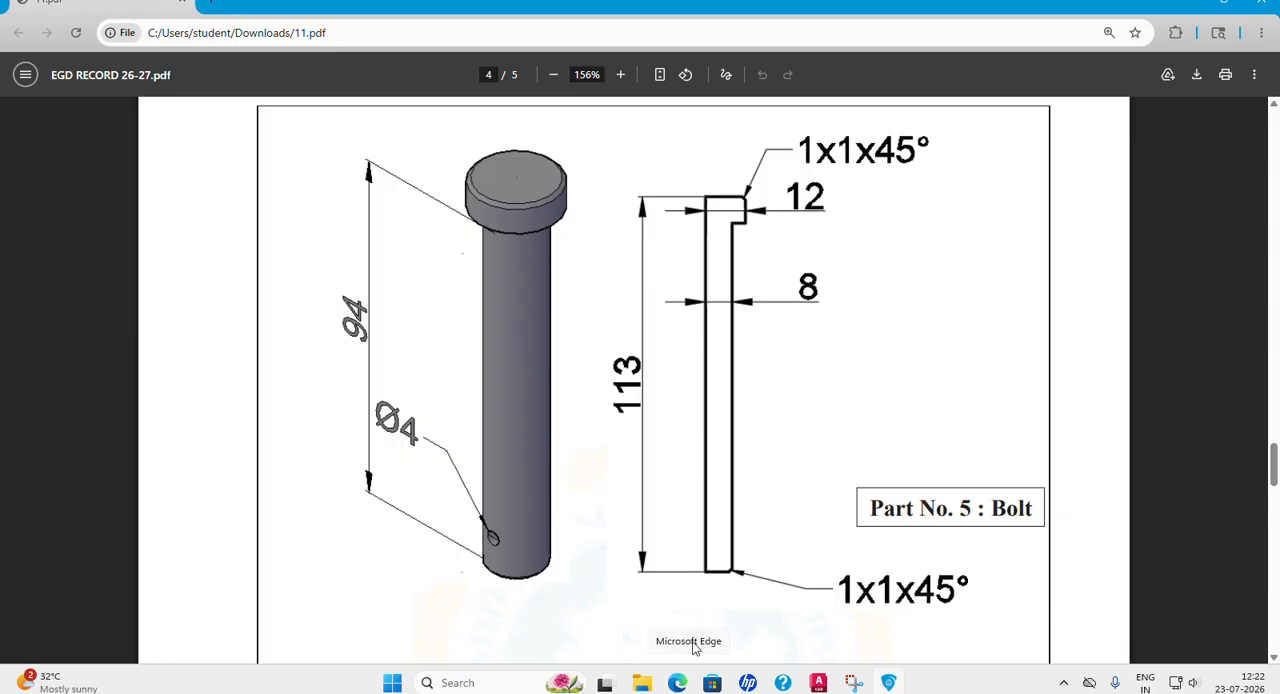
left_click(818, 684)
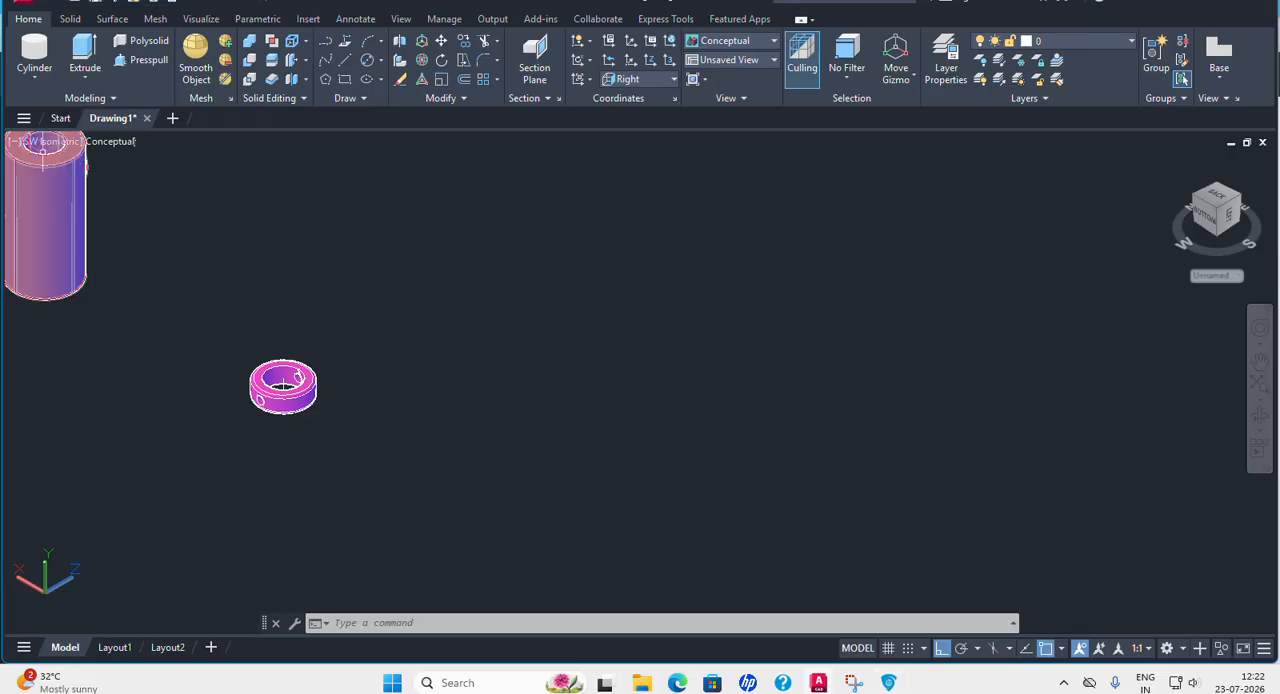
Start the Bolt's half profile with a 113 vertical axis line downward and an 8 bottom edge, rechecking the PDF for the shank size.
left_click(347, 61)
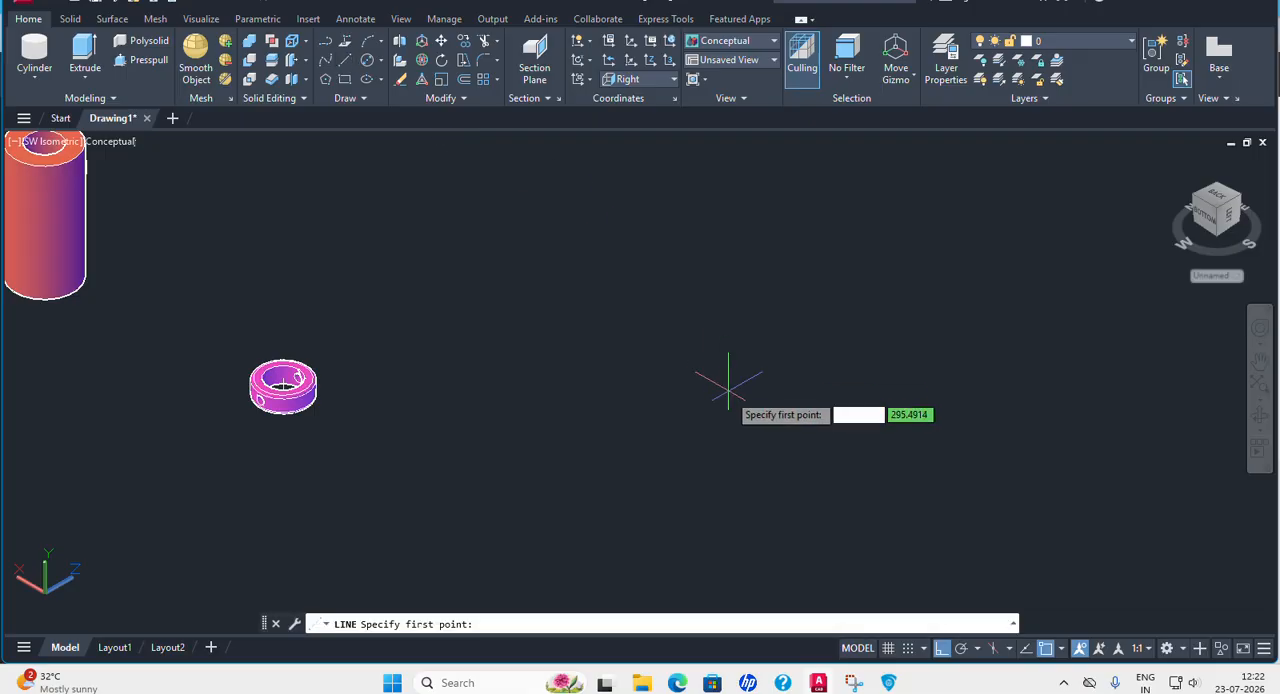
left_click(635, 293)
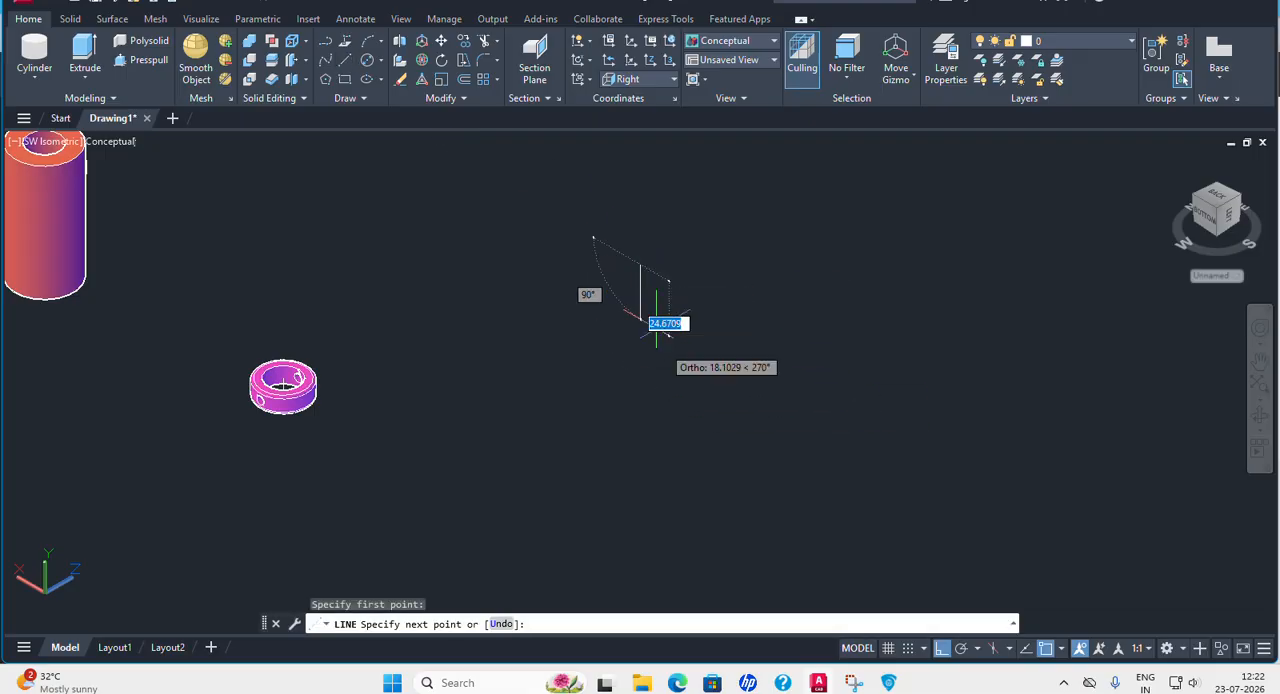
type("11")
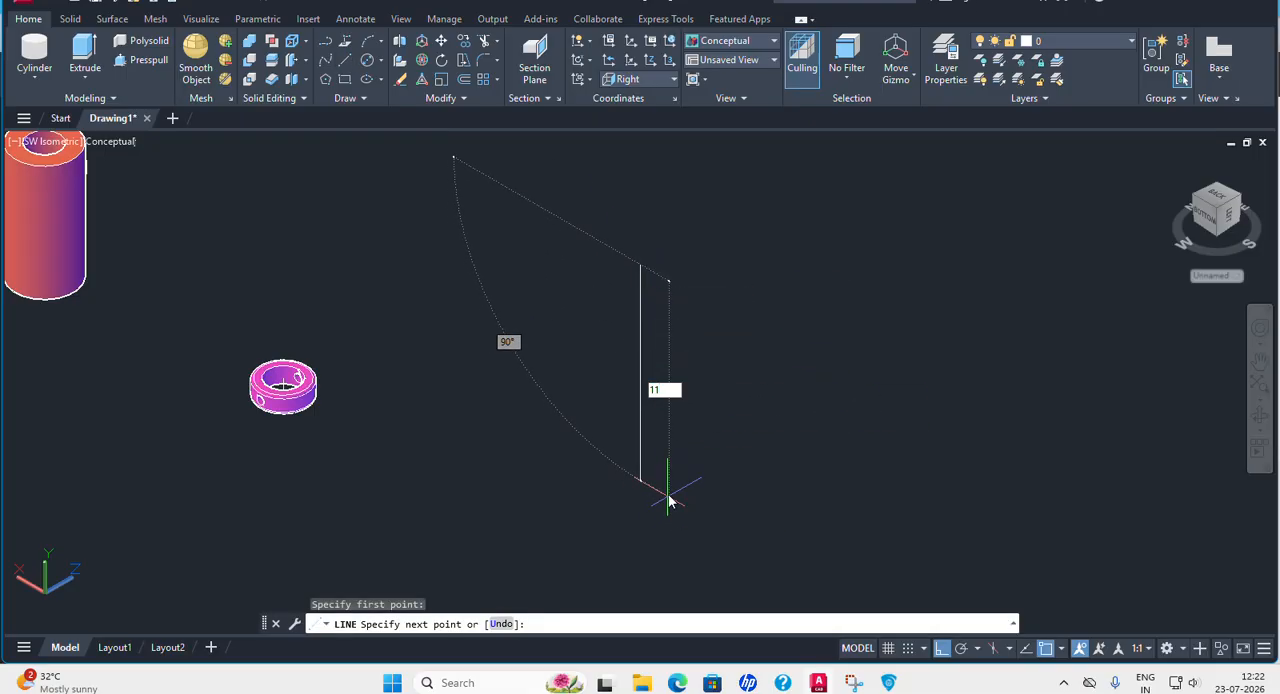
type("3")
key("Return")
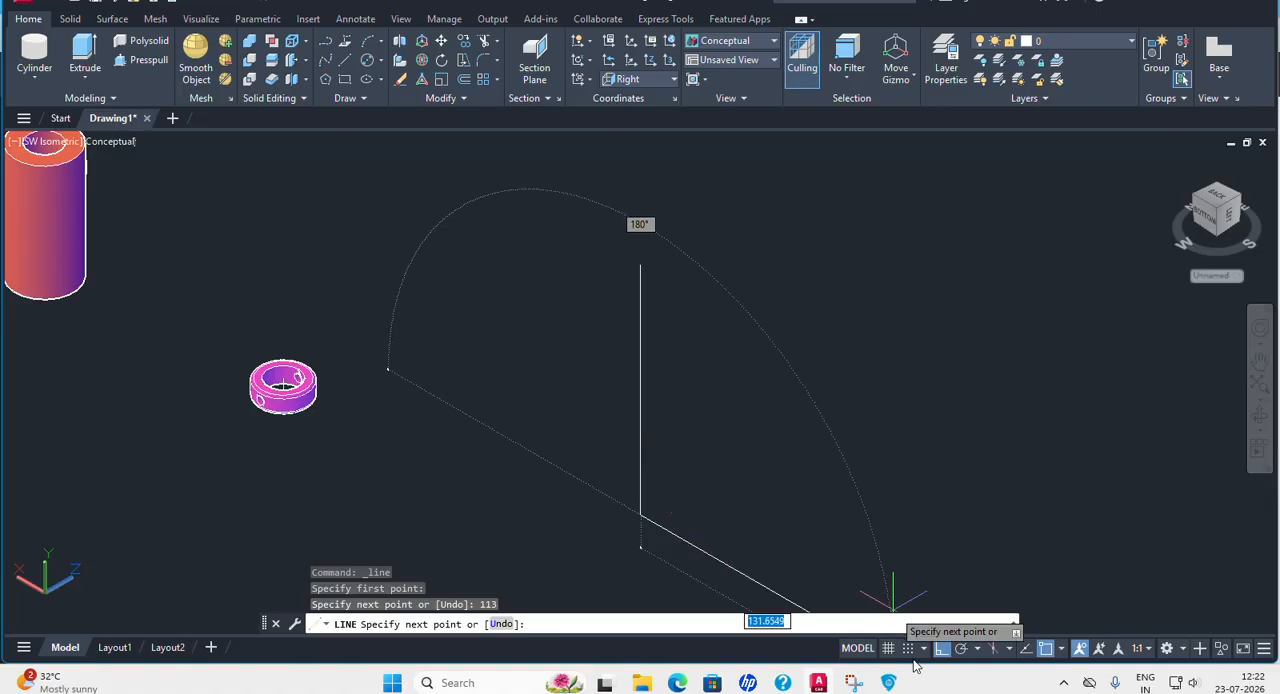
left_click(890, 683)
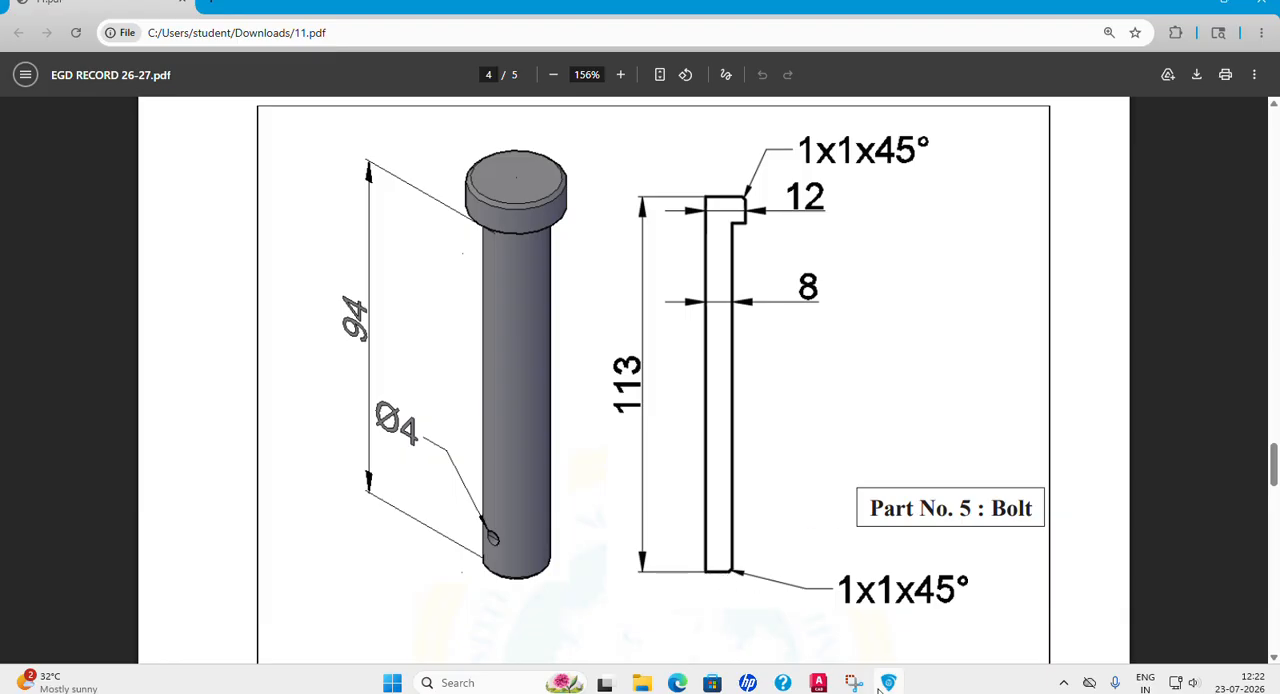
left_click(818, 683)
type("8")
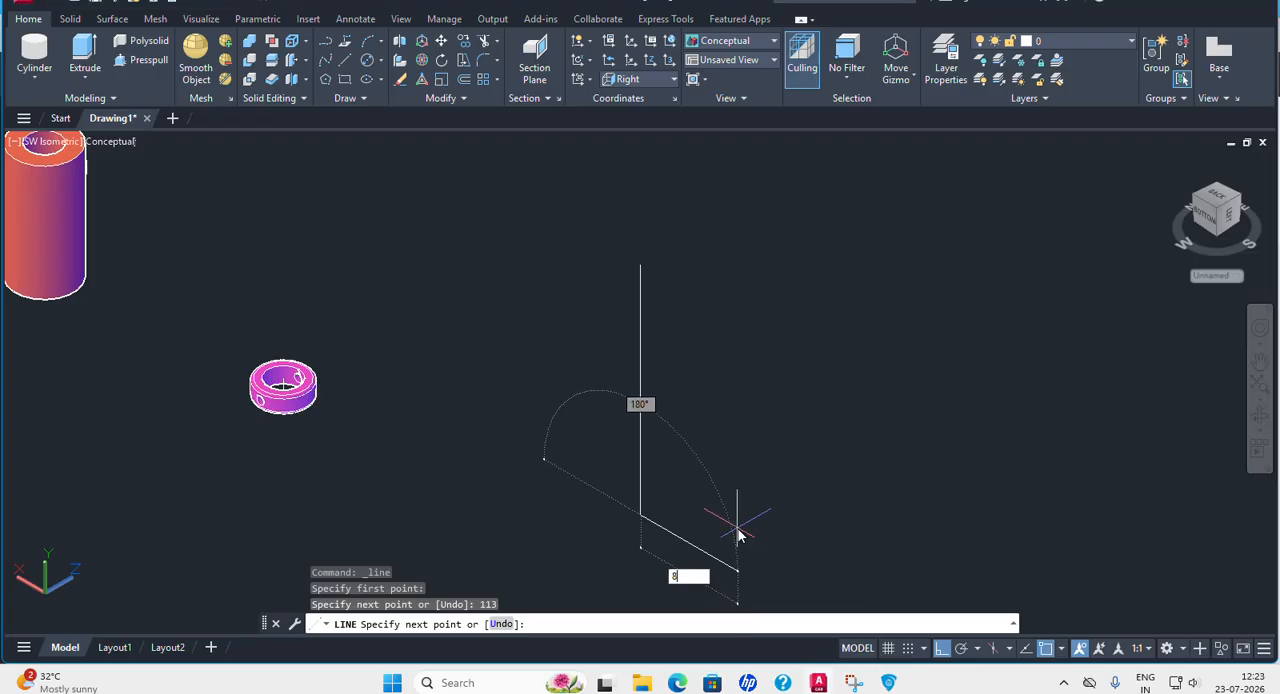
key("Return")
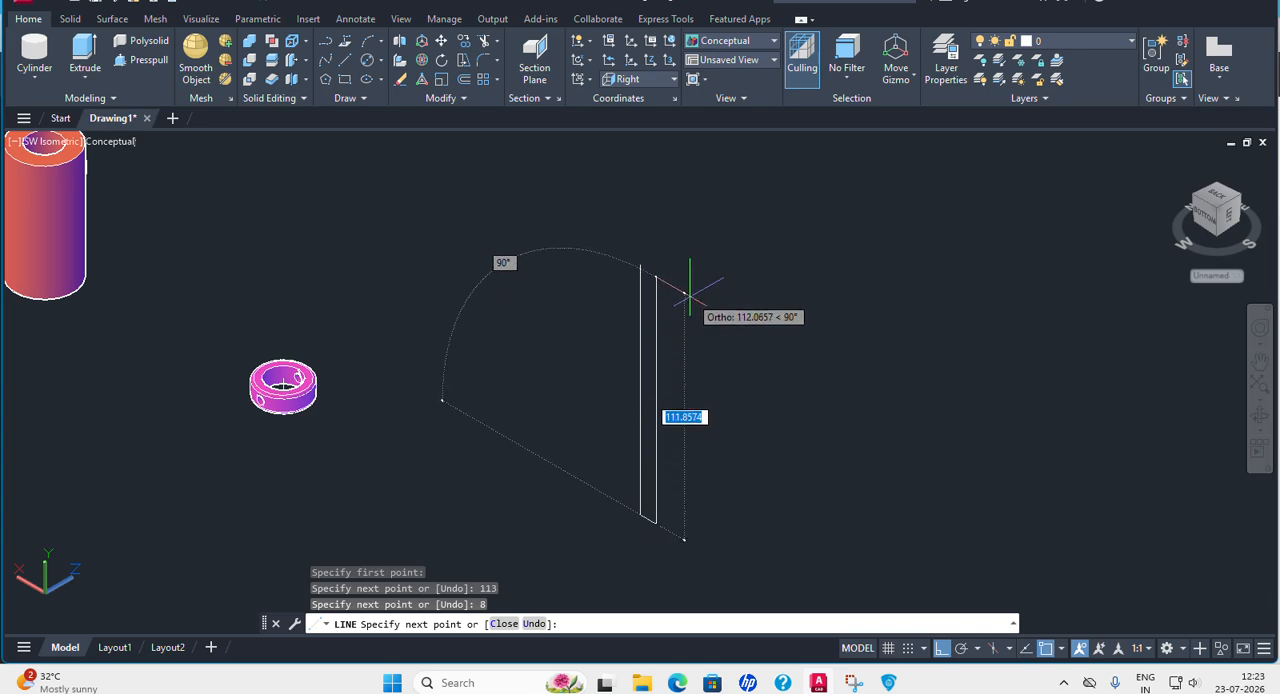
Recheck the Bolt's shank length in the PDF and draw the shank's outer side 94 upward in AutoCAD.
left_click(888, 683)
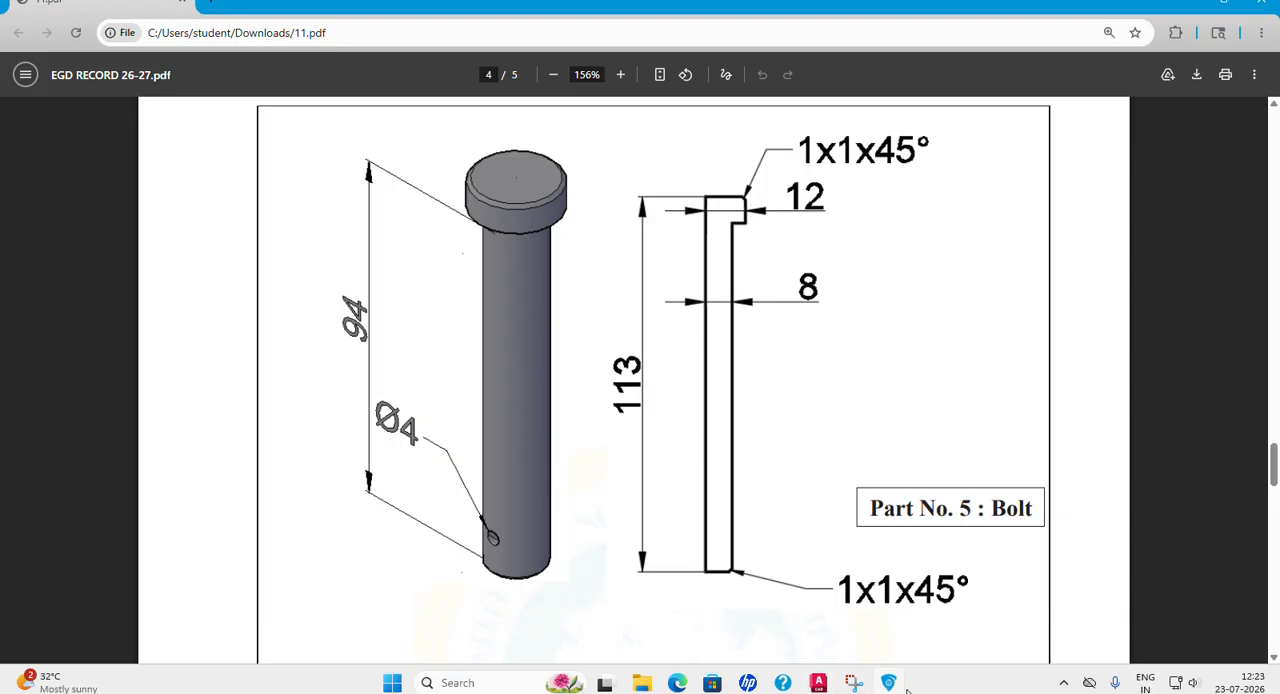
left_click(818, 683)
type("9")
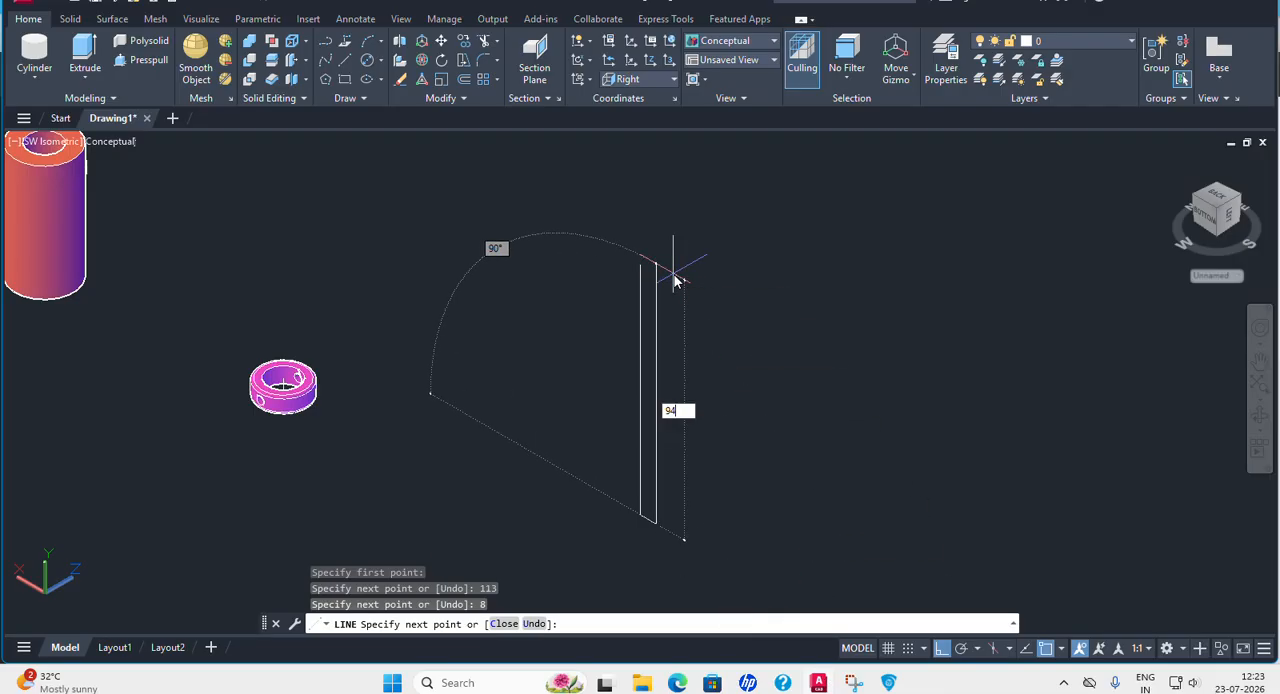
type("4")
key("Return")
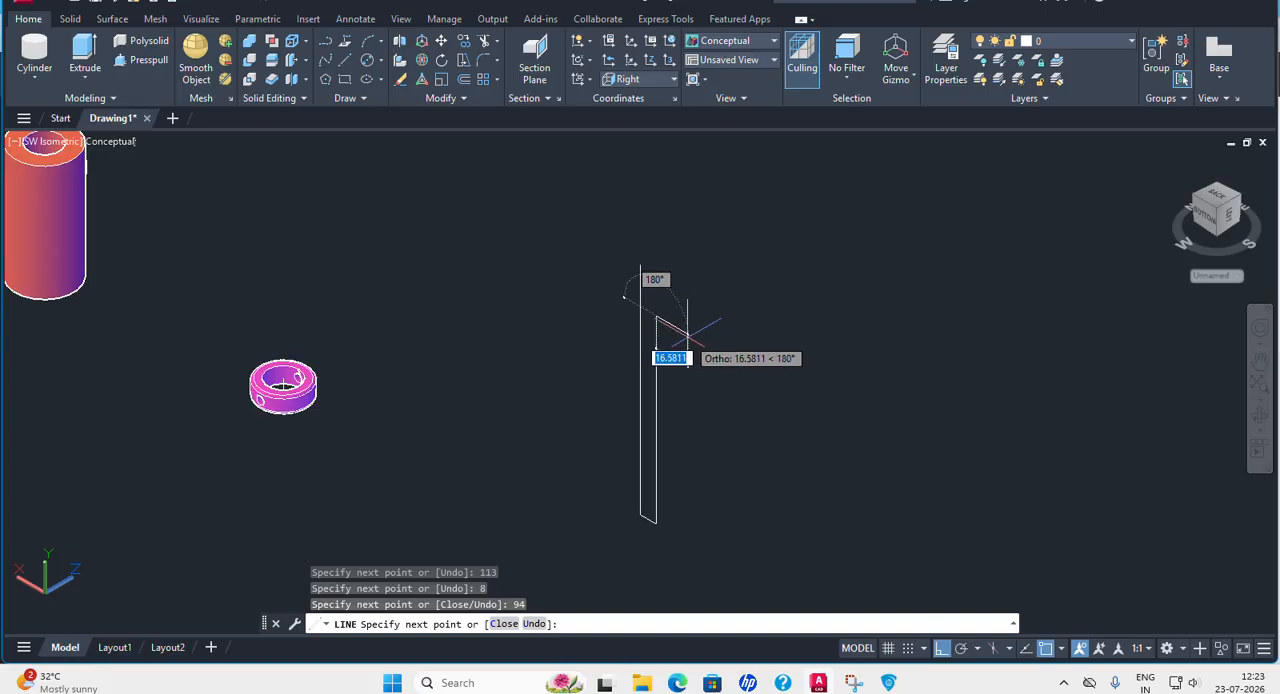
type("4")
Draw the Bolt head's outline 4 outward and 19 upward, close the profile at the axis line's upper end and finish the line.
key("Return")
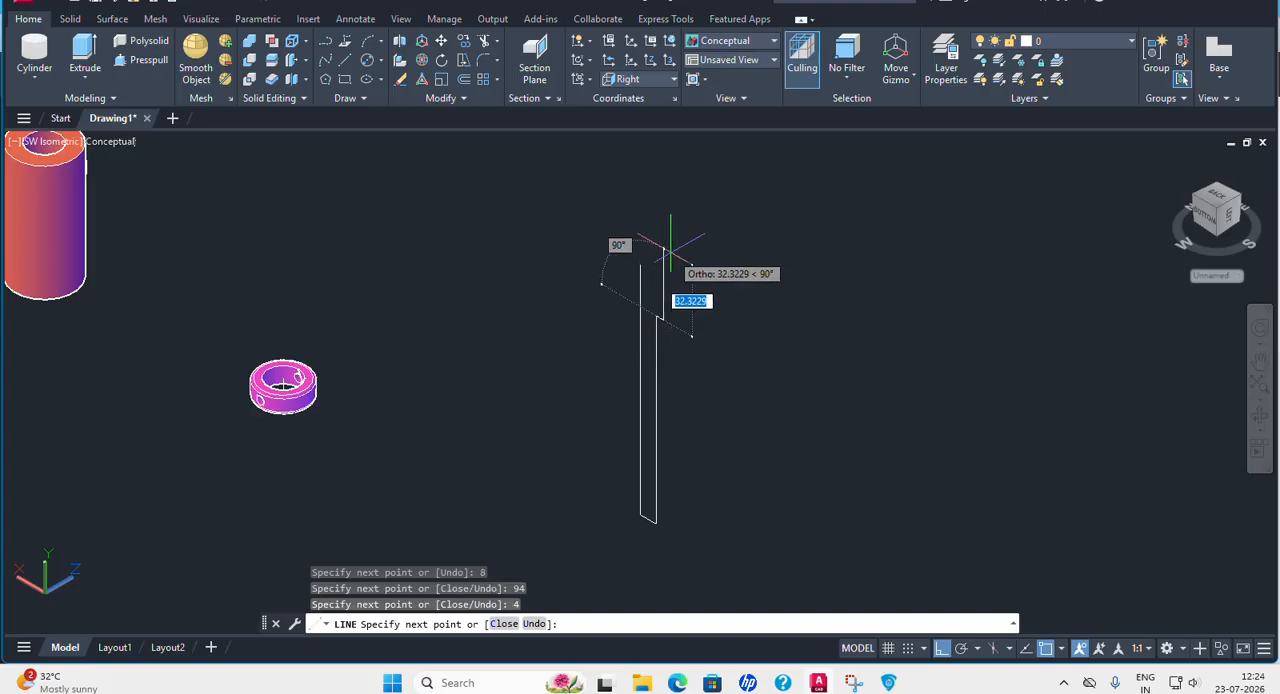
key("BackSpace")
type("19")
key("Return")
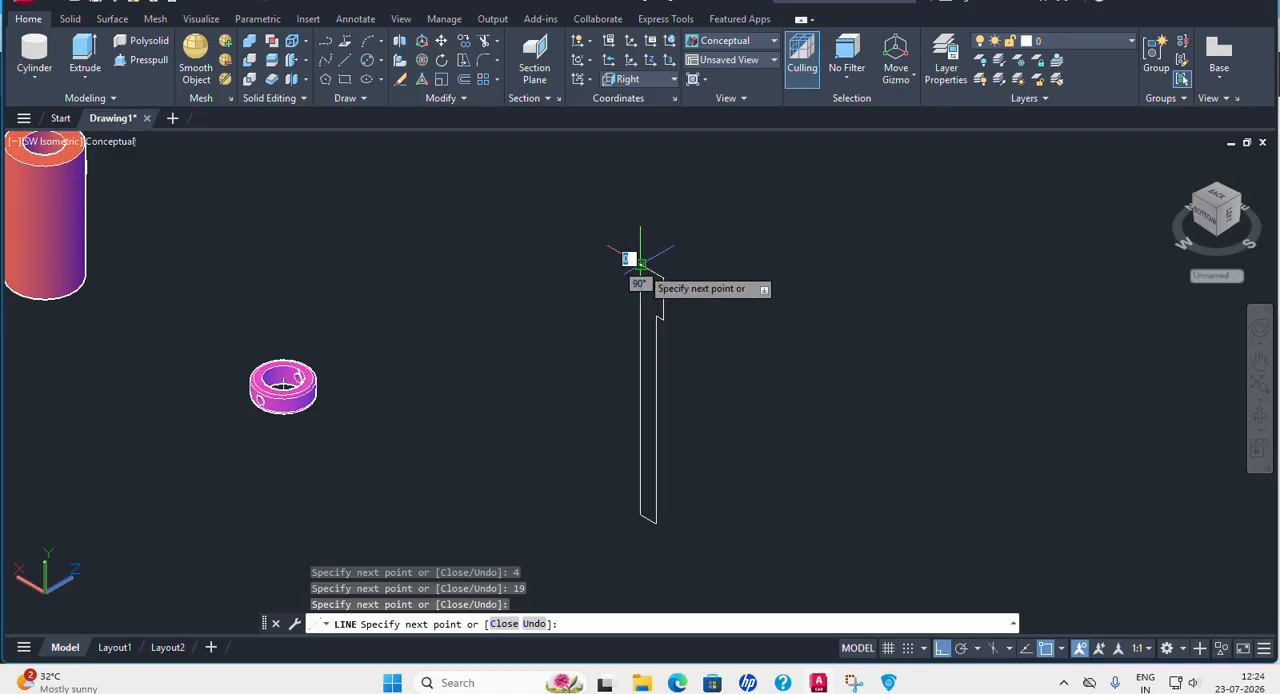
key("Return")
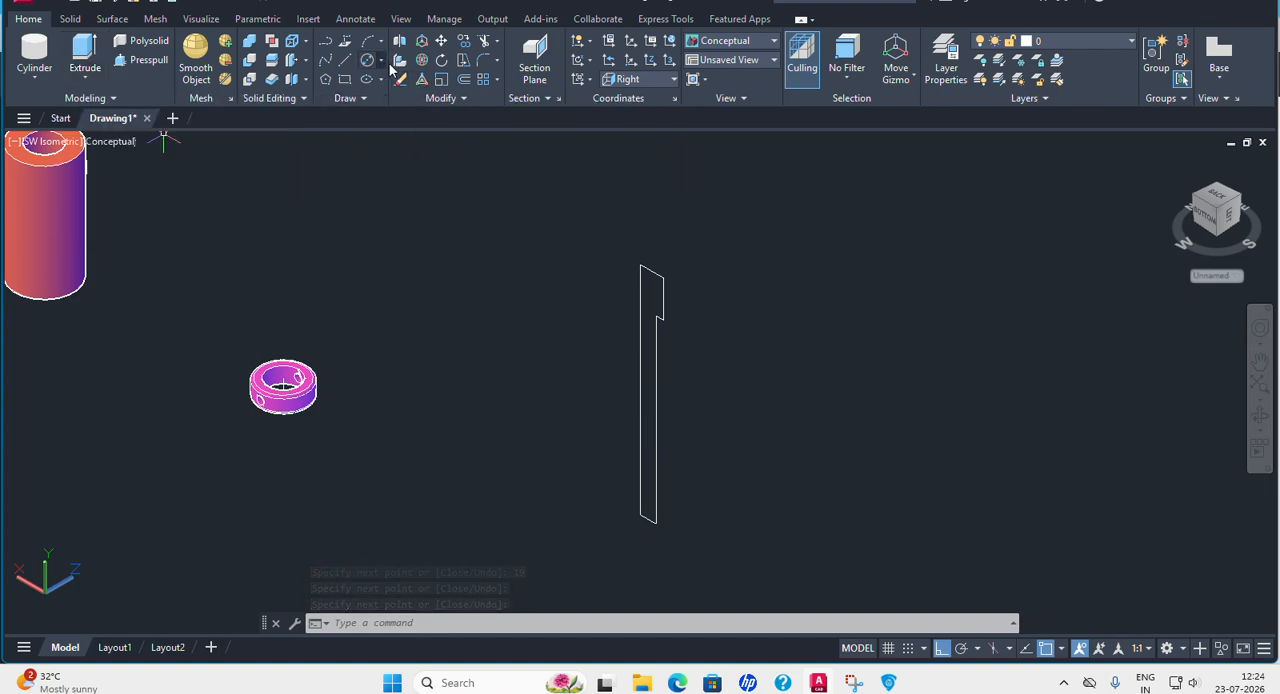
Join all the lines of the Bolt's half profile into a single polyline.
left_click(466, 99)
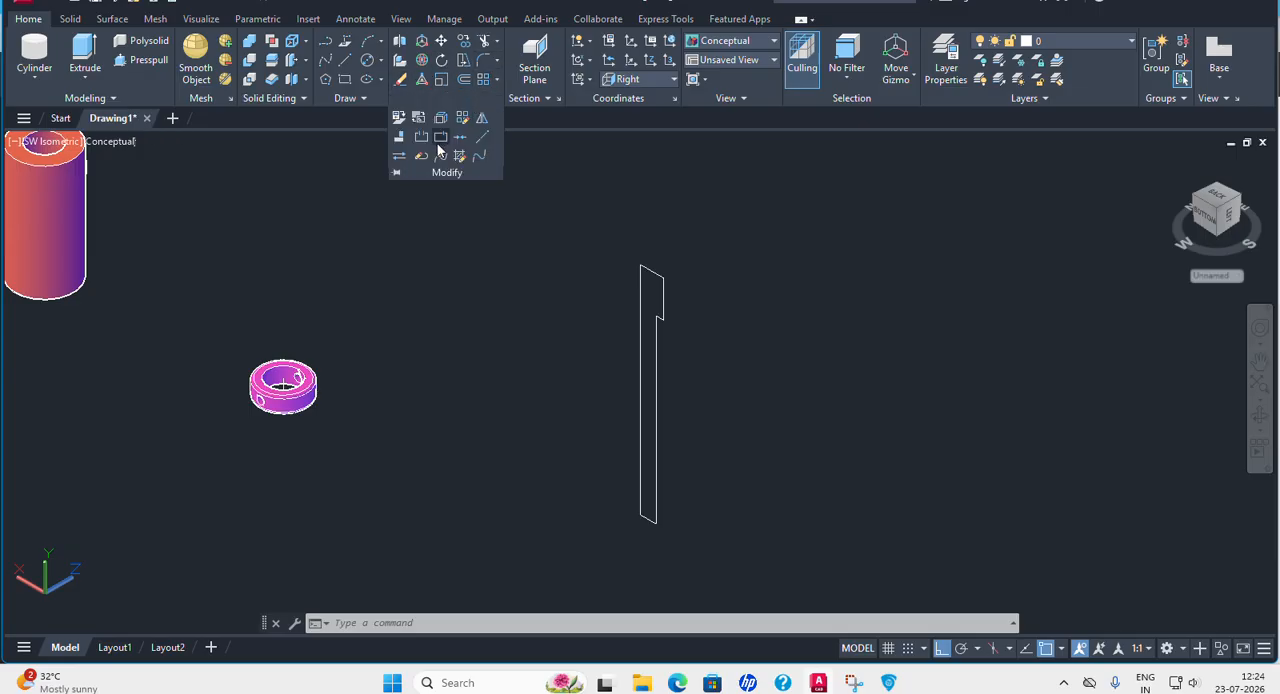
left_click(460, 136)
left_click(576, 199)
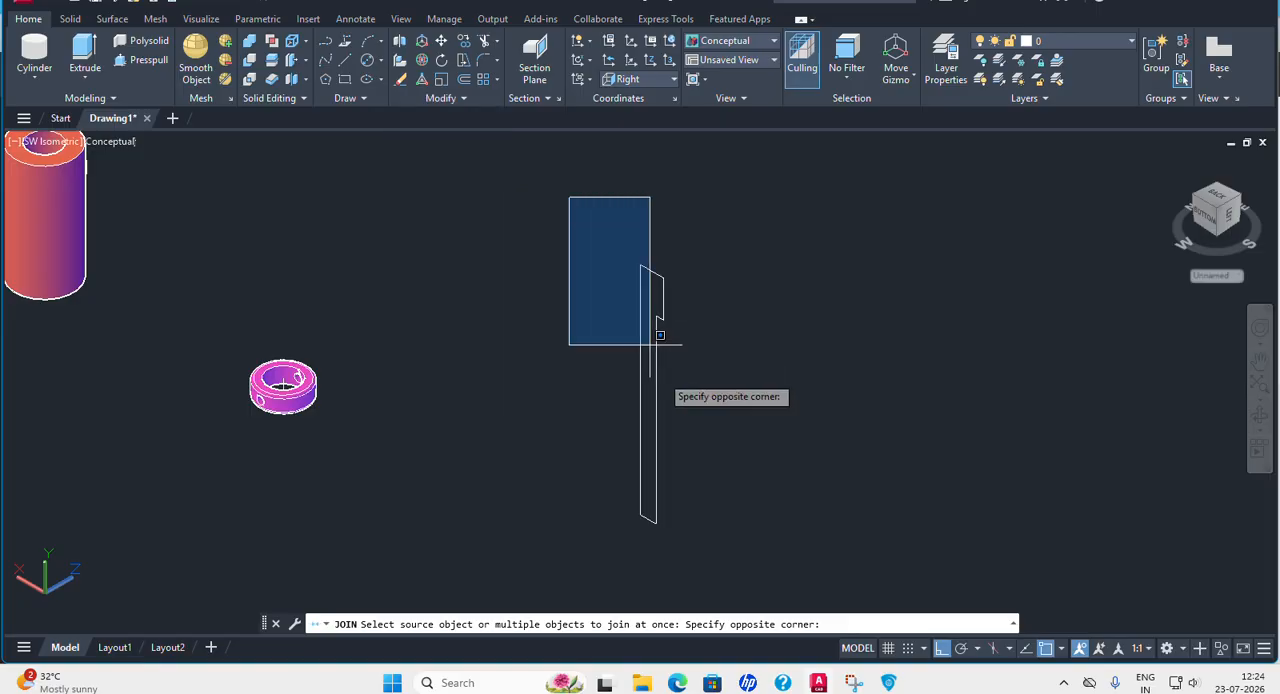
left_click(762, 545)
key("Return")
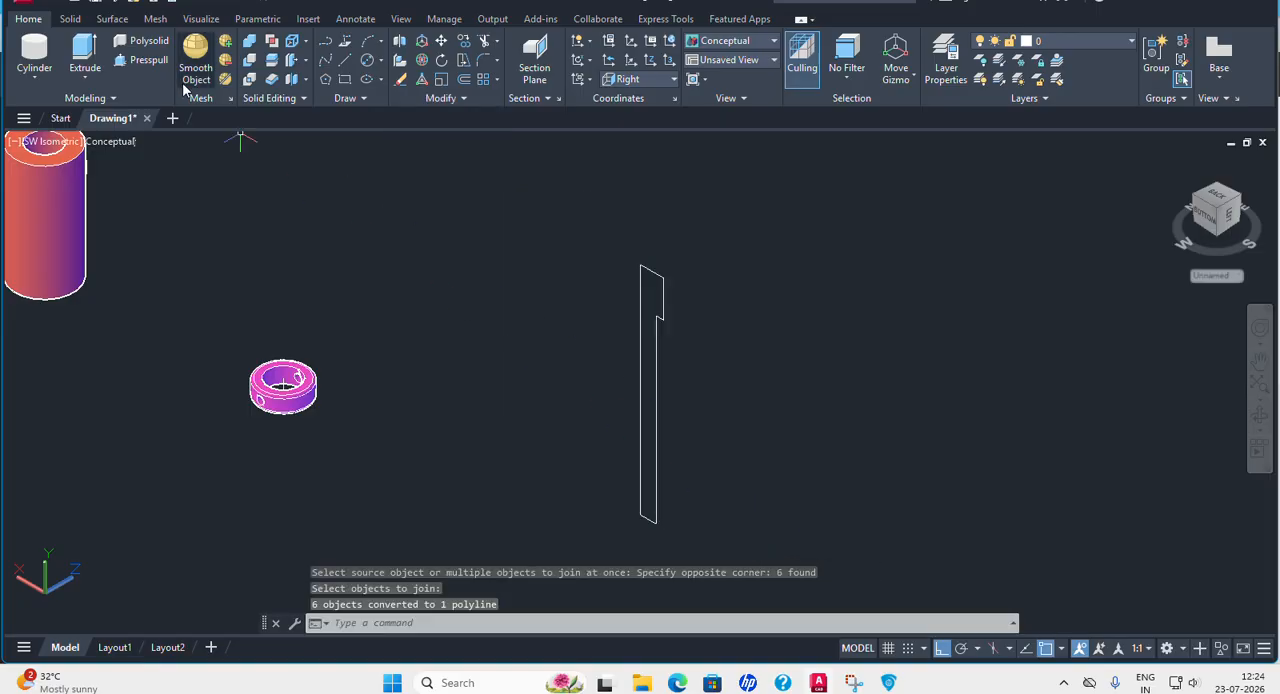
Revolve the Bolt's joined profile 360 degrees around its long vertical axis edge, from the upper to the lower endpoint.
left_click(85, 80)
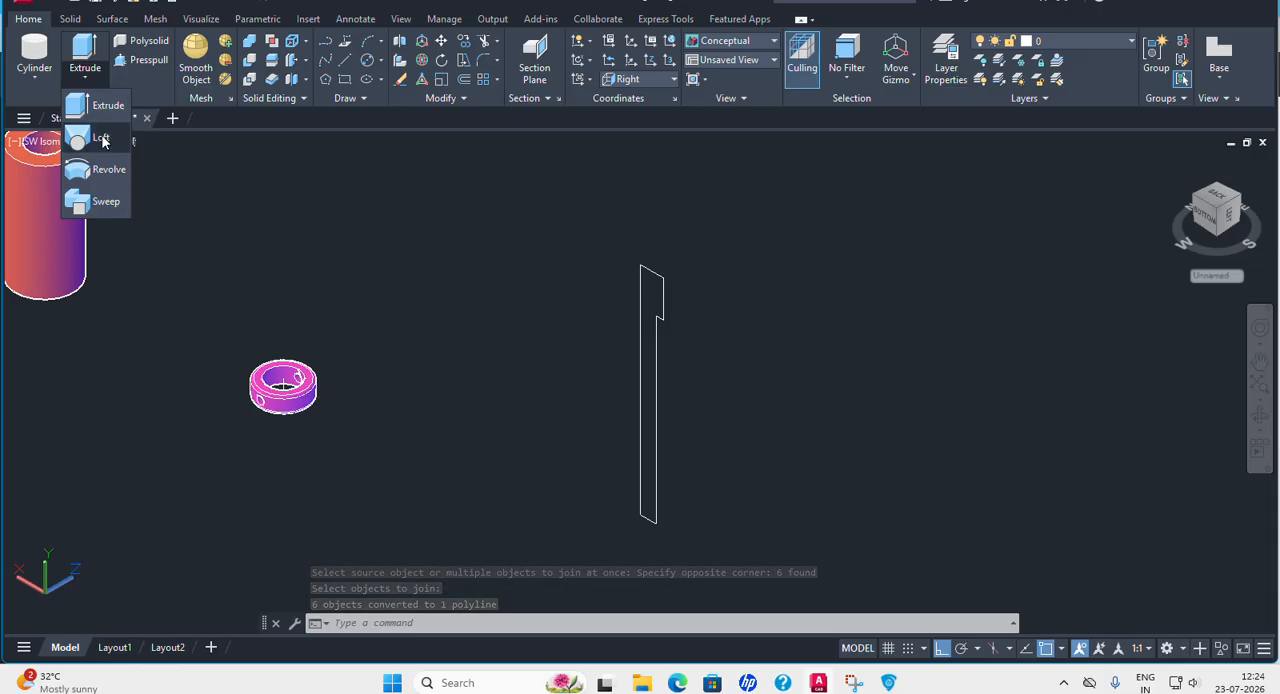
left_click(100, 169)
left_click(658, 273)
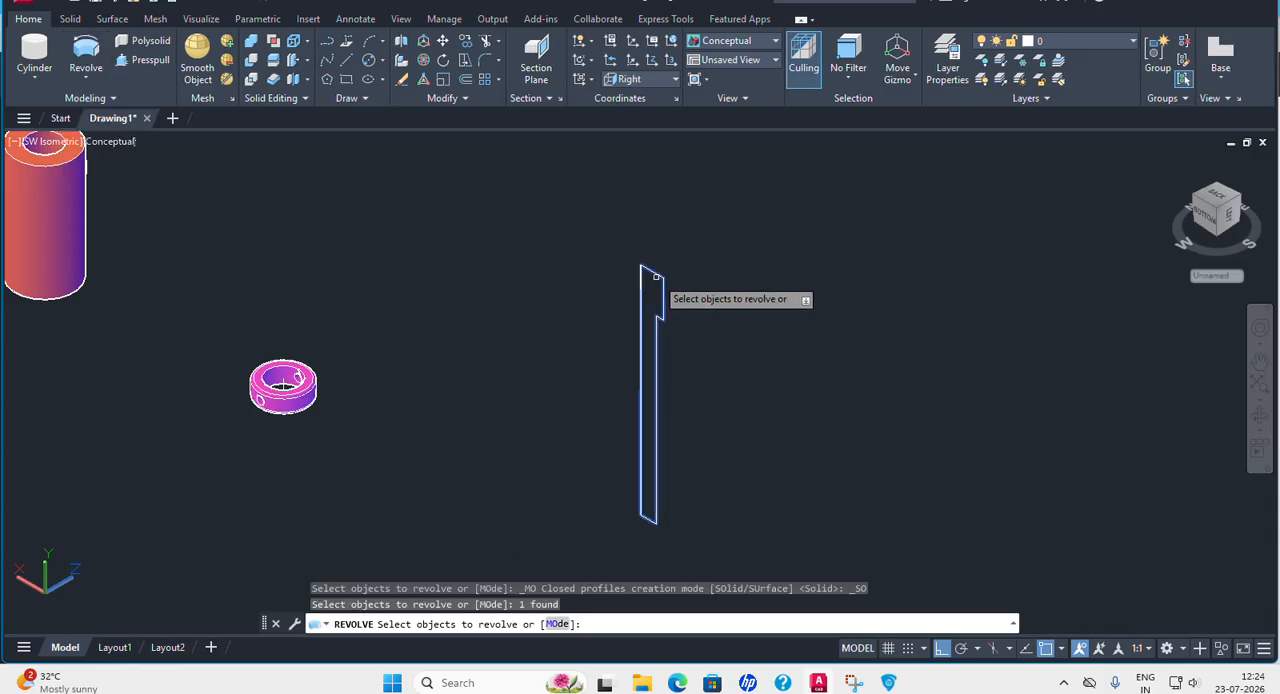
key("Return")
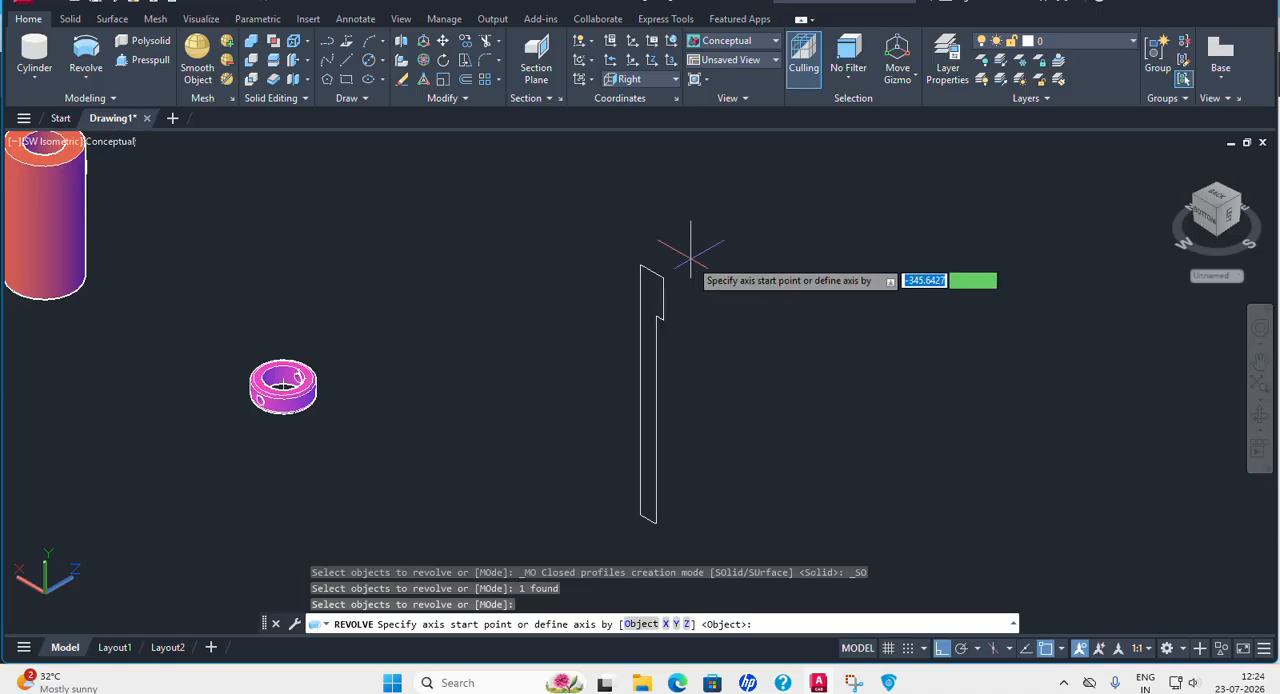
left_click(641, 267)
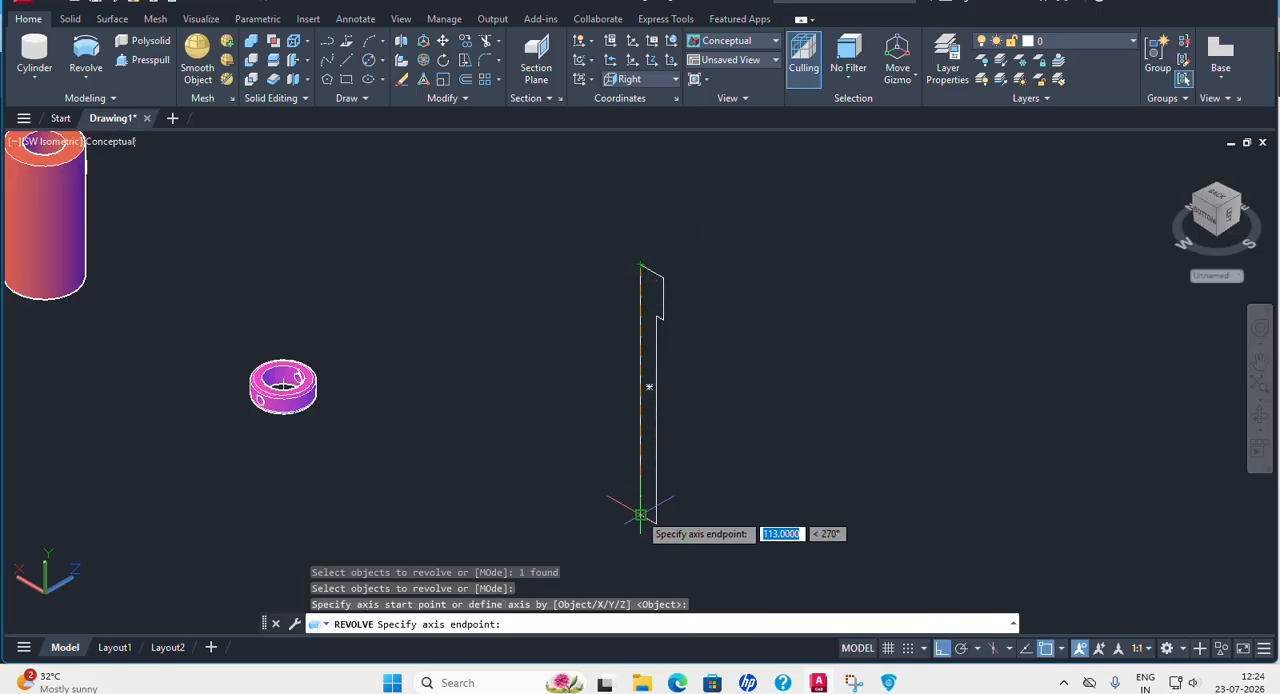
left_click(641, 515)
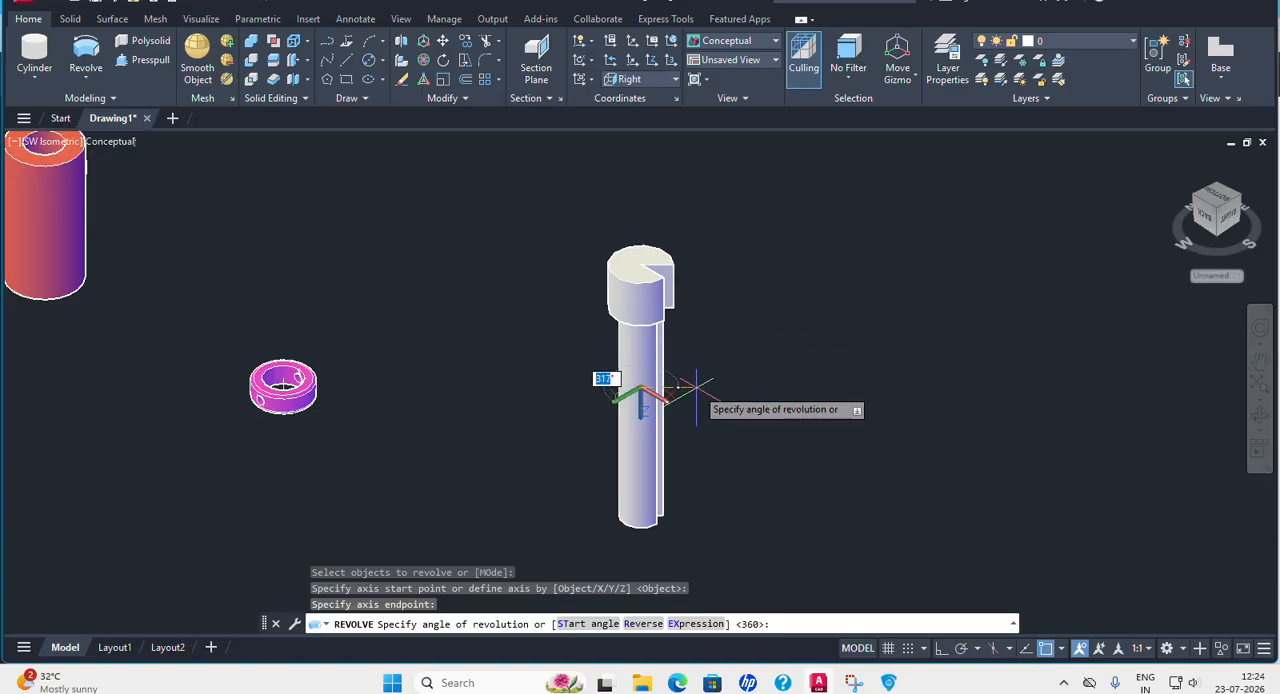
type("3")
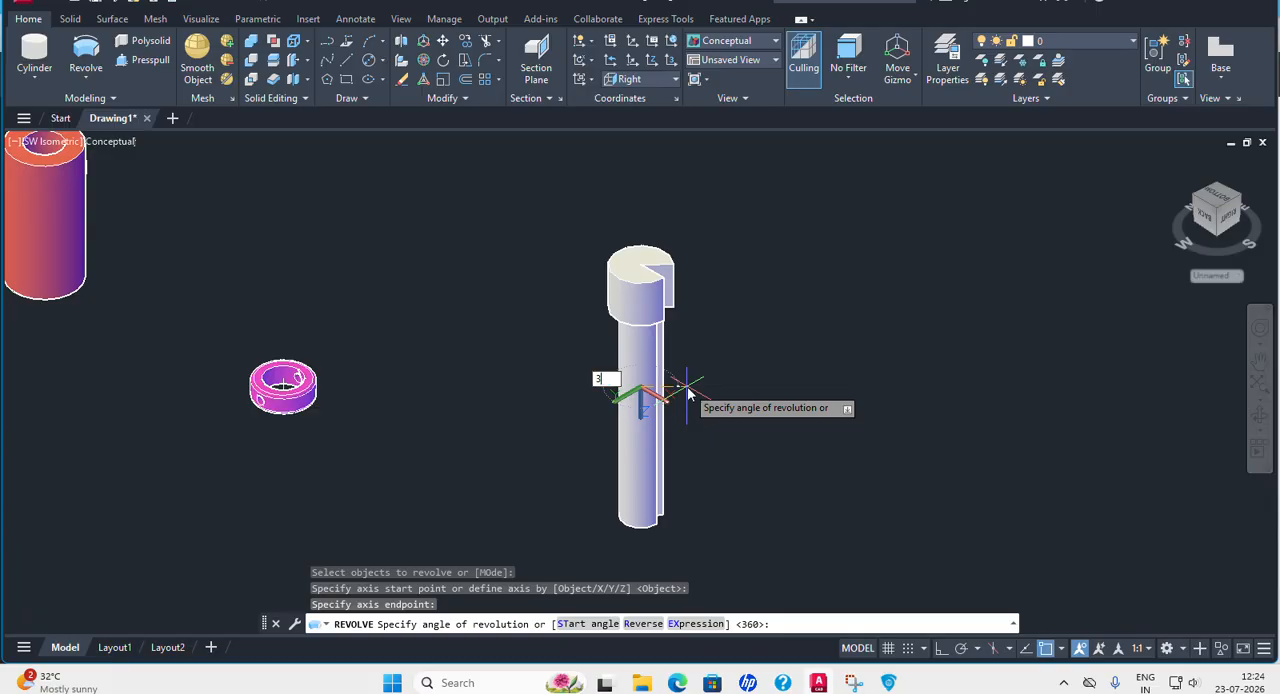
type("60")
key("Return")
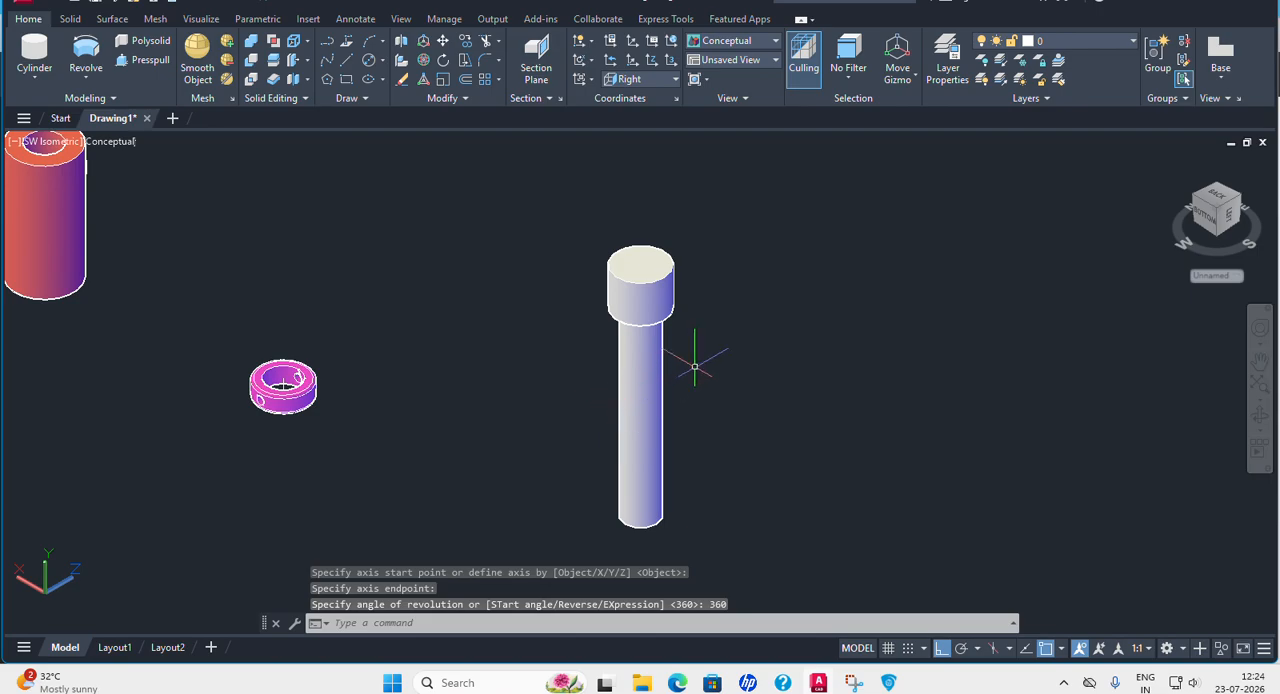
Recheck the Bolt's chamfers in the PDF and chamfer the head's upper circular edge in AutoCAD with both distances 1.
middle_click_drag(691, 371, 675, 318)
left_click(888, 682)
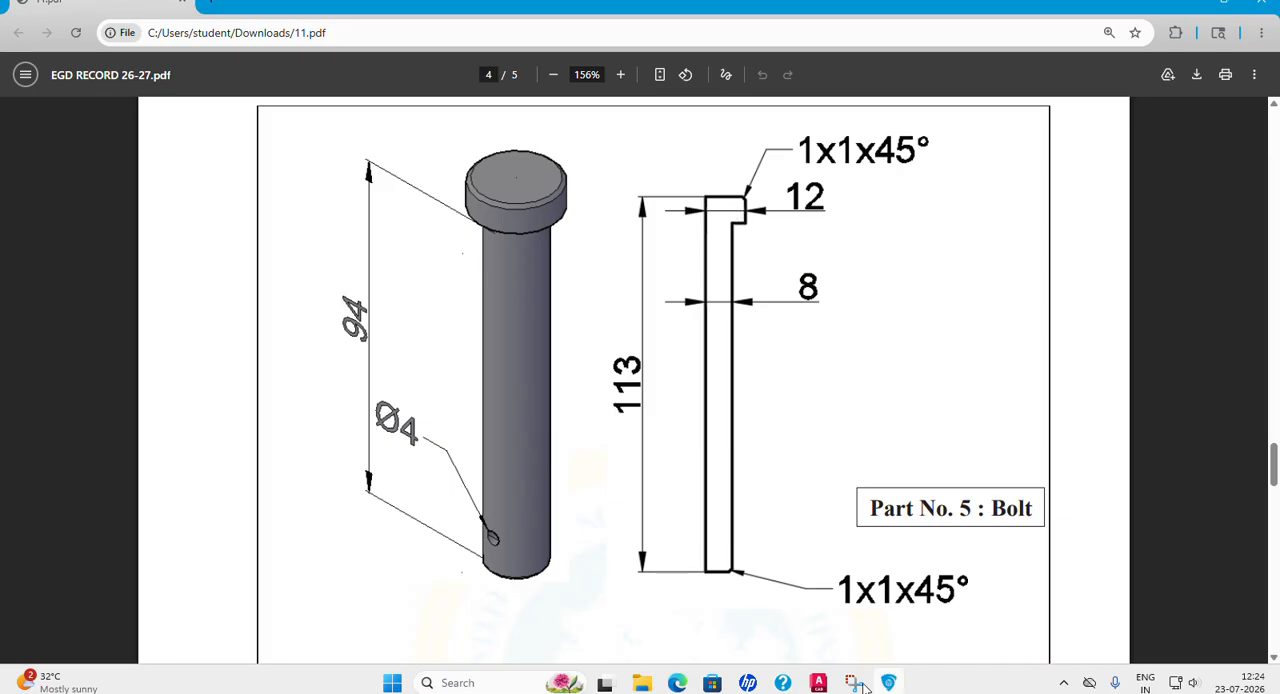
left_click(818, 686)
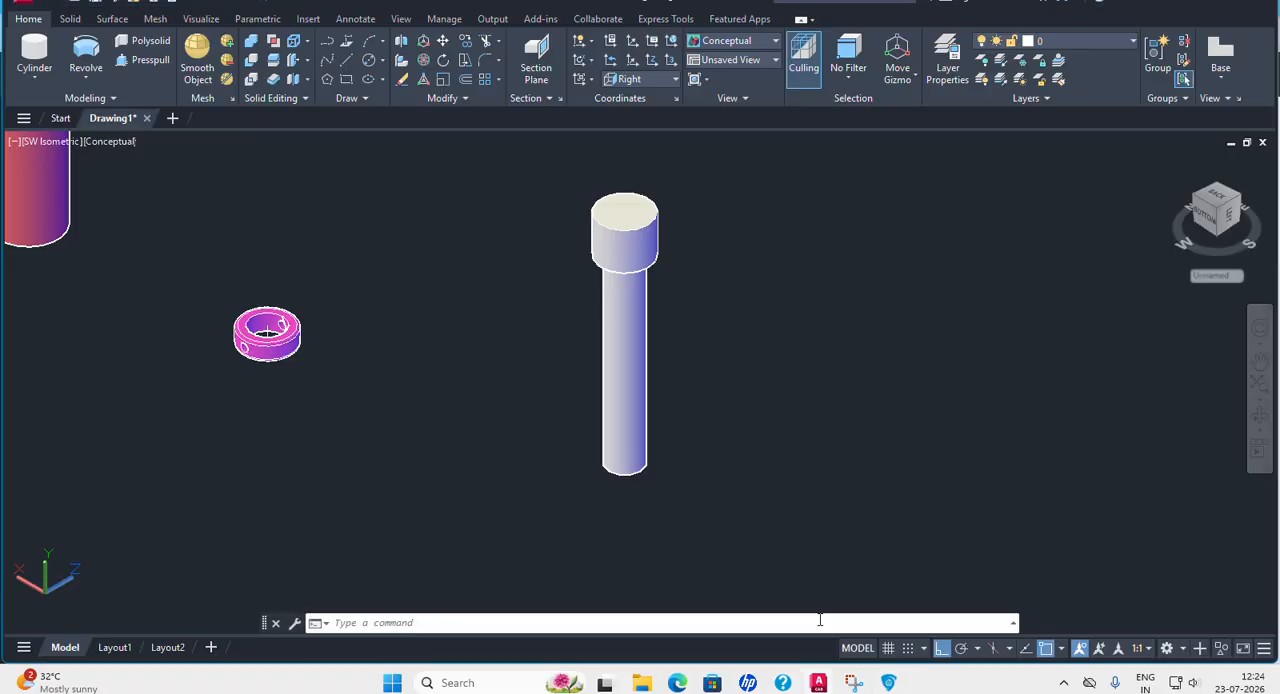
left_click(68, 24)
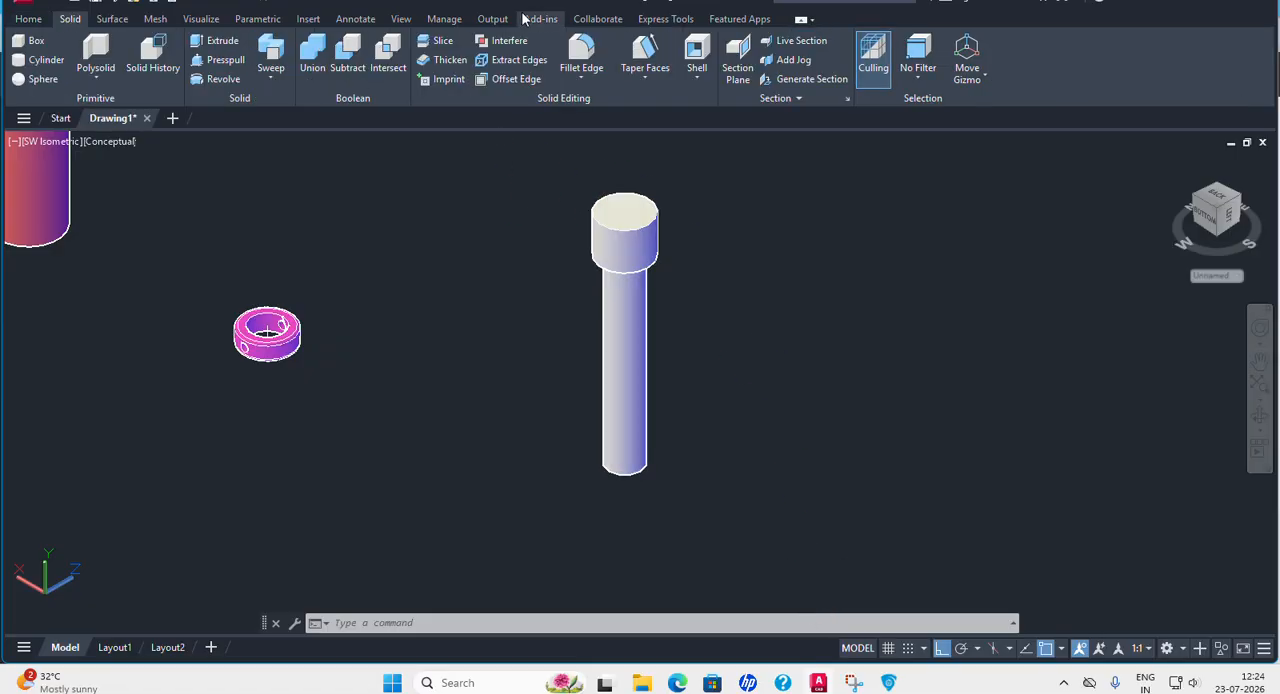
left_click(581, 80)
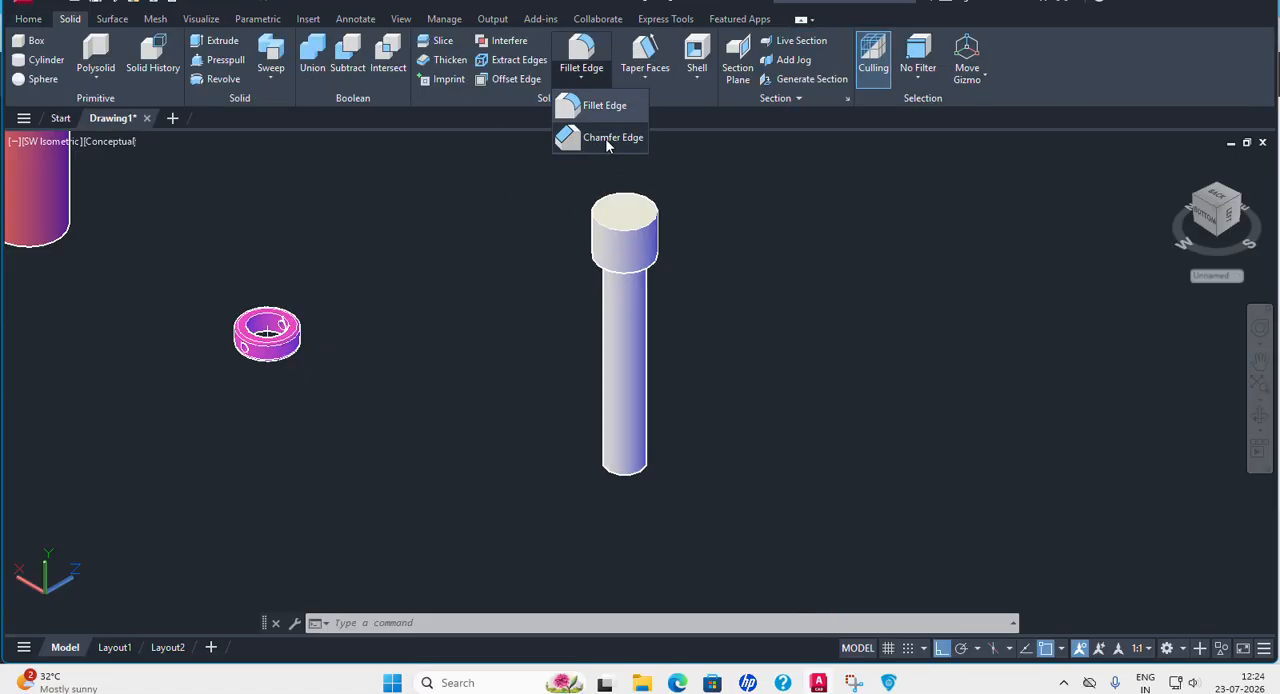
left_click(598, 140)
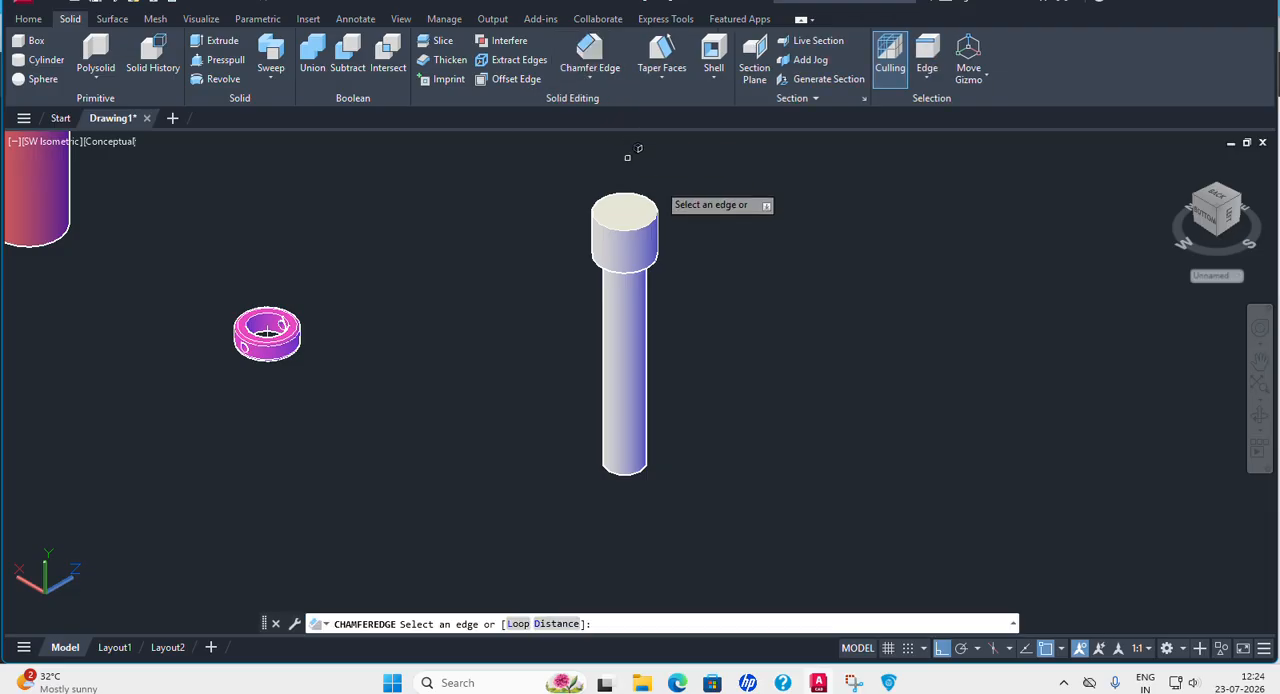
left_click(557, 624)
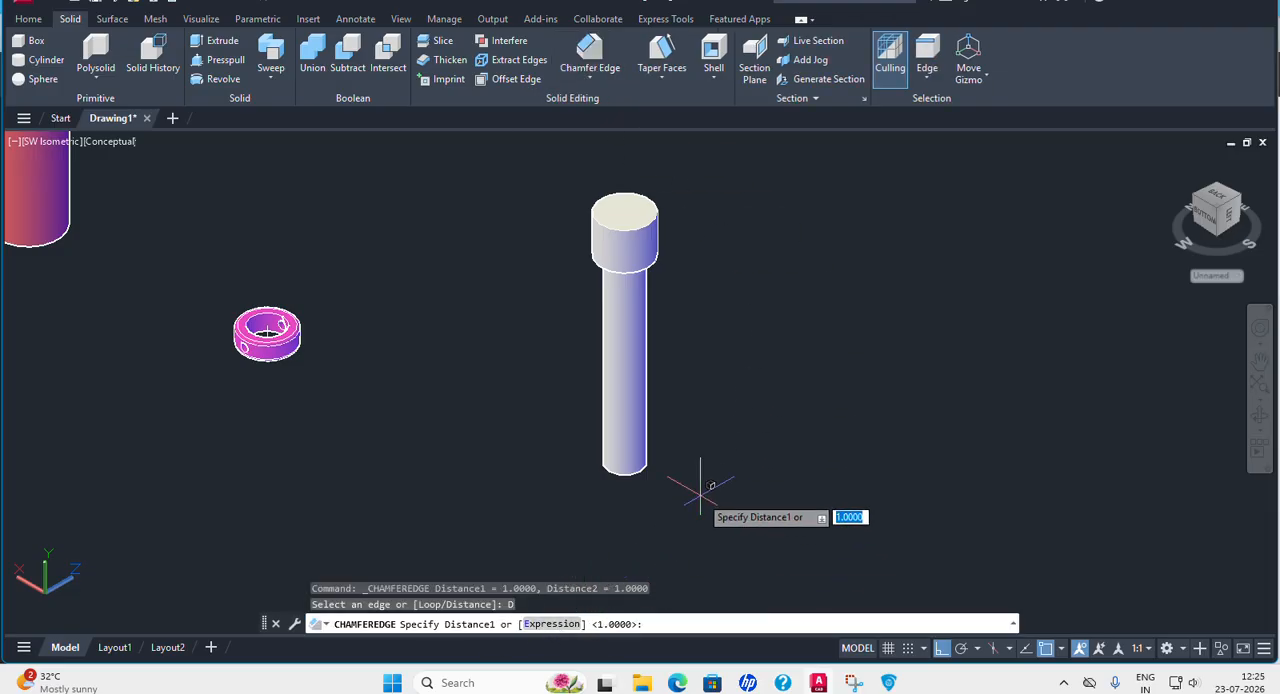
key("Return")
key("Return")
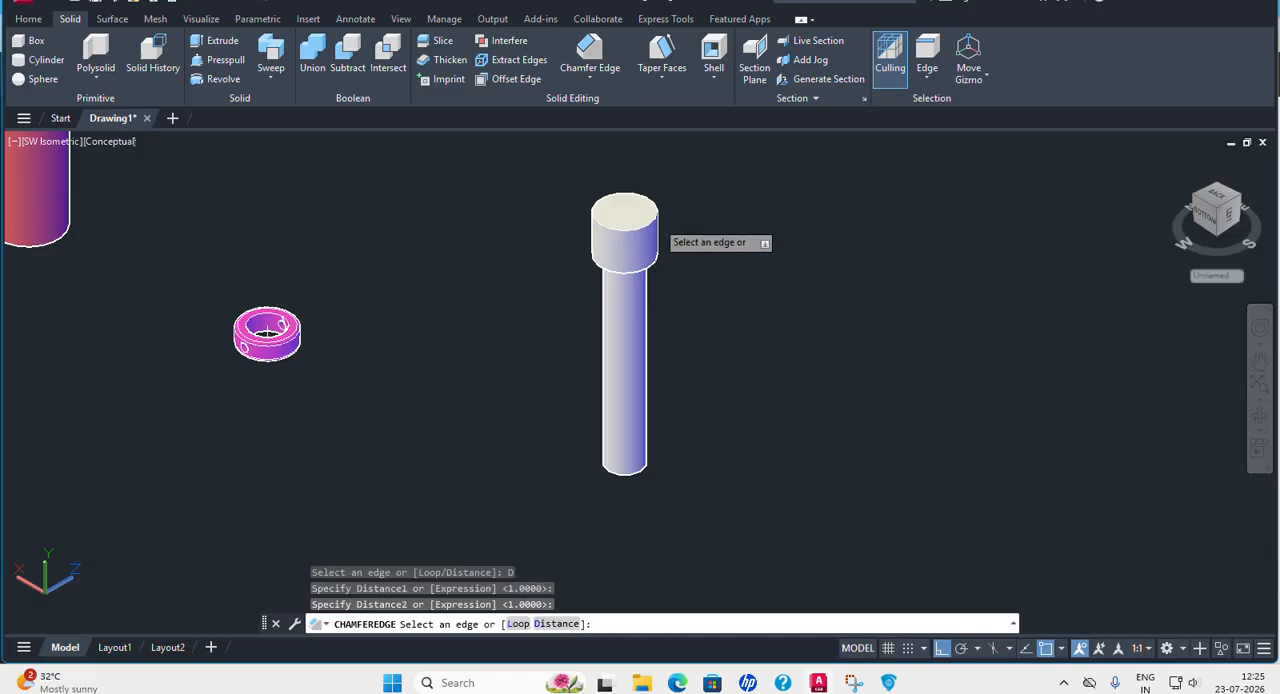
left_click(666, 210)
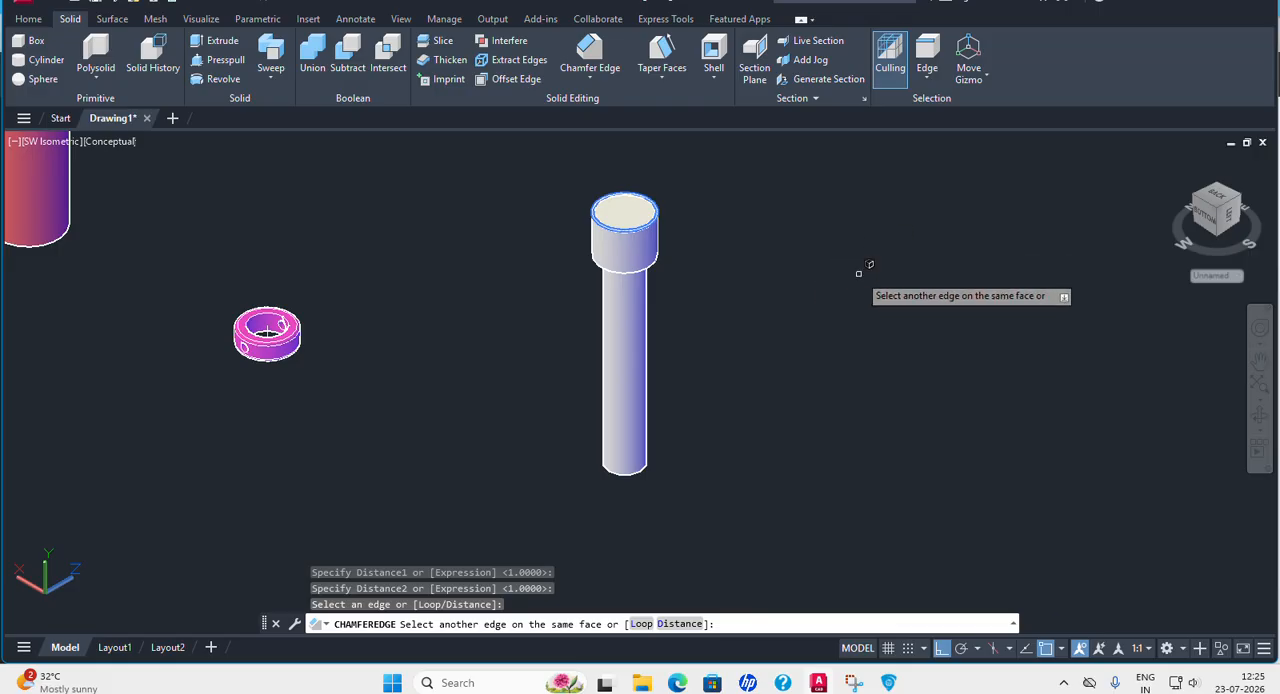
key("Return")
key("Return")
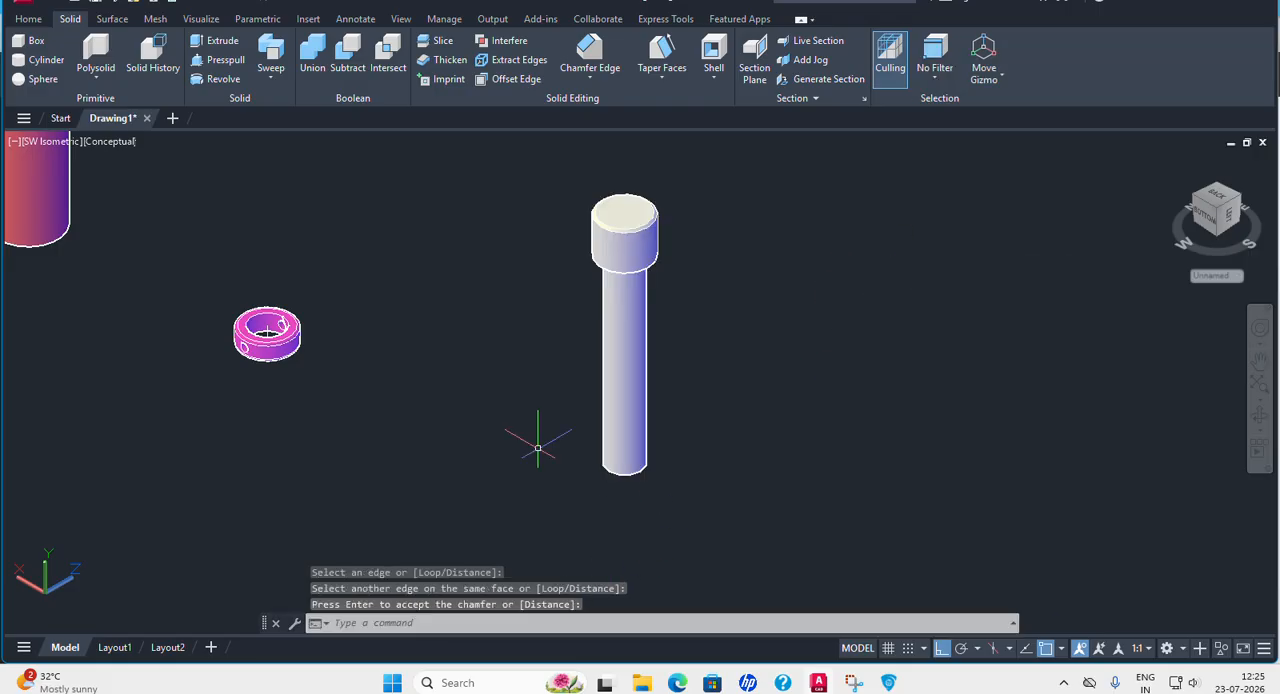
Change the Bolt solid's color to Yellow and clear the selection.
left_click(640, 338)
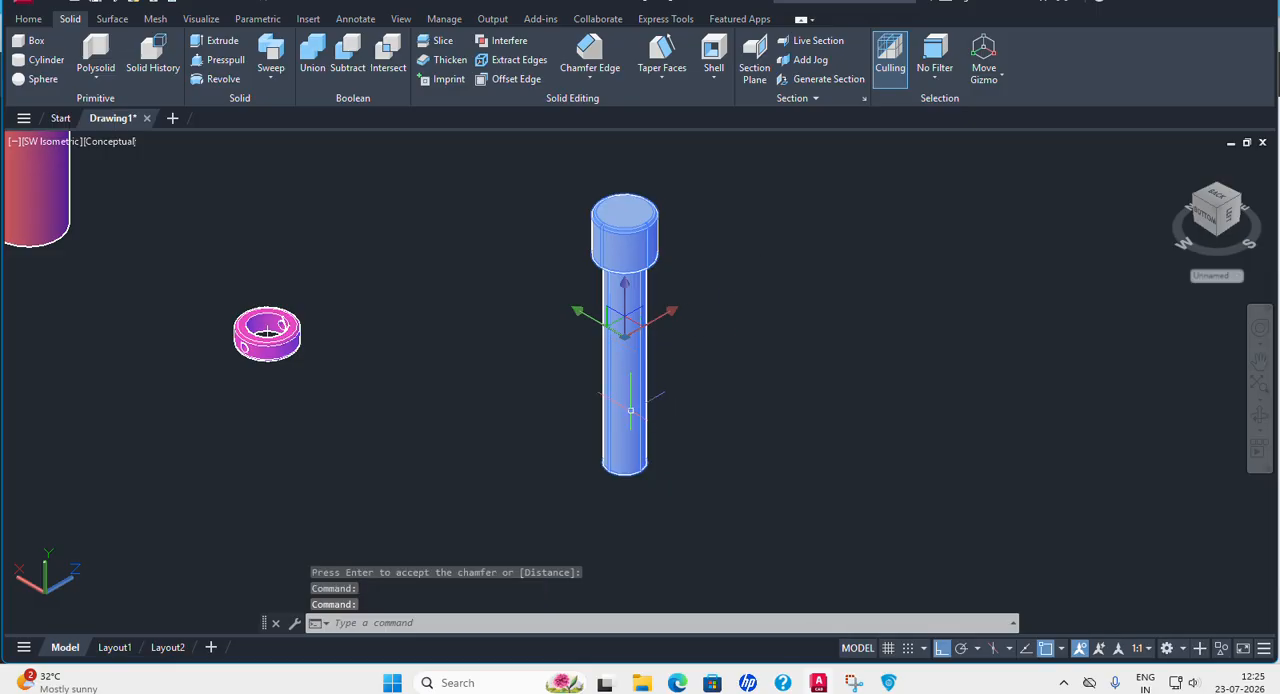
left_click(846, 318)
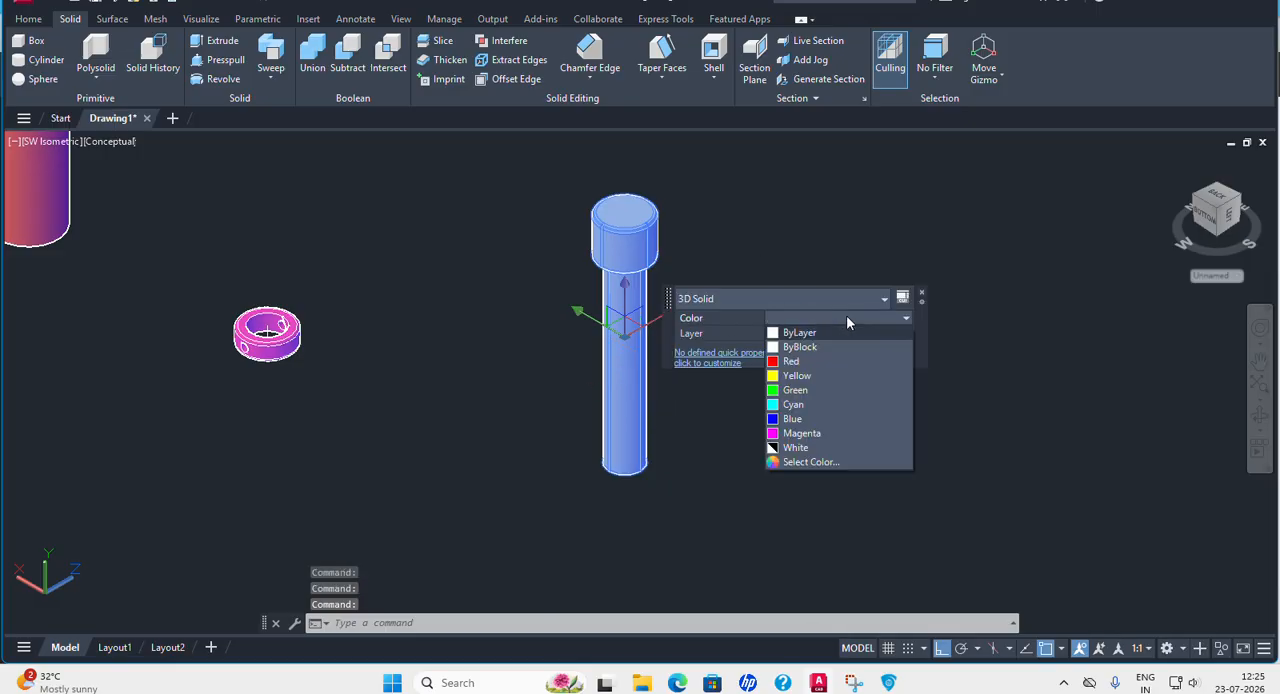
left_click(797, 375)
key("Escape")
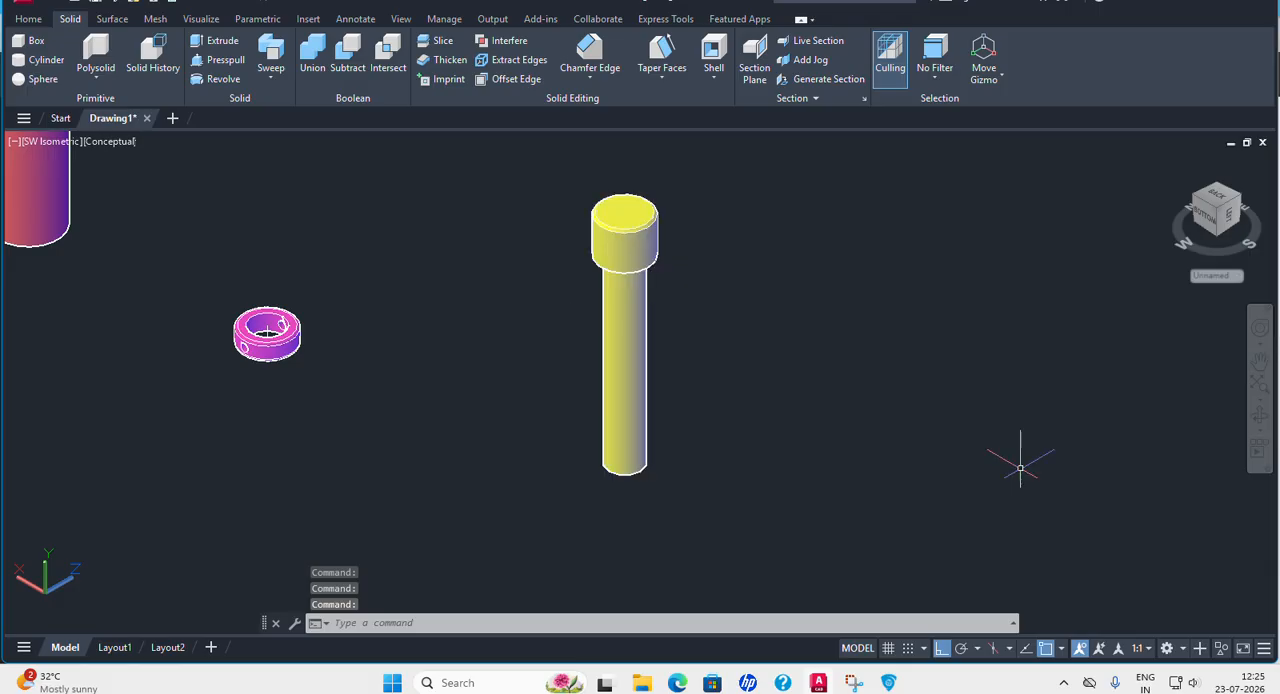
Make free space beside the Bolt, examine the dimensions of Part No. 6, the Pin, in the PDF and return to AutoCAD.
scroll(725, 468, "down", 4)
middle_click_drag(723, 443, 650, 410)
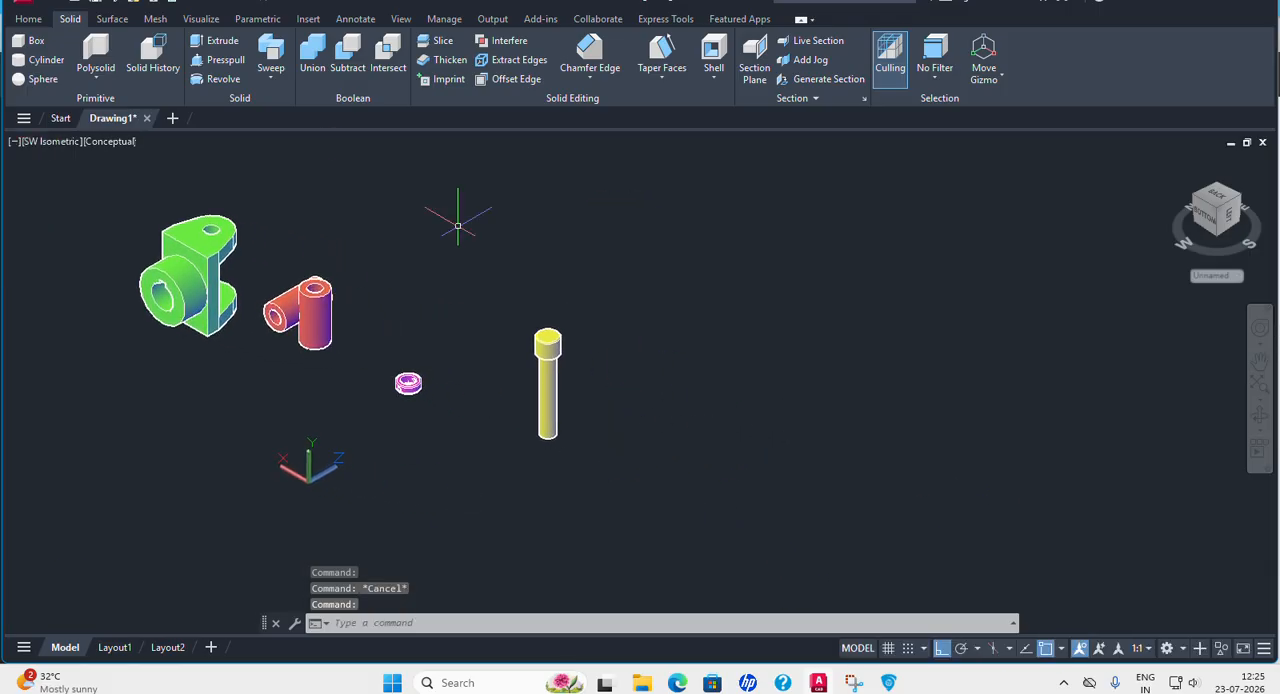
left_click(36, 19)
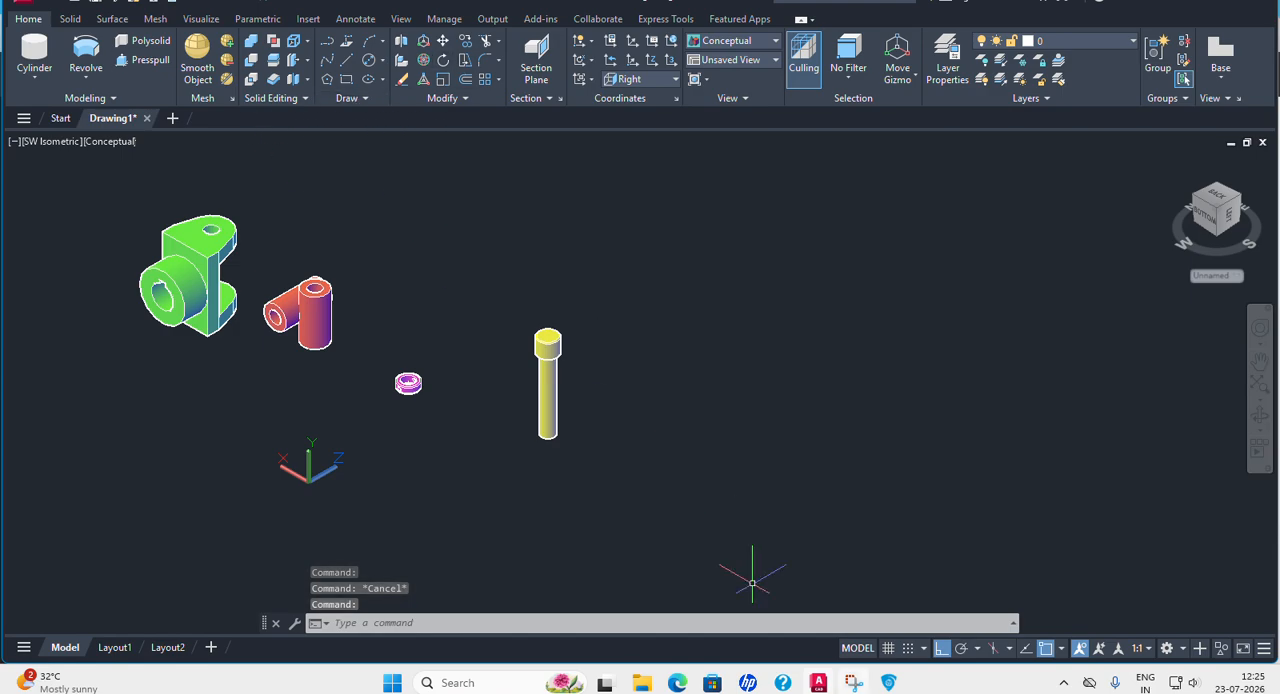
left_click(887, 683)
scroll(803, 485, "down", 7)
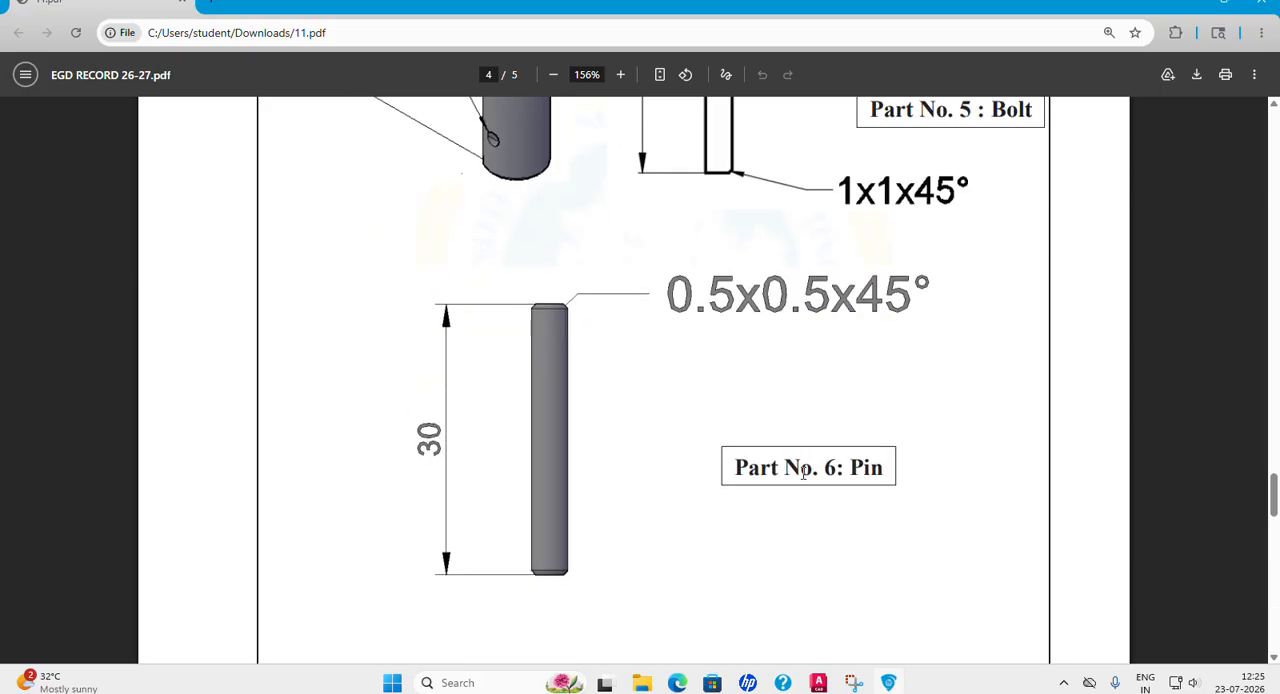
scroll(803, 475, "up", 3)
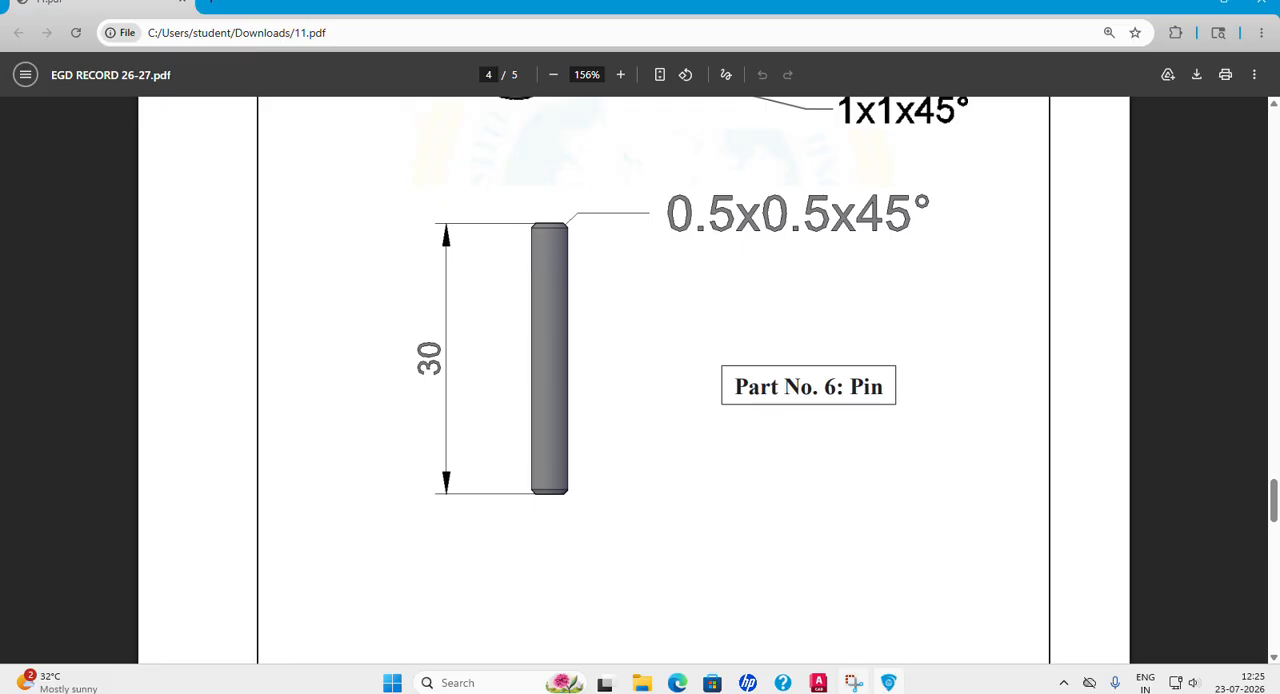
left_click(818, 683)
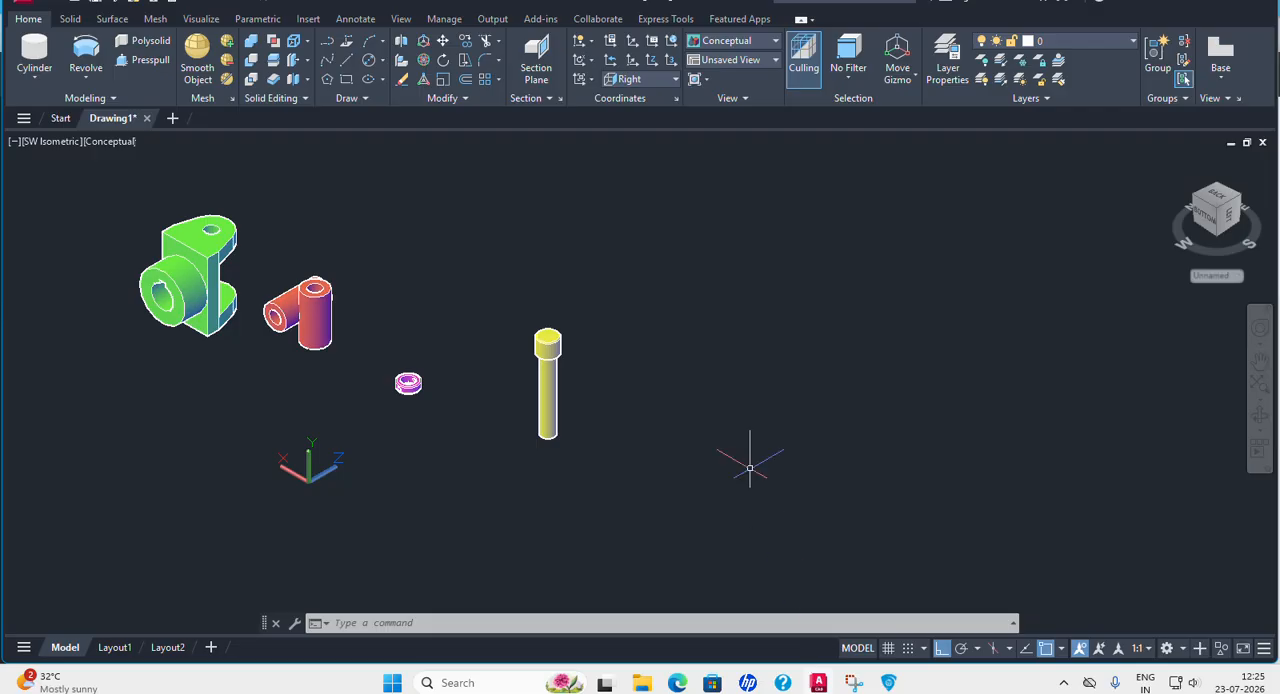
Create the Pin beside the Bolt as a cylinder of diameter 4 and height 30, with the coordinate system set to Top.
left_click(44, 76)
left_click(40, 140)
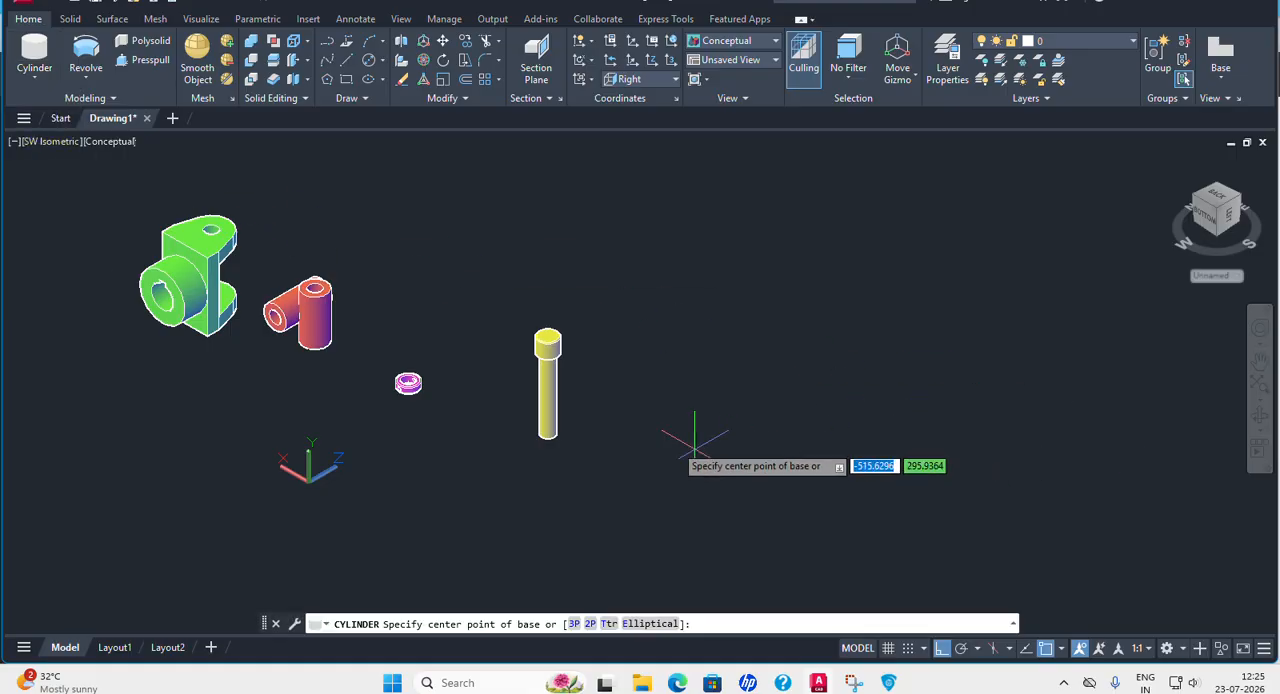
left_click(674, 84)
left_click(632, 103)
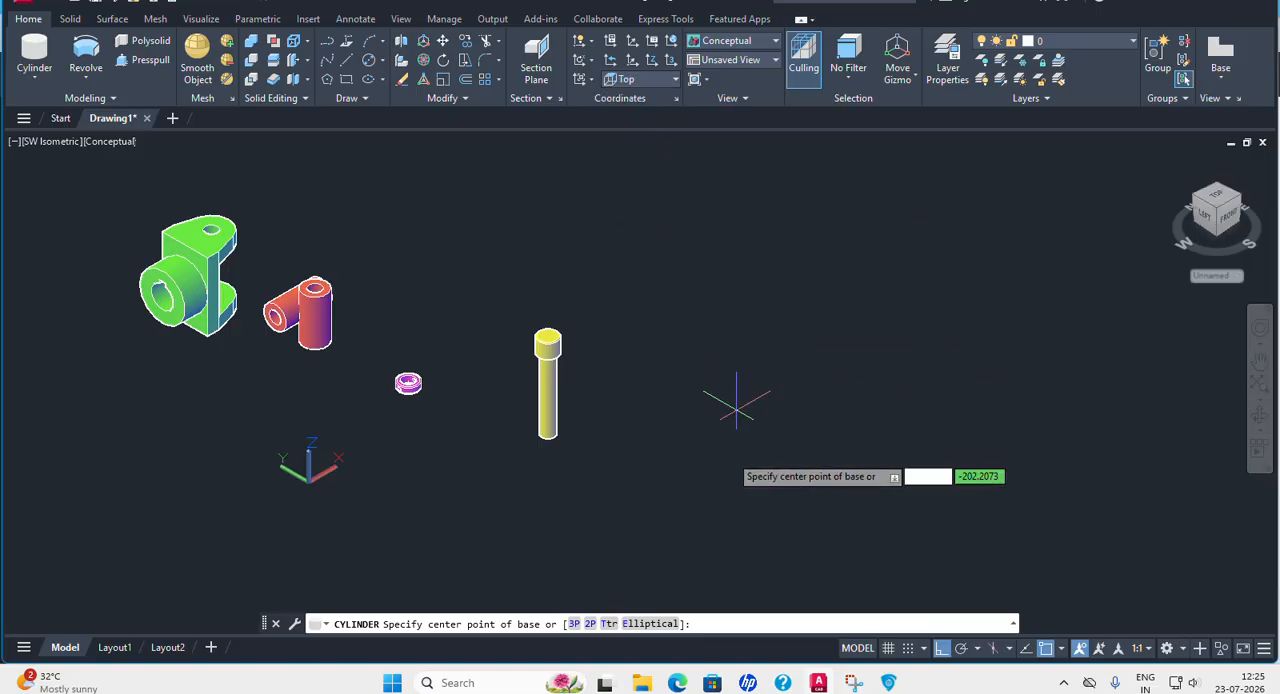
left_click(656, 444)
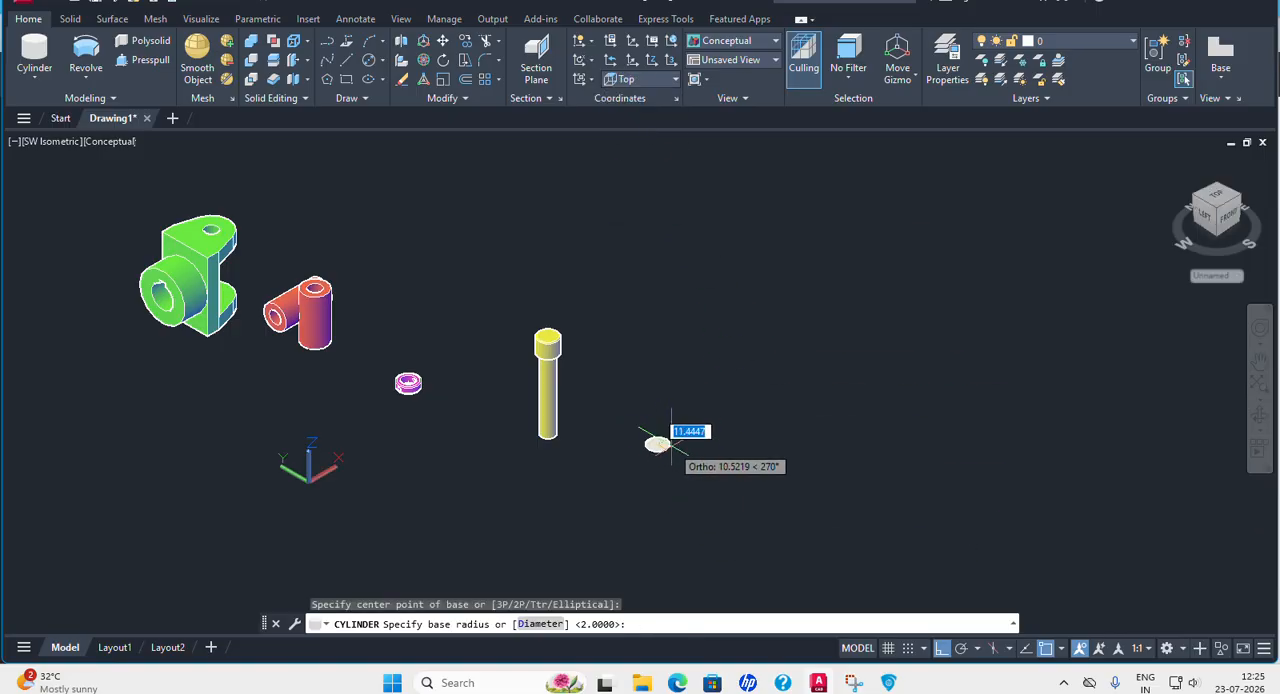
left_click(533, 624)
type("4")
key("Return")
type("30")
key("Return")
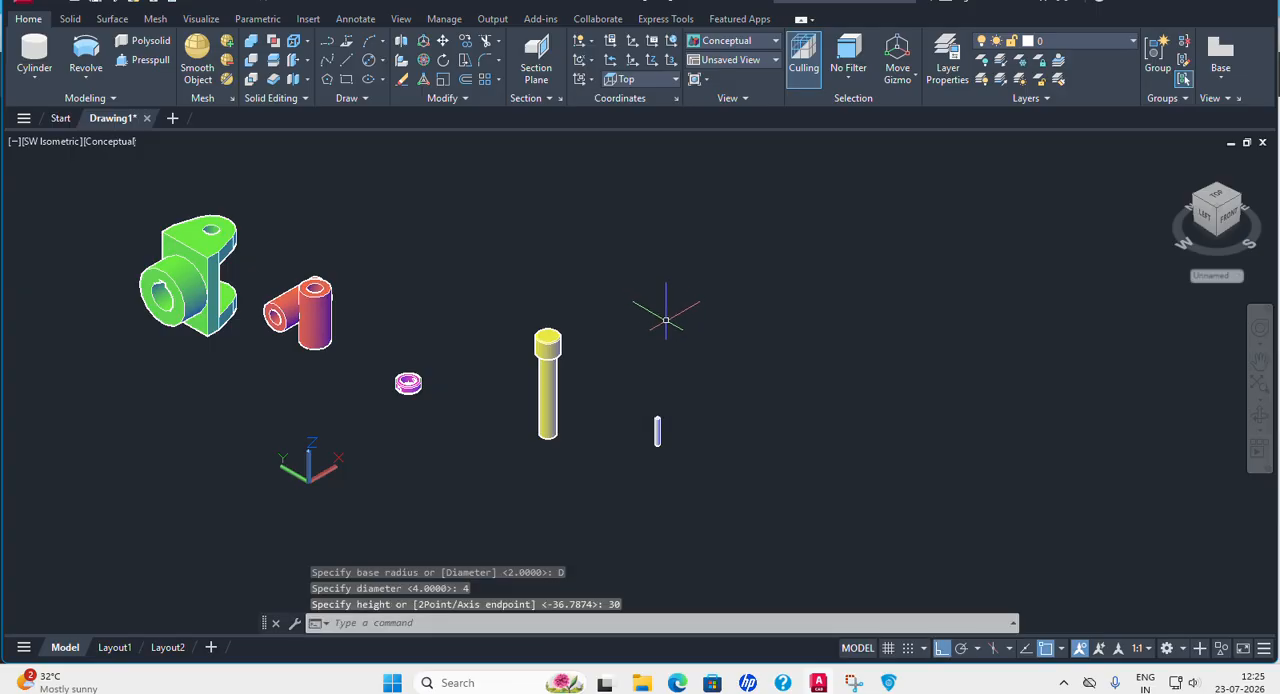
Inspect the Pin solid, check its chamfer size in the PDF and return to AutoCAD.
scroll(657, 436, "up", 1)
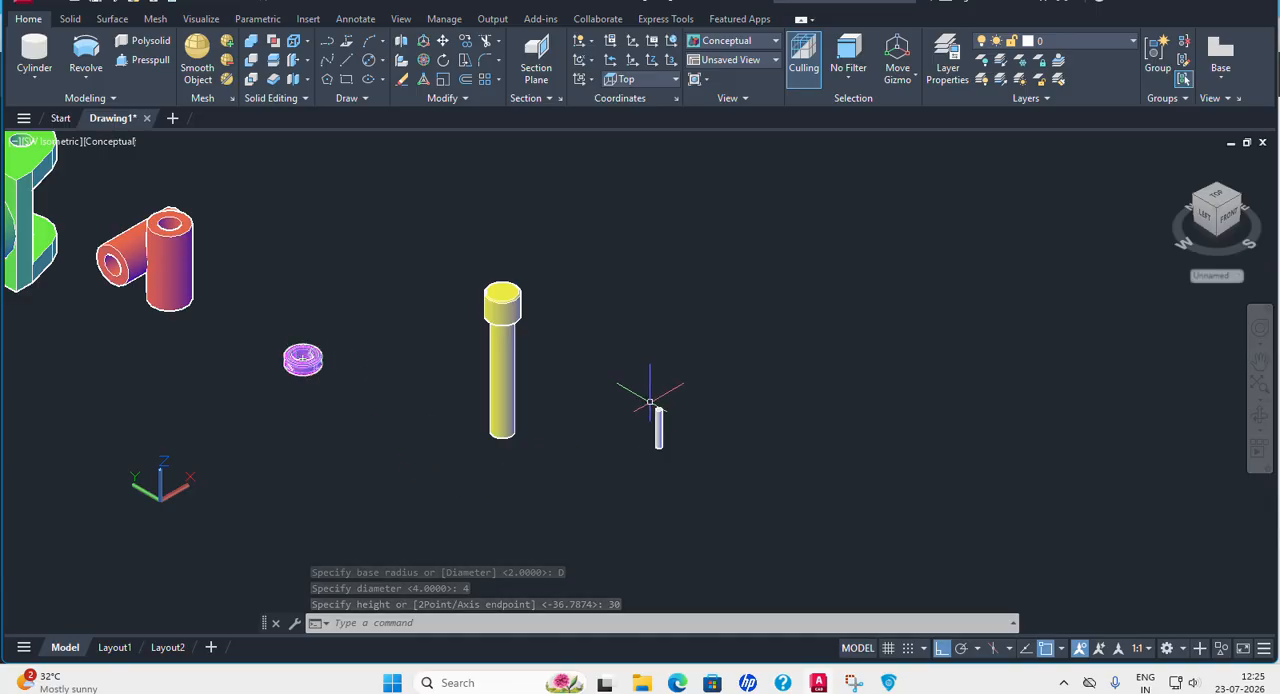
scroll(695, 421, "up", 3)
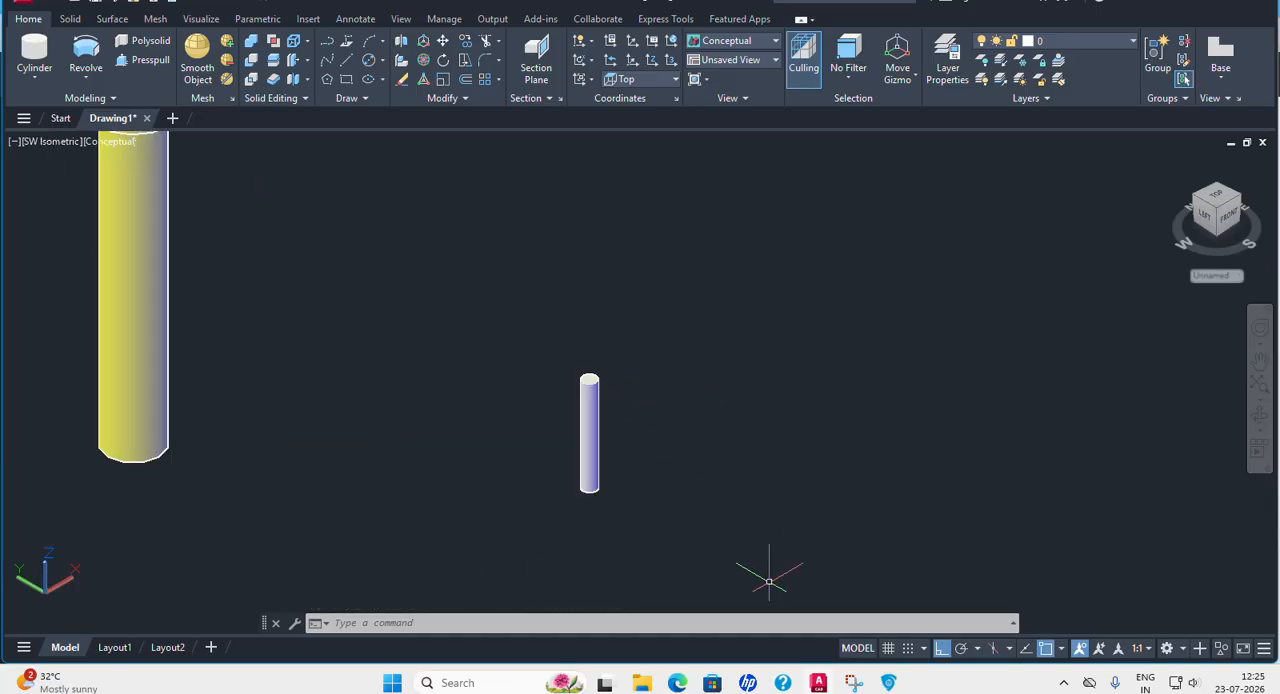
left_click(889, 683)
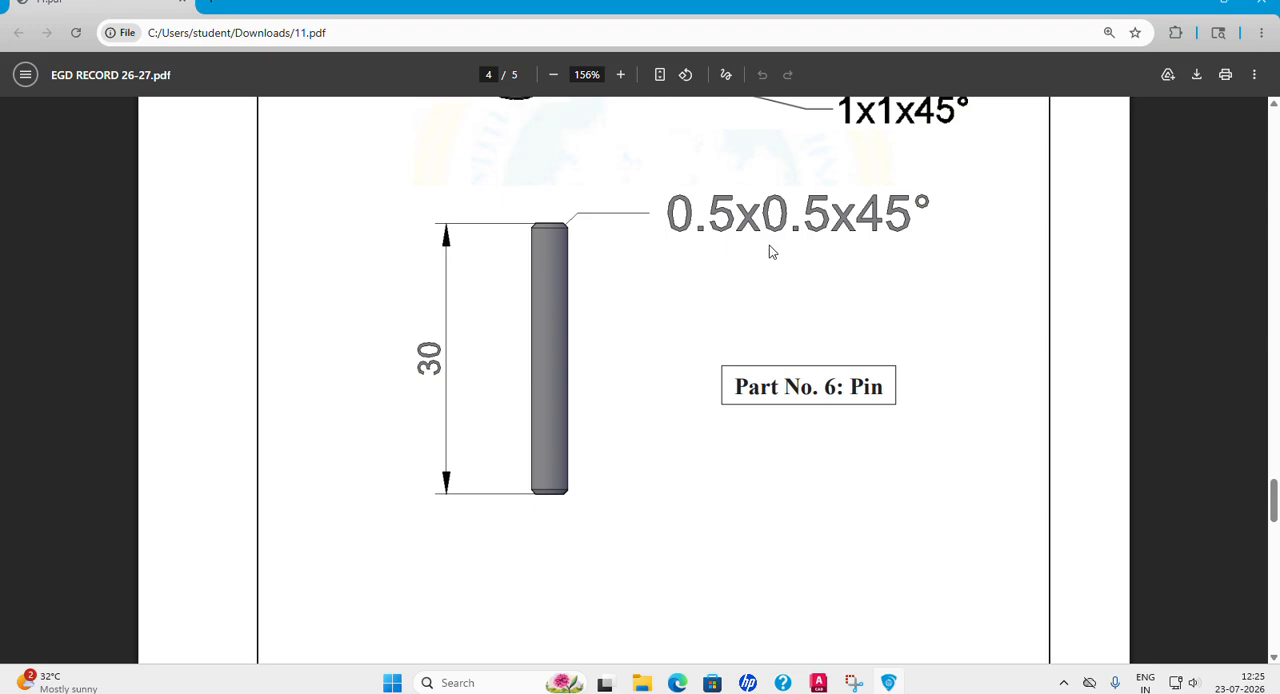
left_click(820, 683)
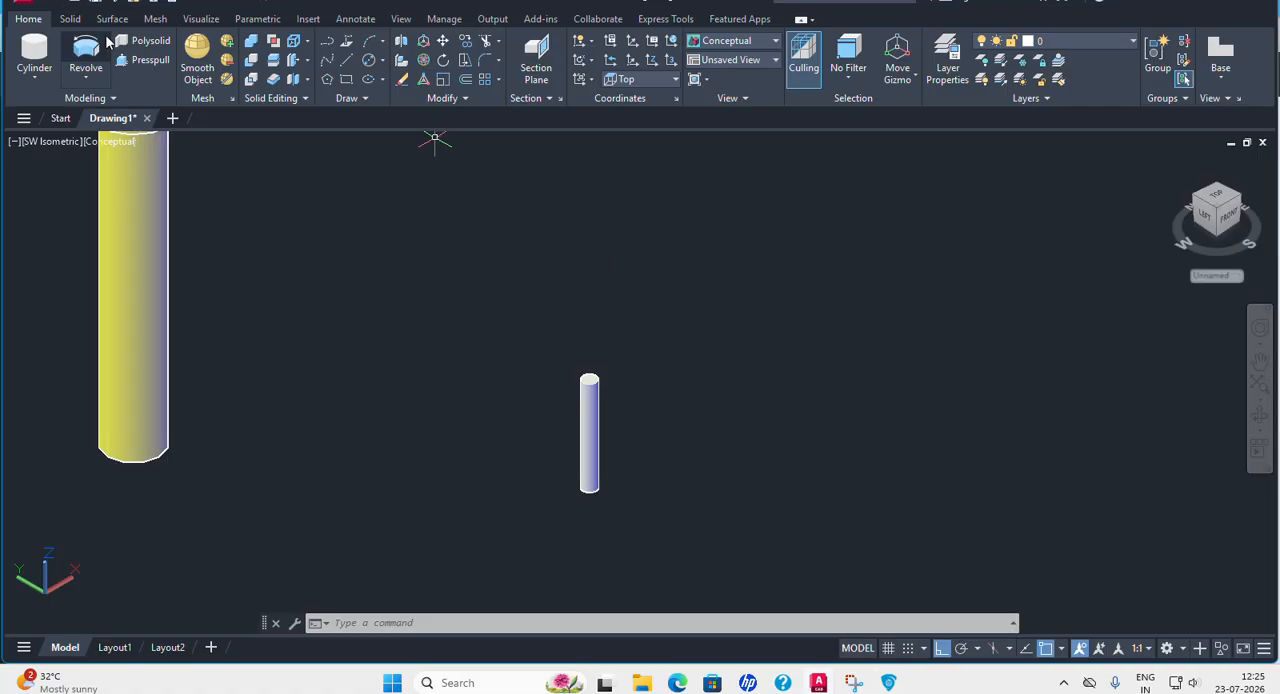
left_click(70, 18)
left_click(598, 85)
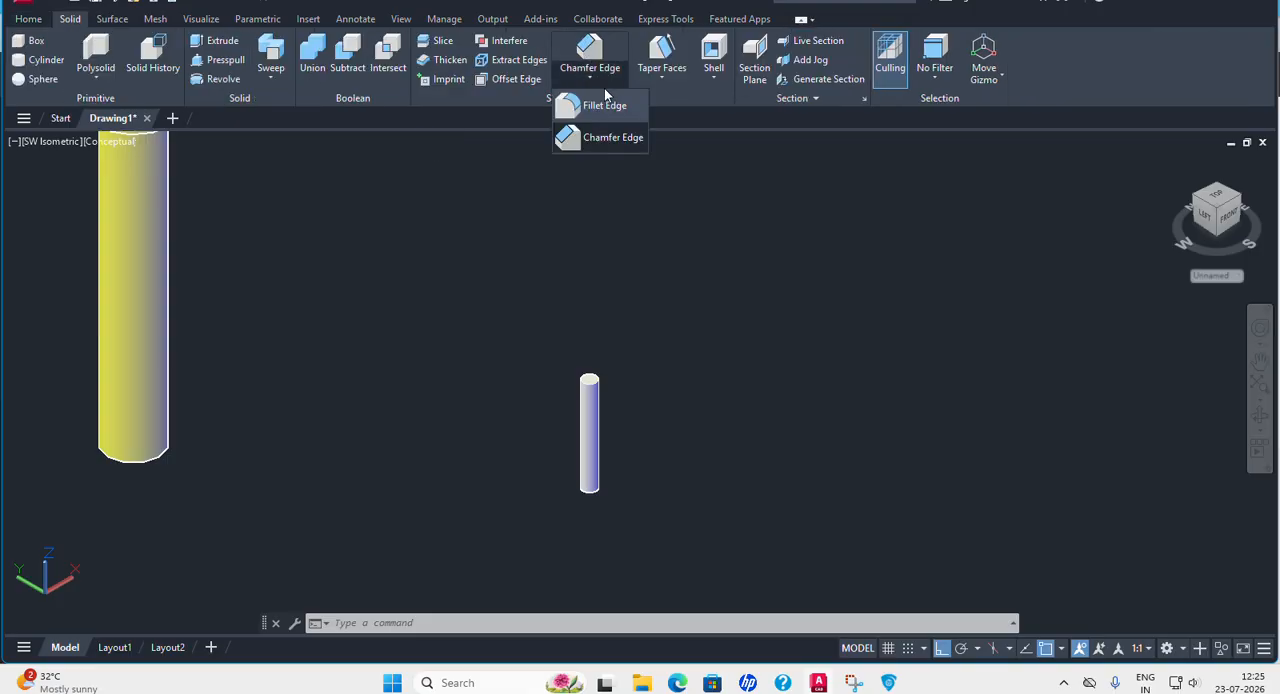
left_click(598, 140)
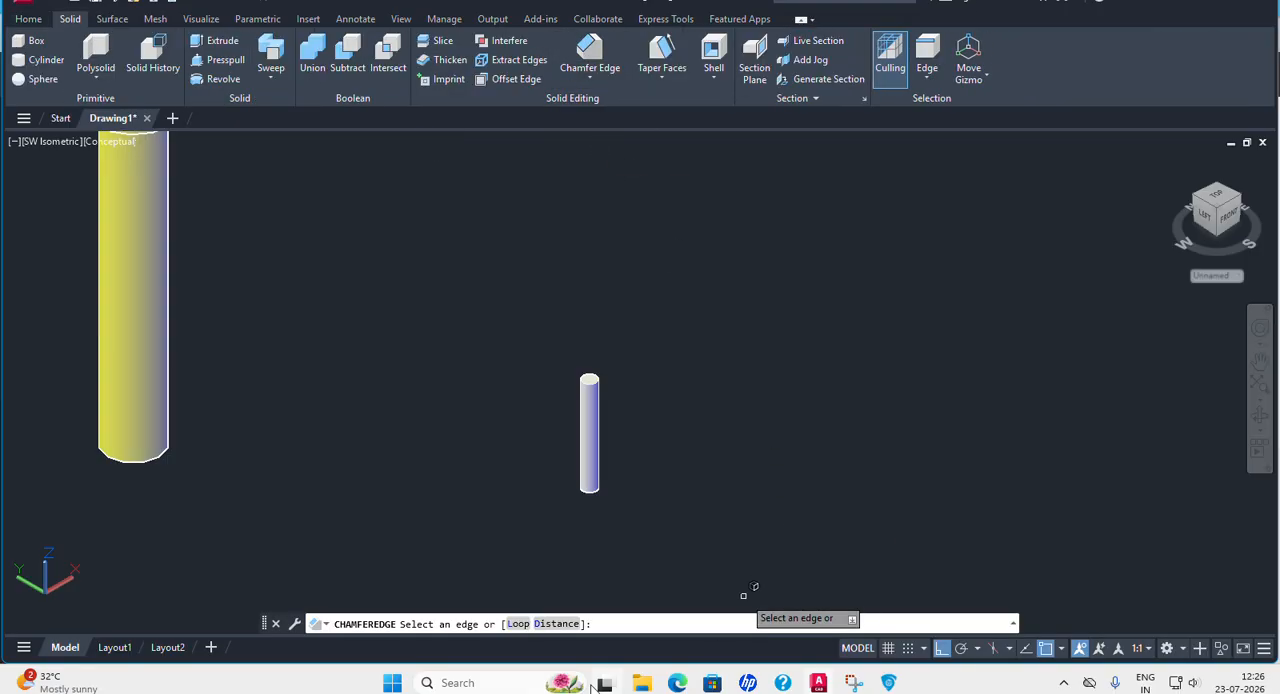
left_click(556, 623)
type("05")
key("Return")
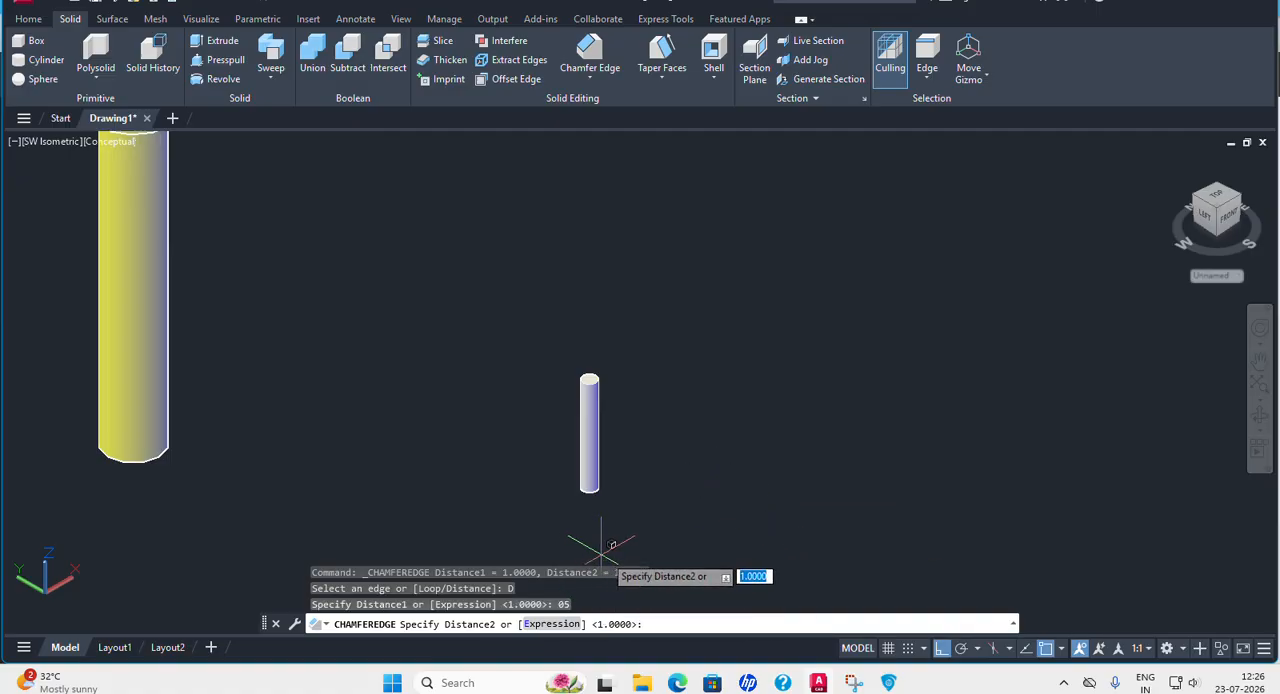
key("Escape")
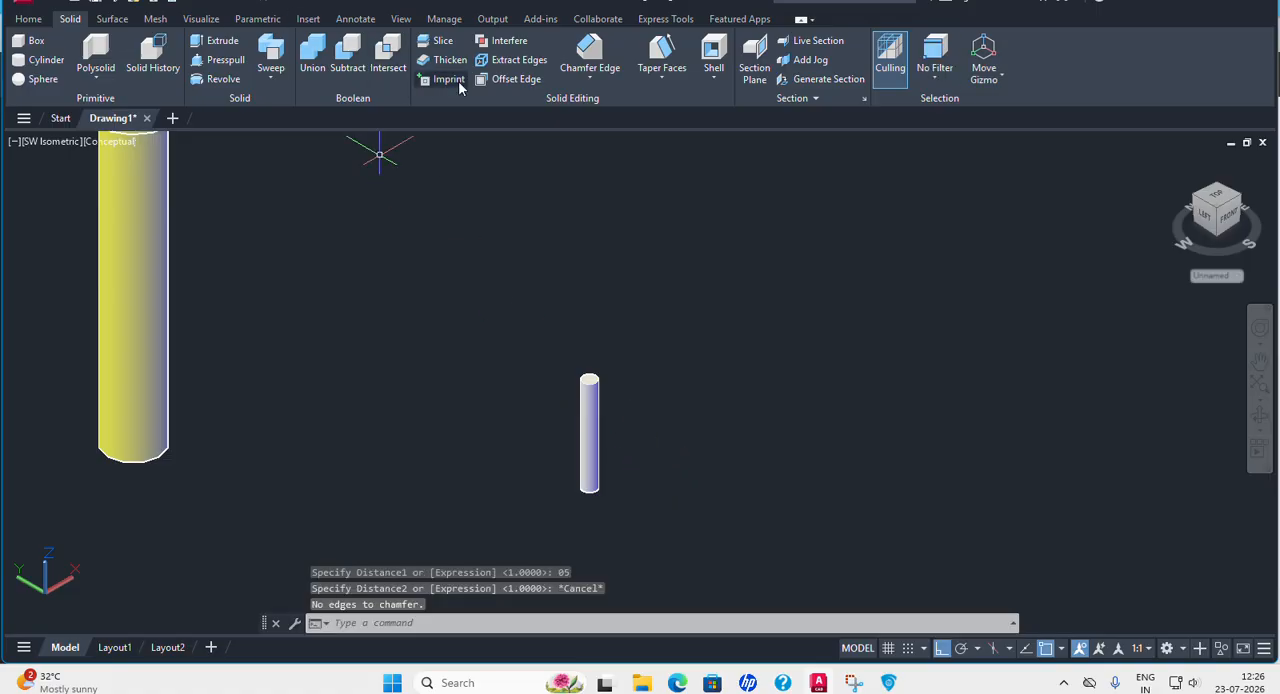
Chamfer the Pin's upper and lower circular edges with Chamfer Edge, using 0.5 for both distances.
left_click(589, 78)
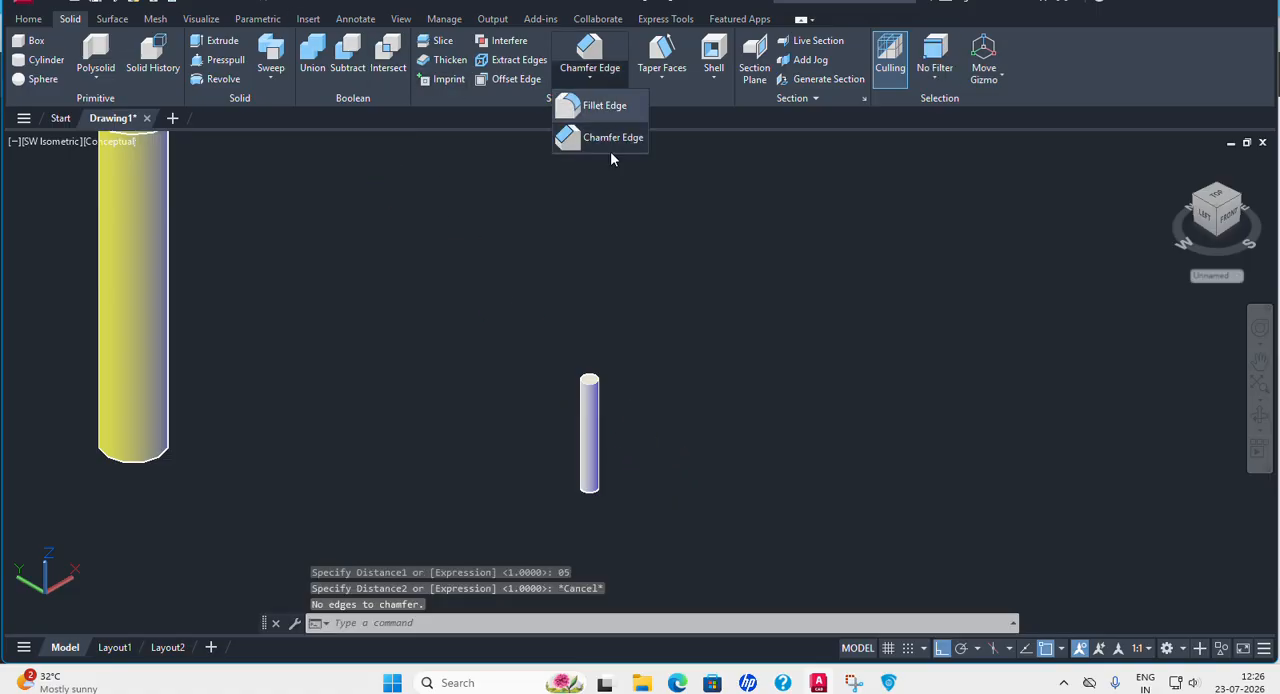
left_click(603, 138)
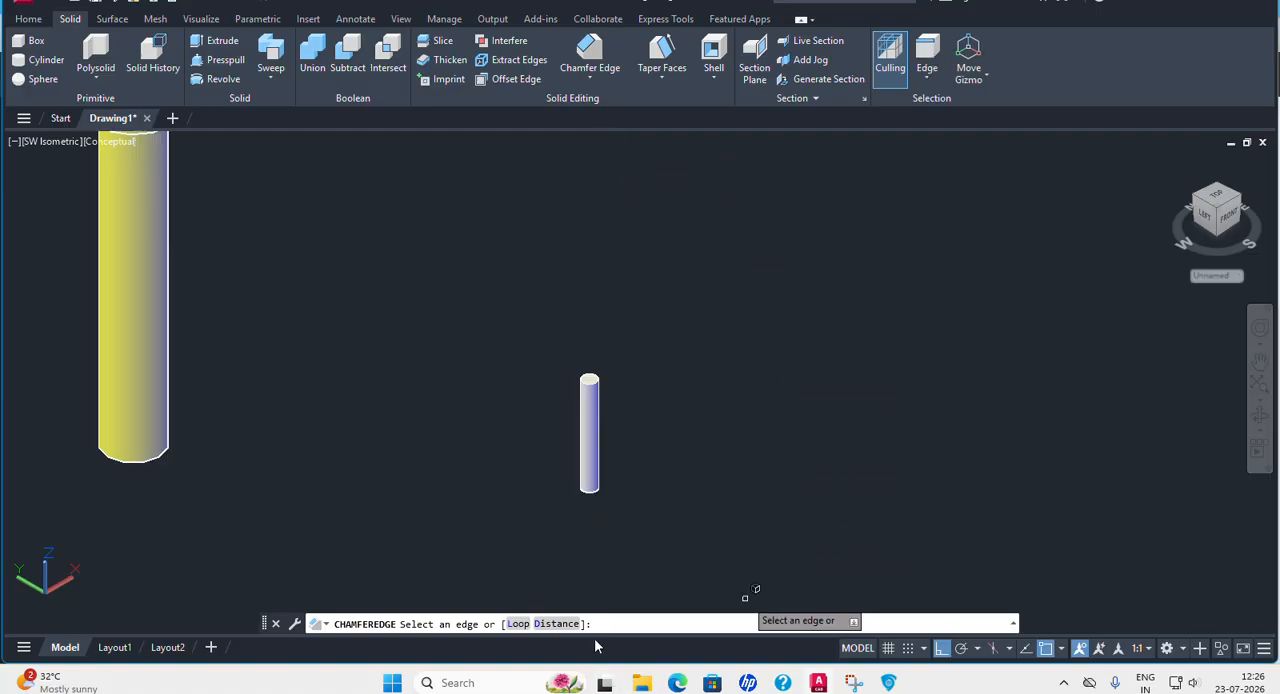
left_click(556, 624)
type("0.")
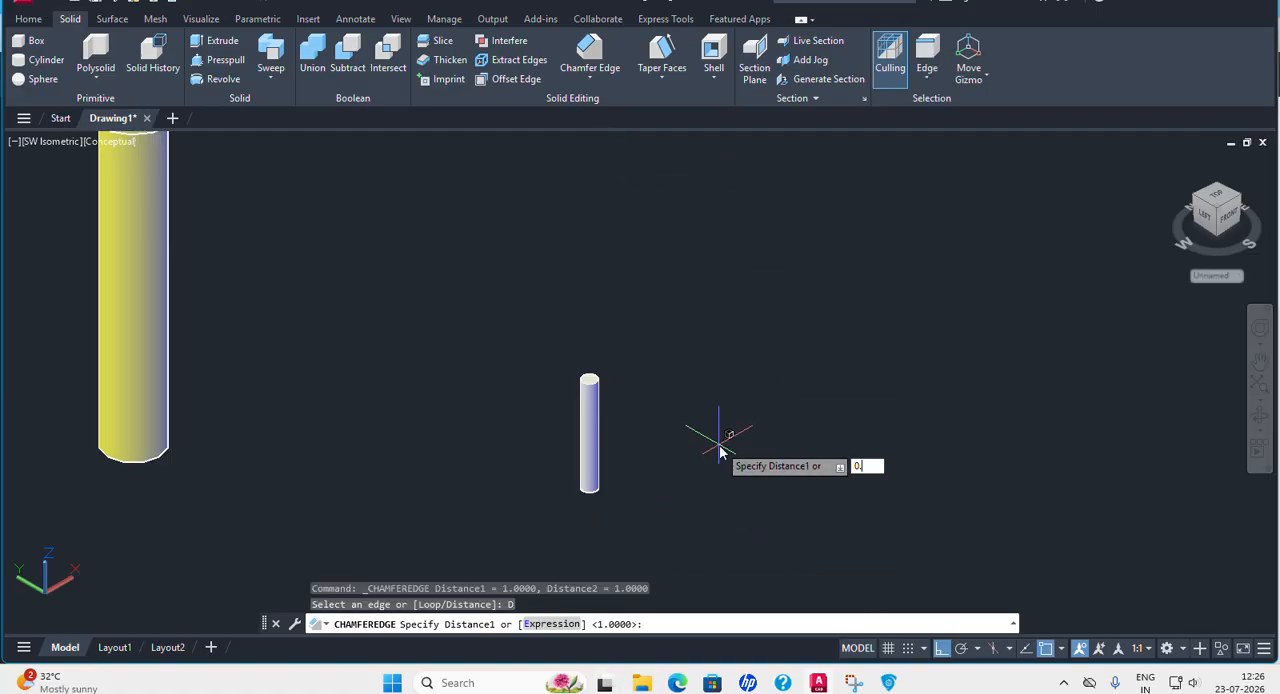
type("5")
key("Return")
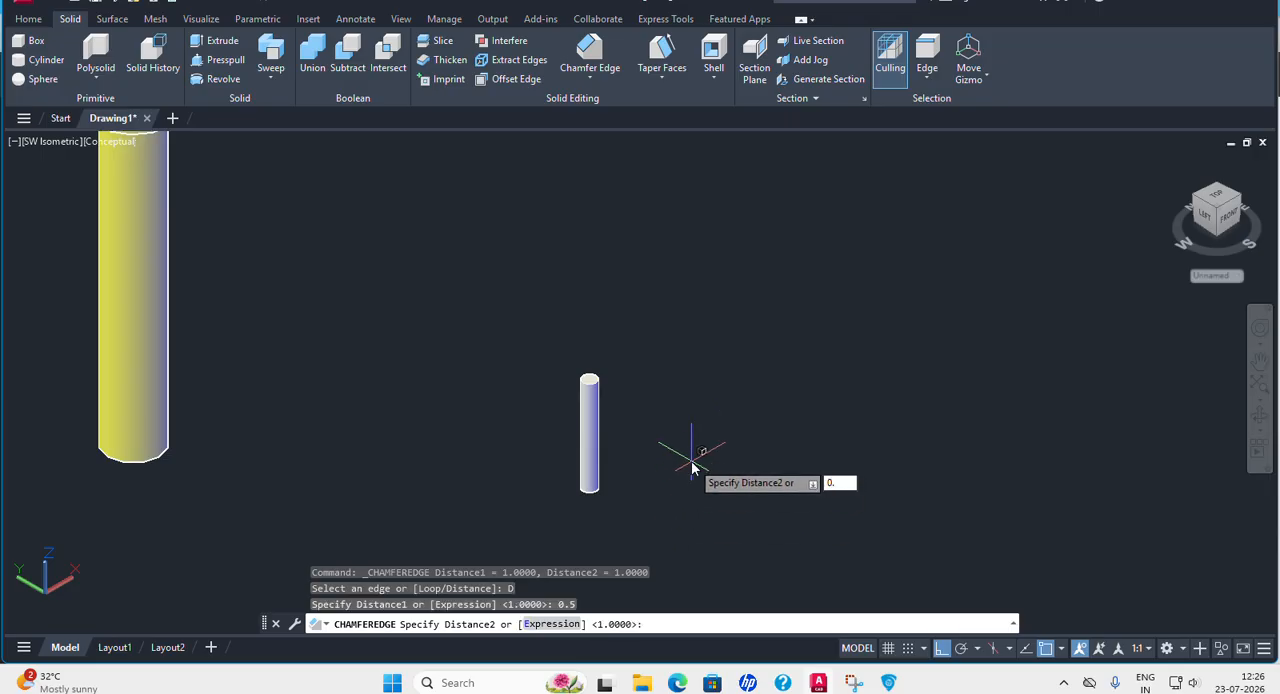
type("0.5")
key("Return")
scroll(596, 390, "up", 4)
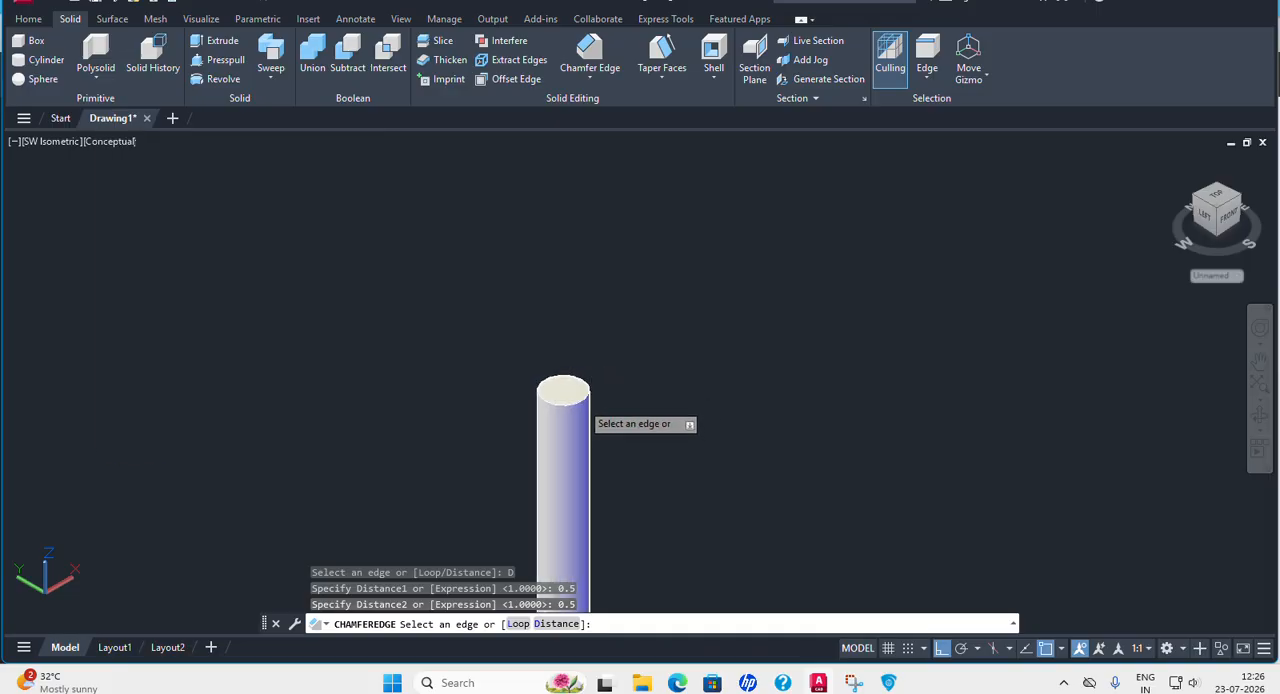
left_click(580, 402)
middle_click_drag(651, 544, 656, 241)
scroll(573, 424, "up", 3)
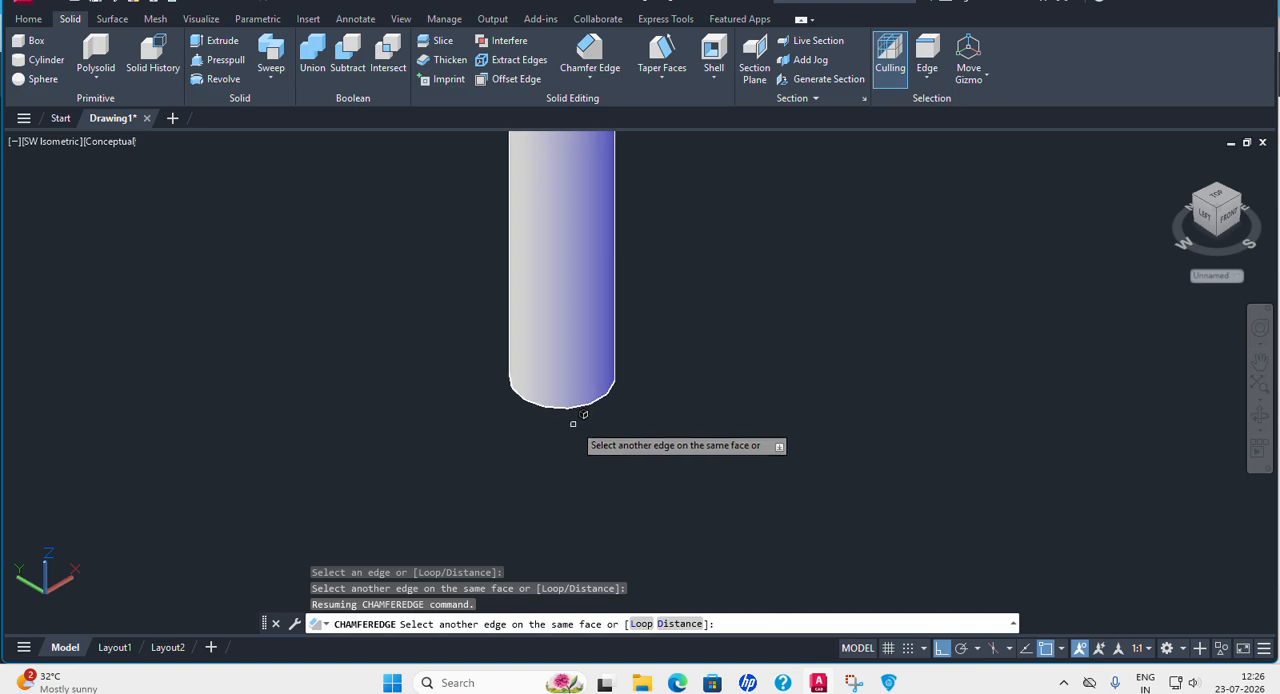
left_click(582, 409)
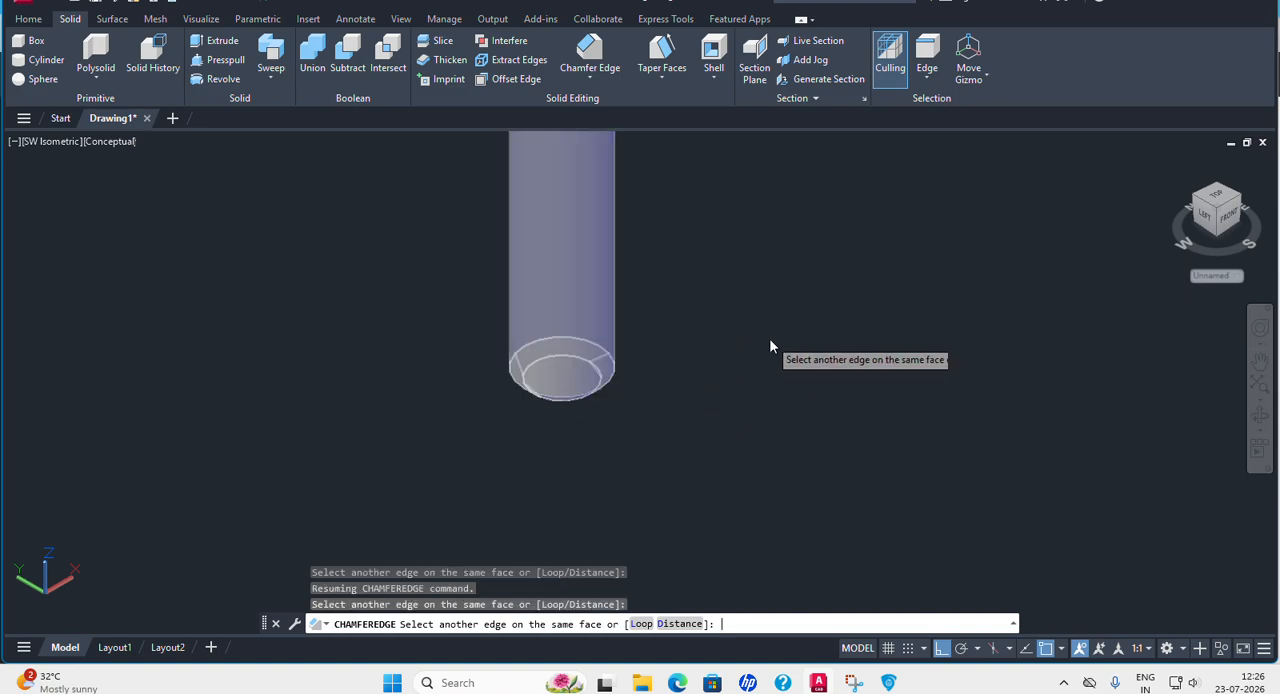
key("Return")
key("Return")
scroll(716, 376, "down", 5)
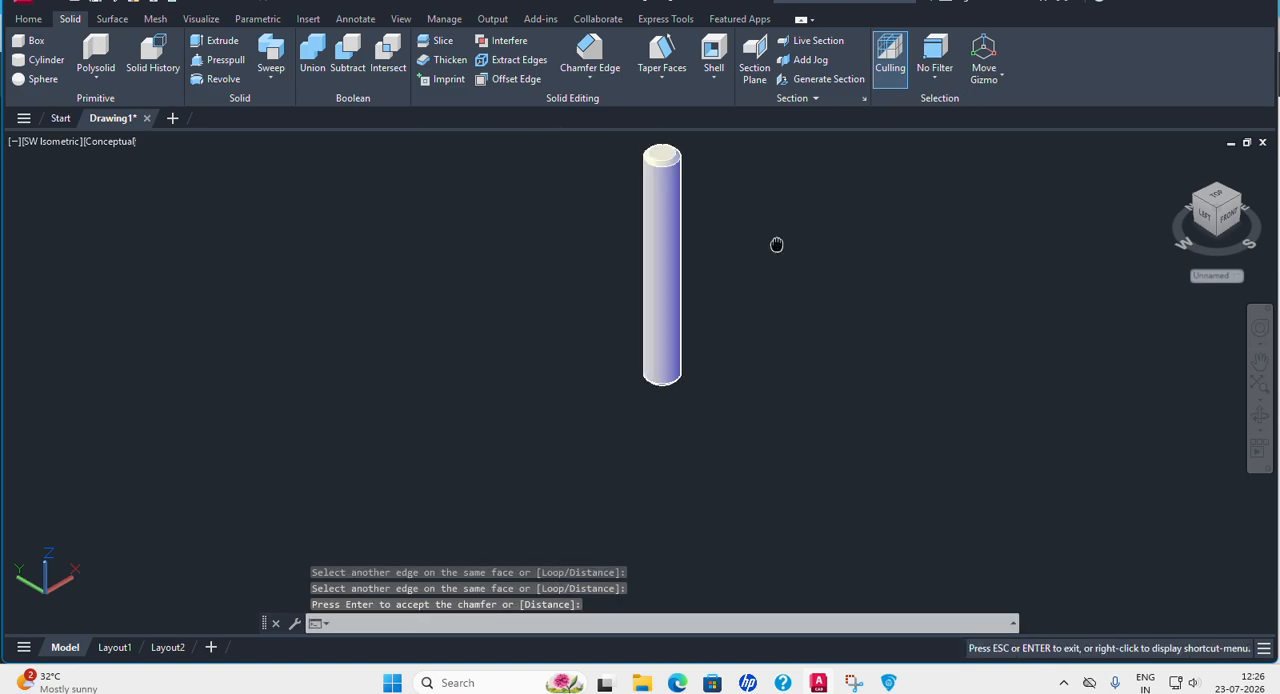
Change the Pin solid's color to Cyan and clear the selection.
middle_click_drag(777, 240, 715, 398)
left_click(611, 408)
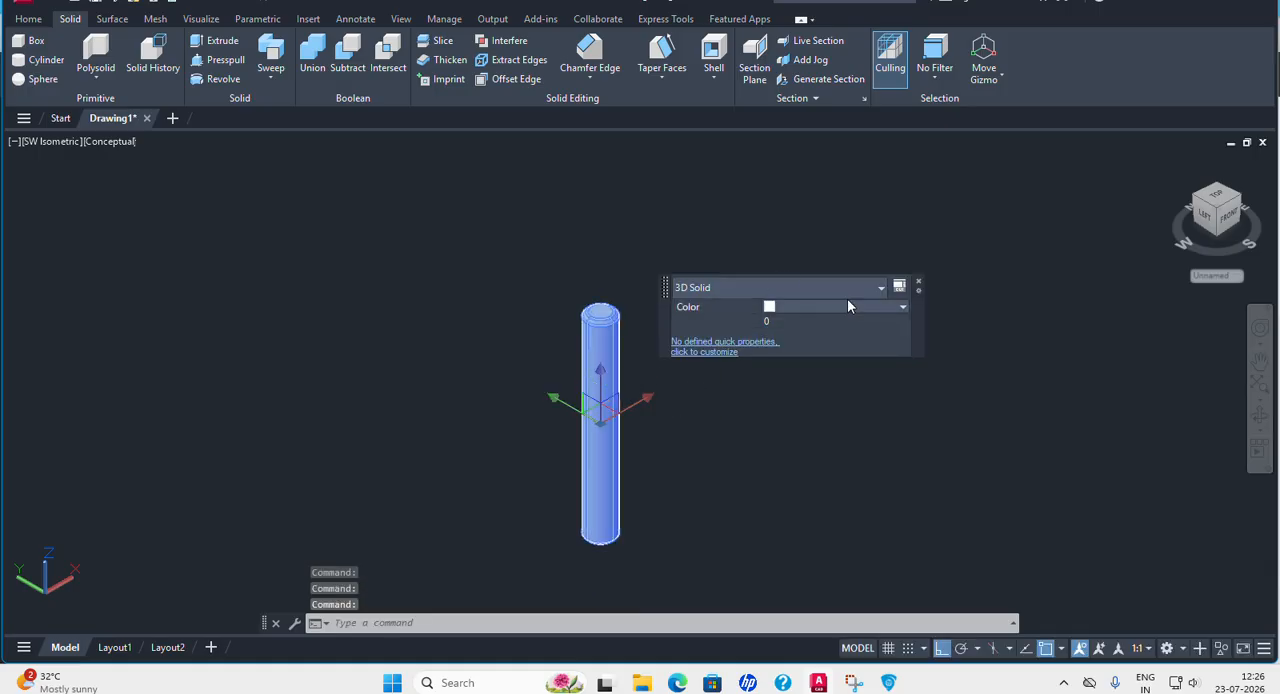
left_click(848, 306)
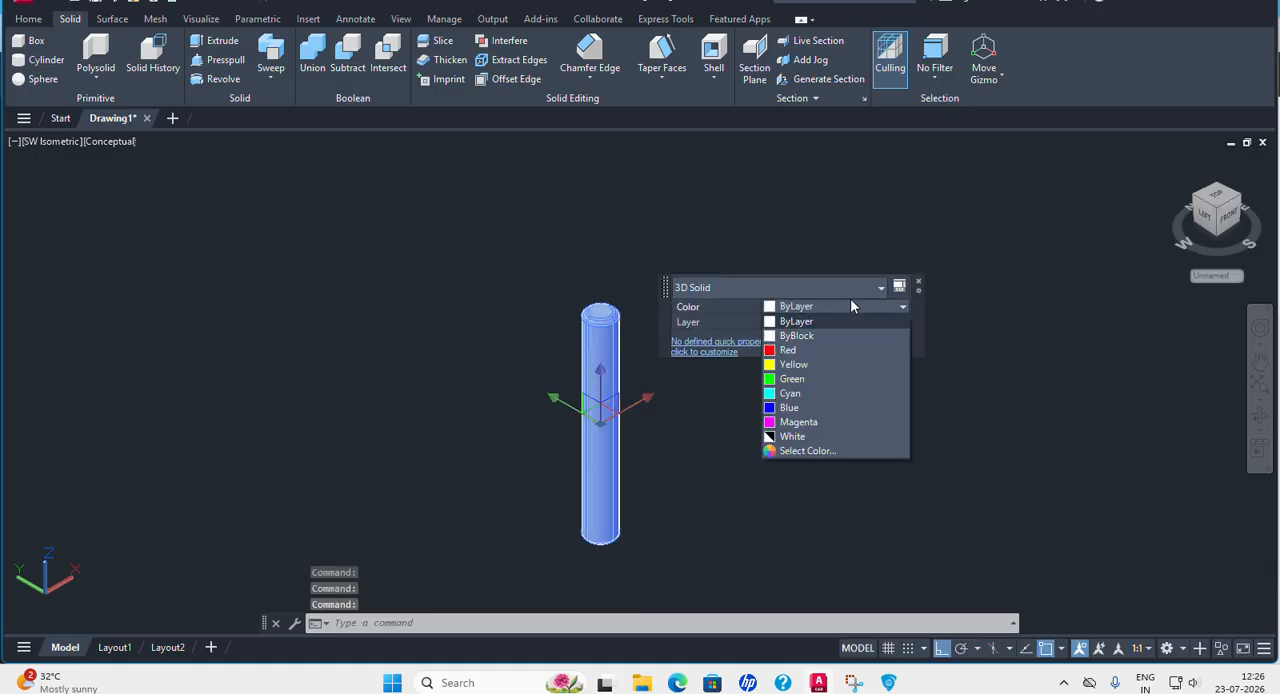
left_click(797, 397)
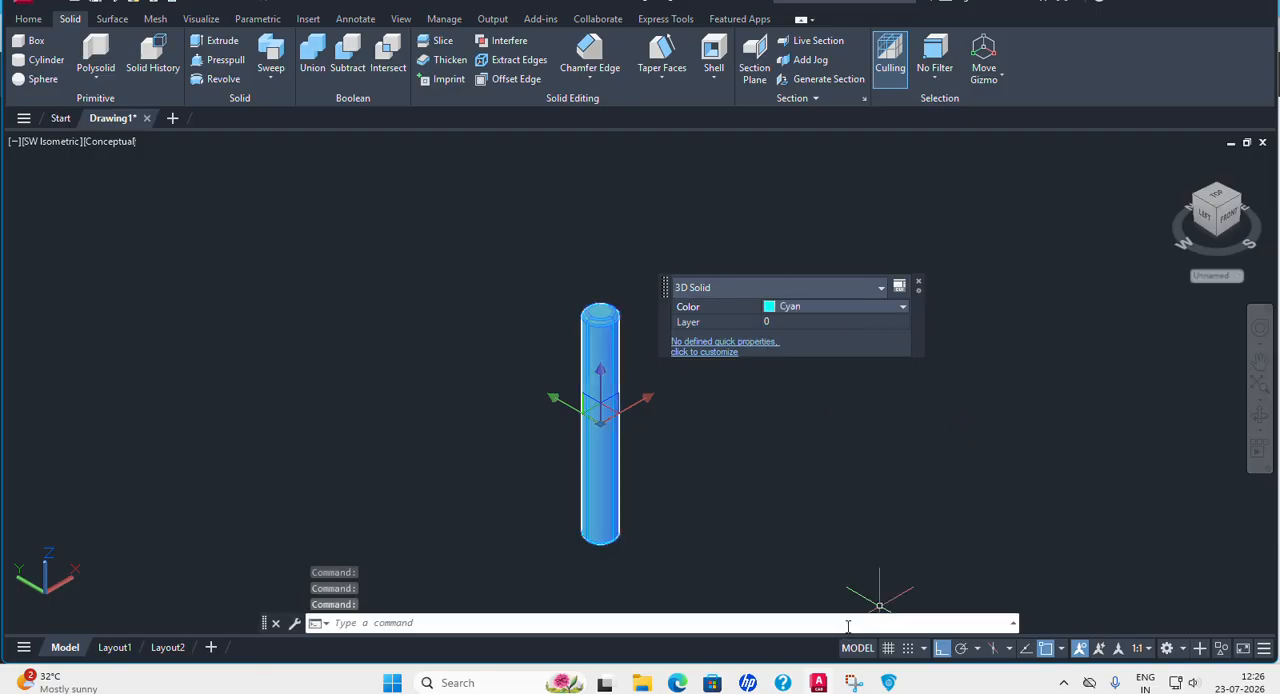
key("Escape")
Hide the UCS icon in the drawing and return to the Home modeling tools.
scroll(760, 387, "down", 3)
scroll(857, 391, "down", 6)
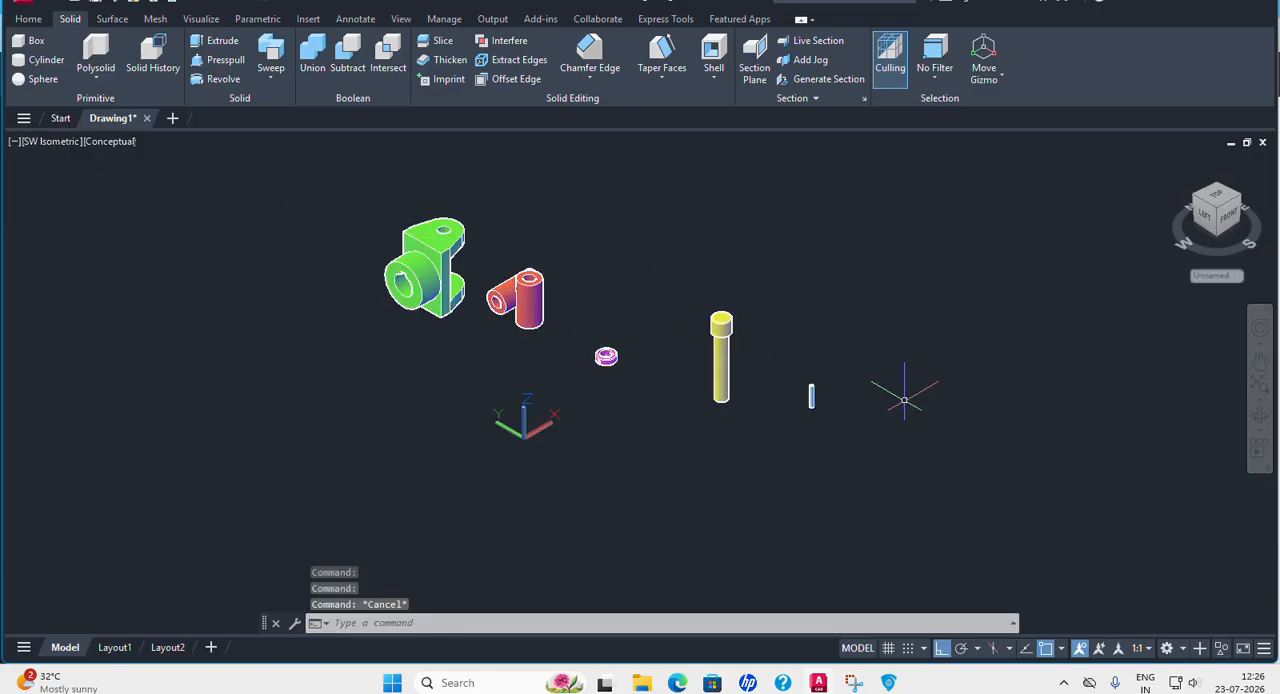
left_click(33, 22)
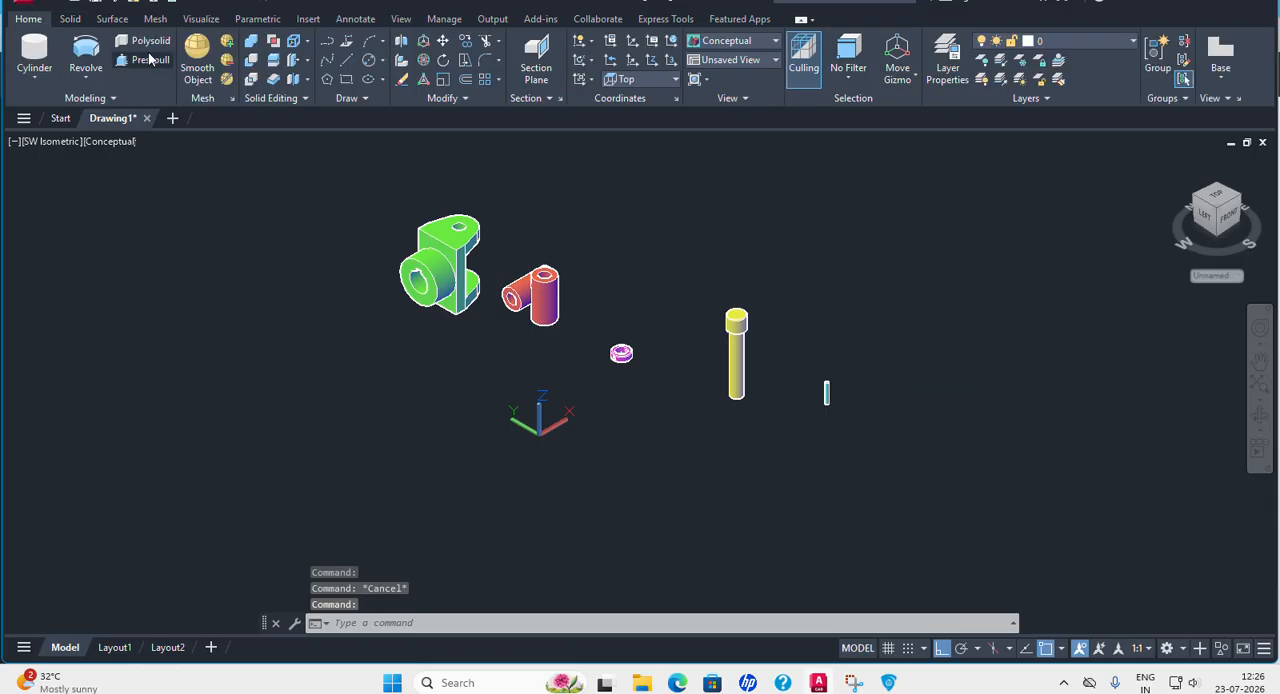
left_click(400, 19)
left_click(23, 58)
left_click(28, 19)
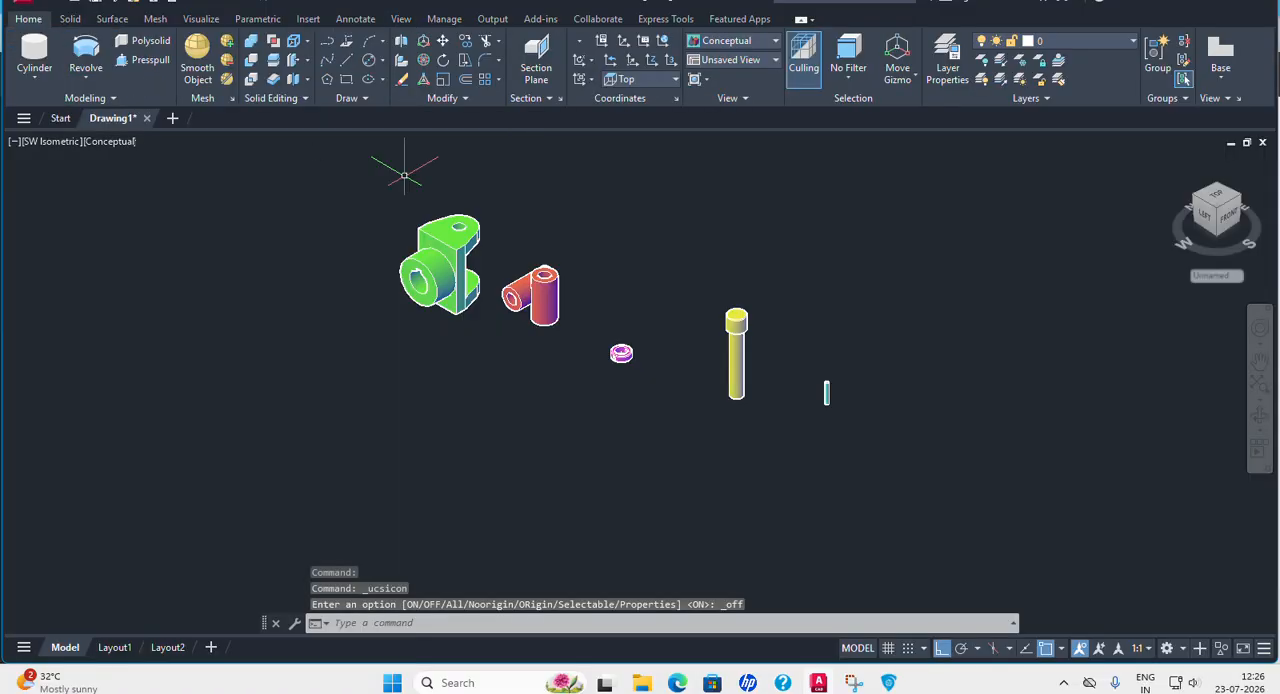
Switch the model view from SW Isometric to SE Isometric.
middle_click_drag(500, 320, 614, 448)
scroll(609, 428, "up", 3)
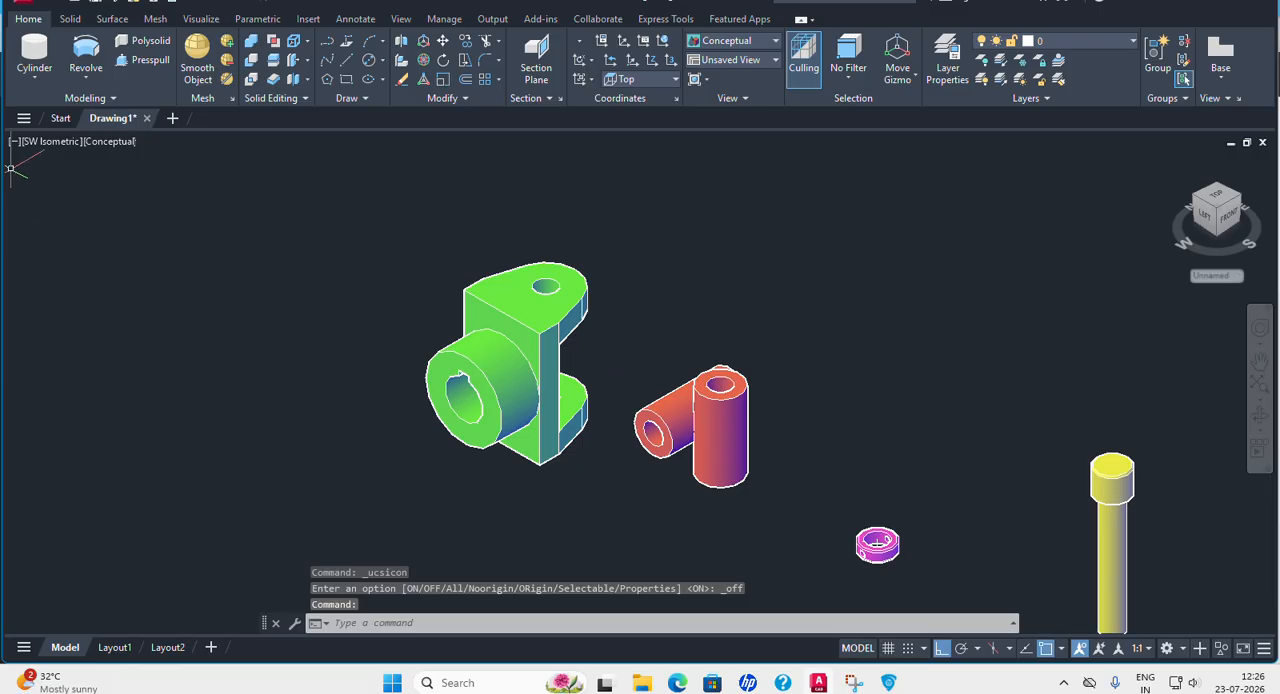
left_click(47, 143)
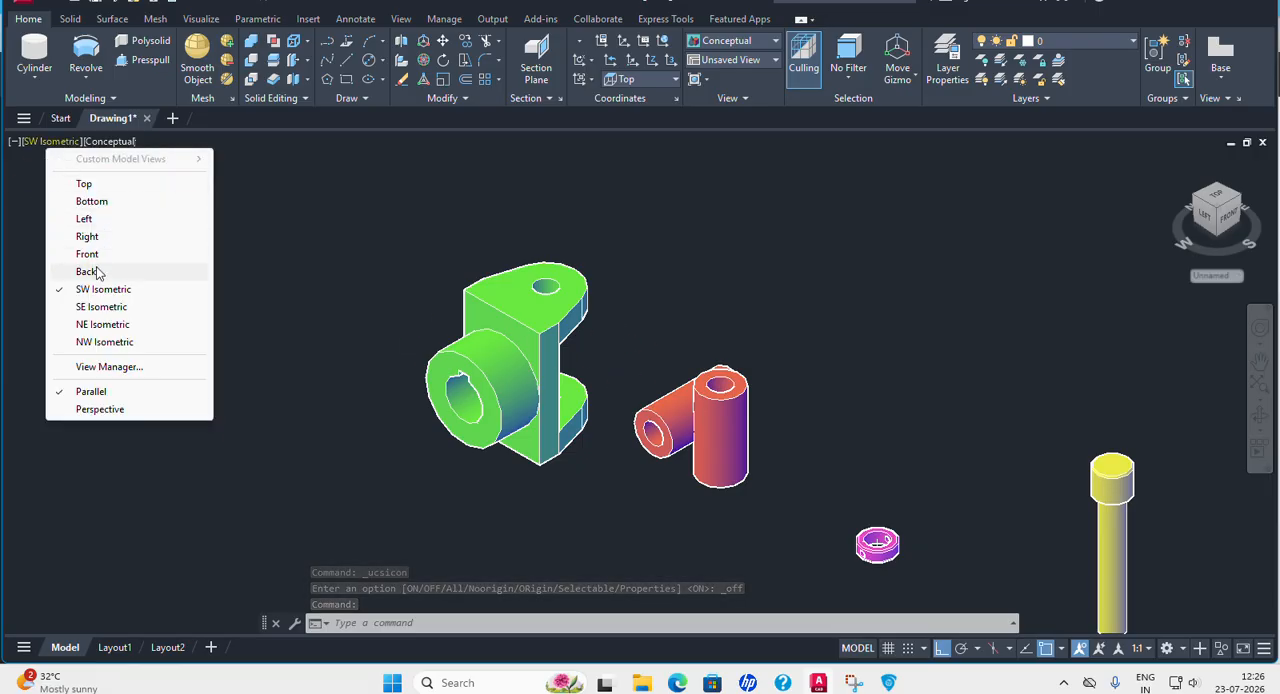
left_click(103, 307)
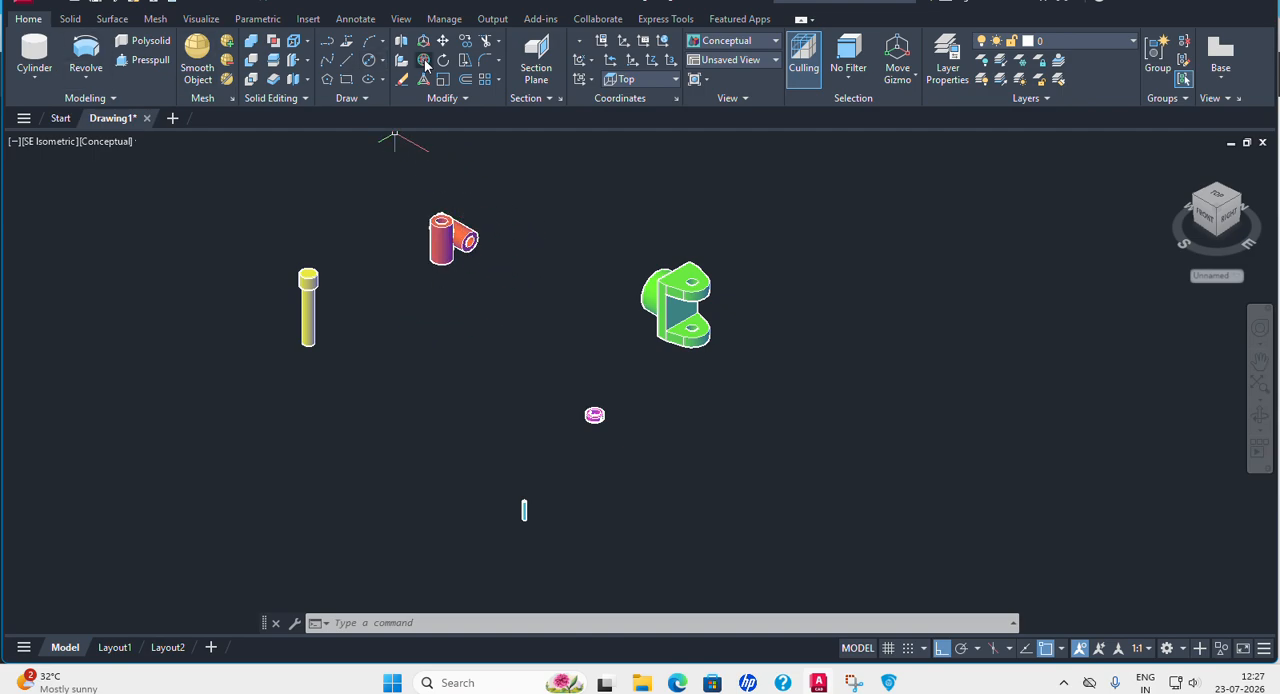
left_click(424, 62)
left_click(454, 235)
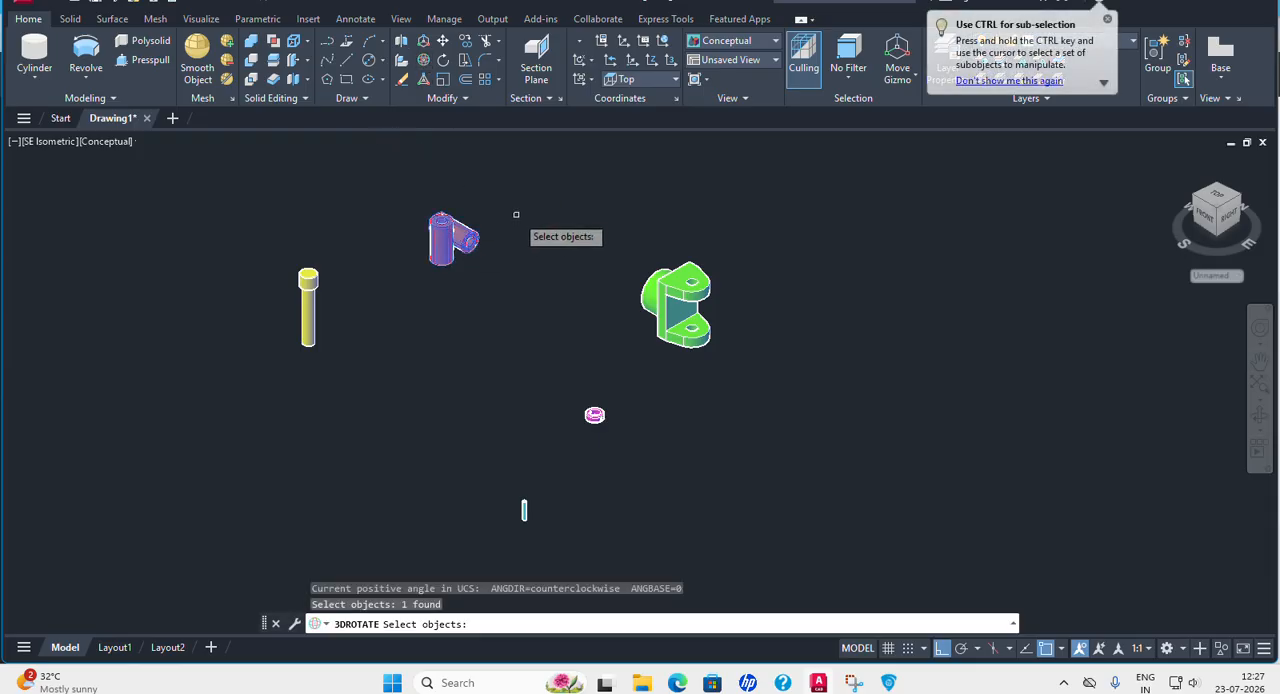
key("Return")
type("b")
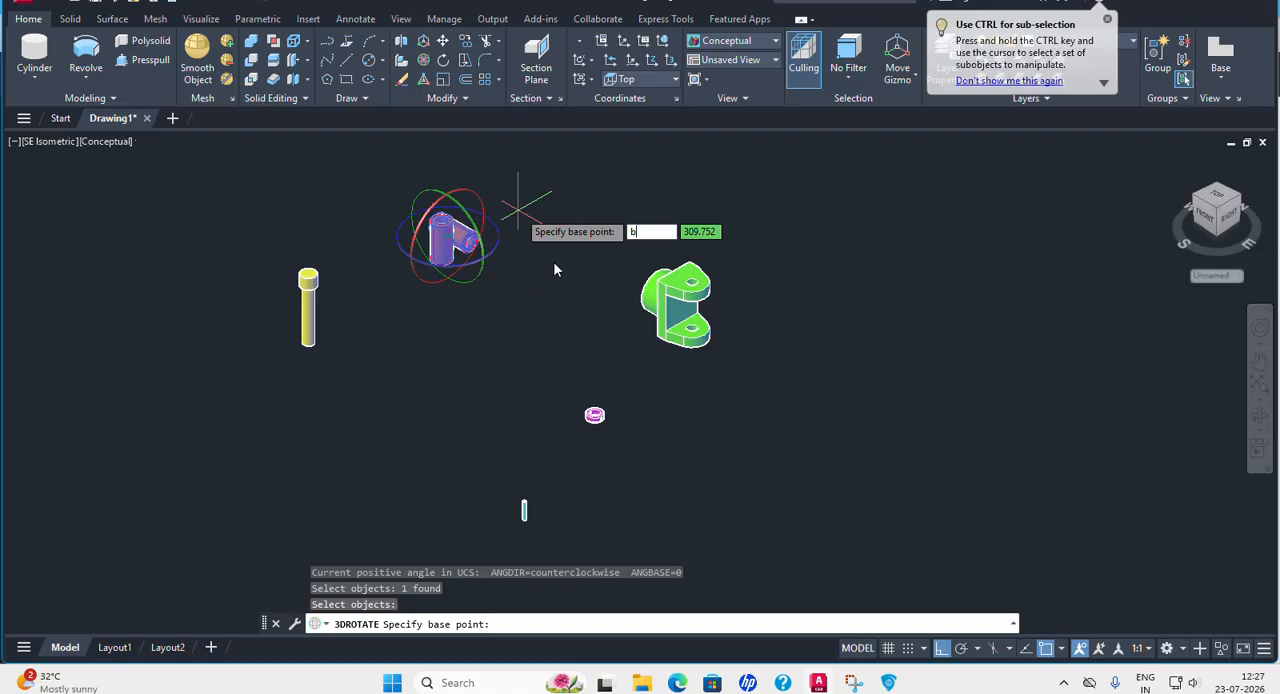
key("Return")
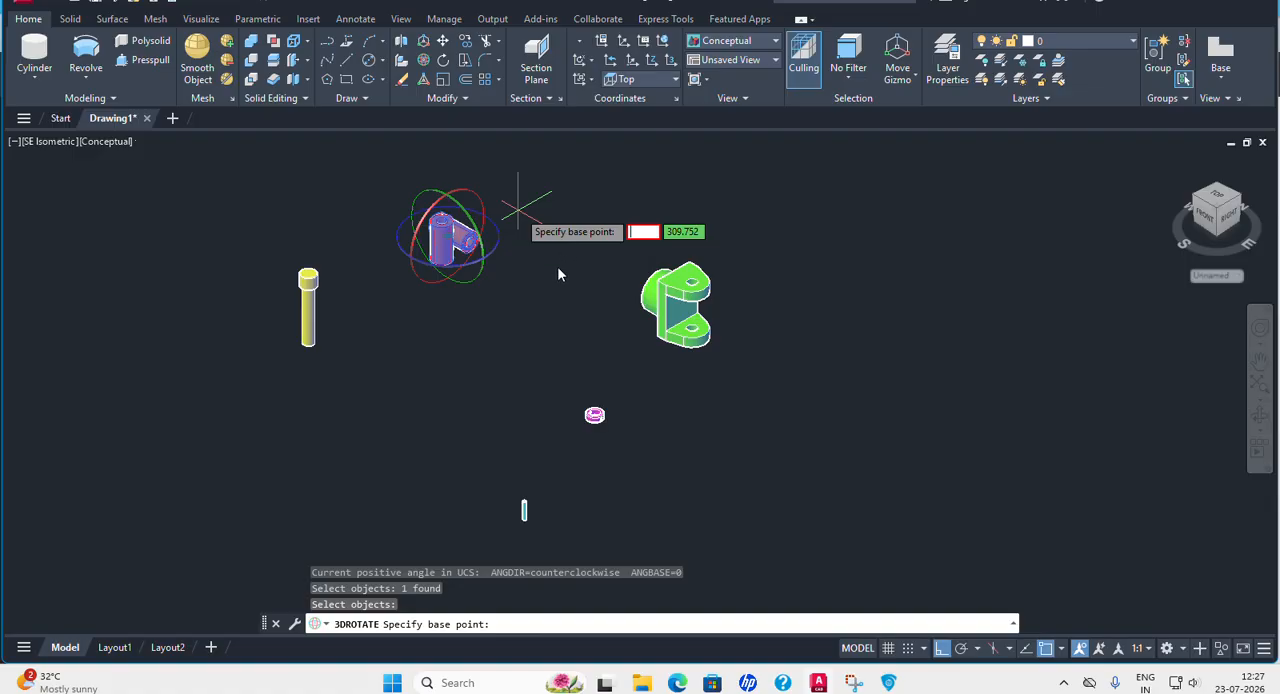
key("Escape")
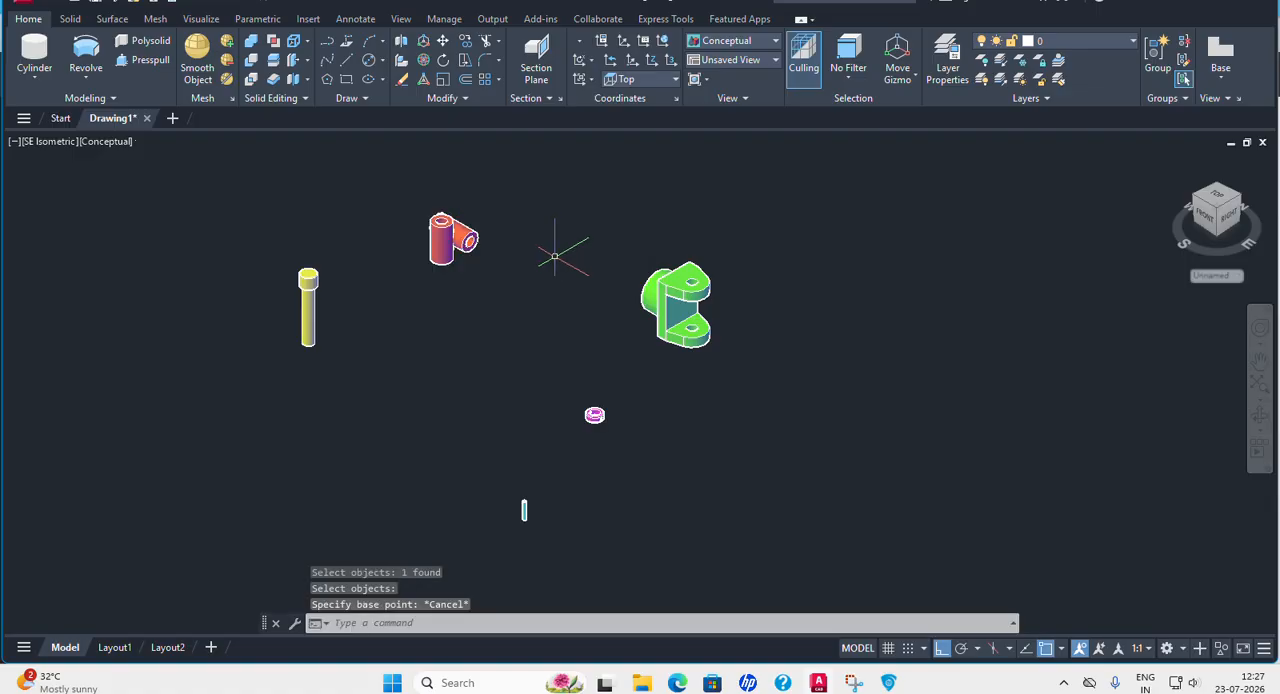
Rotate the red part with the two crossing tubes by -90 degrees about its vertical axis with 3D Rotate.
left_click(425, 61)
left_click(457, 246)
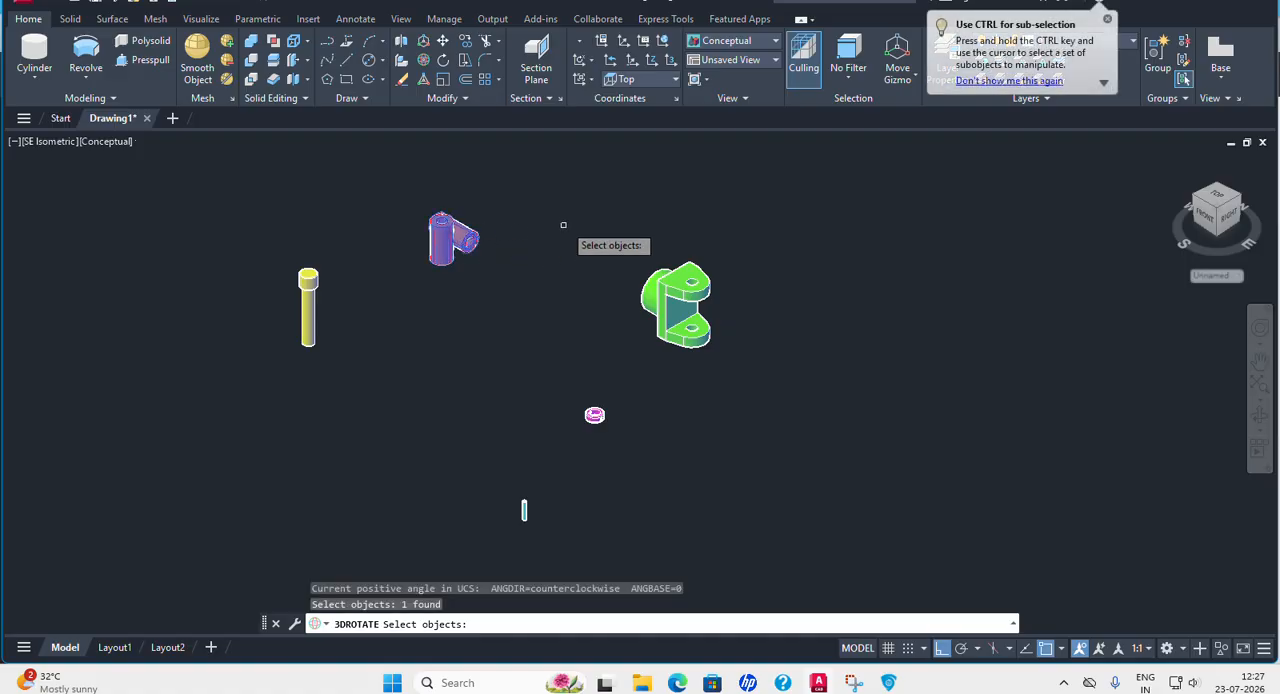
key("Return")
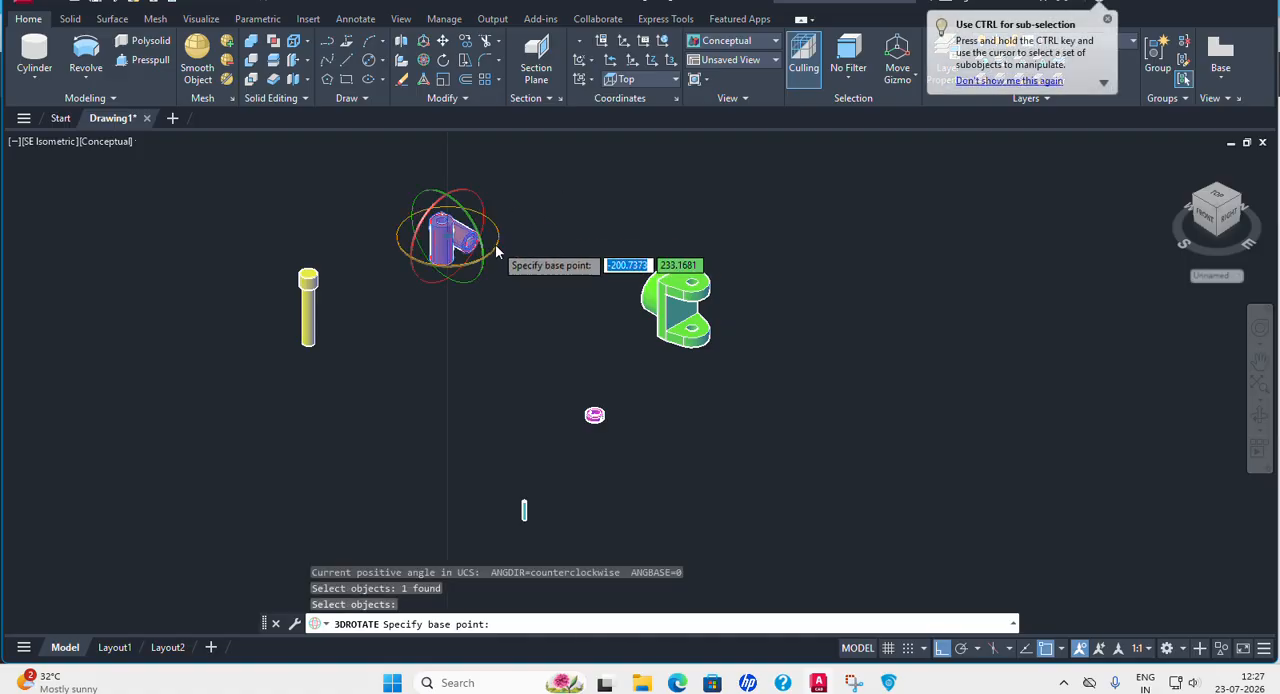
left_click(505, 234)
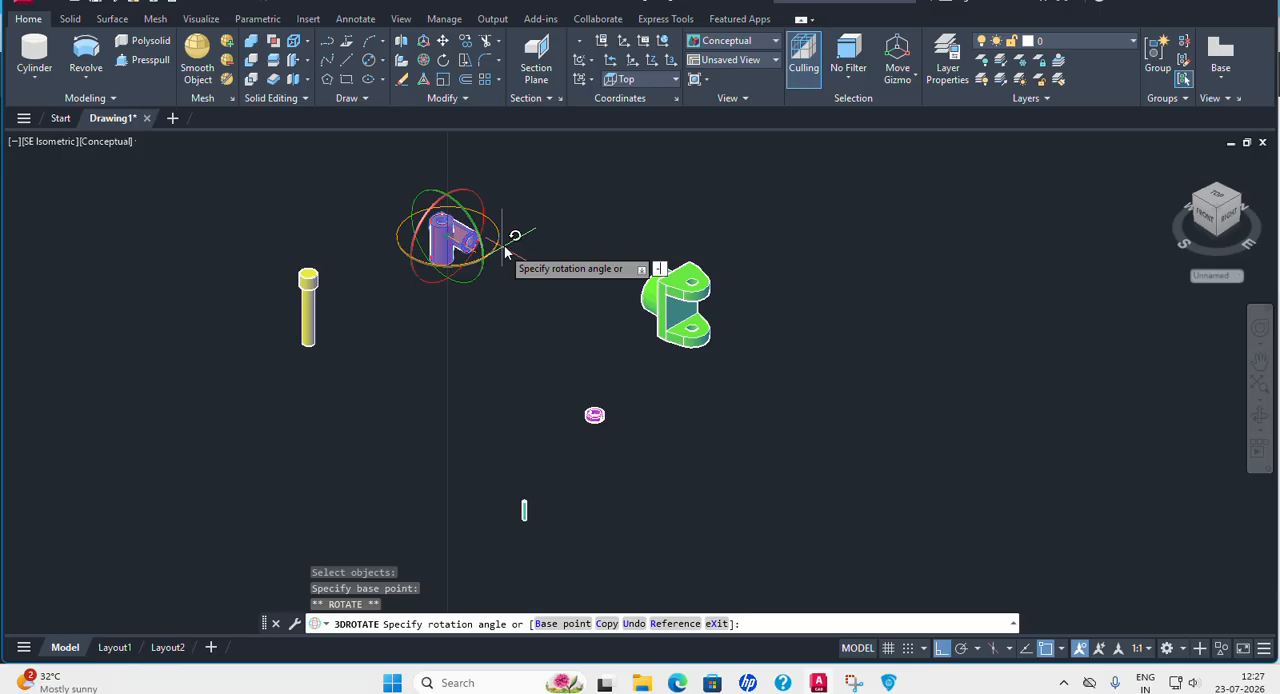
key("Return")
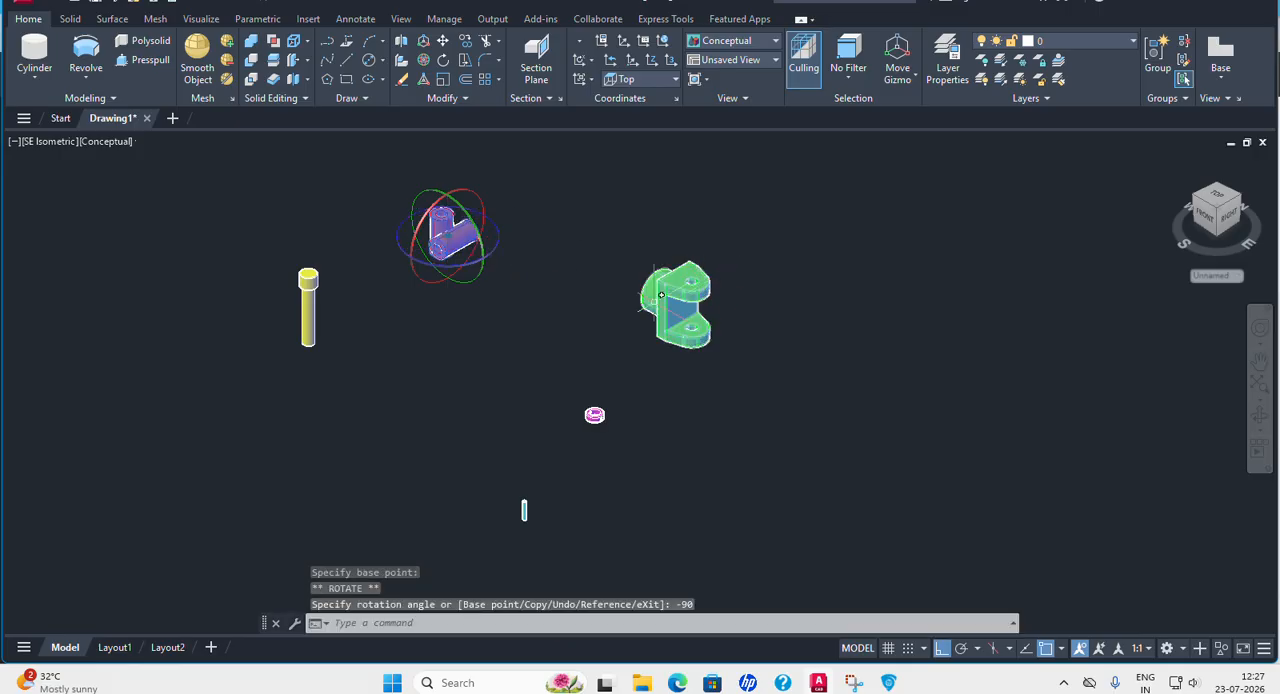
key("Escape")
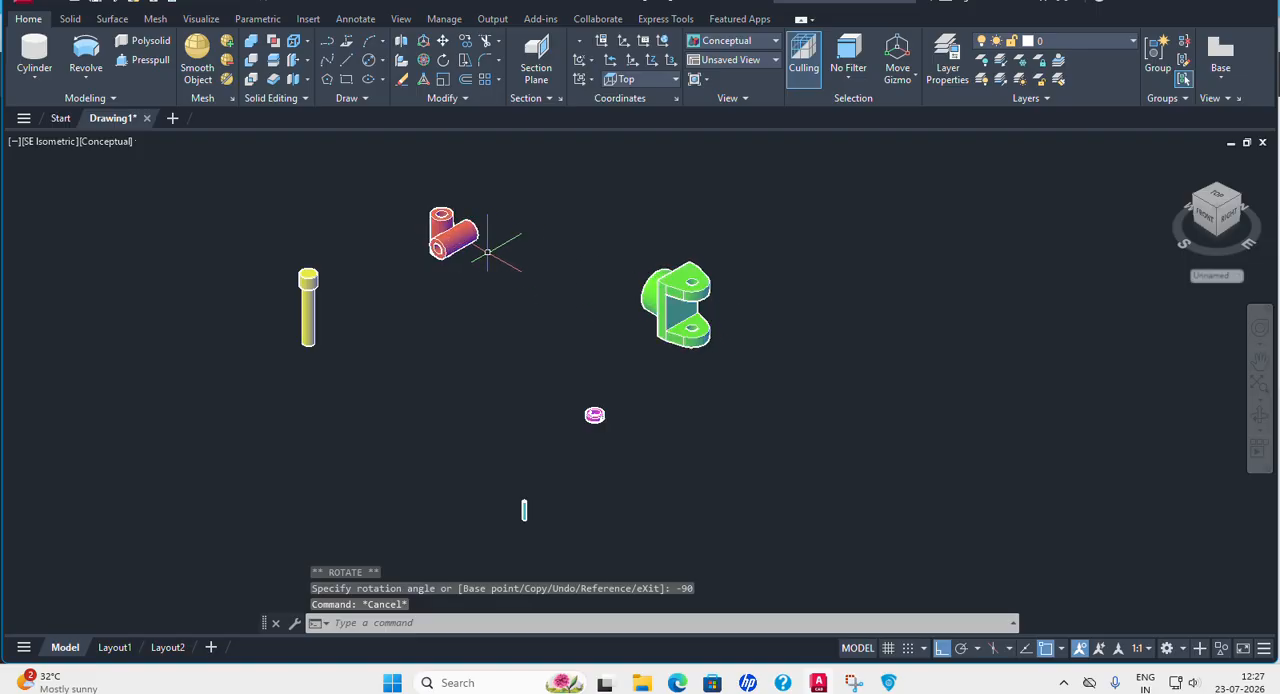
In 2D Wireframe with Ortho off, move the red part from its vertical tube's top centre to the underside centre of the green fork's upper hole.
left_click(104, 142)
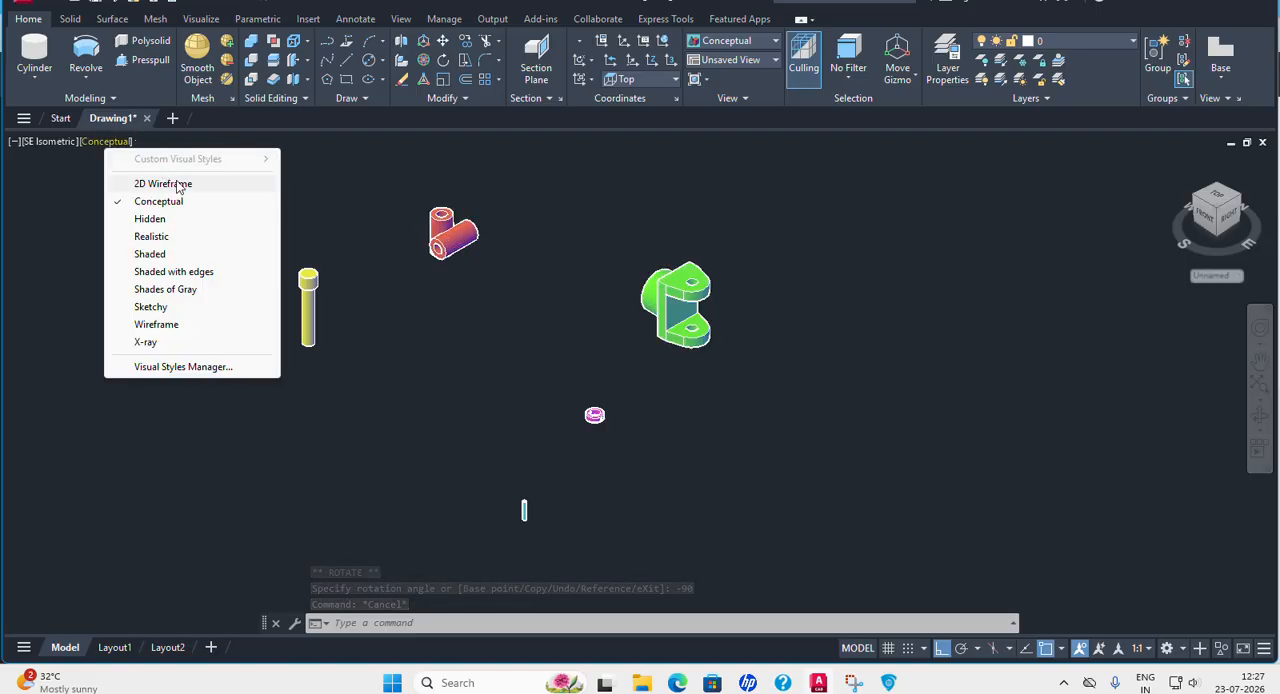
left_click(176, 186)
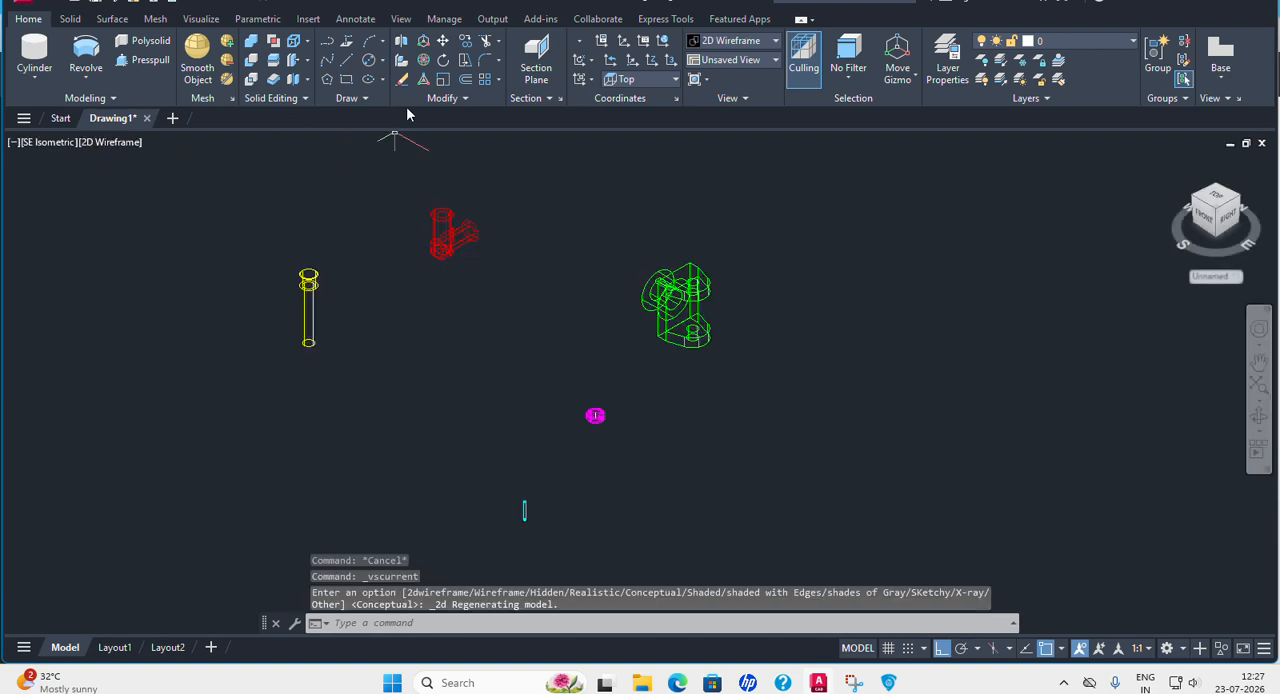
left_click(443, 41)
left_click(453, 232)
key("Return")
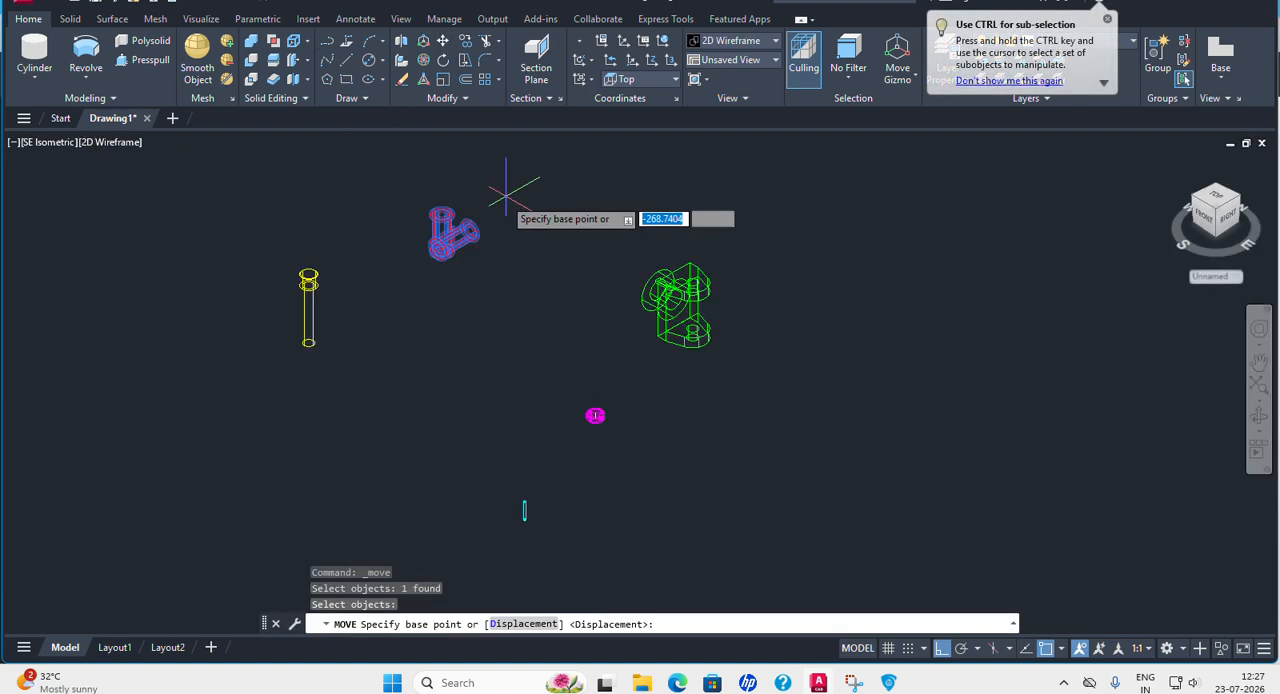
scroll(450, 225, "up", 8)
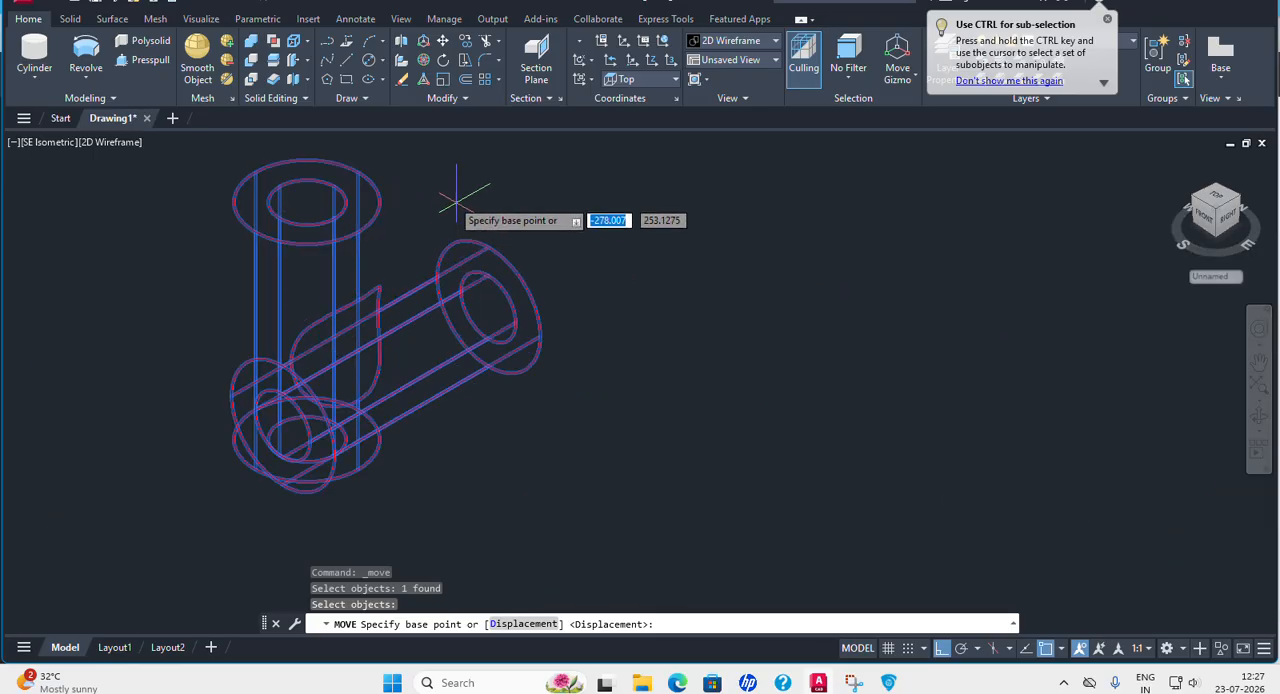
left_click(307, 202)
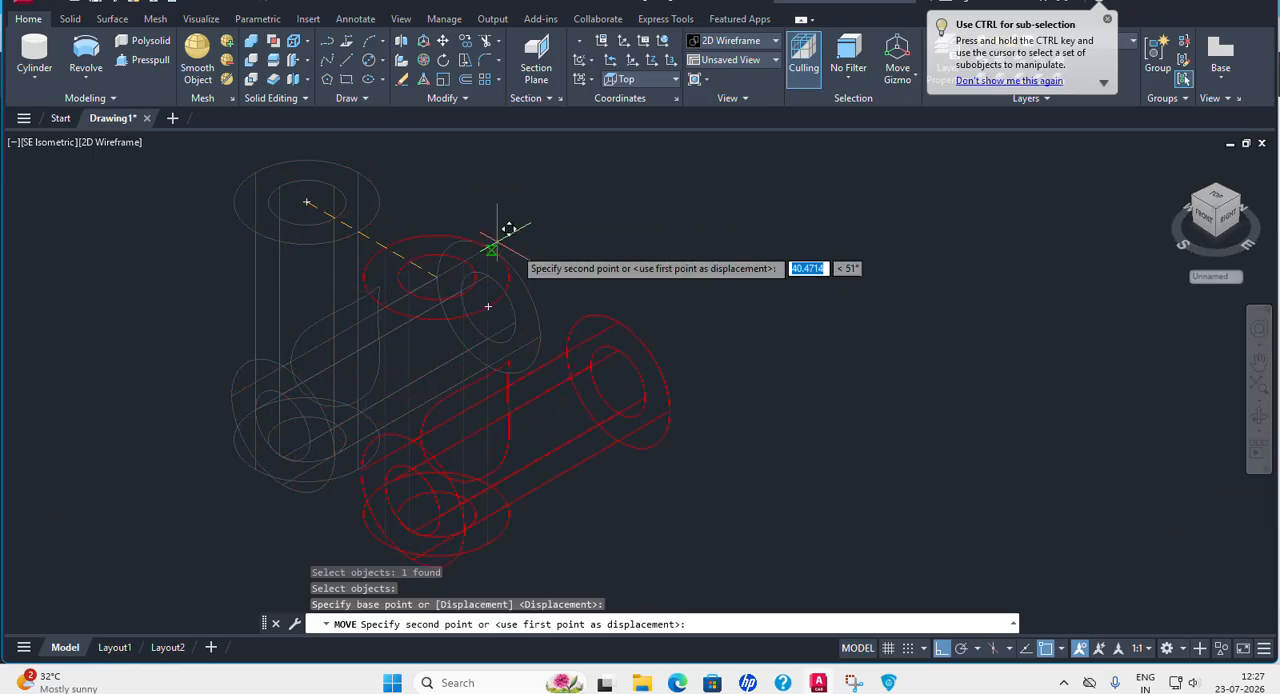
key("F8")
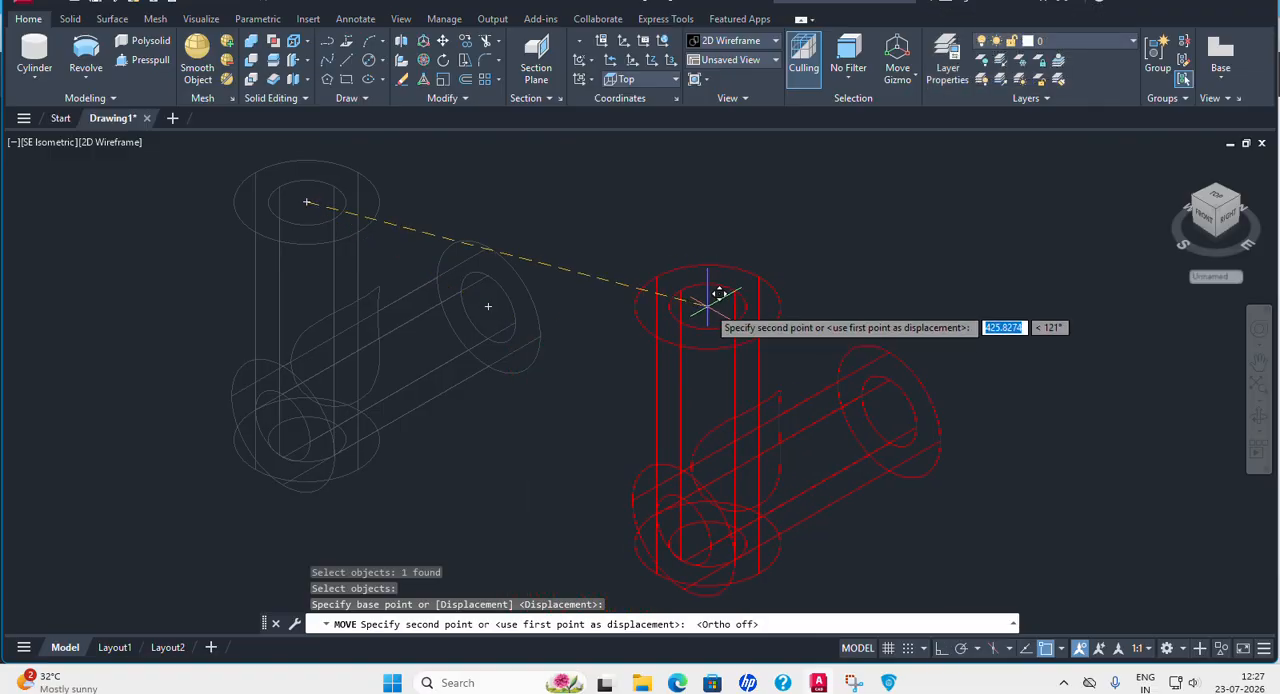
scroll(437, 262, "down", 5)
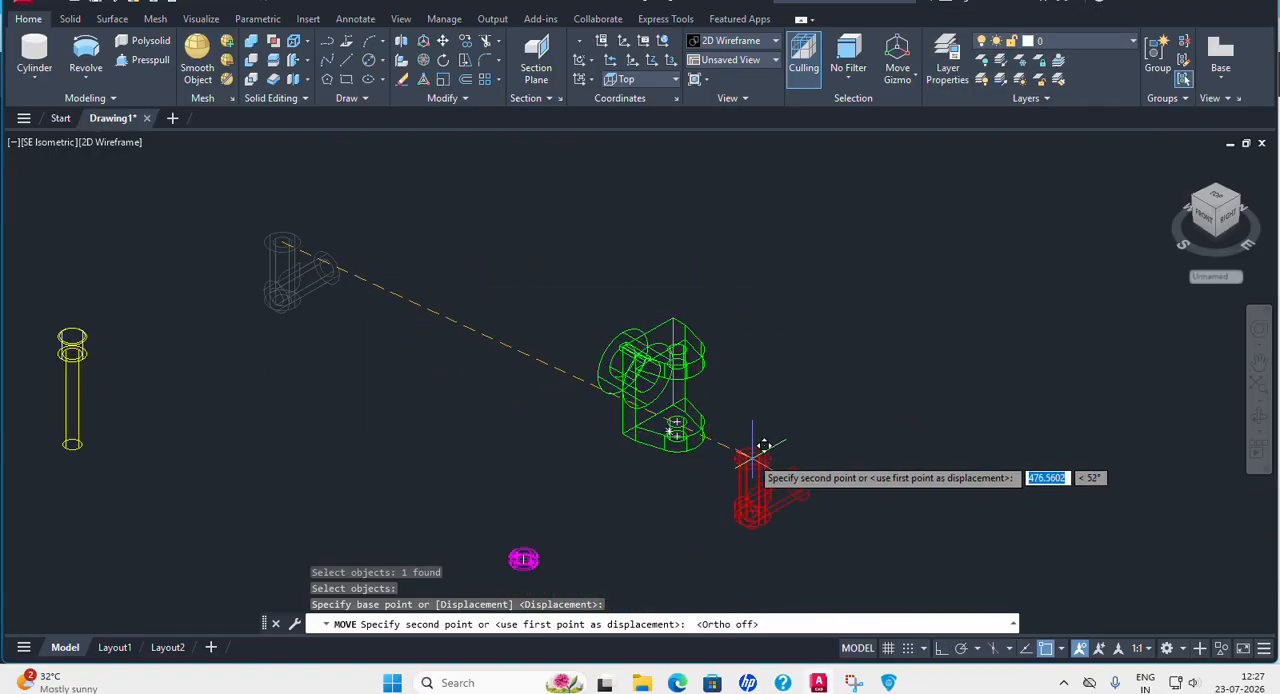
scroll(745, 440, "up", 4)
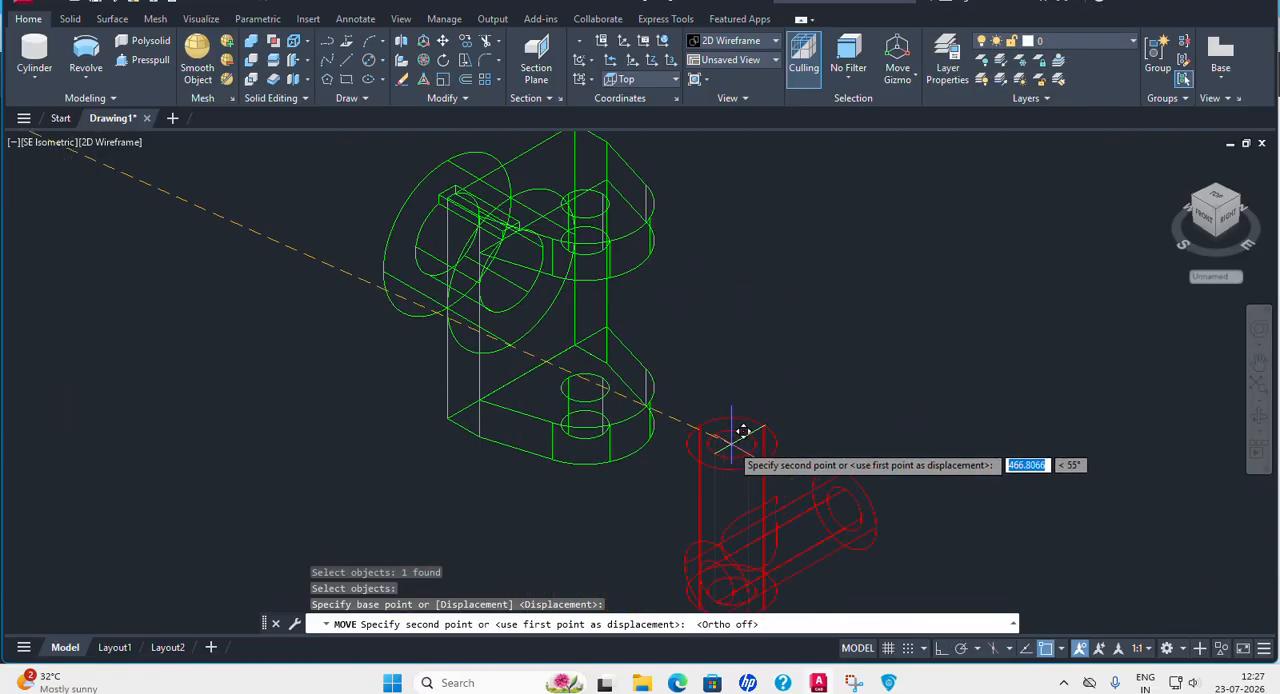
left_click(595, 228)
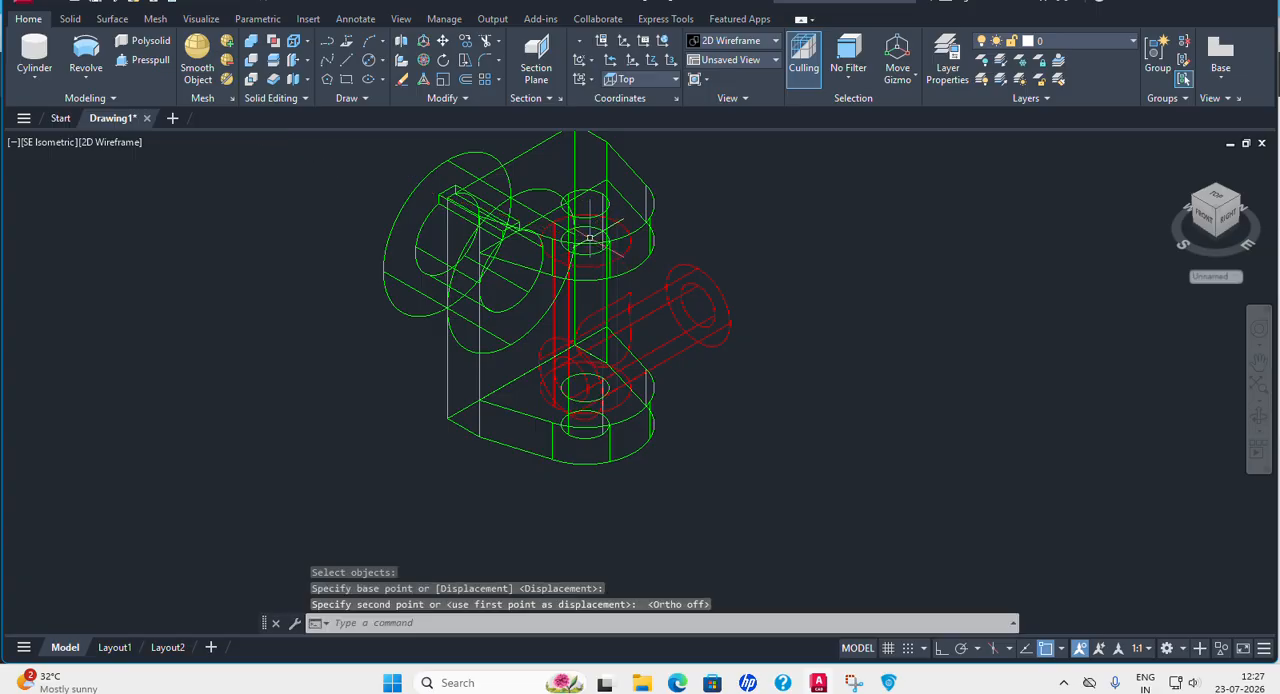
Inspect the red part's fit in the green fork in the Conceptual style from SW Isometric and SE Isometric.
middle_click_drag(829, 408, 914, 418)
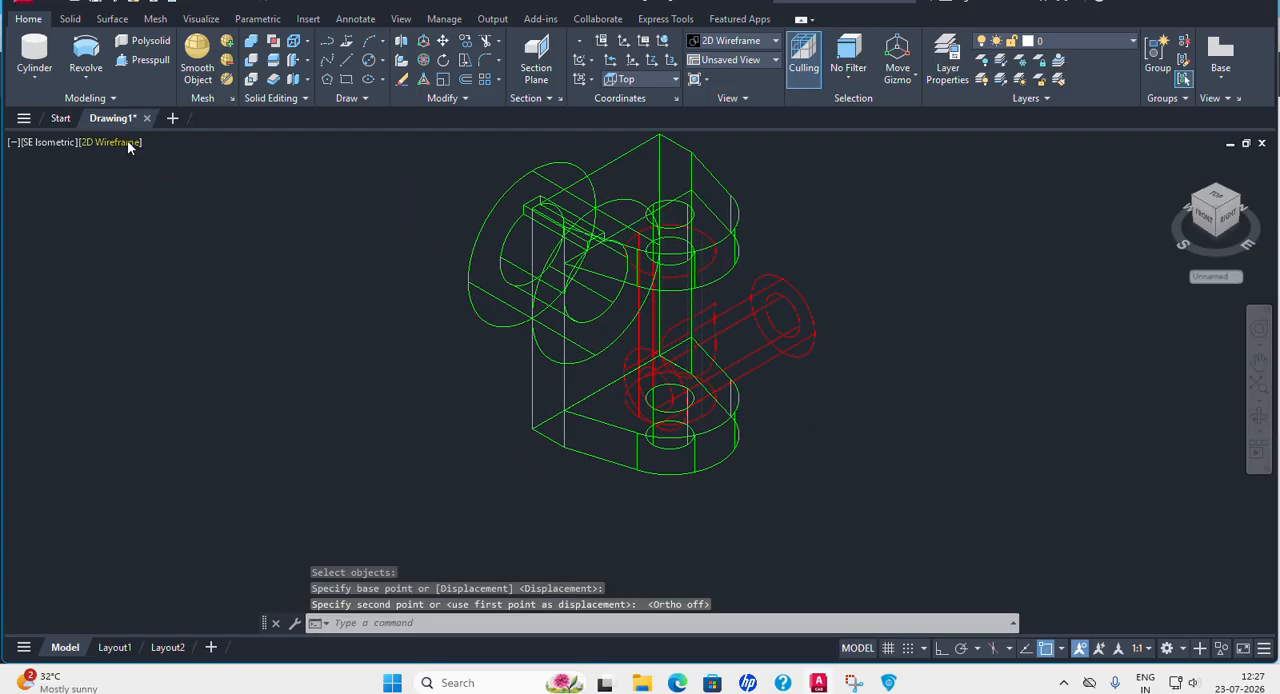
left_click(128, 147)
left_click(183, 204)
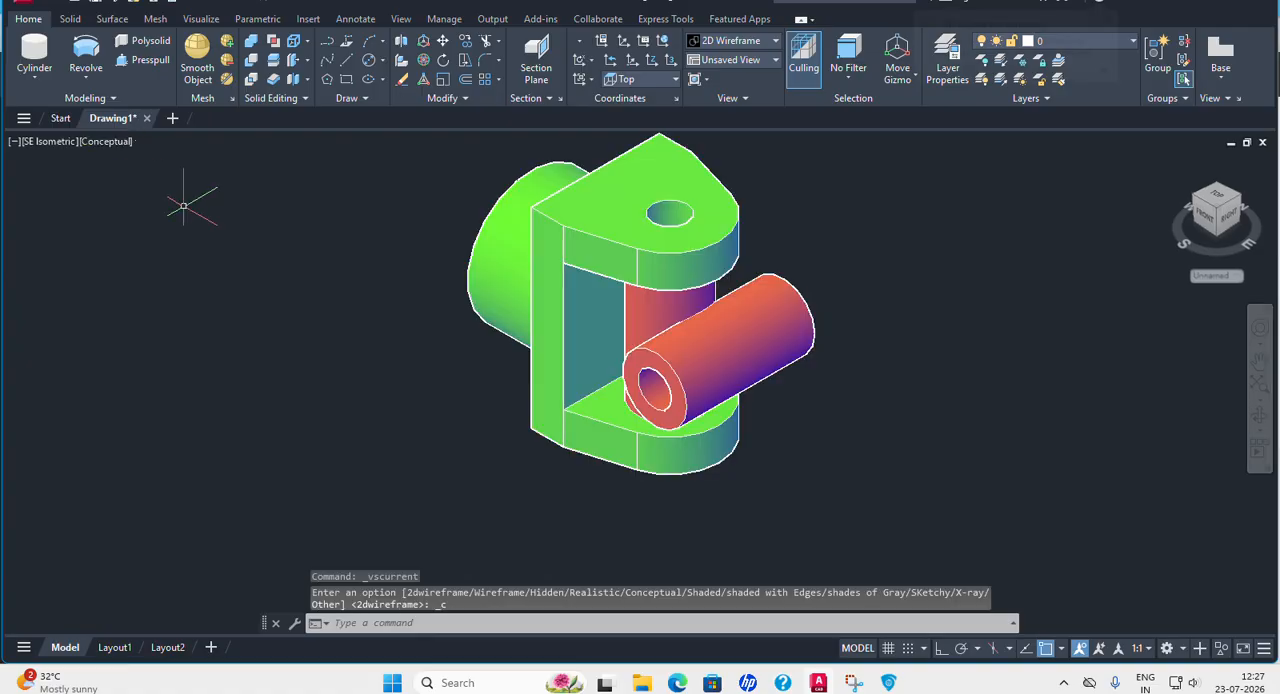
mouse_move(761, 395)
middle_mouse_down("shift")
mouse_move(761, 297)
mouse_move(763, 397)
middle_mouse_up("shift")
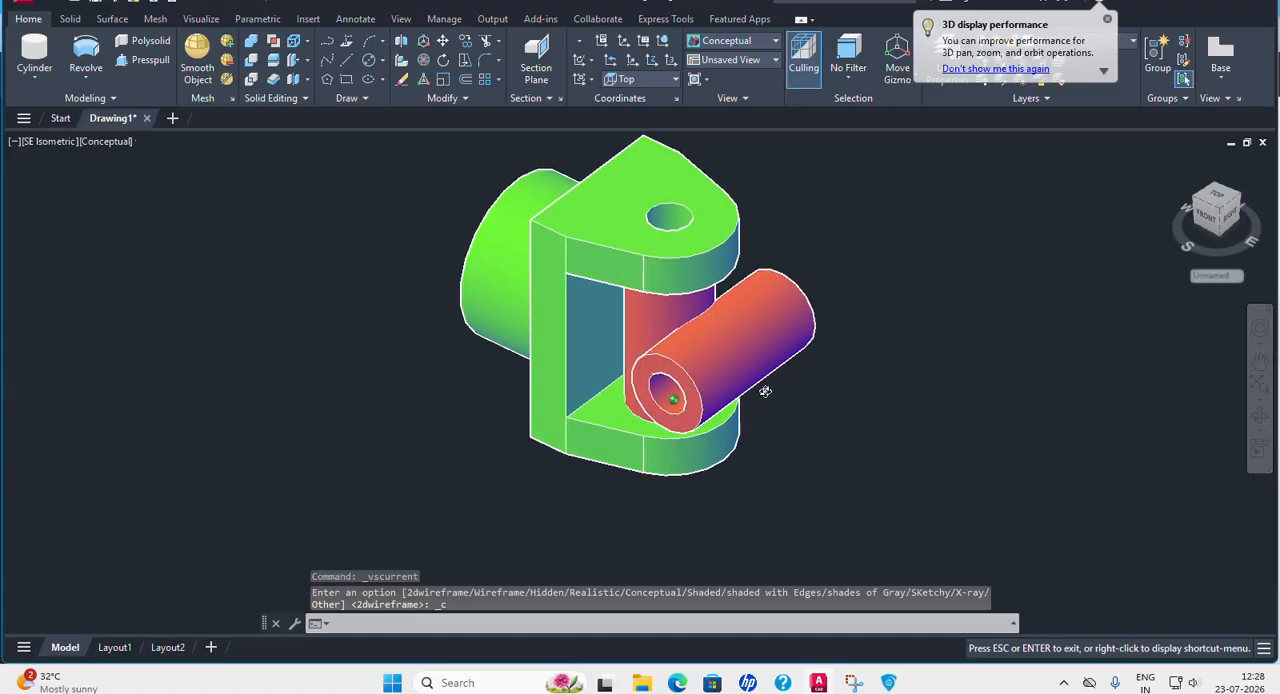
left_click(70, 142)
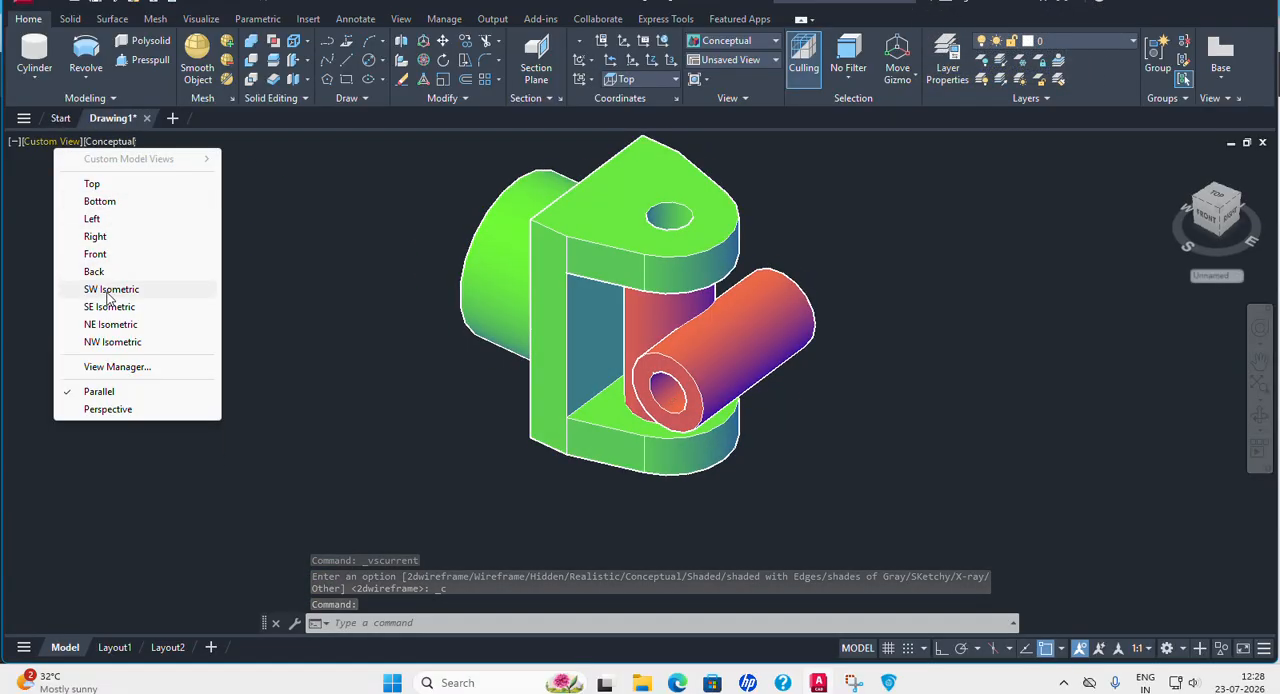
left_click(110, 290)
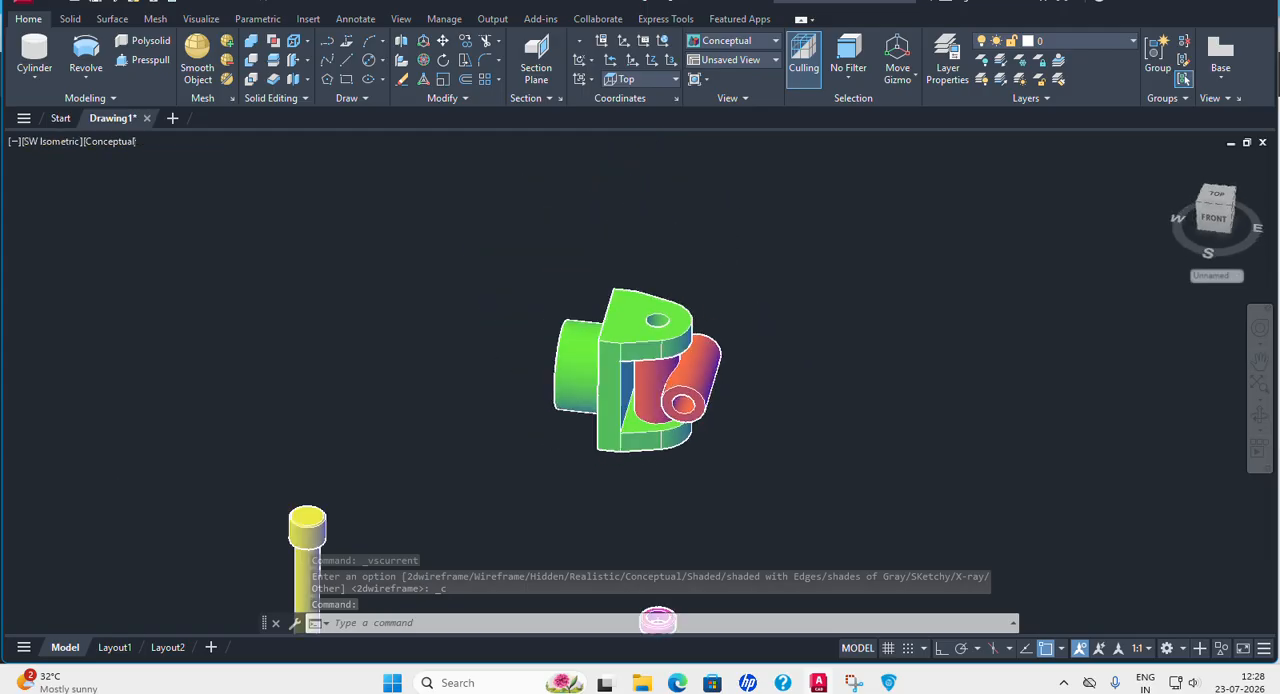
left_click(47, 141)
left_click(110, 307)
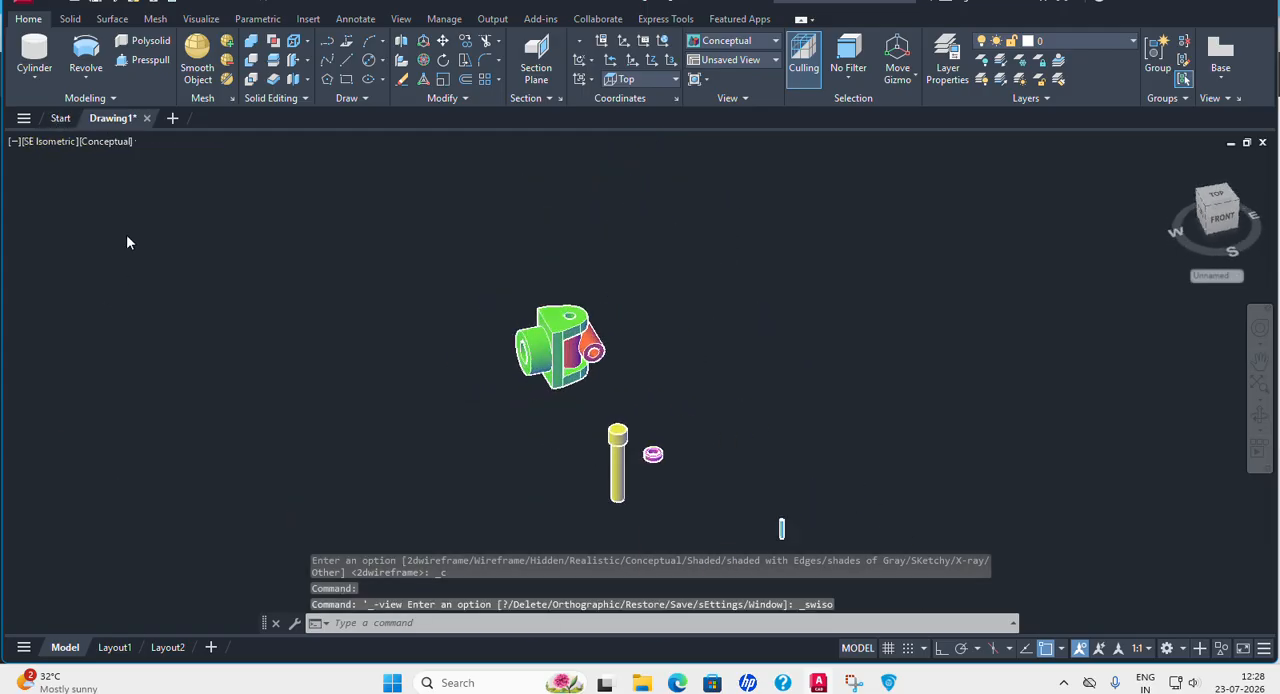
In 2D Wireframe, move the yellow pin from the centre under its head to the top centre of the green fork's upper hole.
left_click(117, 147)
left_click(157, 188)
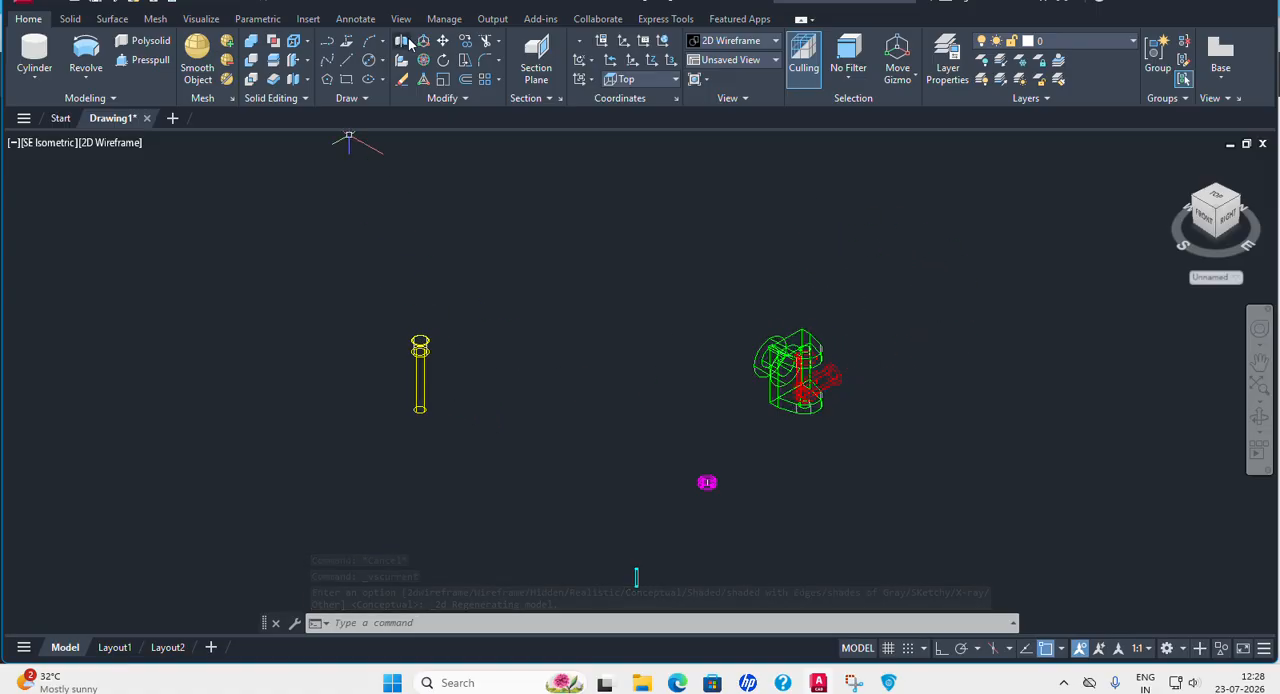
left_click(442, 40)
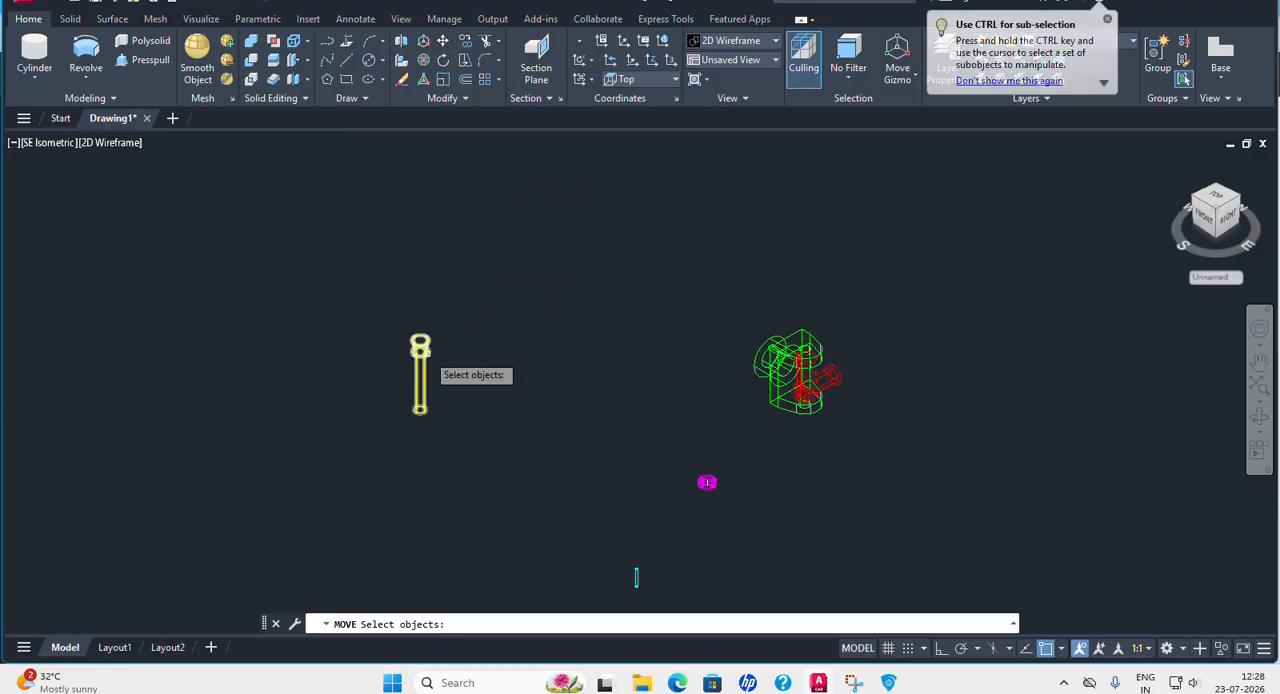
left_click(431, 361)
key("Return")
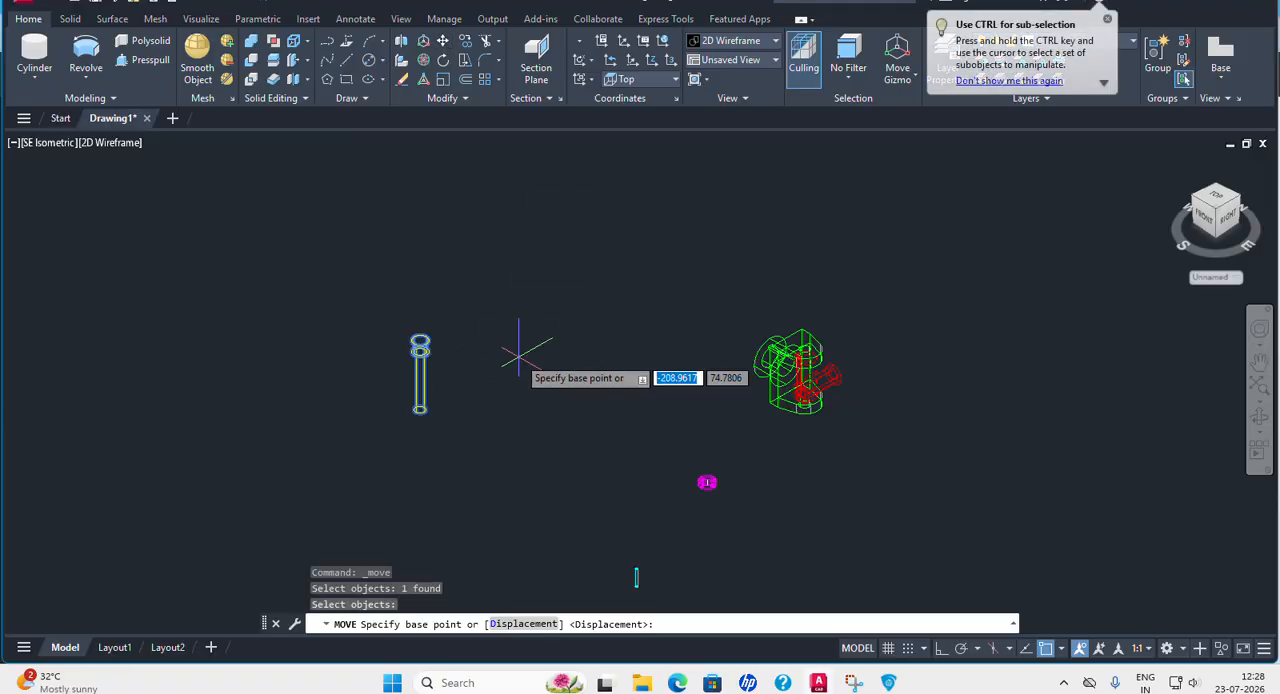
scroll(417, 361, "up", 6)
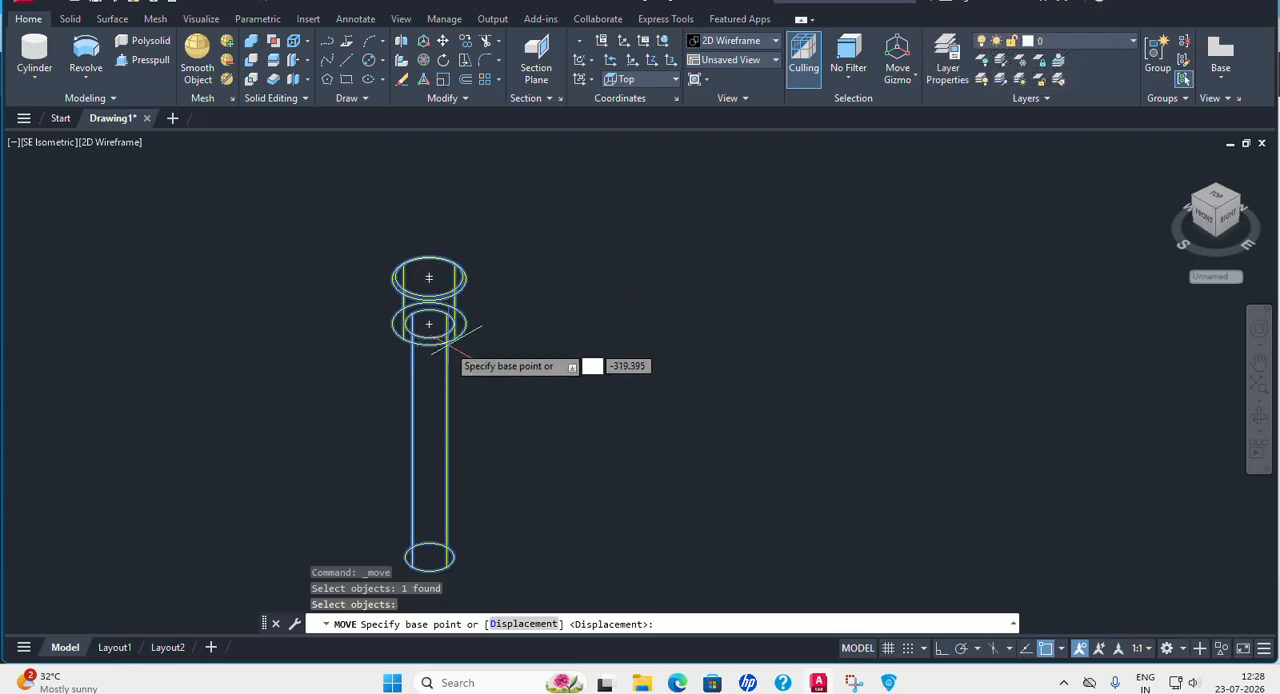
left_click(428, 323)
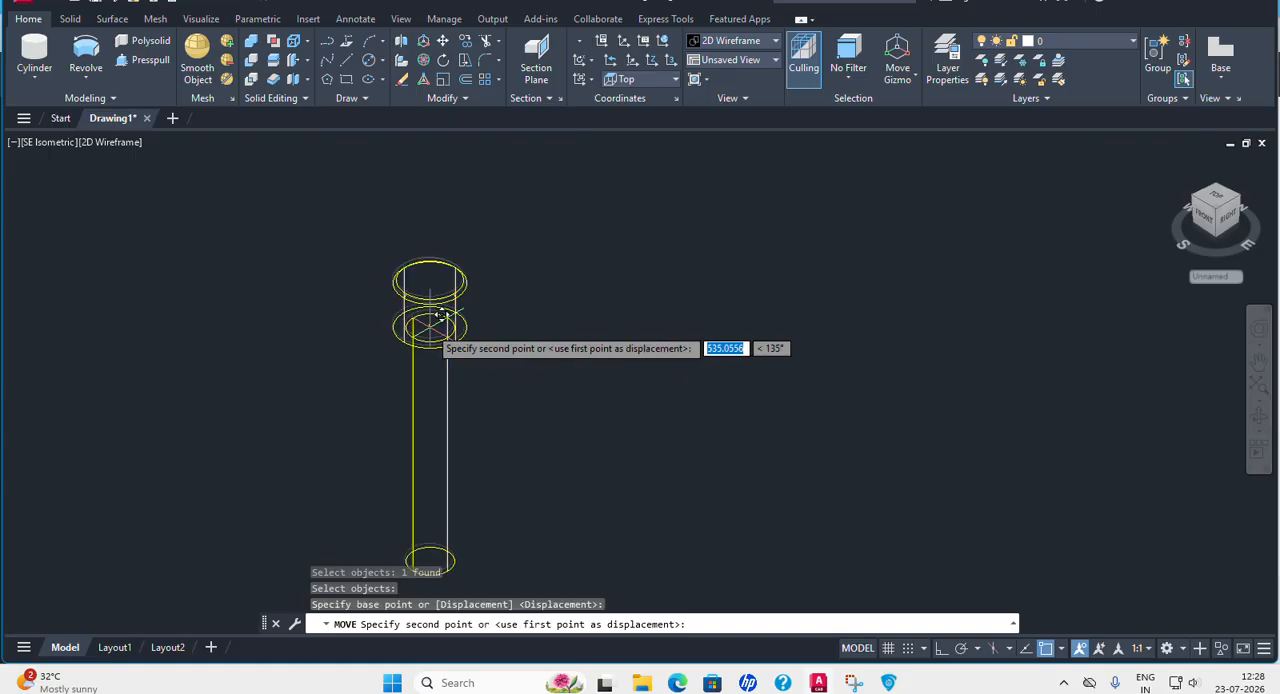
middle_click_drag(904, 342, 98, 293)
middle_click_drag(669, 314, 295, 323)
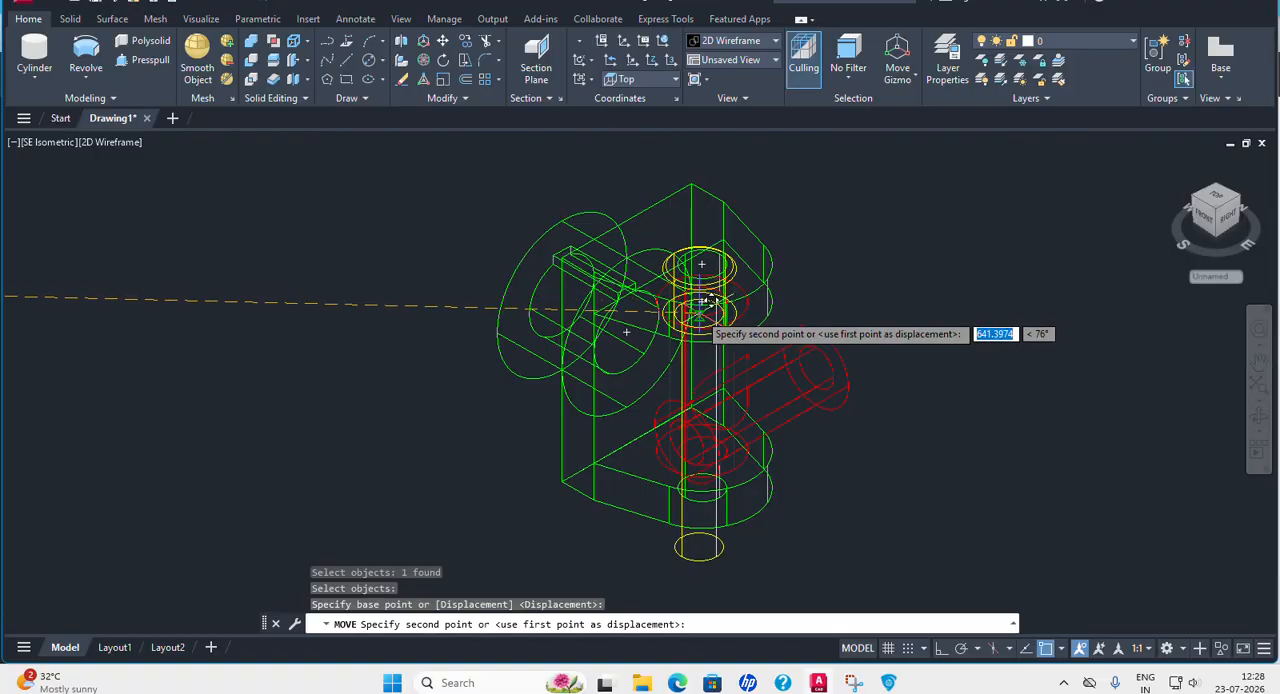
scroll(706, 320, "up", 5)
scroll(916, 330, "down", 4)
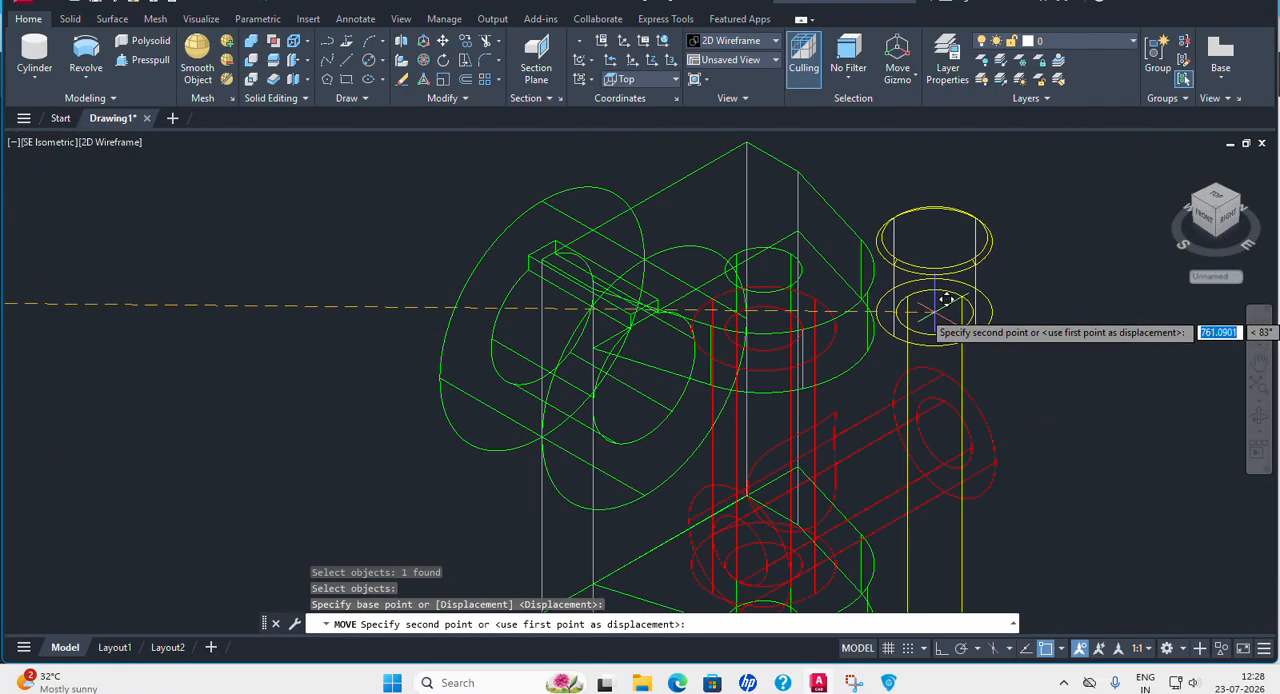
left_click(765, 262)
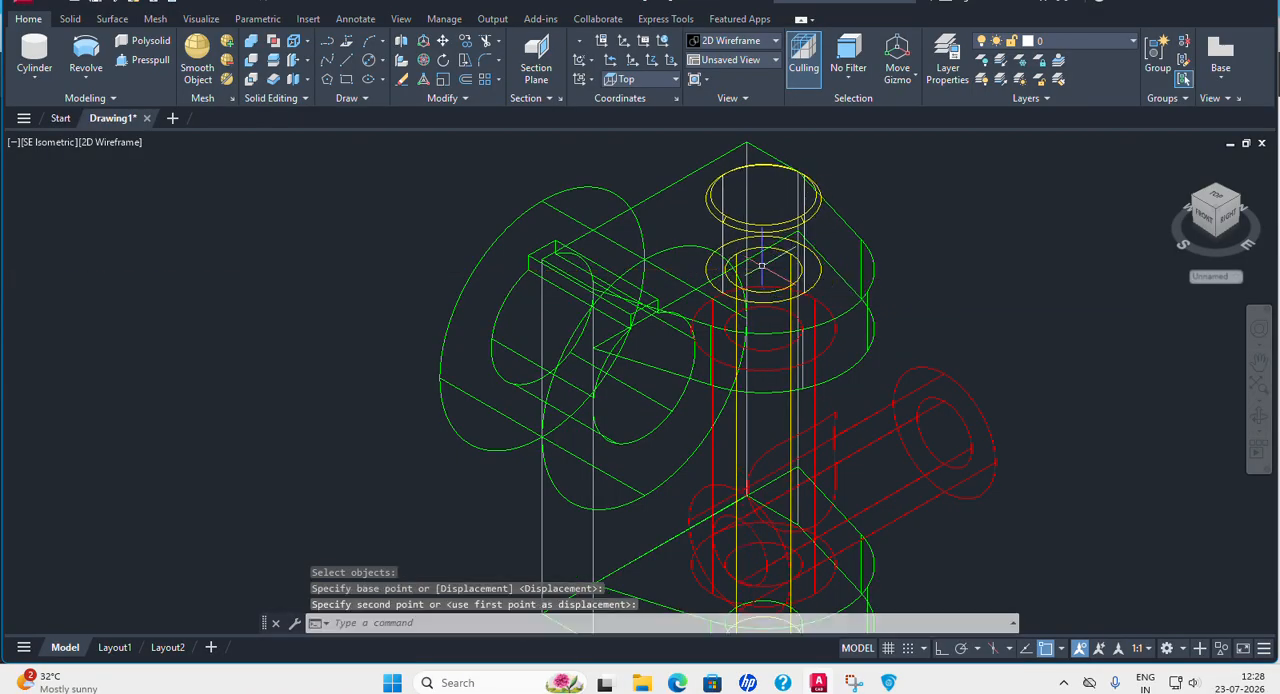
Examine the yellow pin's fit through the fork and the loose magenta collar and cyan pin, with the view restored to SE Isometric.
scroll(770, 262, "down", 4)
middle_click_drag(914, 263, 847, 300)
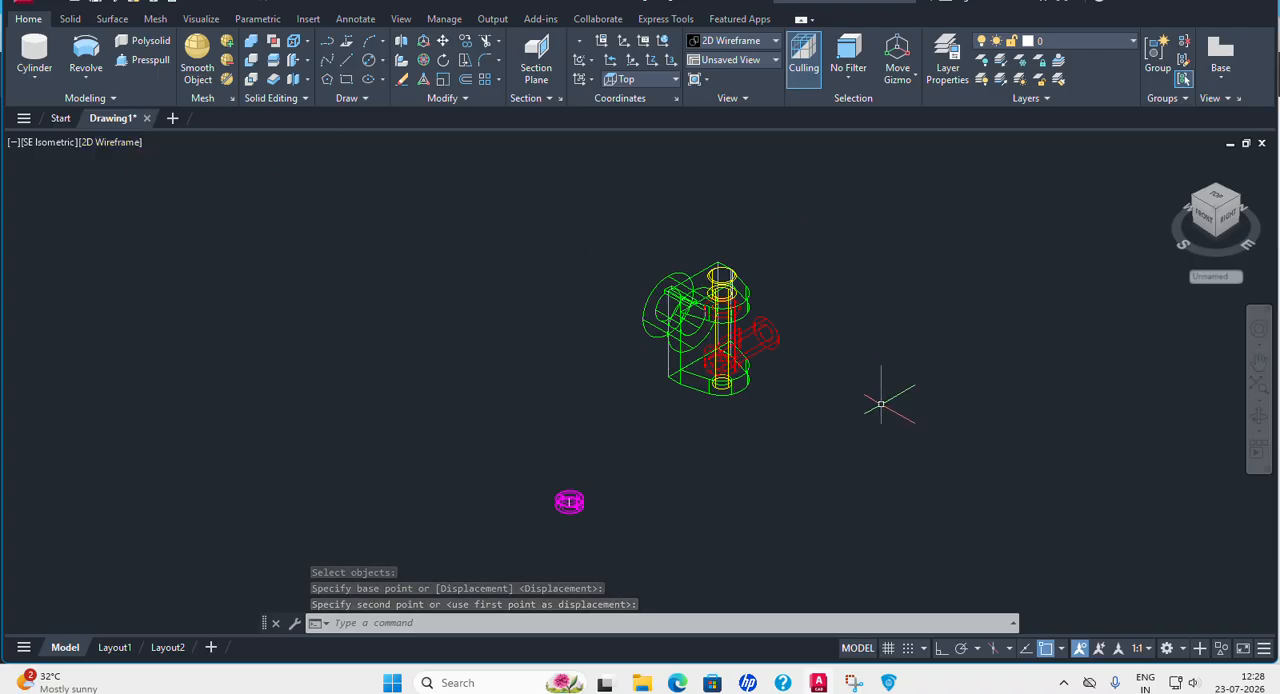
mouse_move(870, 411)
middle_mouse_down("shift")
mouse_move(871, 309)
mouse_move(886, 412)
middle_mouse_up("shift")
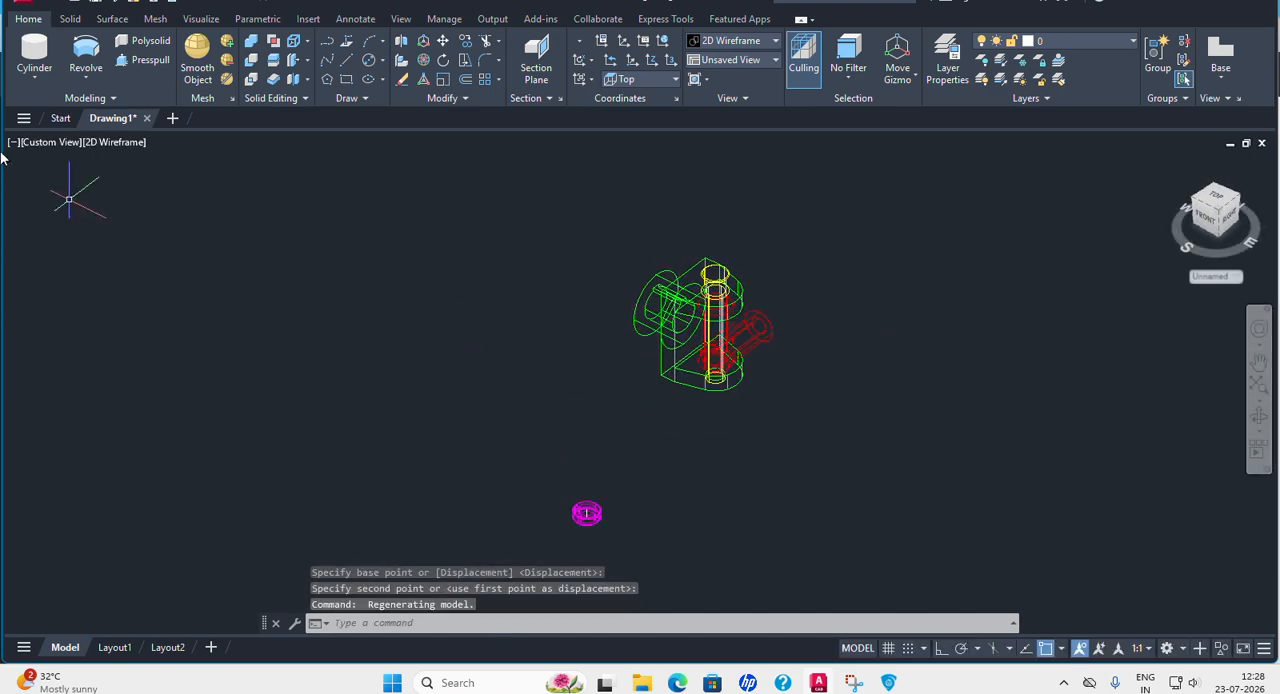
left_click(65, 143)
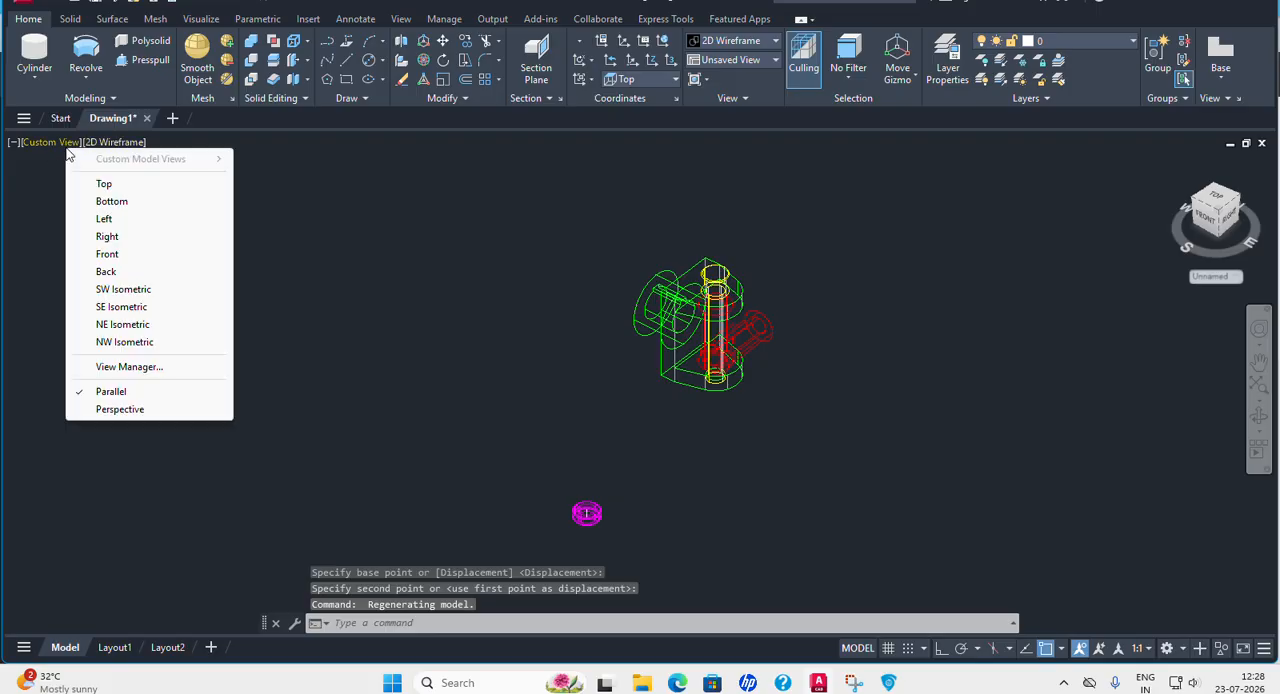
left_click(117, 307)
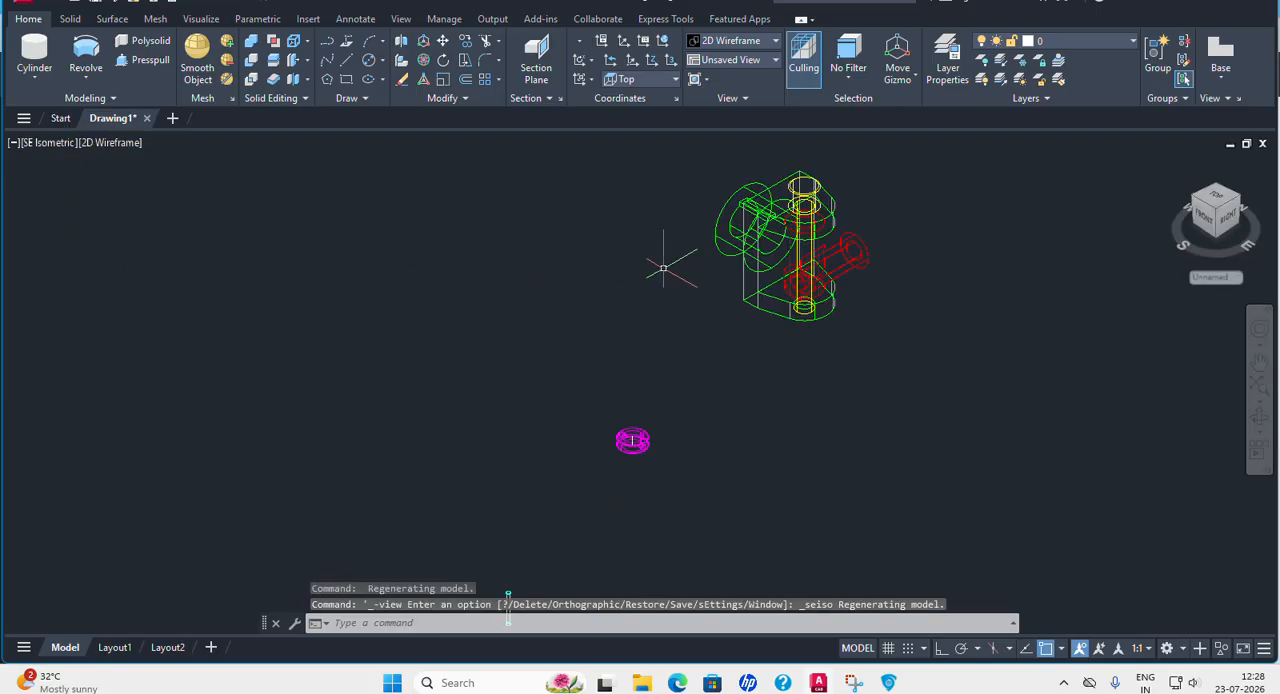
scroll(863, 208, "up", 3)
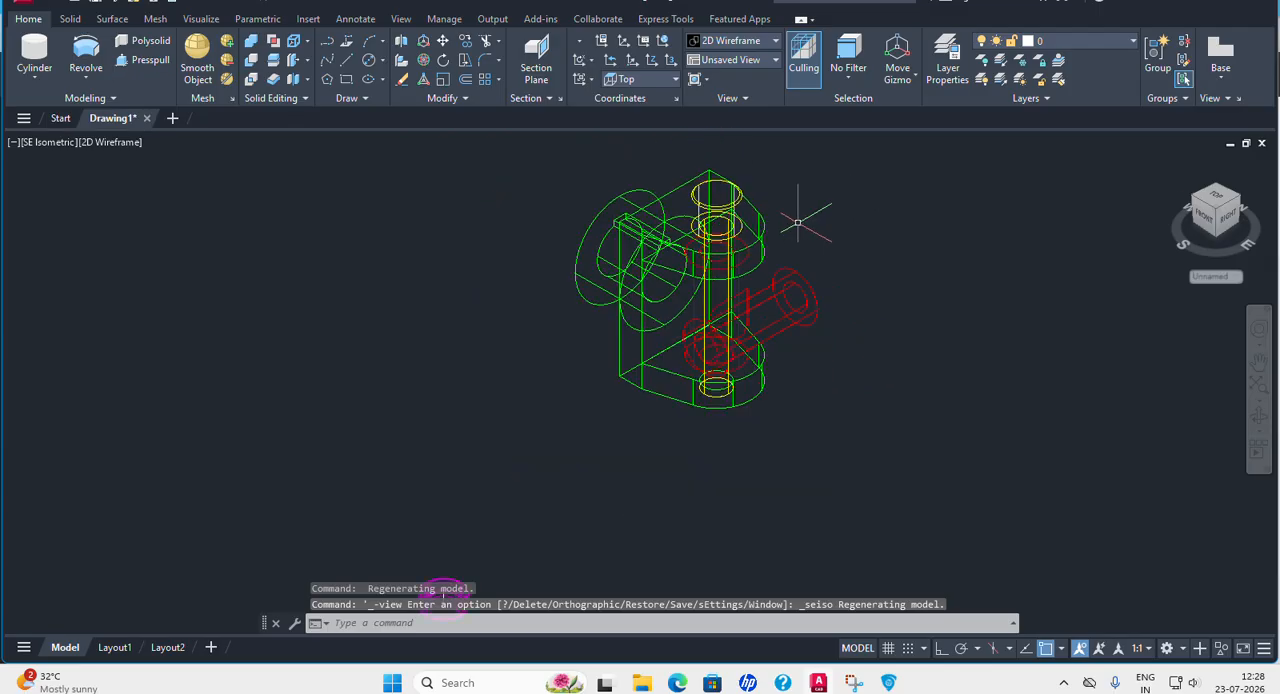
scroll(797, 222, "down", 3)
middle_click_drag(618, 455, 619, 316)
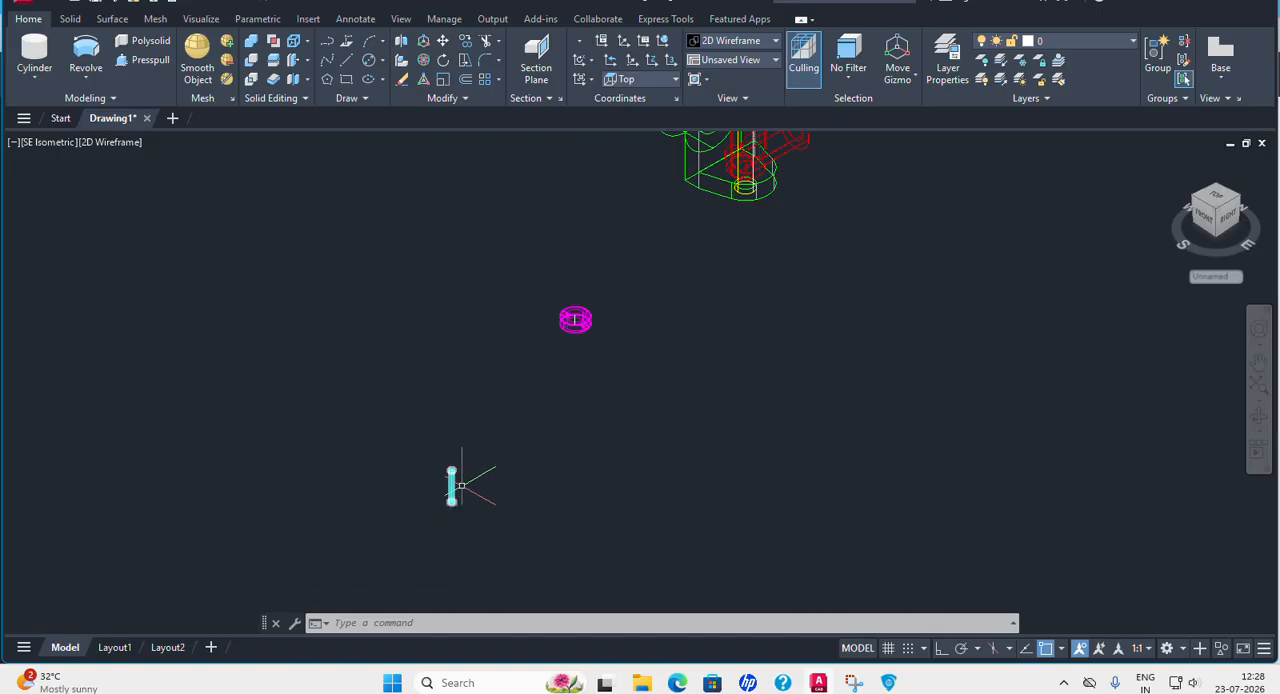
middle_click_drag(763, 240, 712, 417)
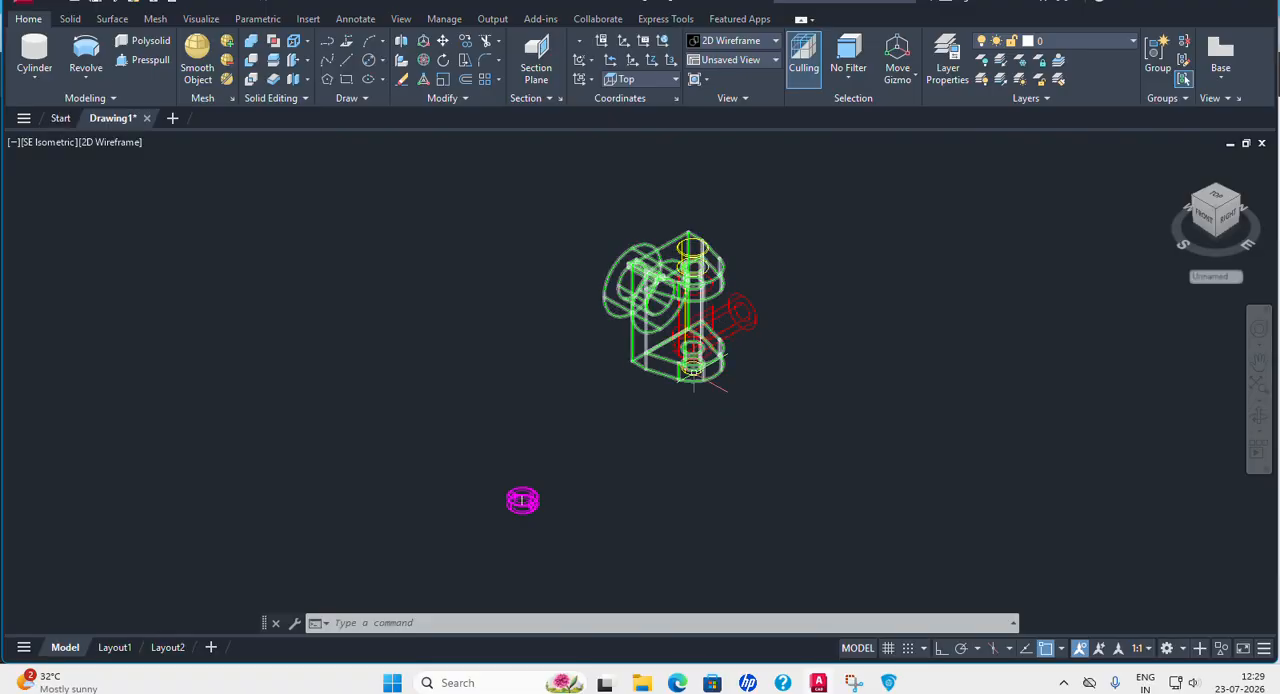
middle_click_drag(563, 474, 530, 399)
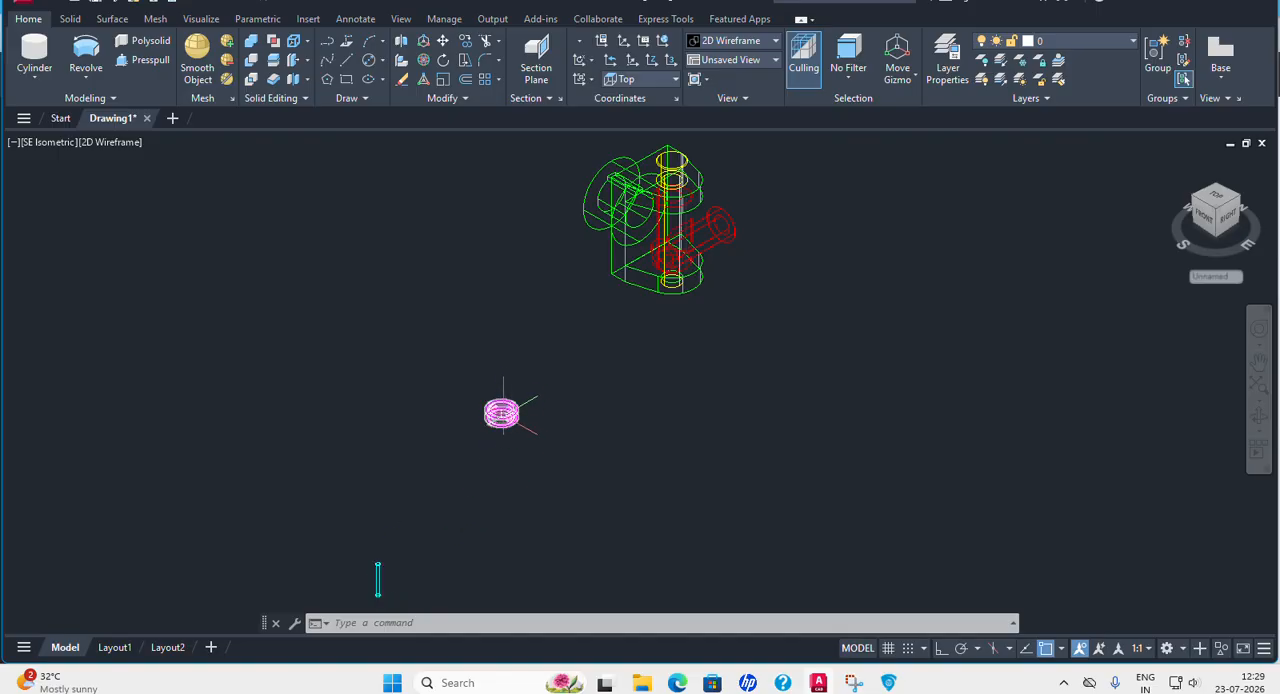
Rotate the cyan pin by 90 degrees about the Y axis with 3D Rotate.
left_click(423, 60)
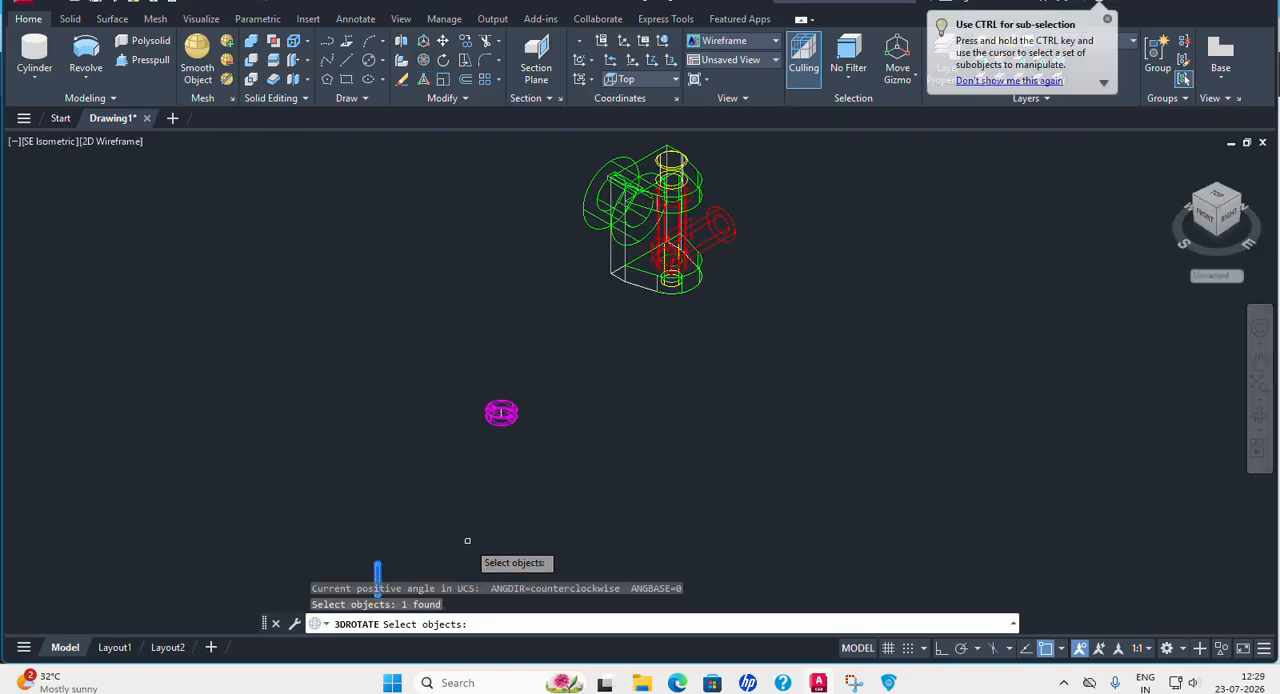
key("Return")
middle_click_drag(443, 523, 451, 428)
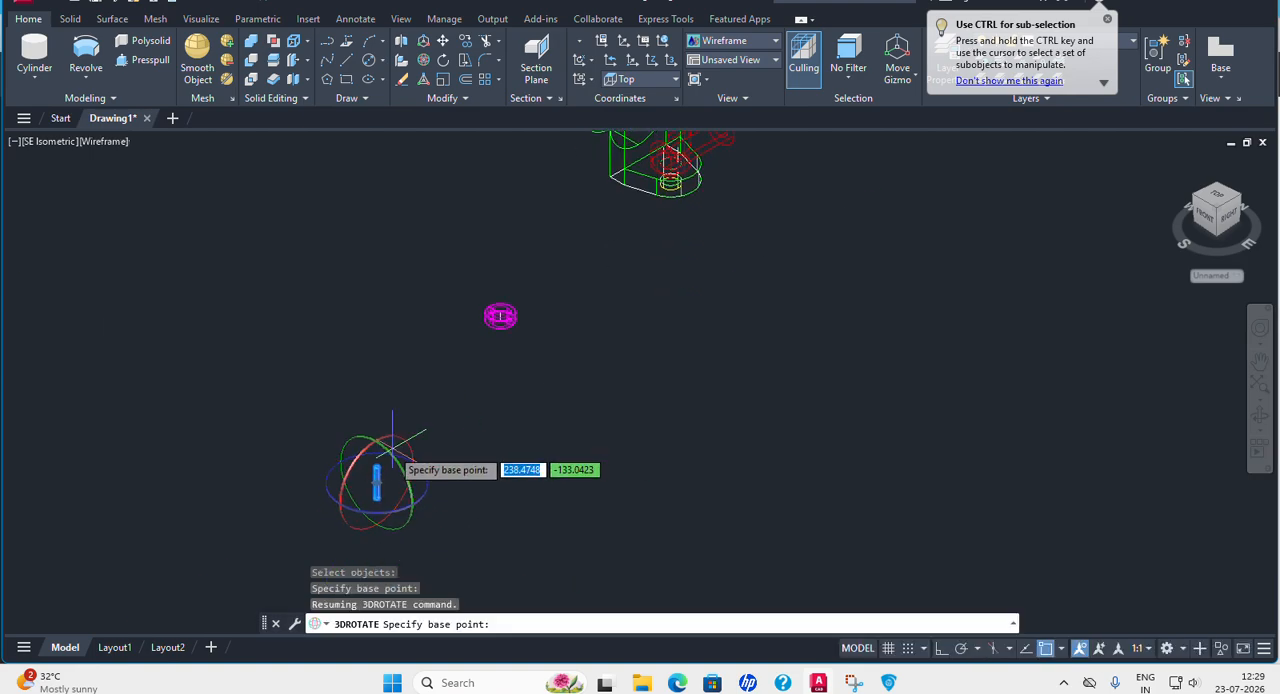
left_click(395, 436)
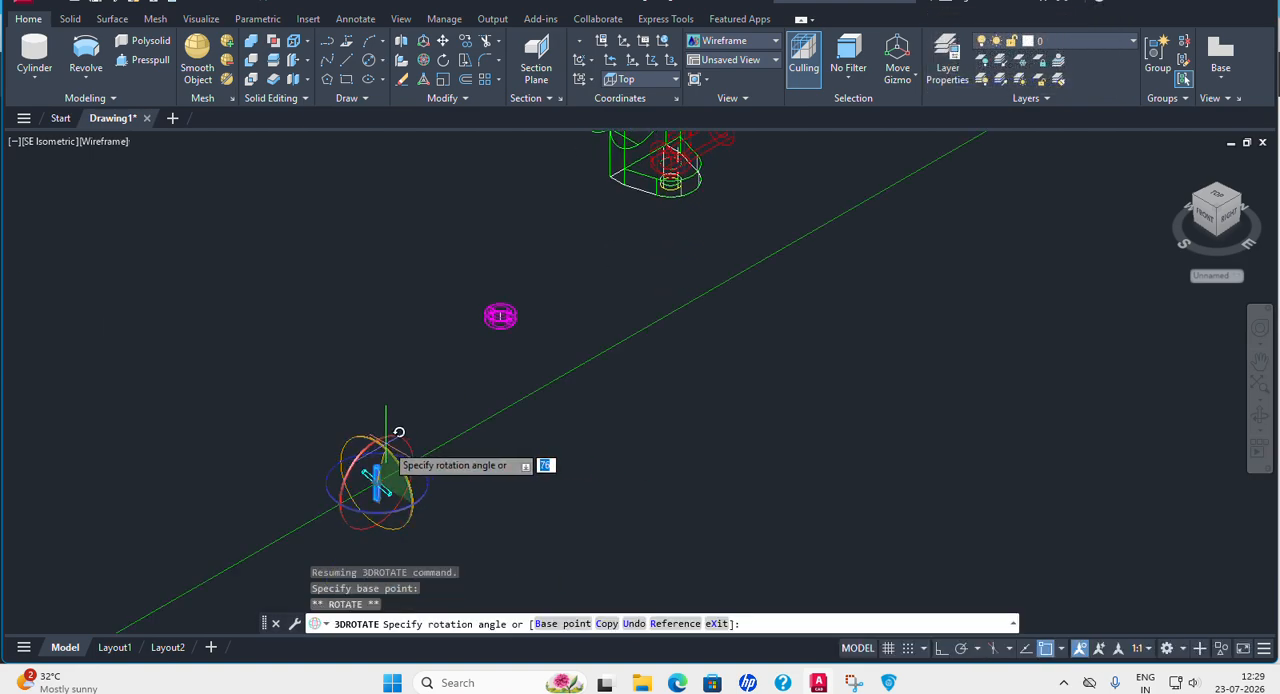
type("90")
key("Return")
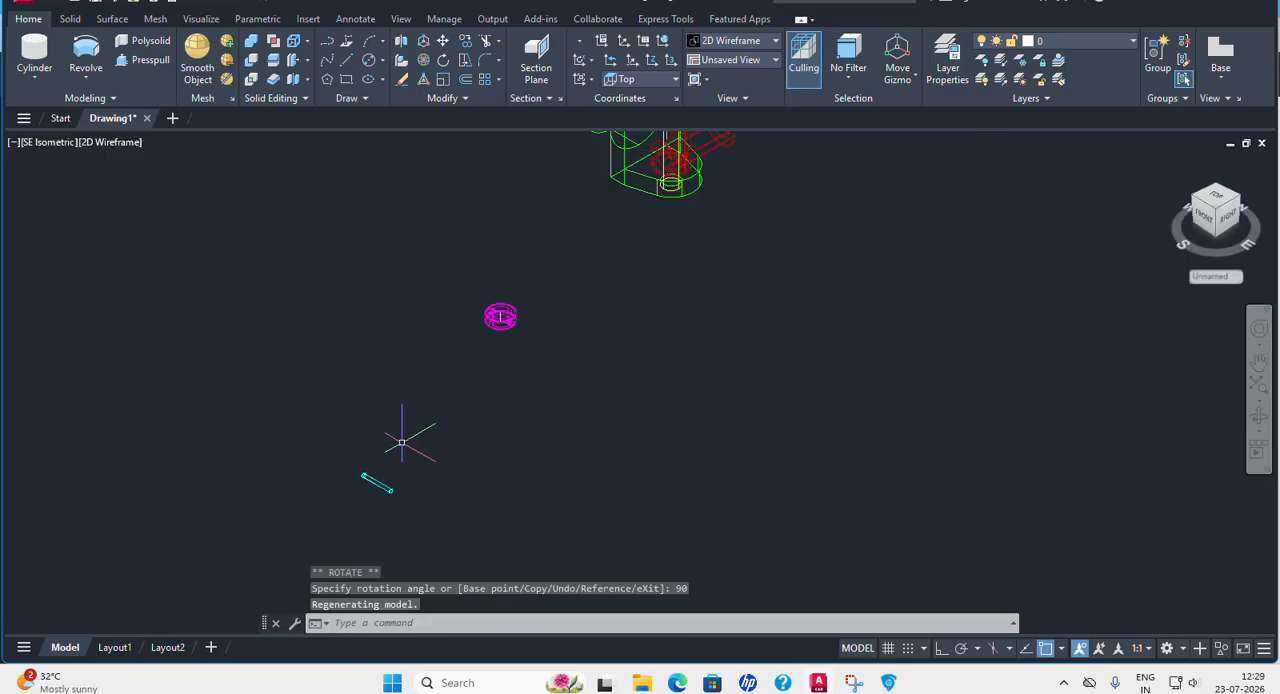
left_click(443, 41)
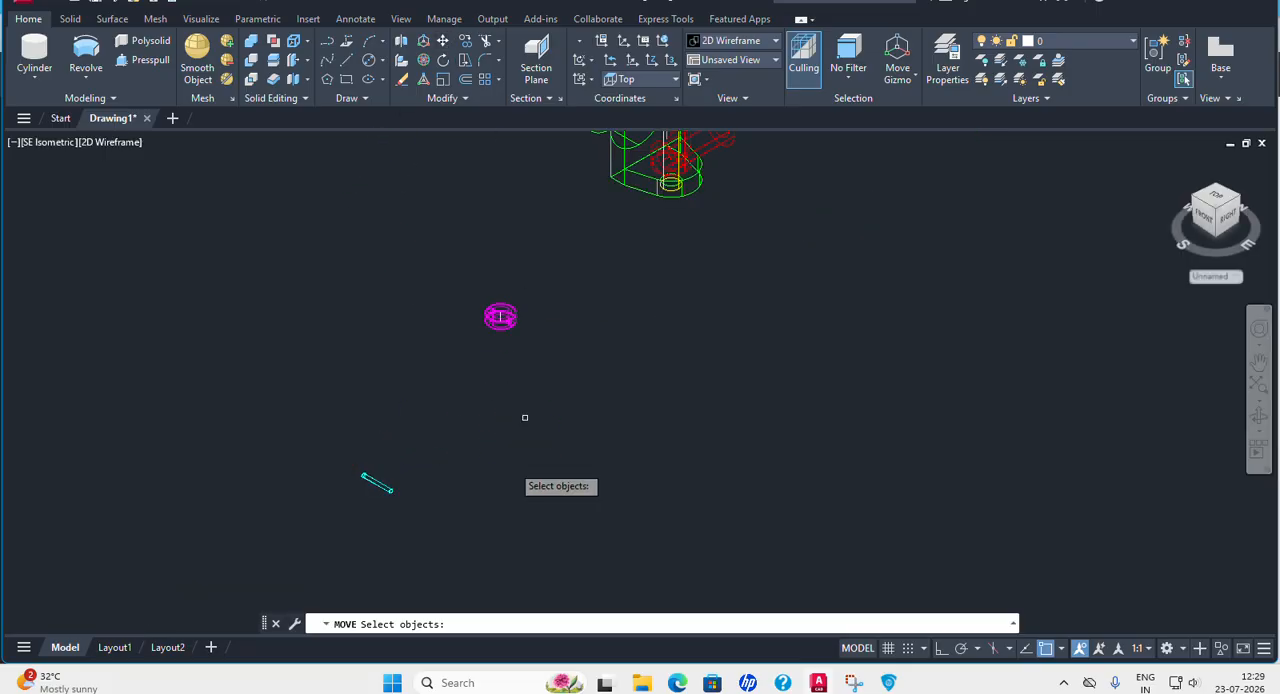
left_click(388, 486)
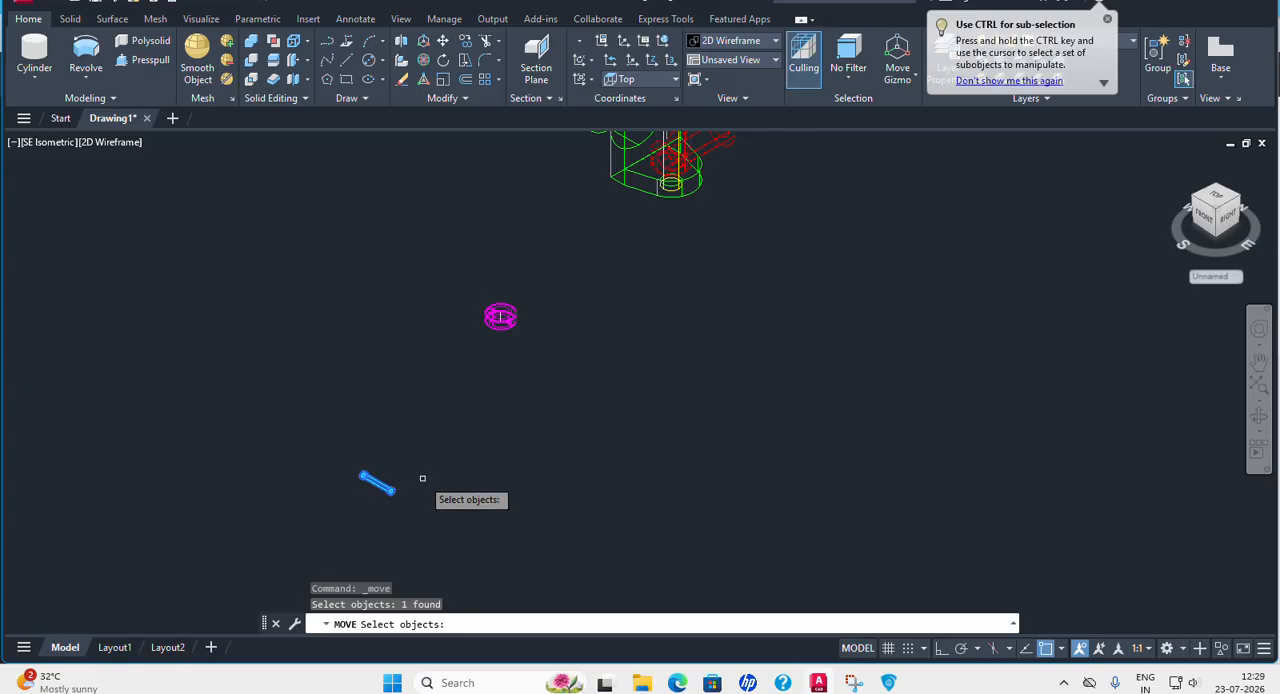
right_click(424, 479)
right_click(426, 497)
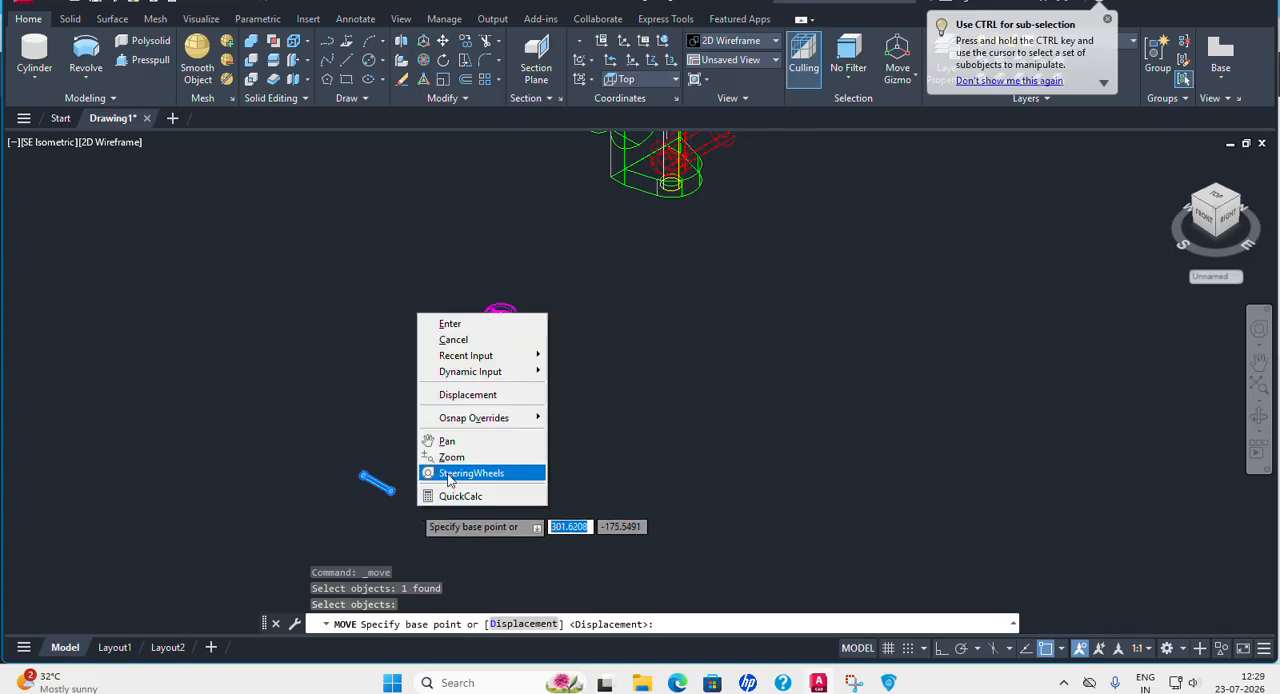
left_click(450, 324)
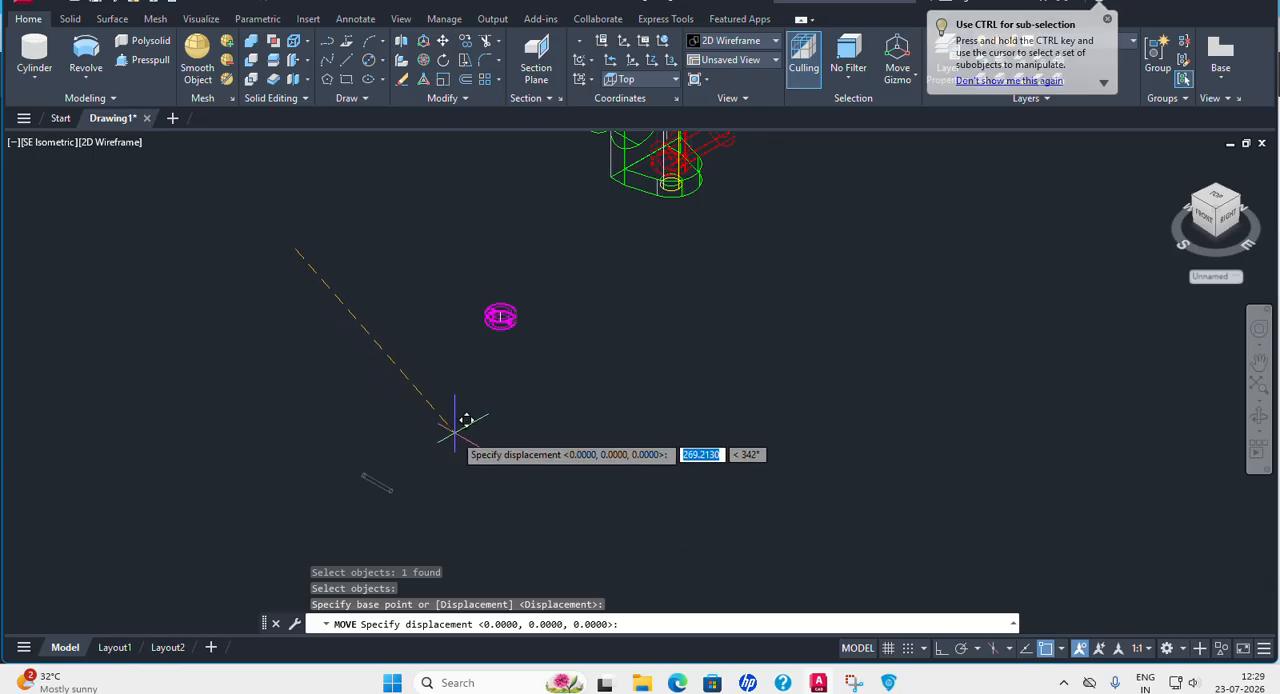
key("Escape")
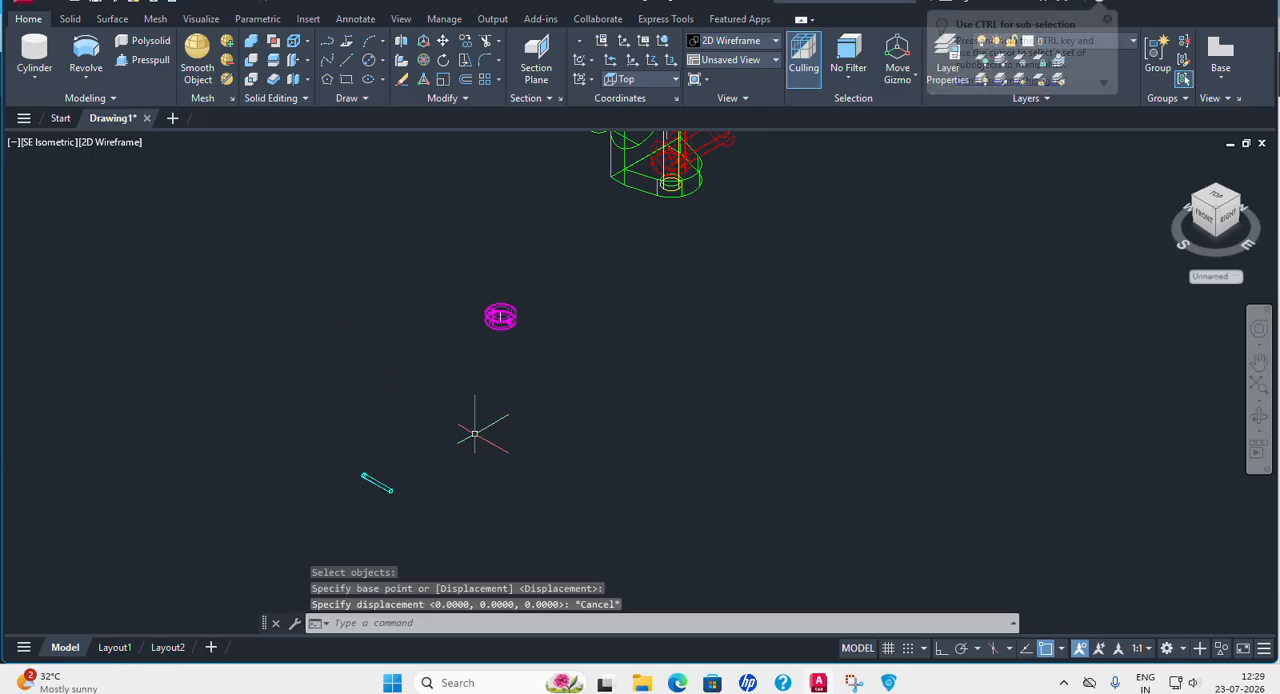
Move the cyan pin from the centre of its near end to the midpoint of the magenta collar's vertical axis line.
left_click(443, 41)
left_click(378, 483)
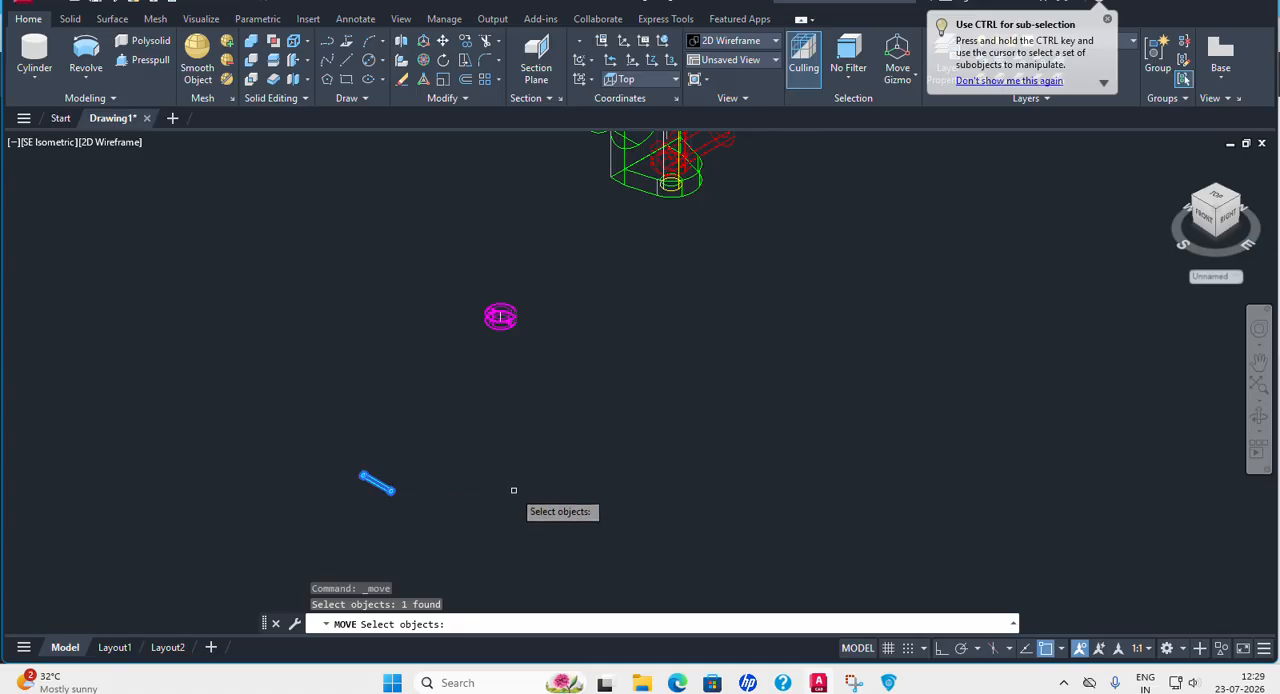
key("Return")
scroll(460, 460, "up", 8)
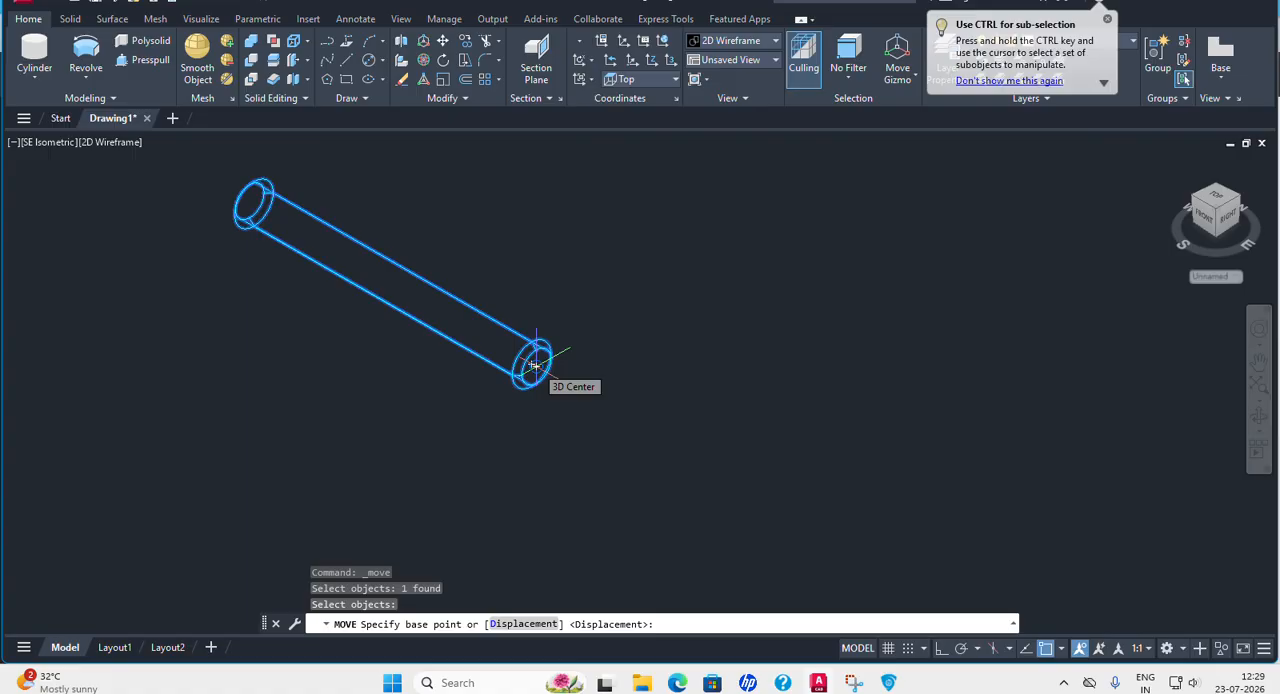
left_click(536, 366)
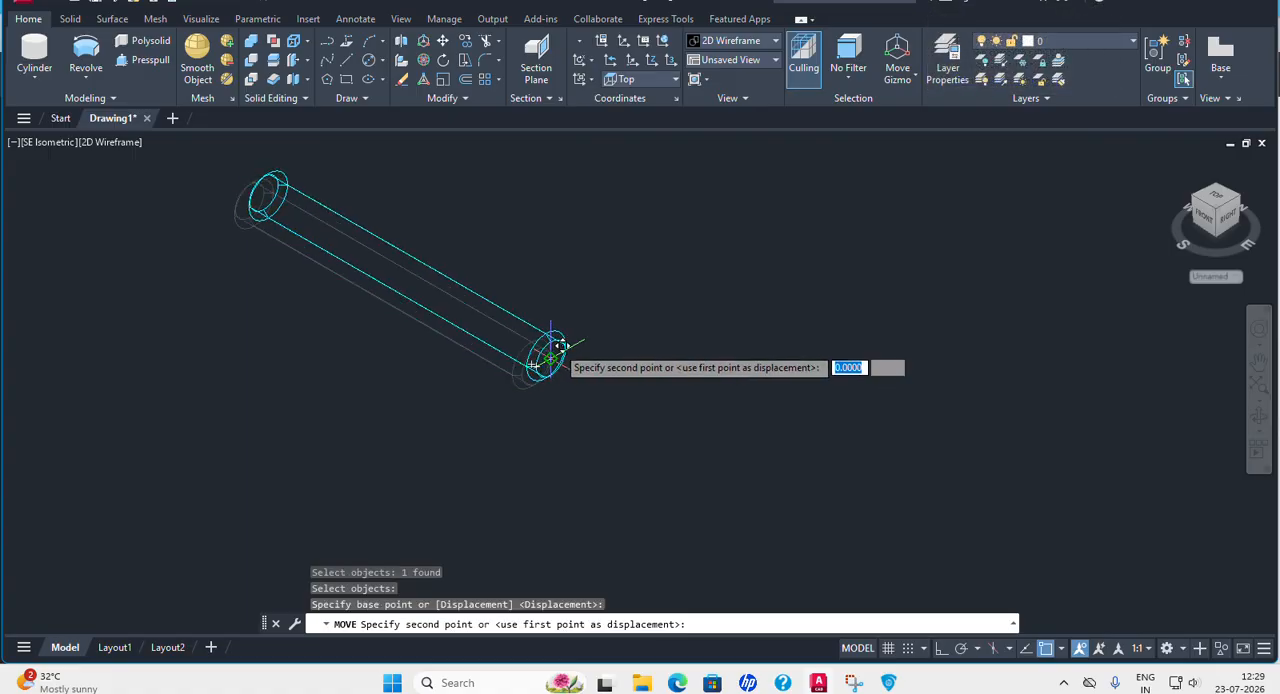
scroll(474, 531, "up", 3)
scroll(486, 423, "down", 6)
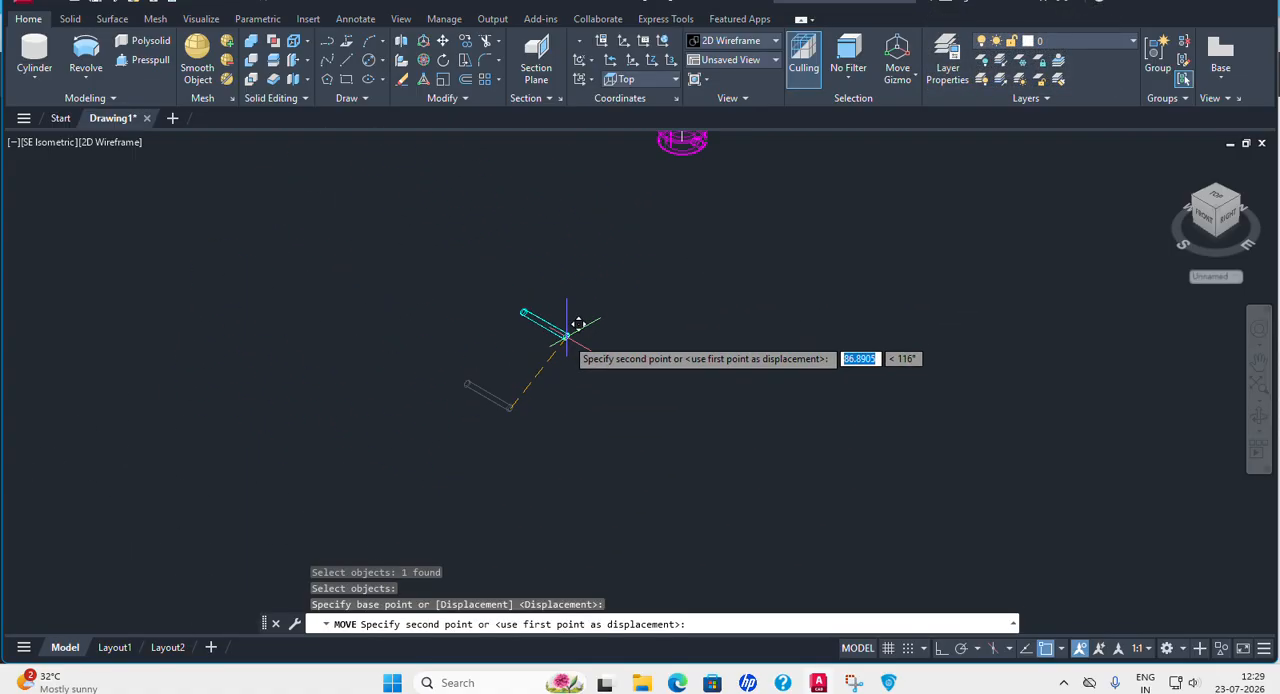
scroll(443, 391, "up", 10)
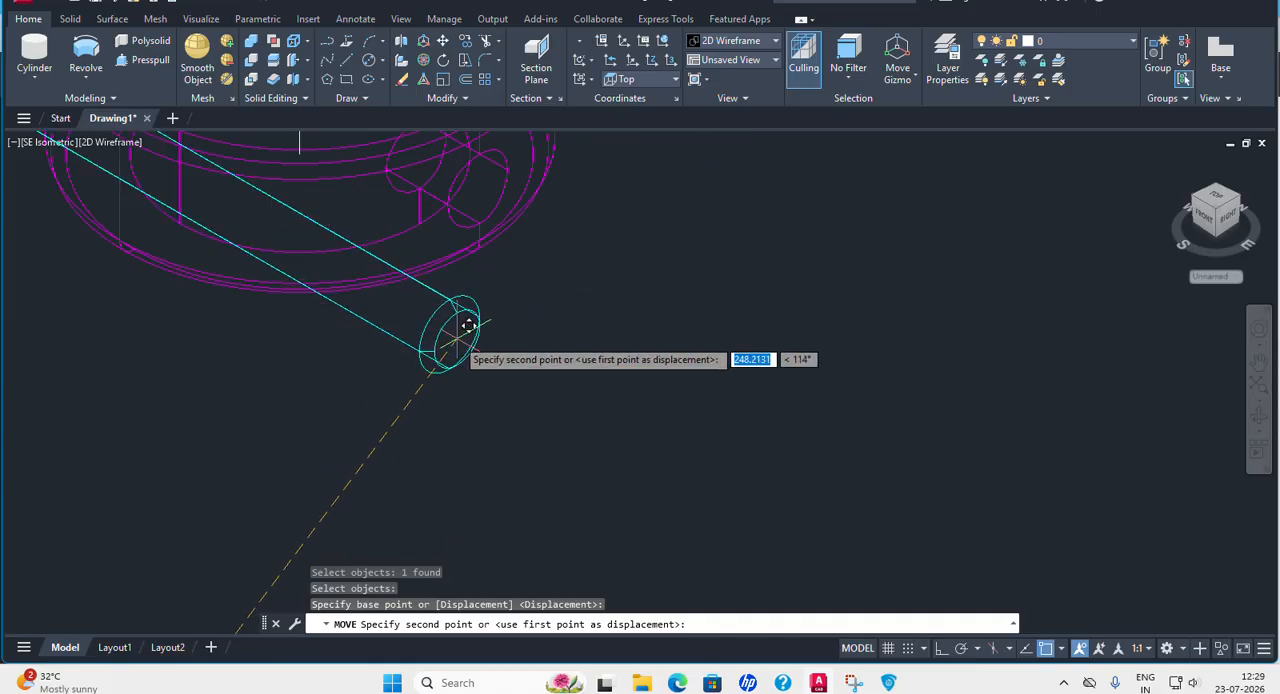
middle_click_drag(540, 300, 497, 457)
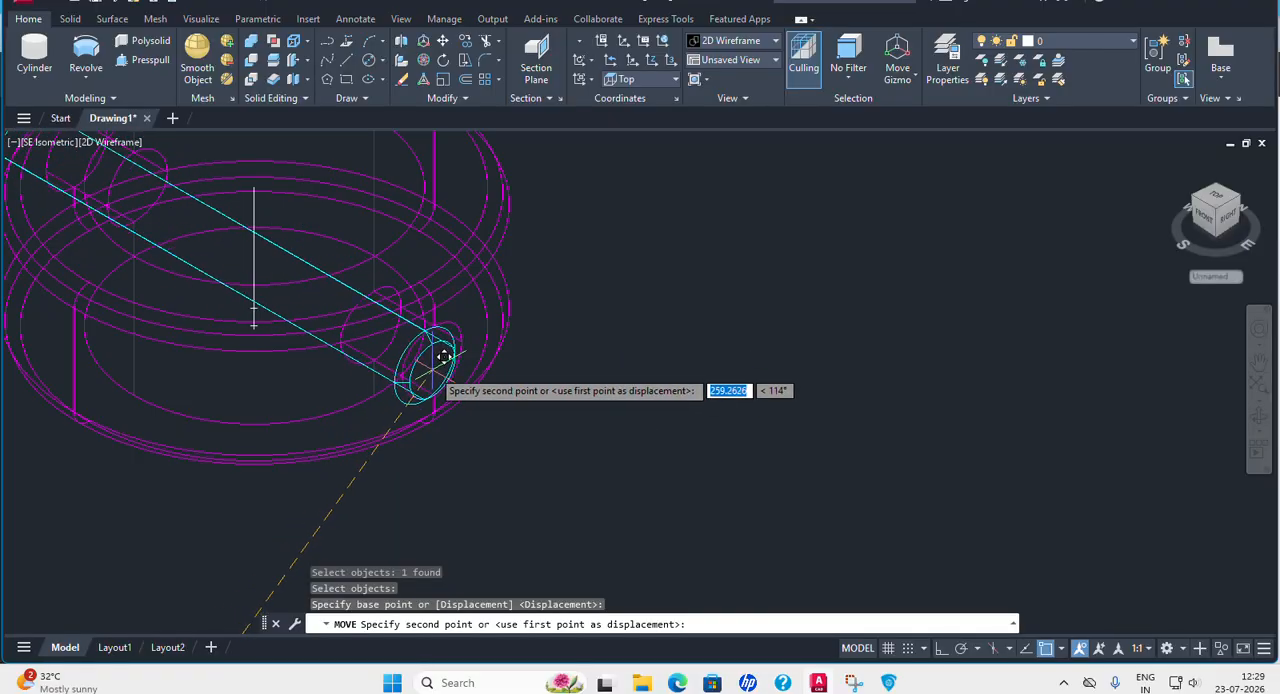
left_click(255, 255)
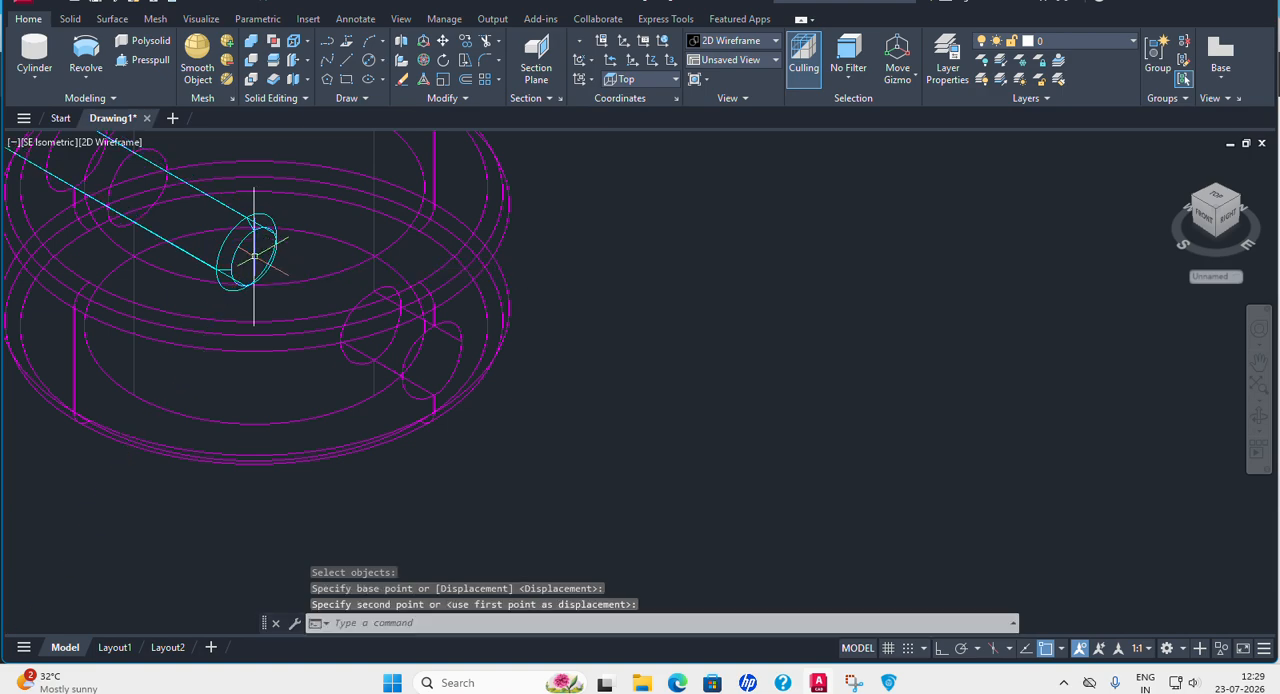
scroll(280, 250, "down", 4)
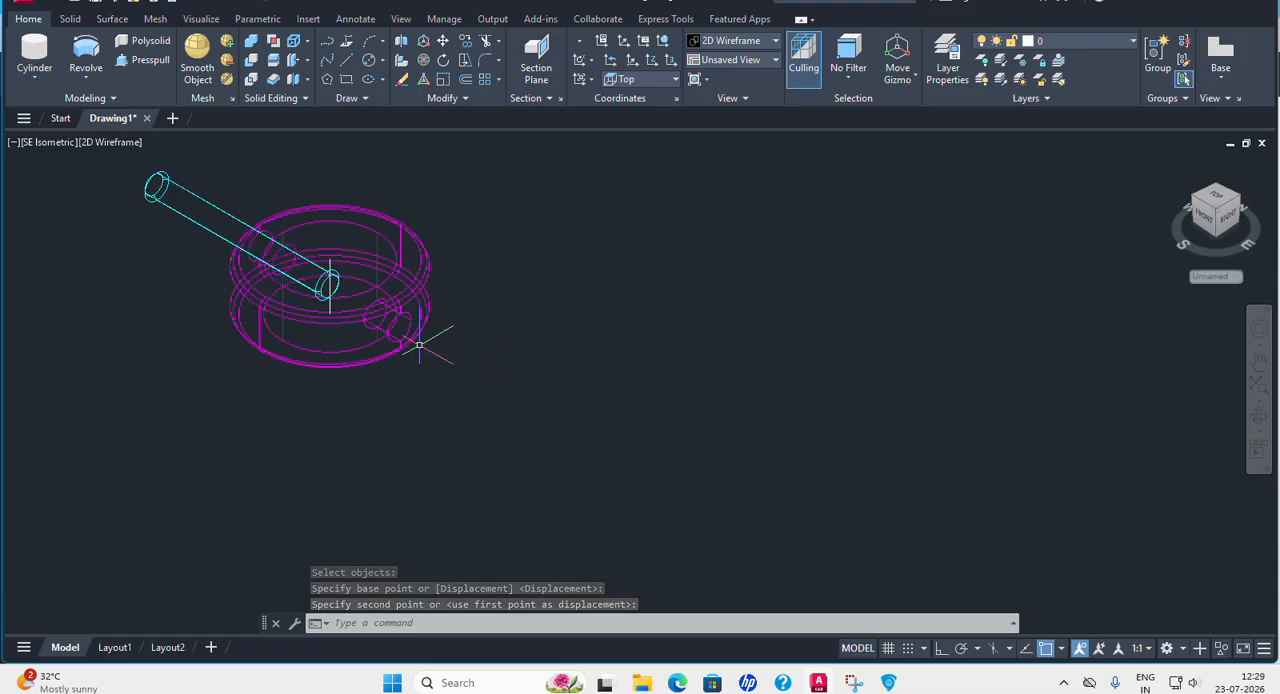
Check the drawing of Part No. 4, the Collar, in 11.pdf and return to the AutoCAD model.
mouse_move(886, 688)
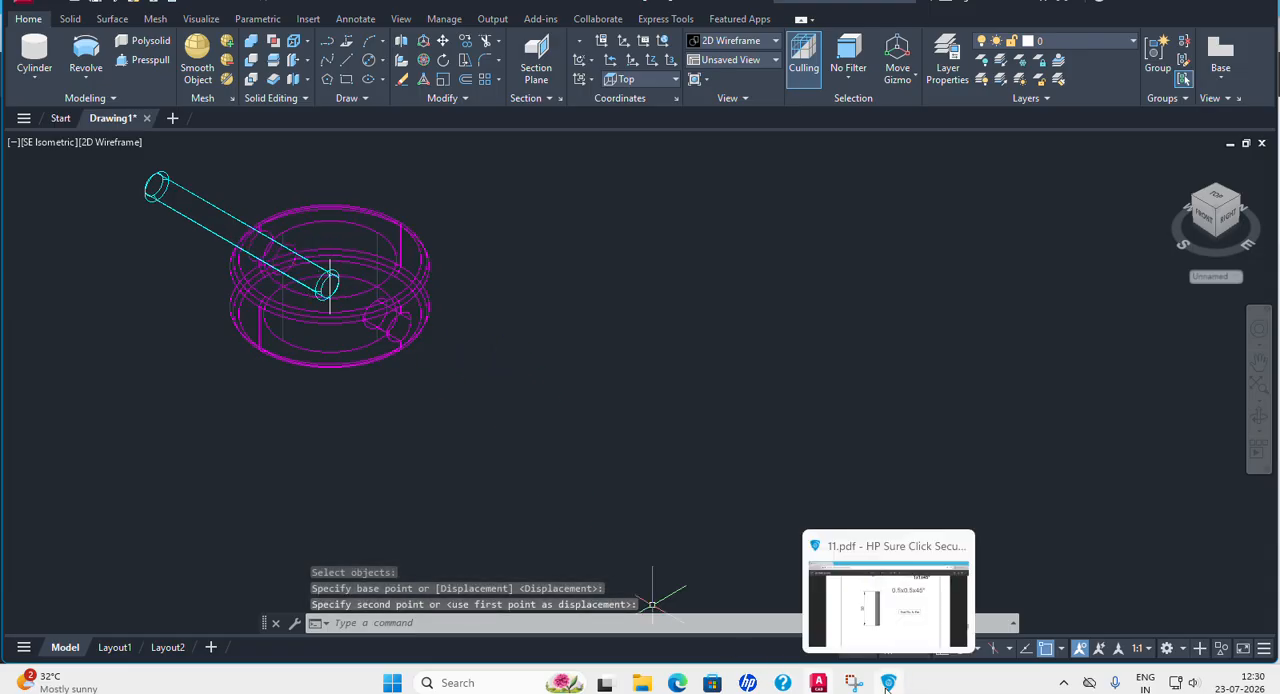
left_click(886, 684)
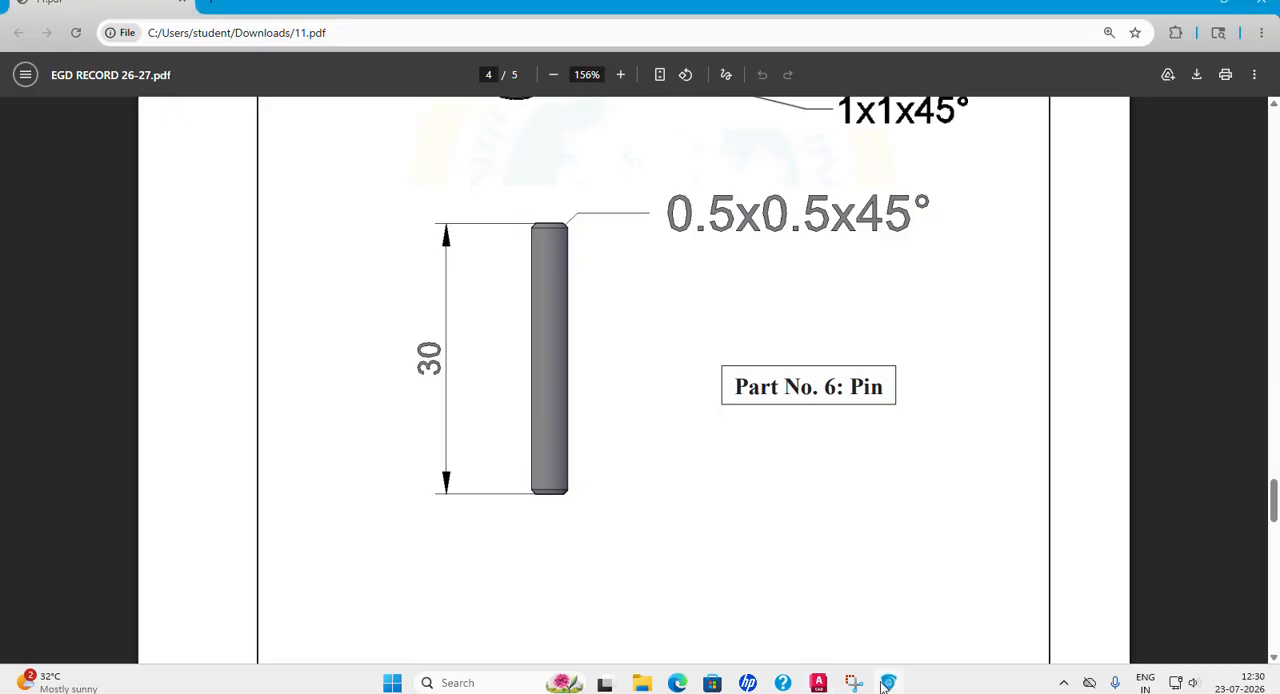
scroll(775, 480, "up", 15)
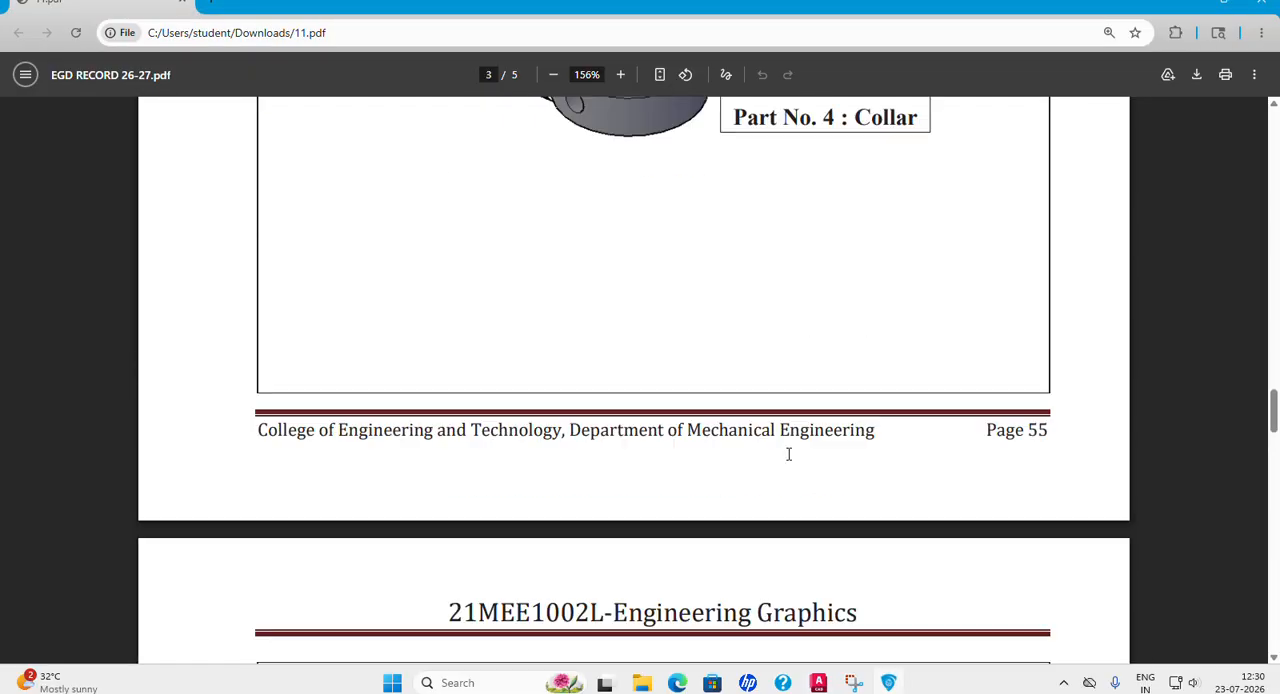
scroll(788, 452, "down", 3)
scroll(790, 457, "down", 3)
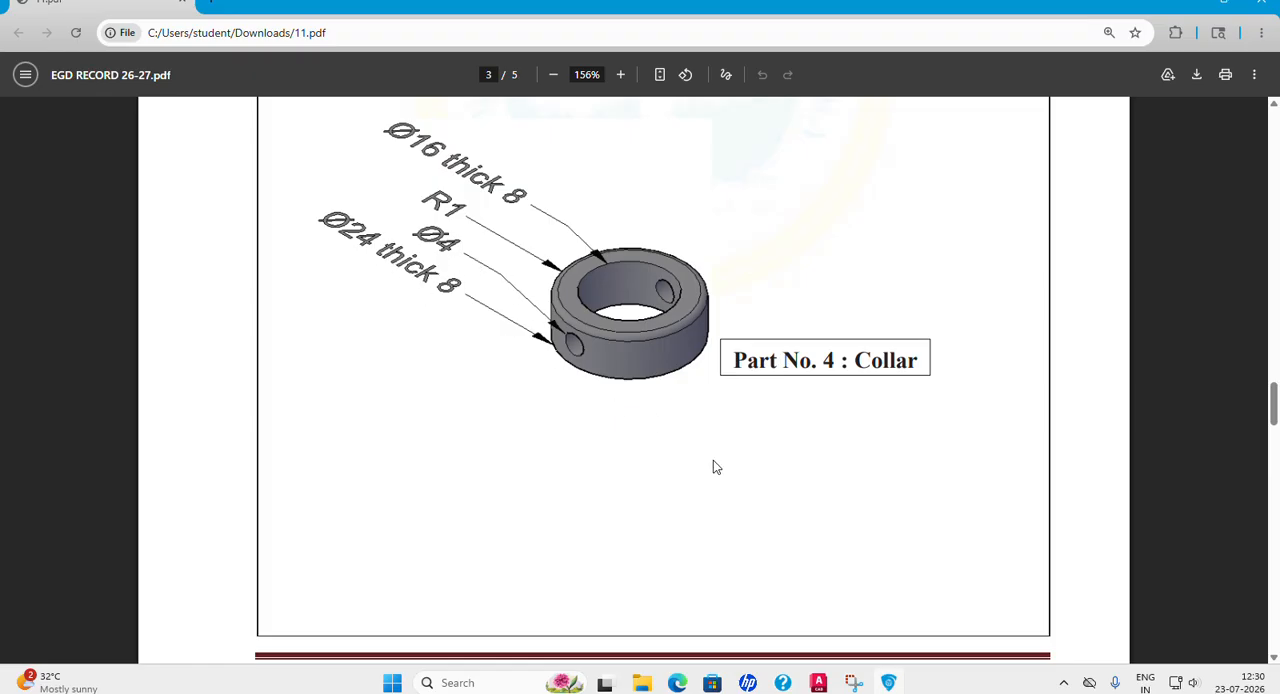
left_click(818, 683)
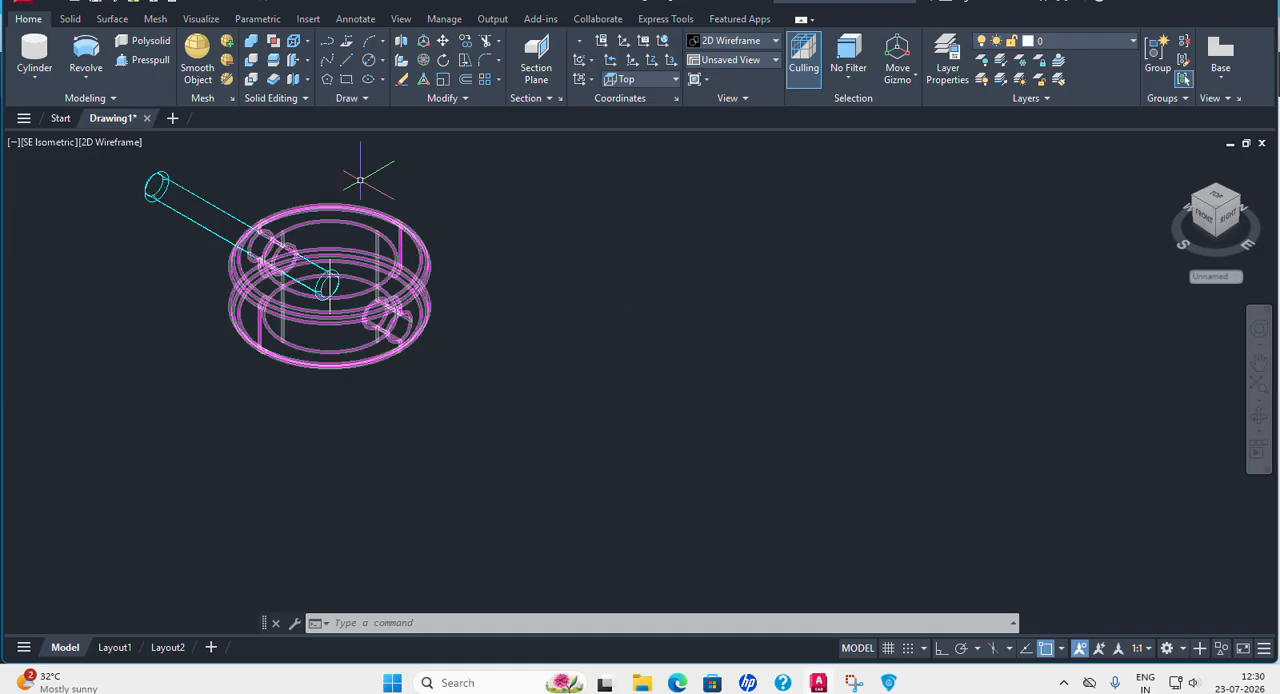
With Ortho on, move the cyan pin along the X axis so it passes through both side holes of the magenta collar.
left_click(445, 42)
left_click(203, 207)
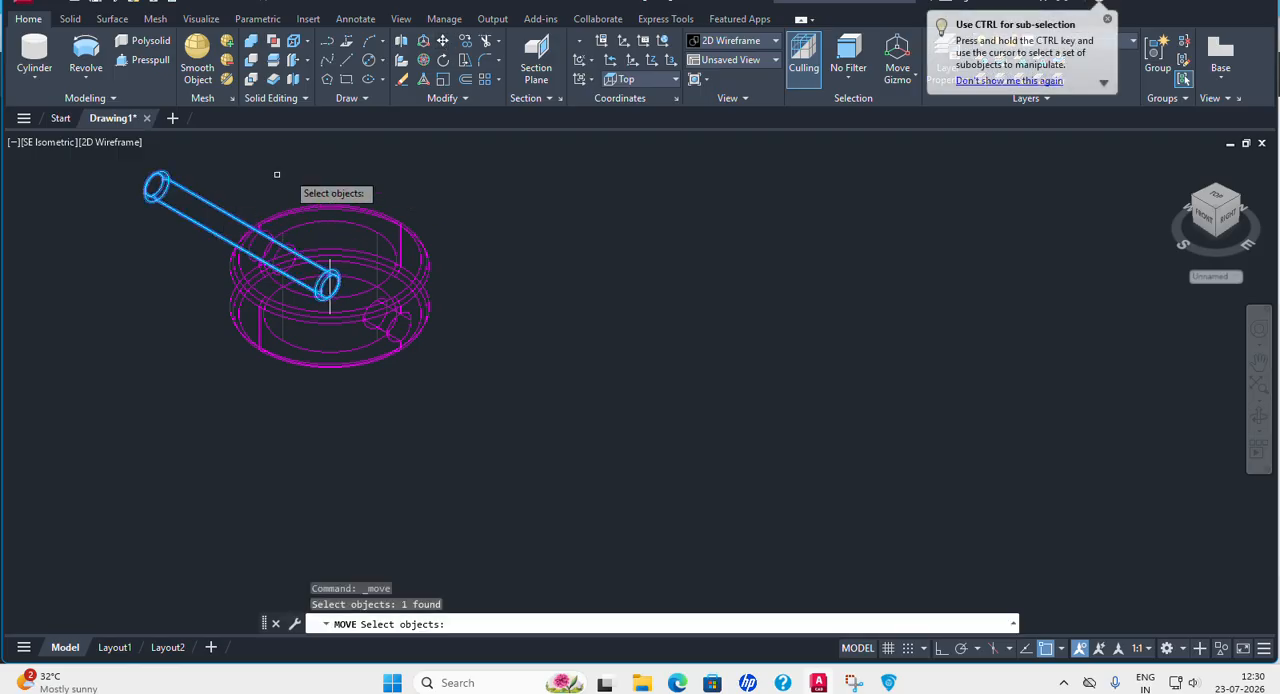
type("v")
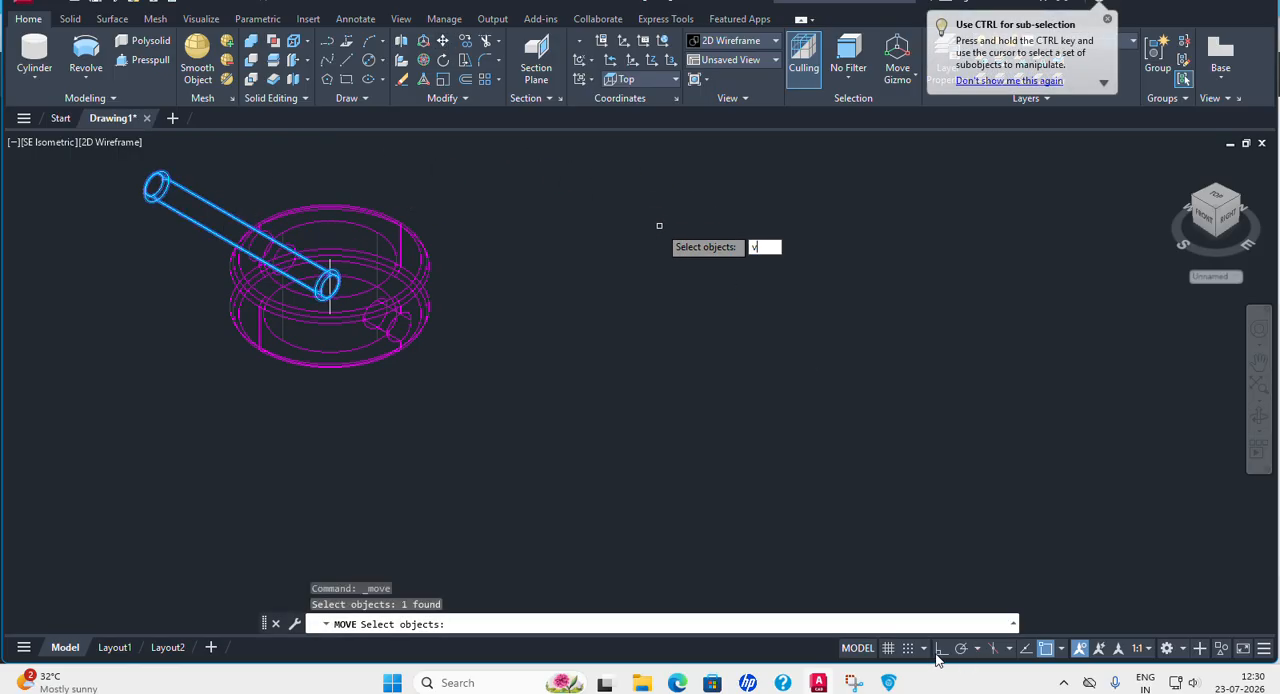
key("Return")
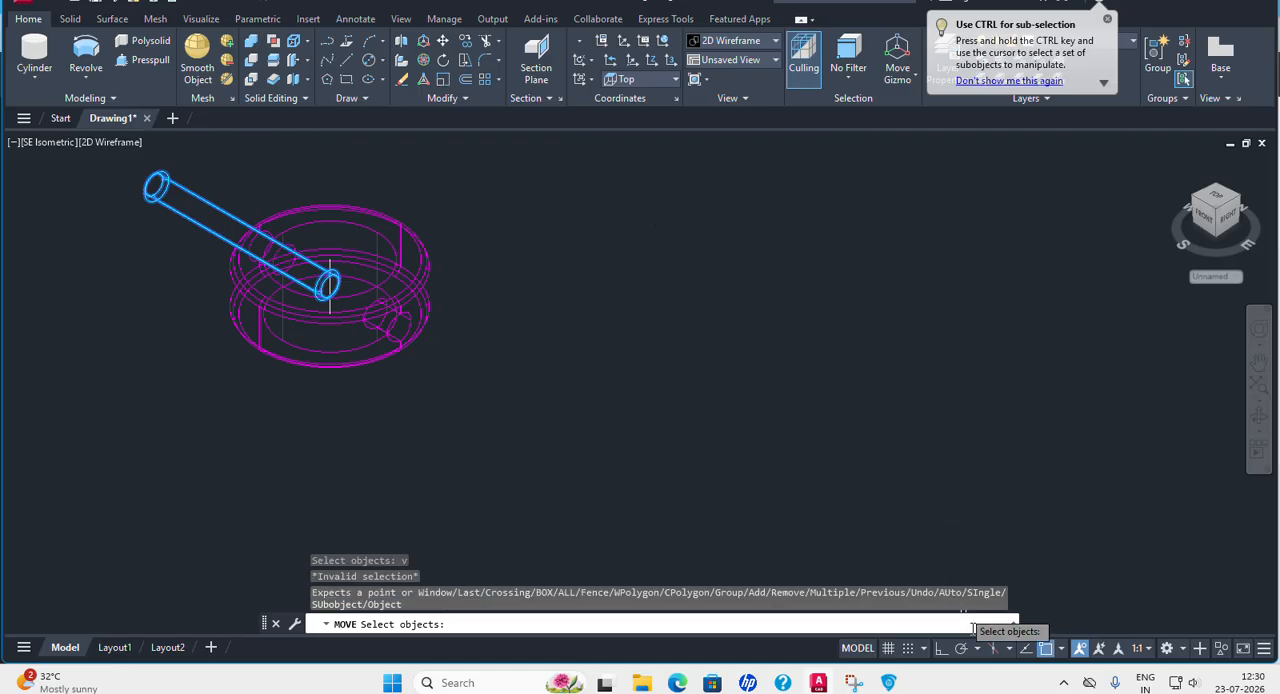
left_click(940, 651)
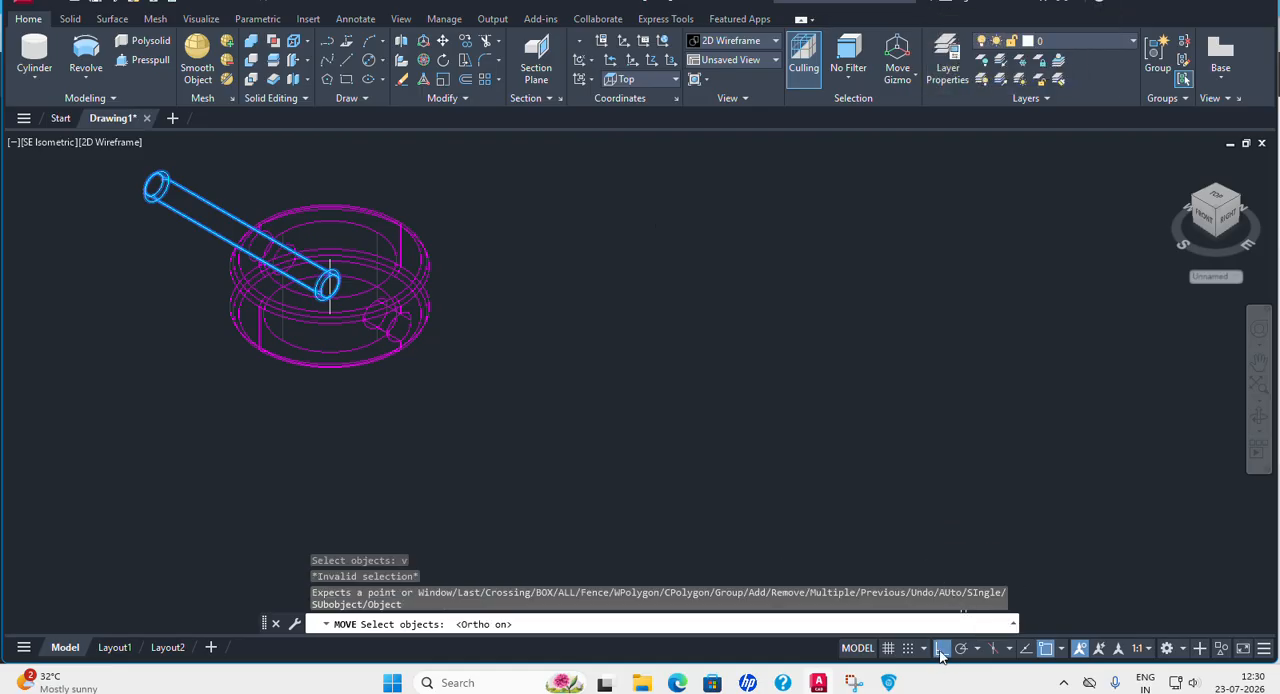
left_click(218, 209)
key("Return")
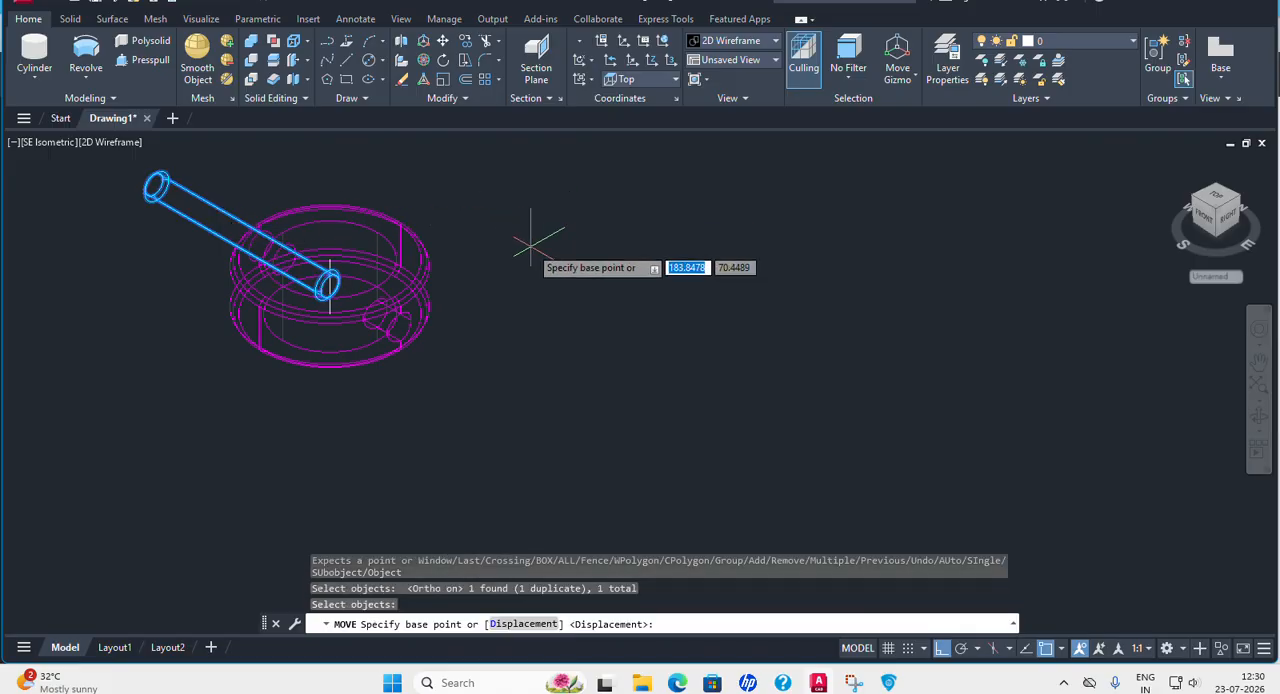
left_click(531, 244)
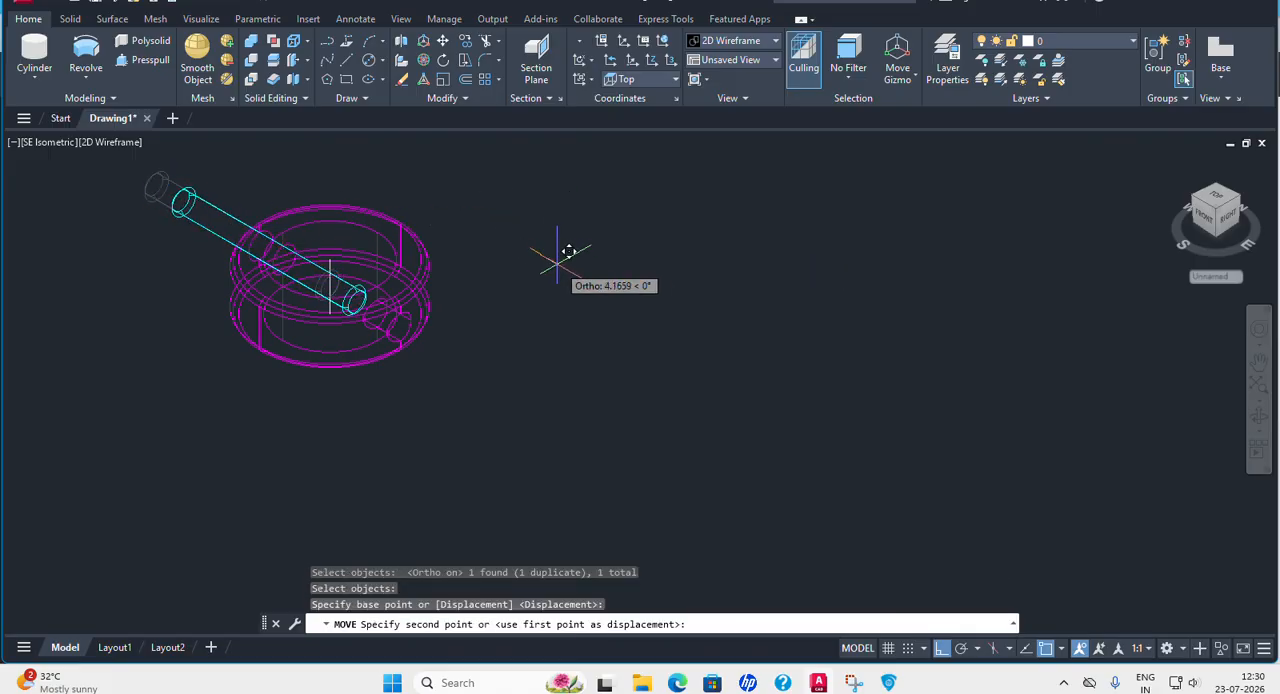
left_click(613, 295)
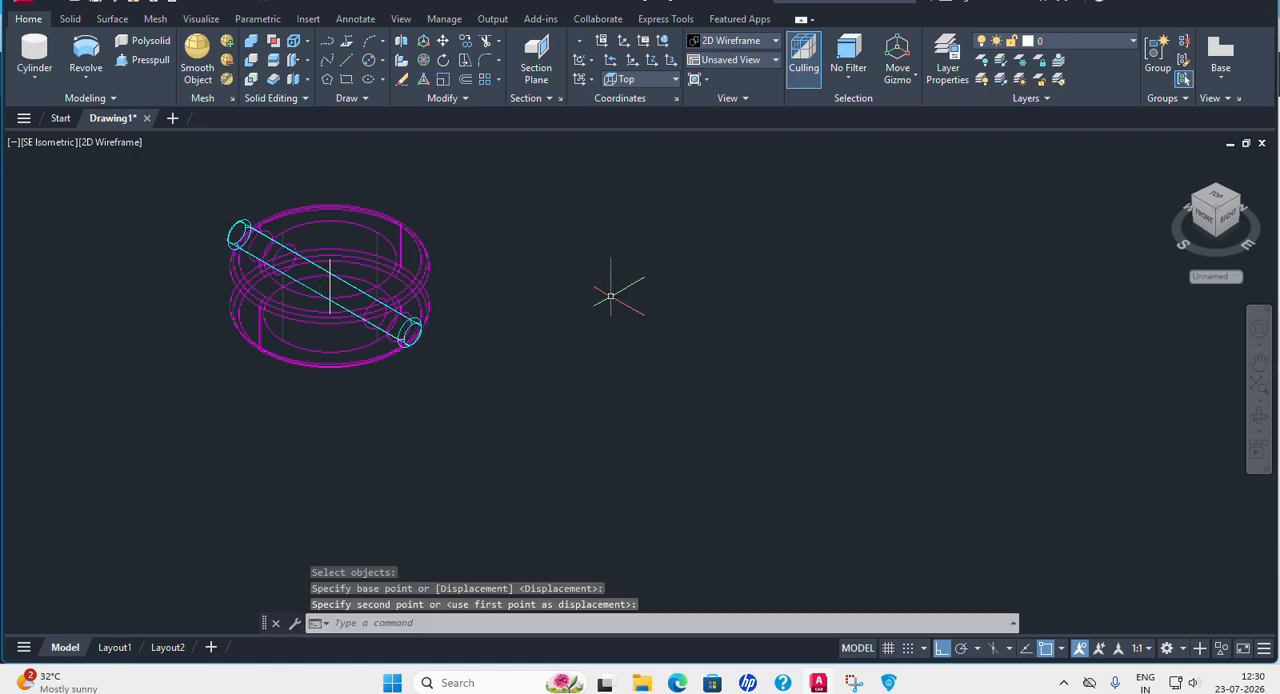
Move the collar and cyan pin together, with Ortho off, from the collar's top centre to the centre of the yellow pin's lower end.
scroll(536, 274, "down", 4)
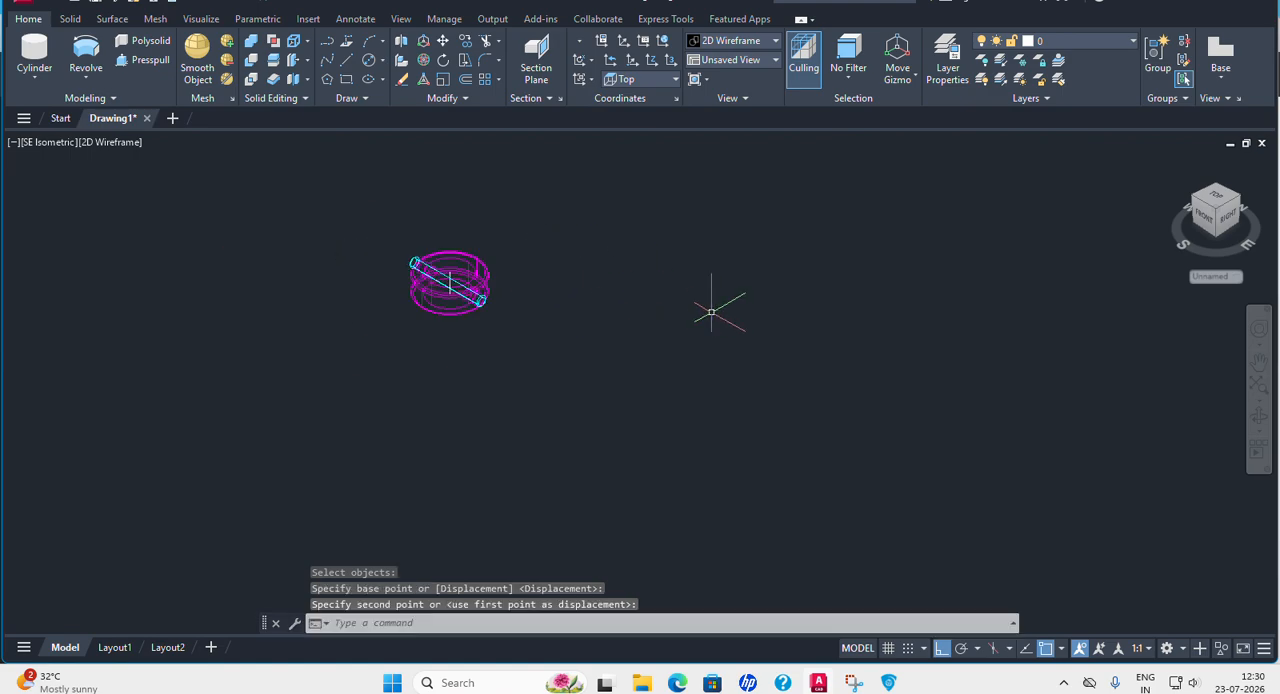
middle_click_drag(713, 314, 580, 423)
scroll(580, 440, "down", 3)
middle_click_drag(757, 363, 694, 376)
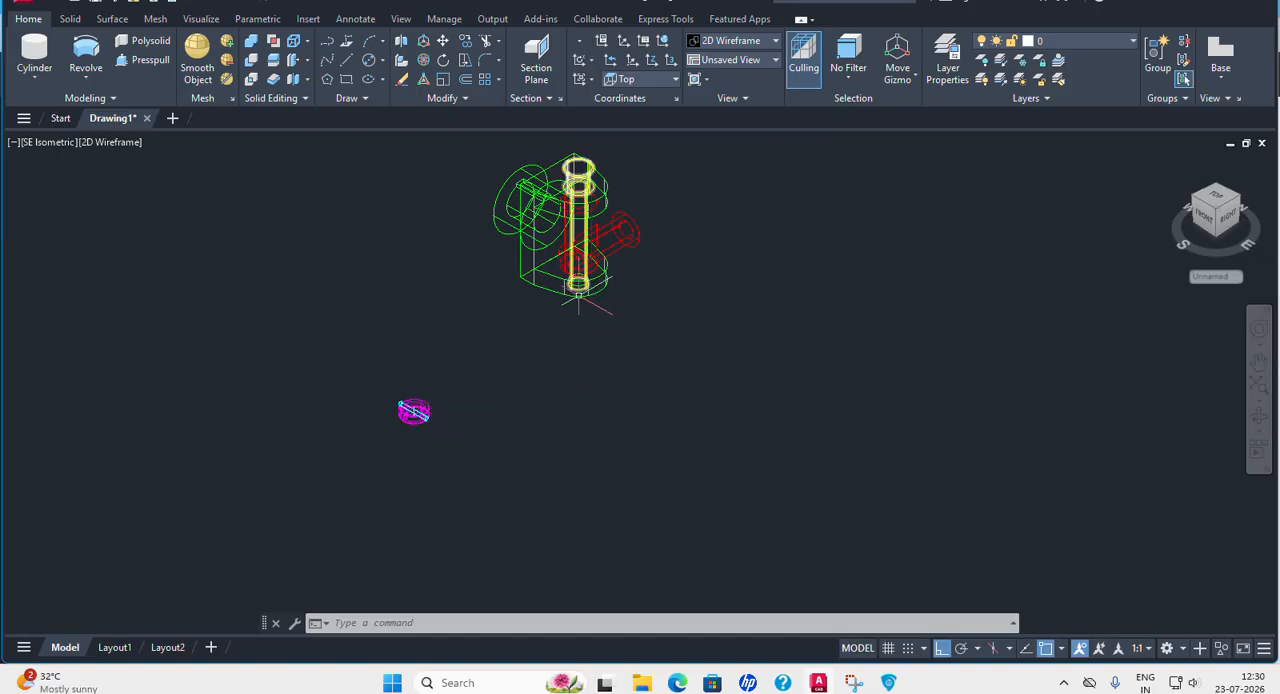
left_click(444, 40)
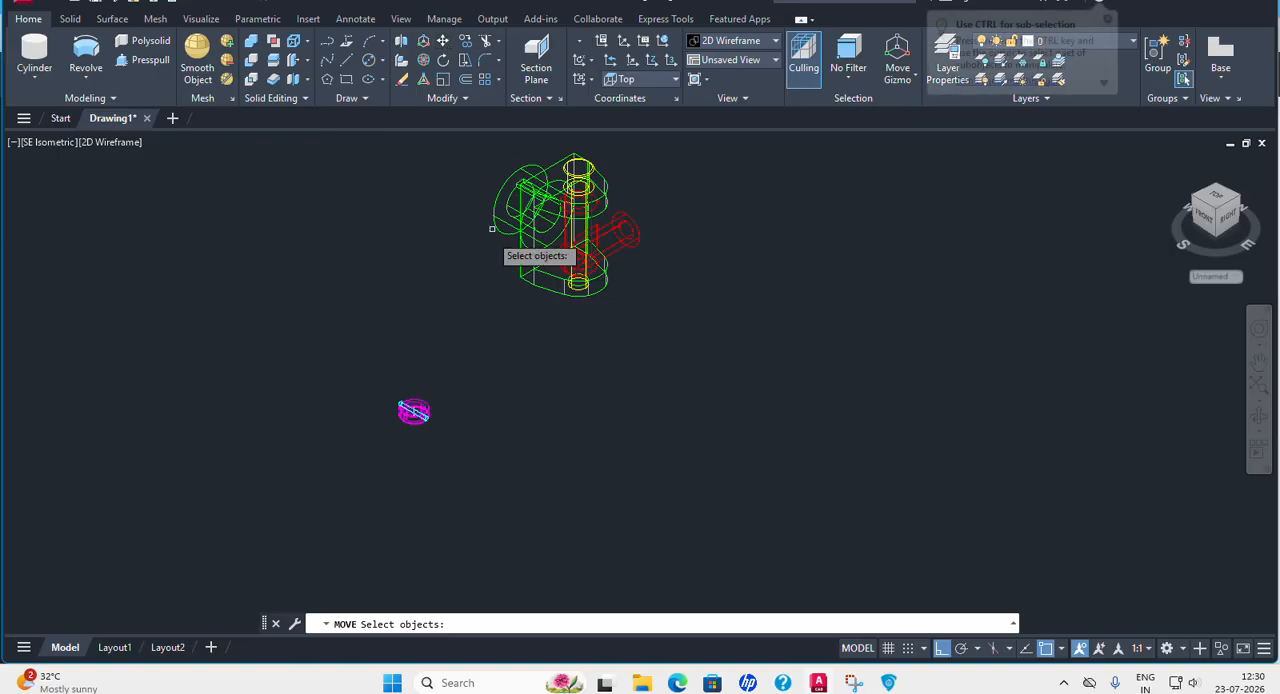
left_click(318, 364)
left_click(431, 404)
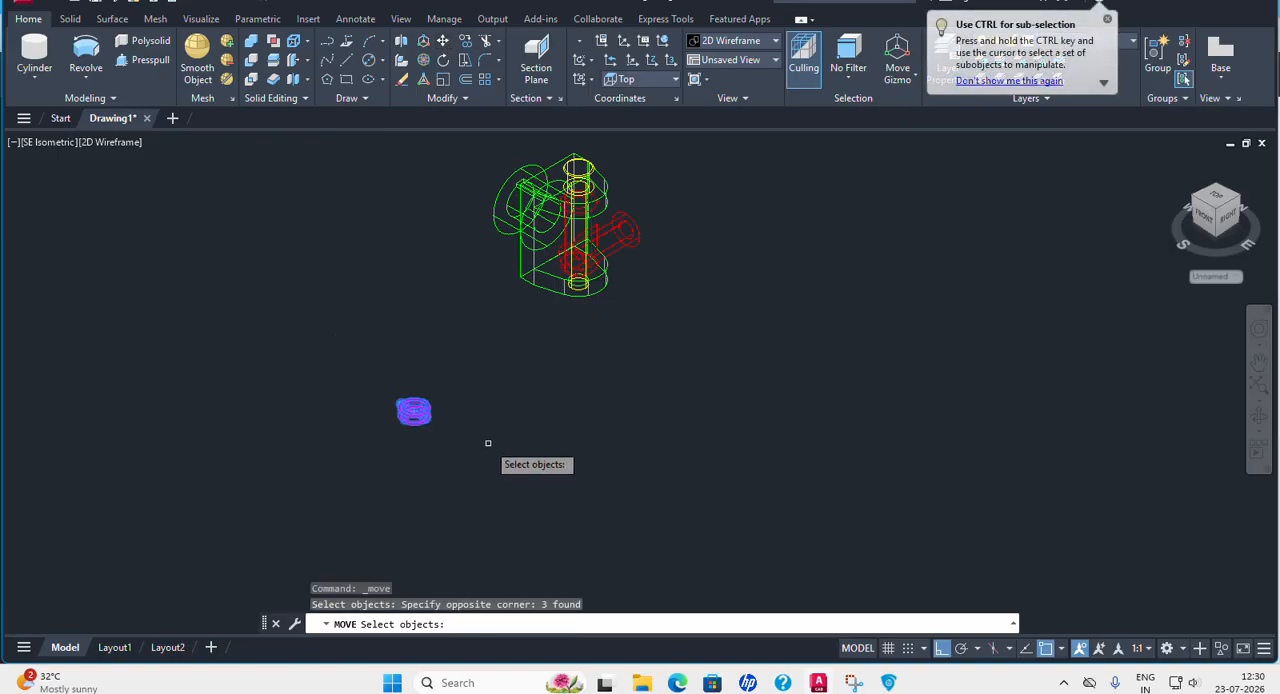
key("Return")
scroll(390, 430, "up", 5)
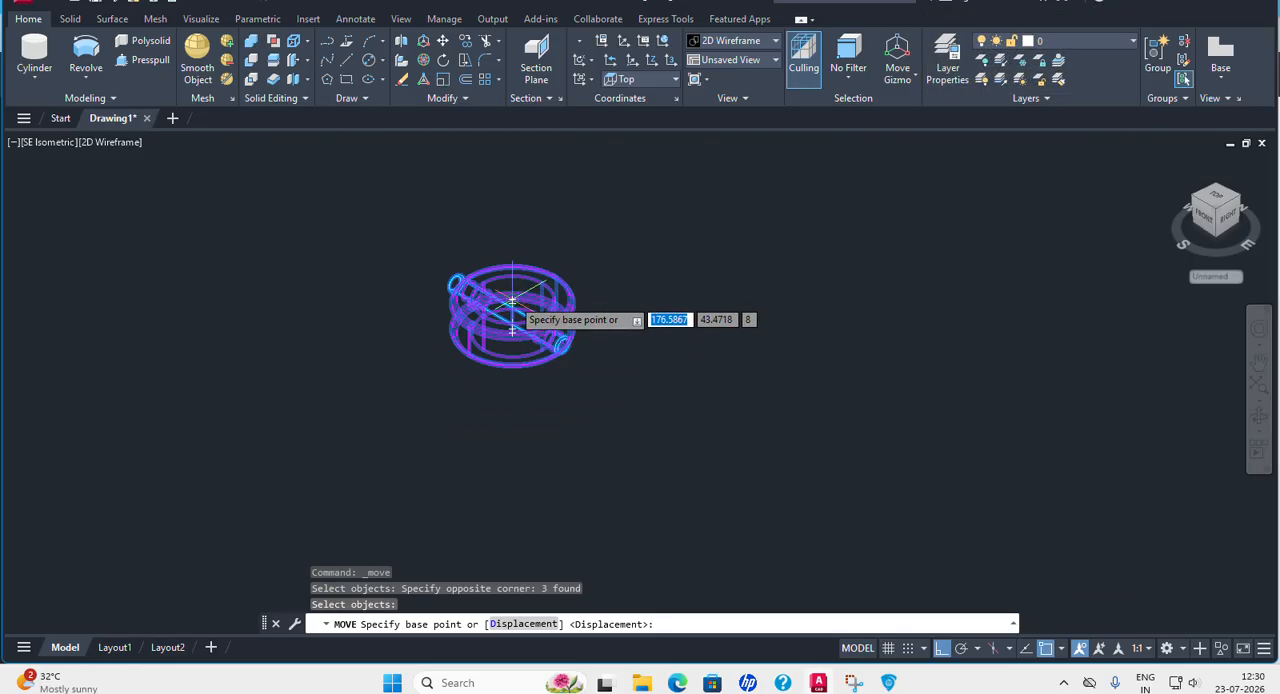
left_click(512, 300)
middle_click_drag(786, 177, 650, 362)
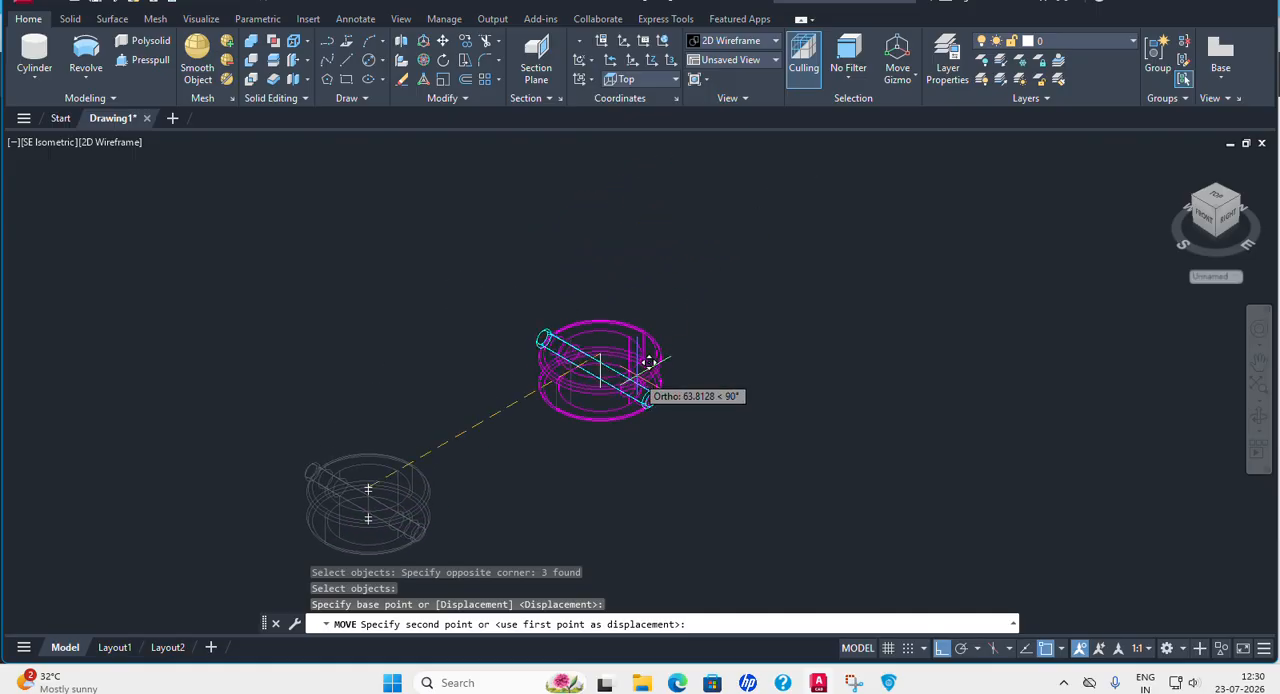
key("F8")
middle_click_drag(785, 268, 460, 560)
middle_click_drag(690, 431, 651, 457)
scroll(651, 457, "up", 2)
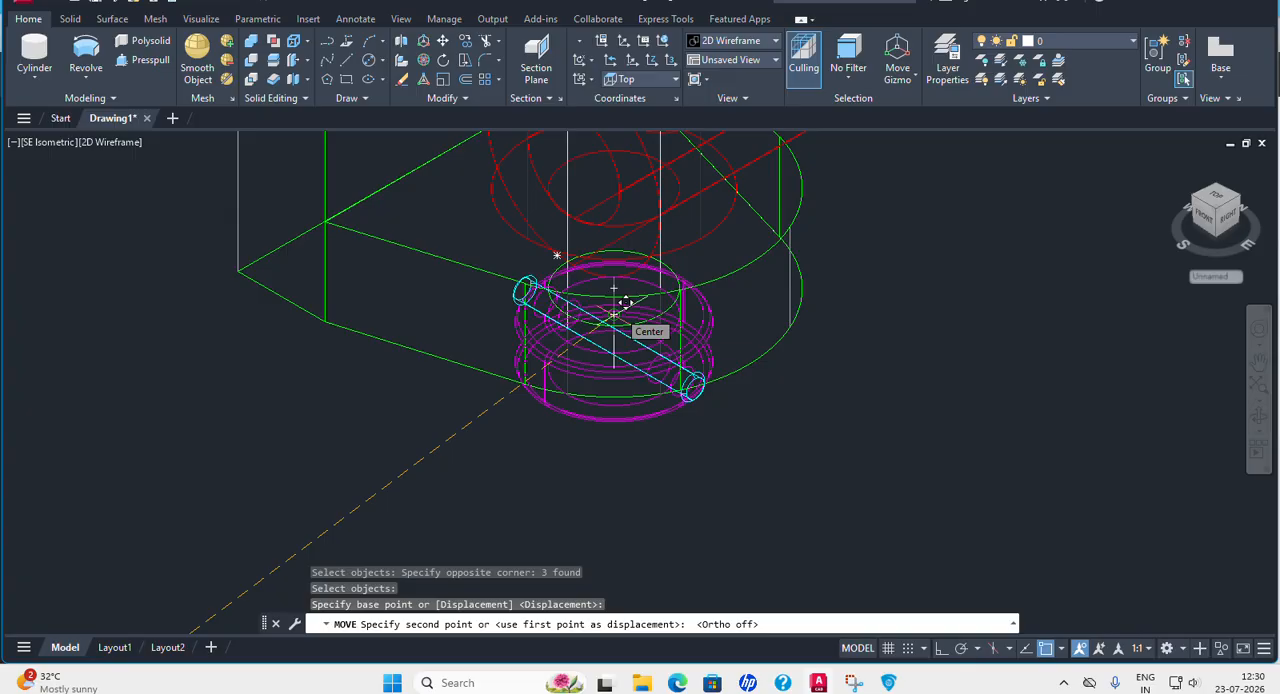
Examine the magenta collar and cyan pin against the green fork's lower face from the side and in the Front view.
middle_click_drag(844, 512, 725, 423)
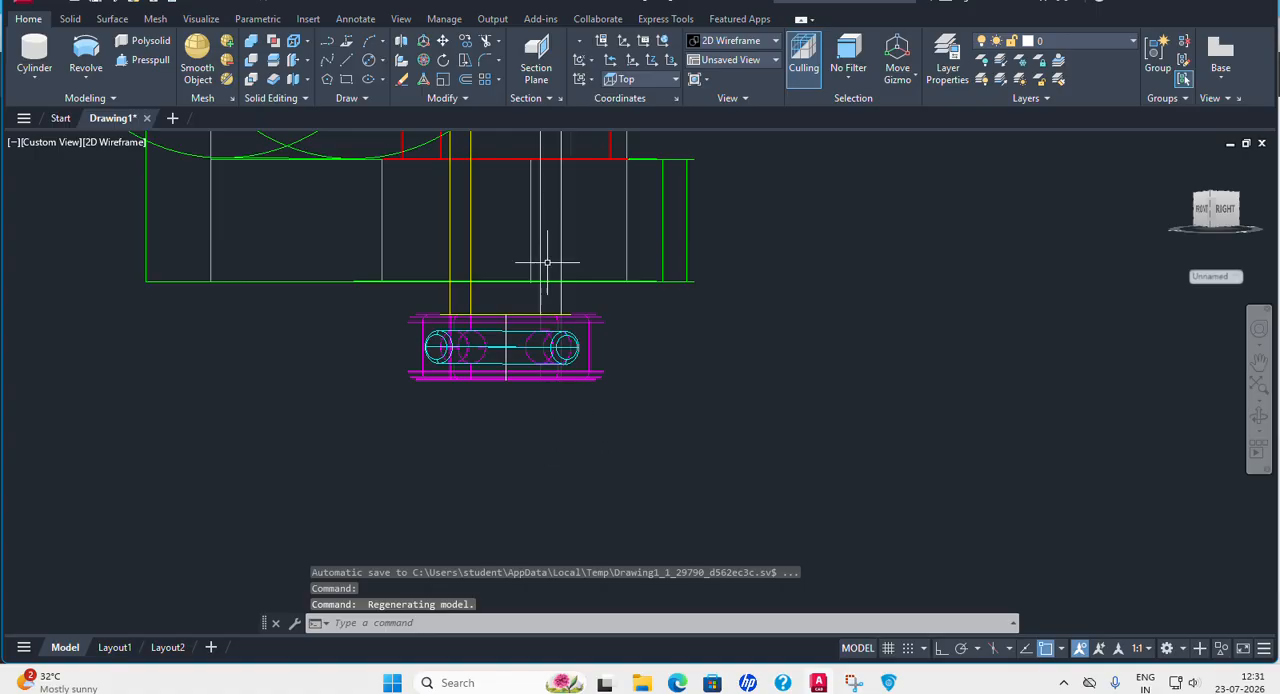
scroll(800, 374, "down", 4)
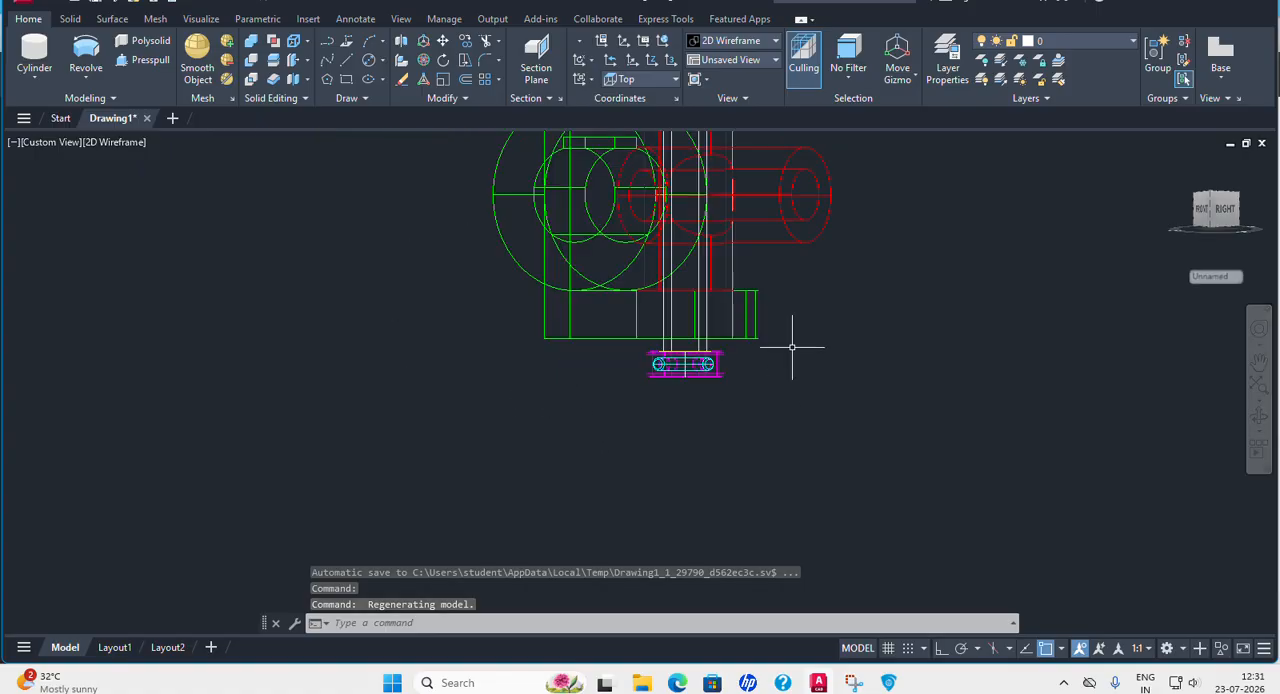
left_click(51, 142)
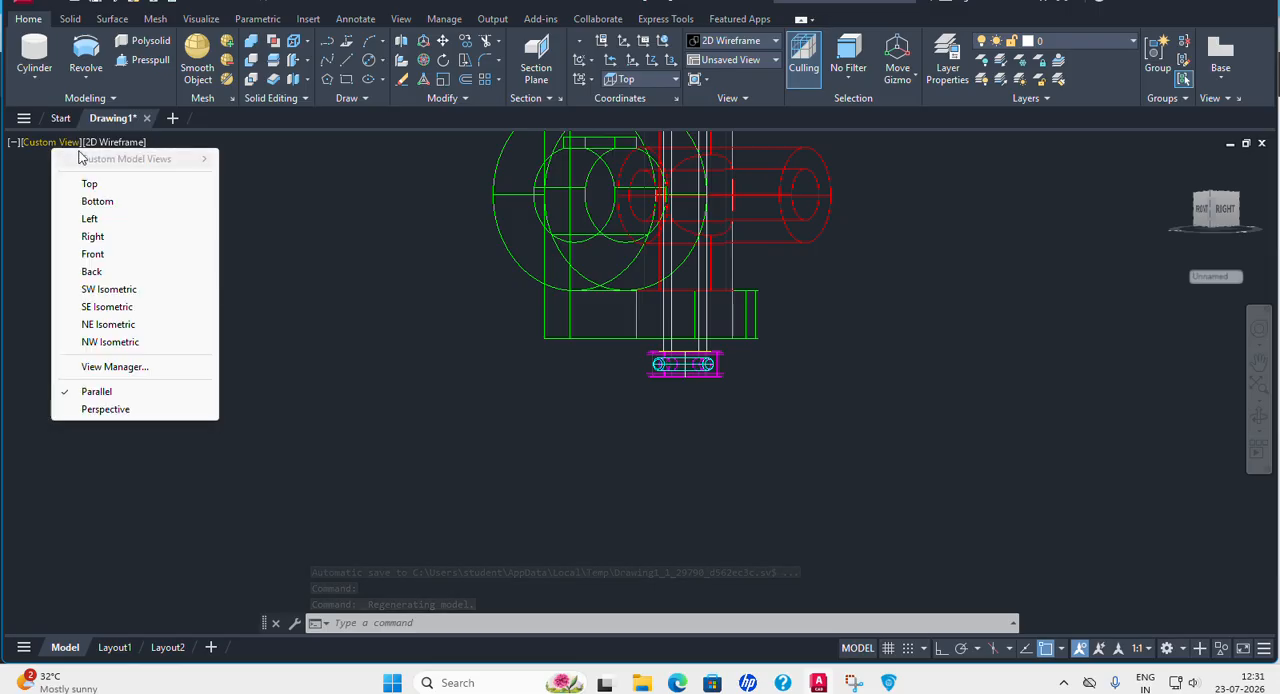
left_click(108, 307)
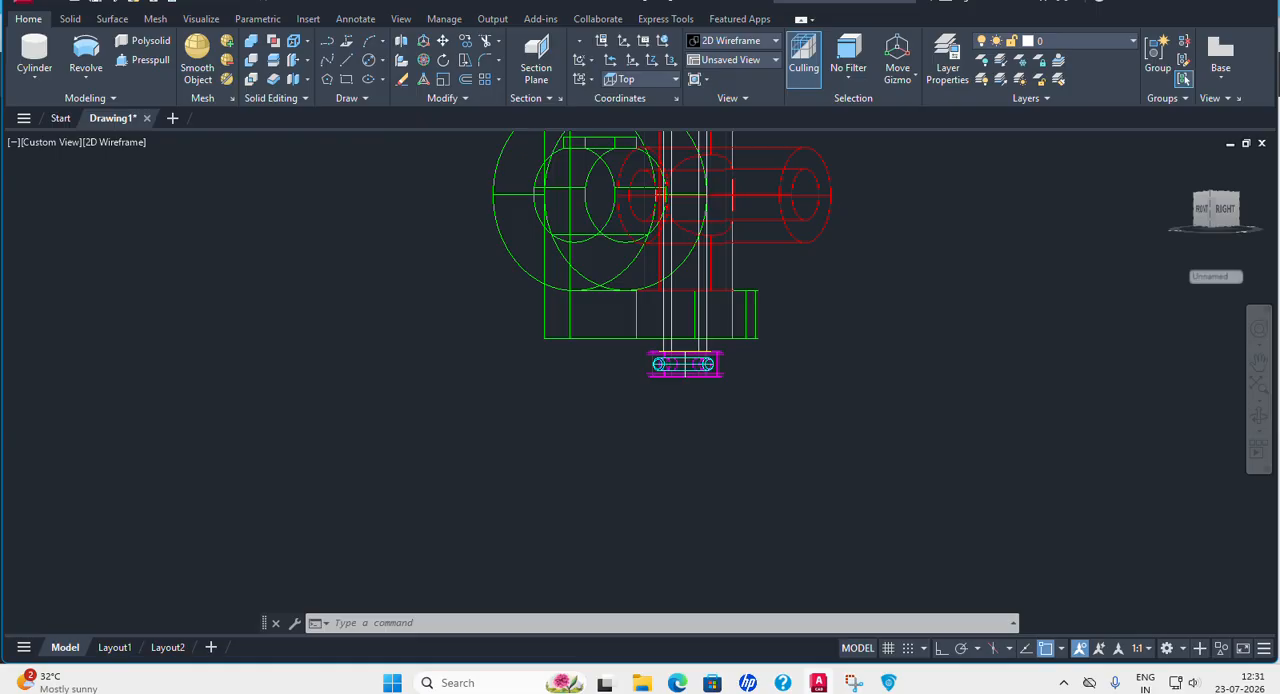
middle_click_drag(749, 471, 674, 341)
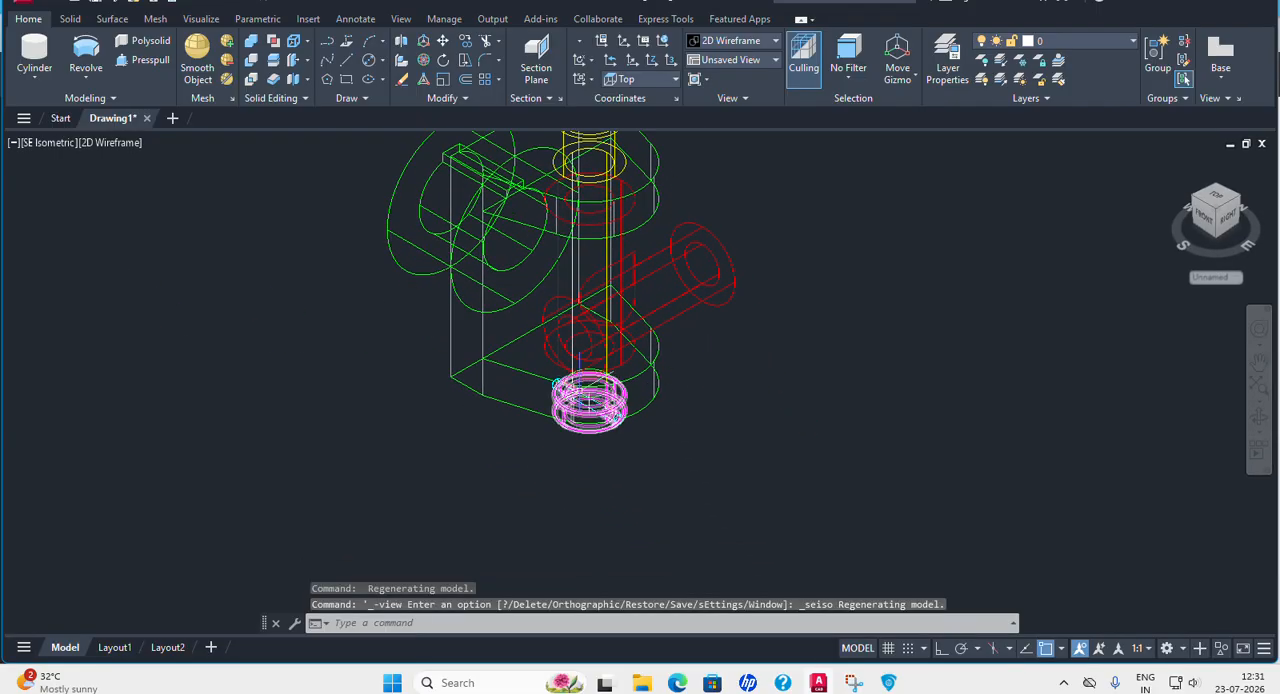
left_click(43, 141)
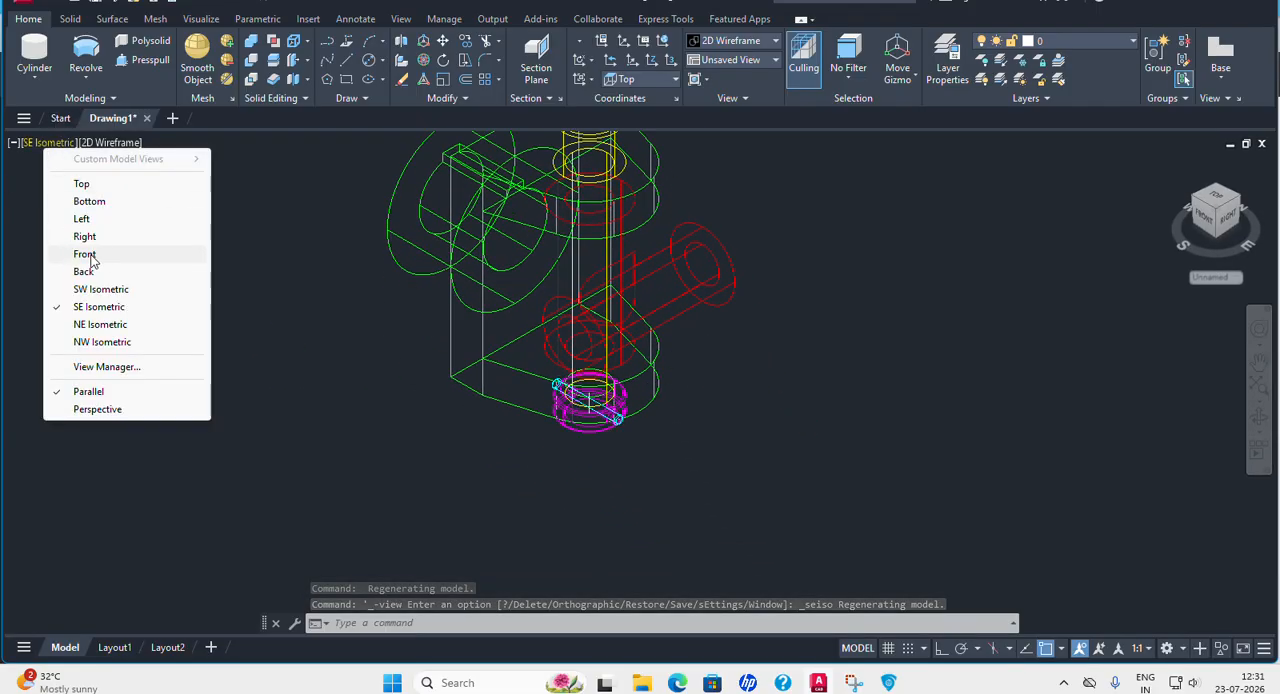
left_click(96, 252)
middle_click_drag(437, 326, 366, 251)
scroll(610, 445, "up", 3)
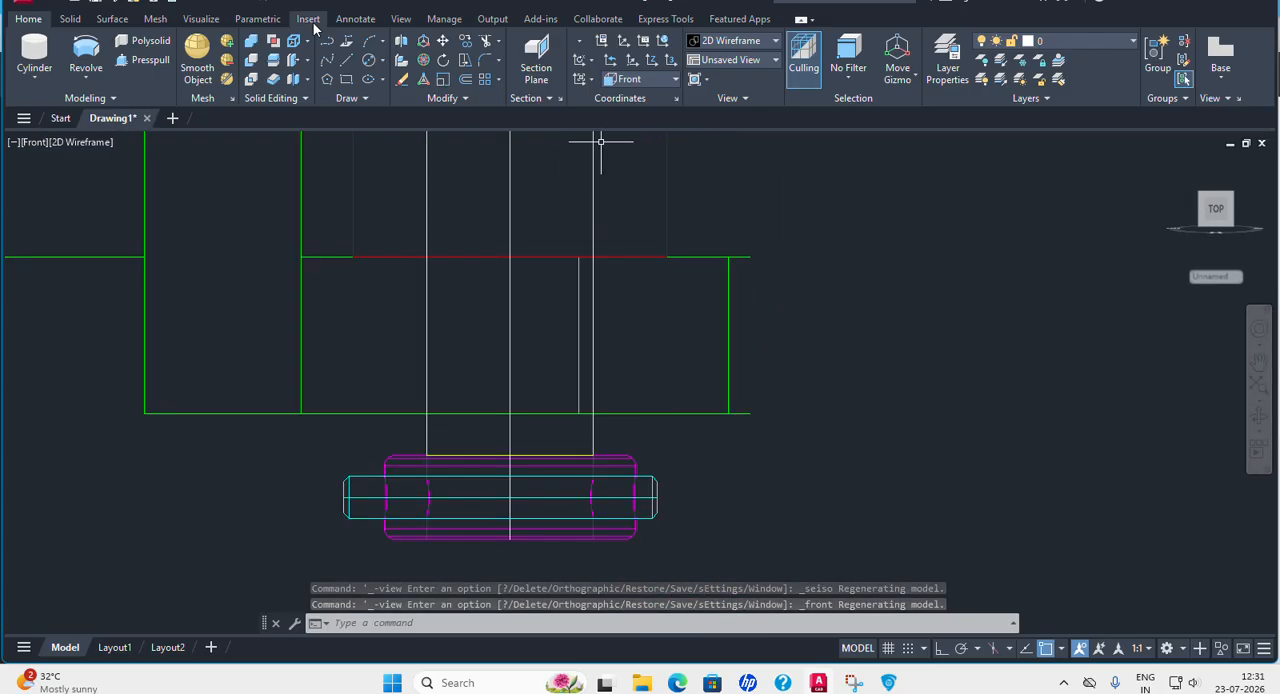
Measure the vertical gap between the green fork's lower face and the magenta collar with a linear dimension, without placing it.
left_click(355, 18)
left_click(332, 78)
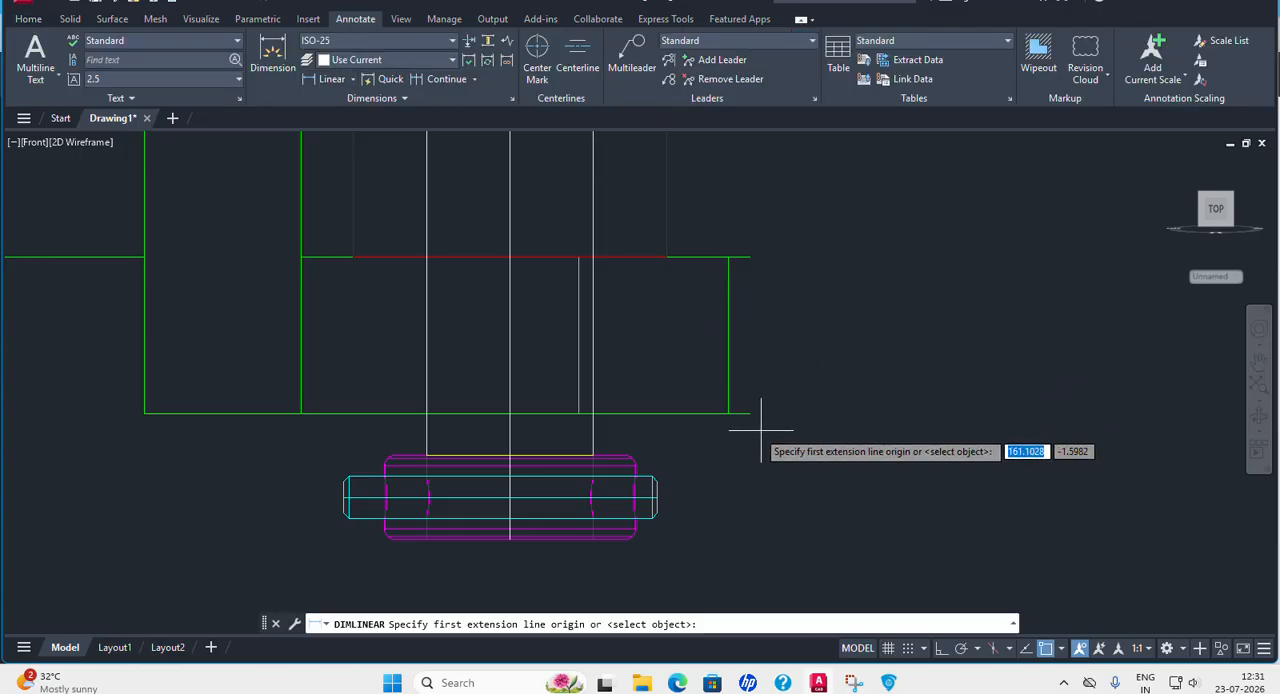
left_click(744, 413)
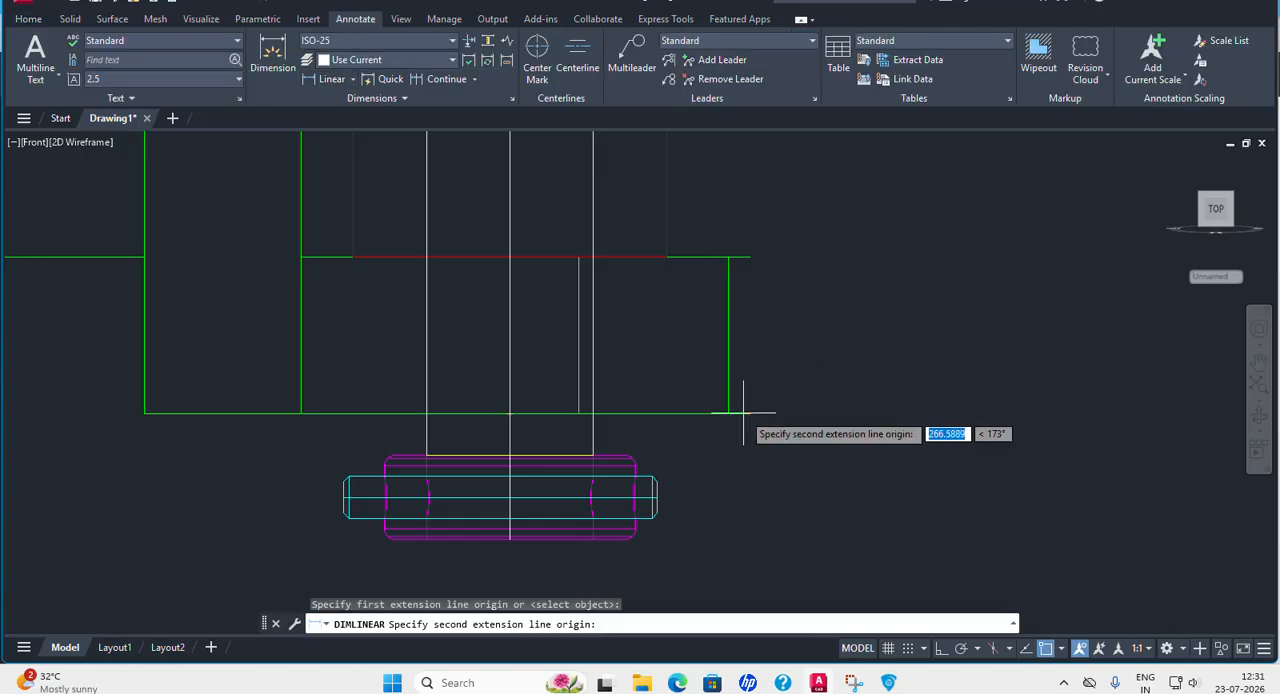
left_click(643, 462)
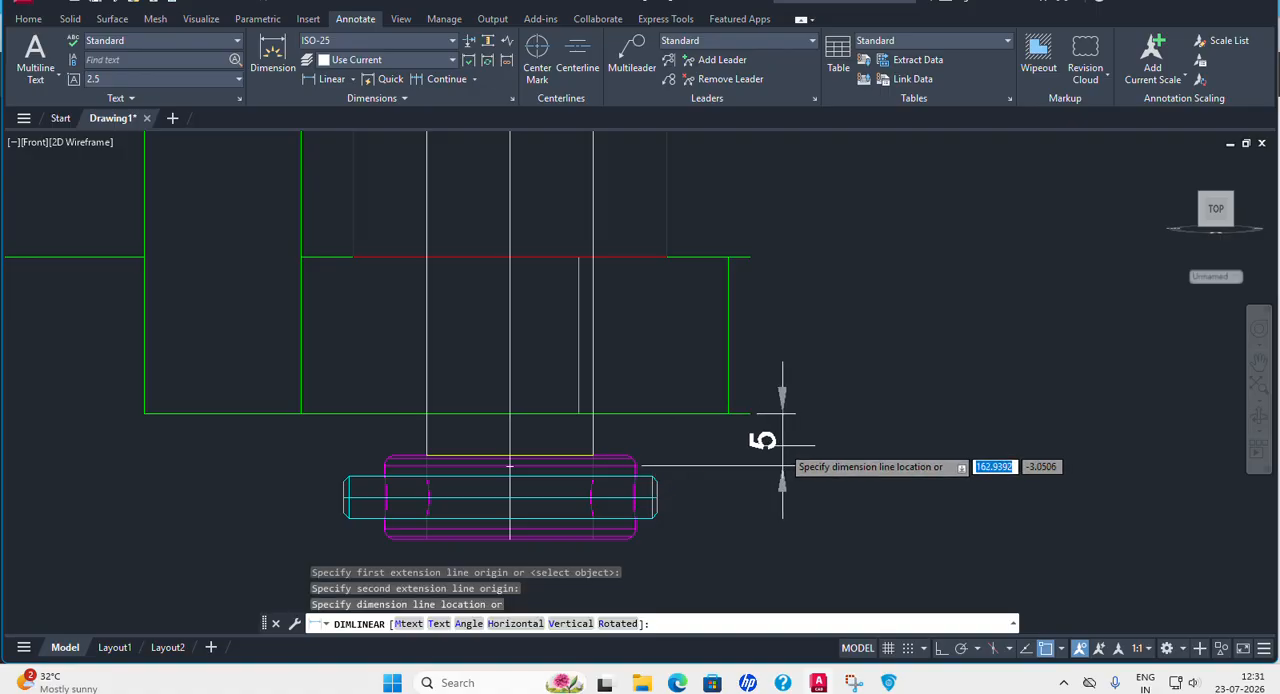
key("Escape")
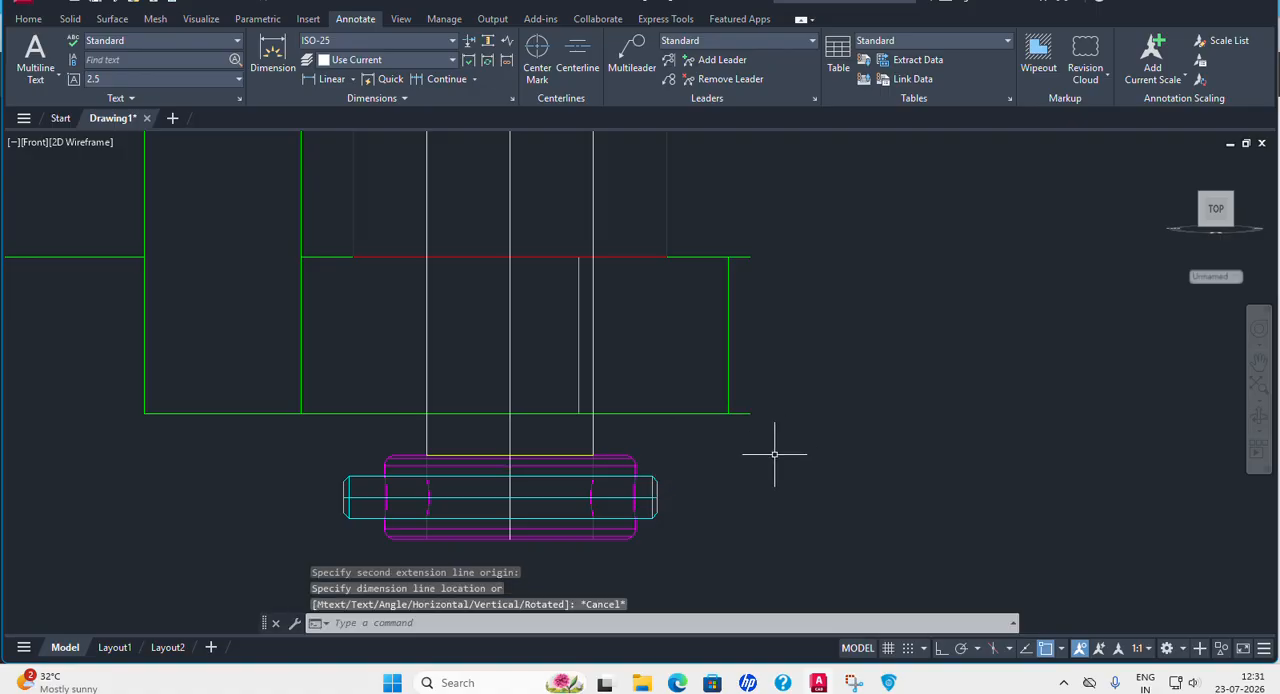
In SE Isometric view with Ortho on, move the magenta collar and cyan pin together 4 units upward toward the green fork.
left_click(30, 143)
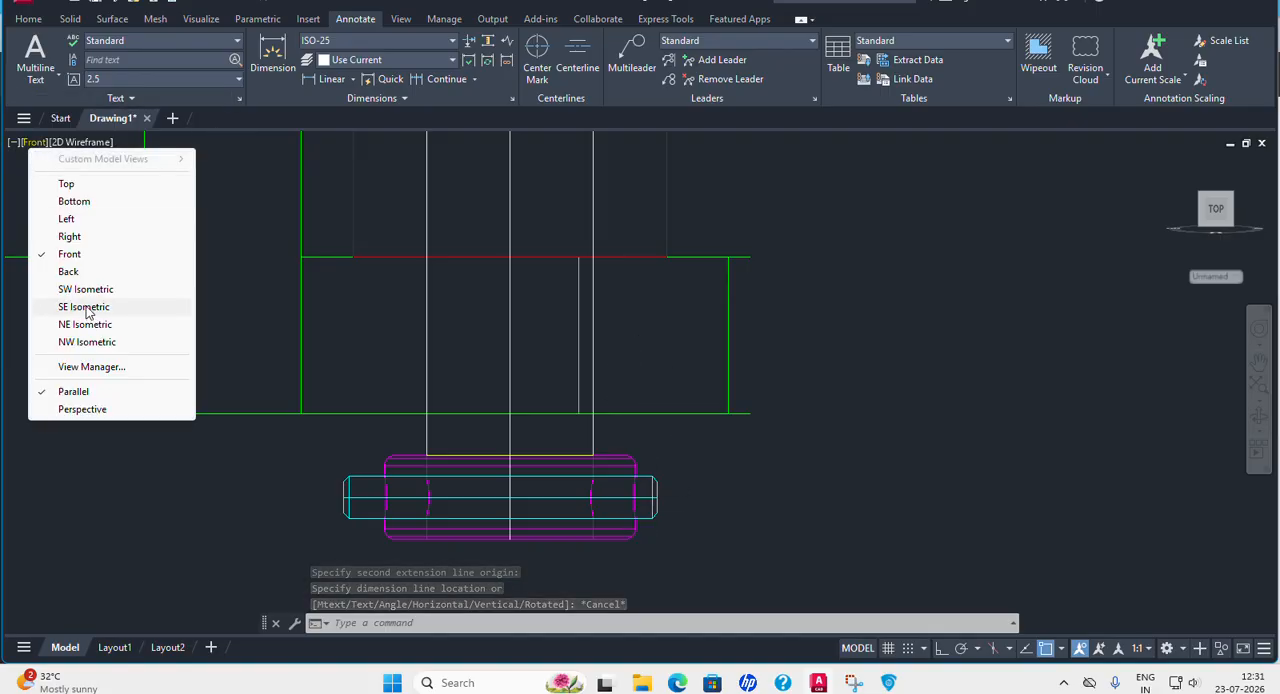
left_click(150, 306)
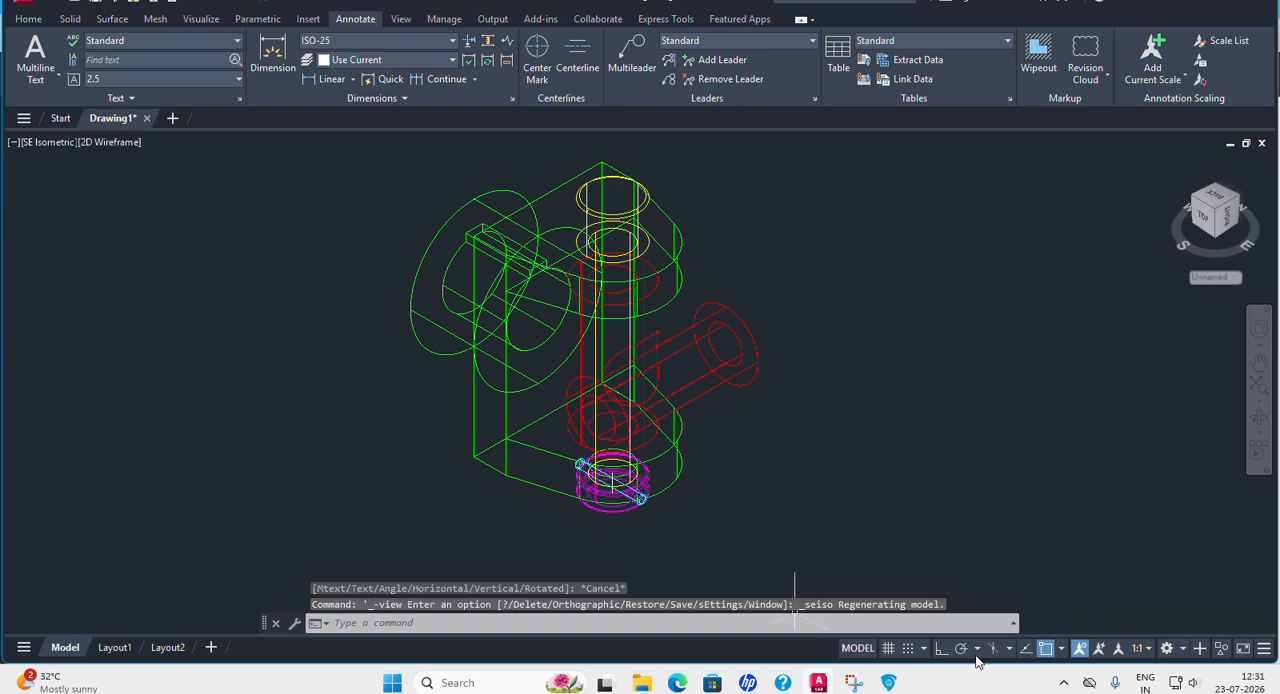
left_click(941, 648)
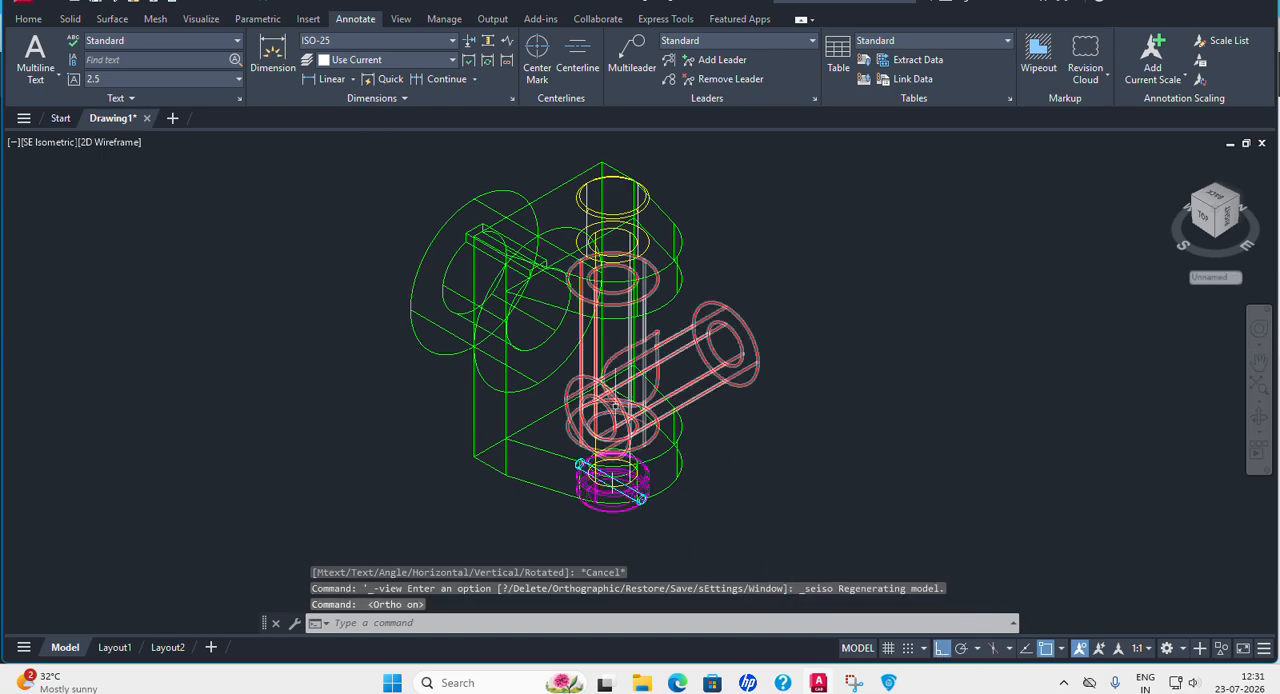
left_click(28, 19)
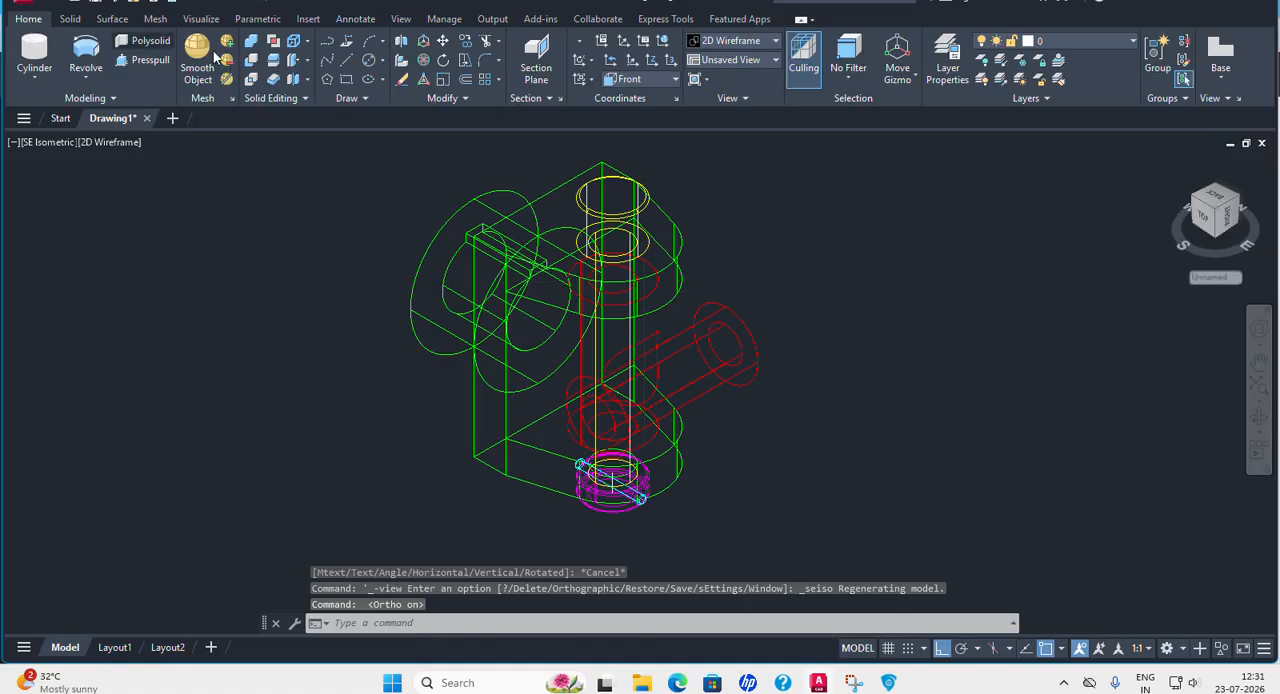
left_click(443, 40)
left_click(628, 521)
left_click(611, 507)
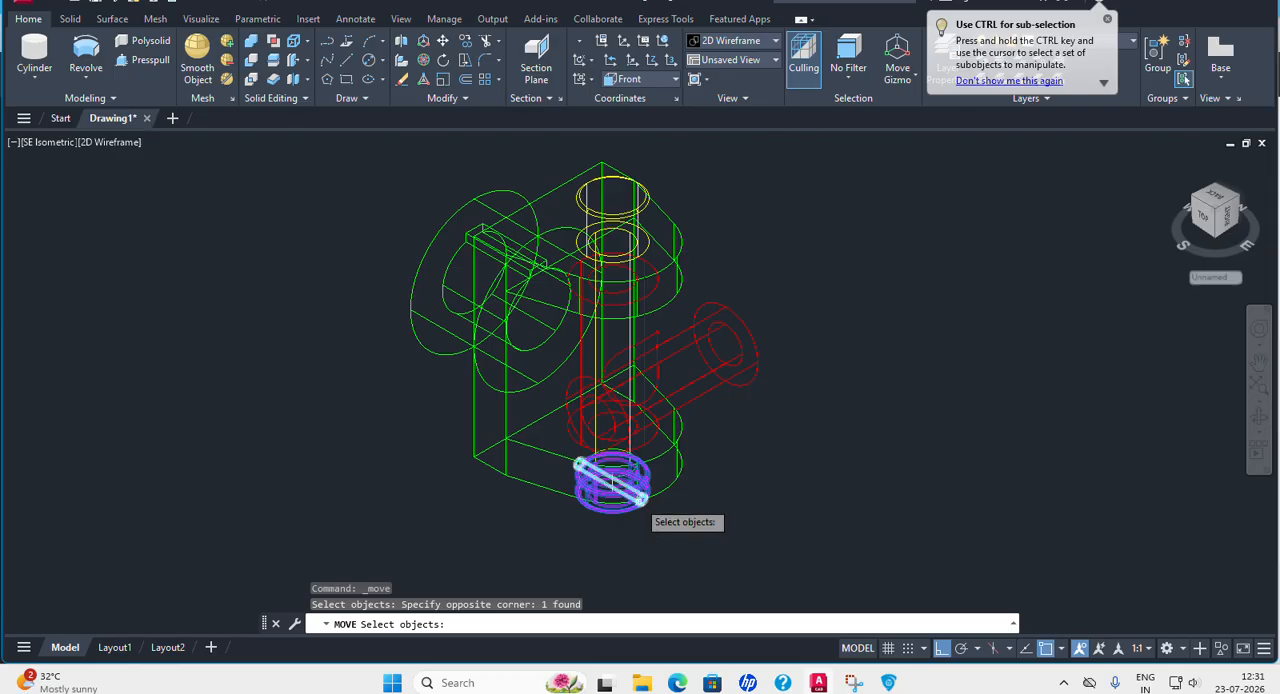
left_click(640, 500)
key("Return")
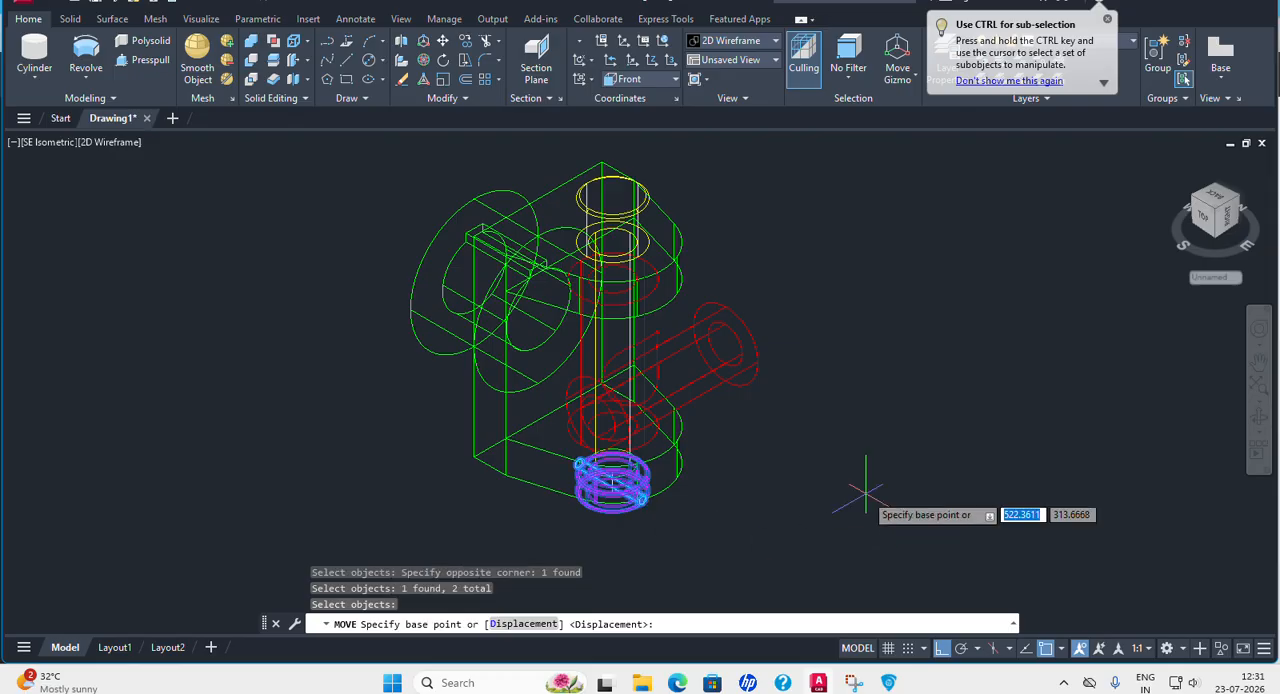
left_click(886, 500)
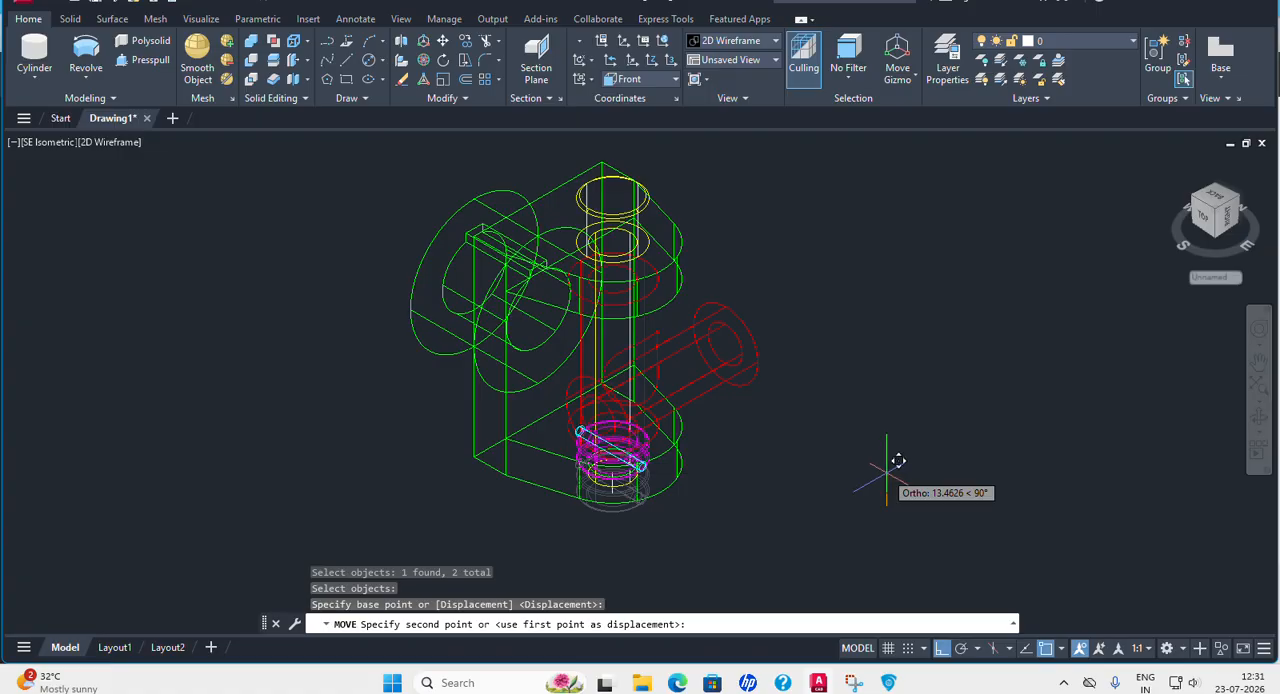
type("4")
key("Return")
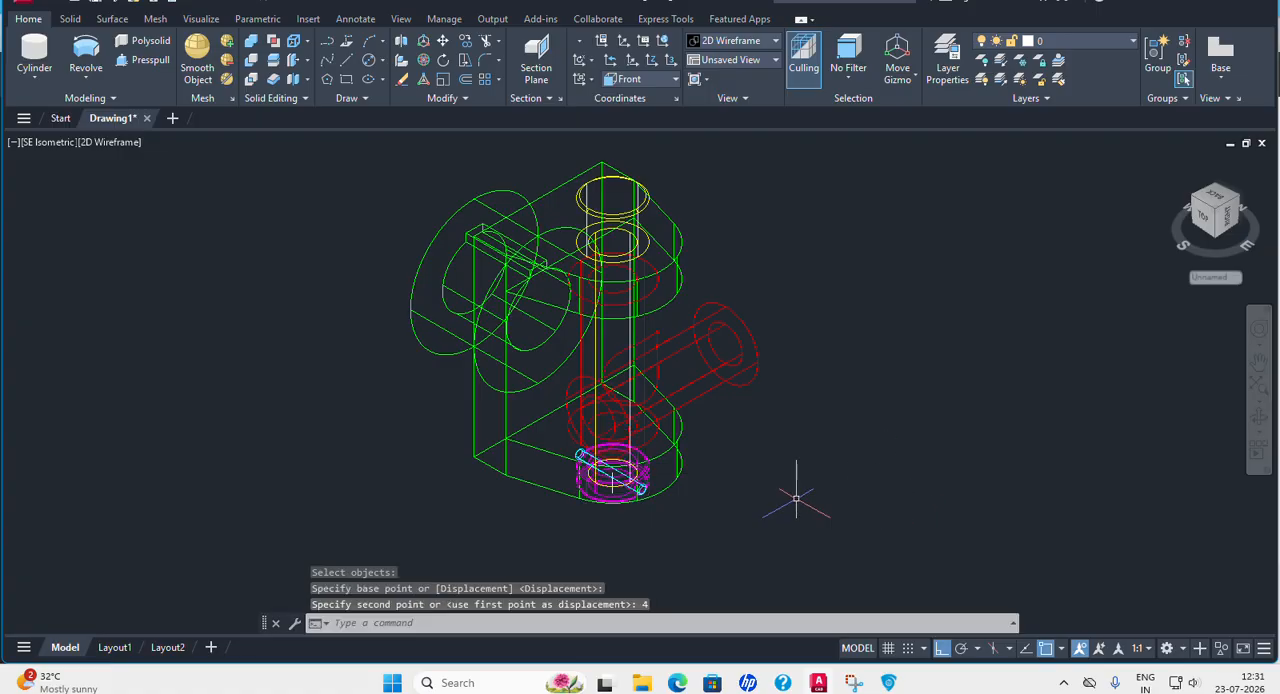
Copy the green fork, yellow pin, magenta collar and cyan pin about 177 units along the X axis, leaving out the red centre part.
middle_click_drag(786, 552, 738, 480, "shift")
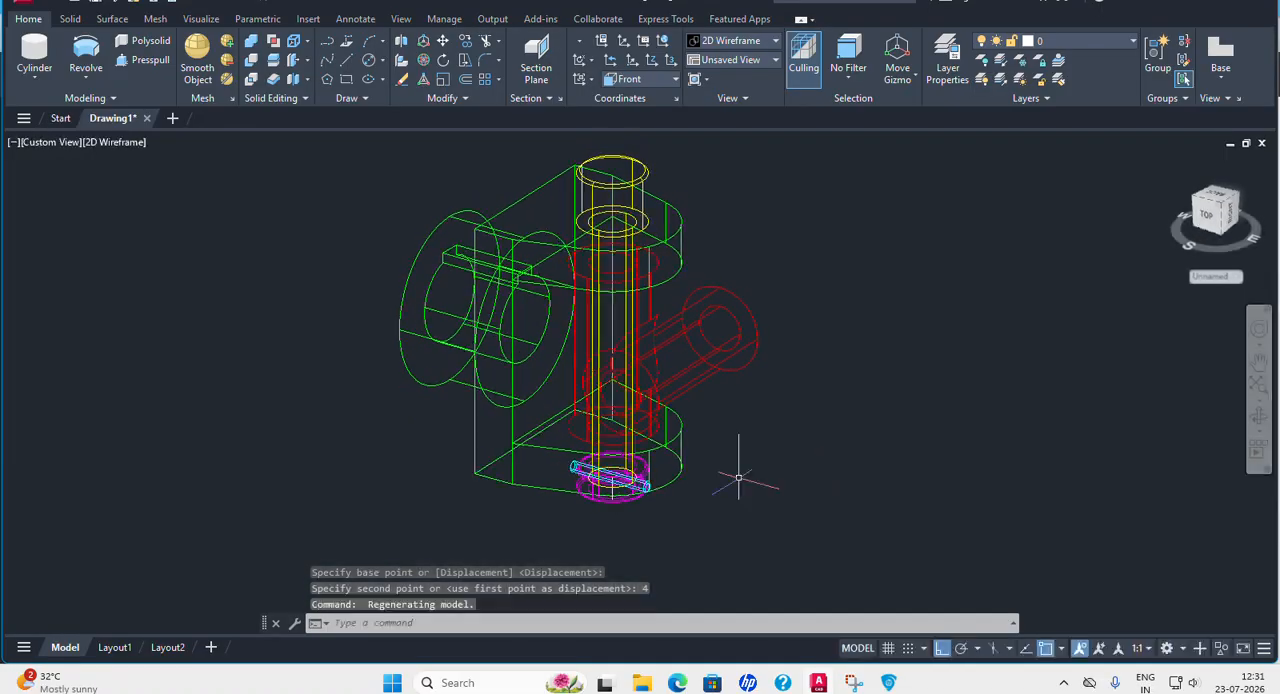
left_click(58, 143)
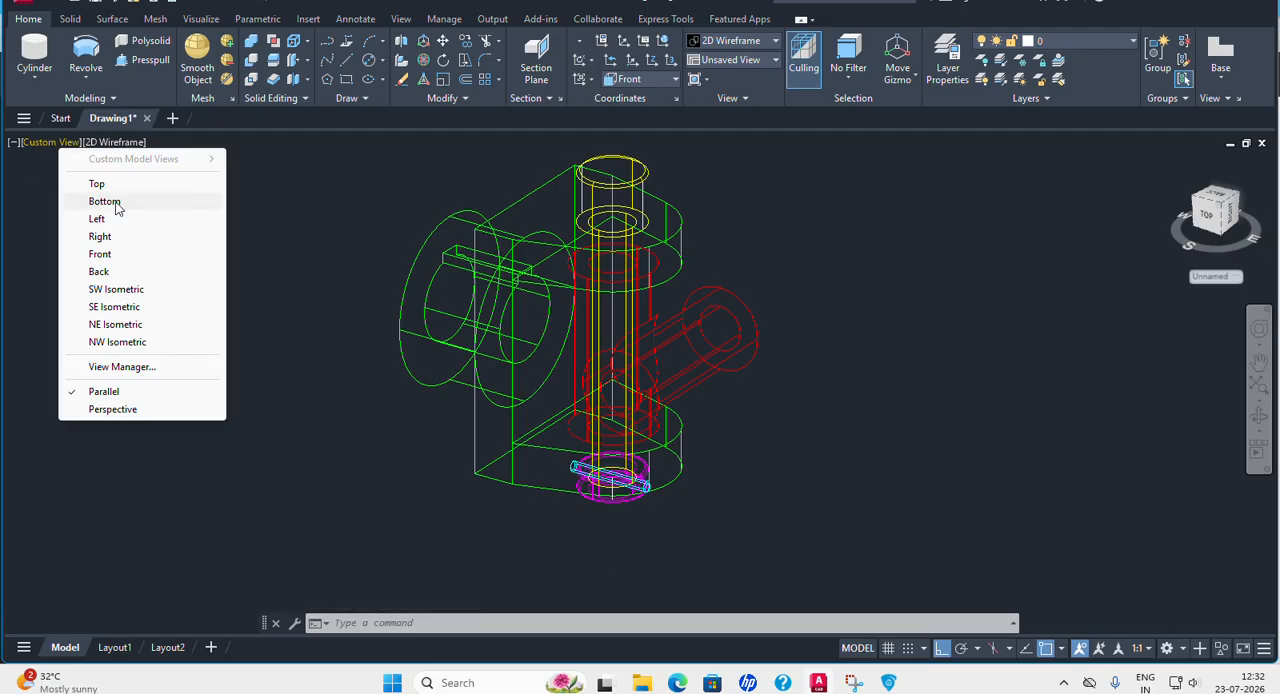
left_click(118, 307)
scroll(237, 314, "down", 4)
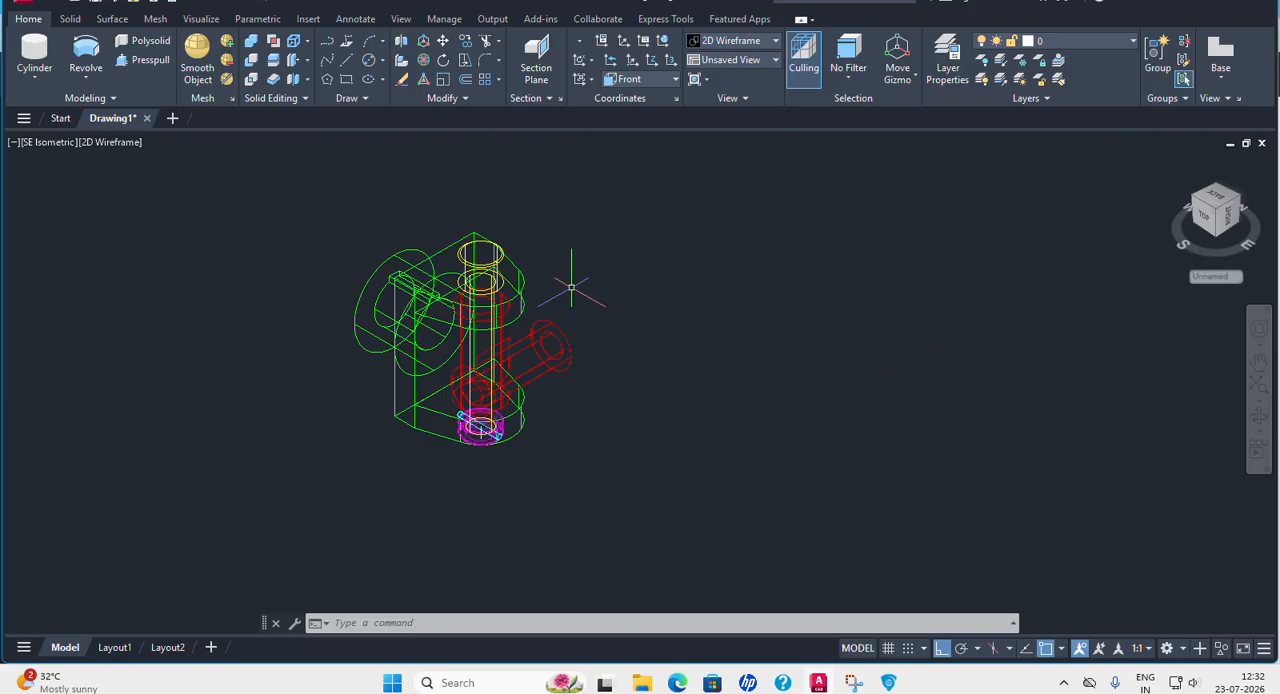
left_click(465, 42)
left_click(480, 276)
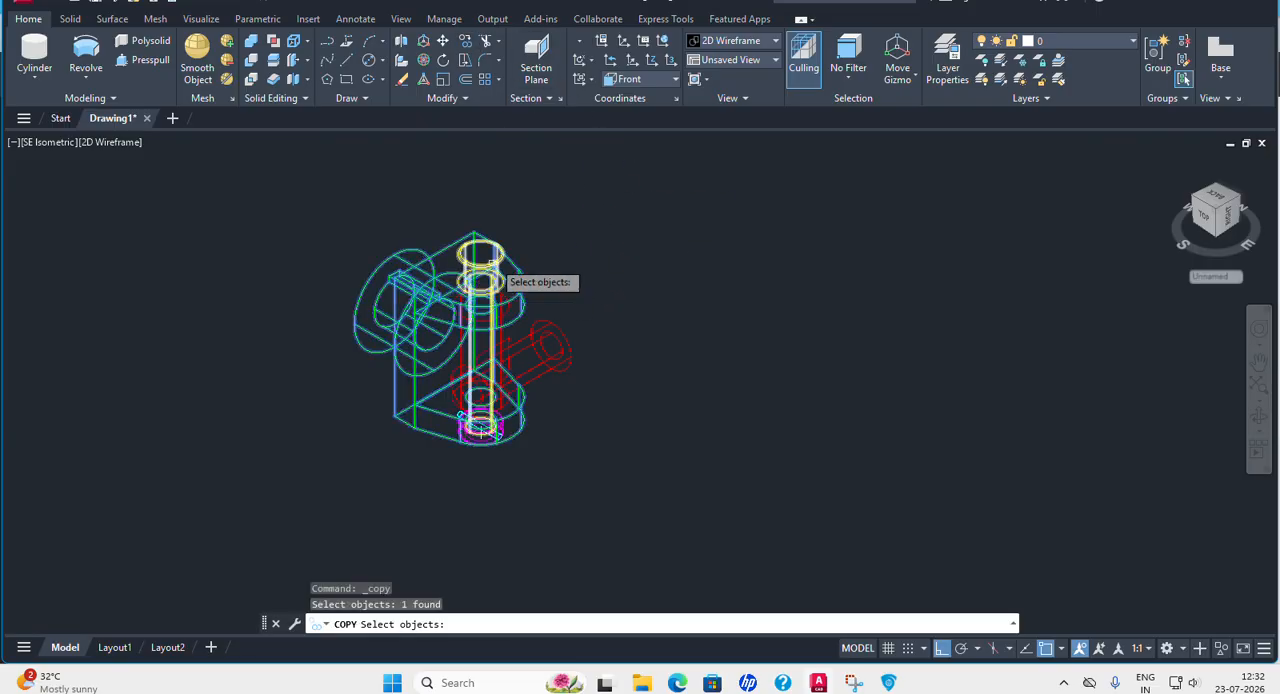
left_click(480, 430)
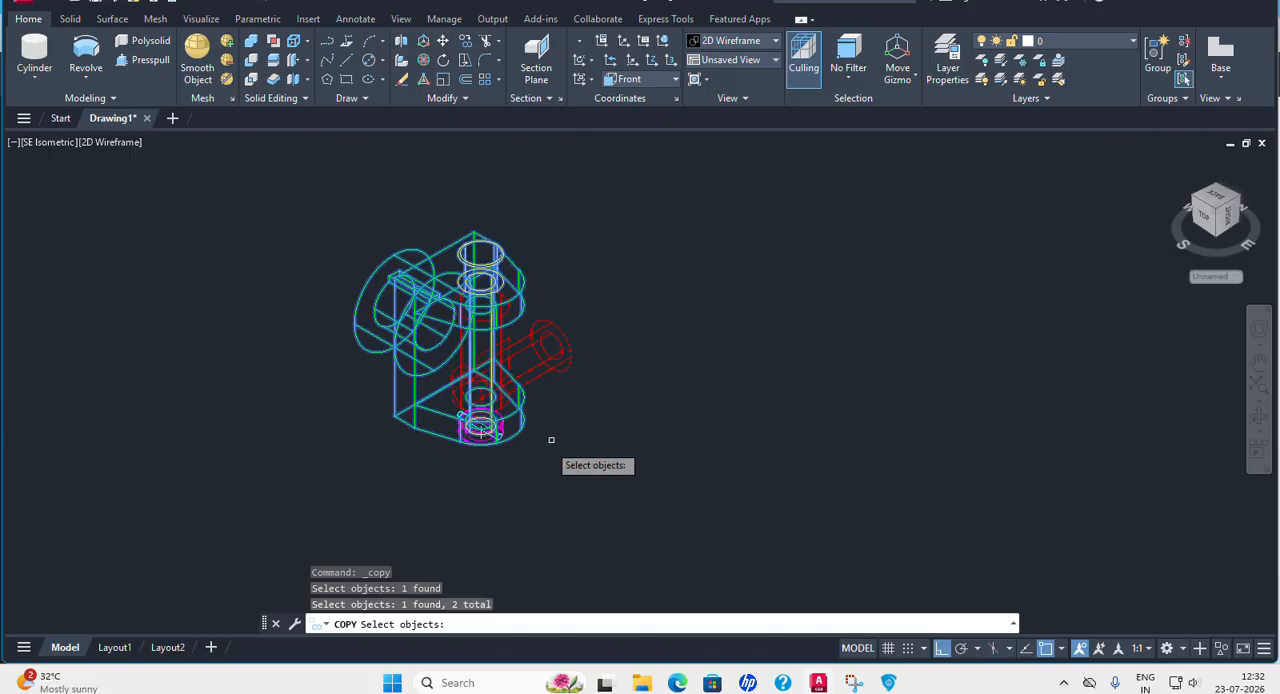
left_click(483, 439)
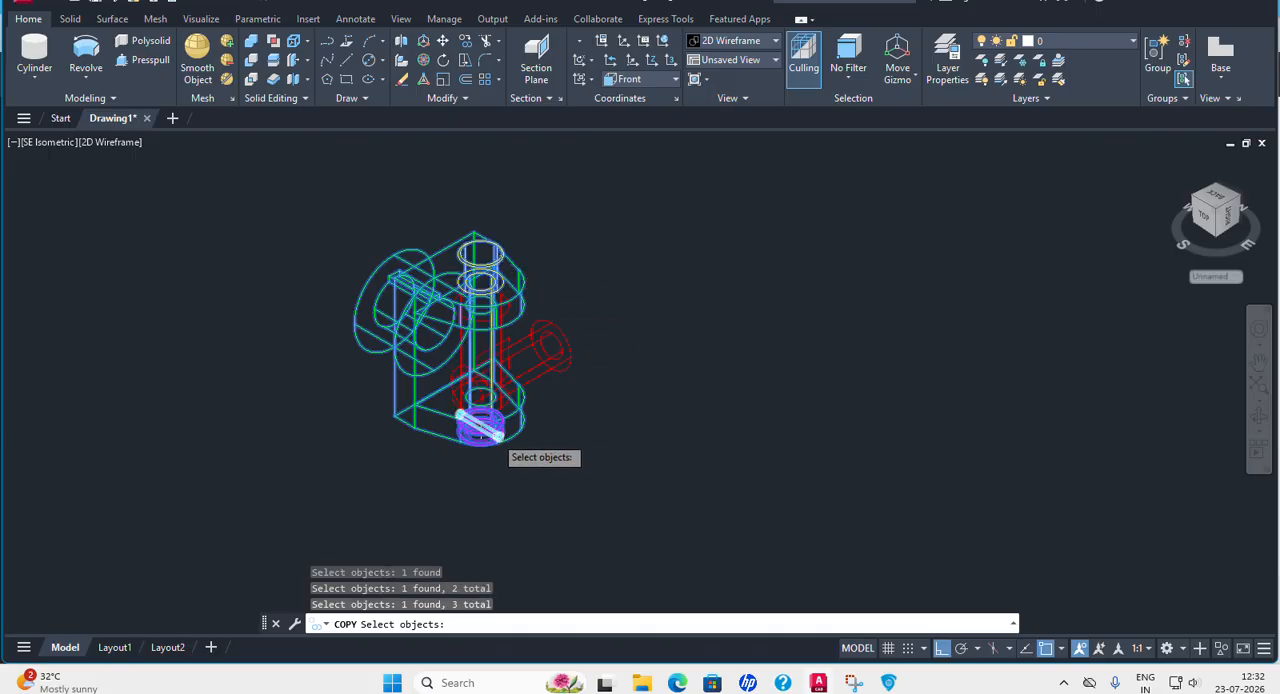
key("Return")
left_click(680, 423)
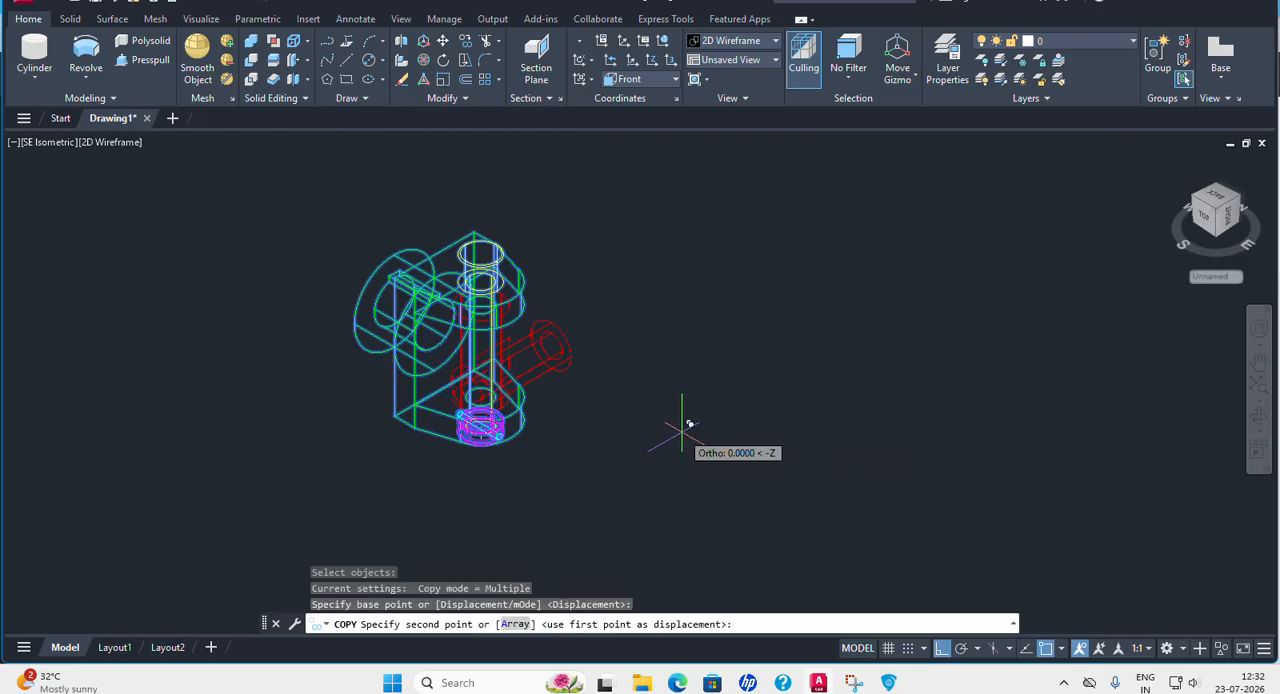
middle_click_drag(903, 500, 871, 430)
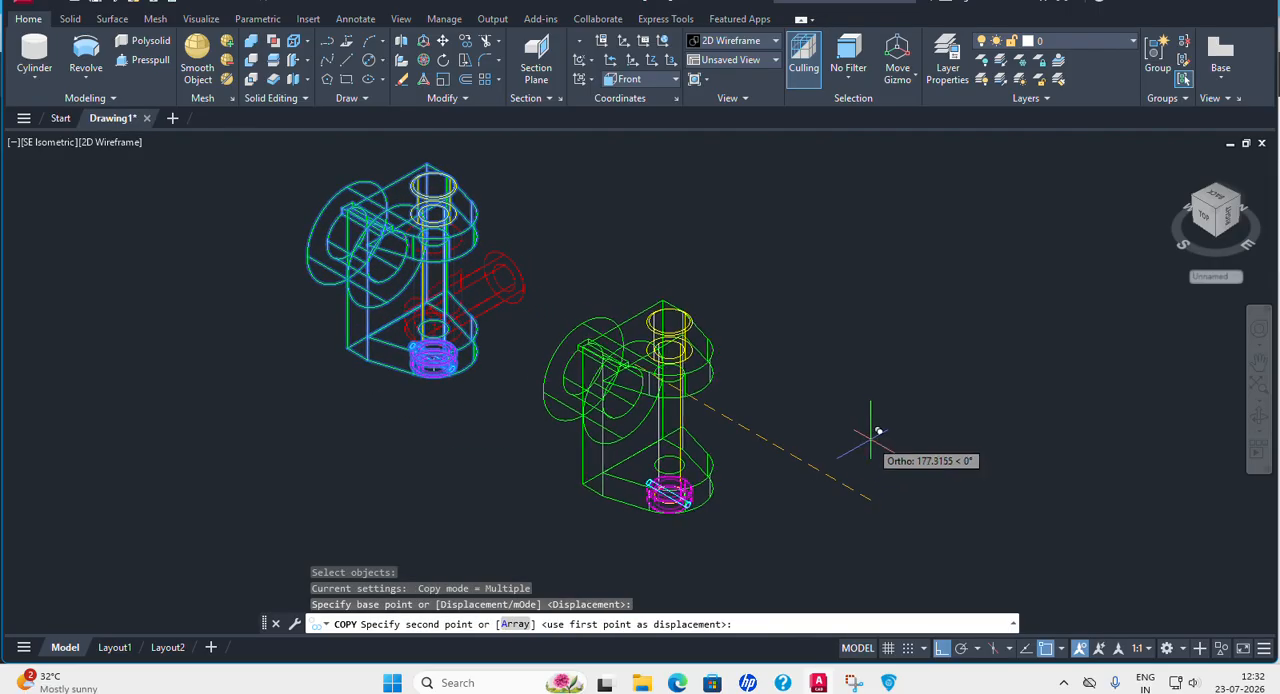
left_click(871, 432)
key("Return")
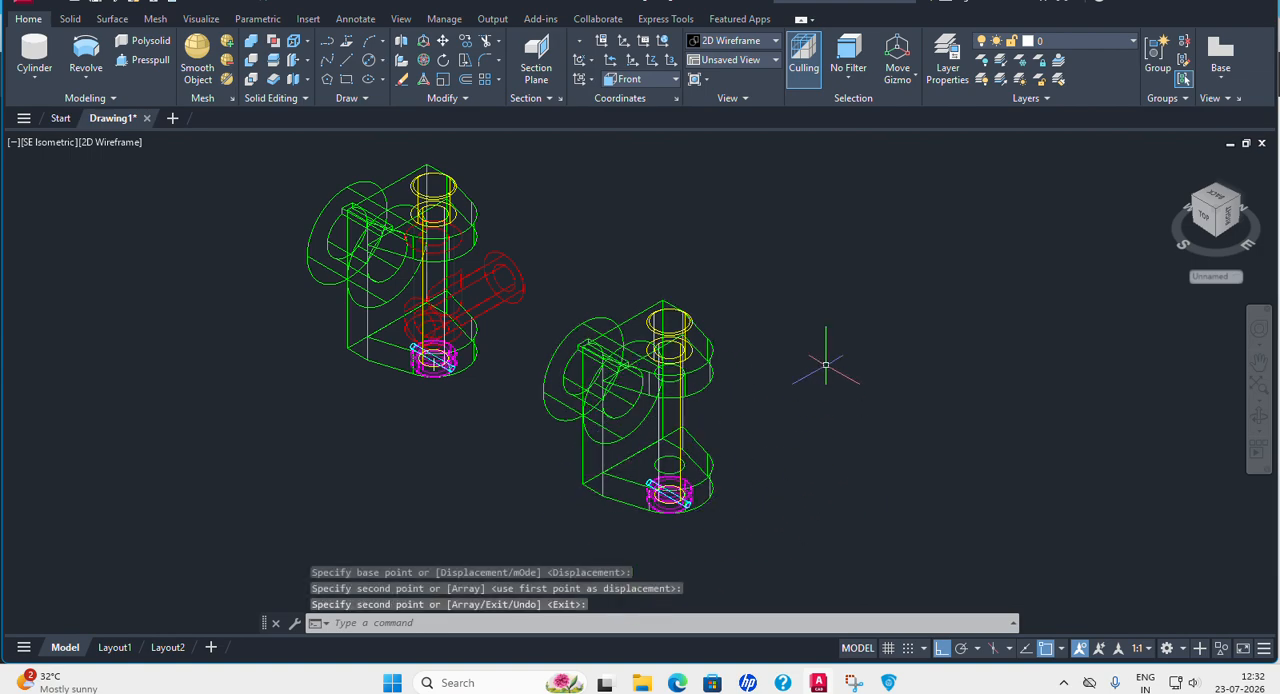
left_click(576, 377)
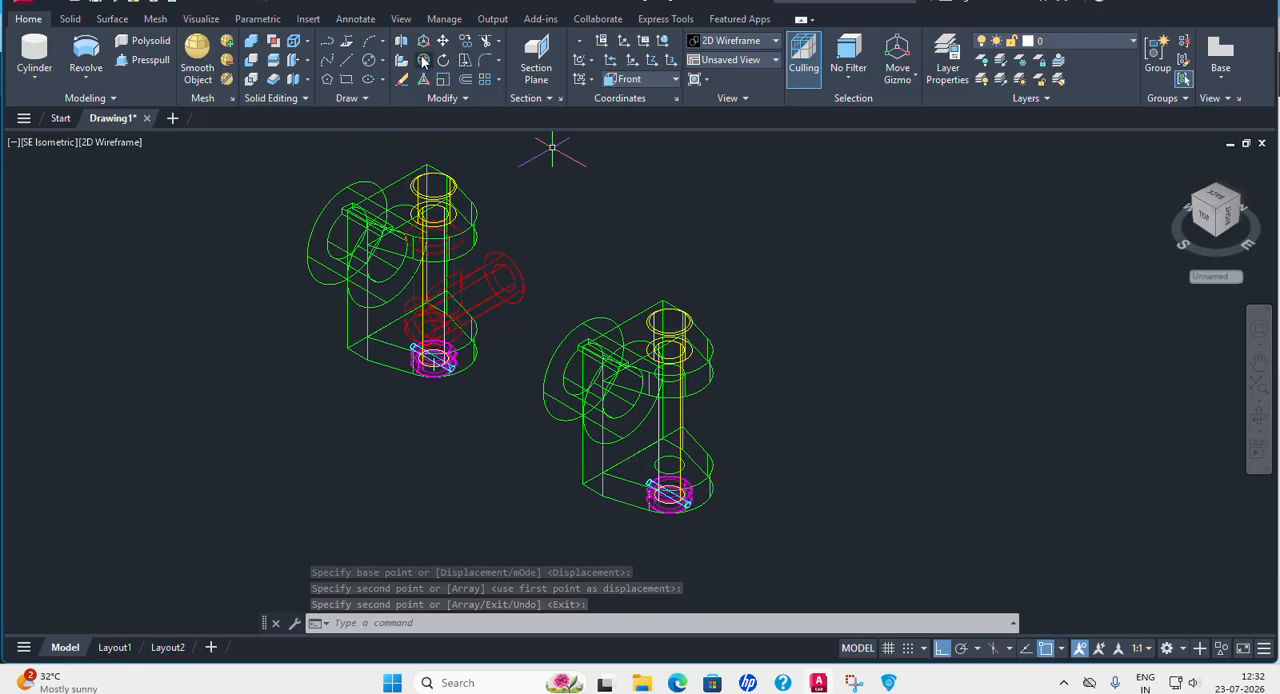
left_click(424, 60)
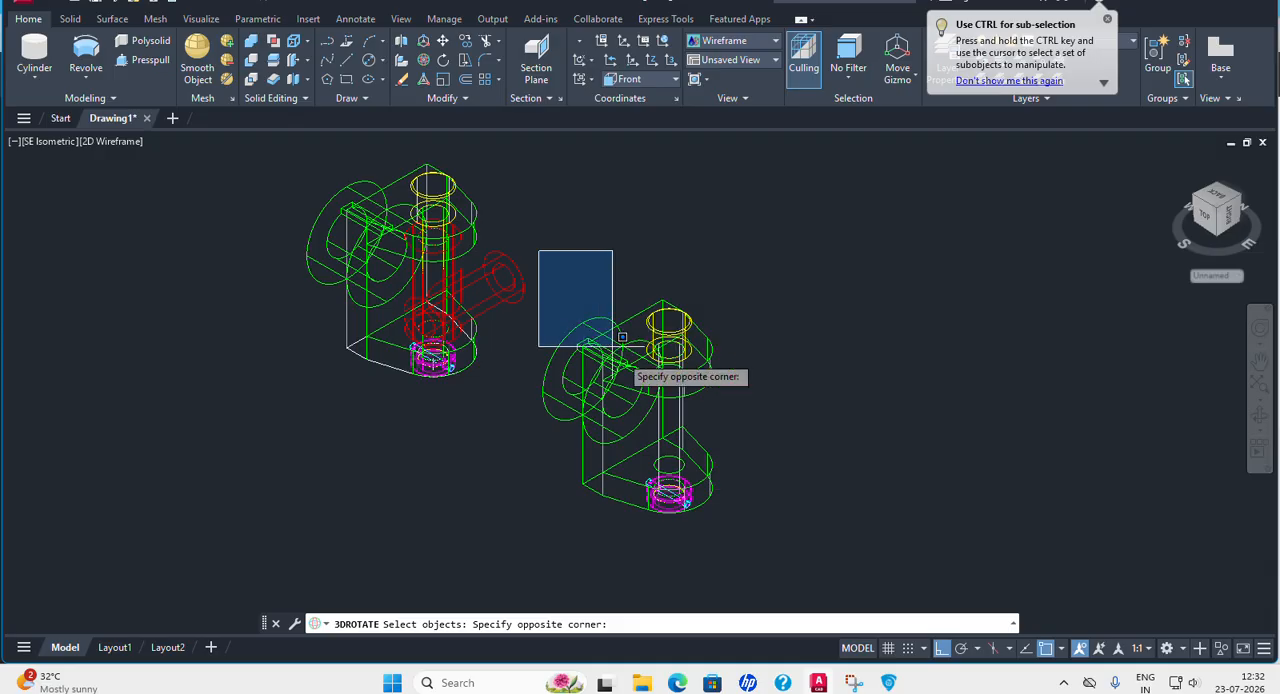
left_click(837, 527)
key("Return")
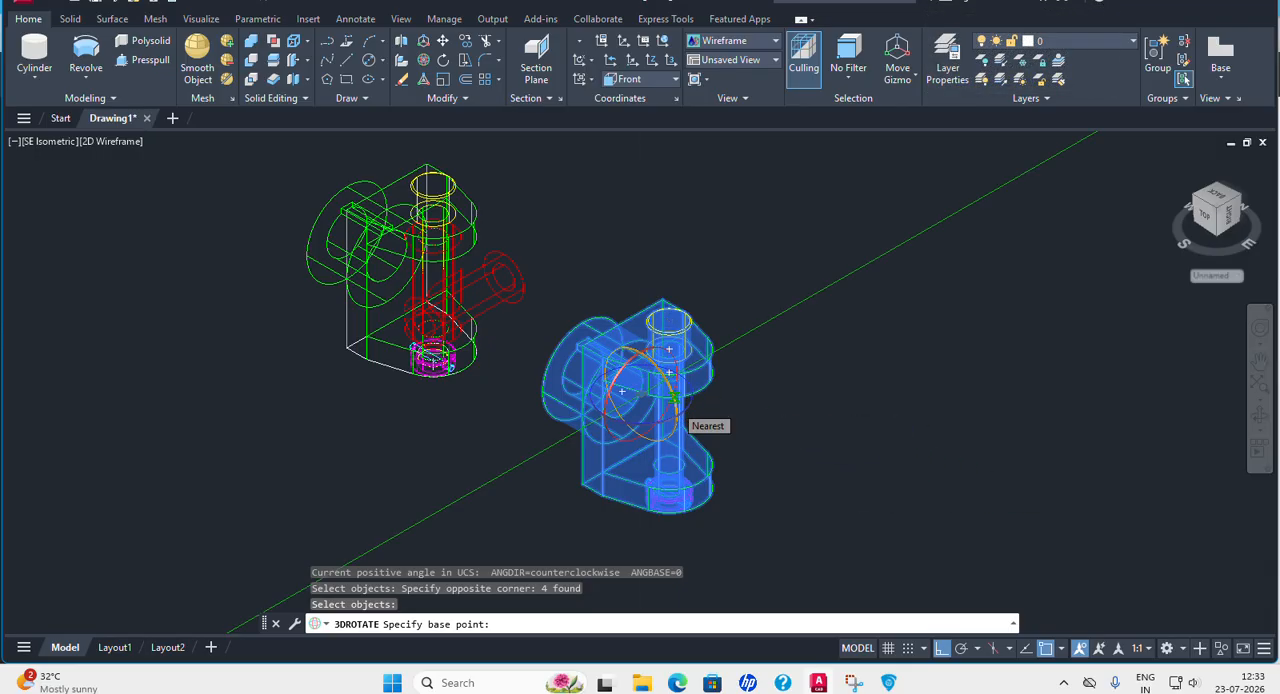
left_click(678, 405)
left_click(678, 405)
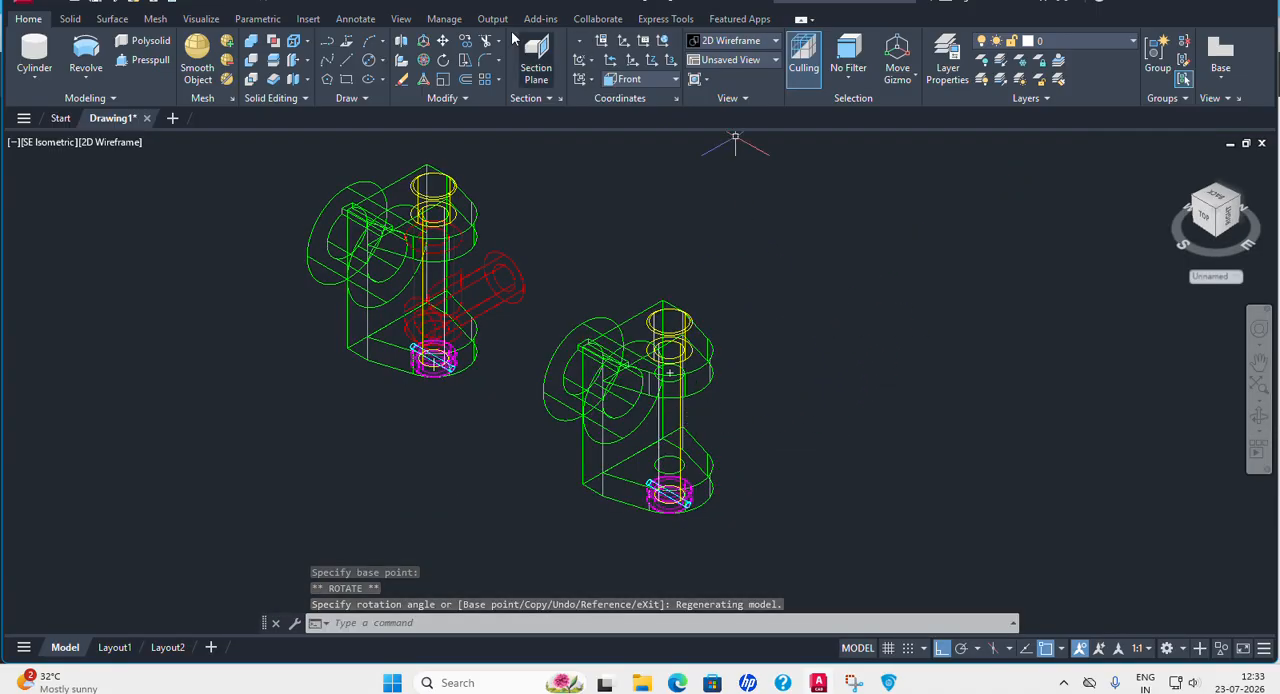
Rotate the copied fork, yellow pin, collar and cyan pin 180° in 3D about the horizontal axis running front to back.
left_click(423, 60)
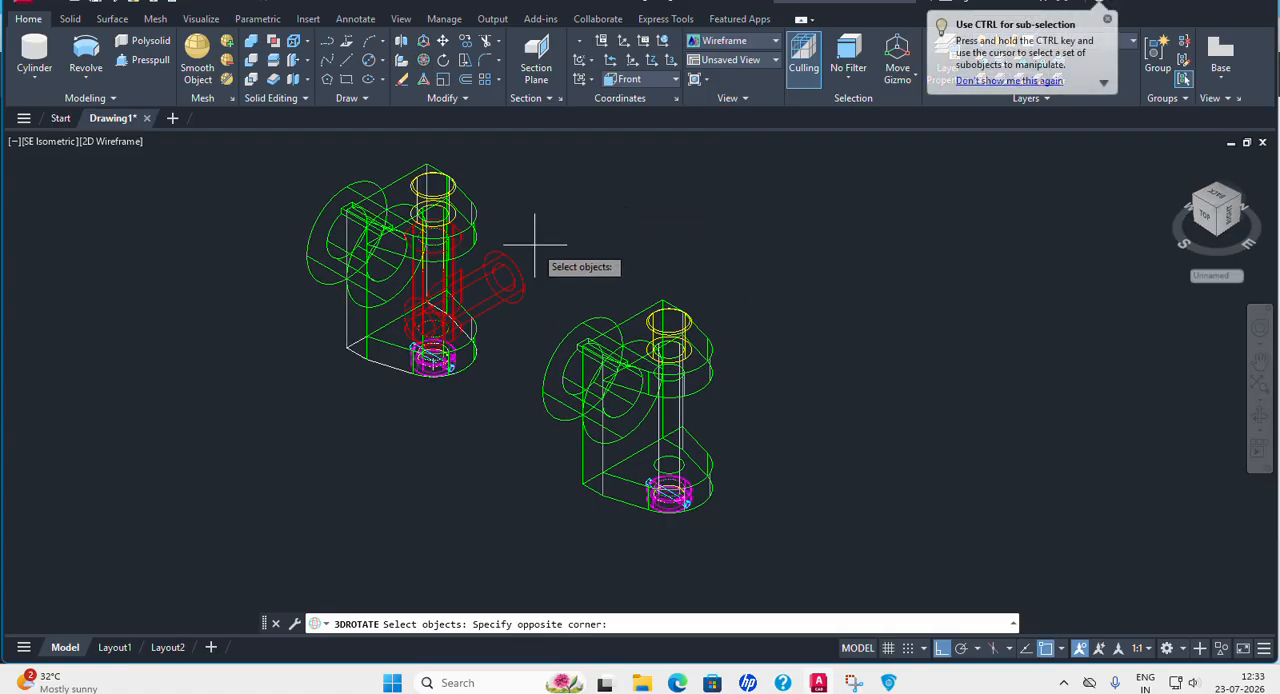
left_click(535, 245)
left_click(858, 561)
key("Return")
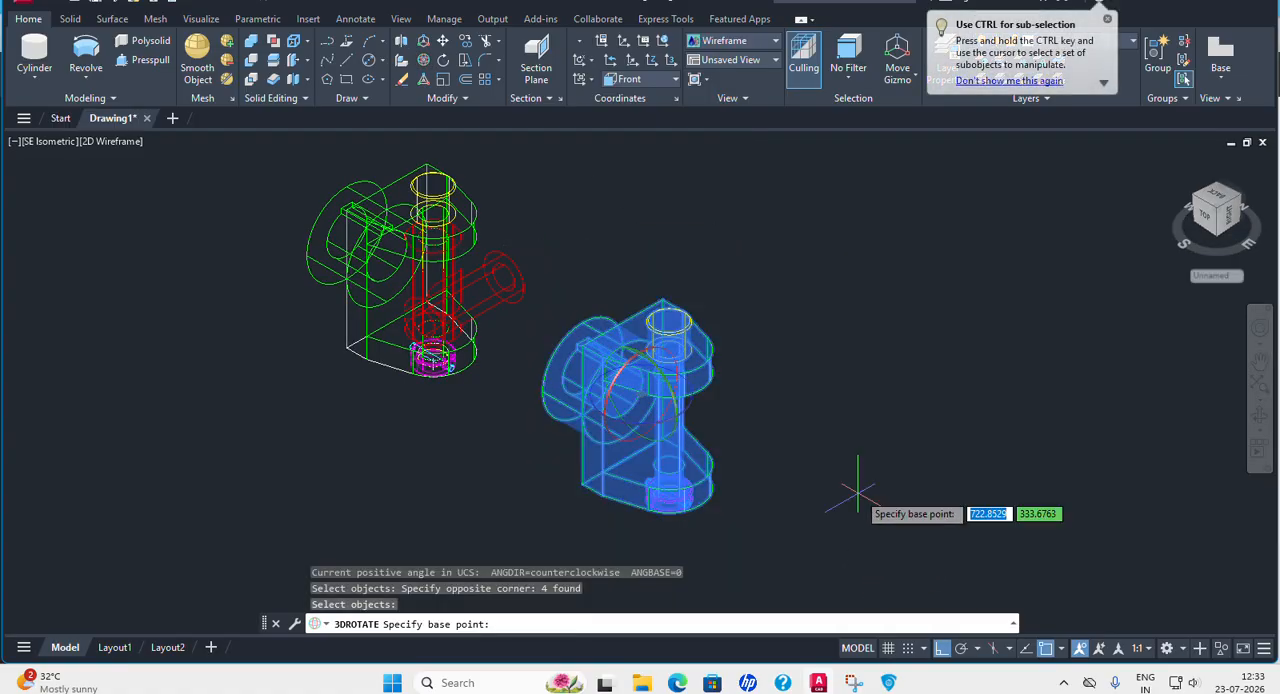
left_click(675, 416)
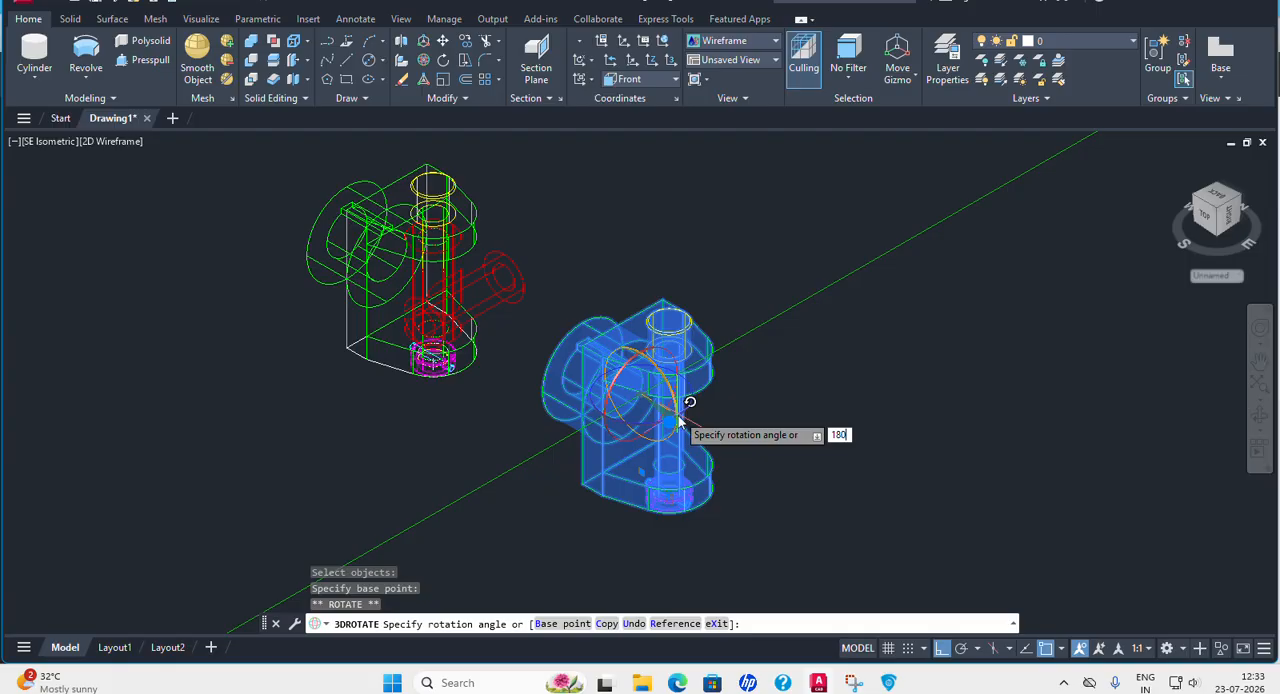
key("Return")
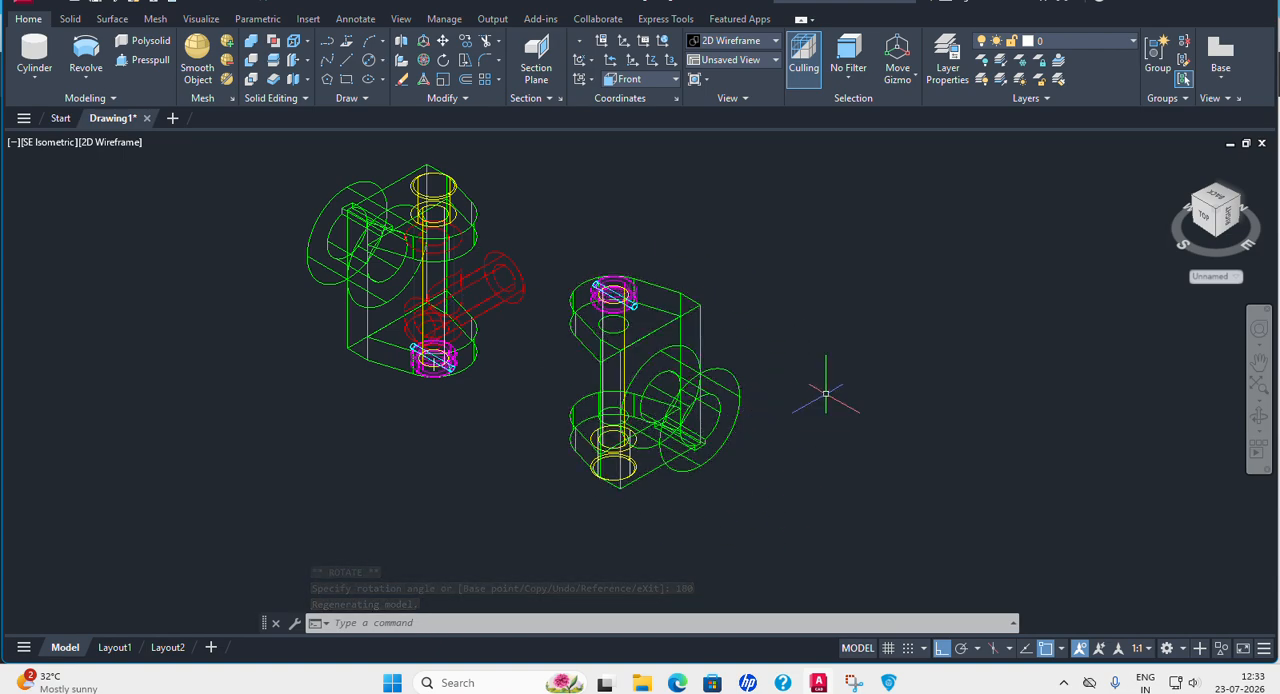
Rotate the copied fork, pin and collar set 90° in 3D about the X axis so its yellow pin lies horizontal.
left_click(425, 61)
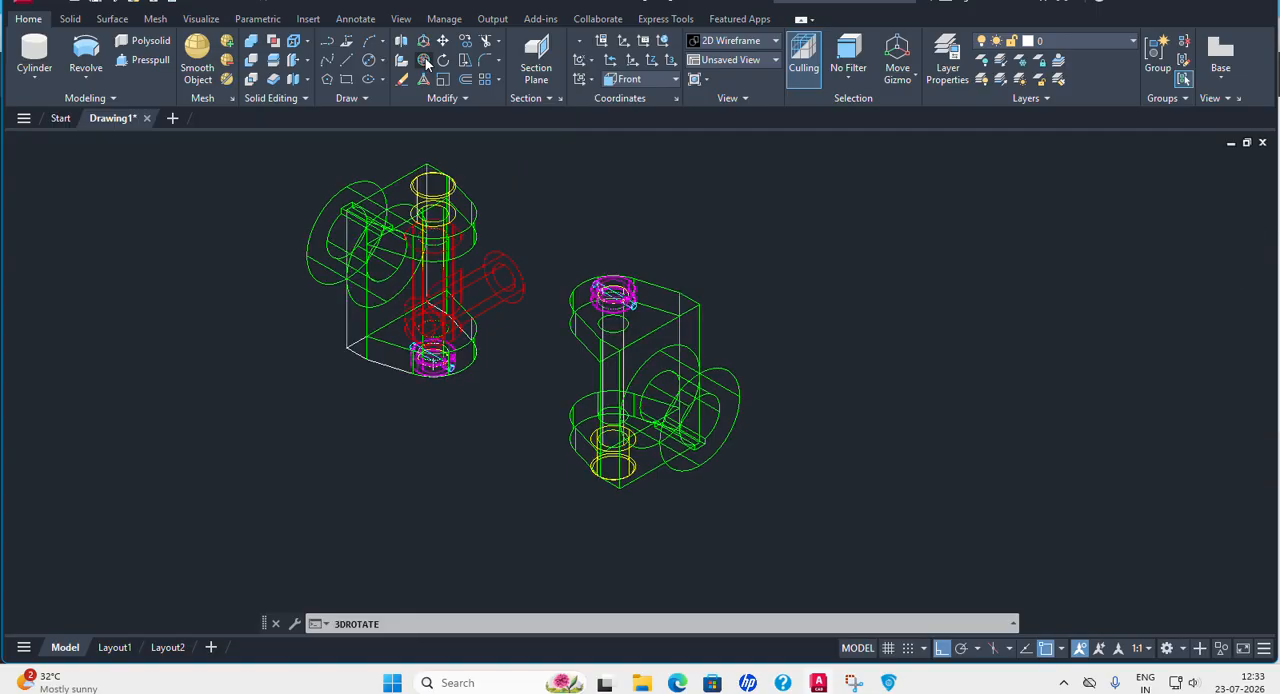
left_click(536, 219)
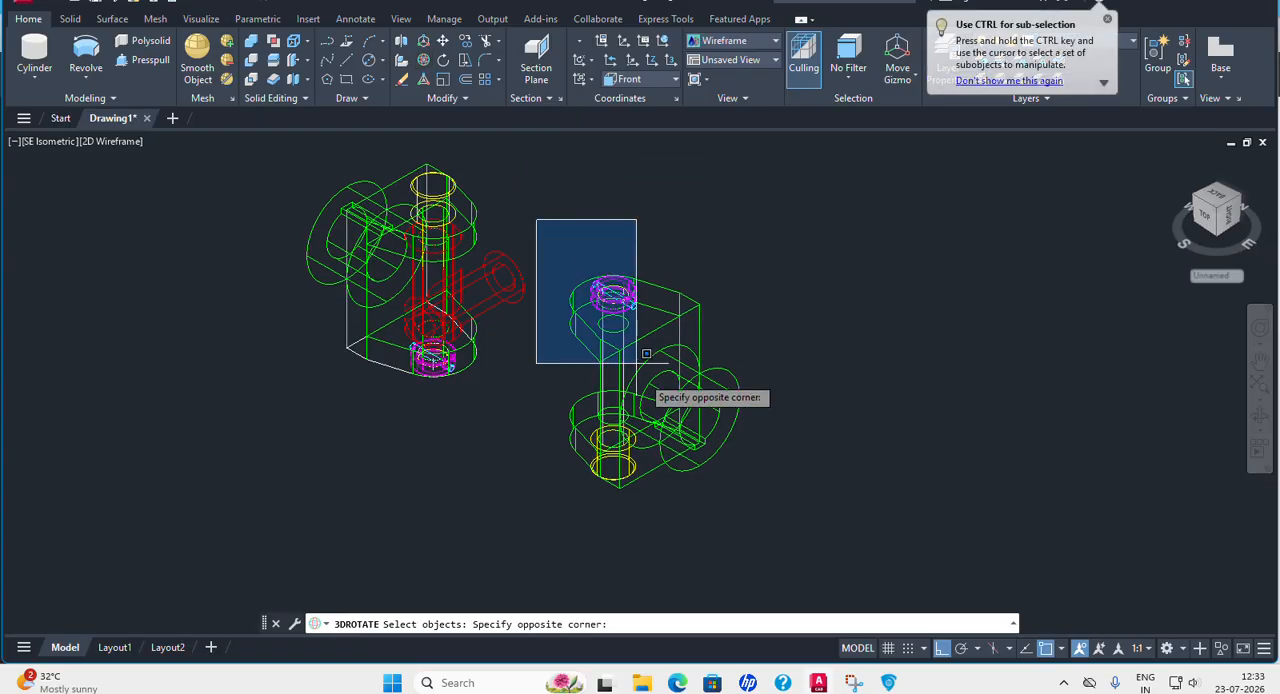
left_click(828, 542)
key("Return")
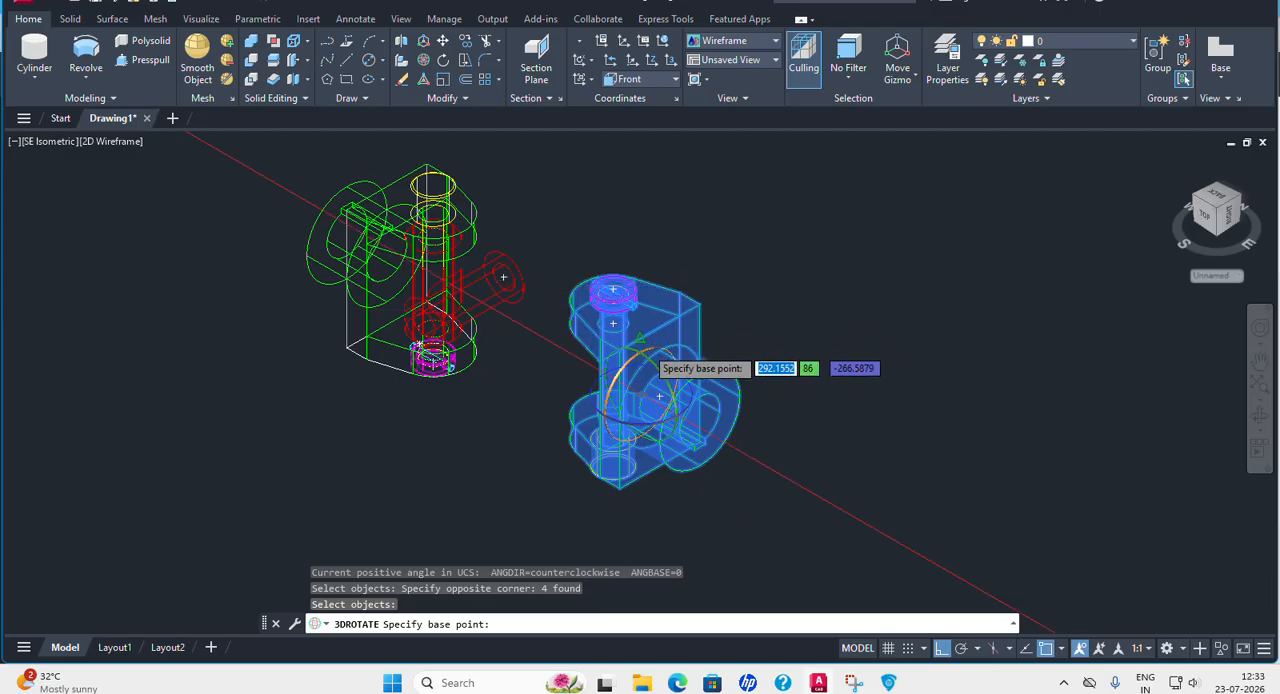
left_click(647, 354)
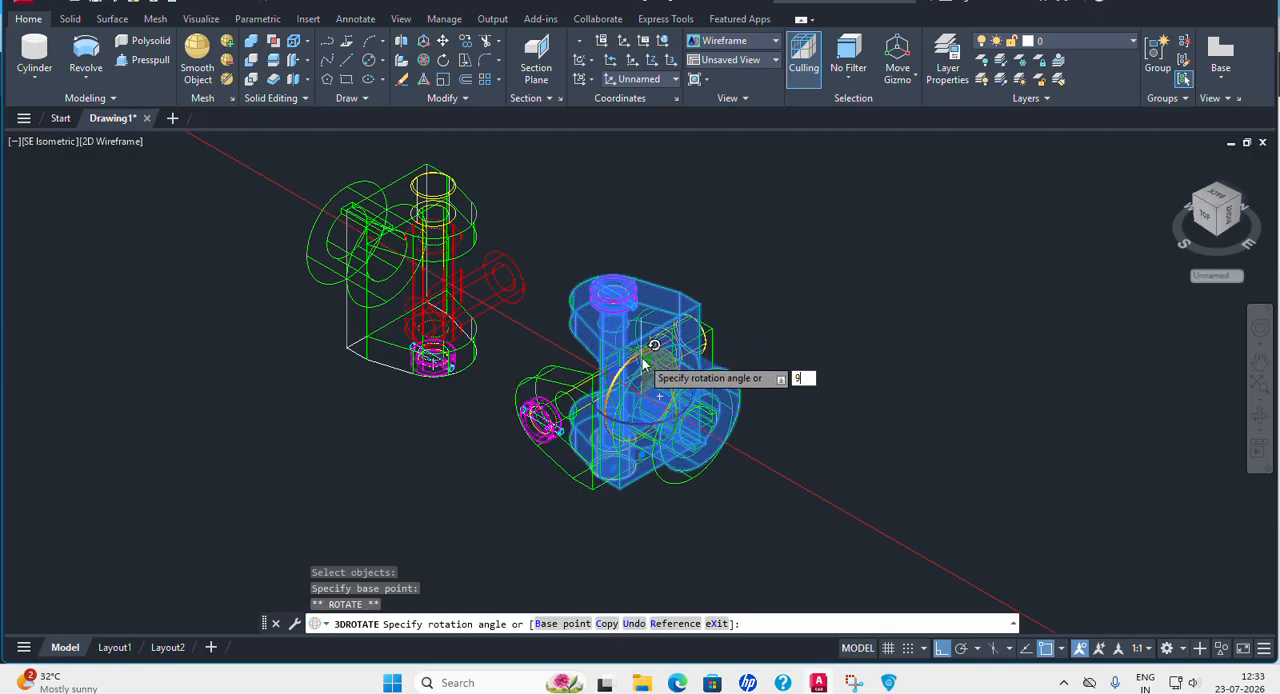
key("Return")
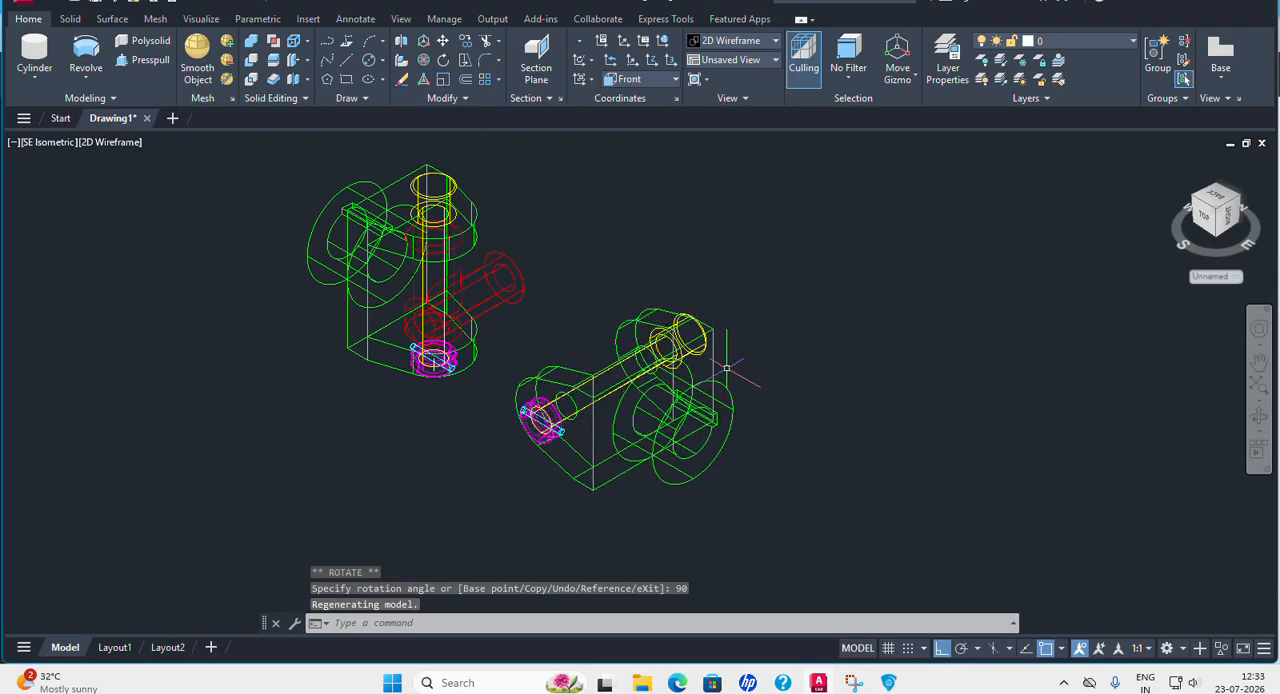
Move the rotated fork, yellow pin and cyan pin, without the collar, from the fork's hole centre onto the red part's horizontal arm end centre.
left_click(445, 41)
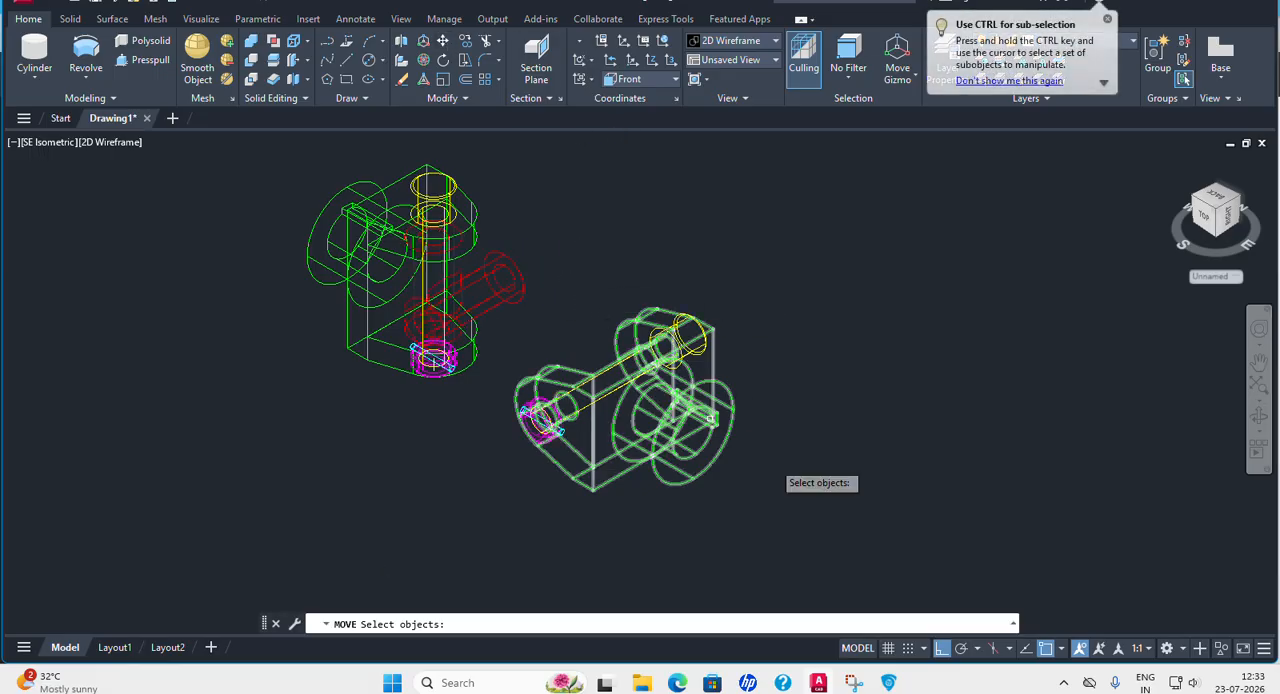
left_click(812, 561)
left_click(575, 277)
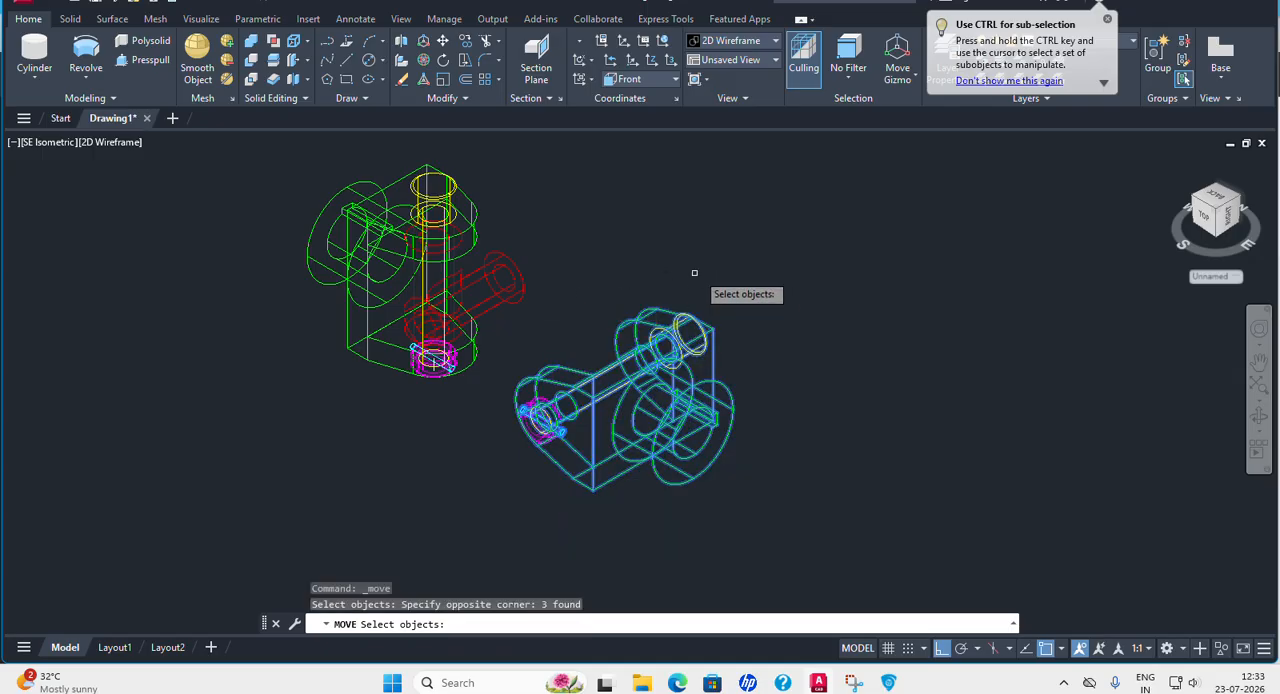
key("Return")
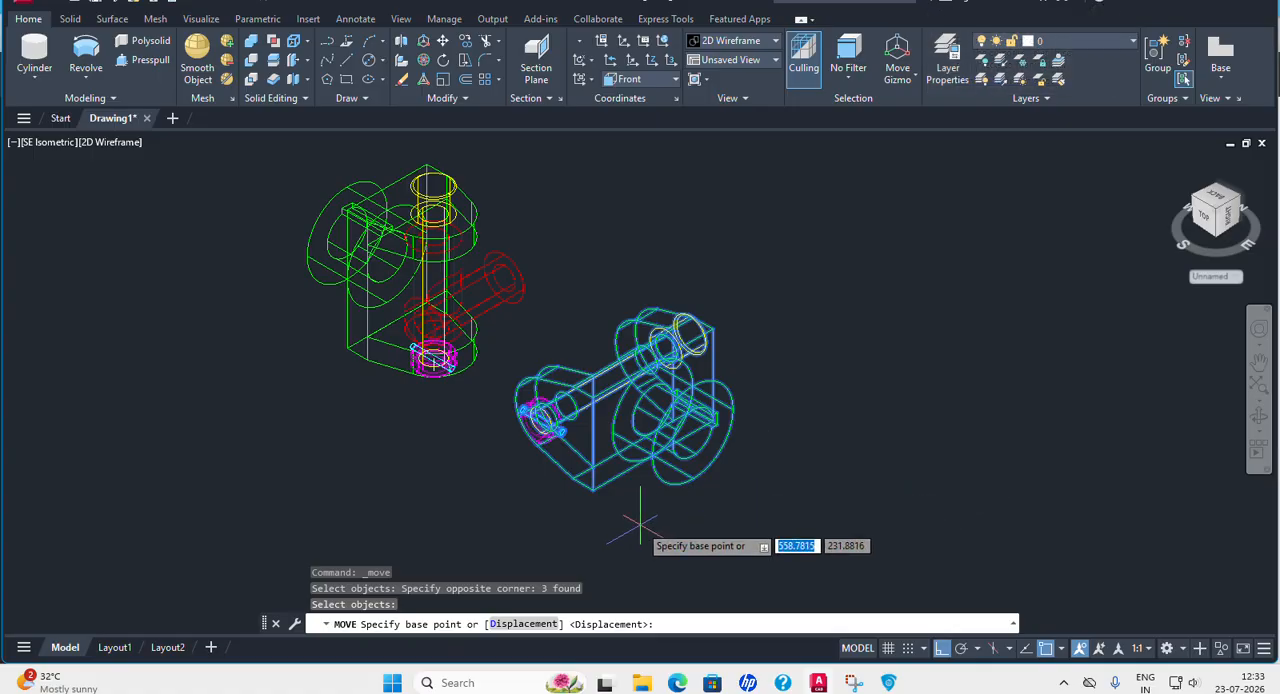
scroll(716, 325, "up", 2)
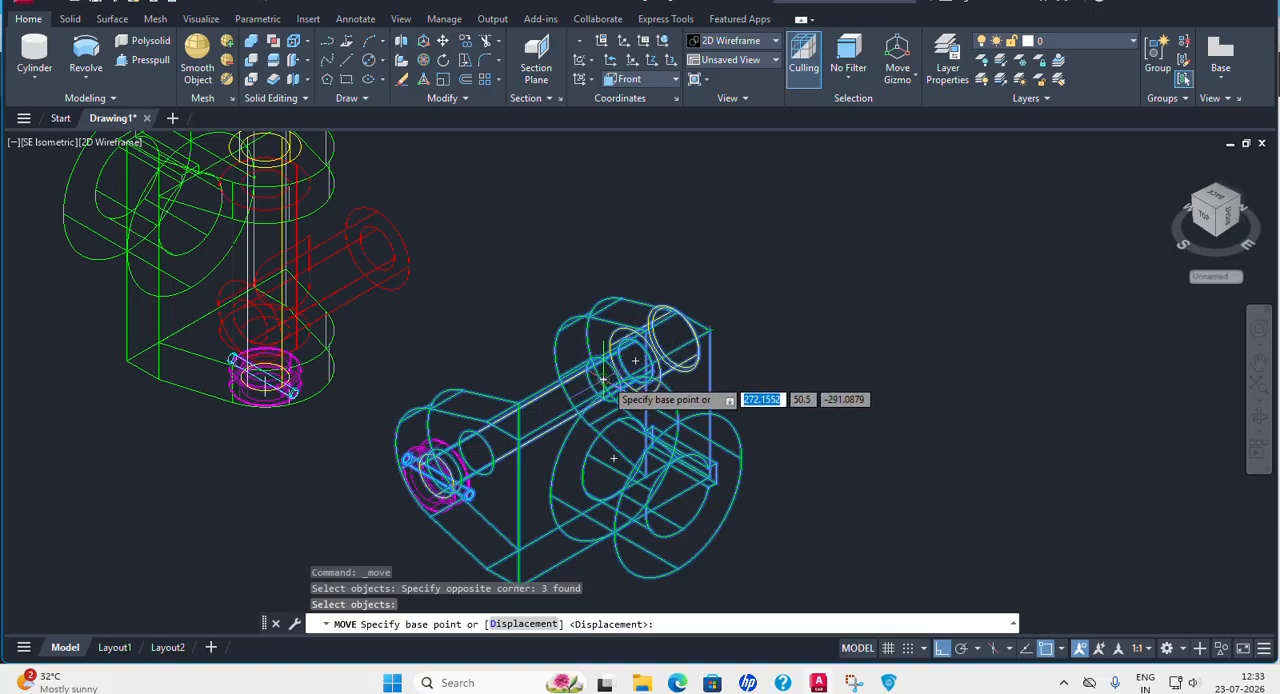
left_click(635, 360)
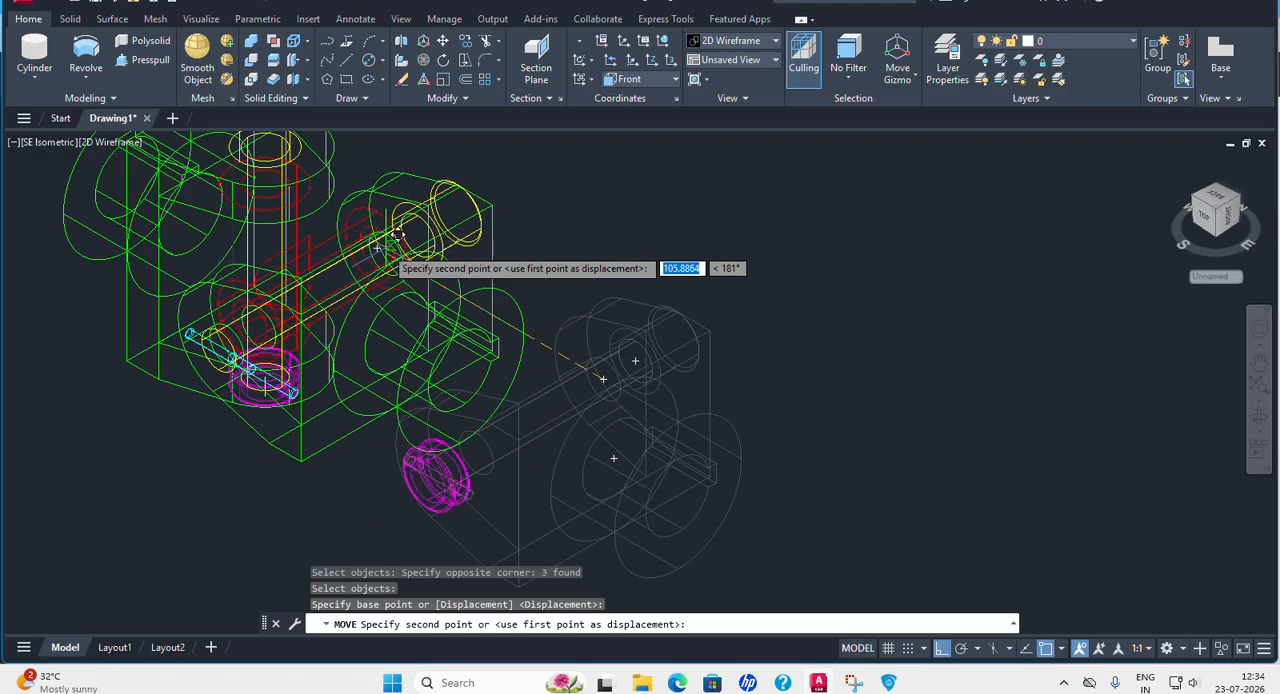
left_click(388, 235)
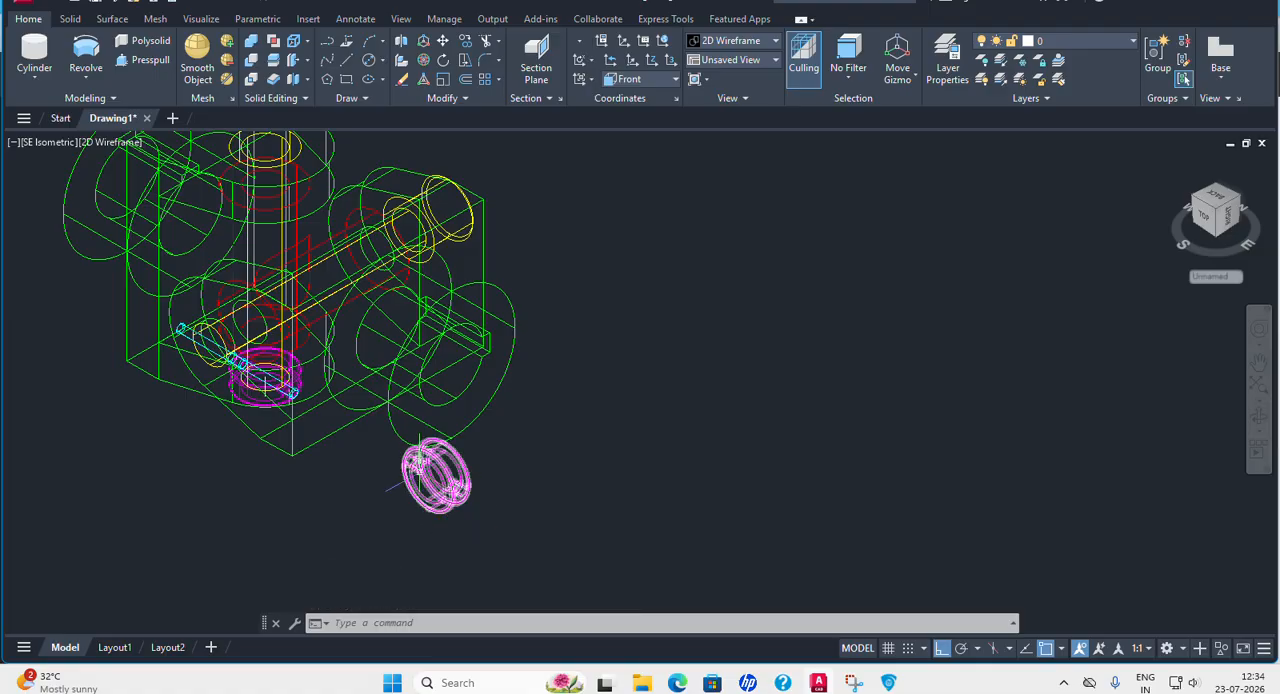
Move the leftover magenta collar by its centre onto the free end of the horizontal yellow pin, at the second fork's front face.
left_click(443, 44)
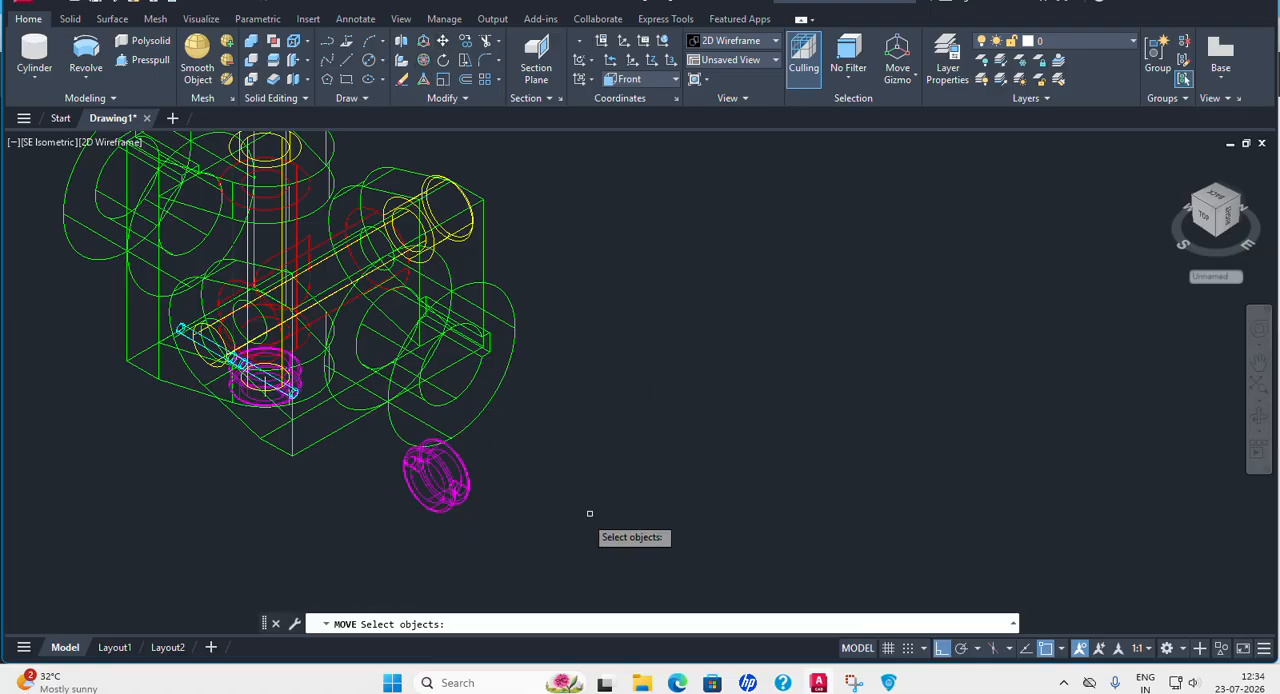
left_click(449, 487)
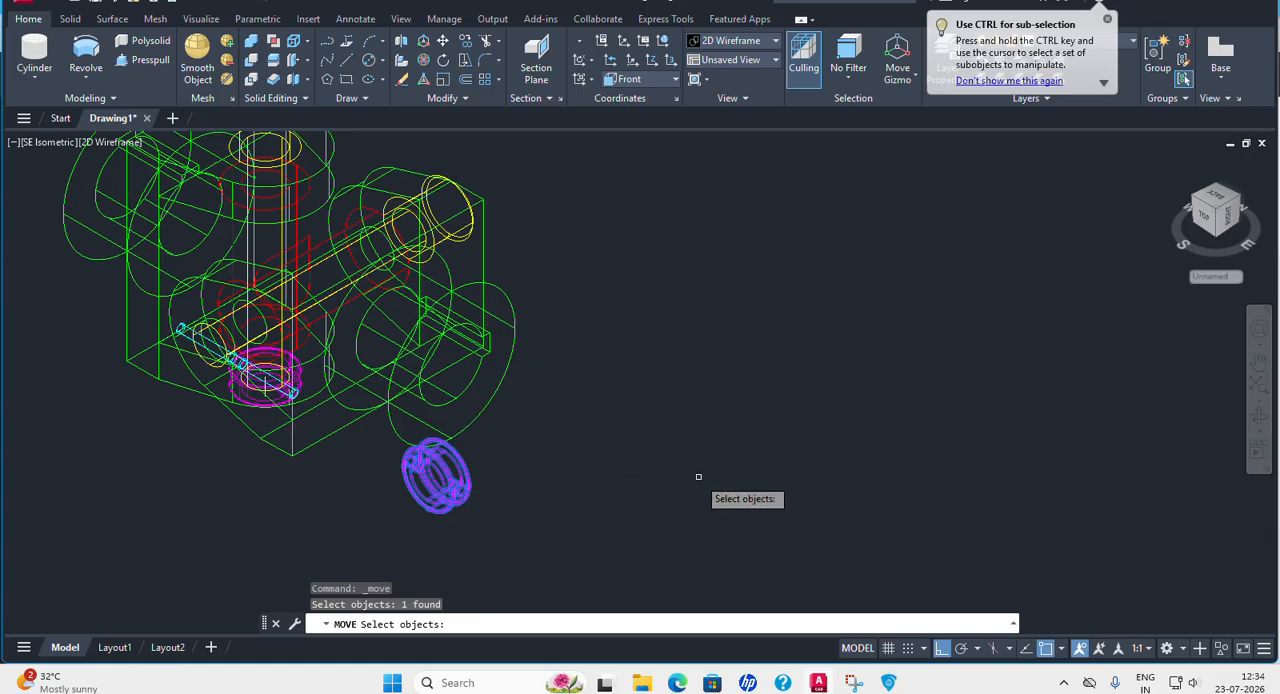
key("Return")
scroll(442, 510, "up", 5)
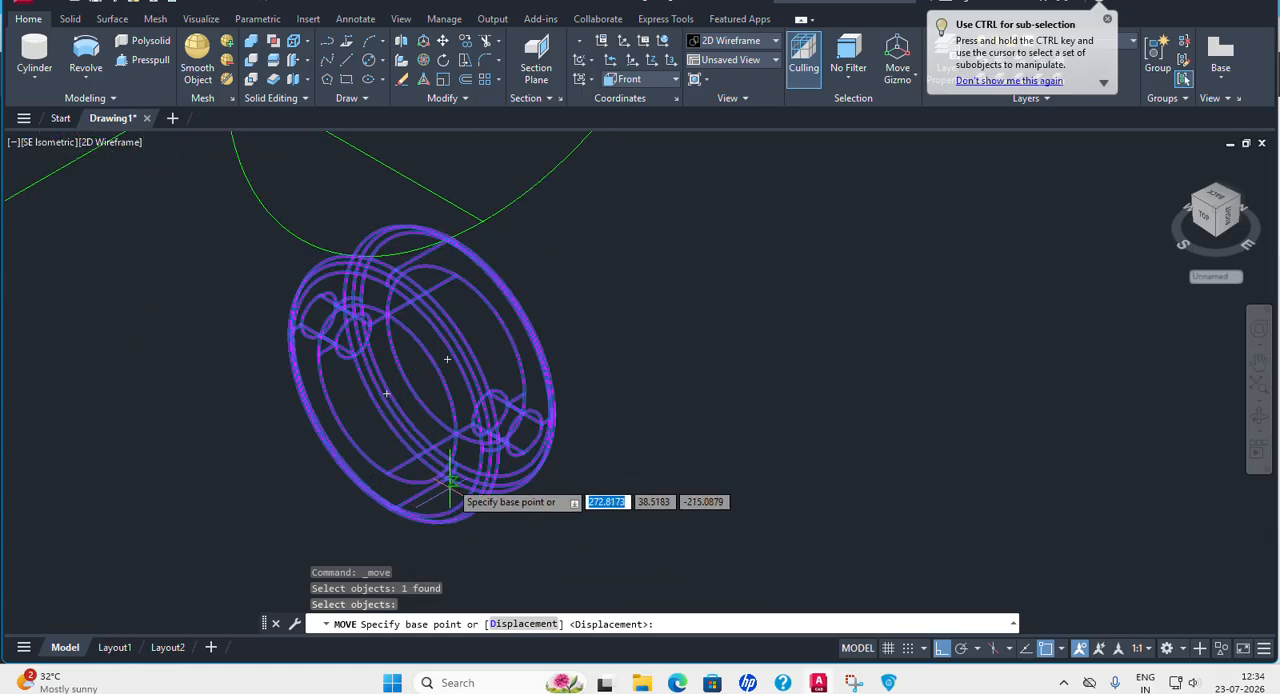
left_click(386, 392)
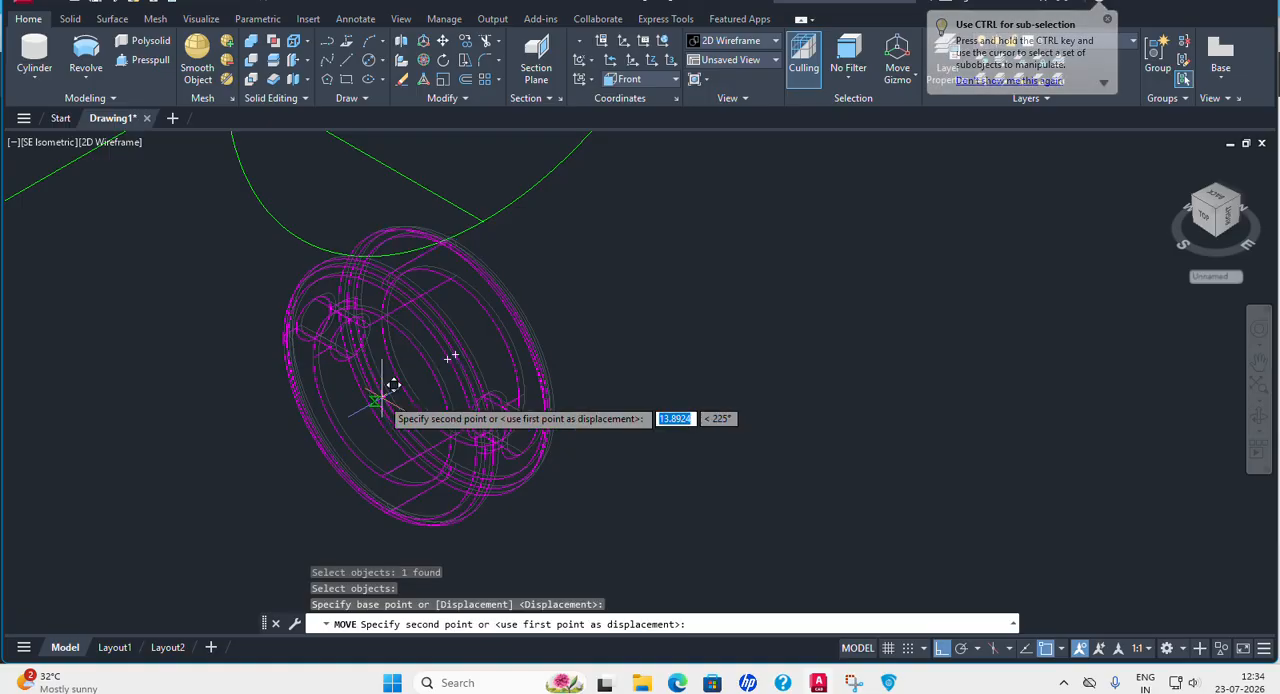
middle_click_drag(143, 314, 275, 369)
scroll(275, 369, "down", 5)
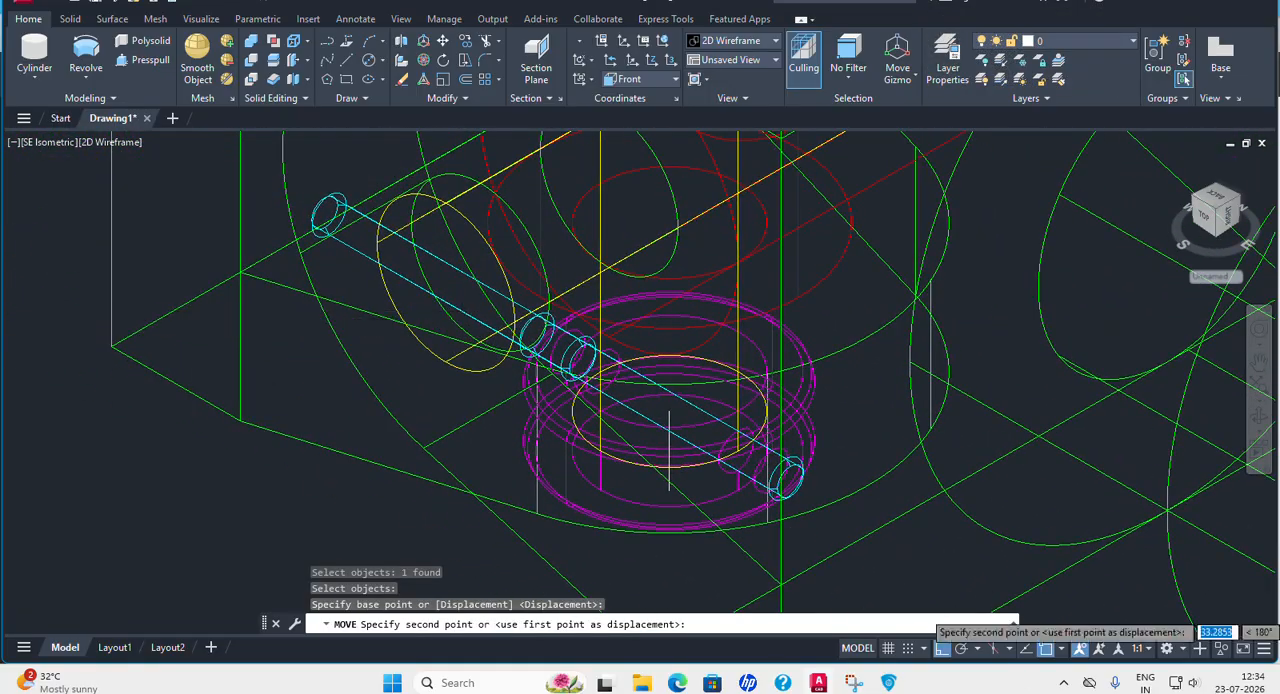
left_click(444, 279)
scroll(444, 279, "down", 6)
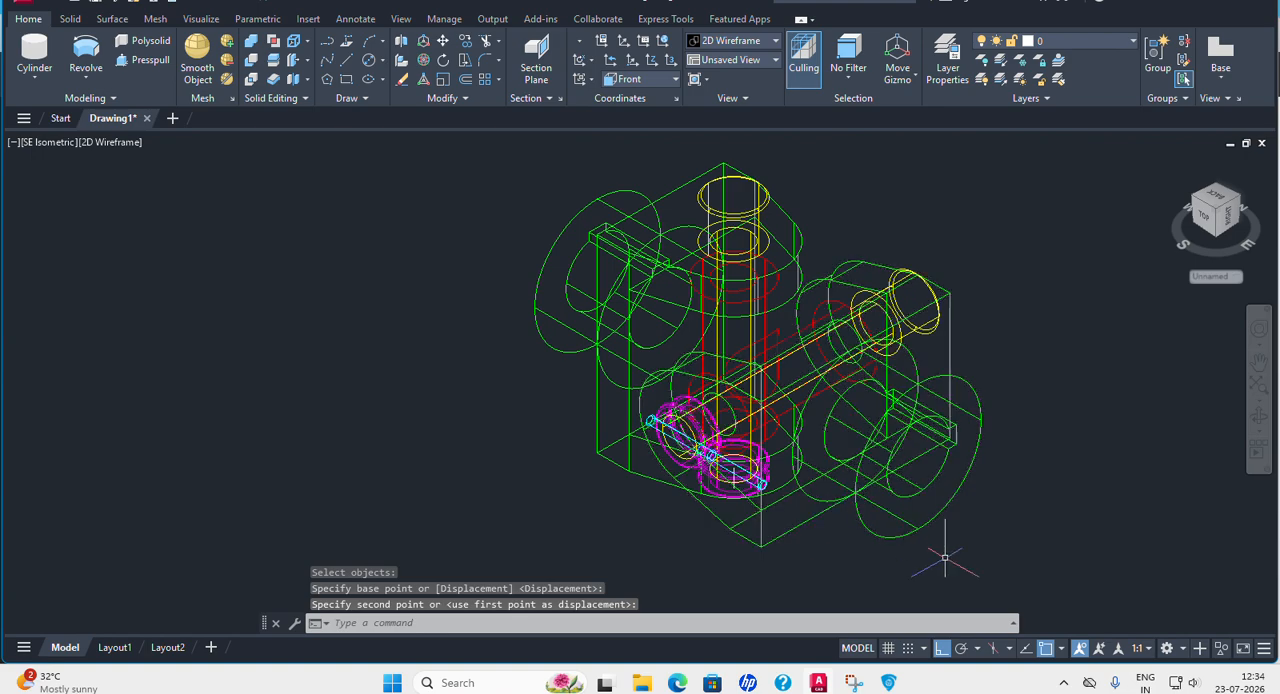
Display the assembly in the Realistic visual style, inspect it from another angle and return to the SE Isometric view.
middle_click_drag(940, 599, 779, 571)
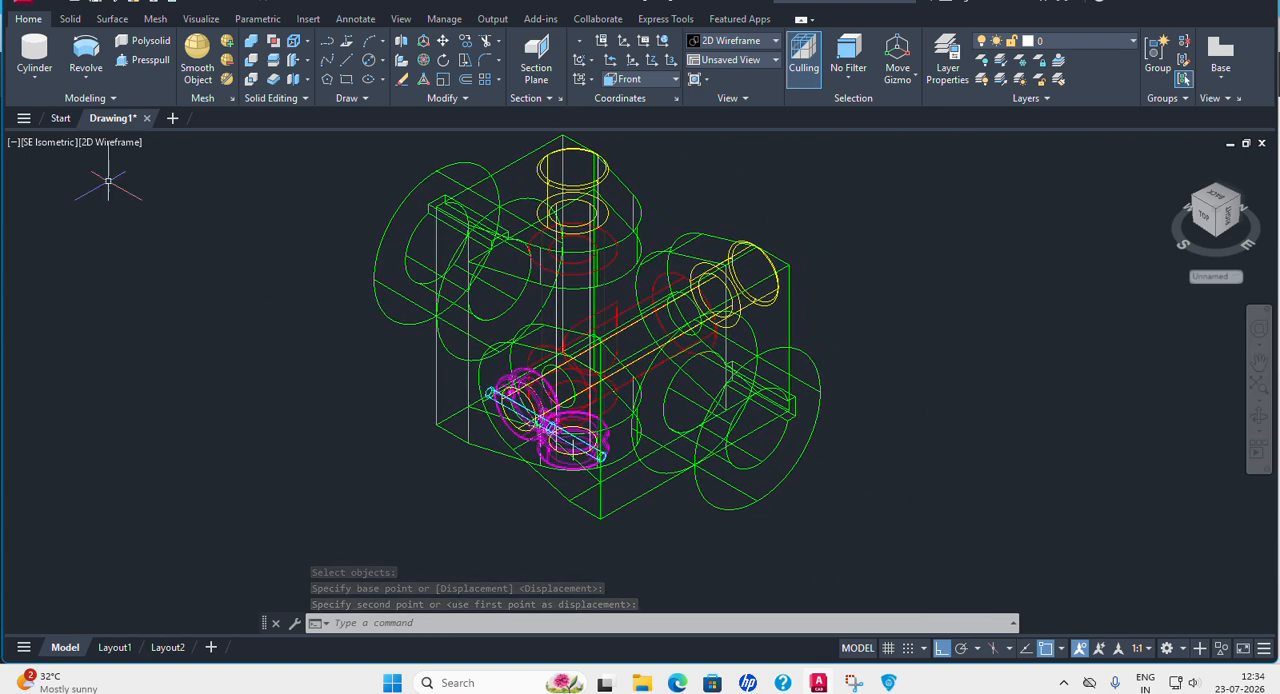
left_click(125, 146)
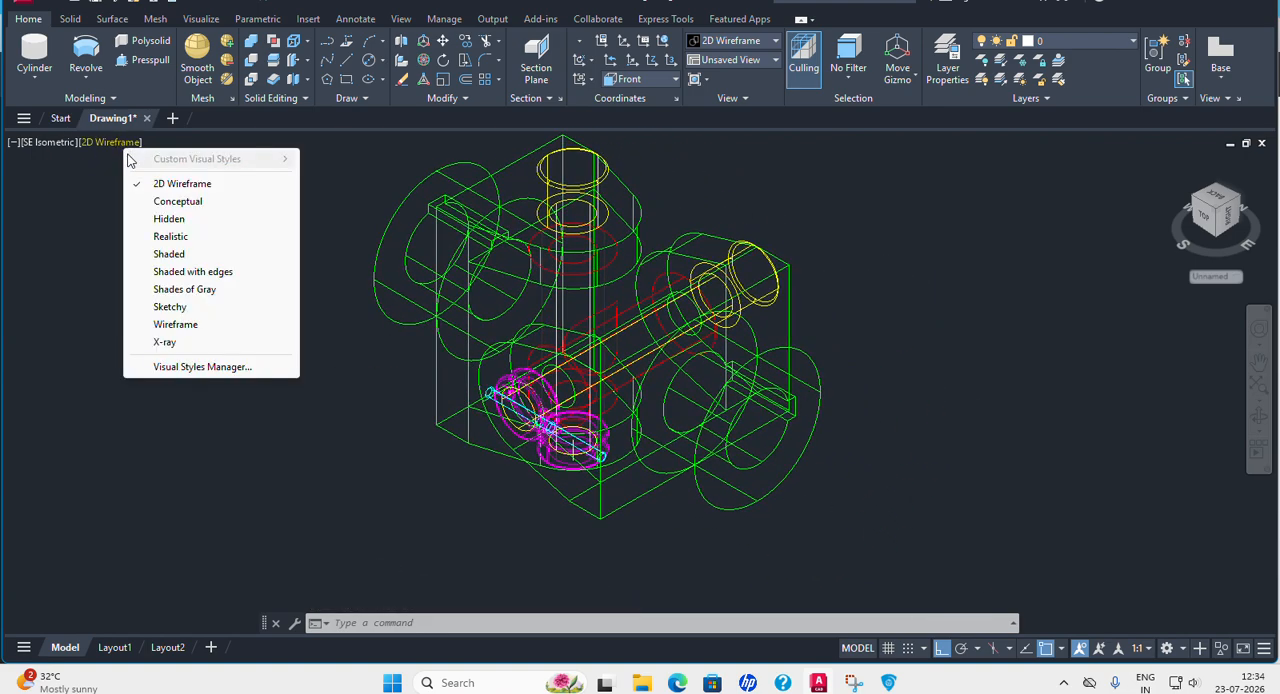
left_click(172, 237)
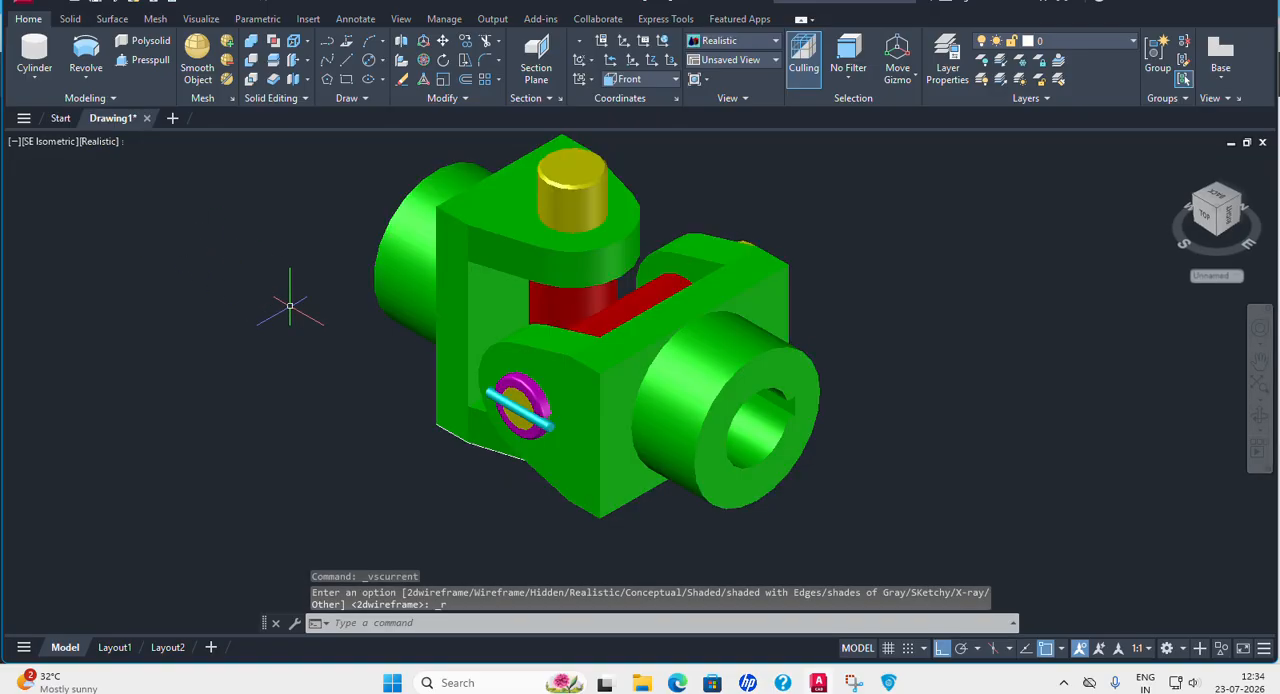
middle_click_drag(742, 375, 822, 397, "shift")
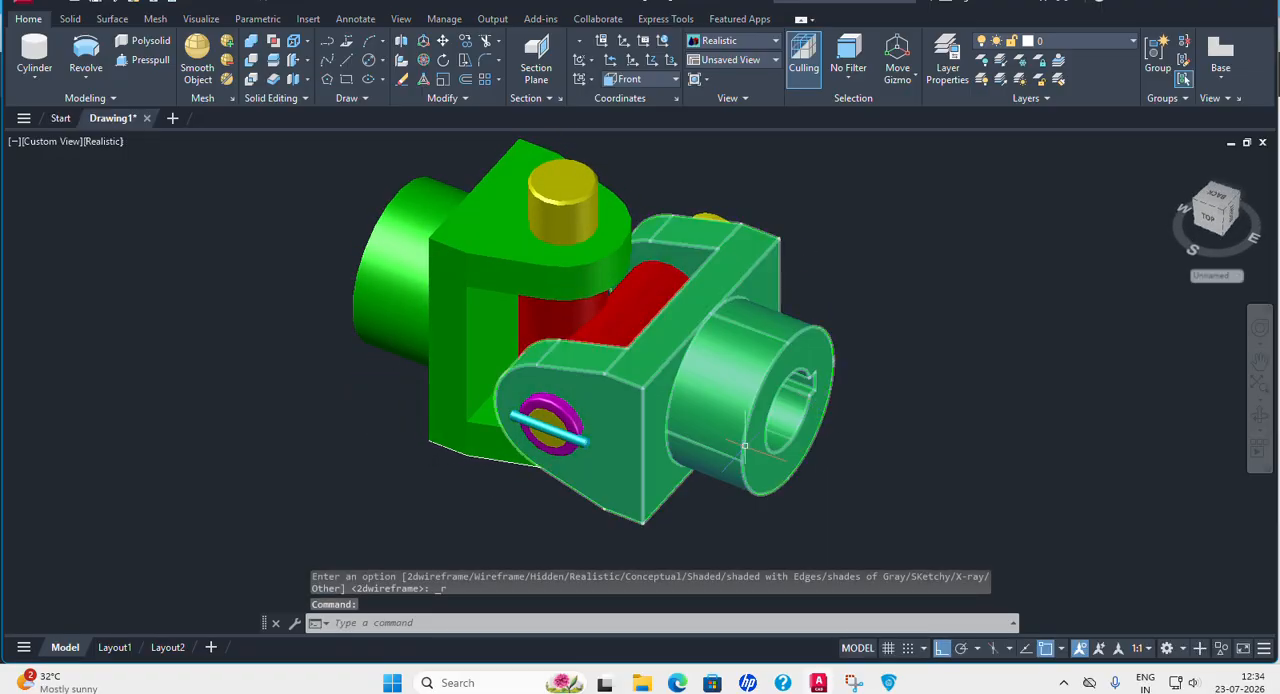
left_click(42, 141)
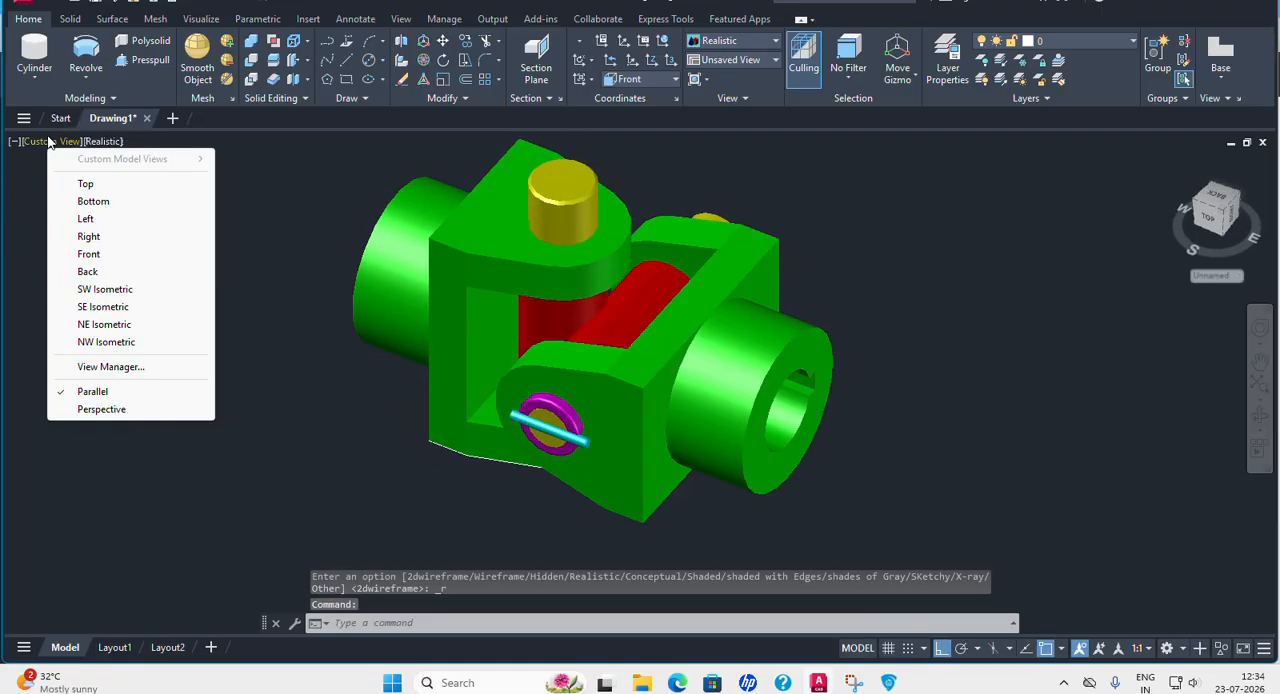
left_click(104, 307)
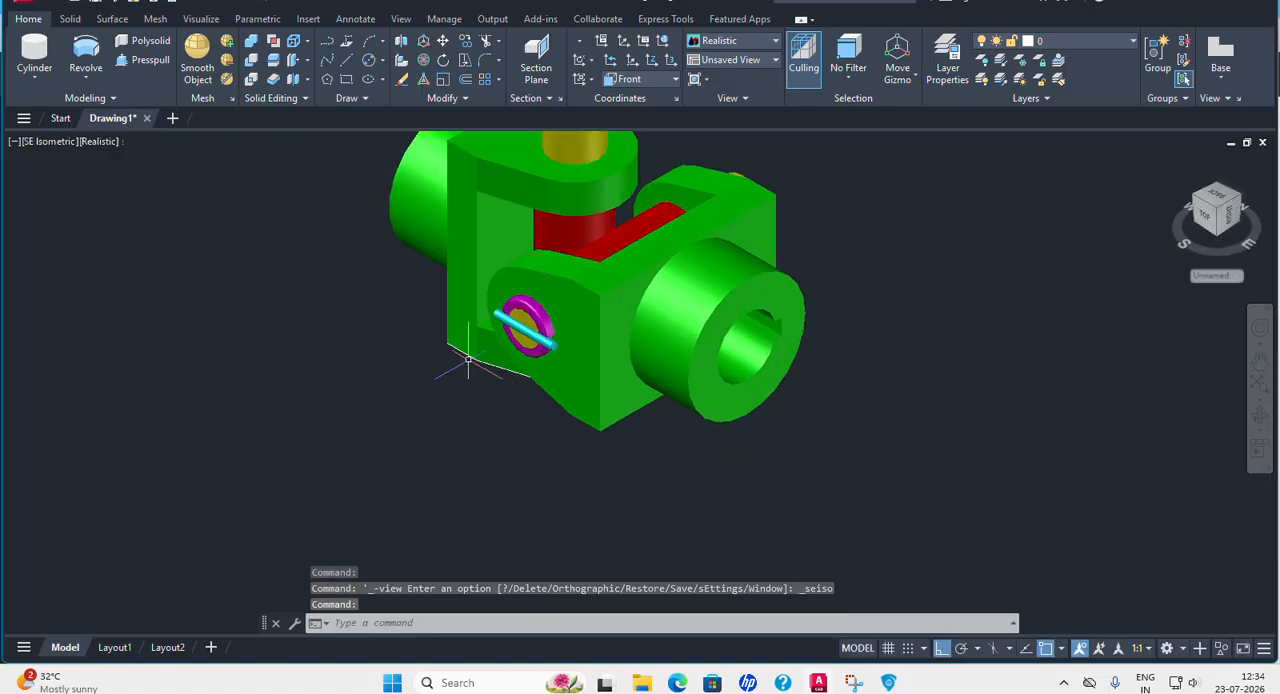
Move the second fork's magenta collar about 4.7 units outward along Z over the cyan pin and inspect the whole coupling.
left_click(443, 41)
left_click(520, 328)
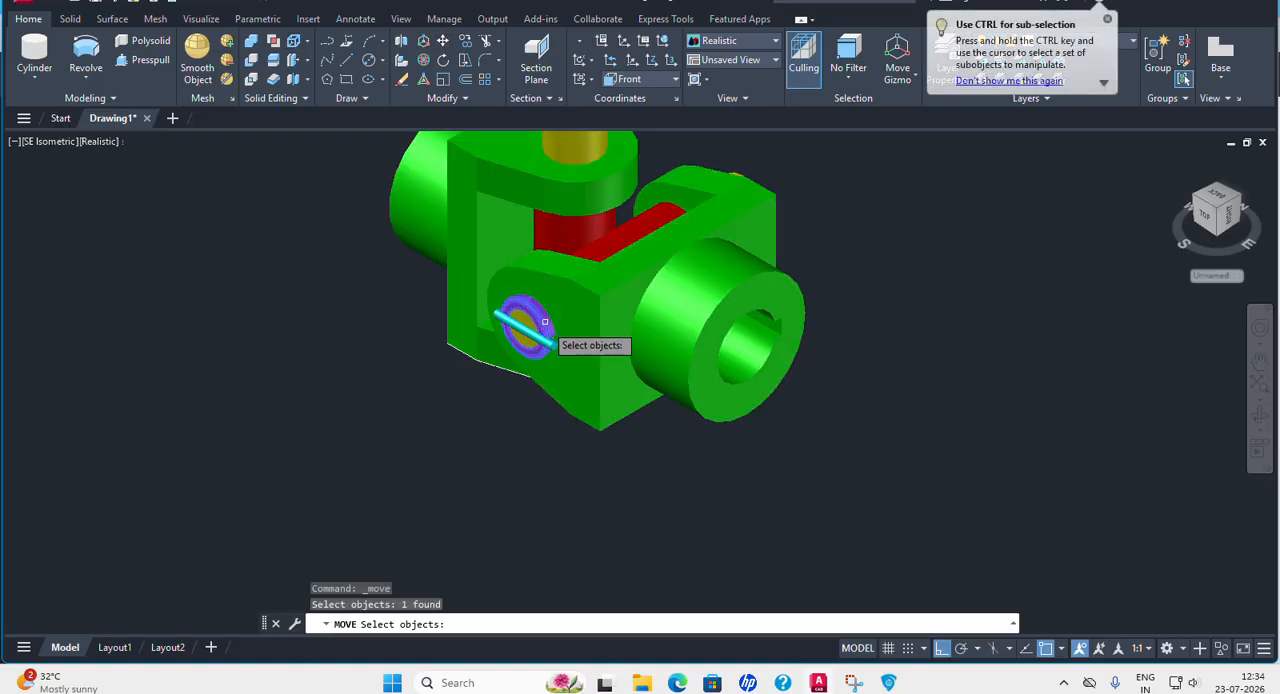
scroll(510, 385, "up", 3)
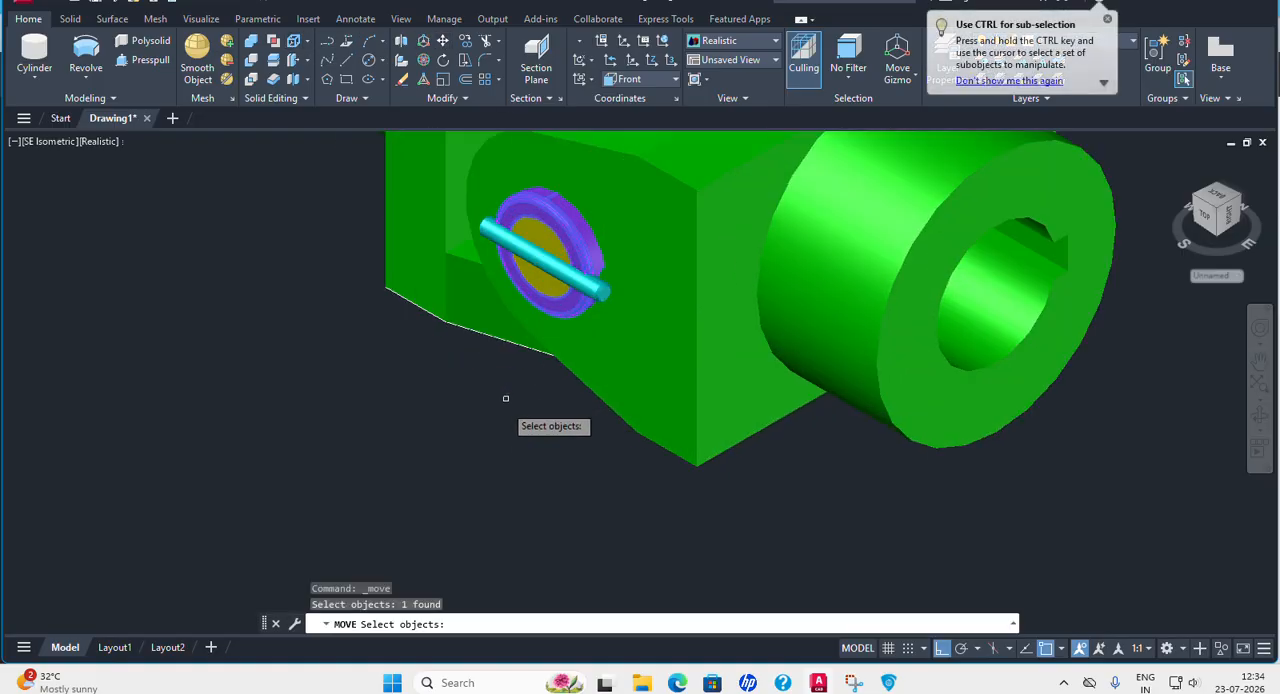
key("Return")
left_click(846, 480)
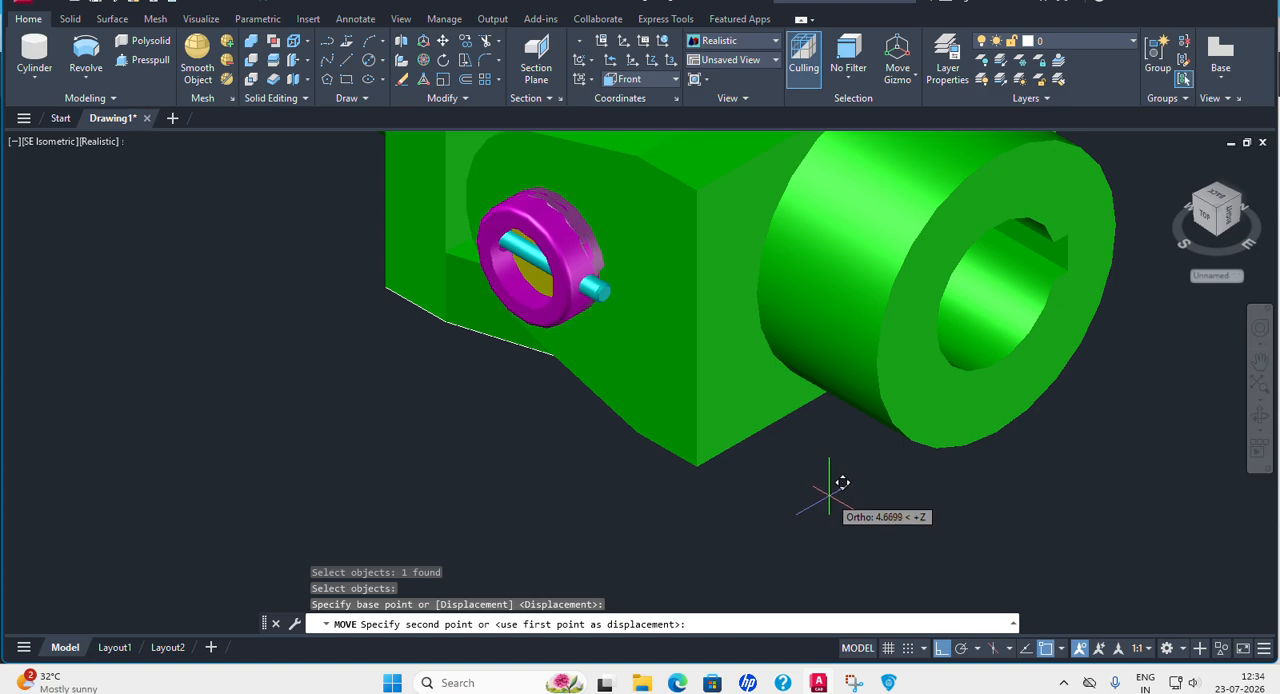
left_click(843, 483)
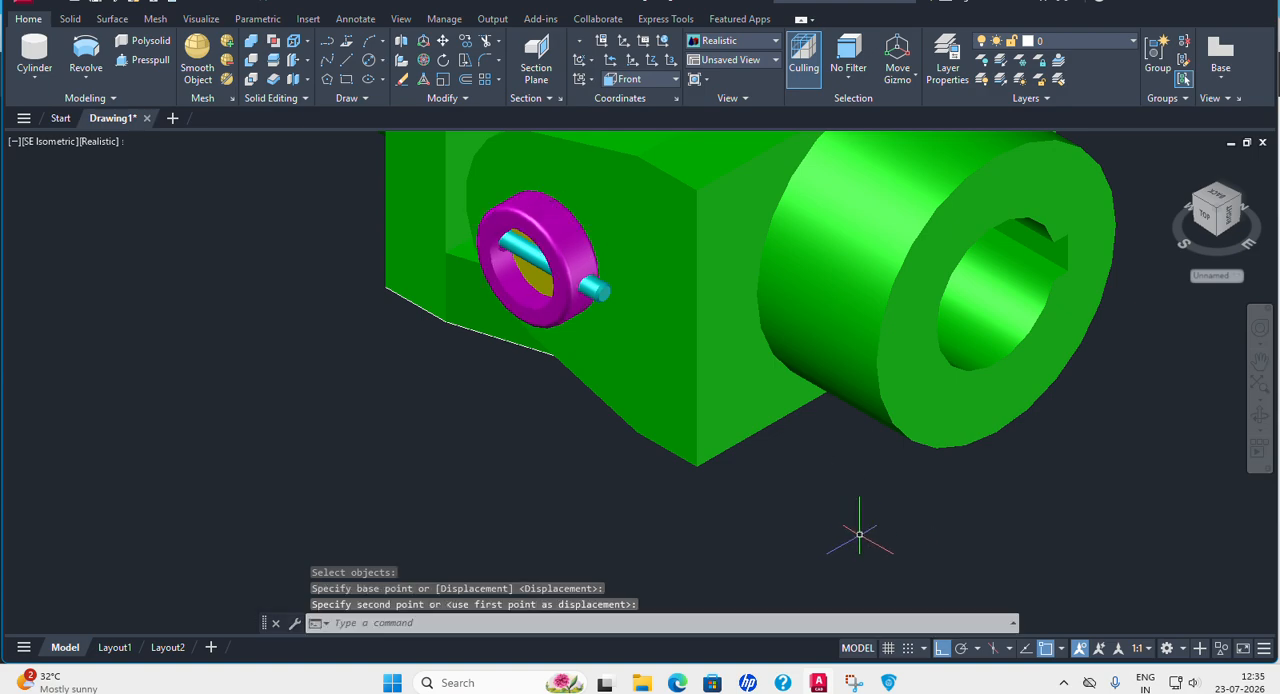
scroll(882, 480, "down", 5)
middle_click_drag(1084, 507, 894, 477)
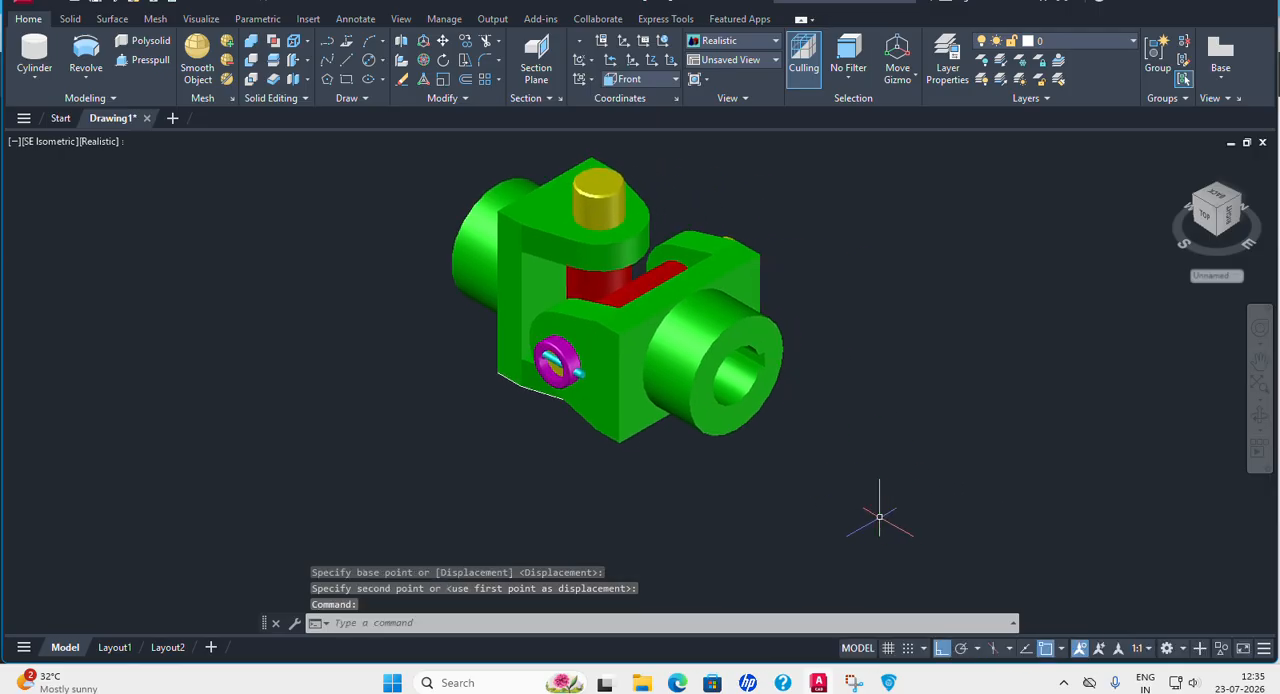
middle_click_drag(857, 518, 829, 423, "shift")
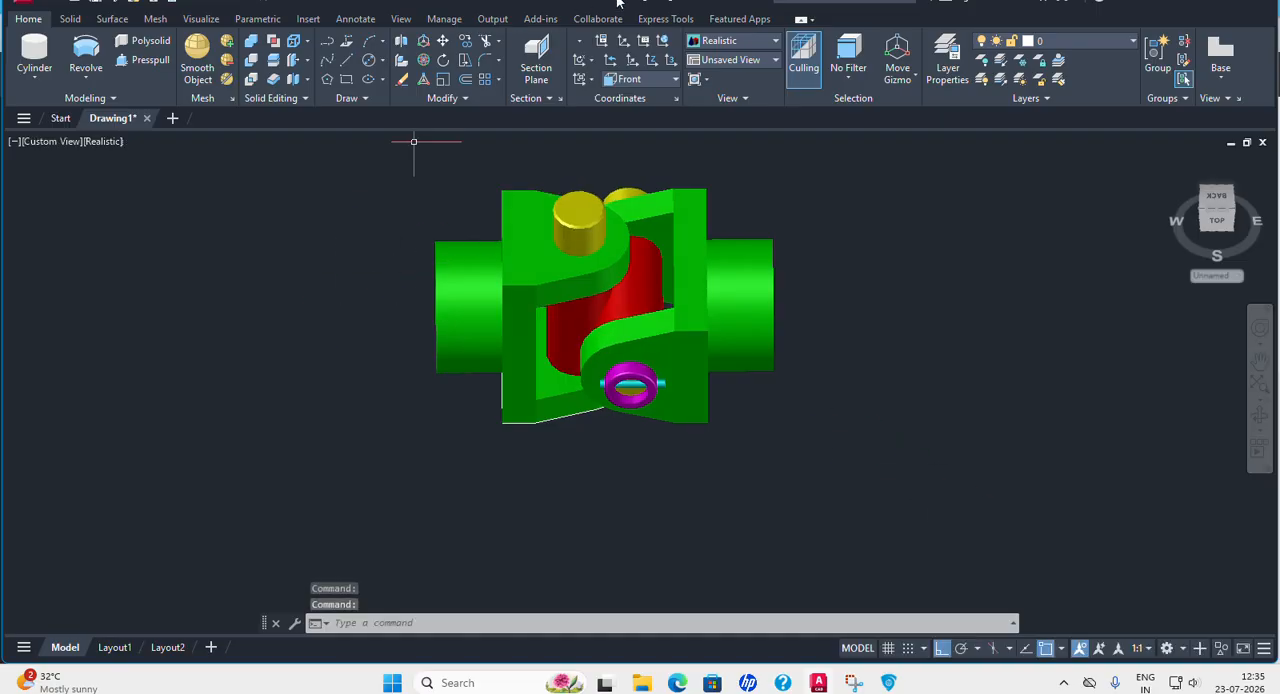